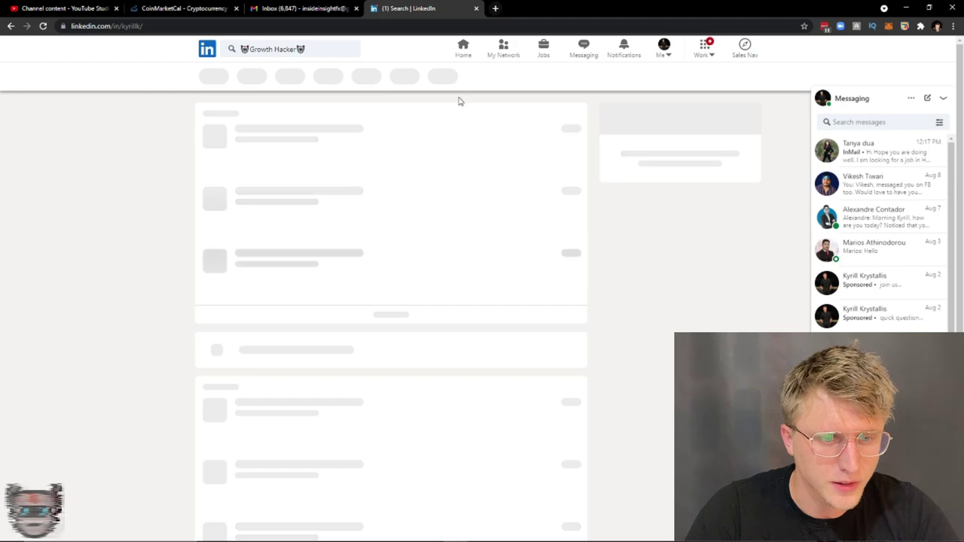
- Limit the Growth Hacker search results to services and filter them by the Marketing service category
click(546, 78)
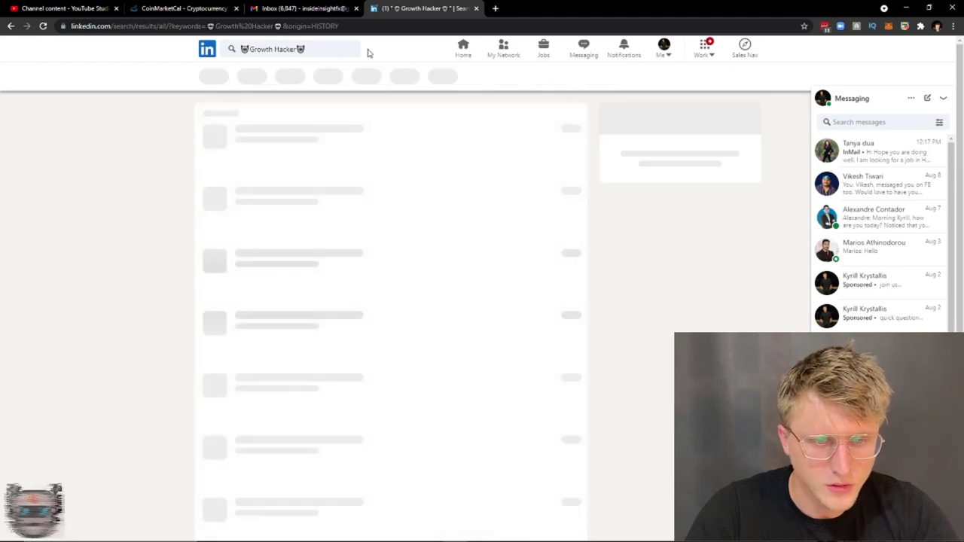
click(301, 49)
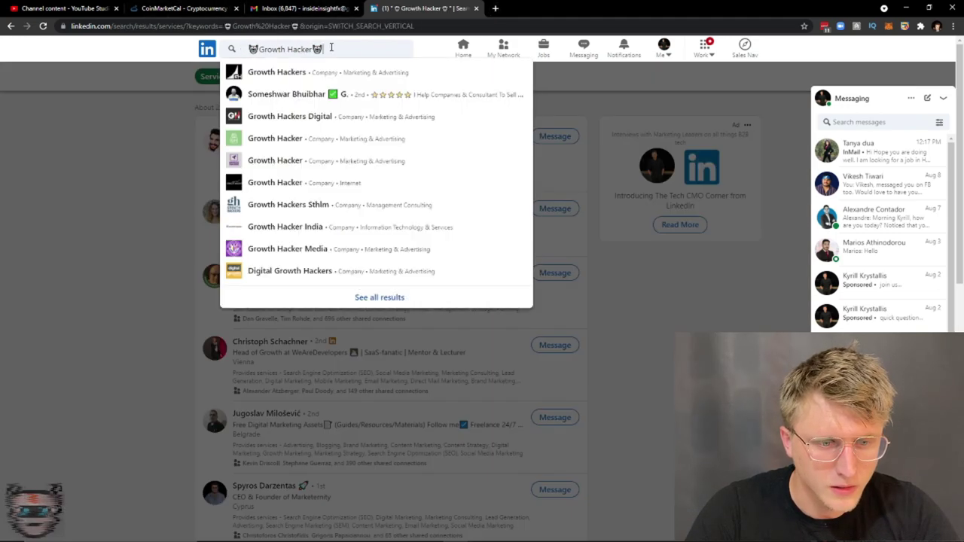
click(128, 131)
click(282, 76)
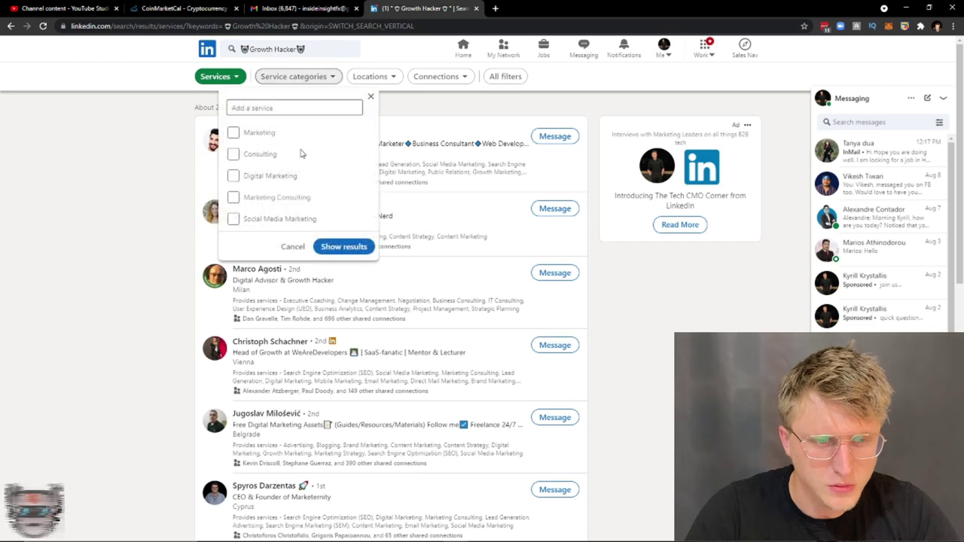
click(256, 134)
click(348, 248)
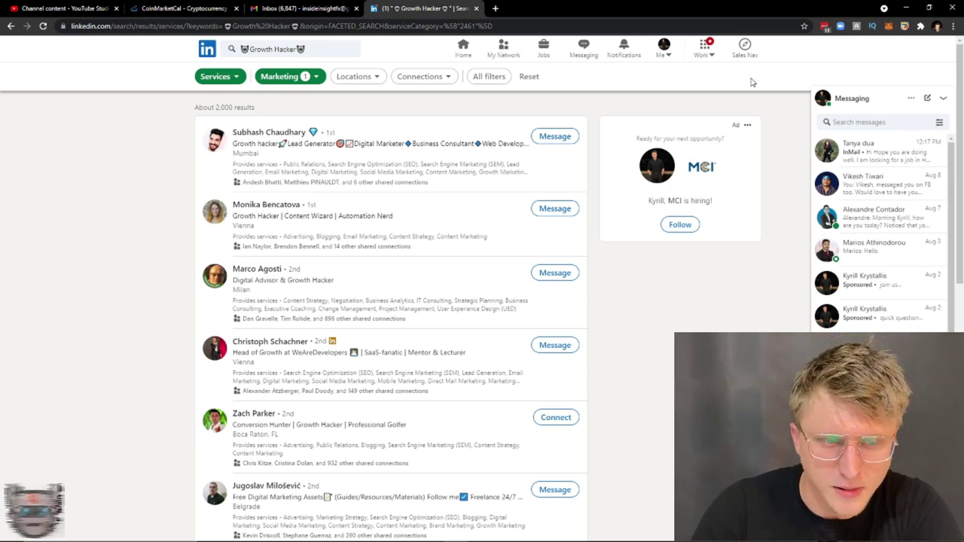
- Open your own profile page and look over its intro section
click(661, 49)
click(646, 110)
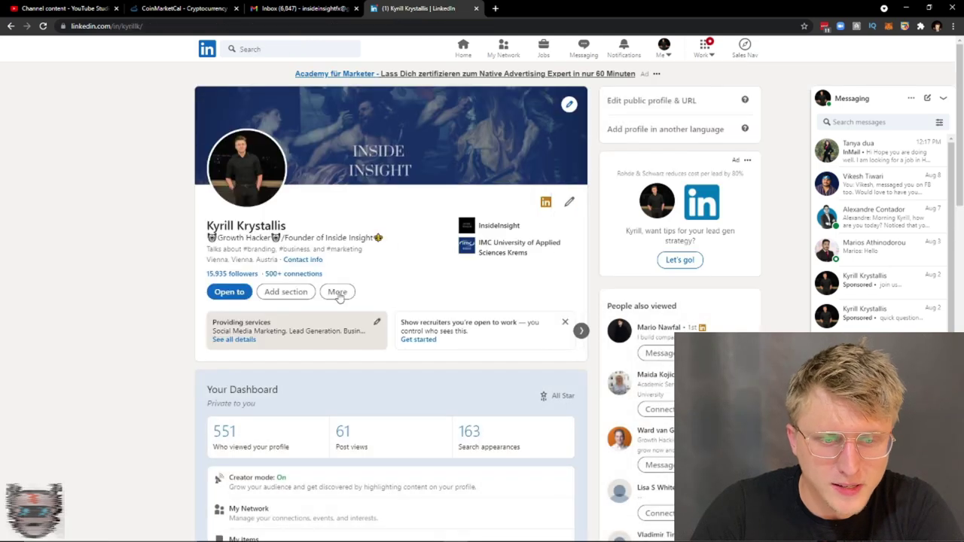
scroll(303, 322, down, 2)
scroll(276, 249, up, 2)
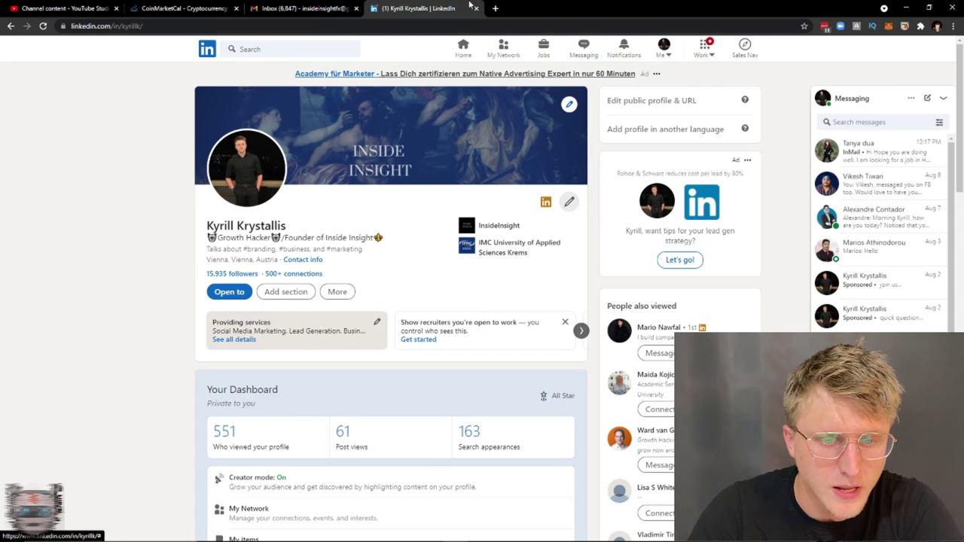
- Open the profile's intro editor, examine the name fields and the Premium profile options, and close it without saving
click(569, 201)
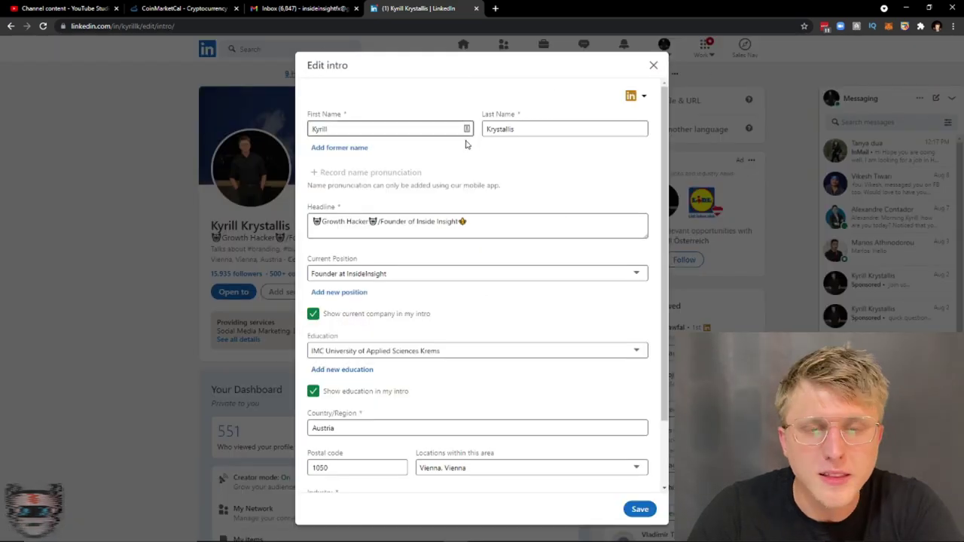
click(422, 129)
click(517, 130)
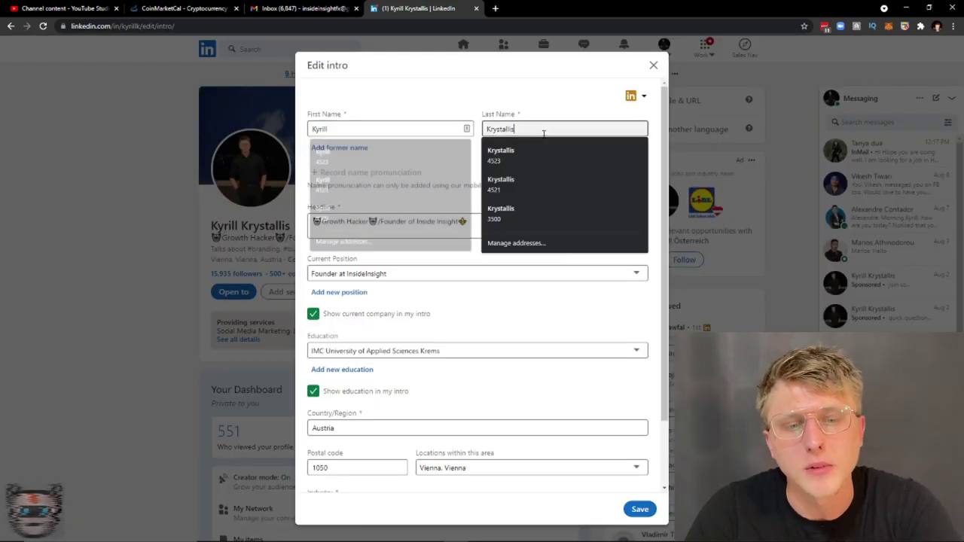
click(643, 98)
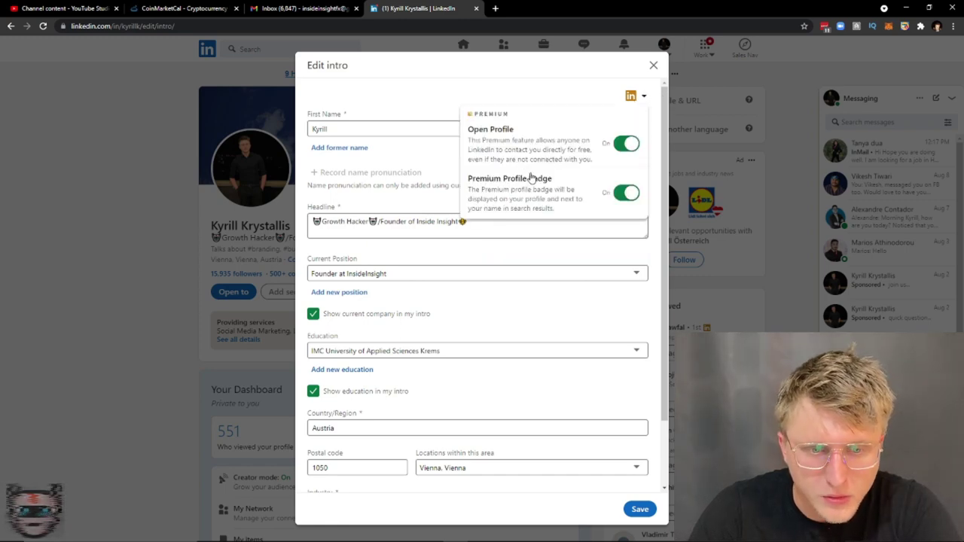
click(626, 92)
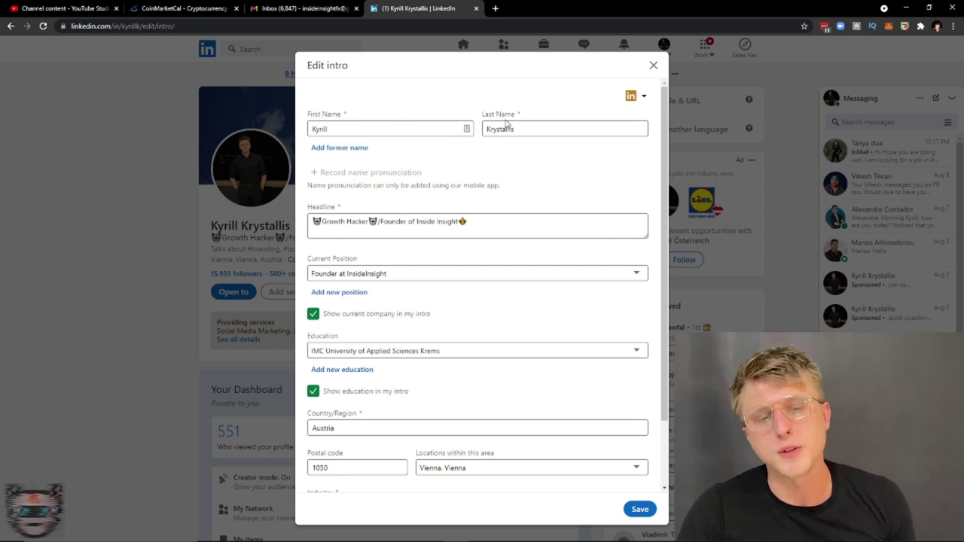
click(403, 128)
click(529, 125)
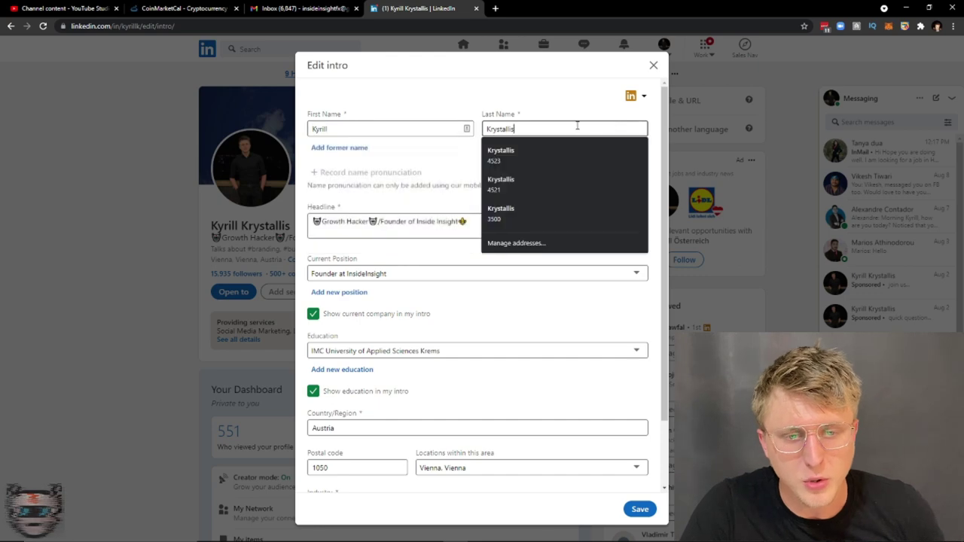
click(426, 145)
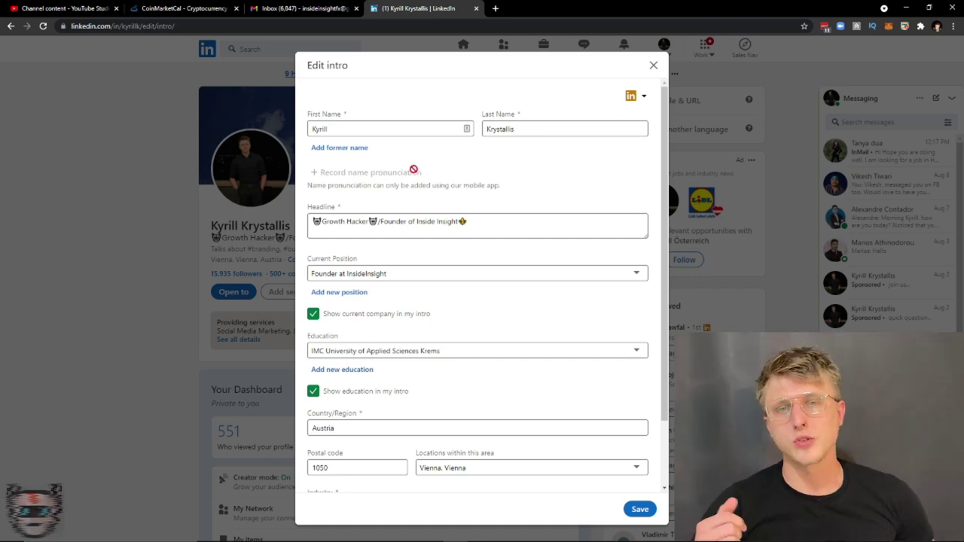
click(652, 67)
click(537, 236)
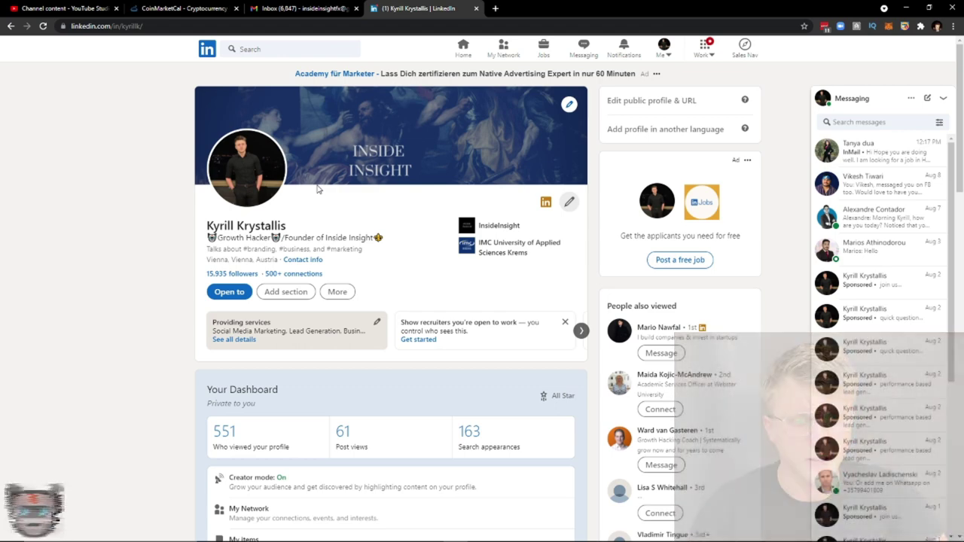
- Open the profile's intro editor and choose Founder at InsideInsight as the current position
click(336, 293)
click(427, 243)
click(568, 212)
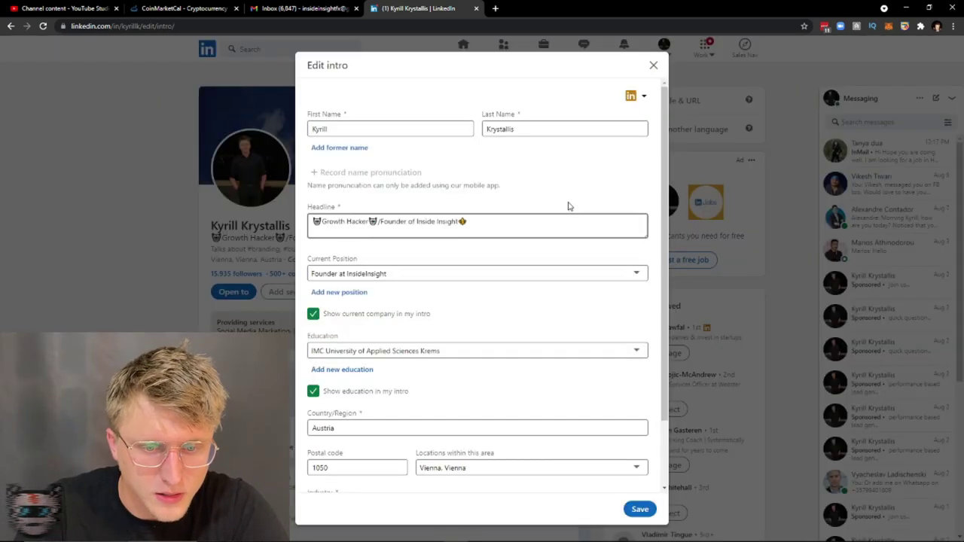
scroll(406, 211, down, 2)
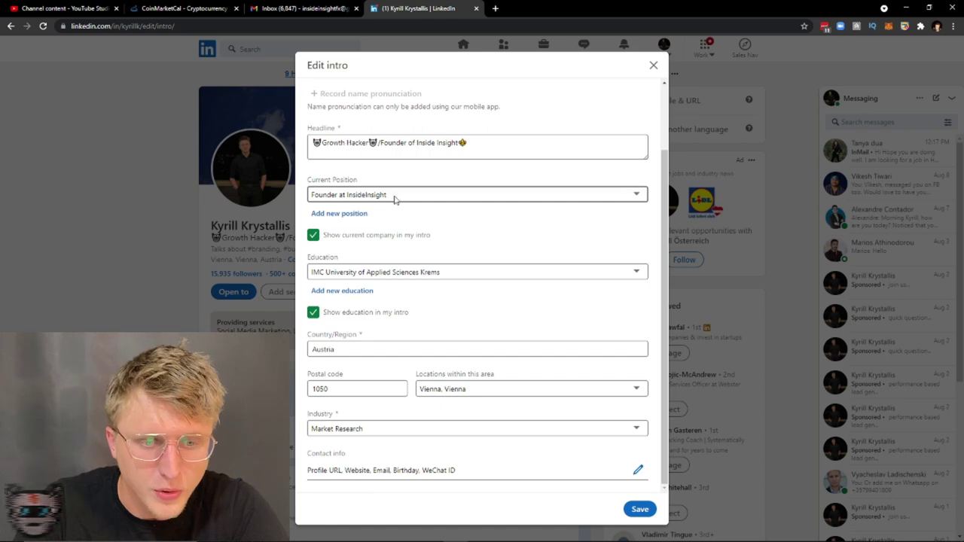
click(427, 193)
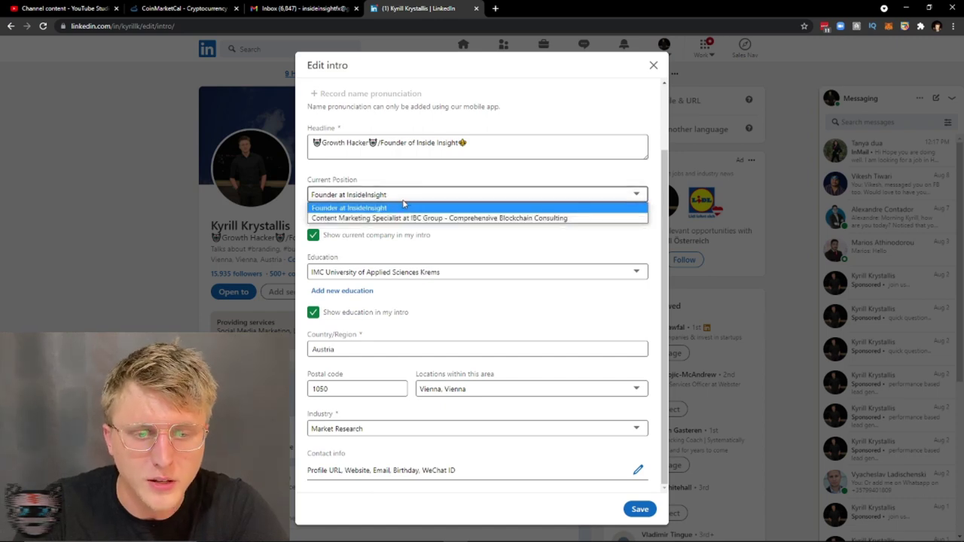
click(403, 206)
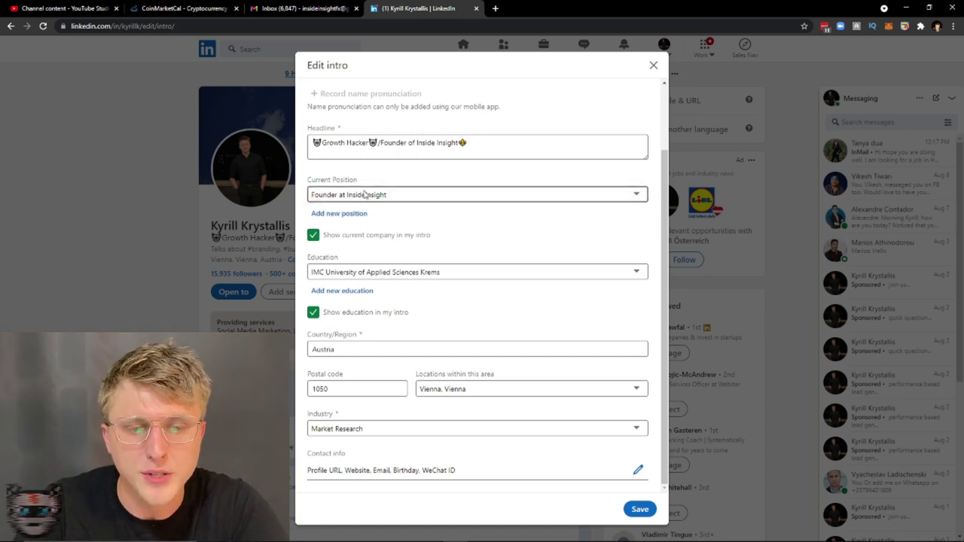
click(409, 197)
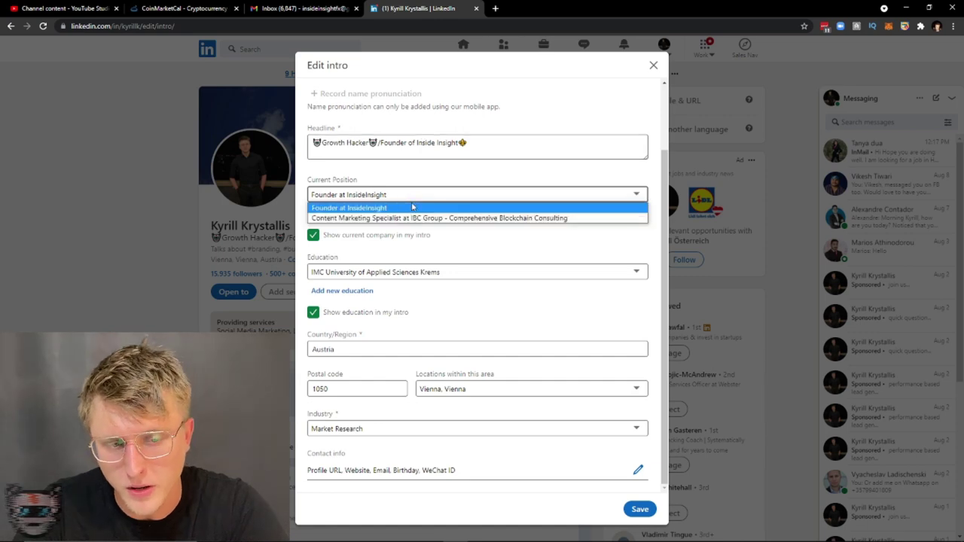
click(406, 209)
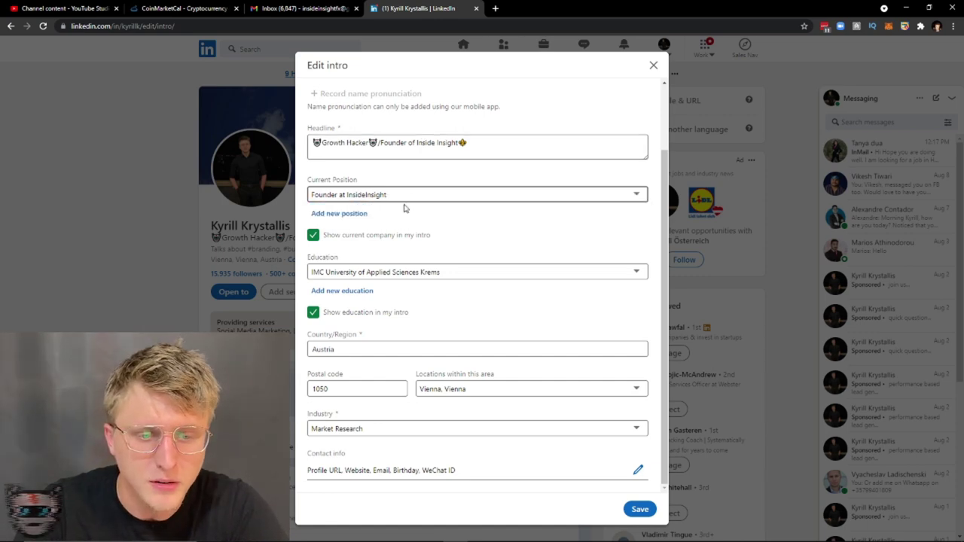
- Try Content Marketing Specialist at IBC Group as the current position and switch back to Founder at InsideInsight
click(416, 188)
click(412, 218)
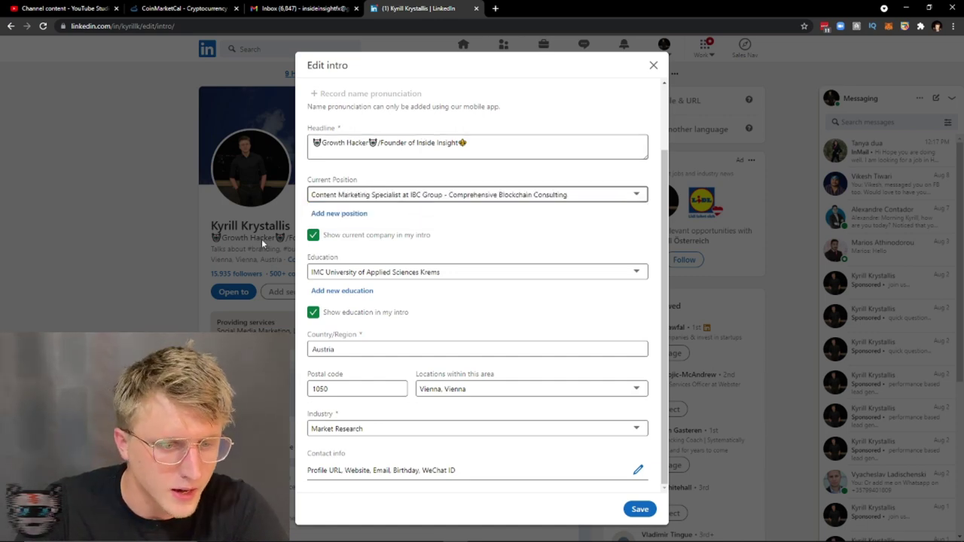
click(360, 199)
click(381, 206)
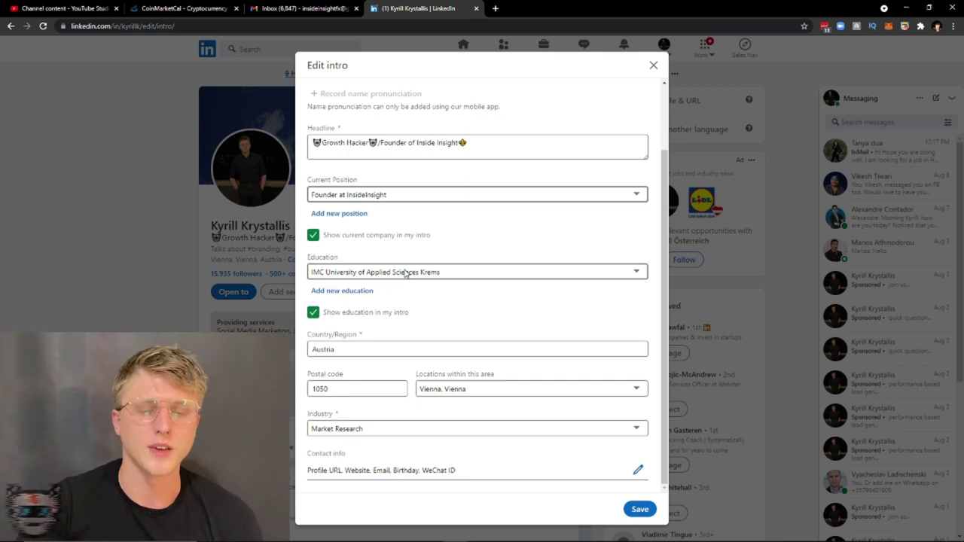
- Turn off showing education in the intro and save the profile
click(355, 312)
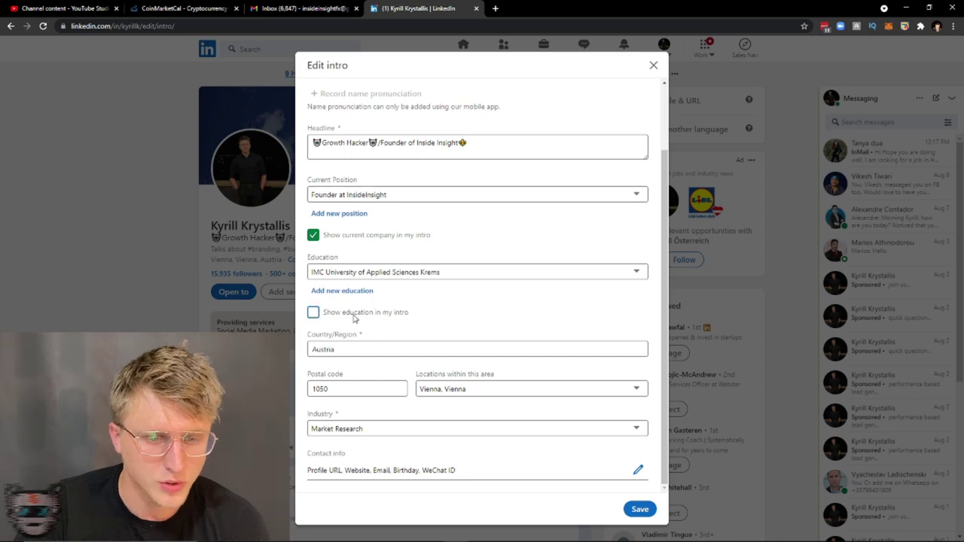
click(640, 510)
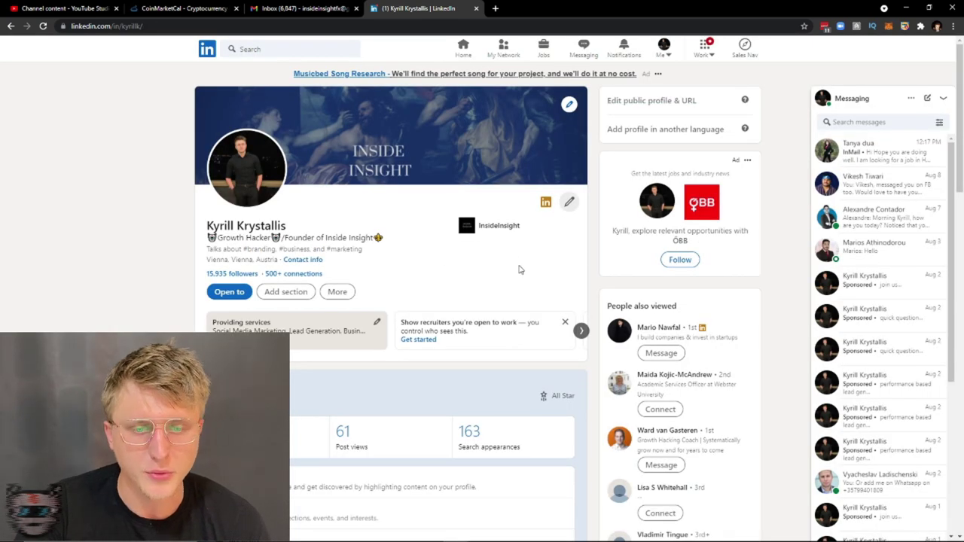
- Reopen the intro editor, turn on showing education in the intro and save the profile
click(569, 202)
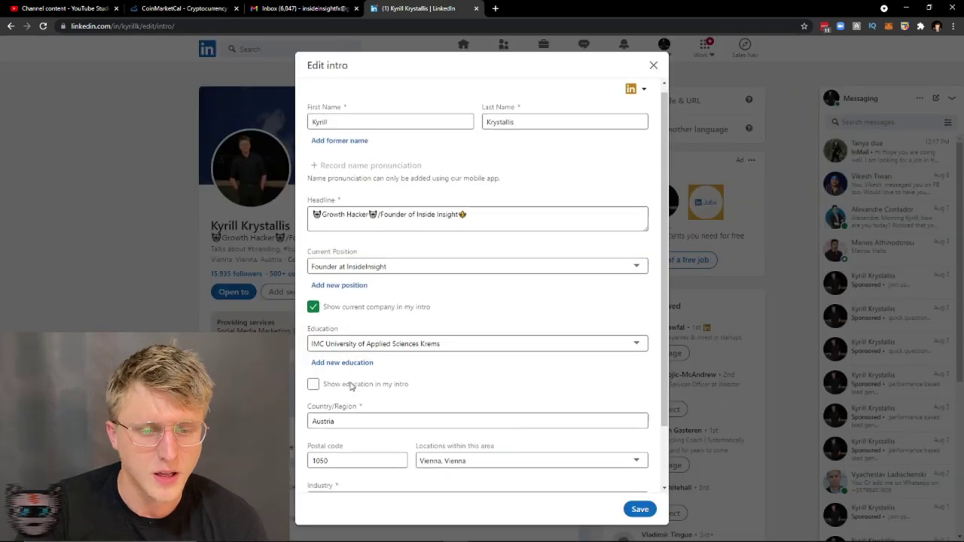
scroll(351, 387, down, 2)
click(354, 313)
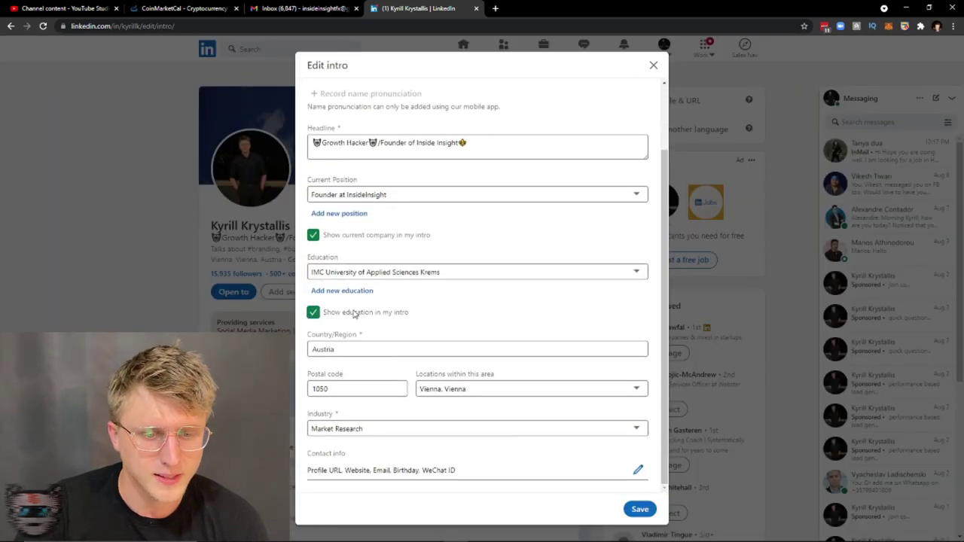
click(639, 509)
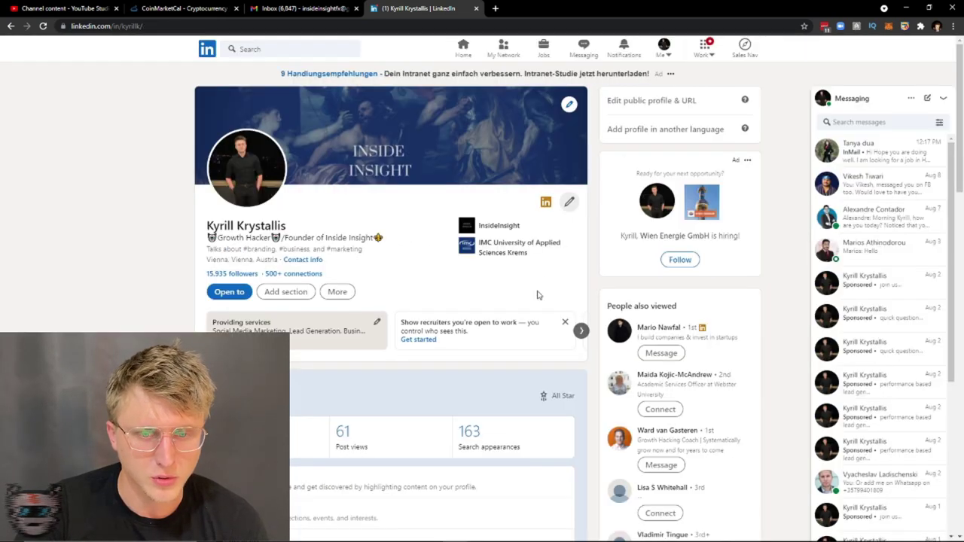
- Examine the industry setting in the profile's intro editor and close it without changes
click(570, 202)
scroll(384, 308, down, 2)
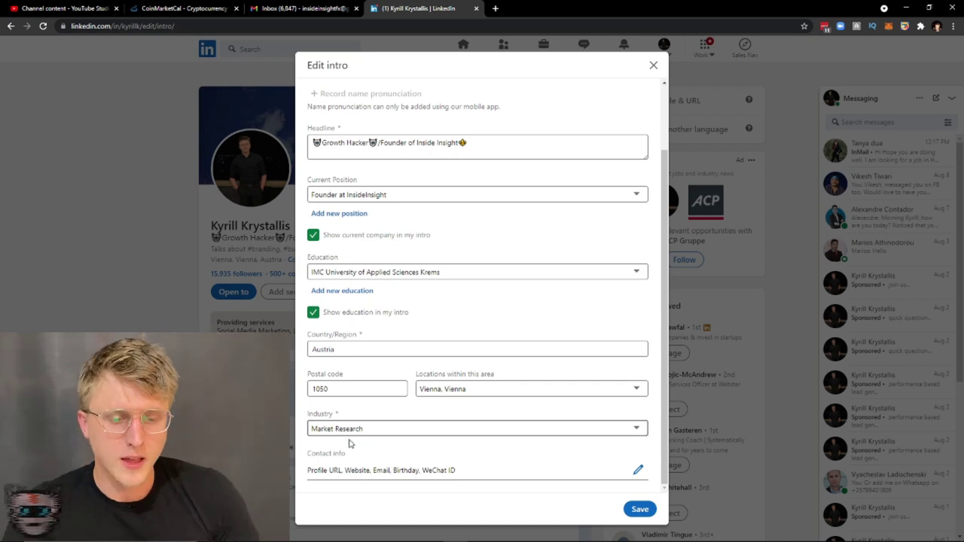
click(653, 65)
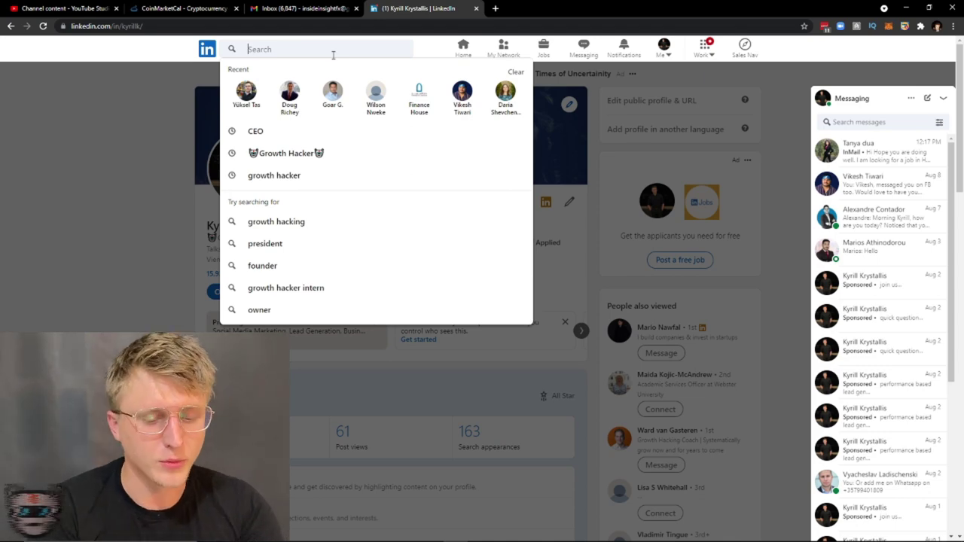
- Search for CEO and open the full set of filters for the results
text(CEO)
key(Return)
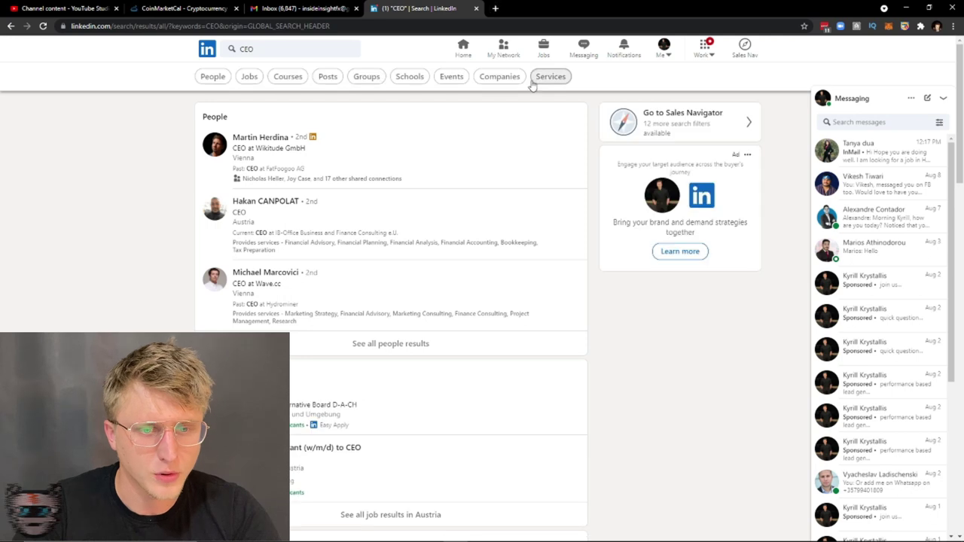
click(607, 78)
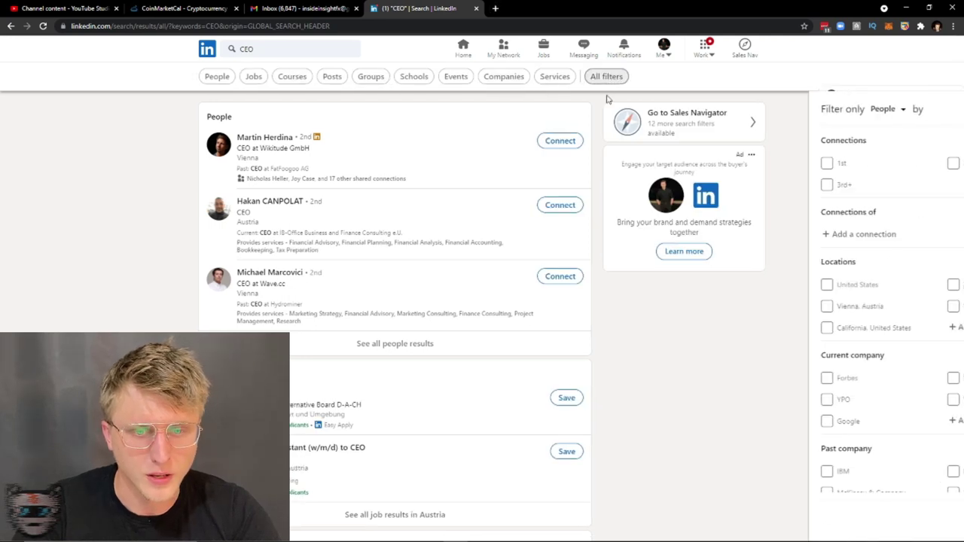
- Add Market Research as an industry filter for the people results
scroll(836, 317, down, 3)
scroll(844, 261, down, 4)
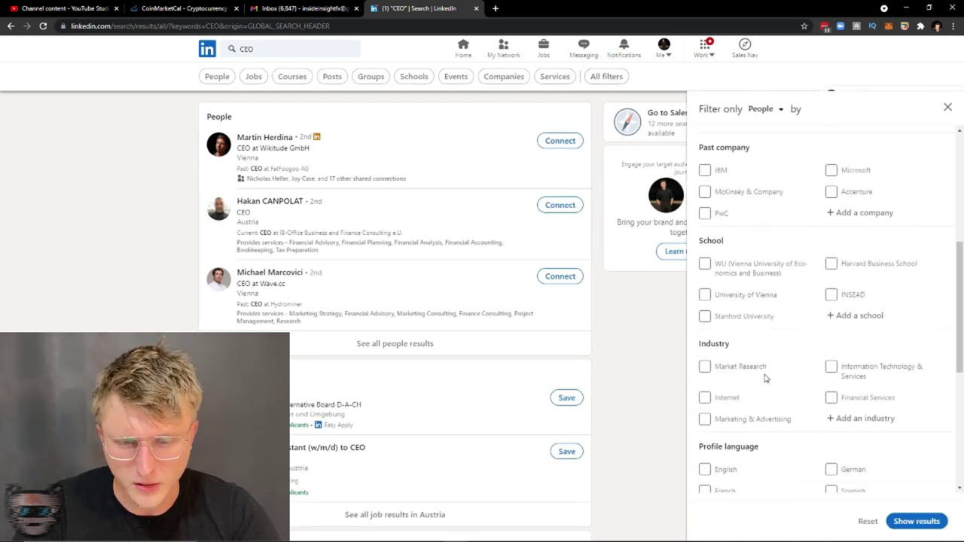
click(858, 268)
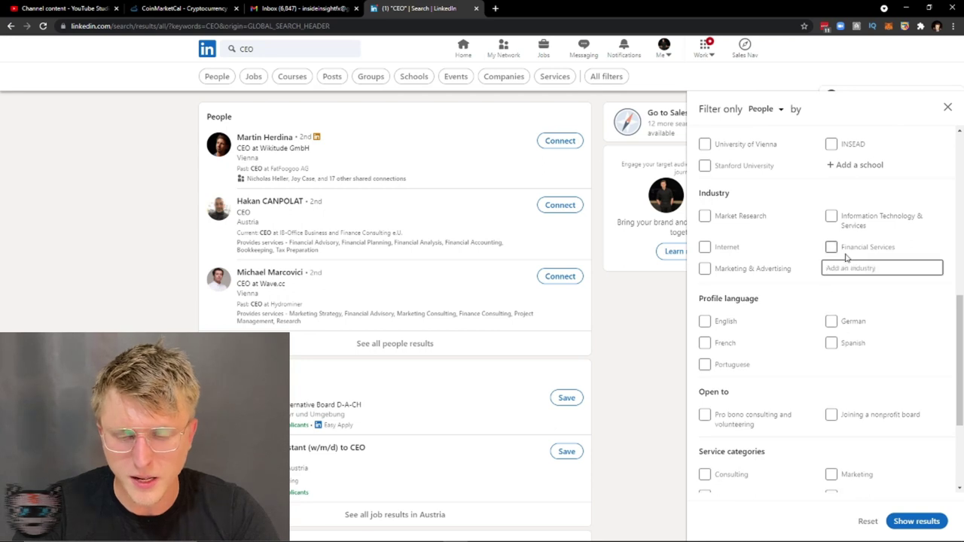
text(market r)
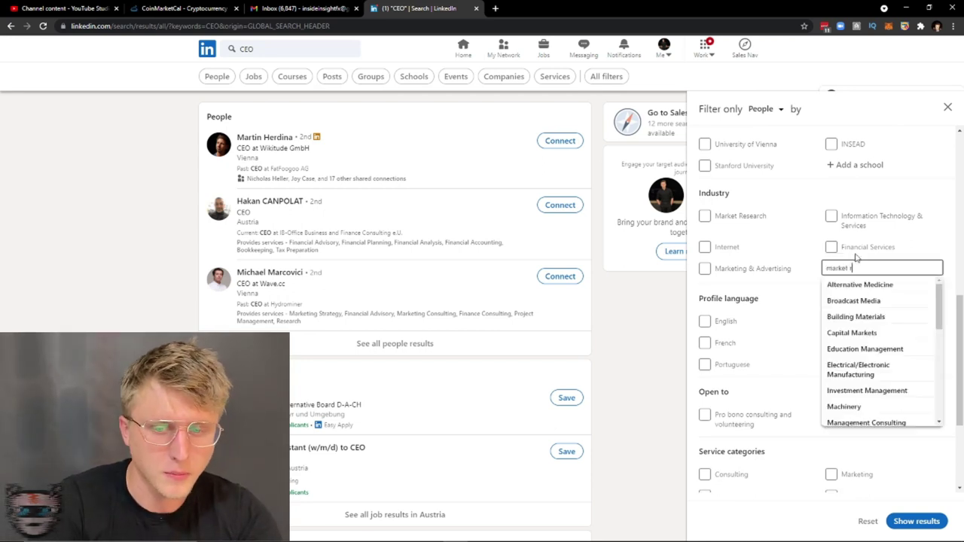
text(esea)
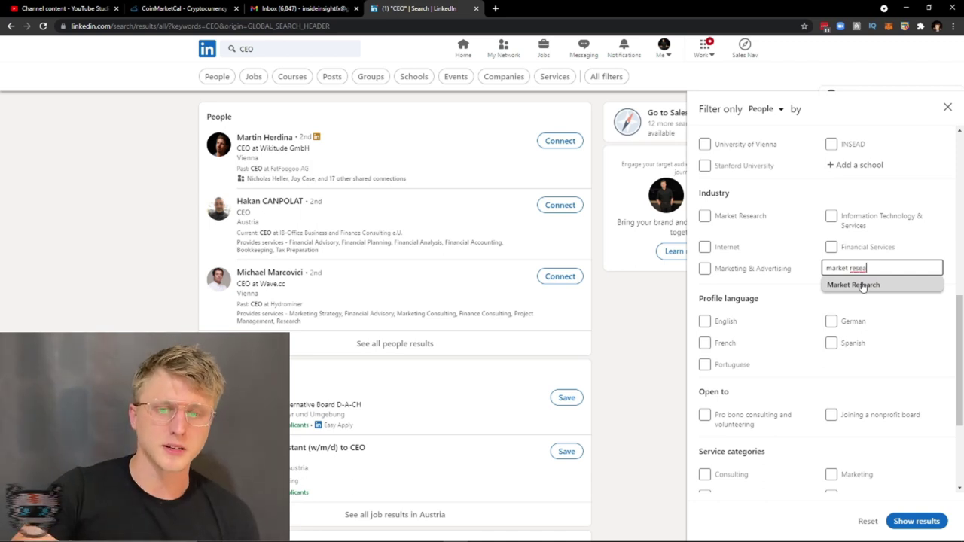
click(863, 286)
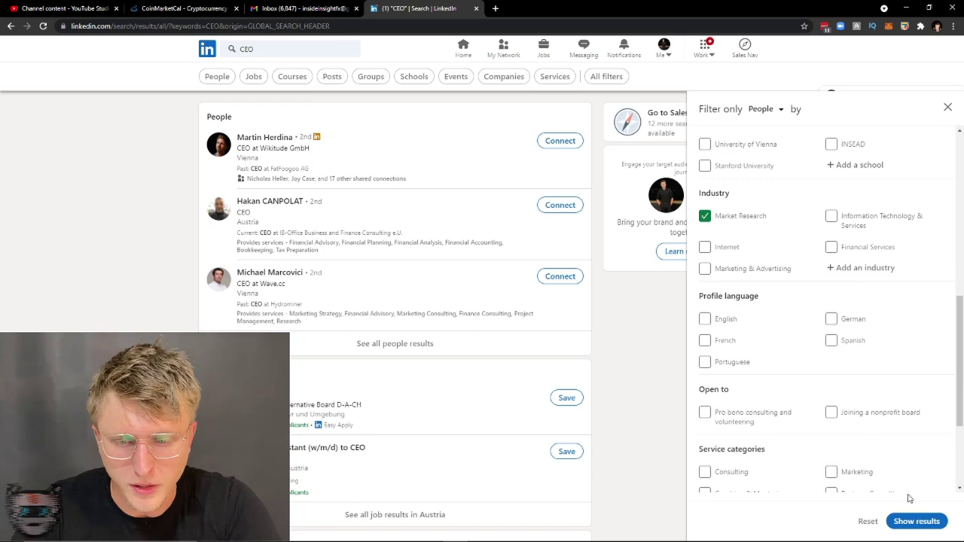
- Show the people results for the Market Research industry filter and return to your own profile
click(909, 520)
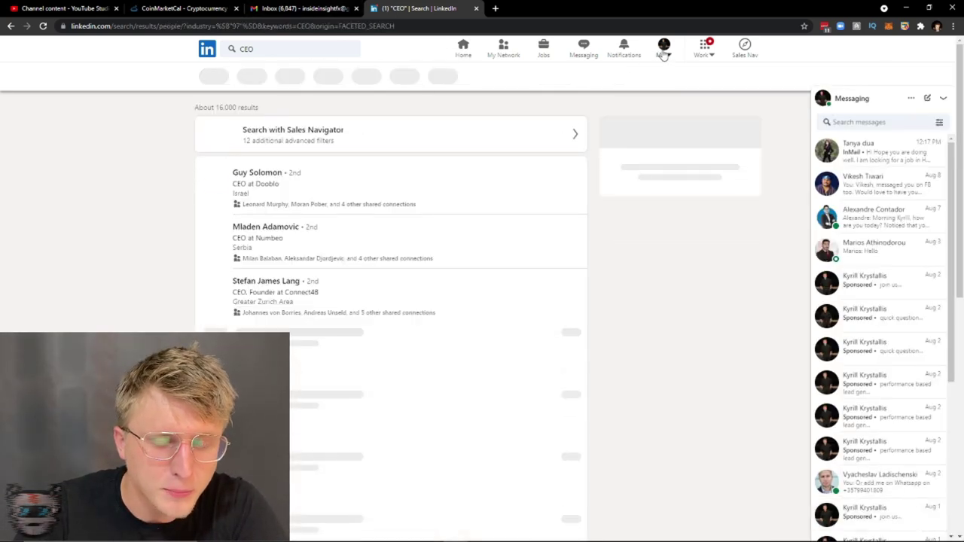
click(664, 47)
click(621, 111)
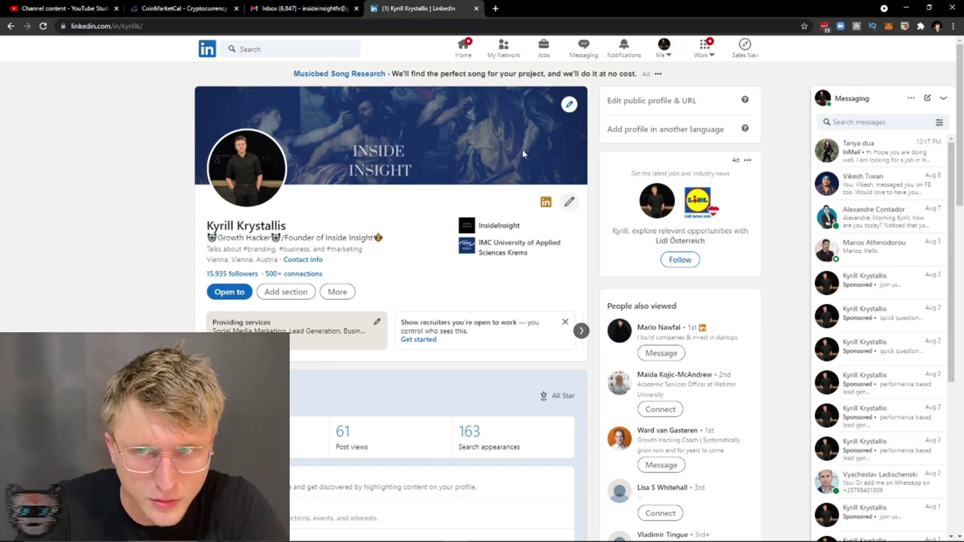
- Review the contact info from the profile's intro editor, apply it unchanged and save the intro
click(569, 201)
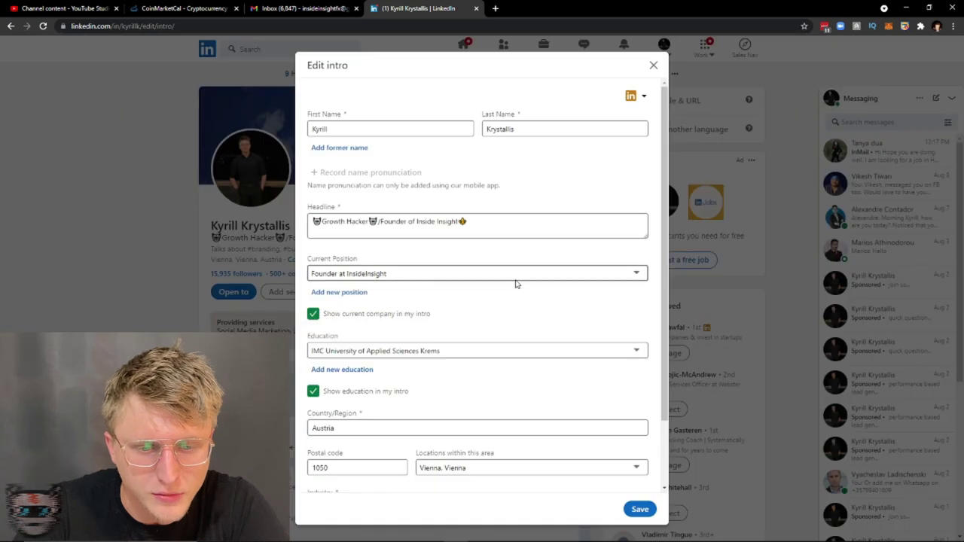
scroll(527, 316, down, 2)
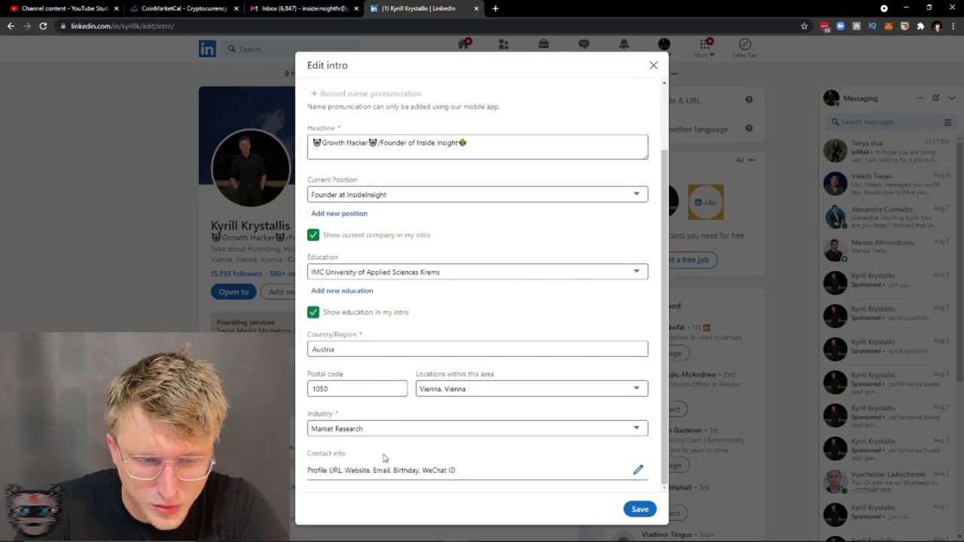
click(635, 469)
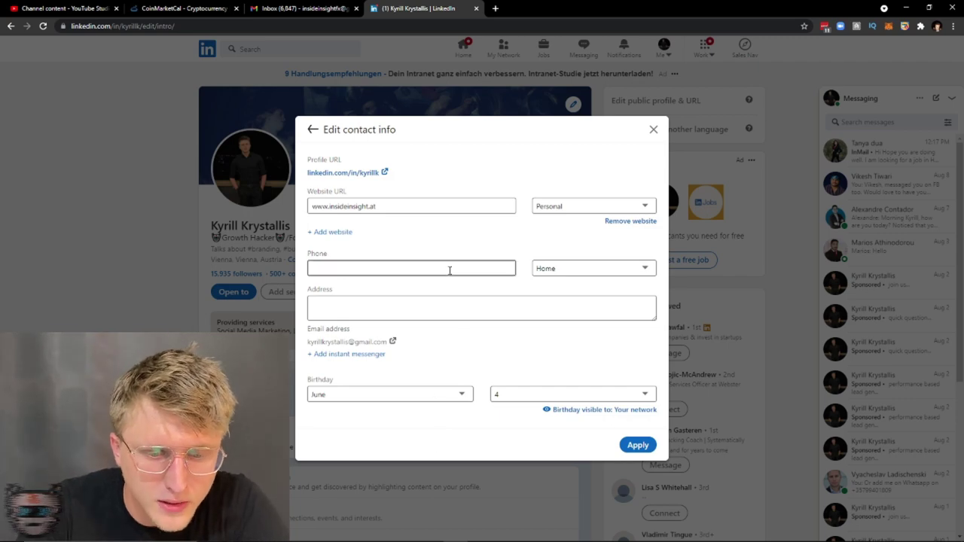
click(639, 445)
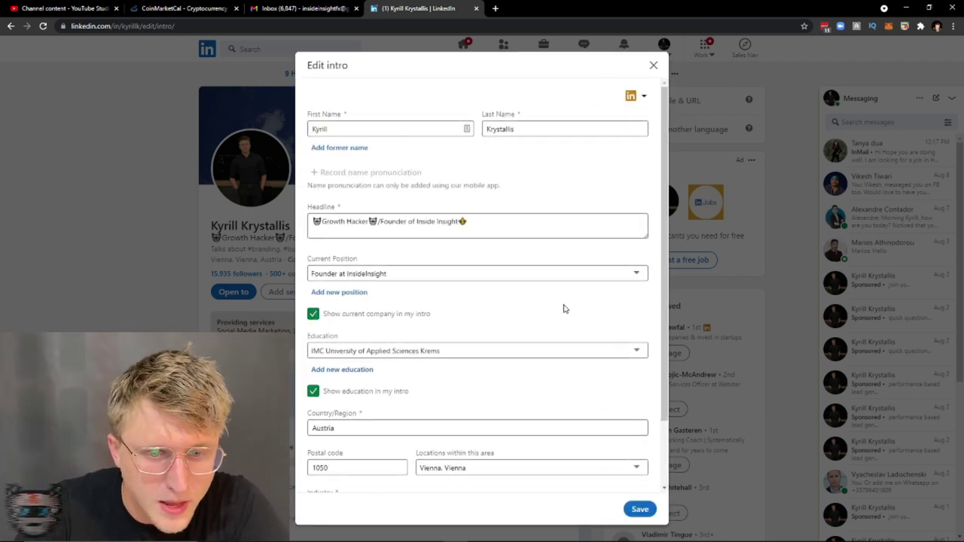
scroll(380, 343, down, 1)
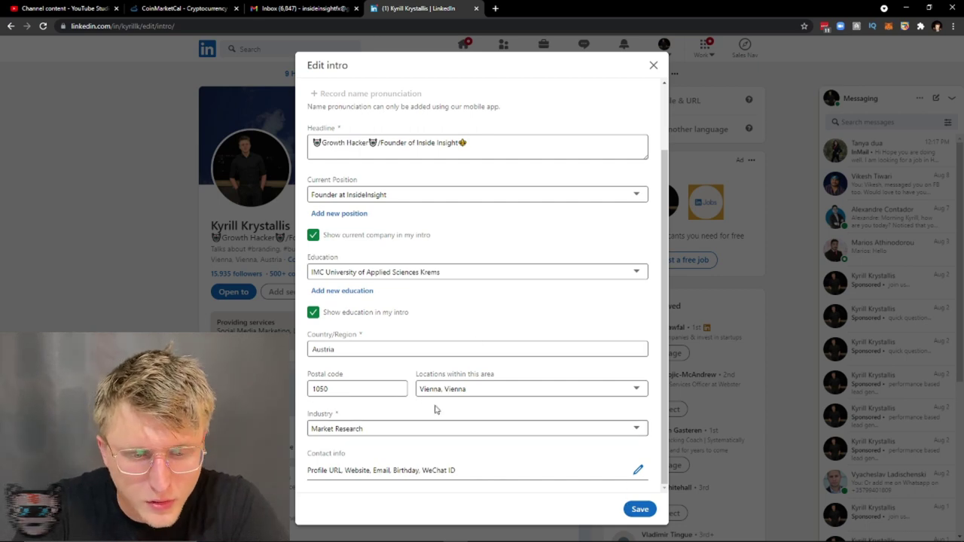
click(640, 510)
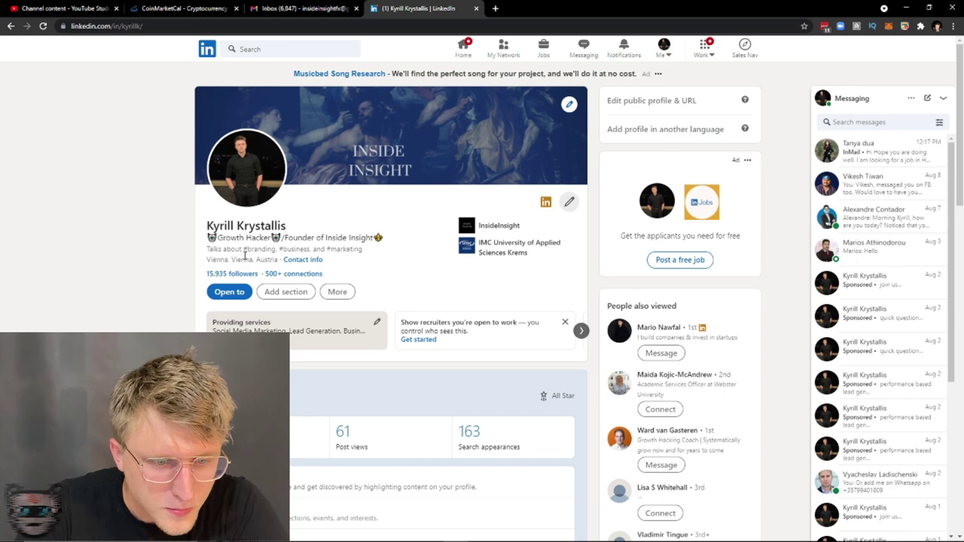
click(340, 293)
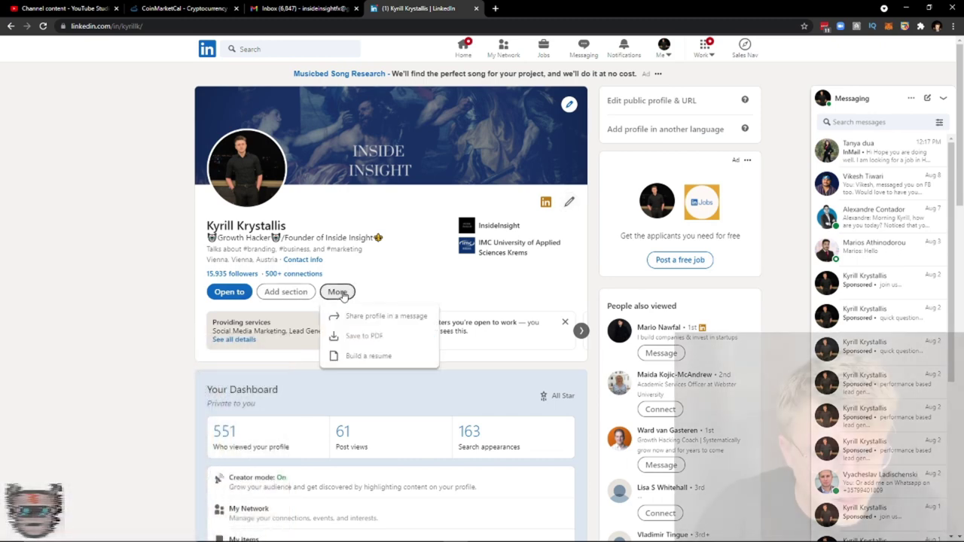
right_click(178, 280)
click(174, 267)
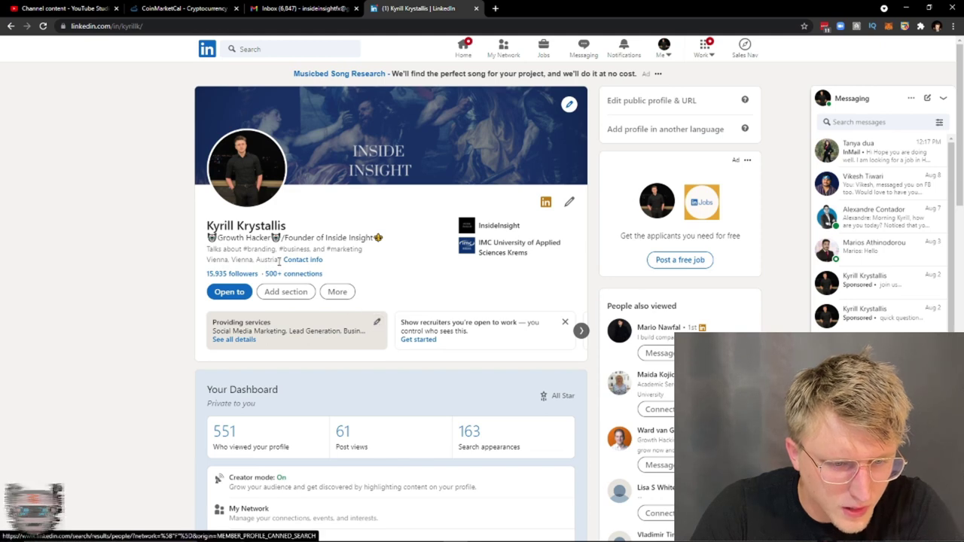
- Highlight parts of the "Talks about" line with its topic hashtags under the profile headline
mouse_move(236, 248)
mouse_down()
mouse_move(305, 250)
mouse_move(218, 239)
mouse_move(212, 249)
mouse_move(249, 246)
mouse_up()
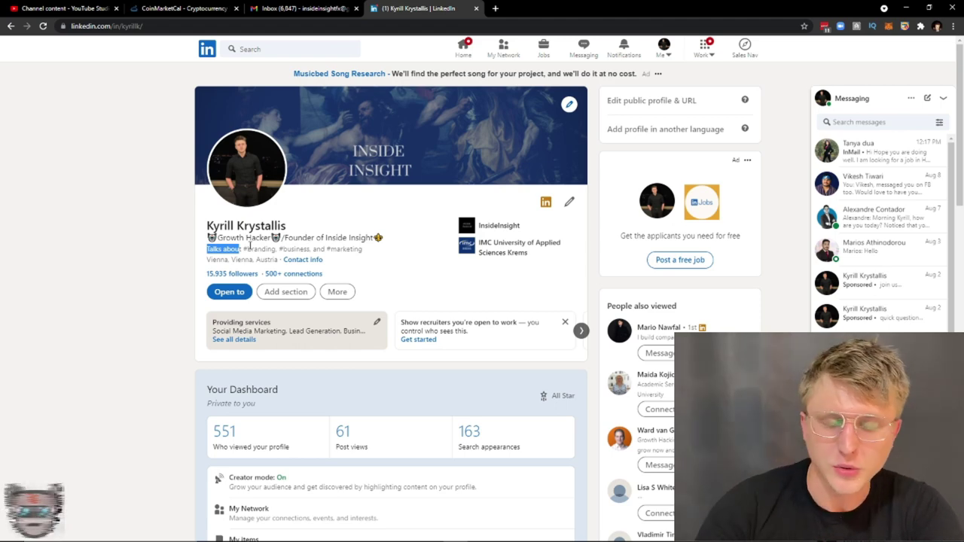
click(224, 256)
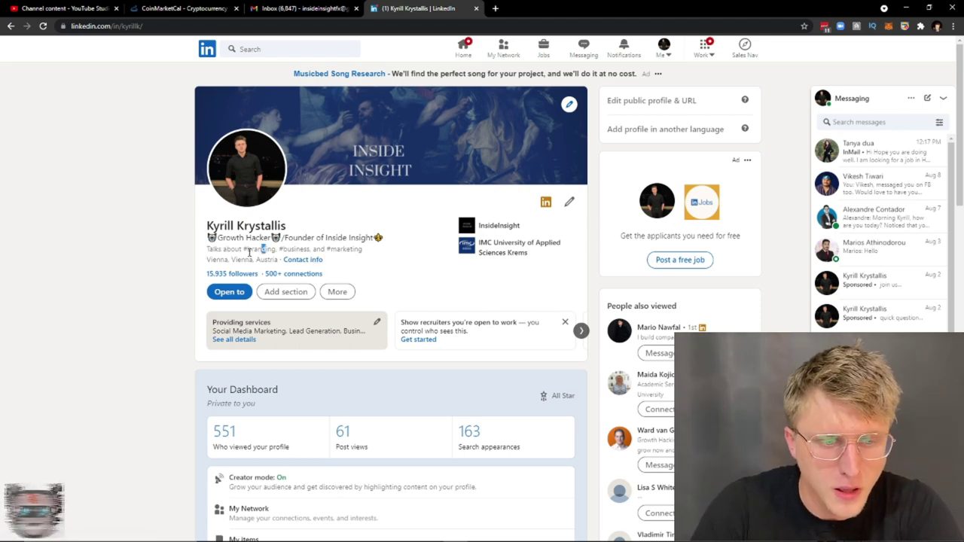
triple_click(344, 251)
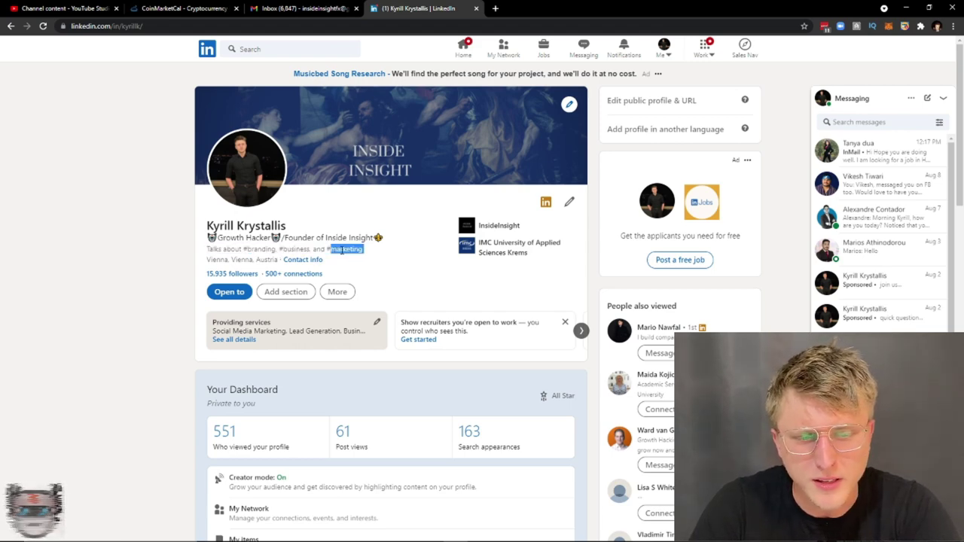
triple_click(343, 250)
click(230, 249)
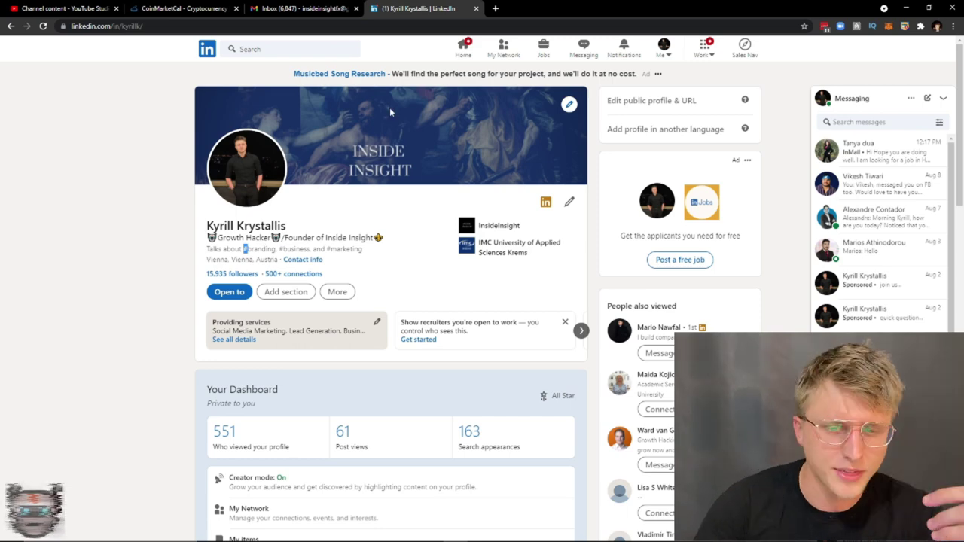
- Check the notifications and the home feed, and return to your own profile
click(614, 57)
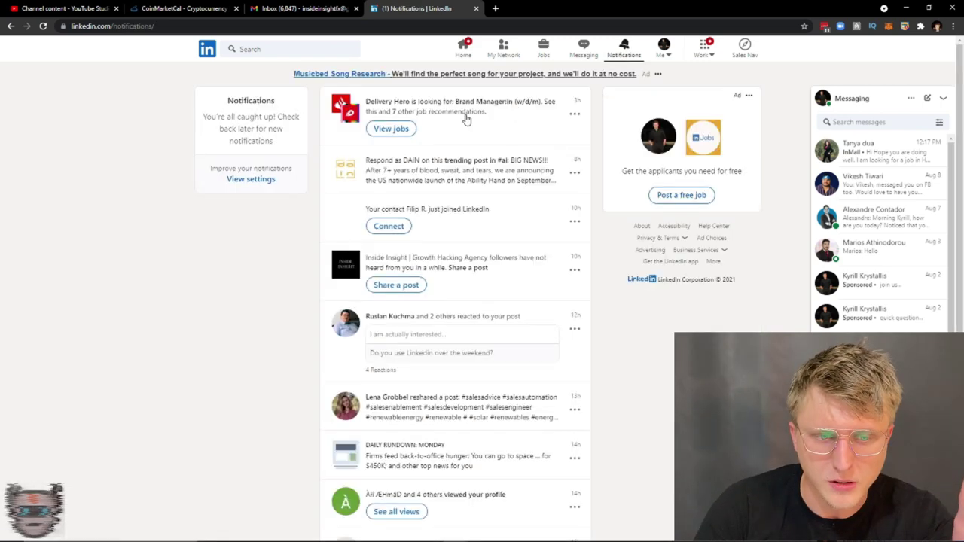
click(463, 51)
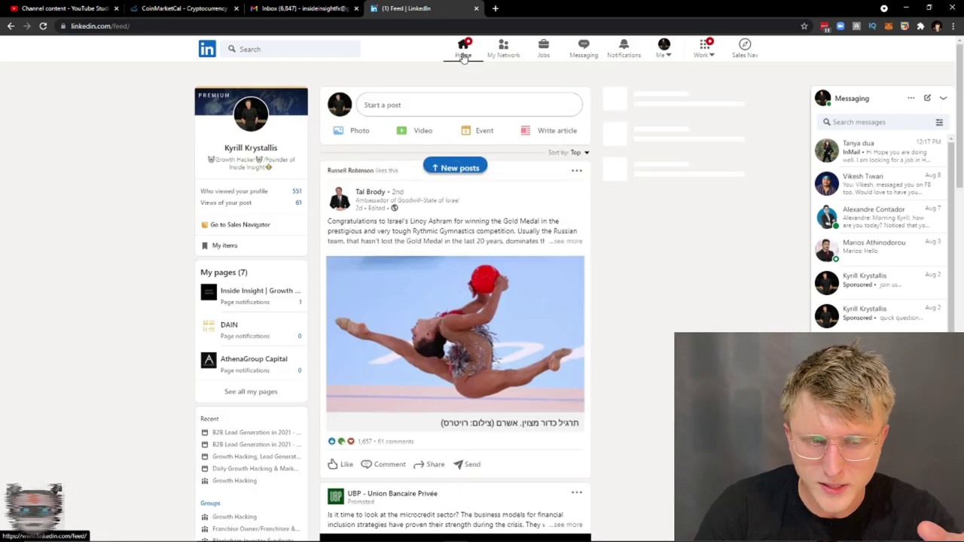
click(664, 47)
click(624, 110)
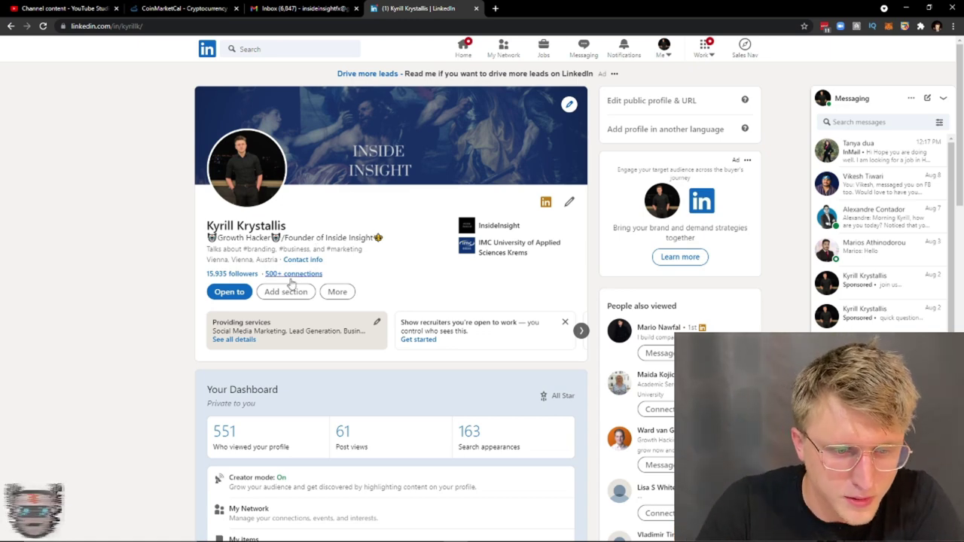
- Browse the cards below the profile intro and return to the Providing services card
click(579, 331)
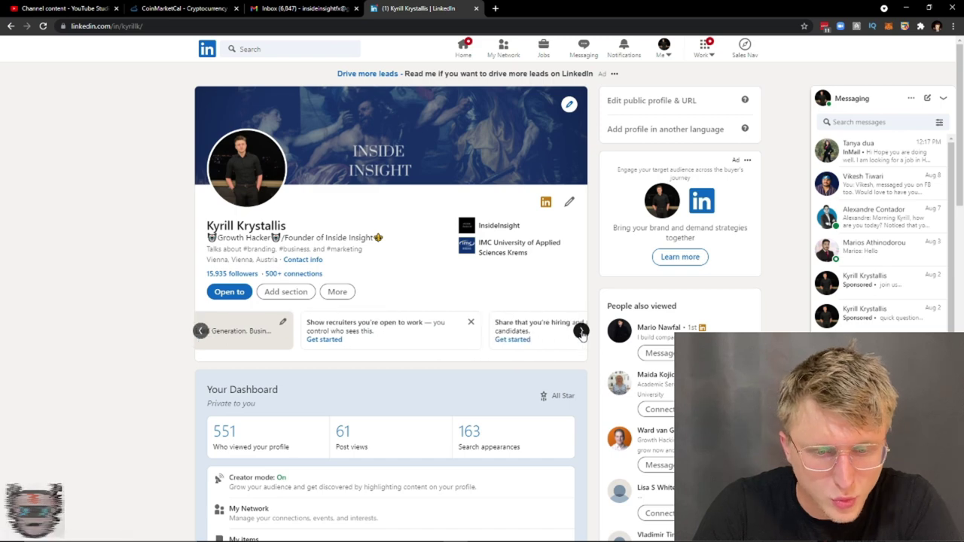
click(581, 330)
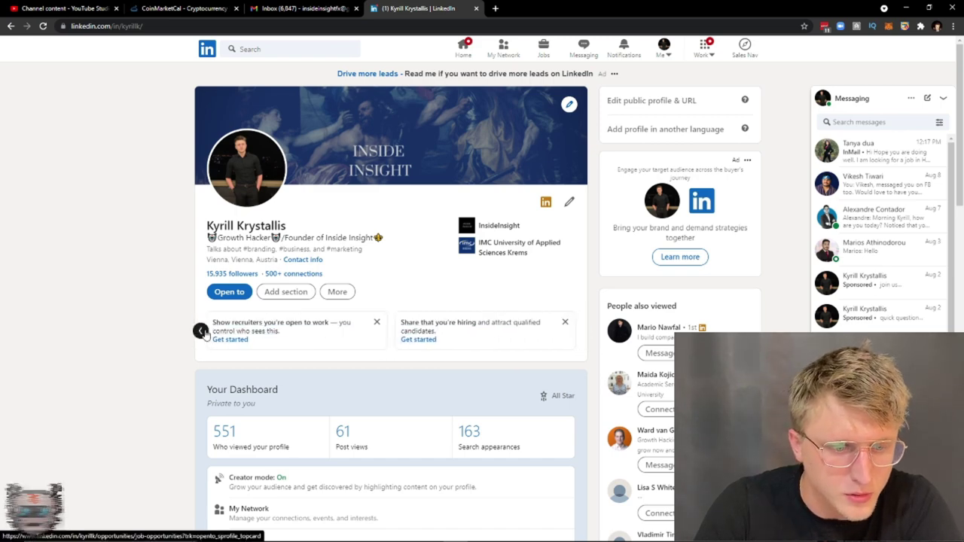
click(201, 332)
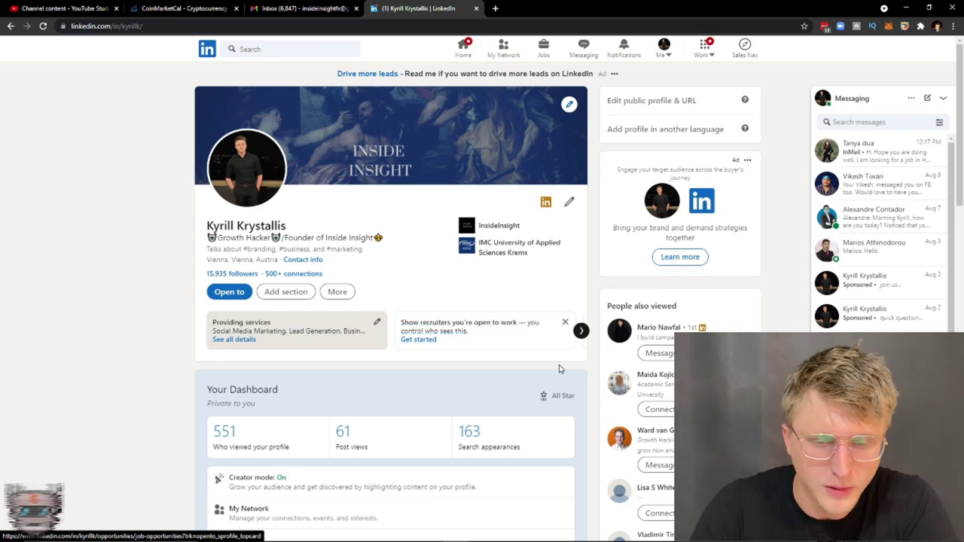
- Open the services page for editing, review its services, About text and visibility, and save it unchanged
click(376, 324)
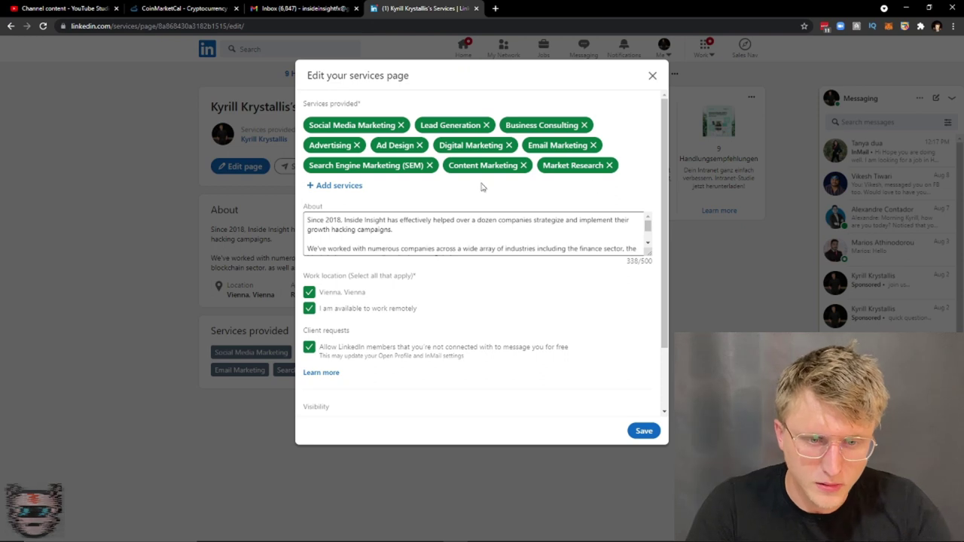
click(353, 234)
scroll(352, 234, down, 5)
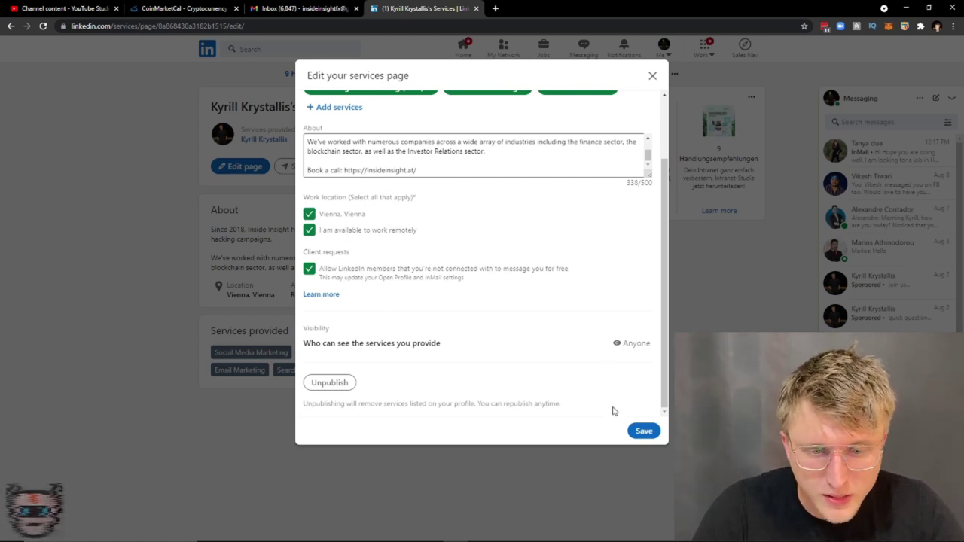
click(642, 431)
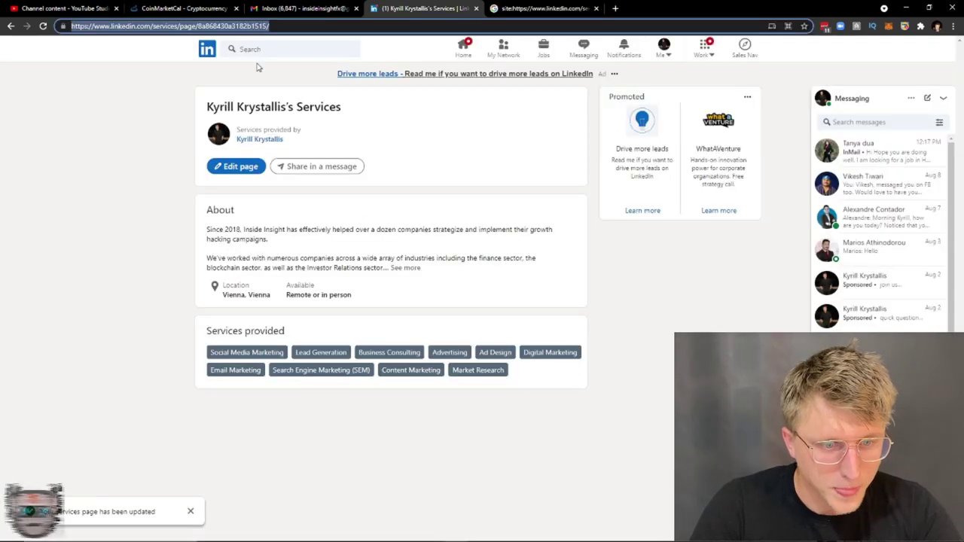
- Search for ceo and narrow the results to Services
click(242, 50)
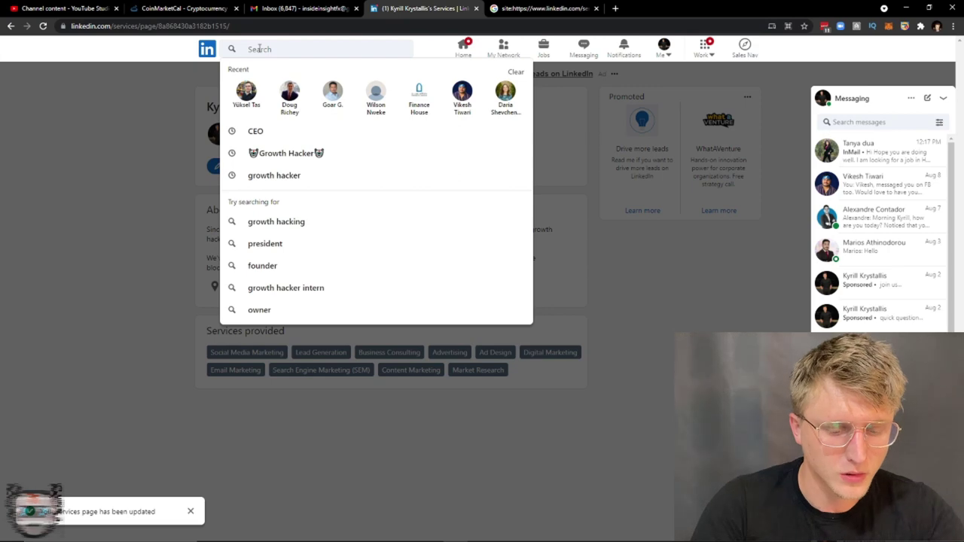
text(ceo)
key(Return)
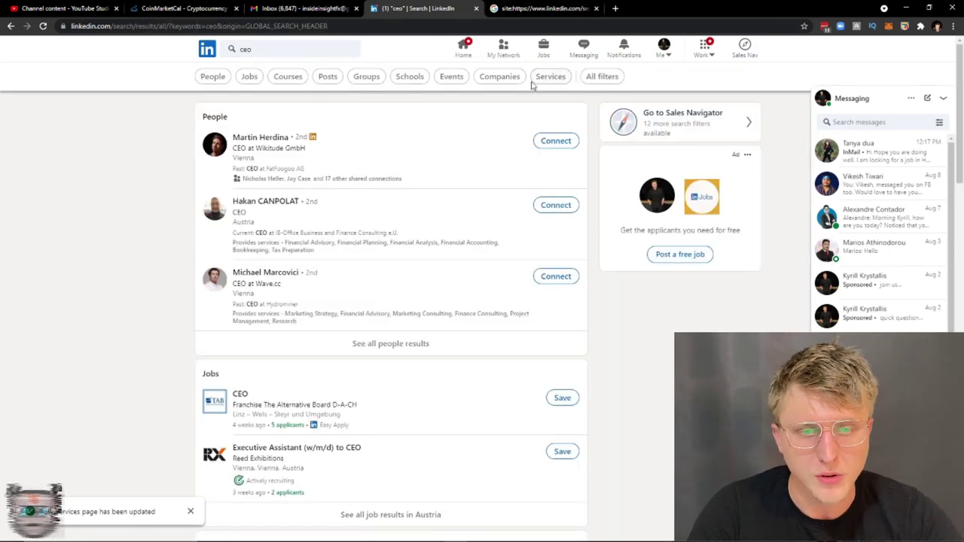
click(549, 76)
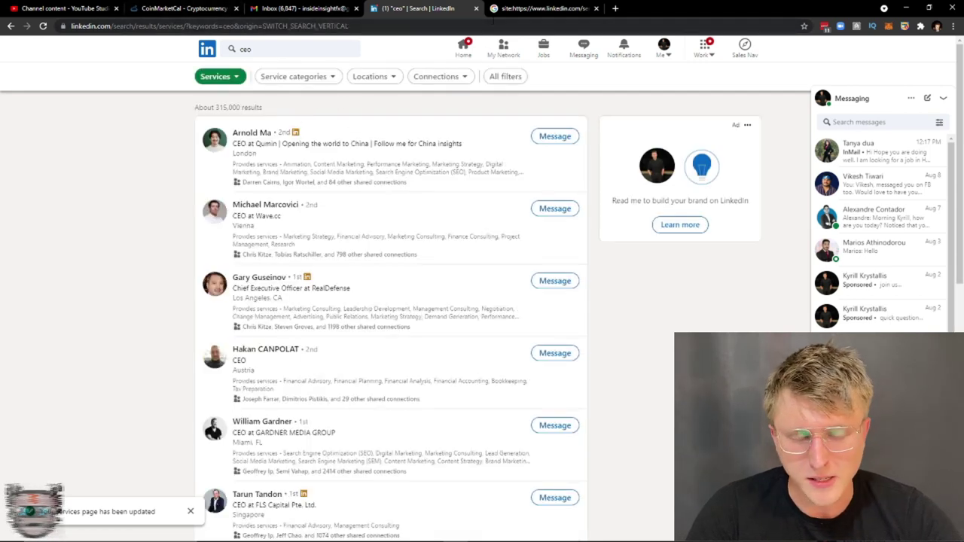
- Go back to the full ceo search results and reopen only the Services results
right_click(322, 84)
key(alt+Left)
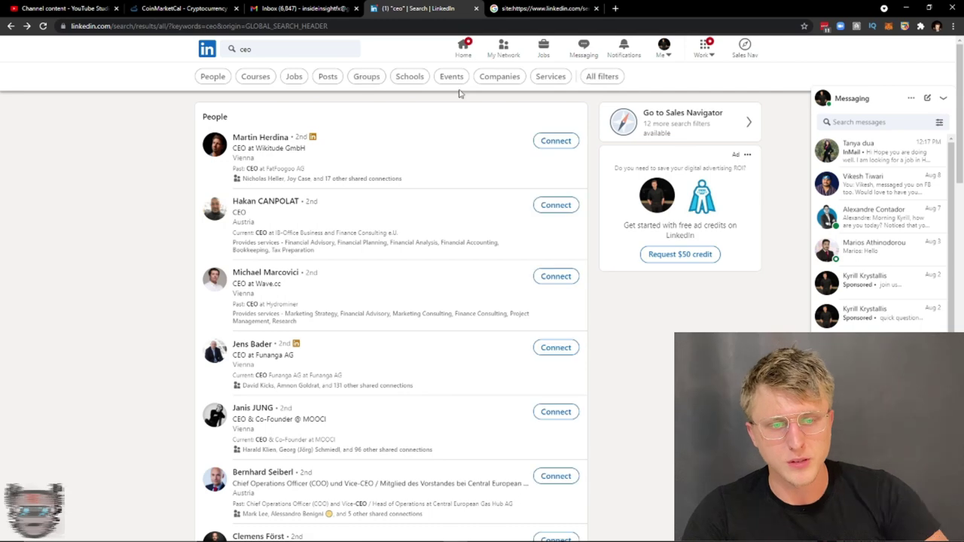
click(558, 78)
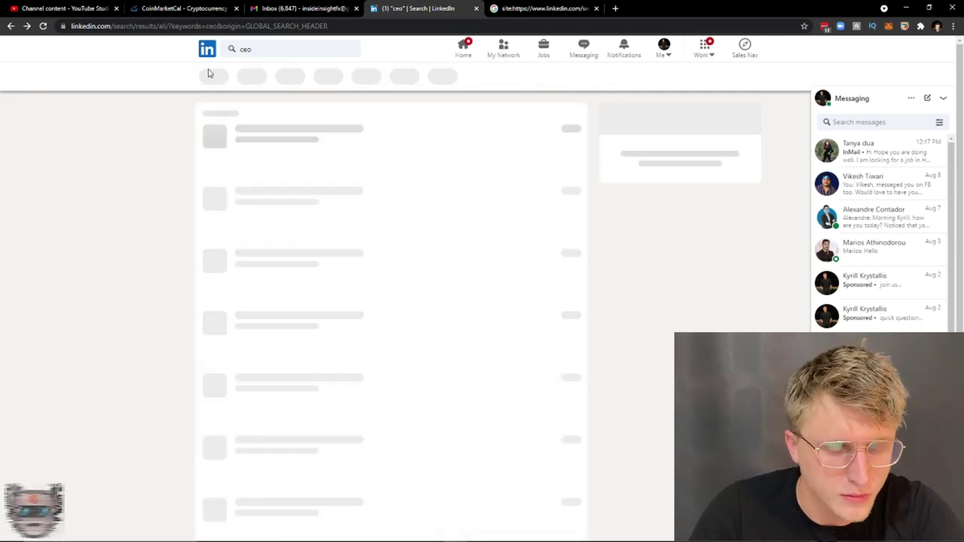
- Filter the services results by the Marketing service category and look through the first page of providers
click(300, 77)
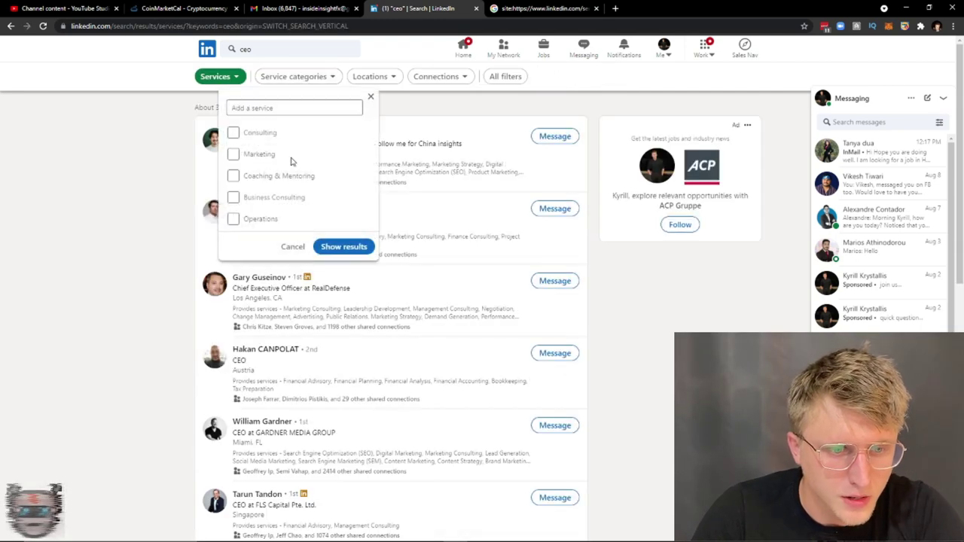
click(253, 155)
click(351, 248)
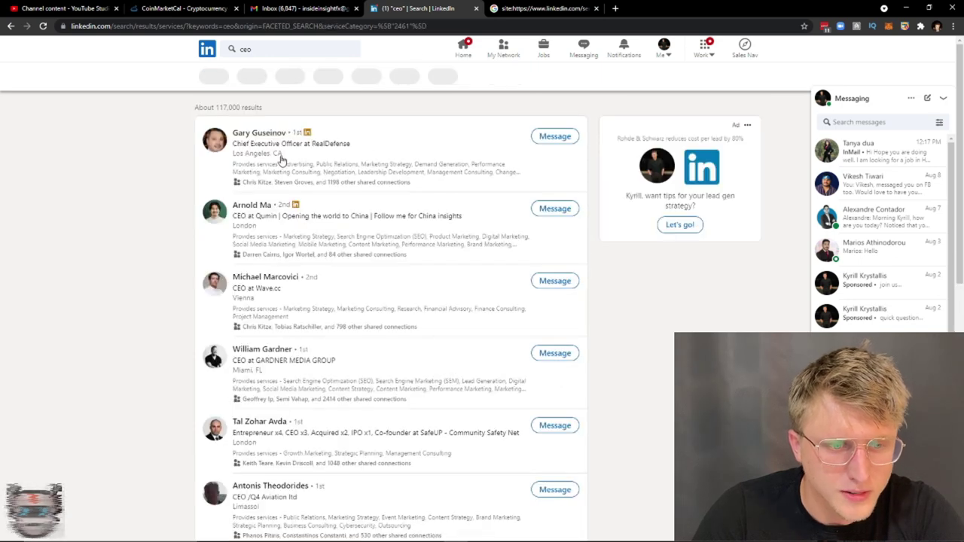
scroll(283, 172, down, 4)
scroll(282, 172, down, 1)
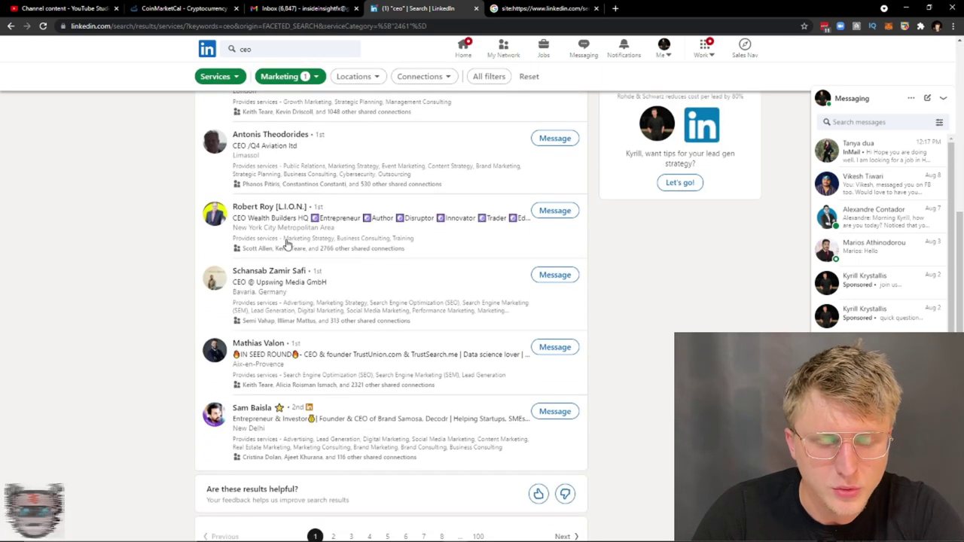
scroll(336, 422, down, 1)
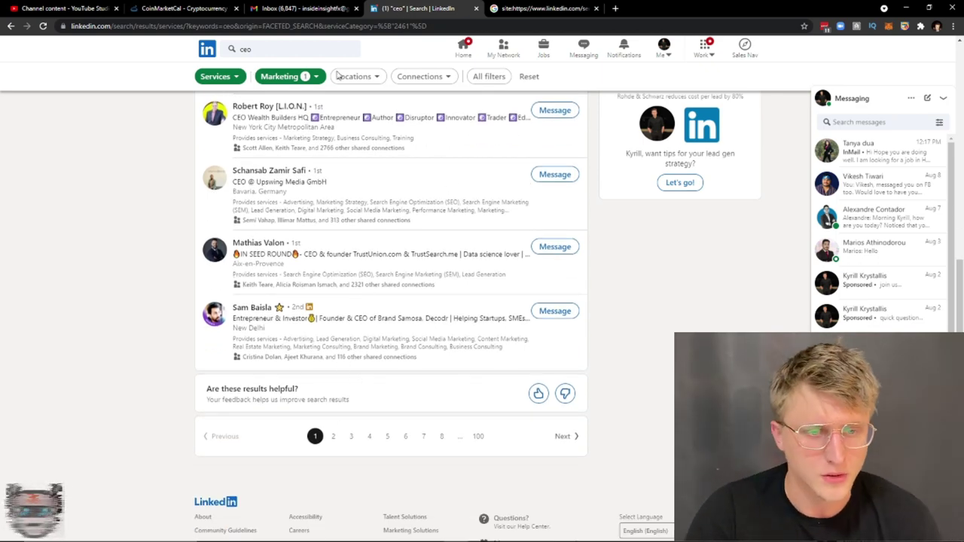
- Examine the location filter options for the Marketing services results and close them without choosing any
click(365, 79)
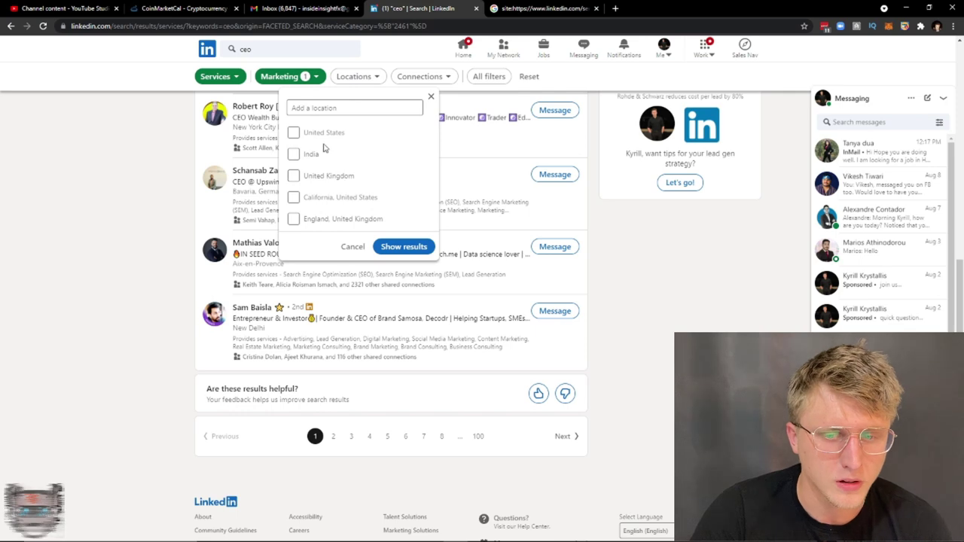
scroll(267, 271, up, 5)
scroll(260, 249, up, 1)
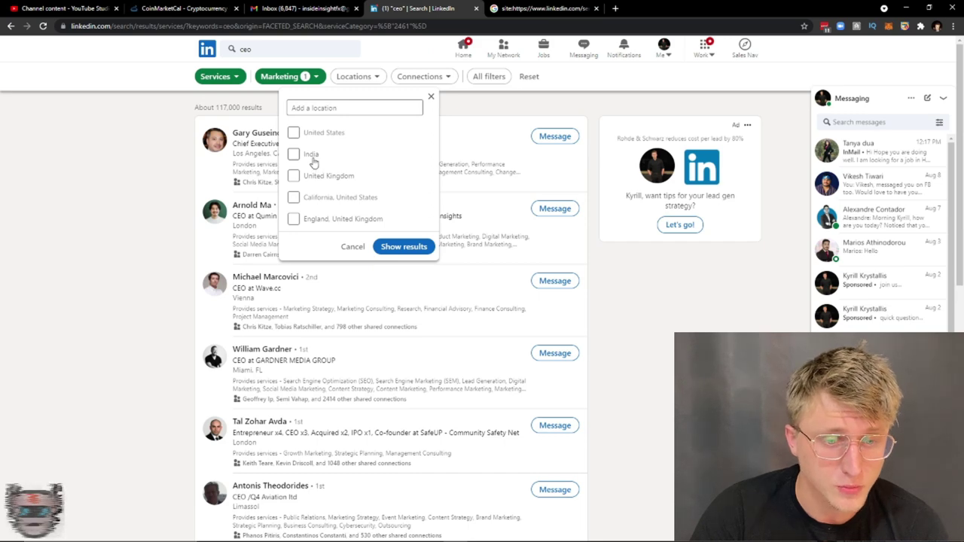
click(430, 96)
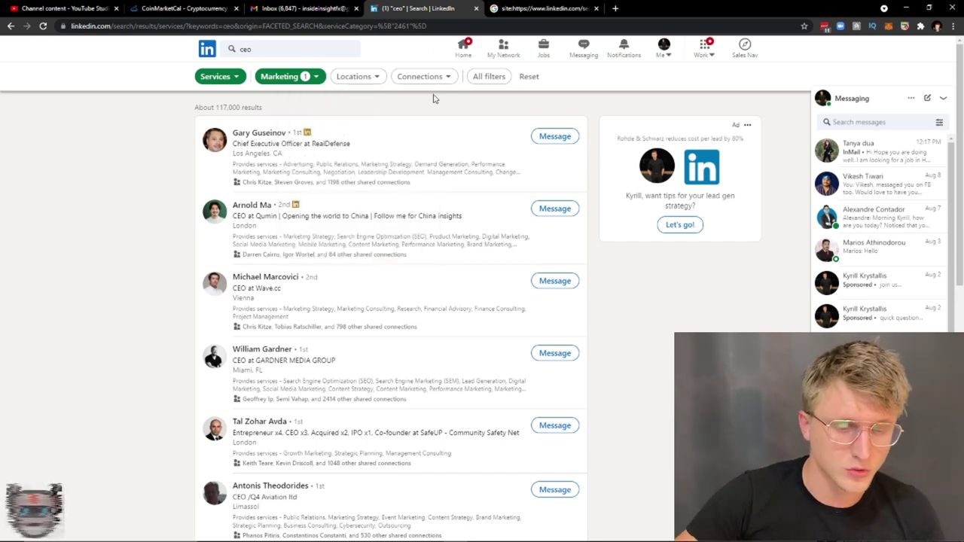
- Open your own profile and look over its dashboard down to the Featured section
click(662, 50)
click(621, 111)
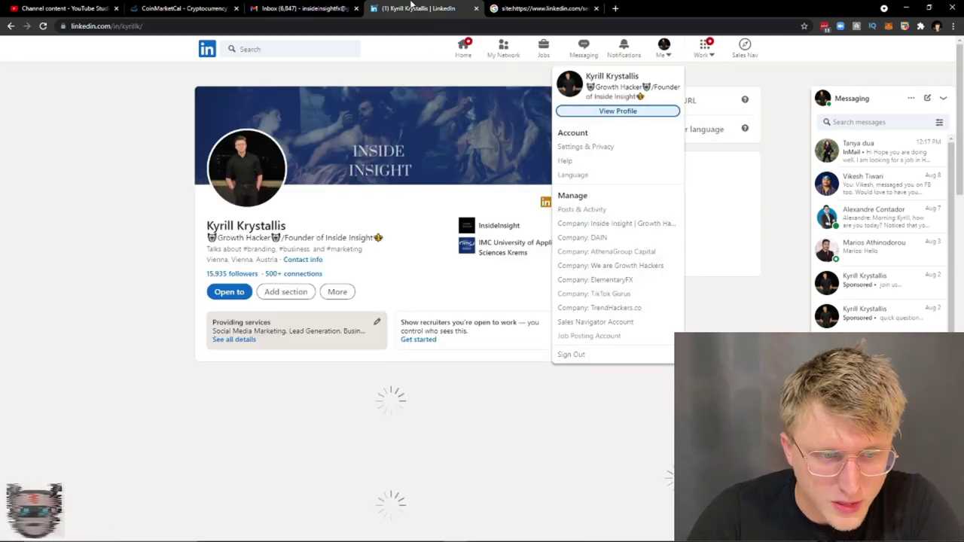
scroll(282, 248, down, 3)
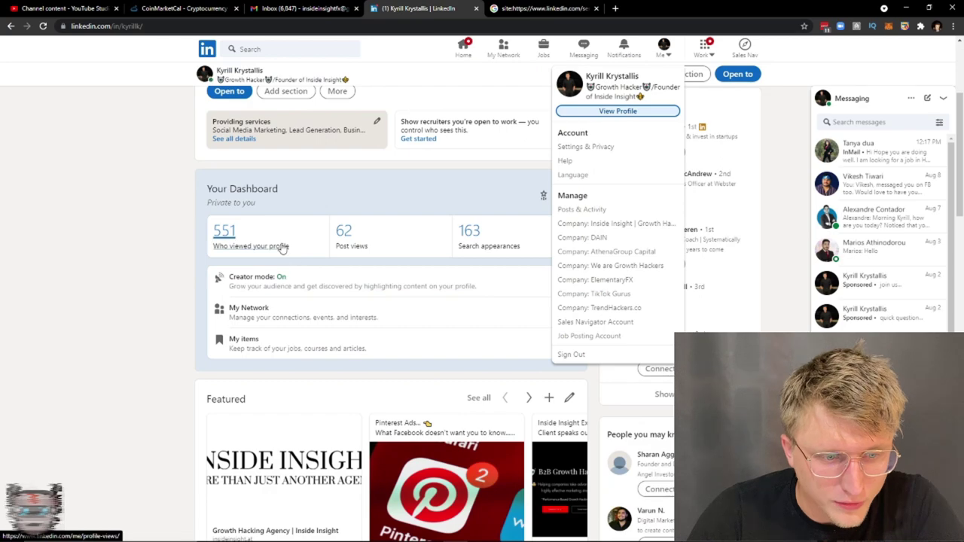
scroll(226, 244, down, 1)
scroll(221, 256, up, 3)
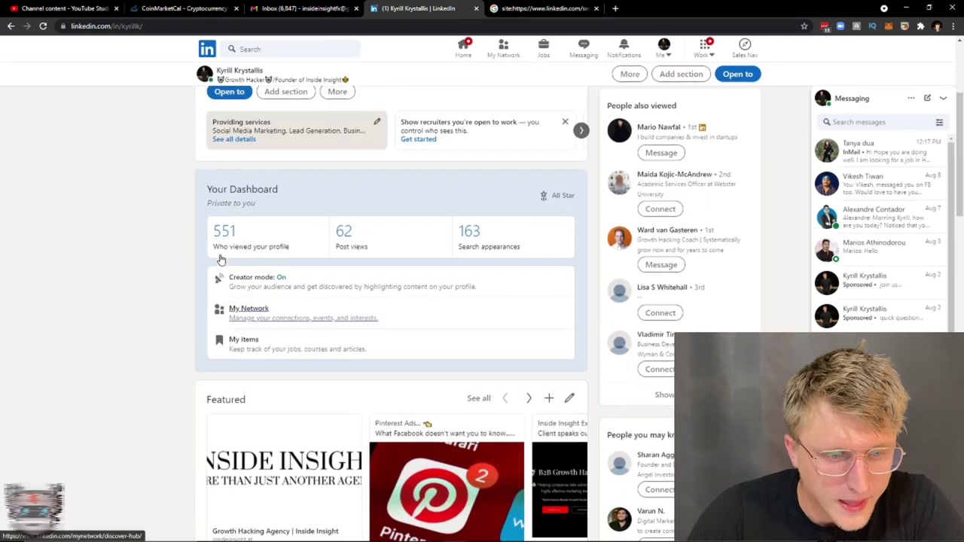
scroll(275, 258, down, 5)
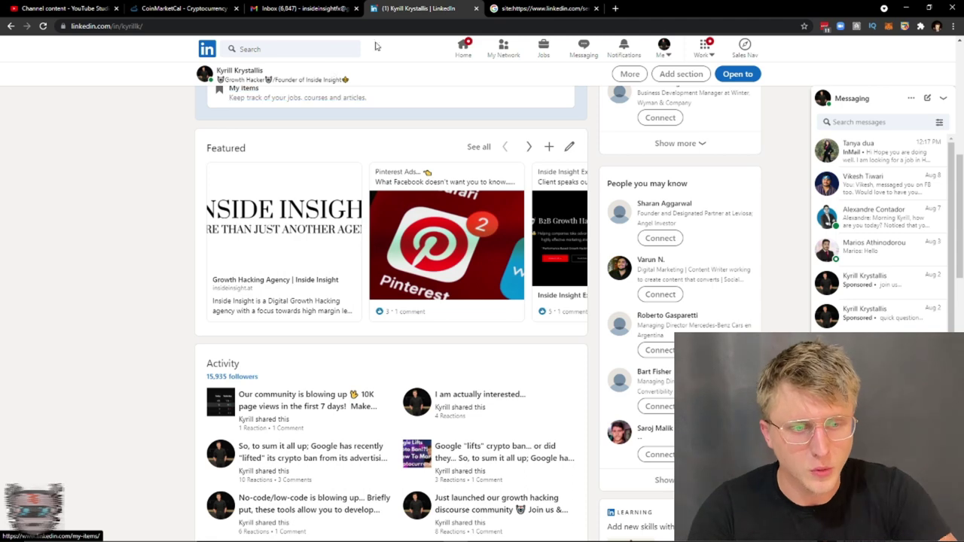
- Browse forward through the Featured items on the profile and return toward the first one
click(529, 147)
click(531, 148)
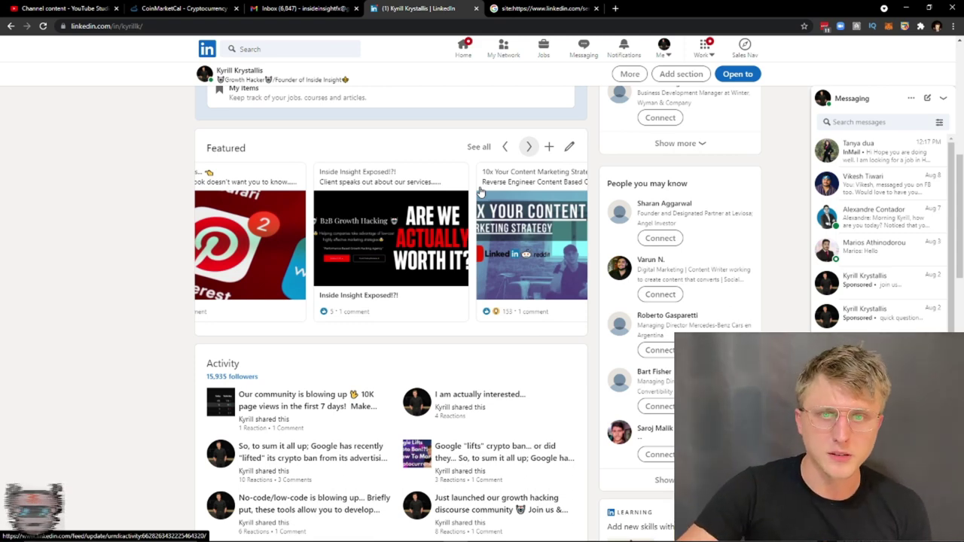
click(530, 147)
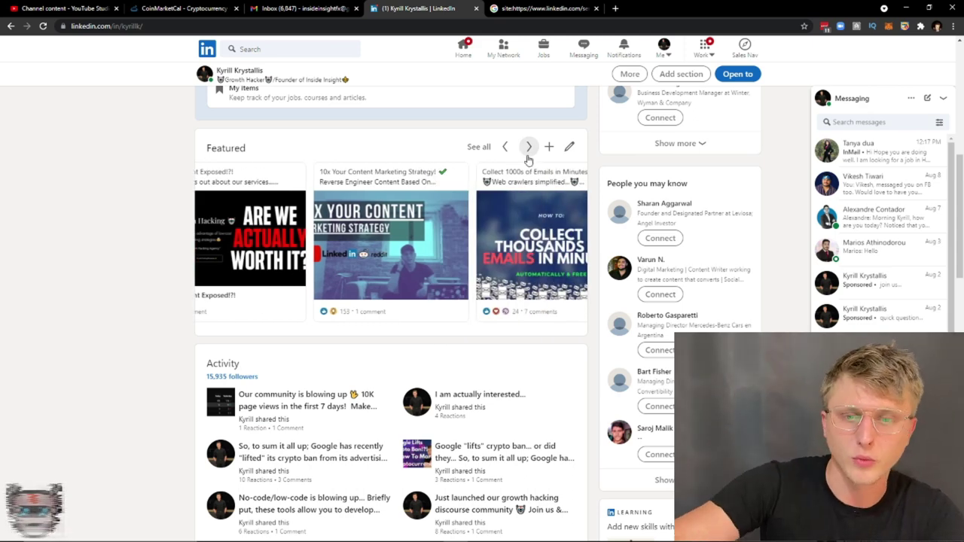
click(504, 147)
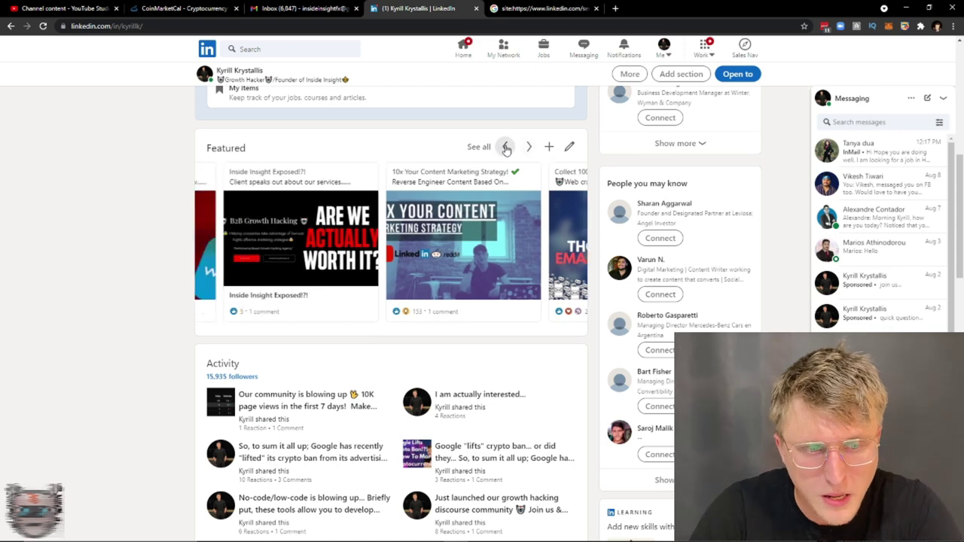
- Open the featured Growth Hacking Agency link in a new tab and look through the Inside Insight home page
scroll(286, 249, up, 2)
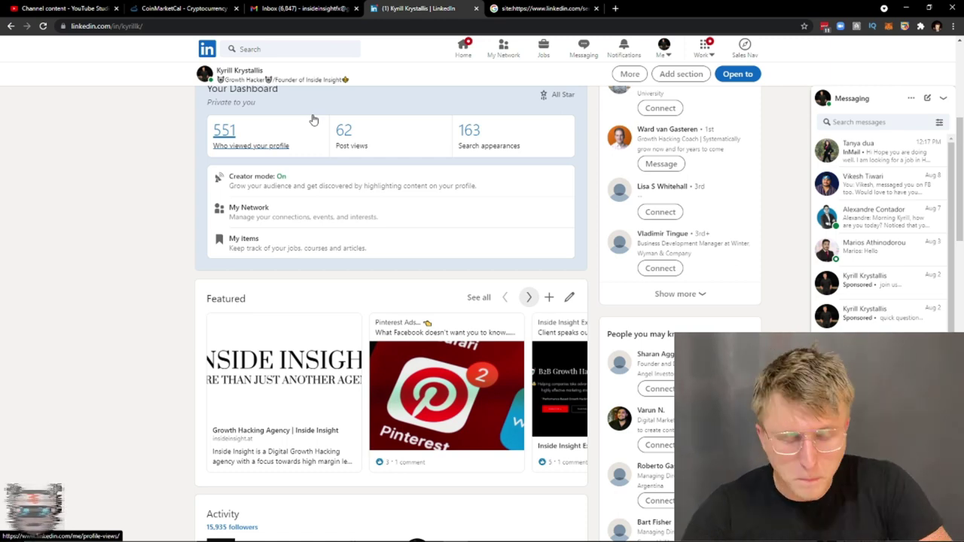
right_click(279, 388)
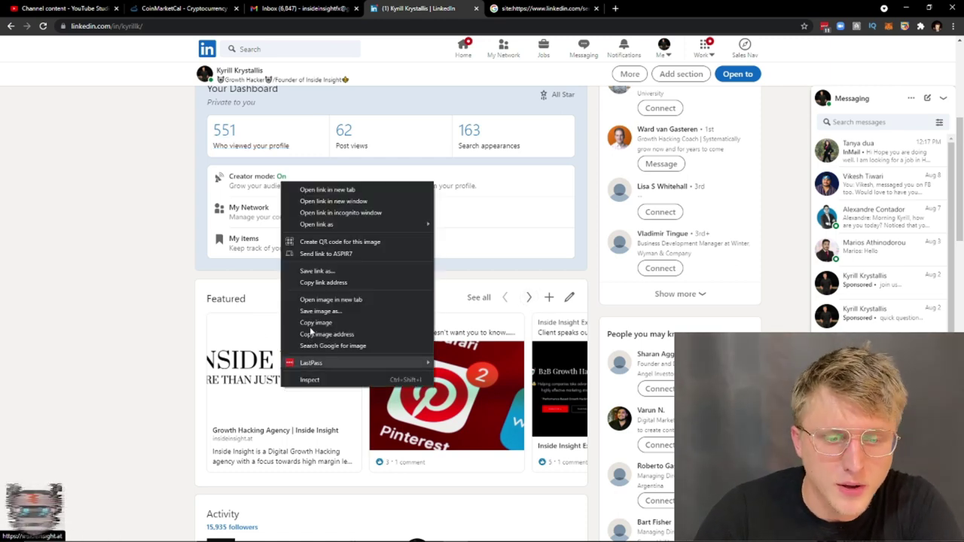
click(338, 192)
click(500, 9)
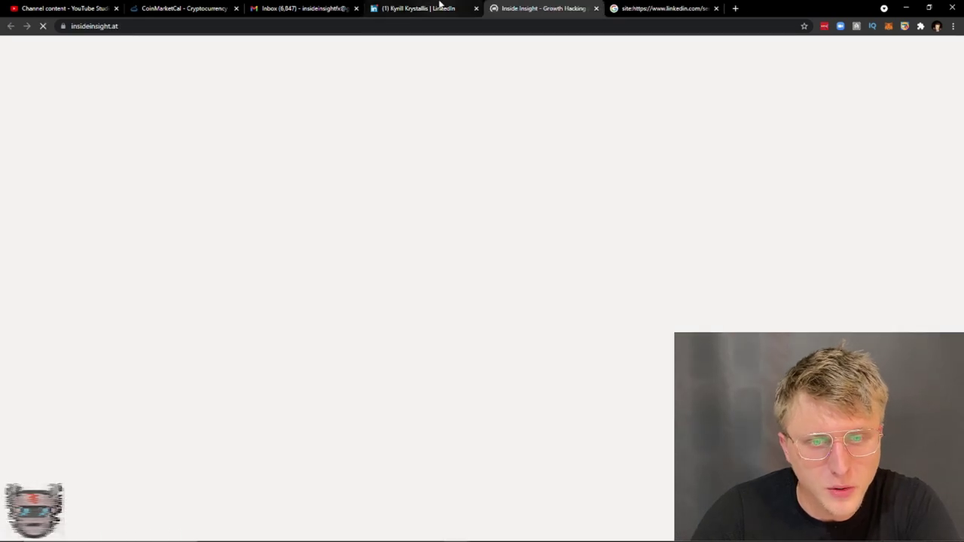
scroll(226, 279, down, 2)
scroll(236, 322, up, 2)
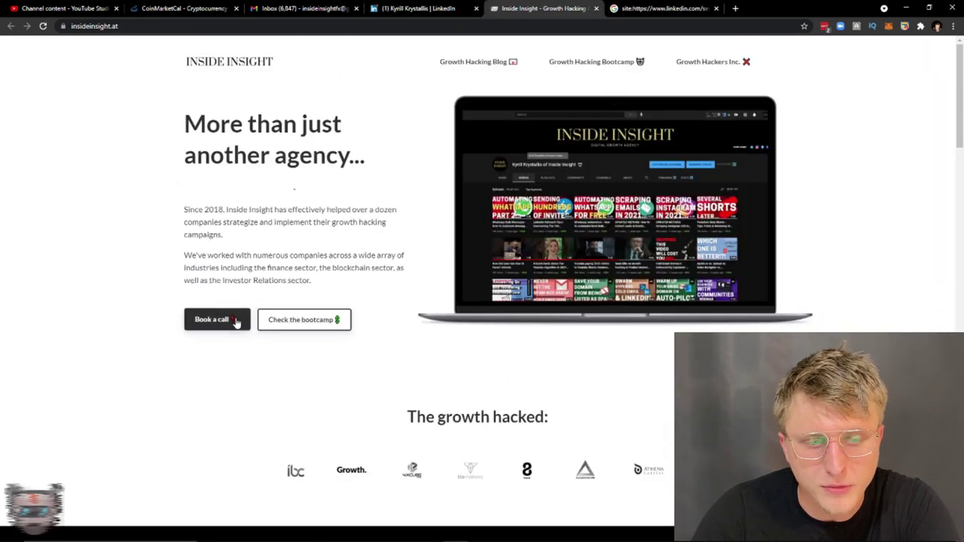
scroll(458, 323, down, 11)
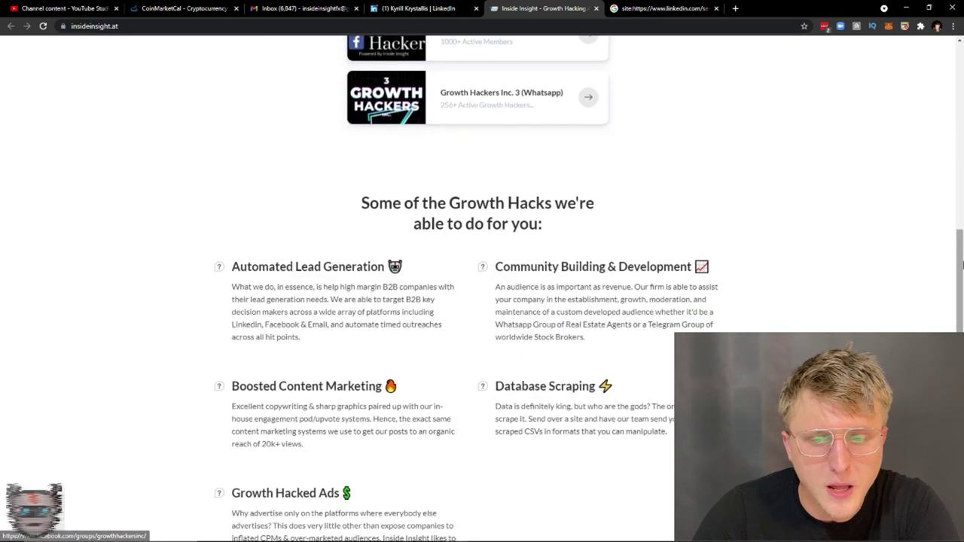
scroll(458, 323, up, 11)
- Open the Growth Hackers Inc. community from the website, then return to the LinkedIn profile's Featured section
click(743, 62)
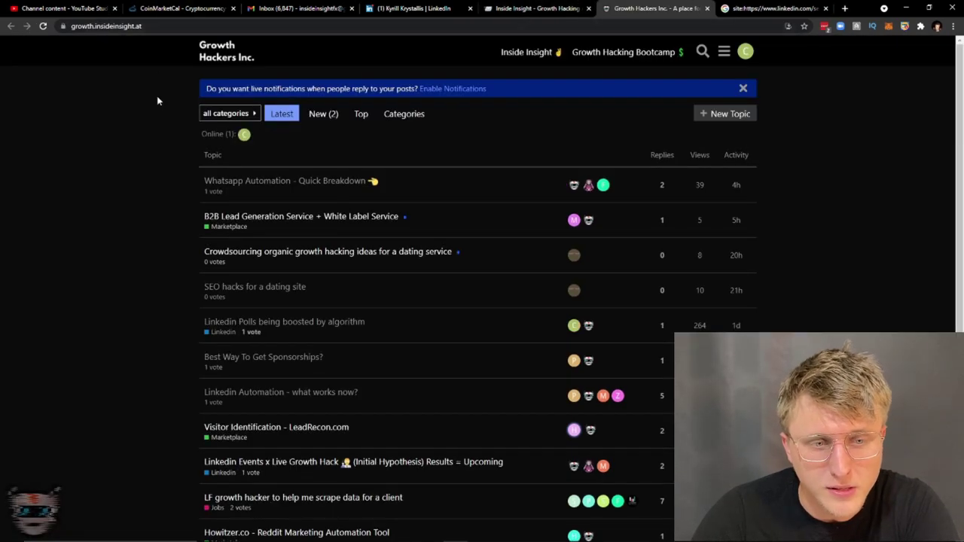
key(ctrl+shift+Tab)
key(ctrl+shift+Tab)
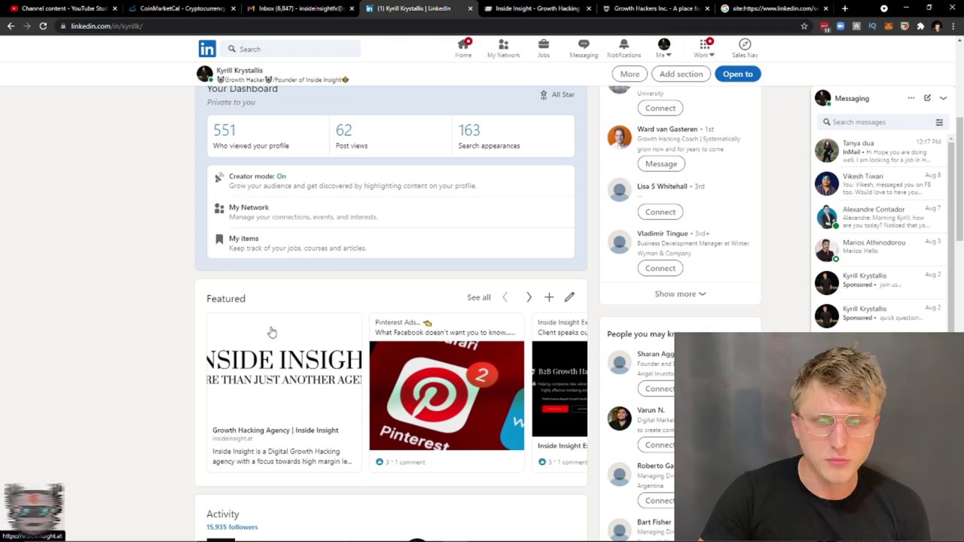
drag(253, 307, 202, 298)
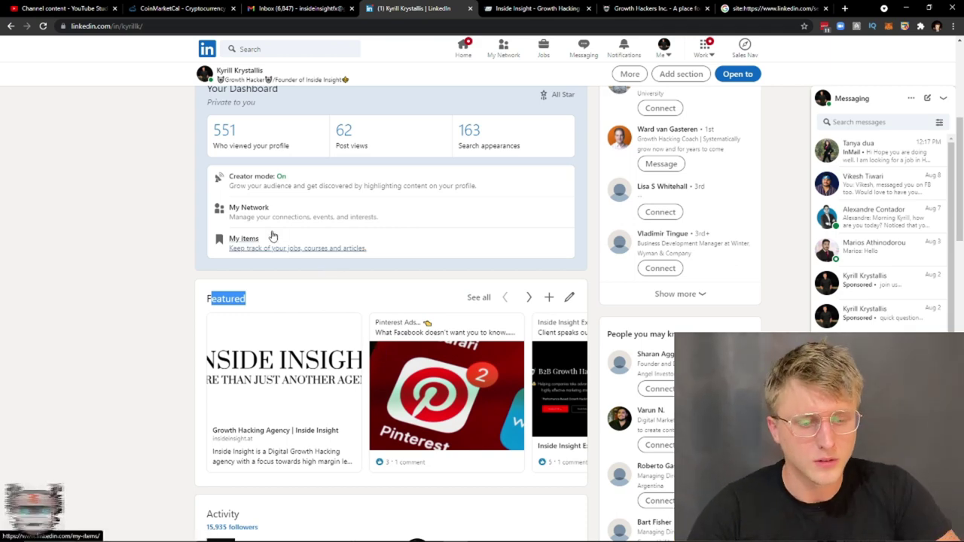
- Look over the profile's Activity section and open the full activity list
scroll(272, 238, down, 4)
scroll(269, 325, down, 1)
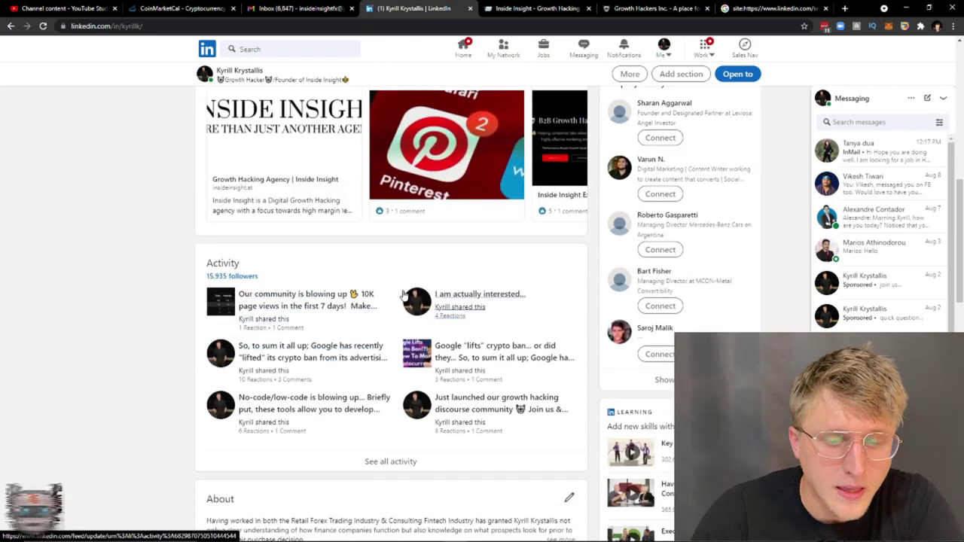
scroll(301, 302, down, 4)
scroll(347, 256, up, 3)
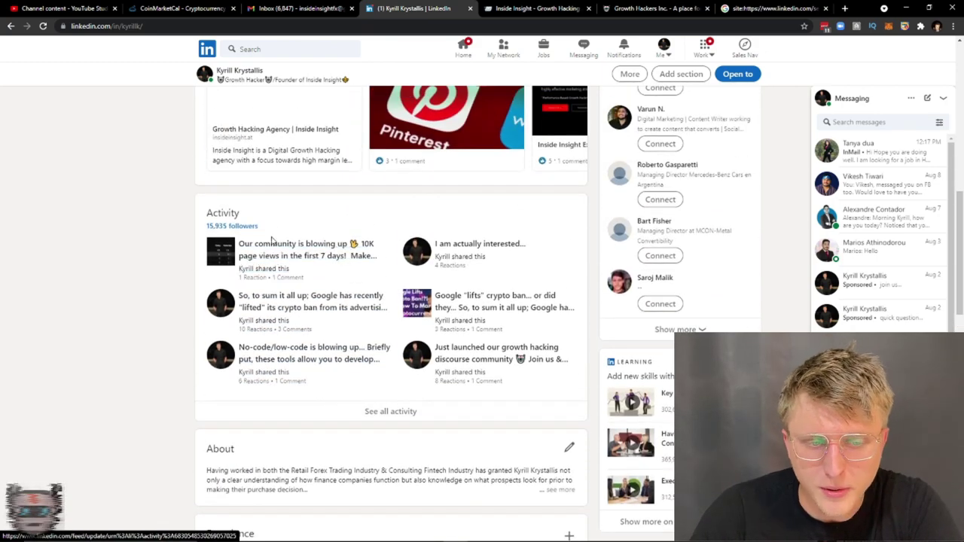
scroll(302, 316, up, 2)
scroll(275, 376, down, 3)
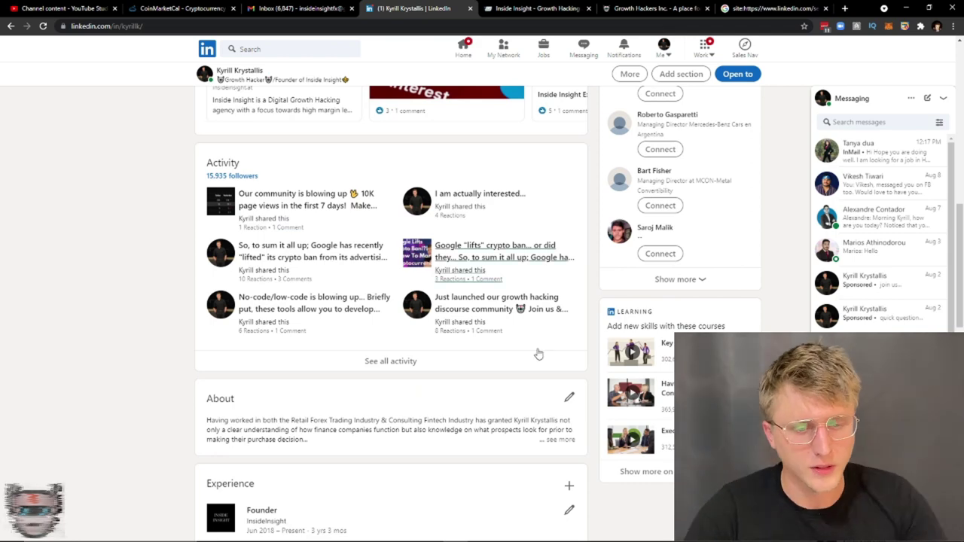
click(376, 363)
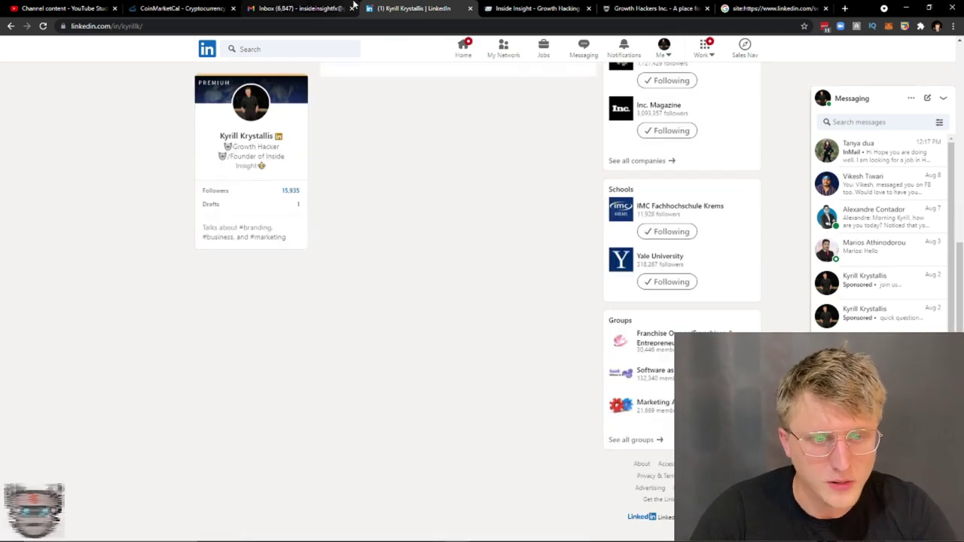
- Skim the combined activity feed and narrow it to Posts only
click(440, 112)
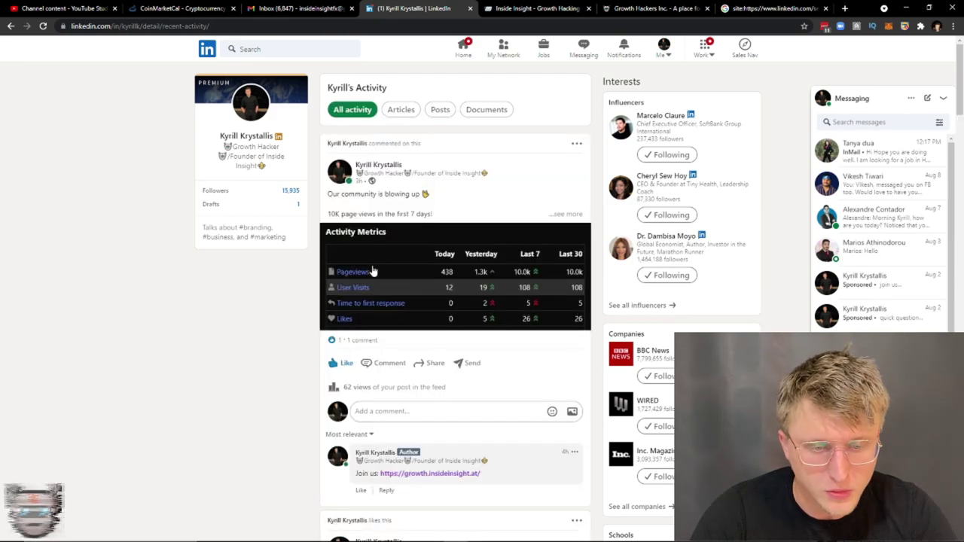
scroll(372, 271, down, 6)
scroll(420, 287, up, 1)
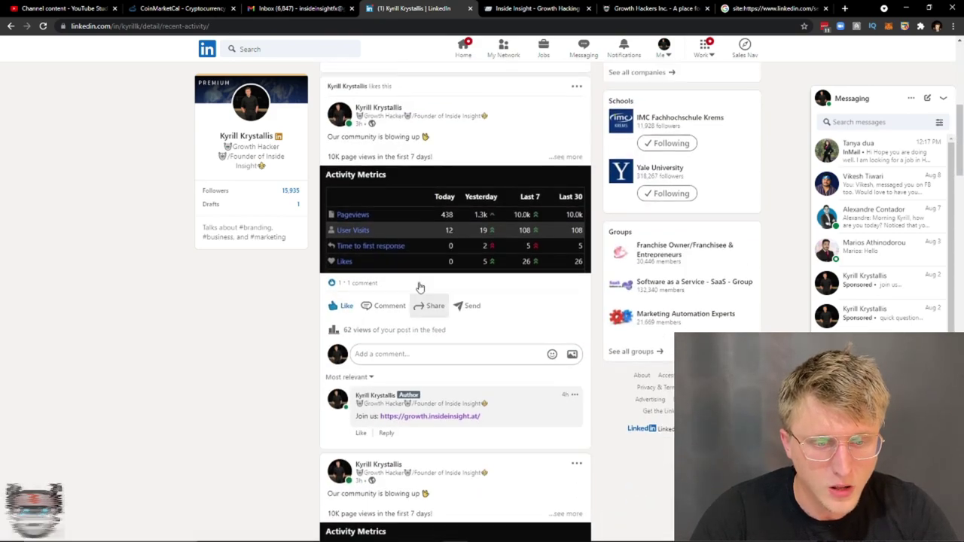
scroll(420, 288, up, 5)
click(440, 109)
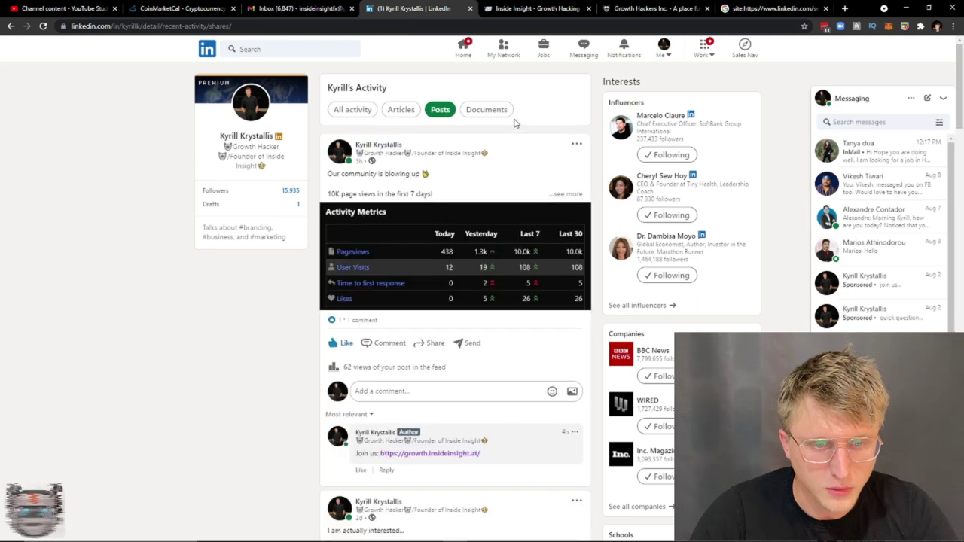
- Show only Documents in the activity list and skim the shared documents
click(505, 114)
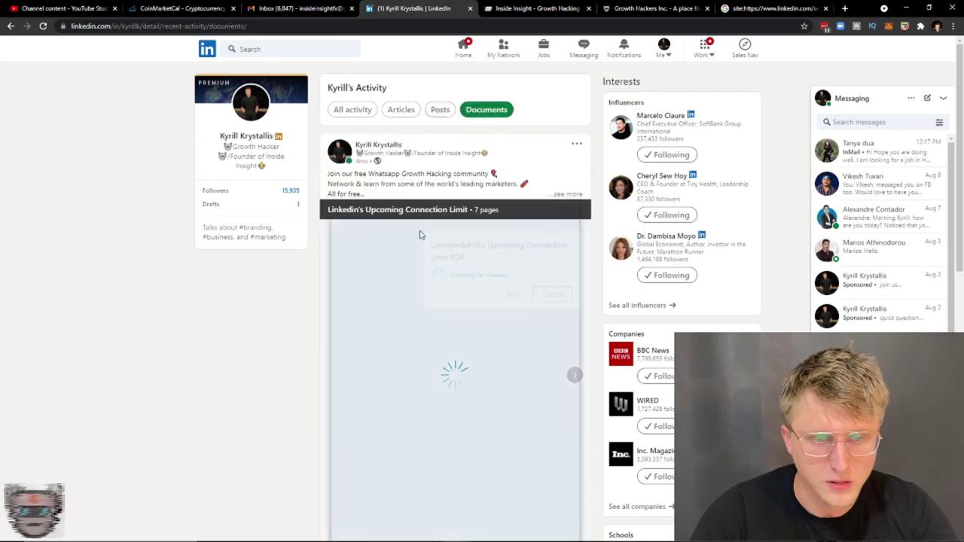
scroll(420, 235, down, 8)
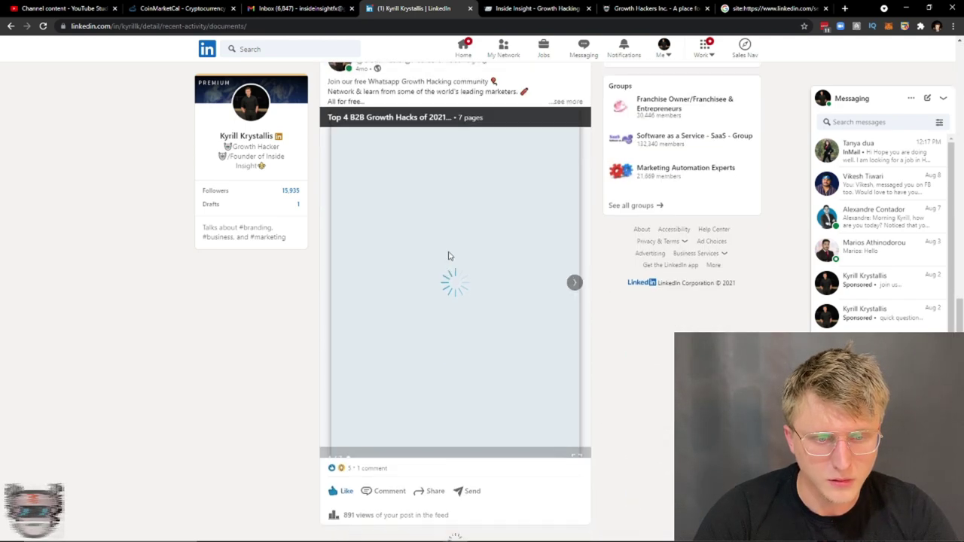
scroll(449, 317, up, 8)
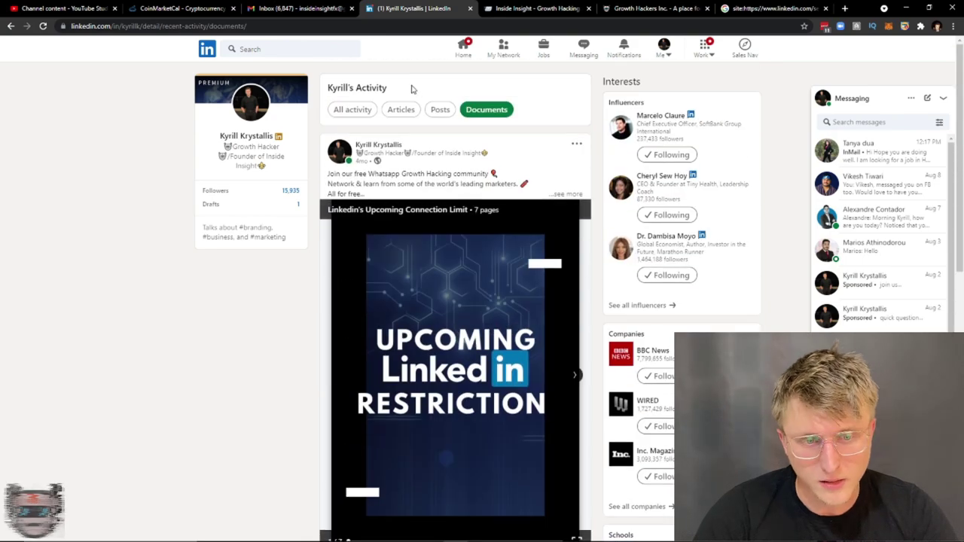
- Show the Posts again, look through the published polls, and go back to the profile page
click(443, 110)
scroll(427, 336, down, 5)
scroll(426, 336, down, 10)
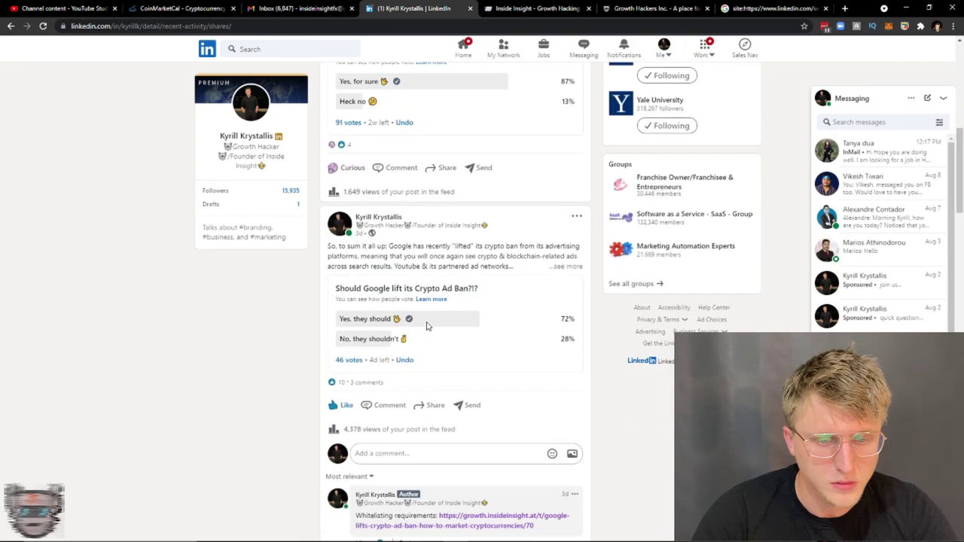
scroll(386, 208, down, 7)
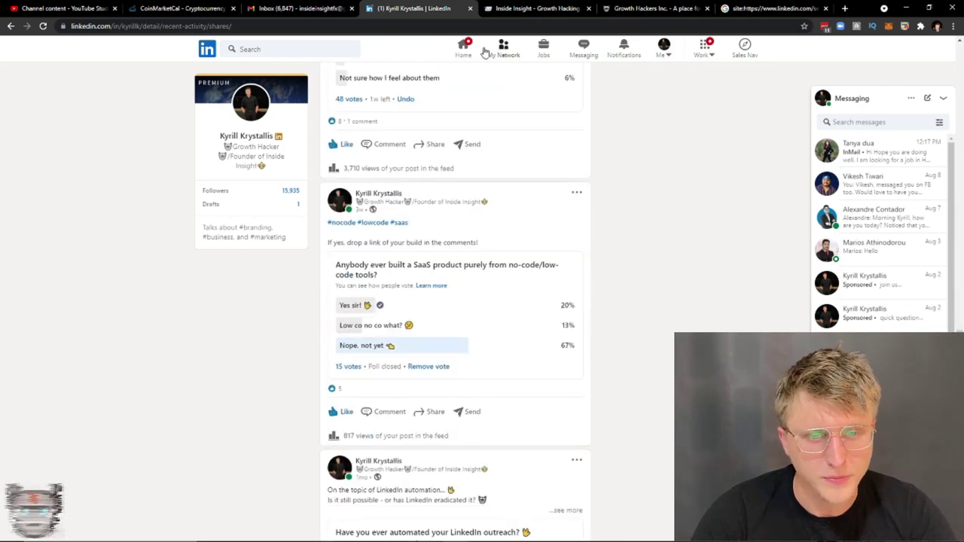
click(13, 25)
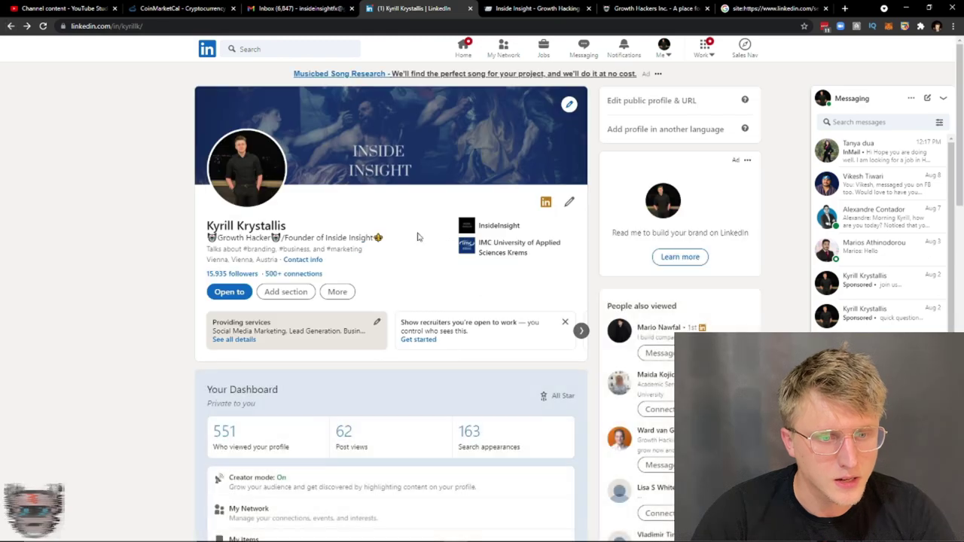
- Expand the full About text on the profile and read it
scroll(425, 316, down, 6)
scroll(420, 318, down, 4)
scroll(439, 295, up, 2)
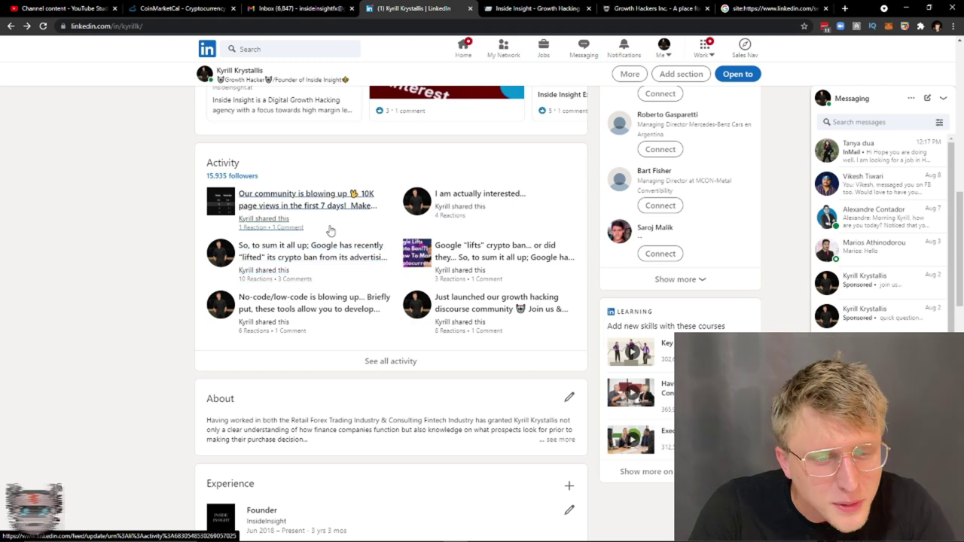
click(429, 413)
scroll(433, 262, down, 2)
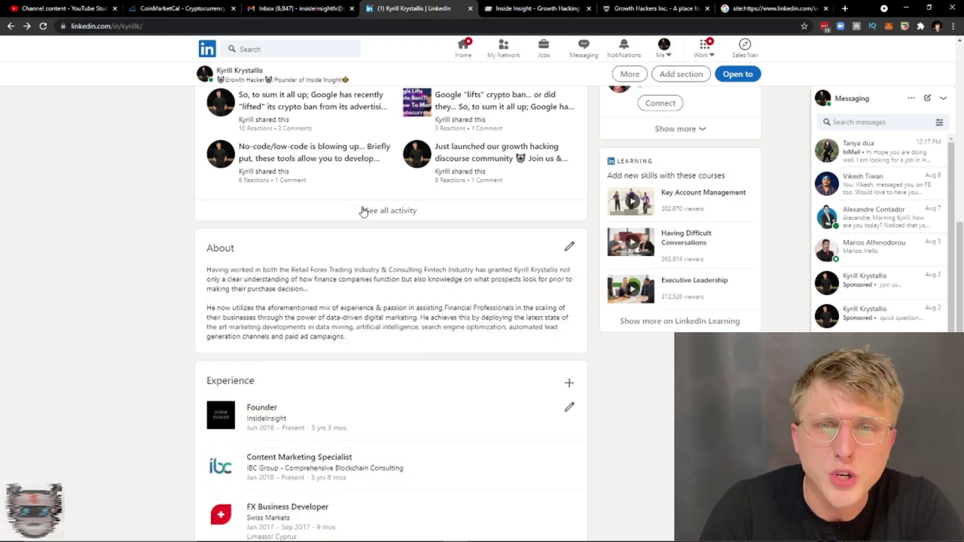
scroll(308, 306, down, 1)
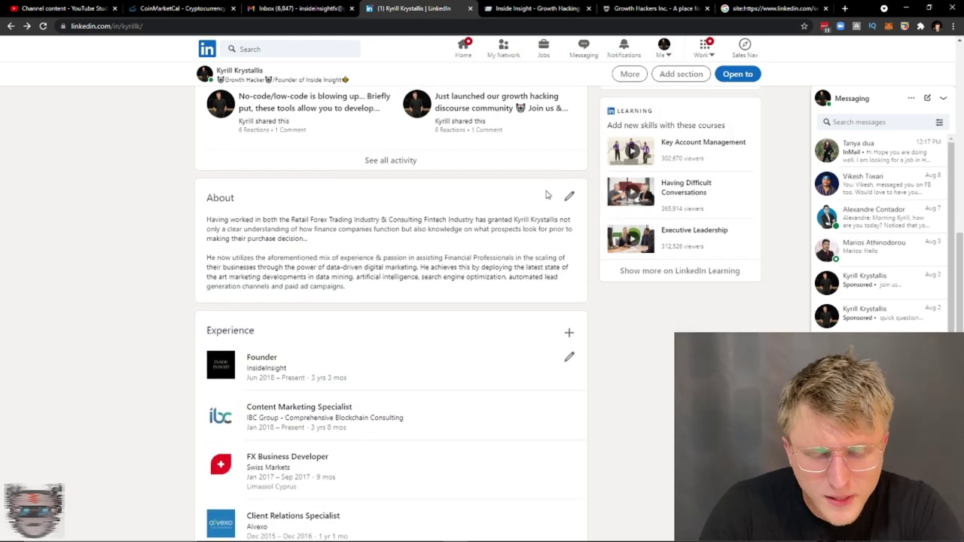
- Open the About summary for editing, examine its description text, and close it without saving changes
click(570, 197)
click(599, 193)
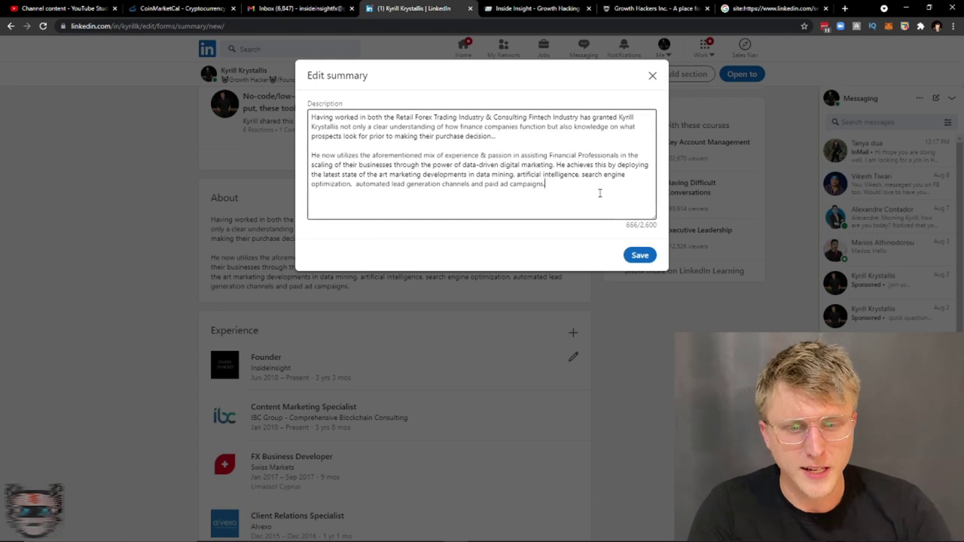
drag(548, 185, 305, 111)
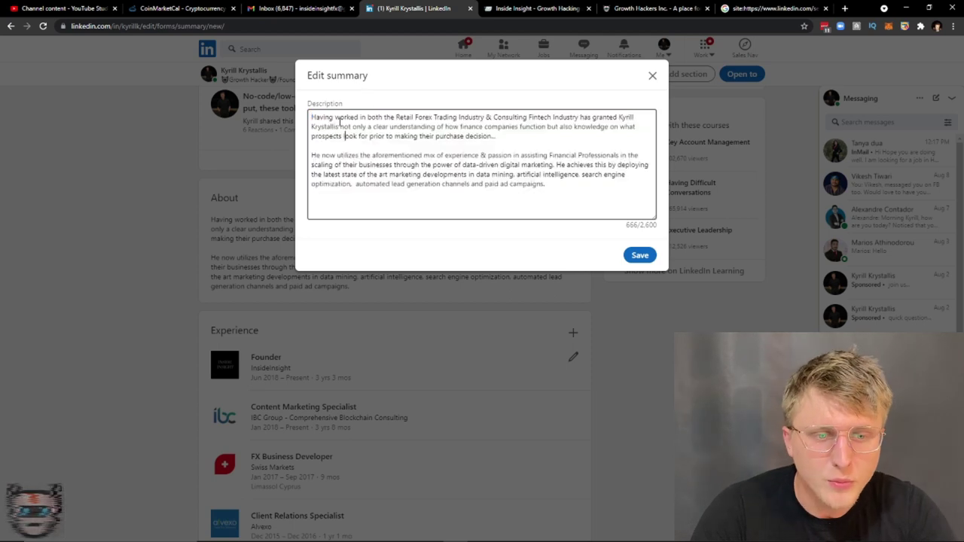
click(345, 132)
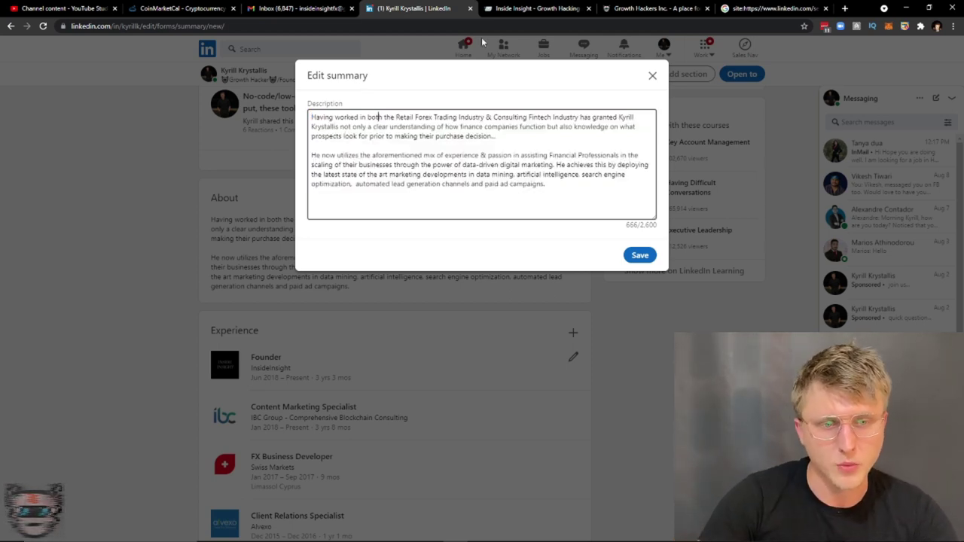
click(652, 76)
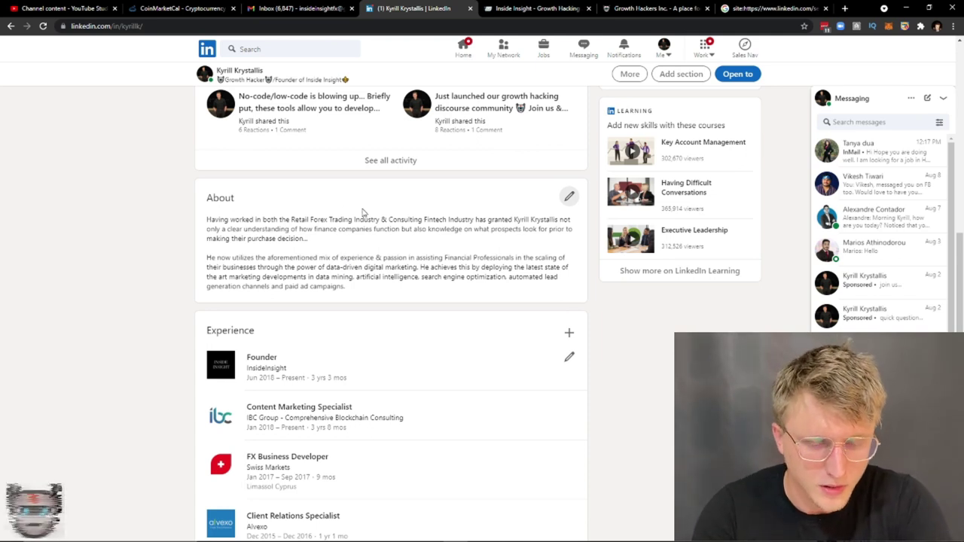
- Highlight the first paragraph of the About text, and find the Your Dashboard section on the profile
triple_click(255, 219)
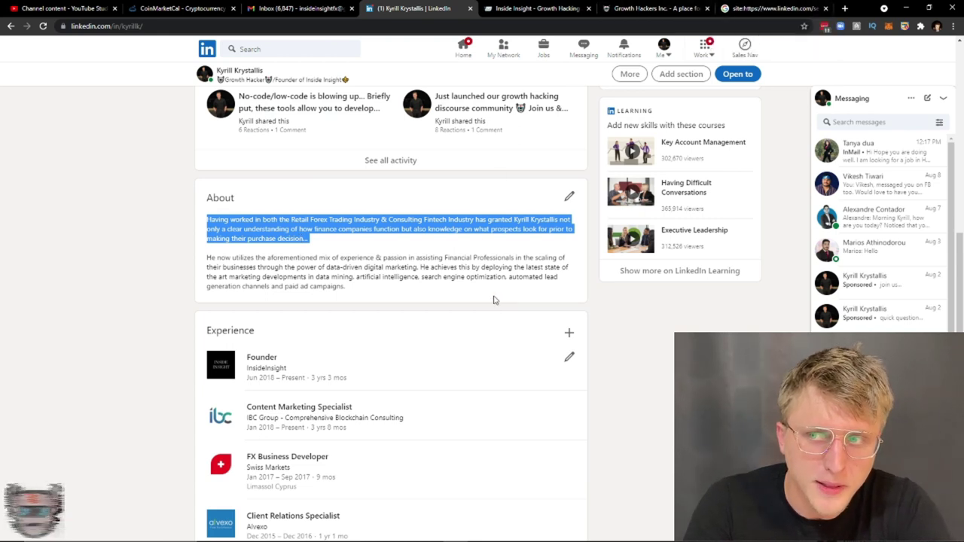
click(407, 275)
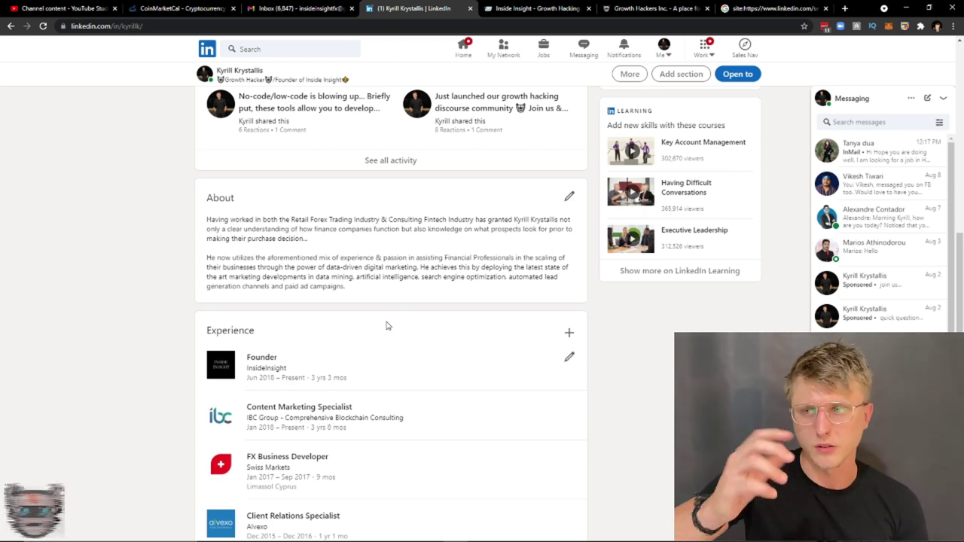
scroll(387, 325, up, 5)
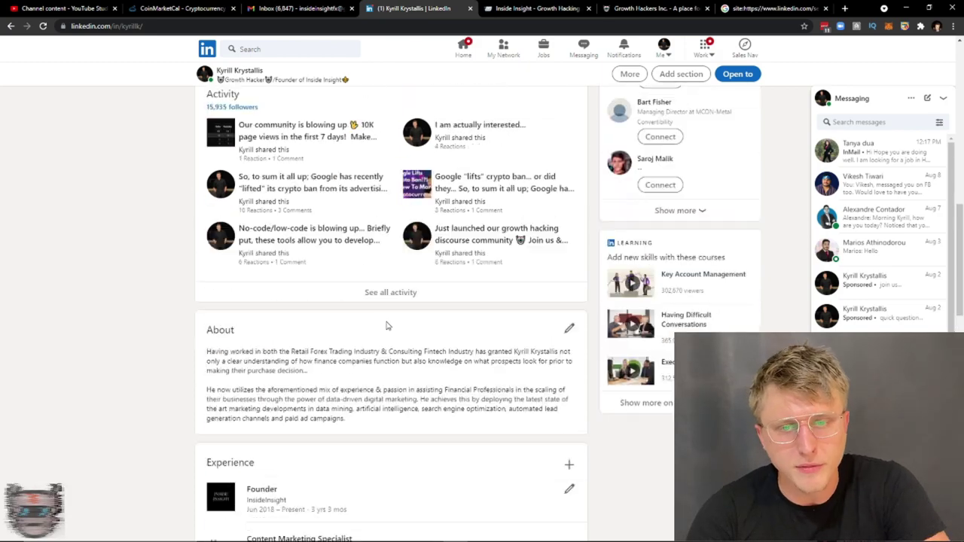
scroll(384, 327, up, 8)
scroll(377, 329, down, 4)
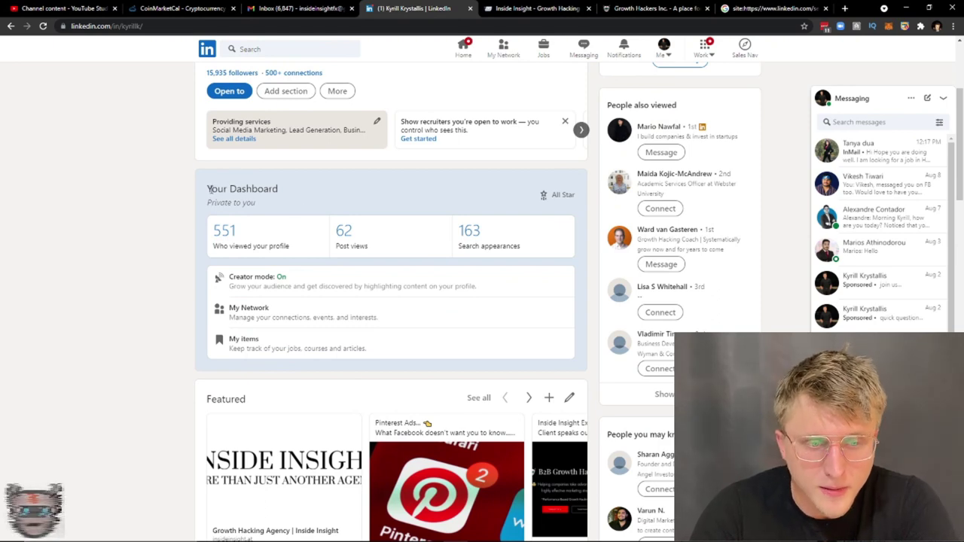
drag(210, 189, 311, 191)
click(351, 189)
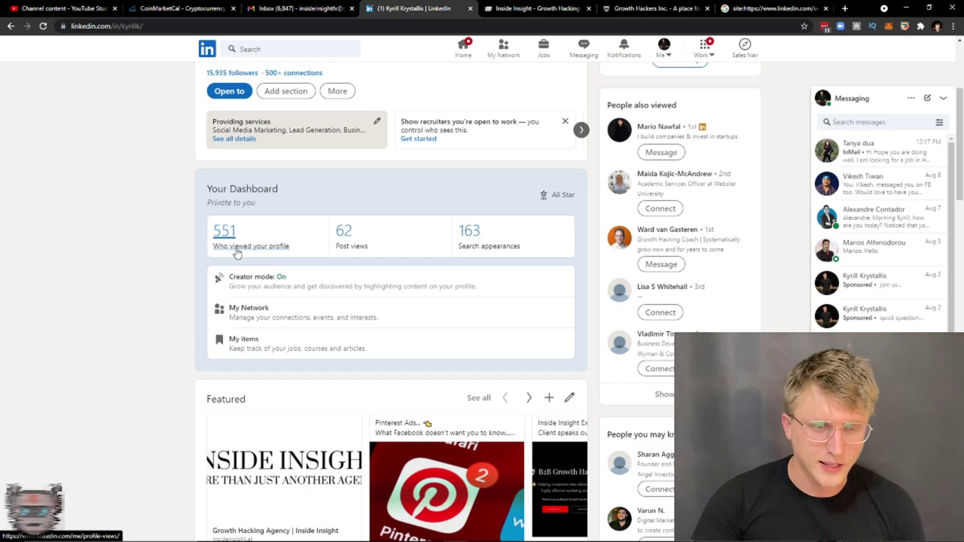
- Highlight the "Talks about" hashtags in the profile intro and return to the Creator mode entry in the dashboard
scroll(235, 253, up, 3)
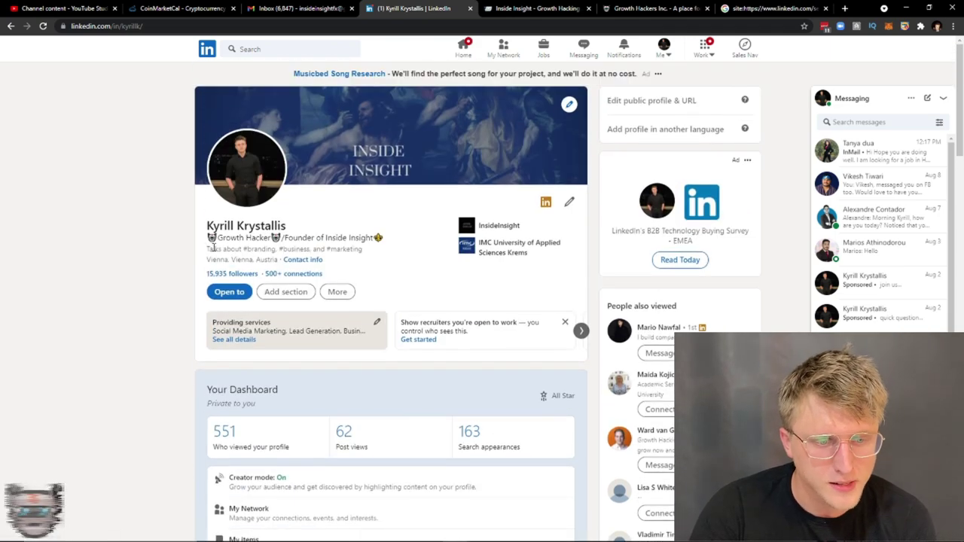
drag(207, 248, 317, 249)
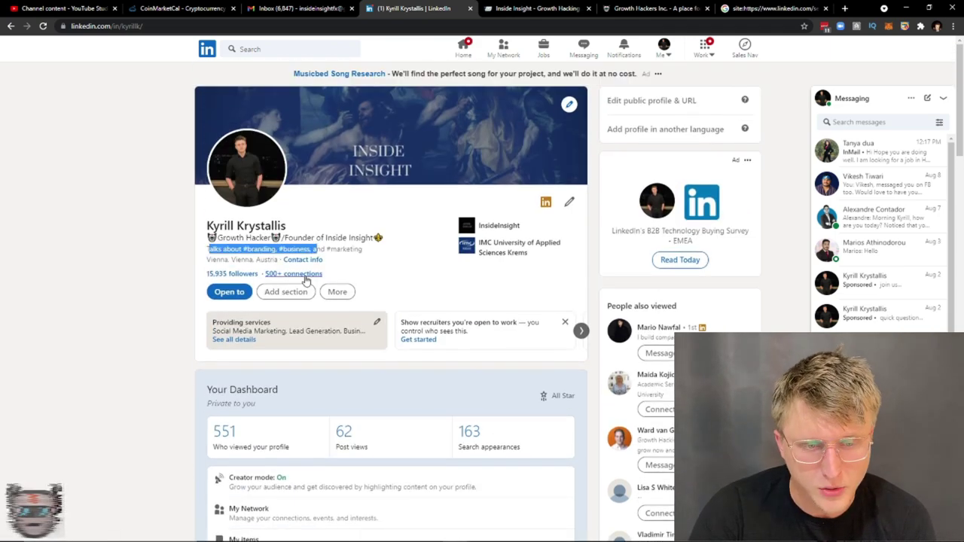
scroll(305, 280, down, 3)
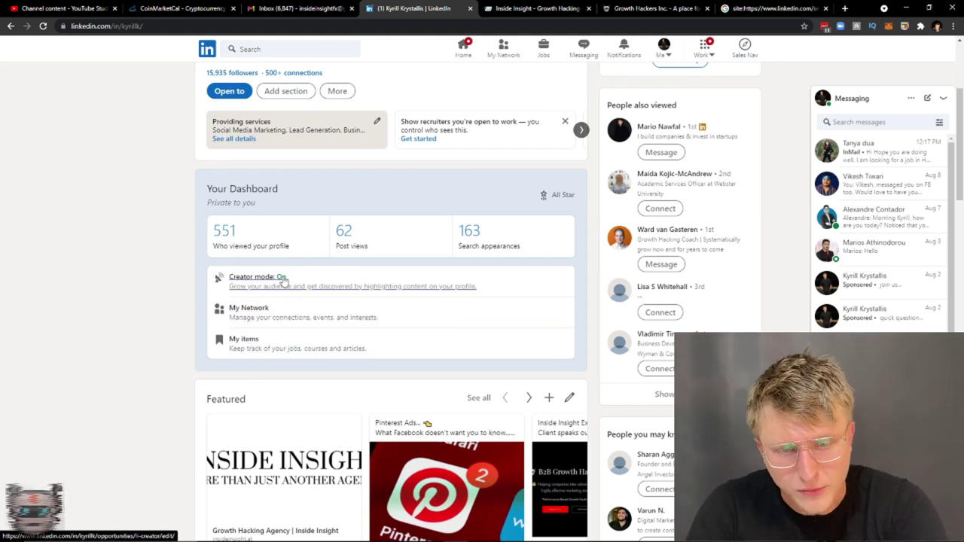
- Highlight the All Star profile rating in the dashboard and compare it with the profile intro
drag(548, 194, 561, 195)
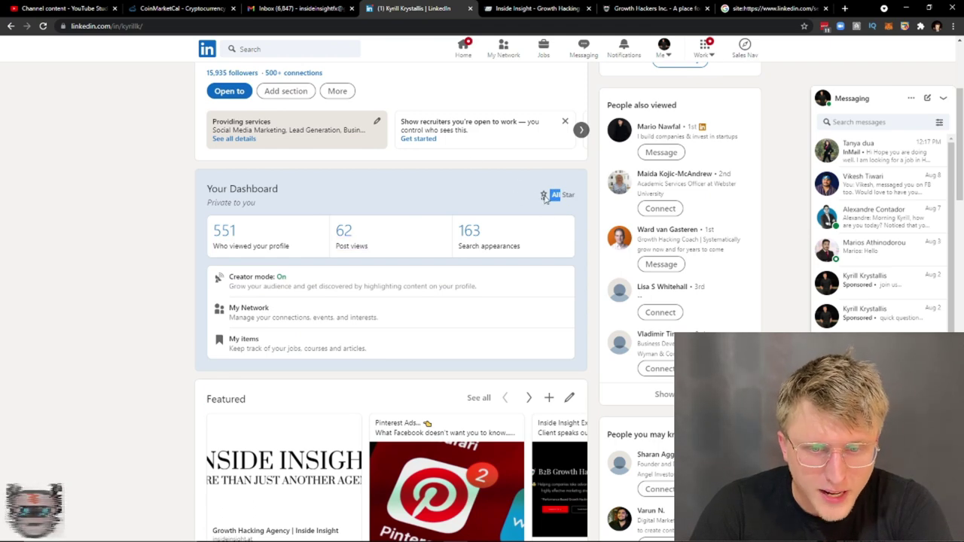
click(555, 193)
click(560, 193)
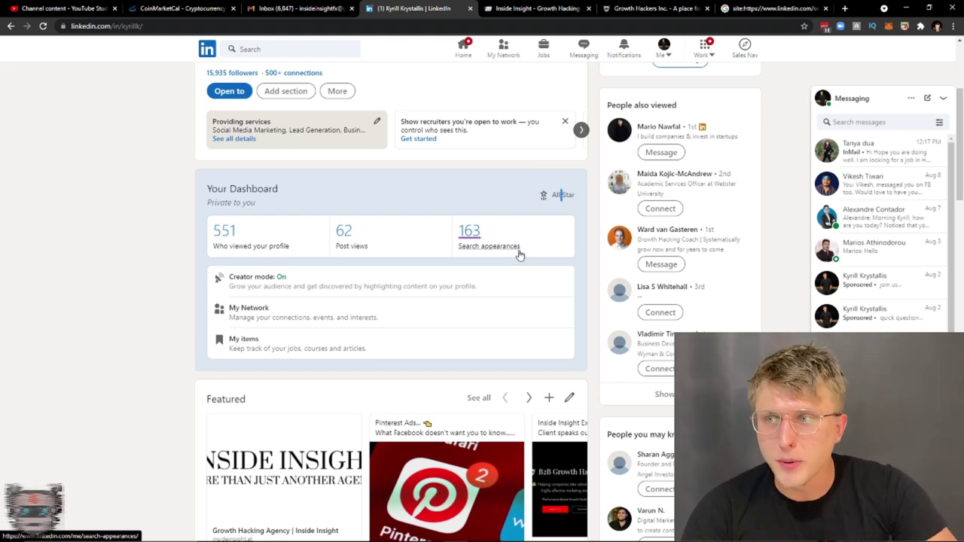
scroll(518, 255, up, 2)
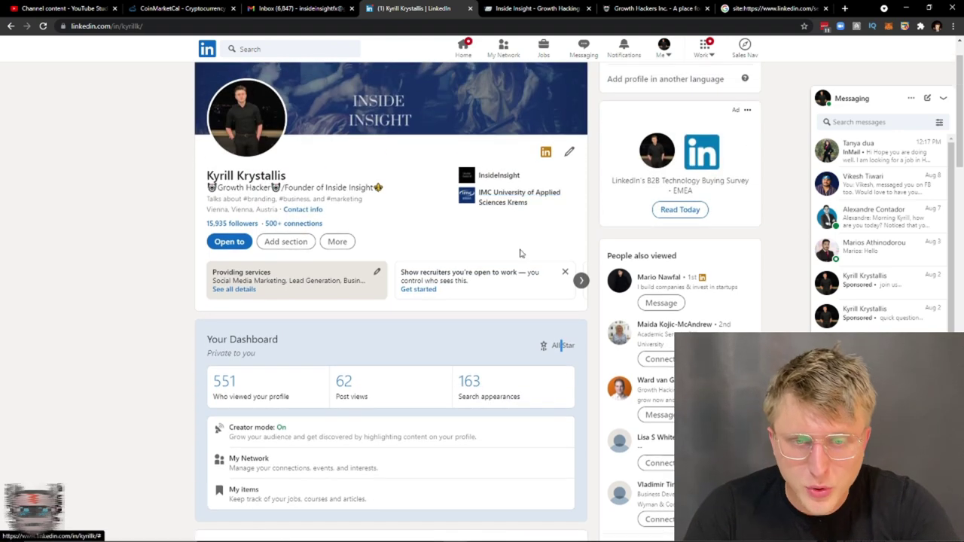
double_click(567, 345)
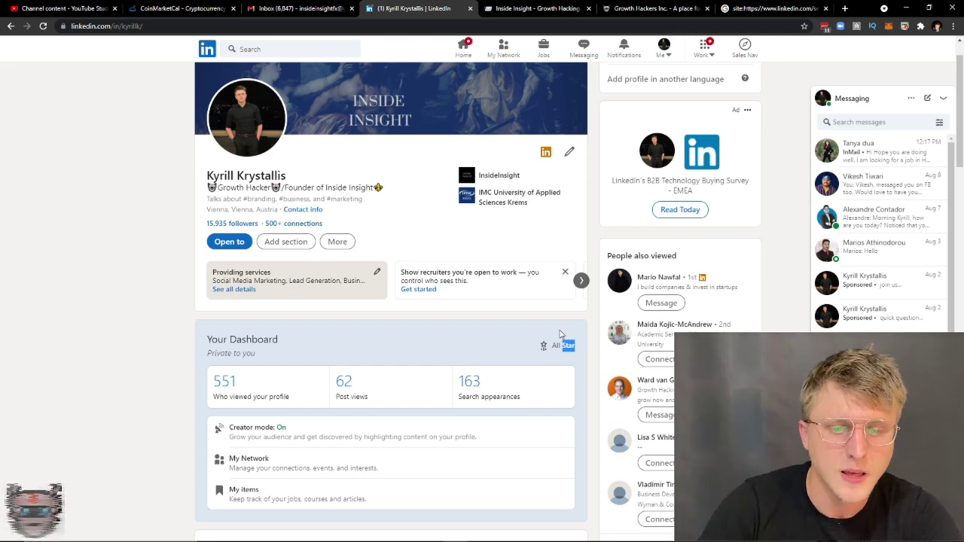
click(549, 343)
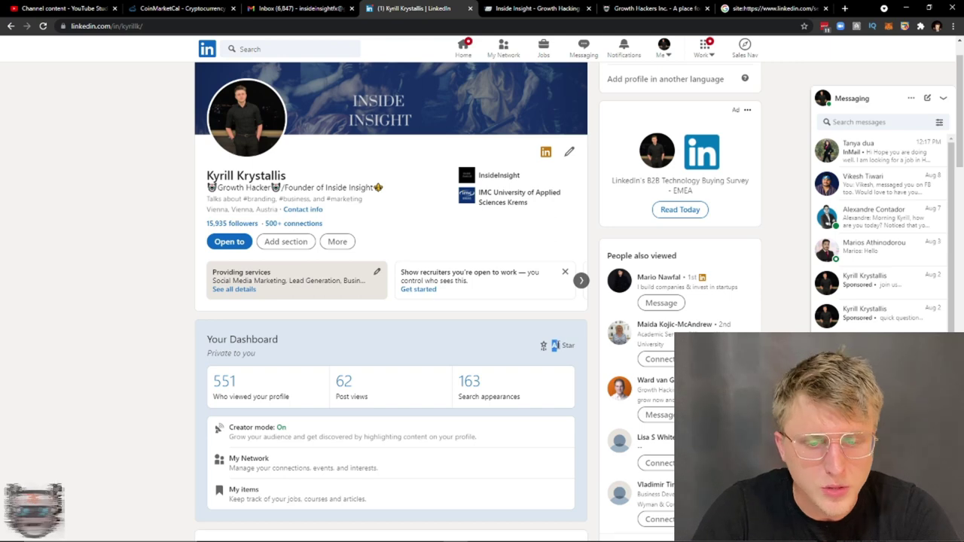
drag(576, 345, 549, 345)
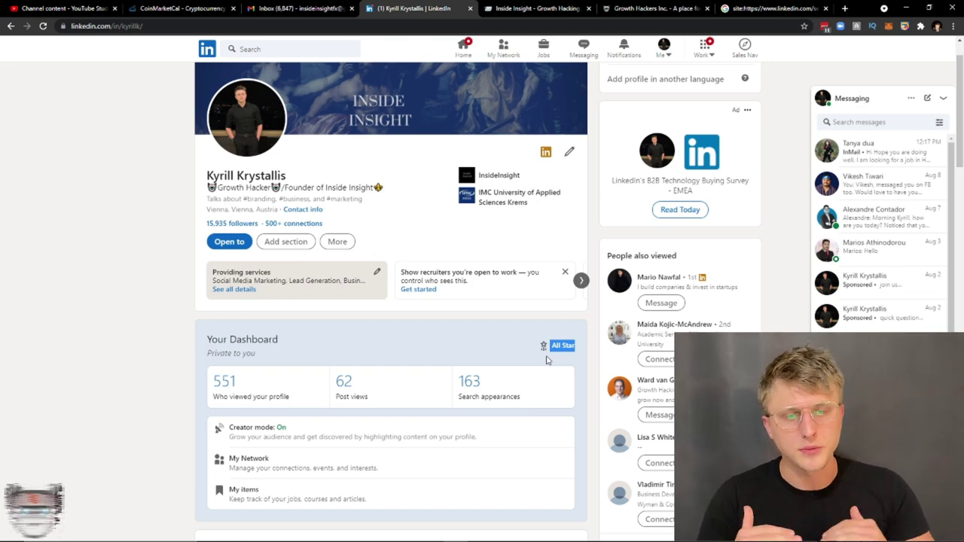
- Open the search appearances from the dashboard and examine the weekly stats, searchers' companies, job roles and keywords
scroll(408, 243, down, 3)
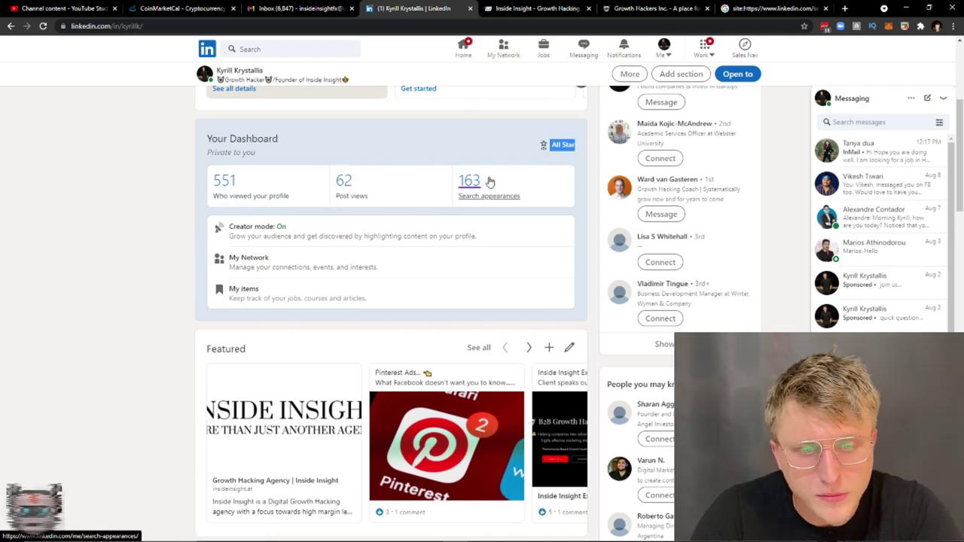
scroll(485, 187, down, 1)
scroll(480, 195, up, 1)
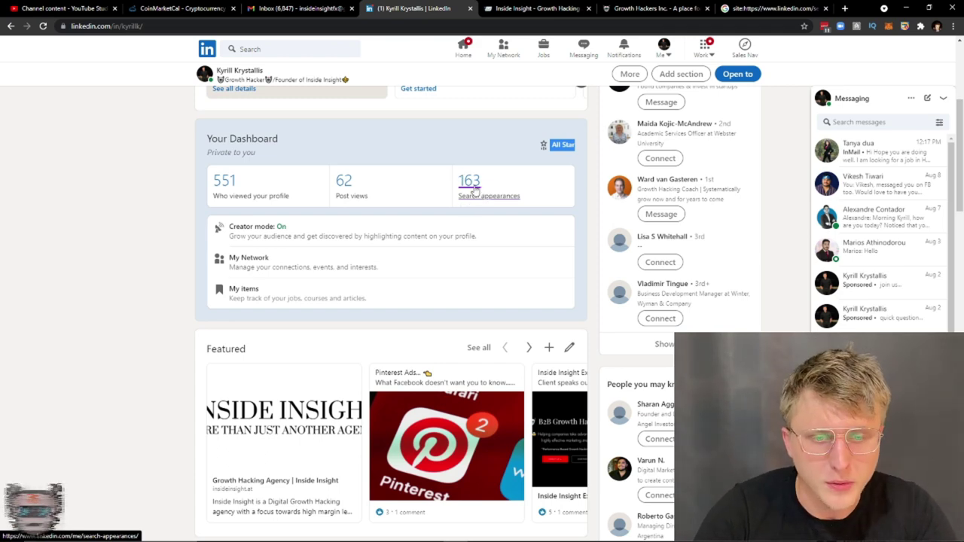
click(478, 188)
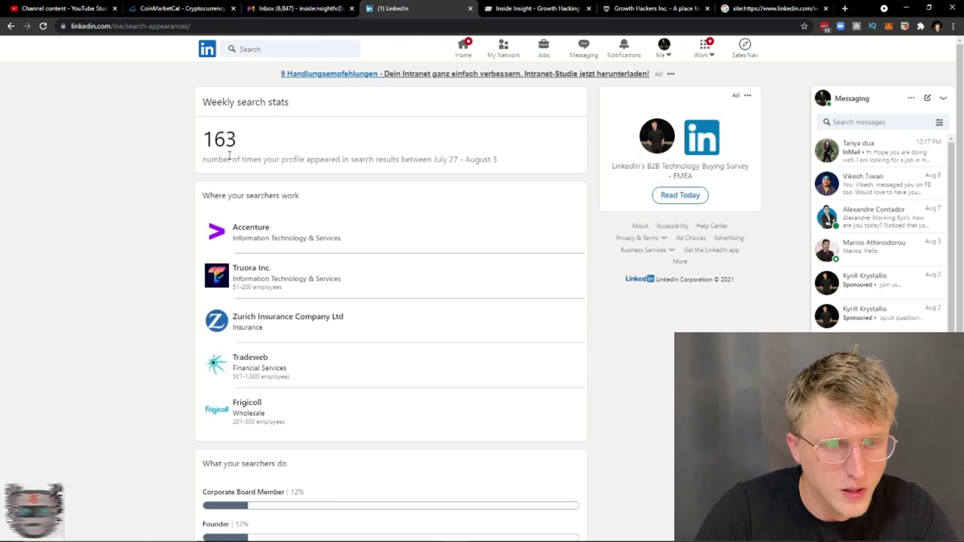
drag(451, 160, 493, 158)
click(497, 161)
scroll(346, 232, down, 2)
scroll(263, 156, up, 1)
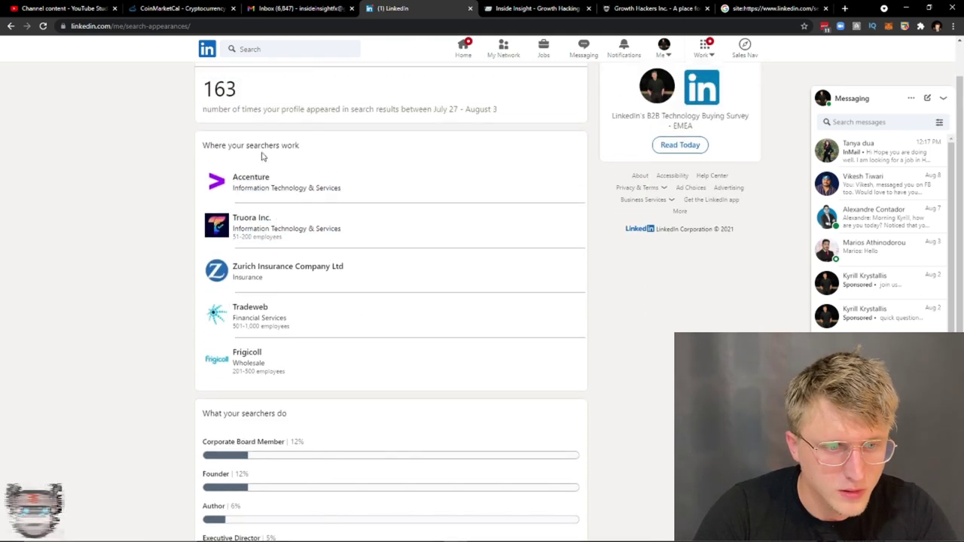
scroll(261, 239, down, 2)
scroll(252, 209, down, 1)
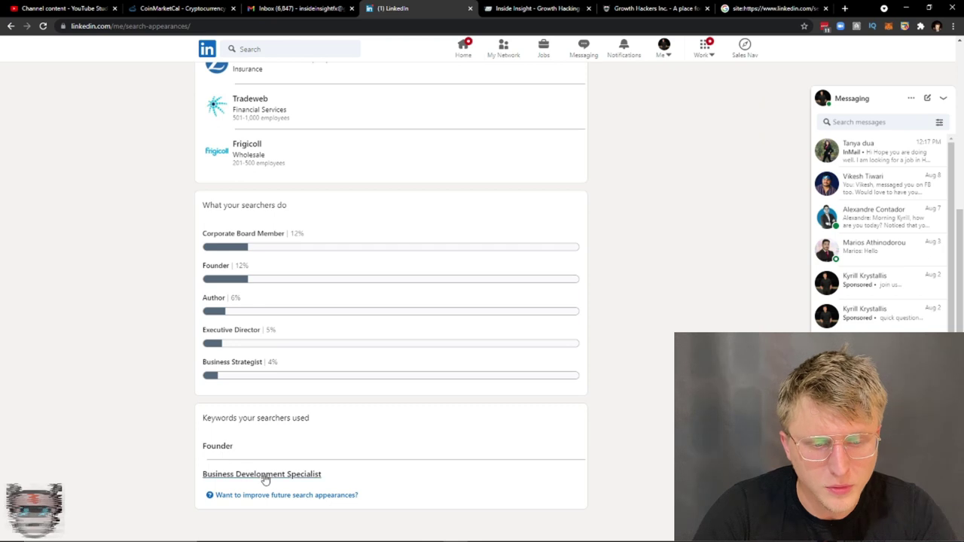
- Read the advice on improving future search appearances, close it, and go back to the profile page
right_click(319, 497)
key(Escape)
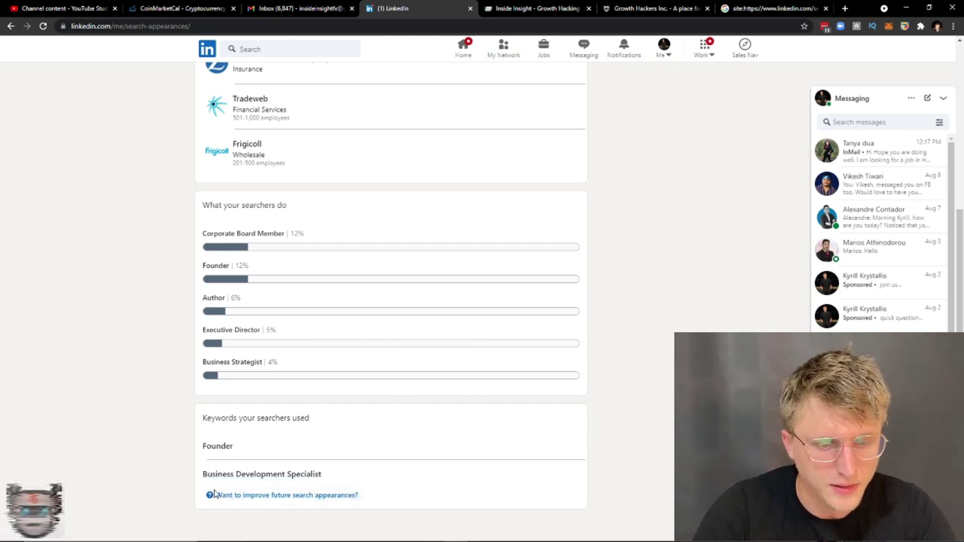
click(219, 495)
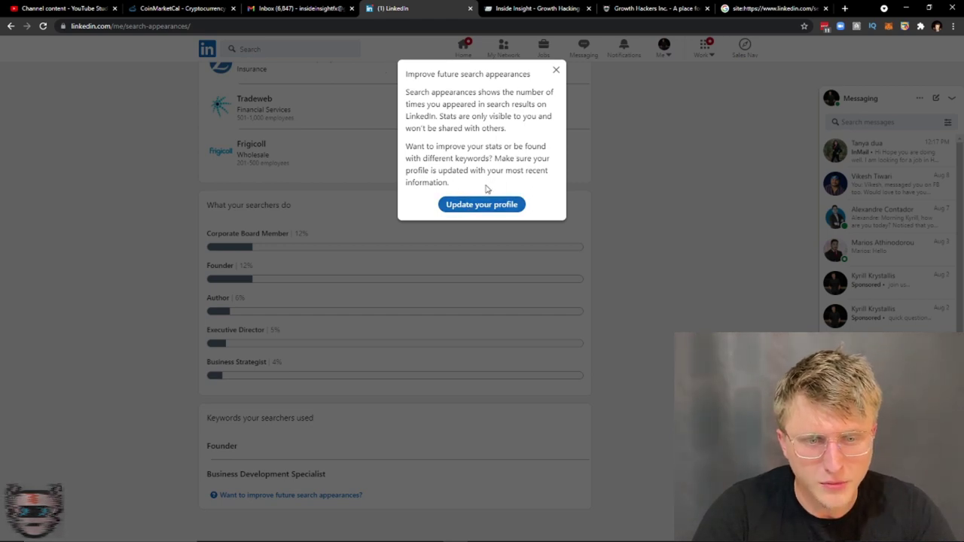
click(556, 69)
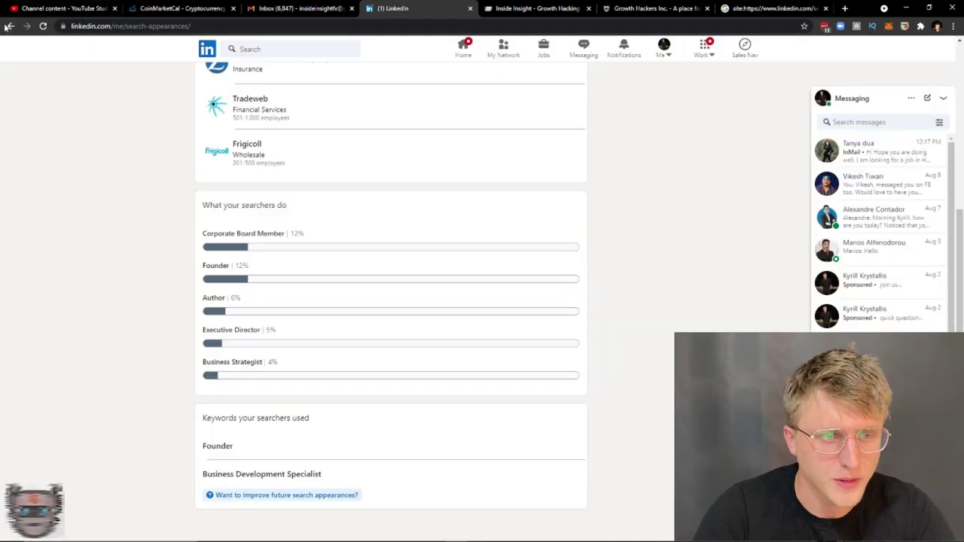
click(11, 26)
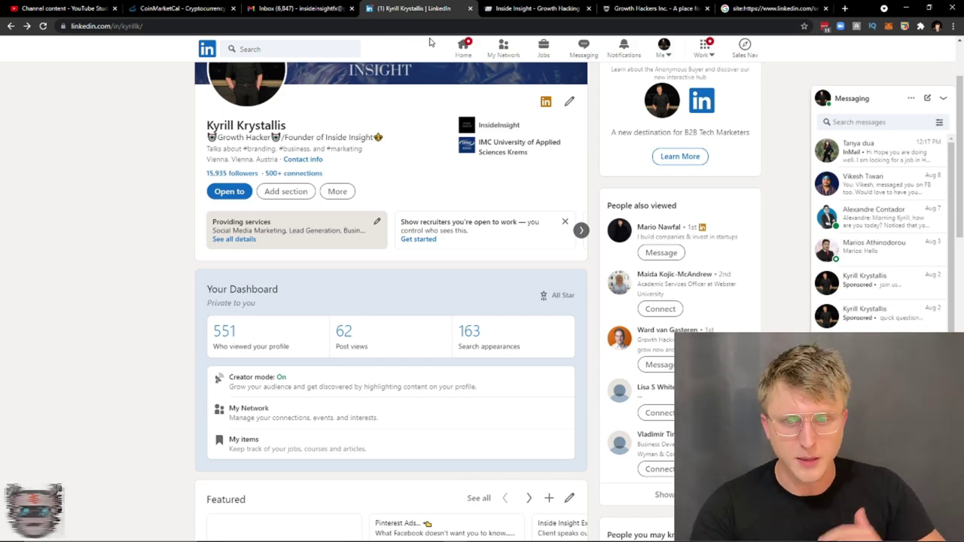
- Look through the About, Experience, Education and Skills & endorsements sections of the profile
scroll(429, 42, down, 13)
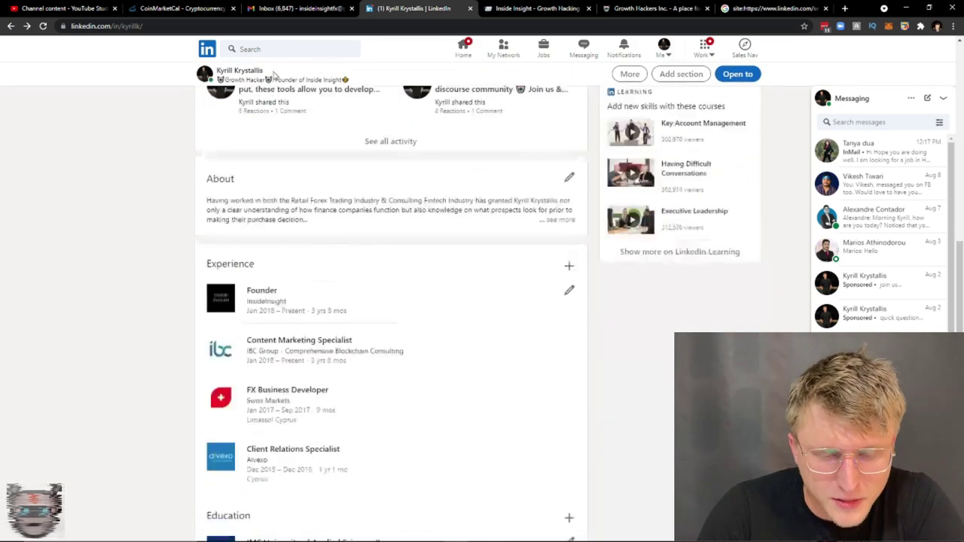
scroll(332, 220, up, 4)
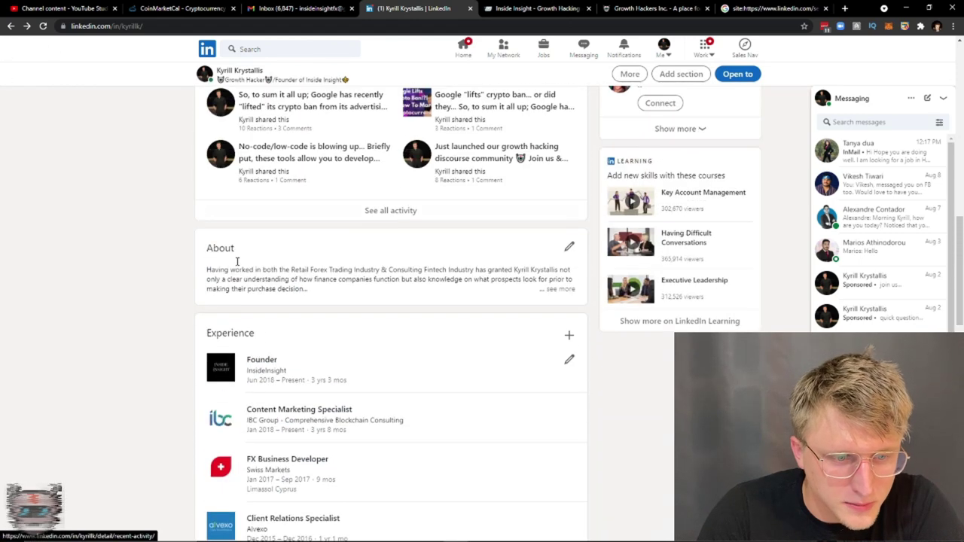
scroll(319, 330, down, 2)
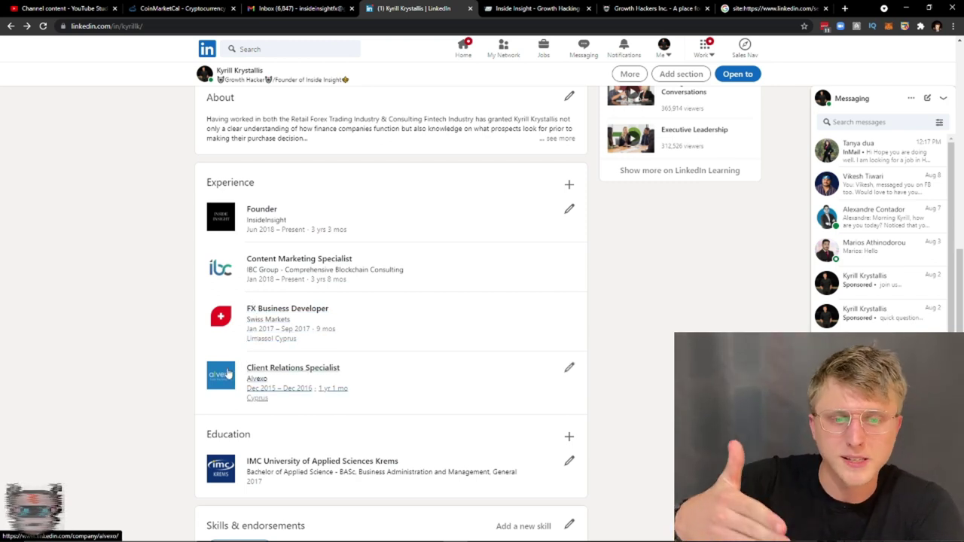
scroll(293, 317, down, 3)
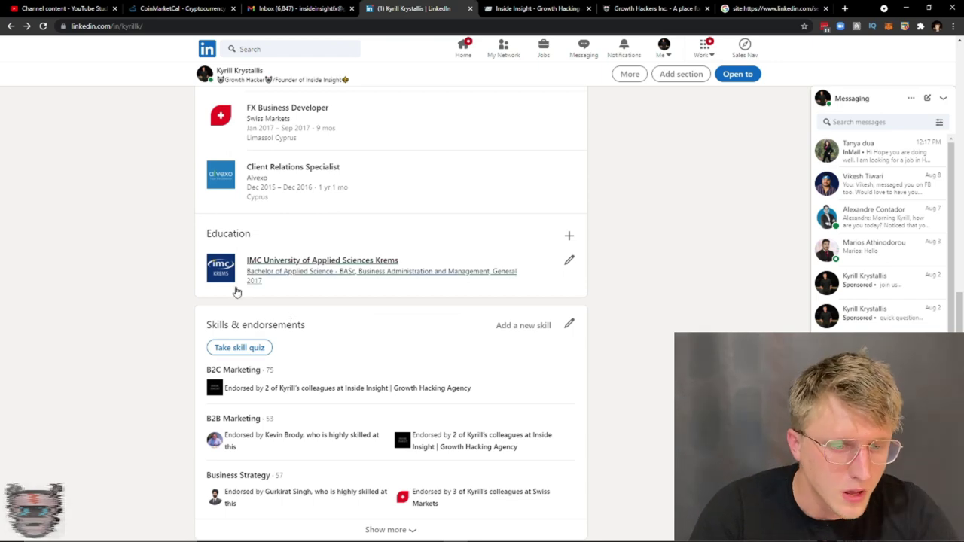
scroll(249, 331, down, 2)
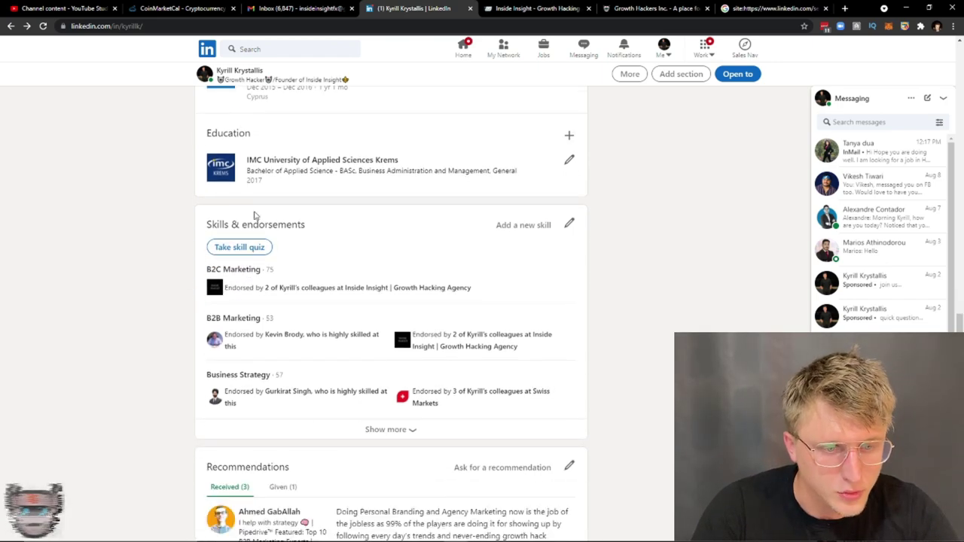
scroll(280, 248, up, 3)
scroll(282, 253, down, 2)
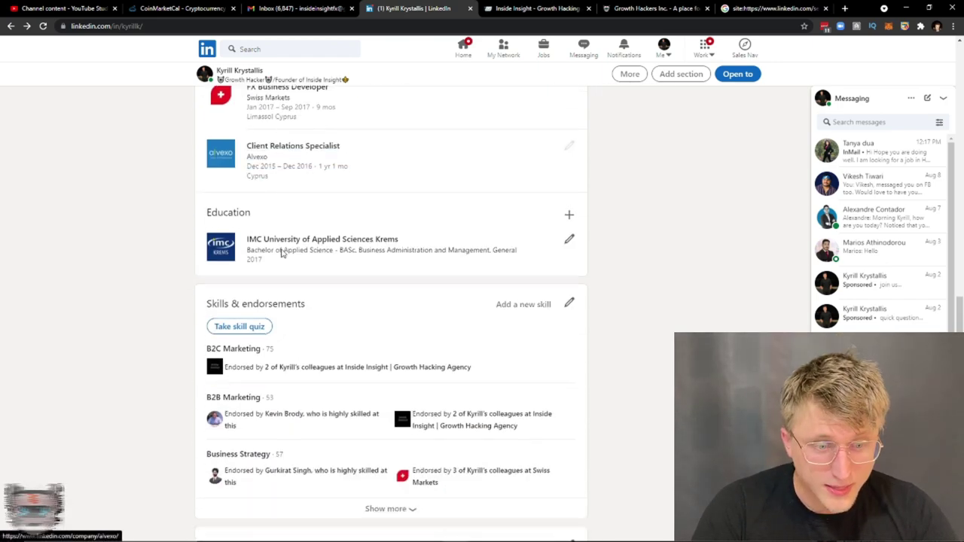
scroll(281, 253, down, 3)
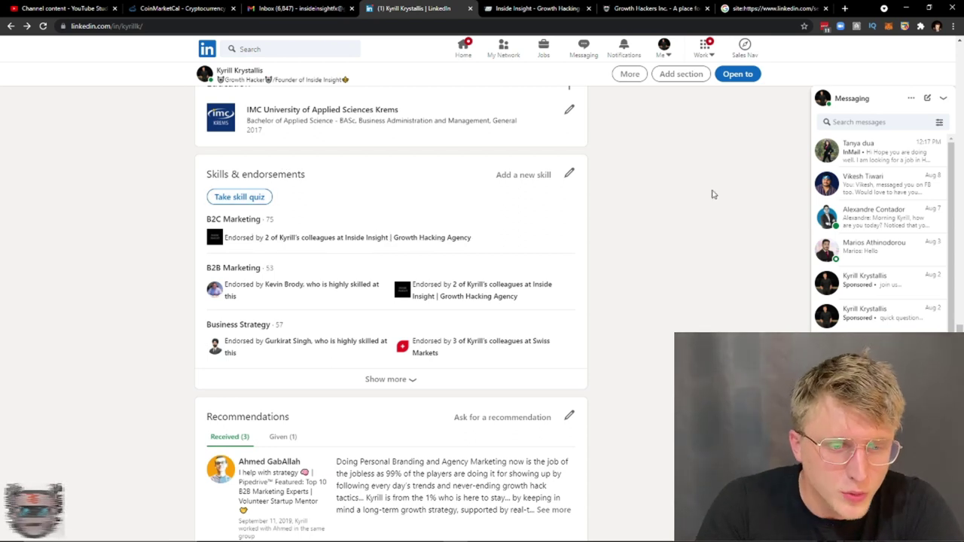
- Open the skills list for reordering, review the top skills and other categories, and close it without saving
click(569, 173)
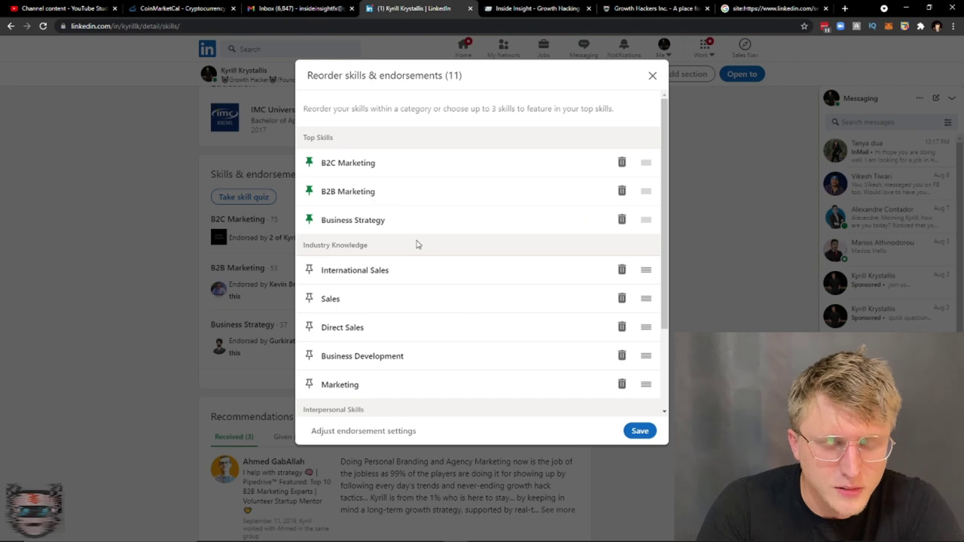
scroll(428, 280, down, 2)
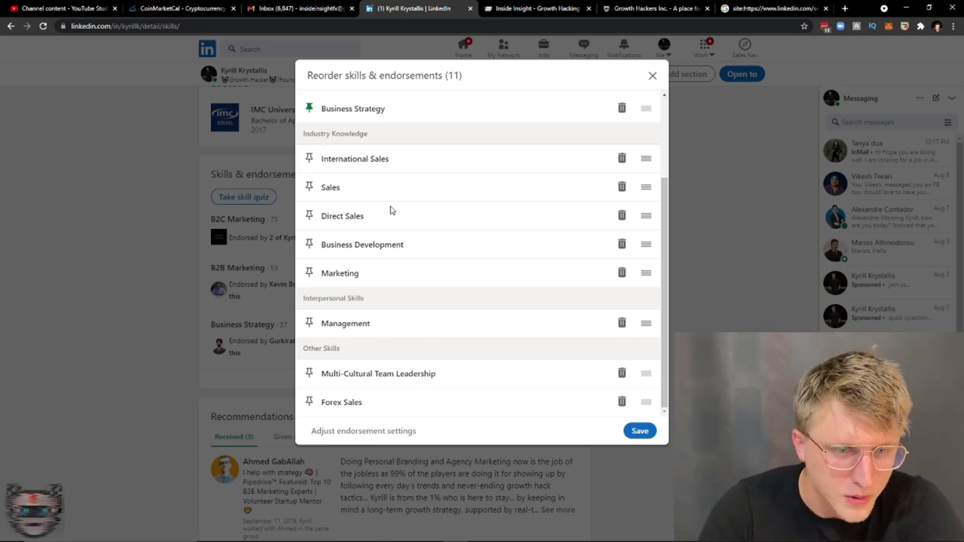
scroll(490, 302, up, 3)
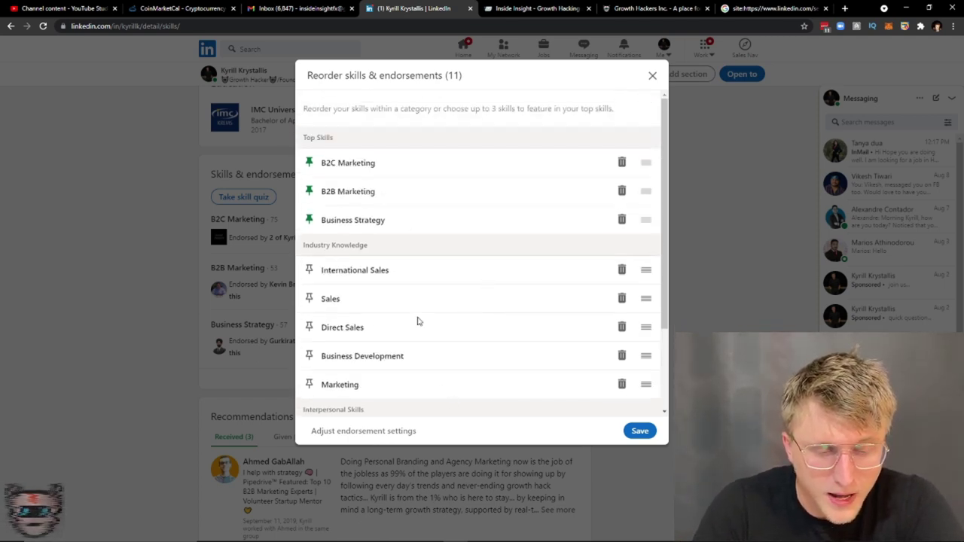
scroll(417, 321, down, 1)
scroll(369, 271, up, 1)
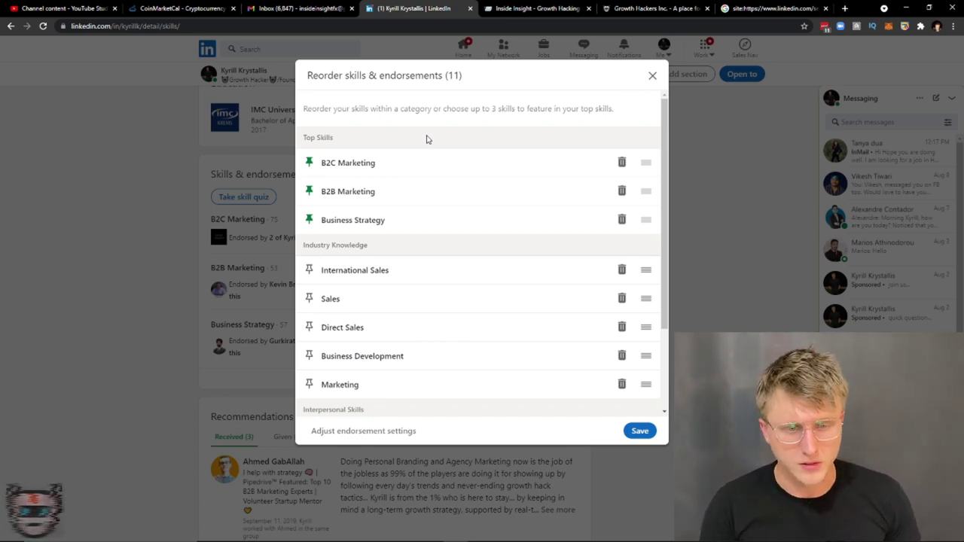
click(652, 75)
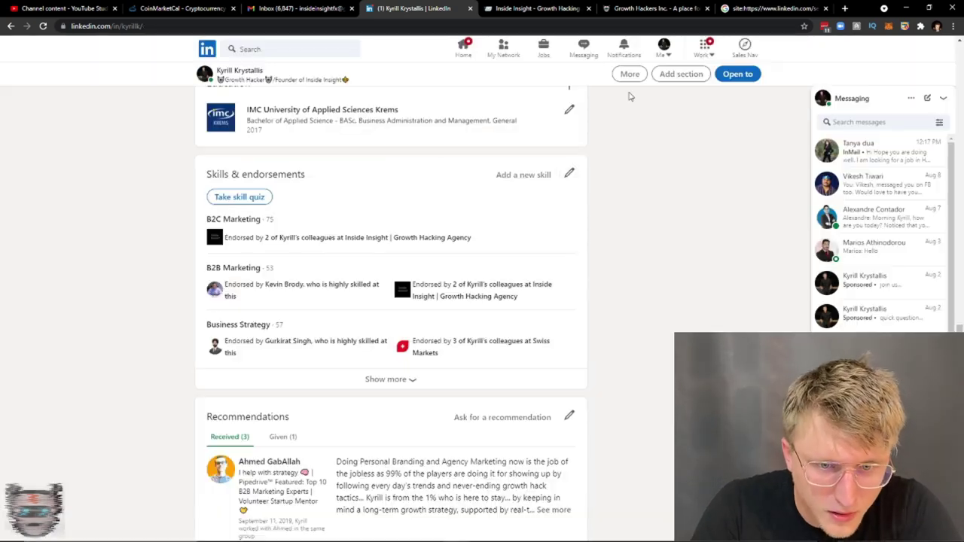
- Go to the Recommendations section below the skills, expand the received recommendations and read through them
scroll(264, 369, down, 2)
scroll(260, 204, up, 1)
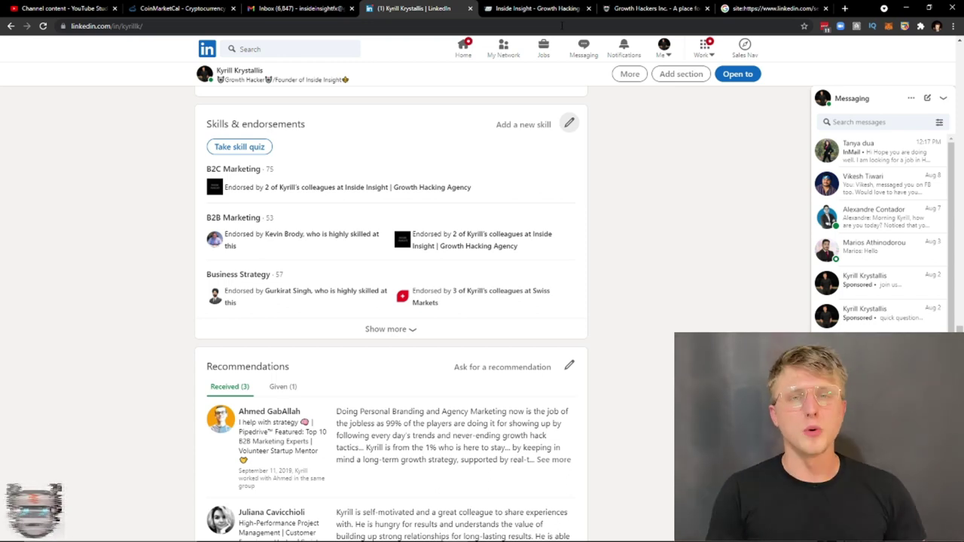
scroll(296, 197, down, 3)
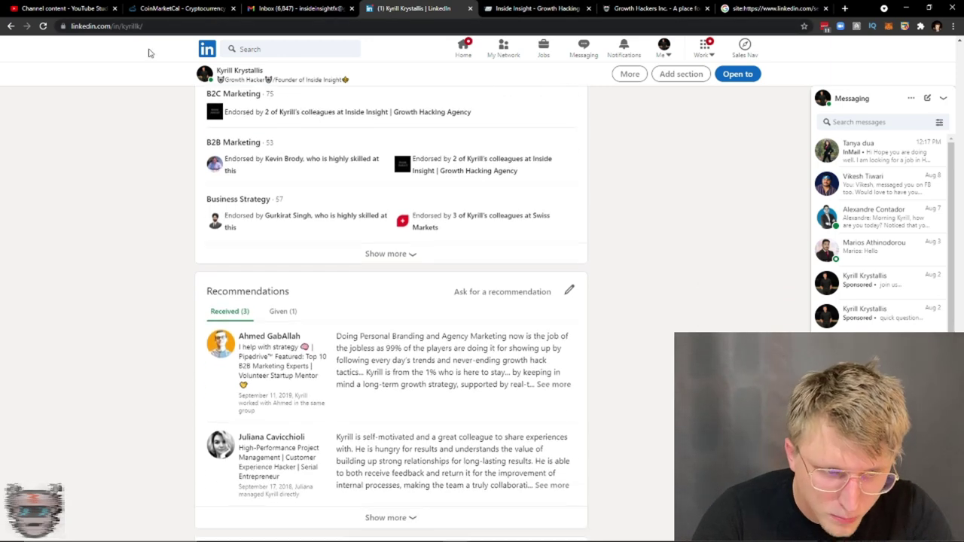
scroll(296, 198, down, 1)
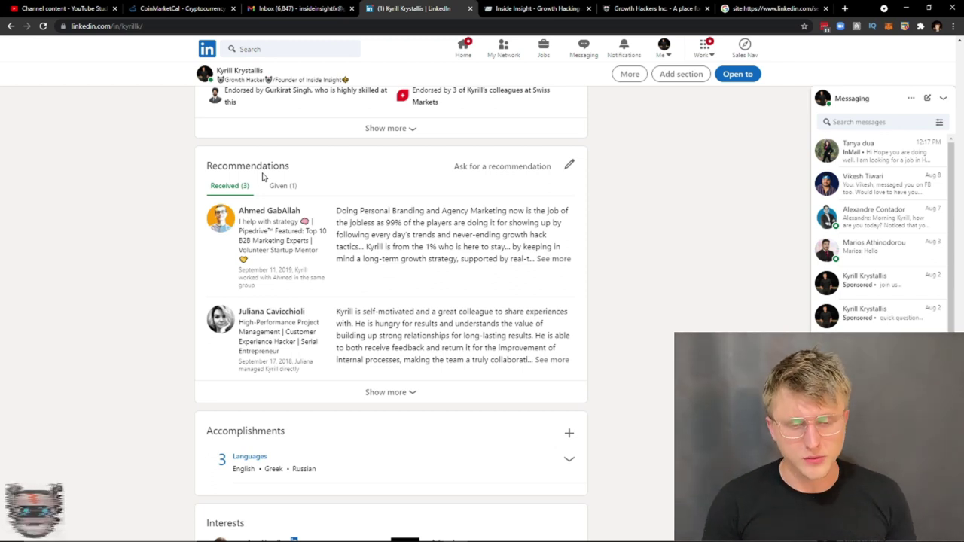
click(391, 391)
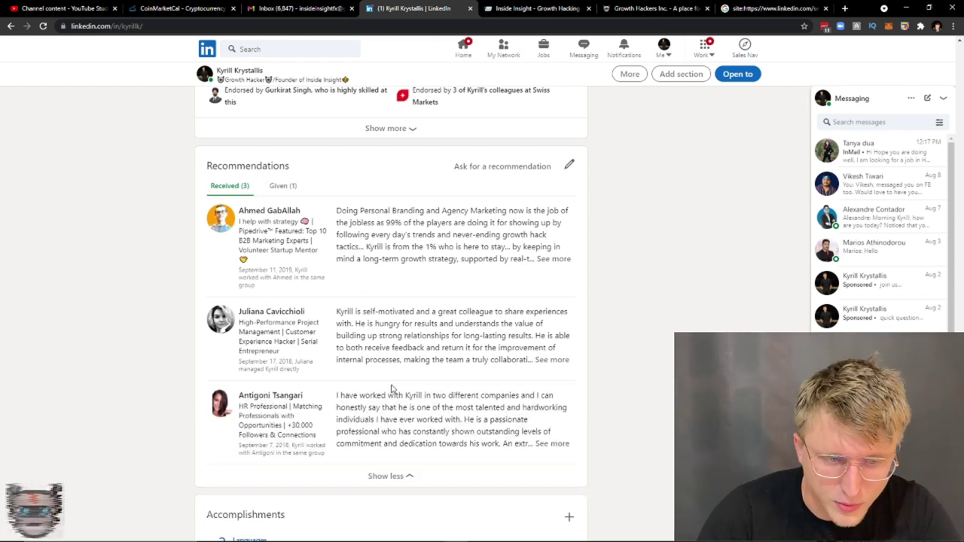
scroll(391, 388, down, 2)
scroll(324, 316, up, 2)
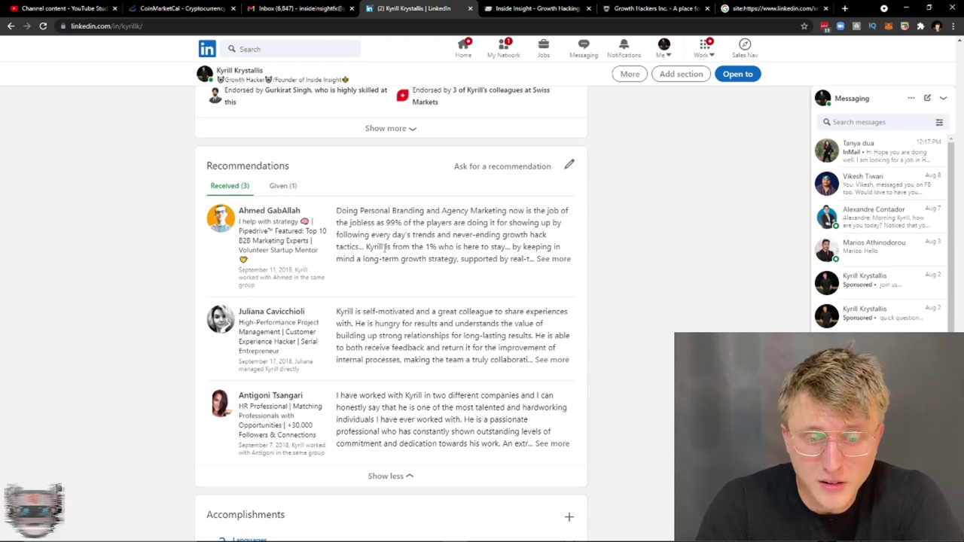
scroll(385, 249, down, 2)
scroll(369, 350, up, 3)
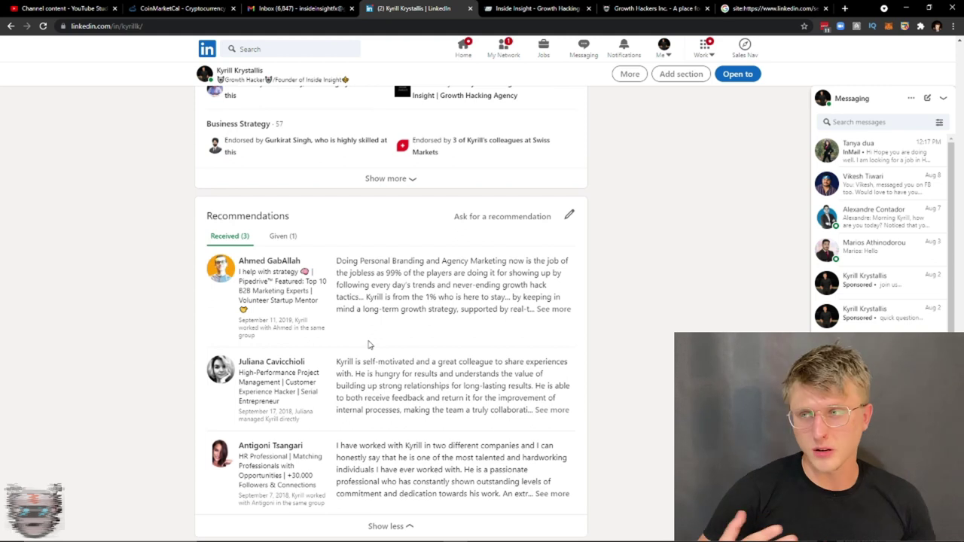
- Open the form for requesting a recommendation, look at its recipient field, and close it without sending a request
click(497, 217)
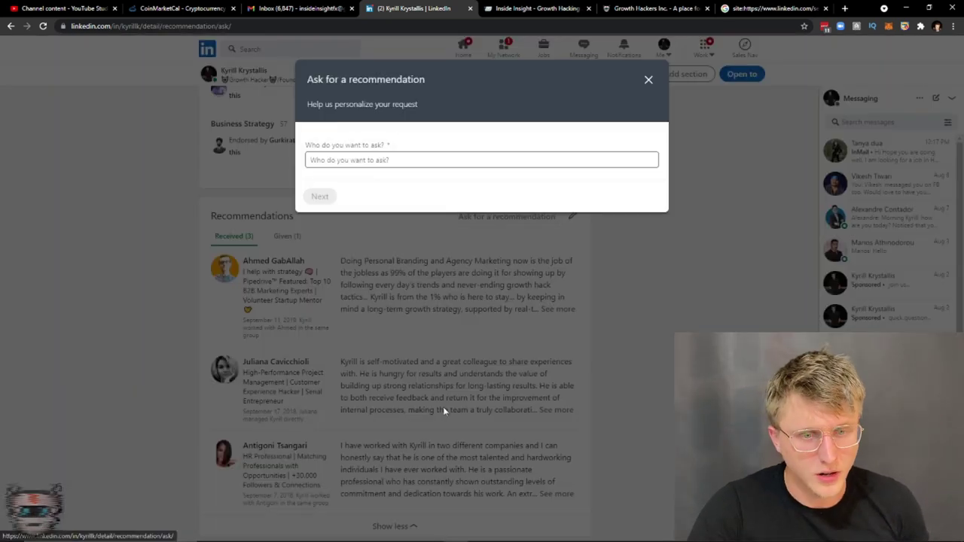
click(432, 162)
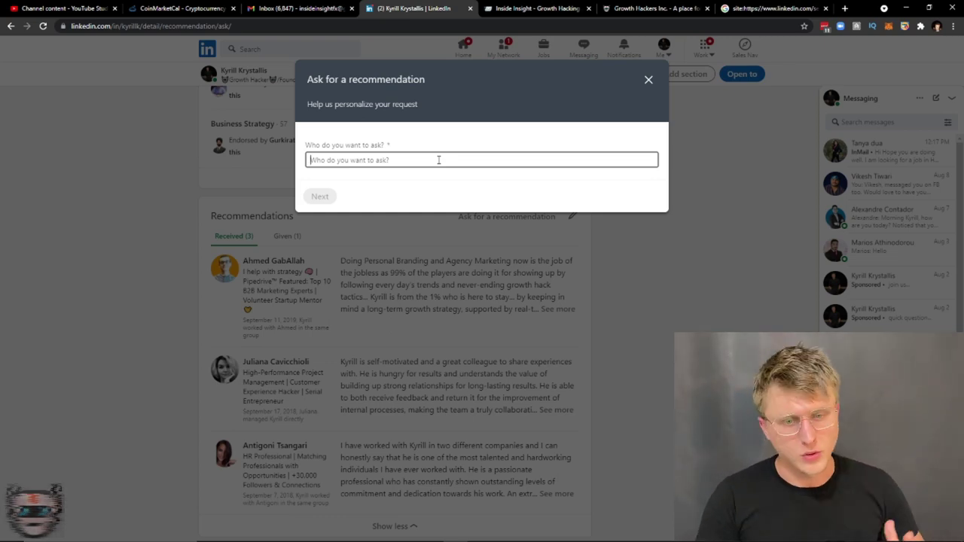
click(648, 81)
- Look at the Accomplishments and Interests sections and show the accomplishment types that can be added, without adding one
scroll(185, 384, down, 5)
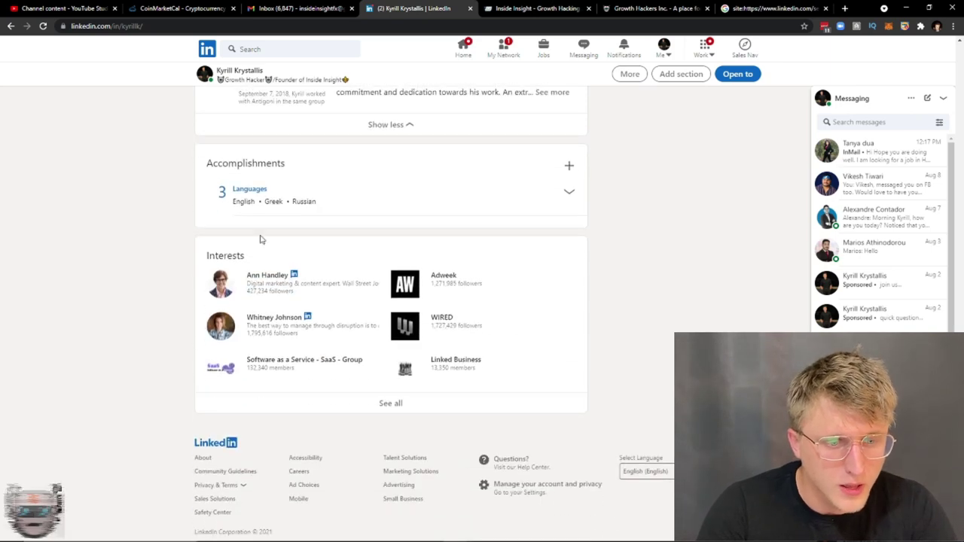
click(568, 165)
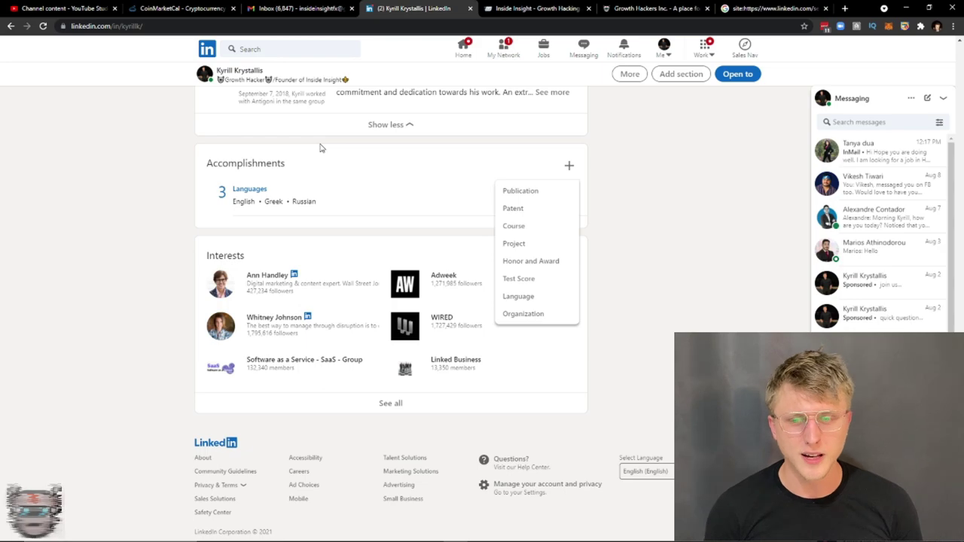
scroll(527, 226, up, 9)
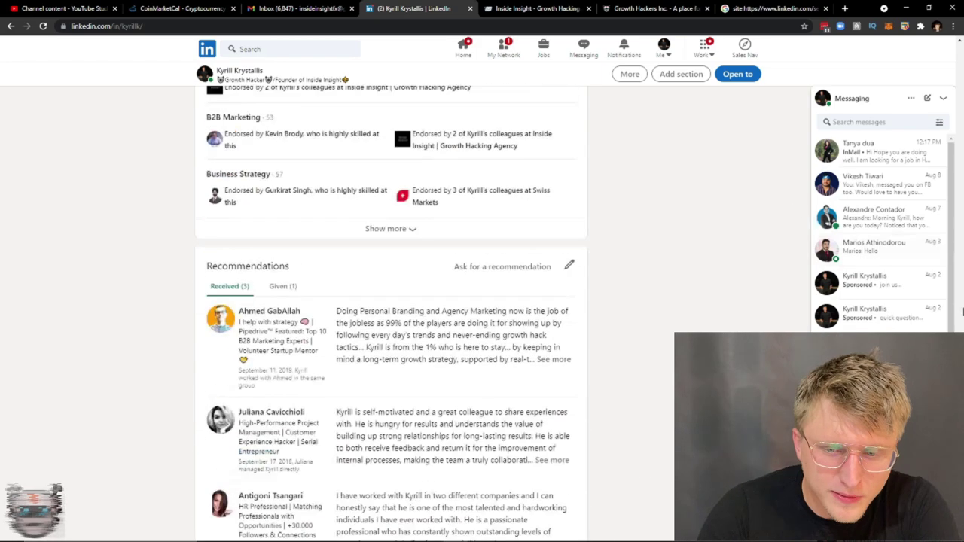
- Review the whole profile again from the intro through the dashboard, Featured, Activity and Recommendations to Interests
scroll(415, 137, up, 10)
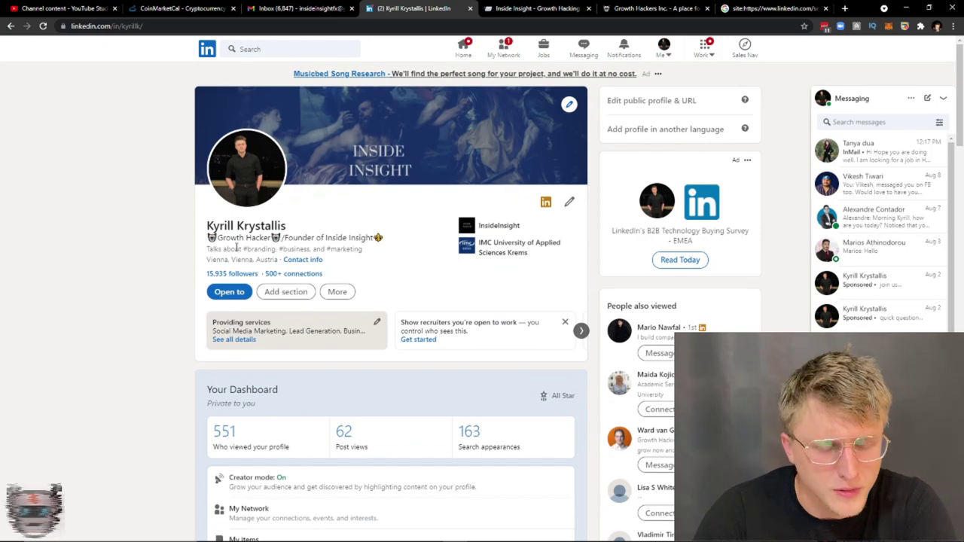
scroll(345, 223, down, 15)
scroll(345, 224, up, 15)
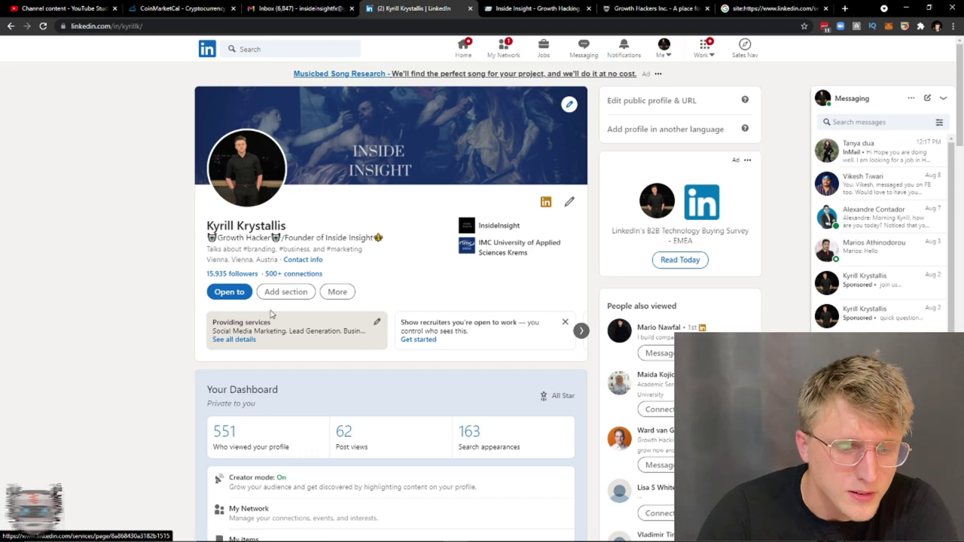
scroll(265, 309, down, 3)
scroll(264, 308, down, 3)
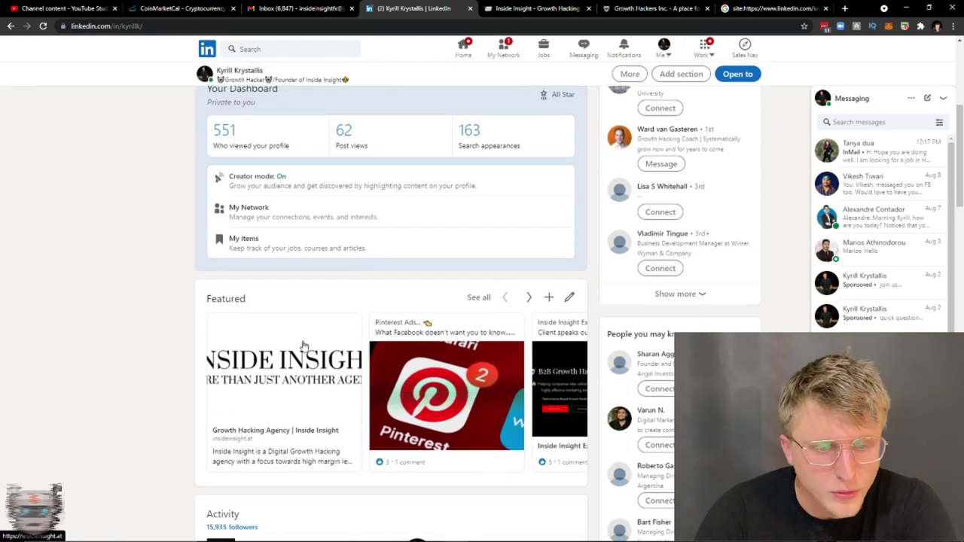
scroll(301, 343, down, 3)
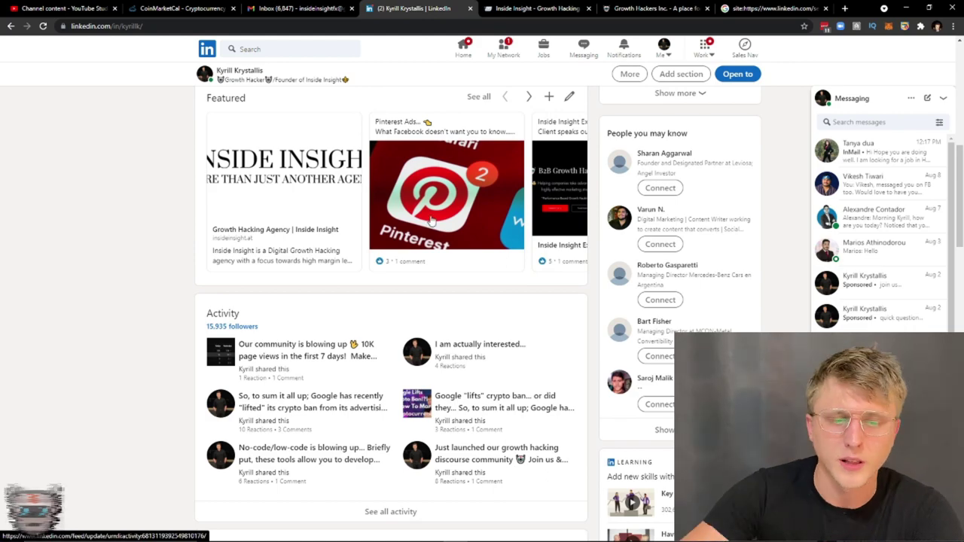
scroll(318, 374, down, 6)
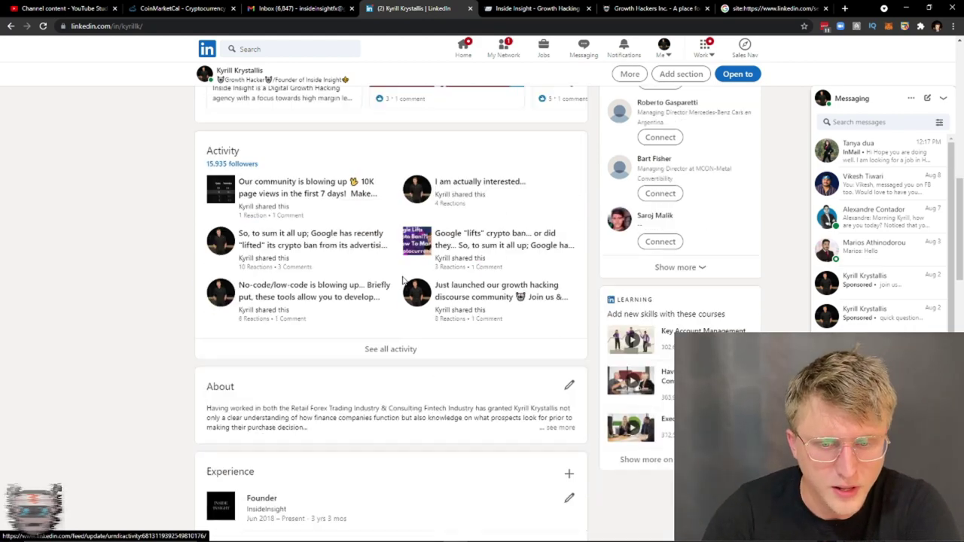
scroll(319, 375, down, 10)
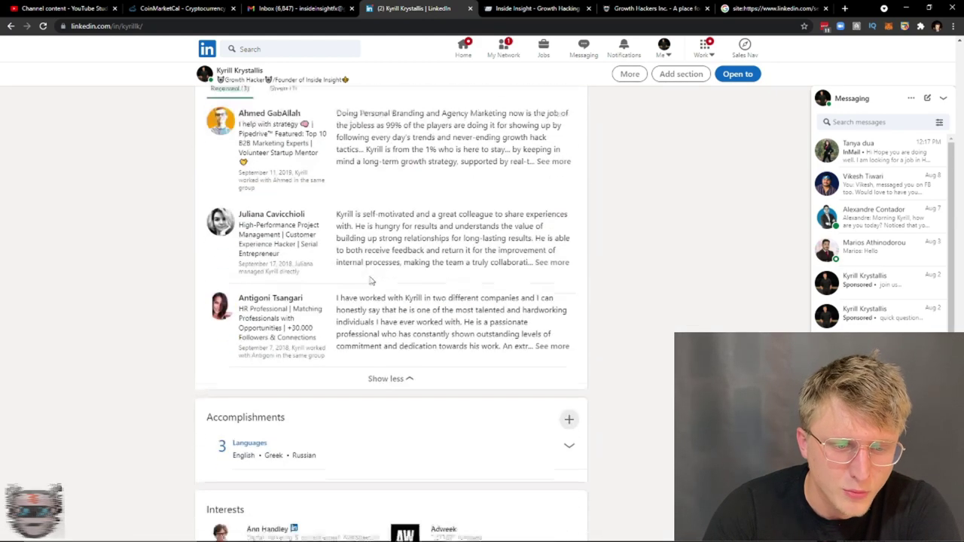
scroll(361, 226, up, 3)
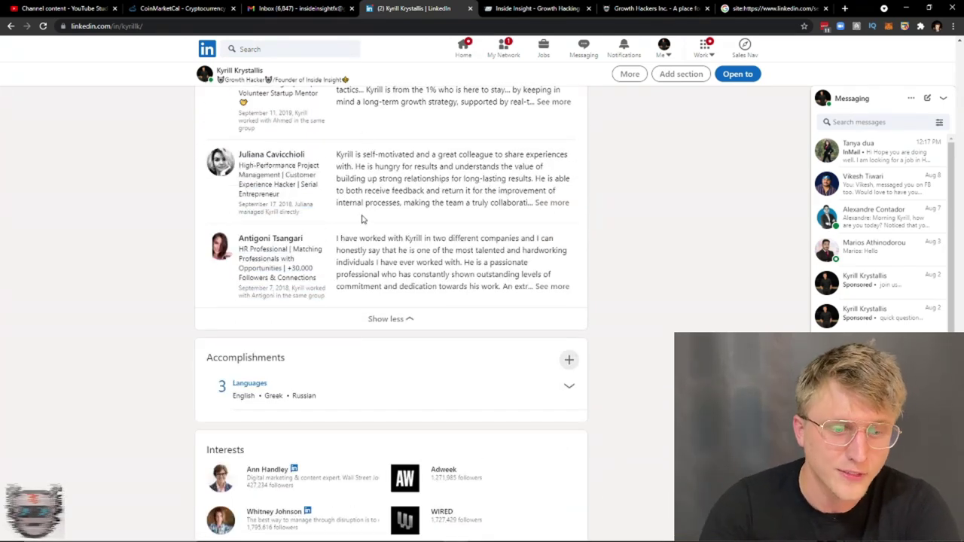
scroll(368, 260, down, 2)
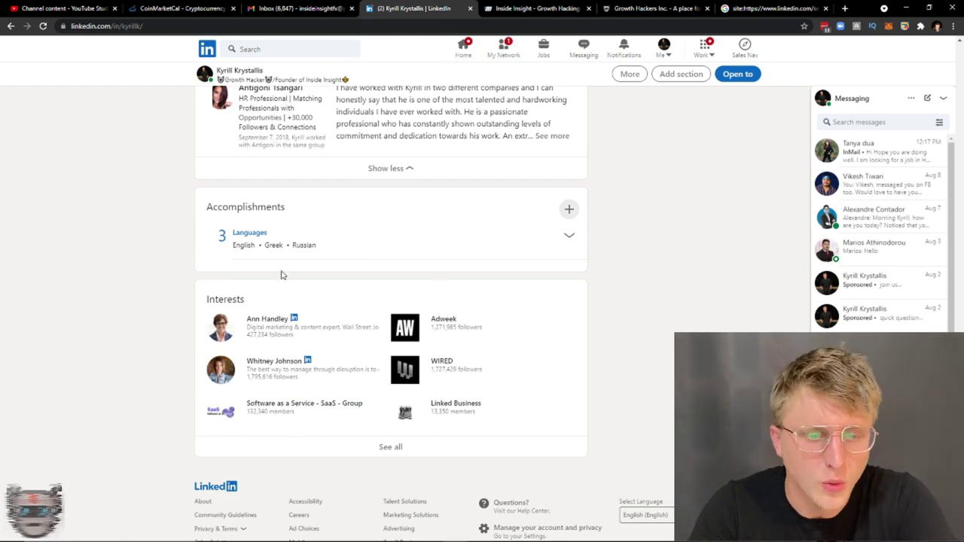
- Open the home feed and look through its posts and polls
key(F5)
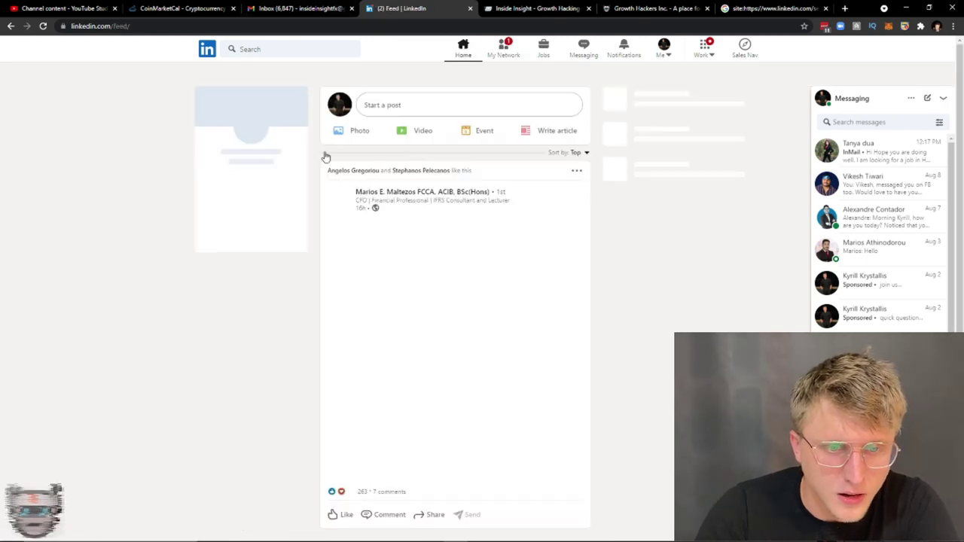
scroll(445, 345, down, 6)
scroll(447, 348, down, 9)
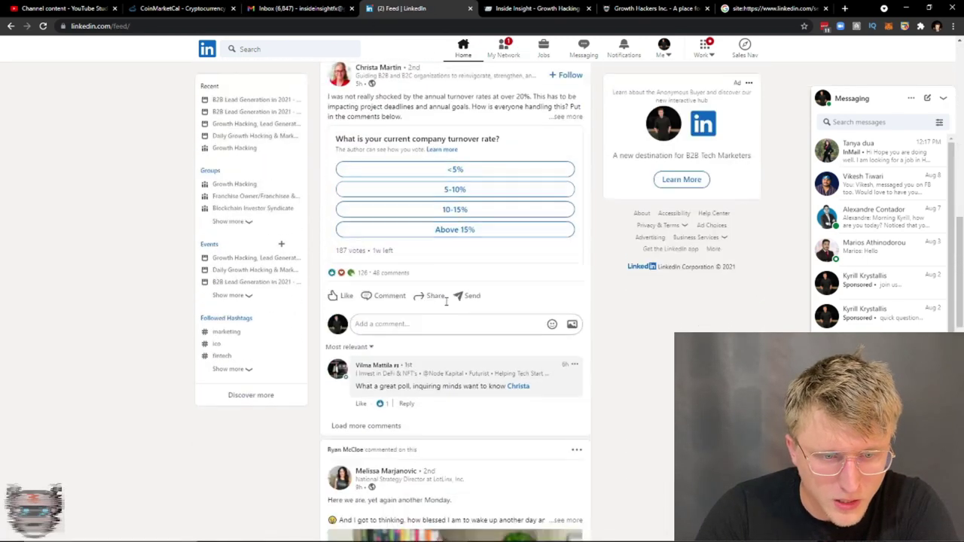
scroll(414, 268, down, 3)
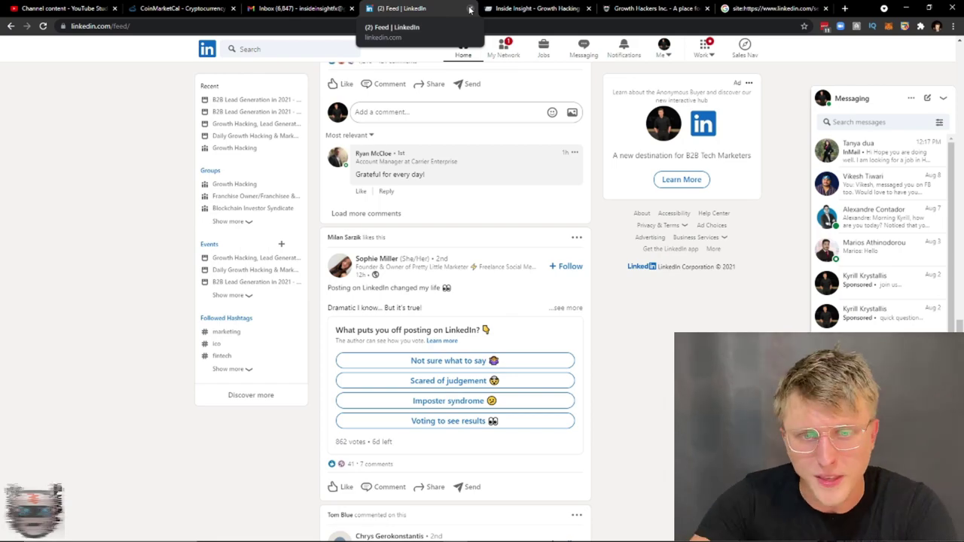
- Return to your own profile, skim its sections down to Interests, and go back to the intro
click(663, 50)
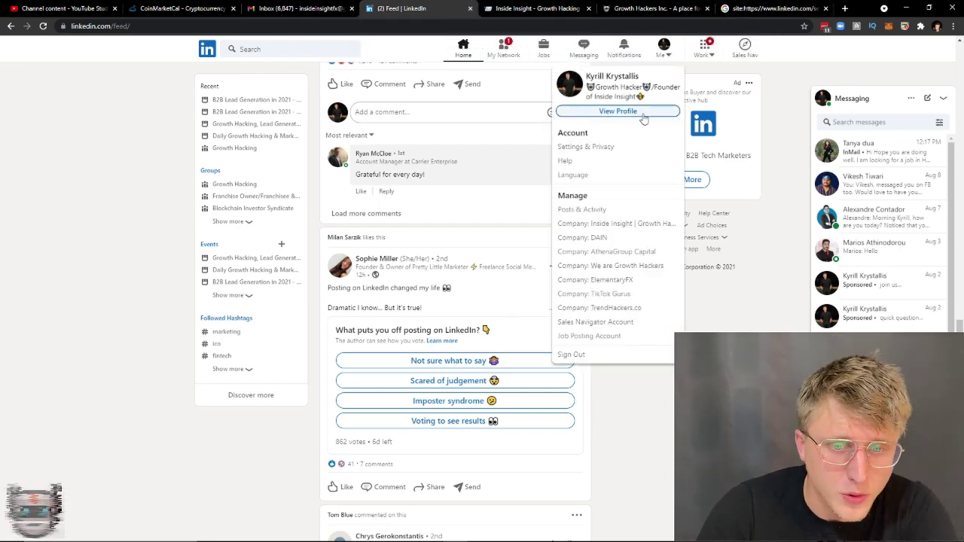
click(650, 110)
scroll(418, 264, down, 4)
scroll(433, 280, down, 20)
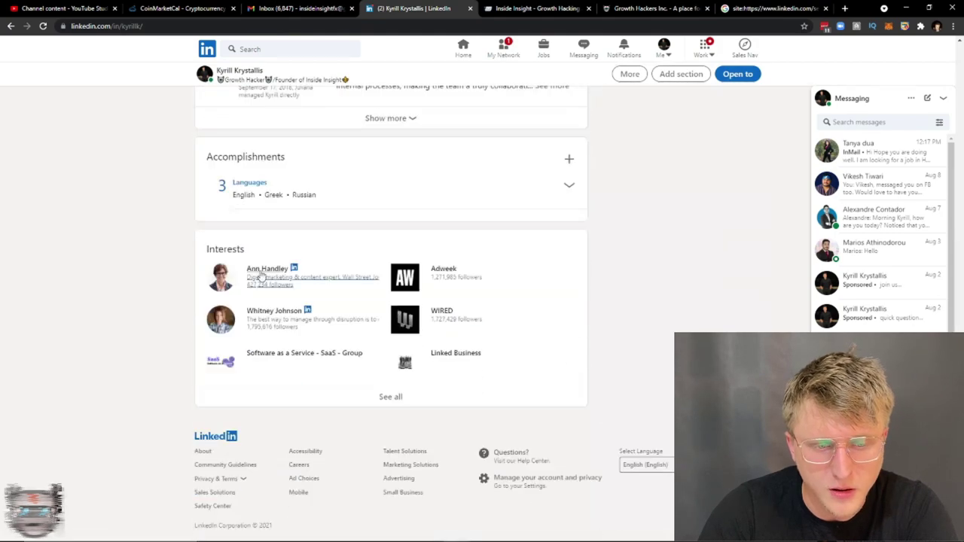
scroll(382, 290, up, 3)
scroll(382, 290, up, 15)
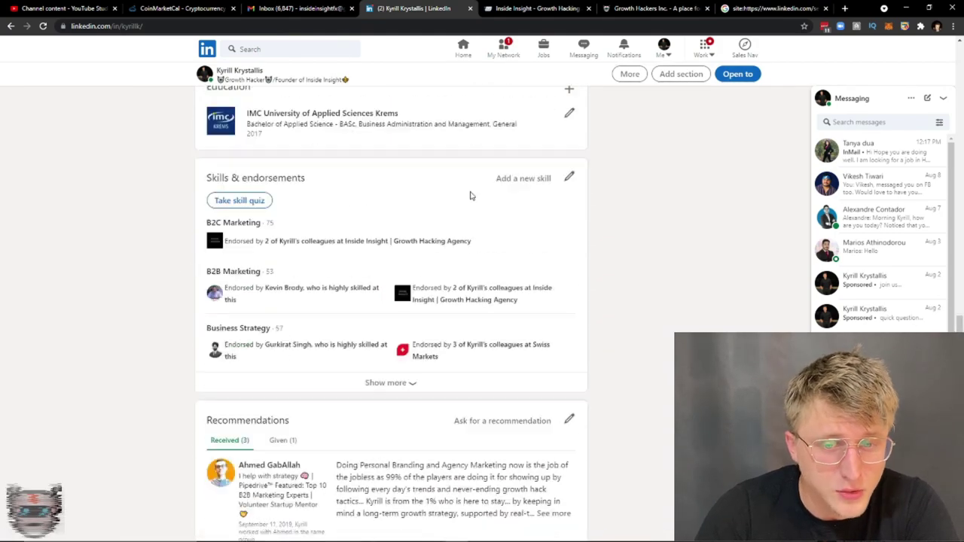
scroll(433, 207, up, 8)
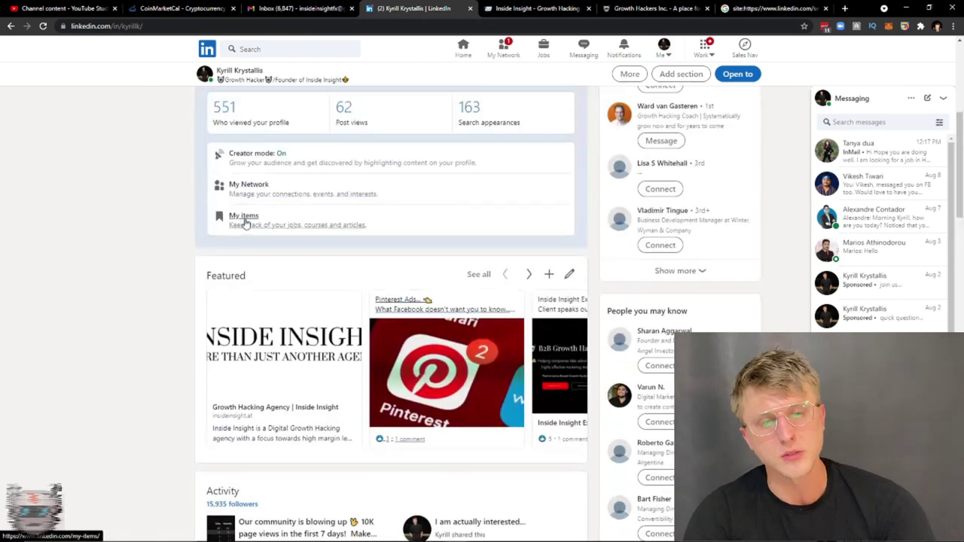
scroll(301, 132, up, 1)
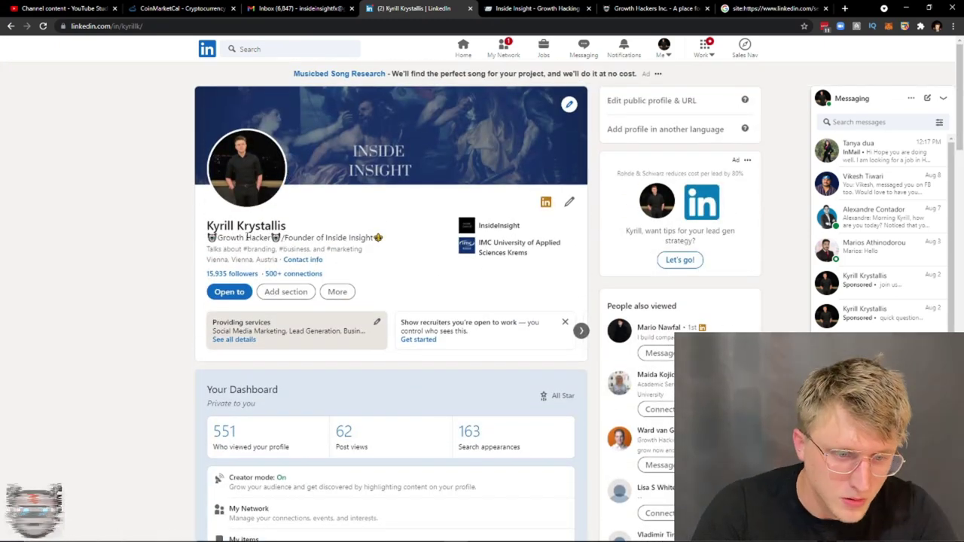
- Highlight the headline parts "Growth Hacker" and "Founder of Inside Insight" and the hashtag topics in the intro to examine them
drag(202, 247, 367, 236)
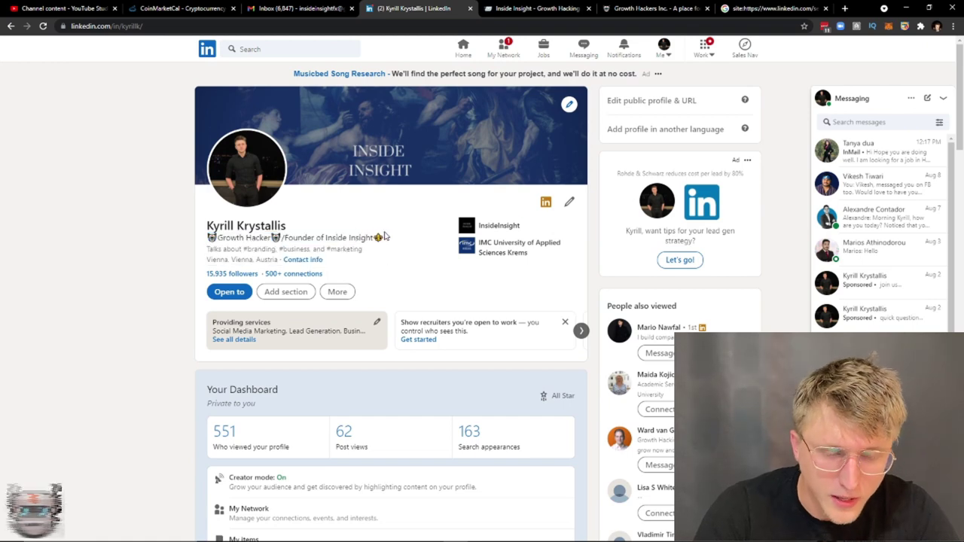
triple_click(381, 237)
click(383, 241)
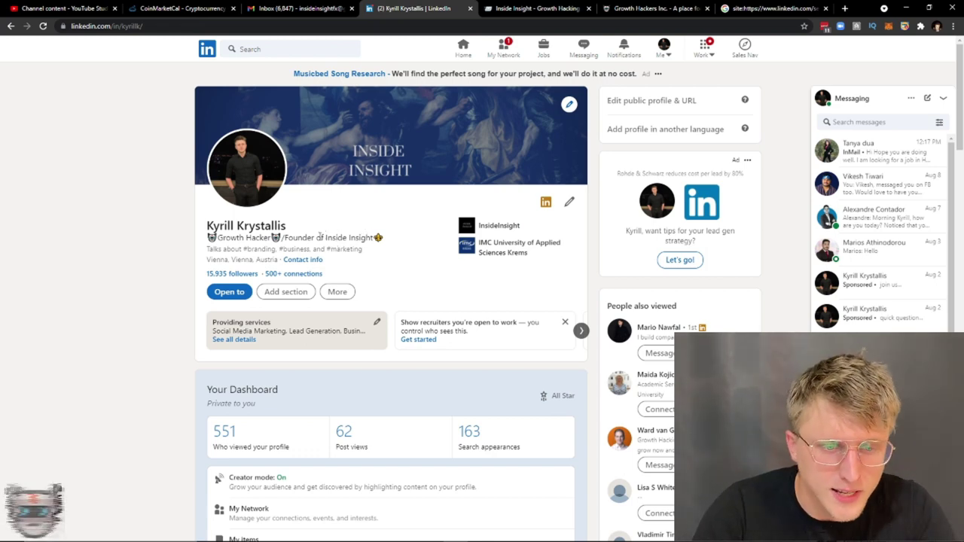
drag(283, 237, 336, 220)
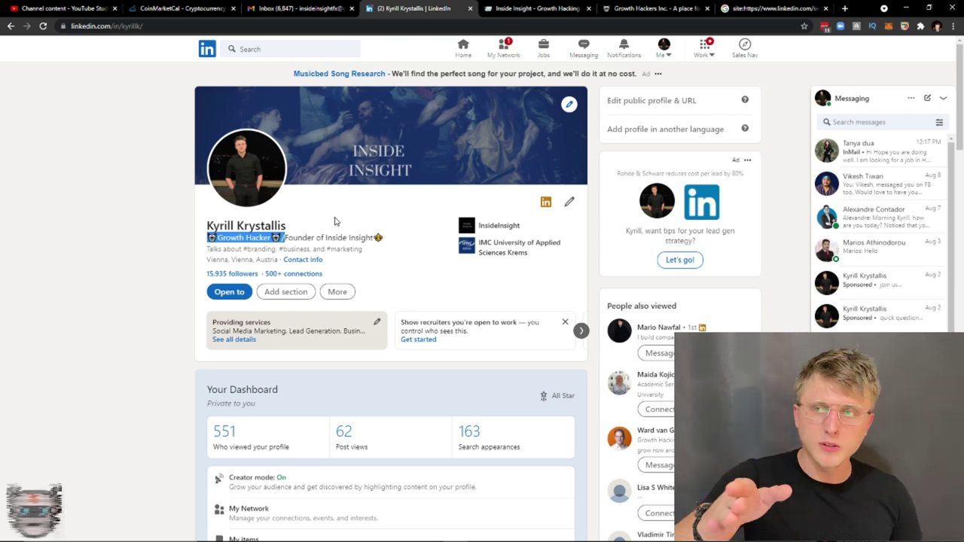
scroll(334, 219, down, 3)
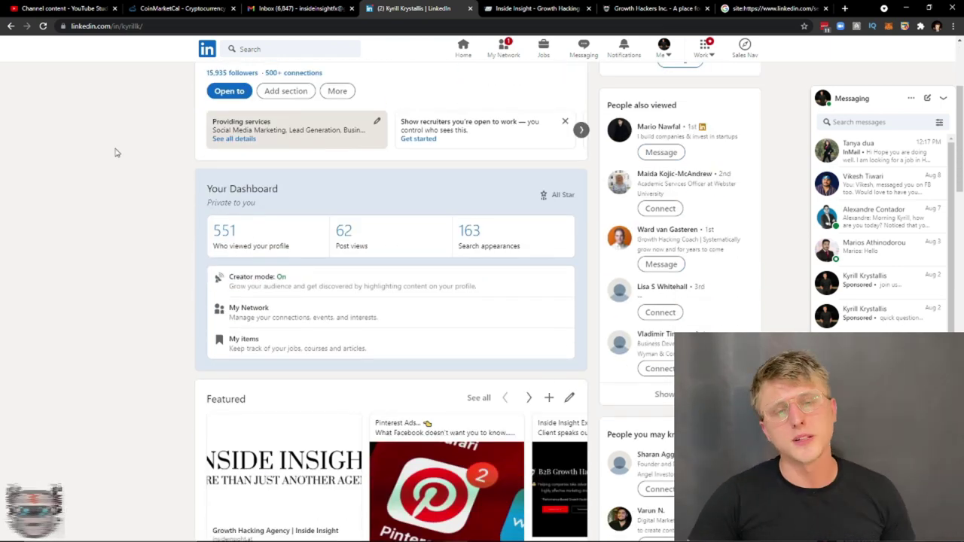
scroll(128, 151, up, 3)
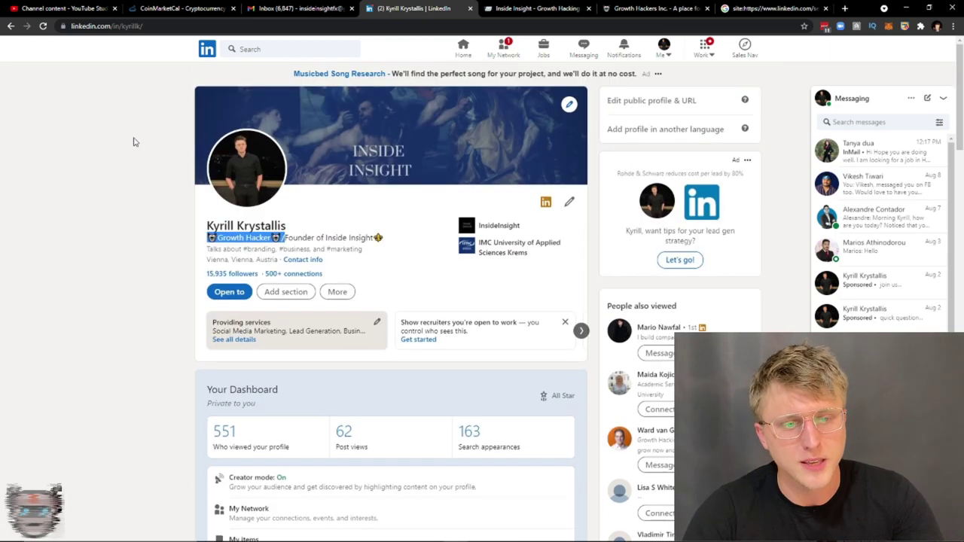
click(280, 249)
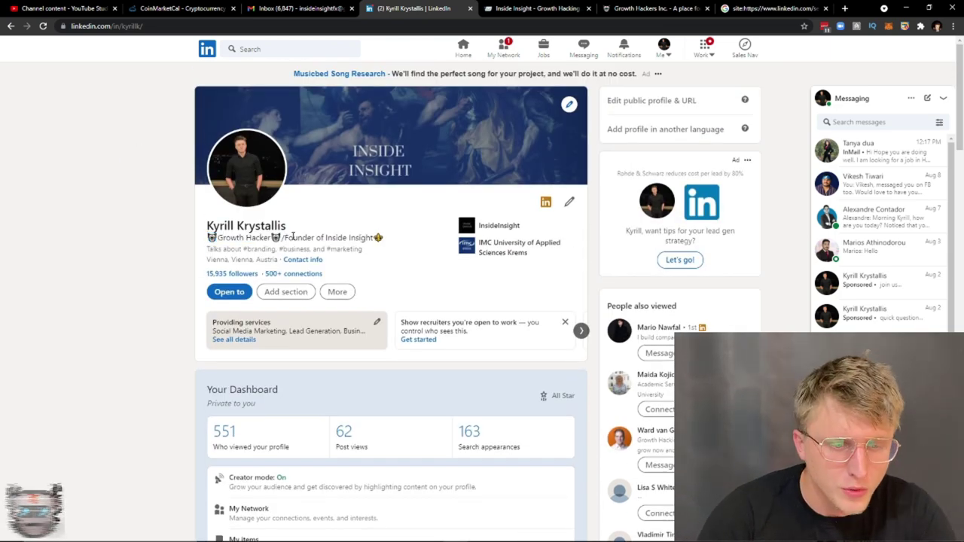
drag(281, 237, 341, 234)
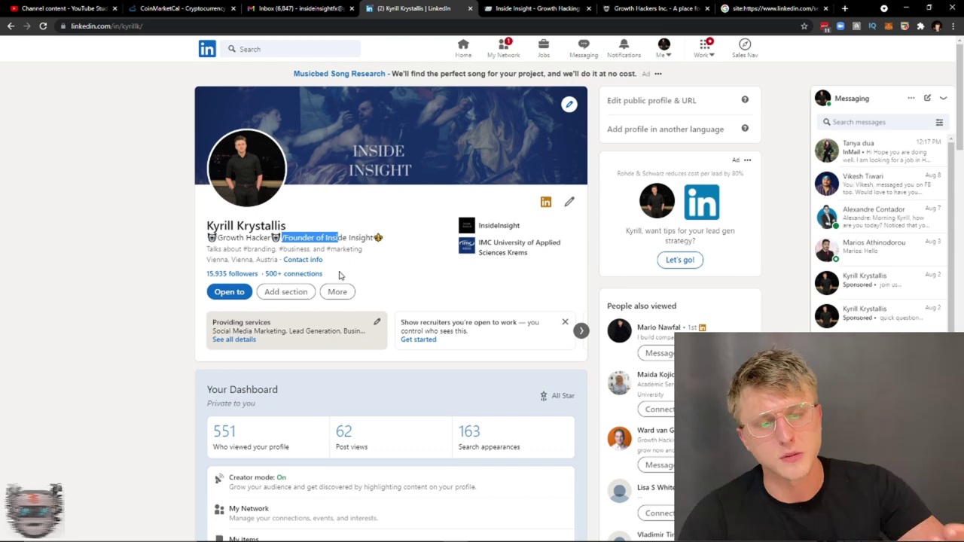
drag(290, 251, 327, 246)
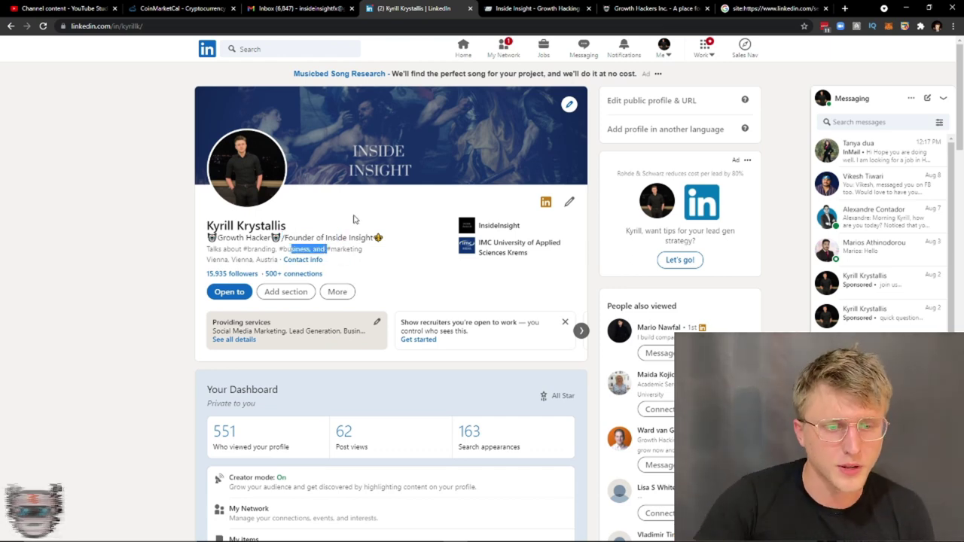
- Examine the intro editing form and the profile's sharing, PDF and resume options without changing anything
scroll(366, 261, down, 4)
scroll(467, 256, up, 4)
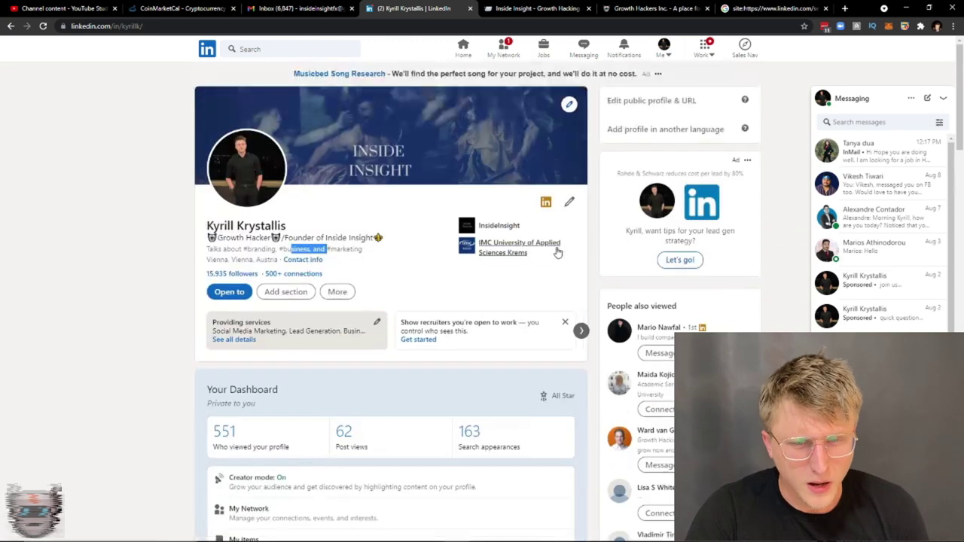
click(568, 201)
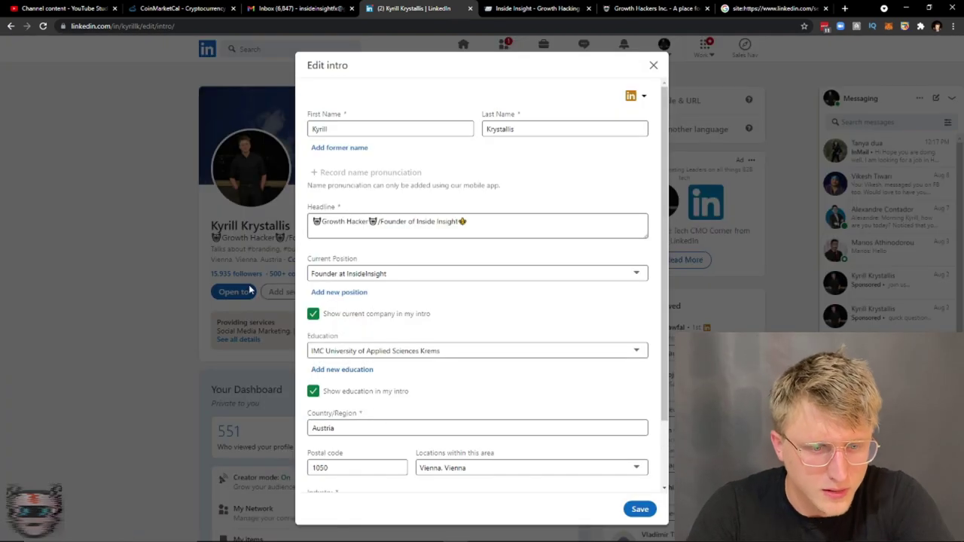
click(251, 290)
click(336, 292)
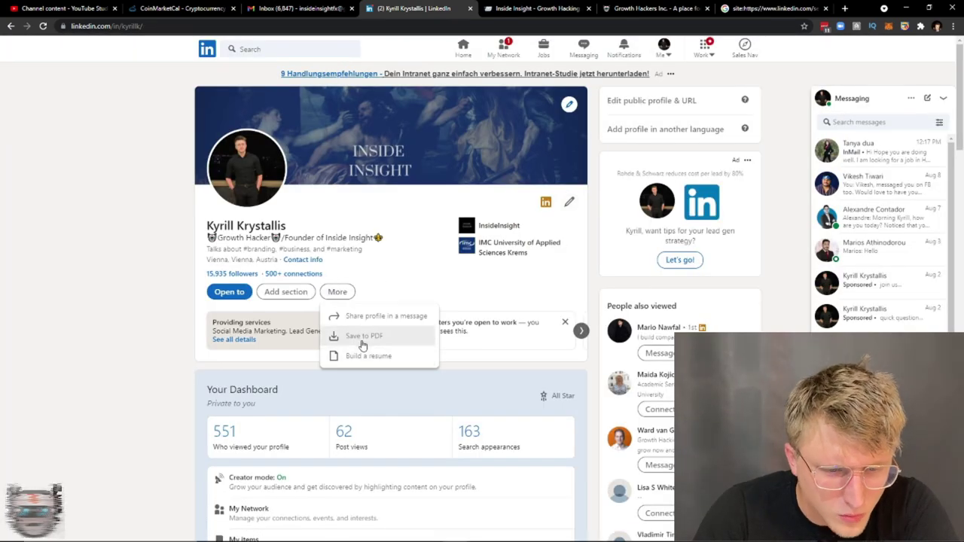
click(364, 277)
click(568, 202)
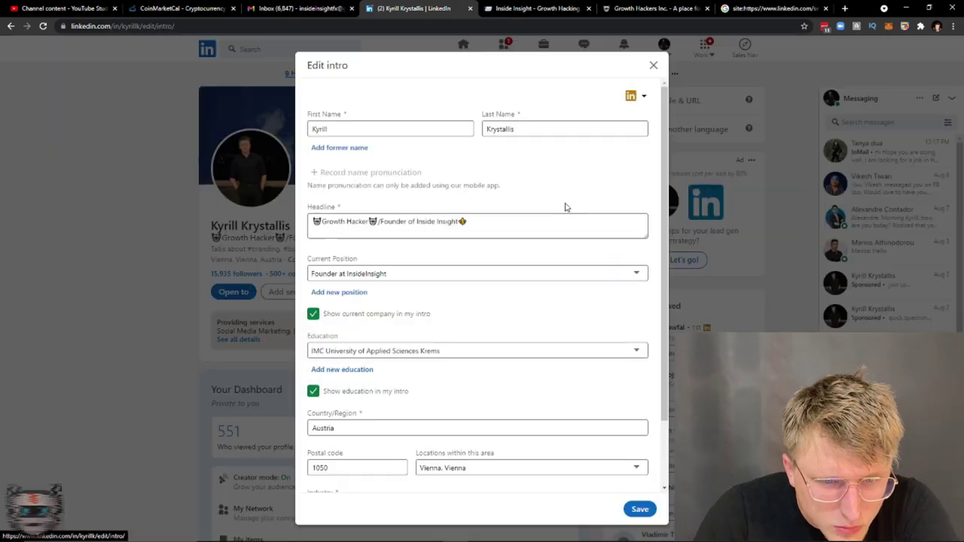
scroll(447, 400, down, 1)
scroll(452, 396, up, 1)
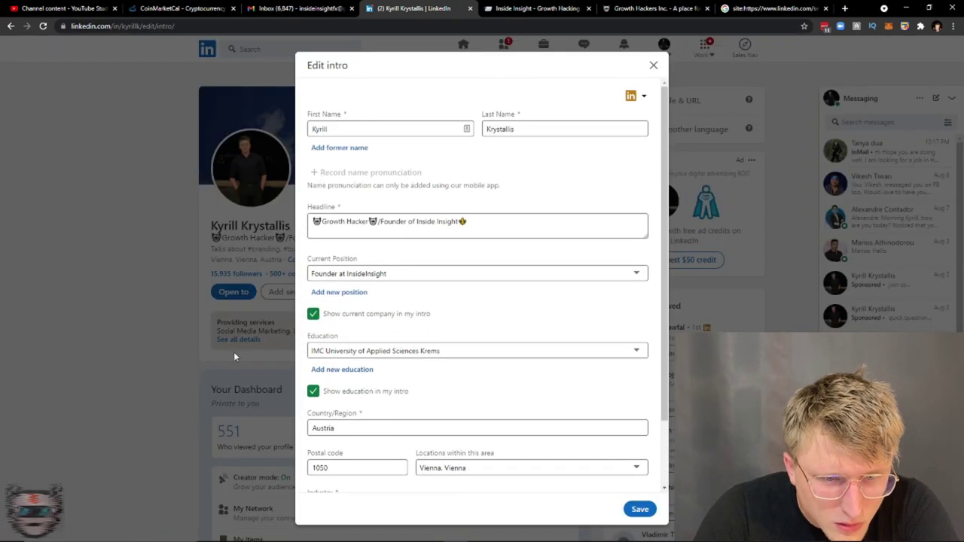
click(234, 357)
- Review the profile sections from Featured and Activity down to Recommendations and Accomplishments, and return to the intro
scroll(399, 286, down, 6)
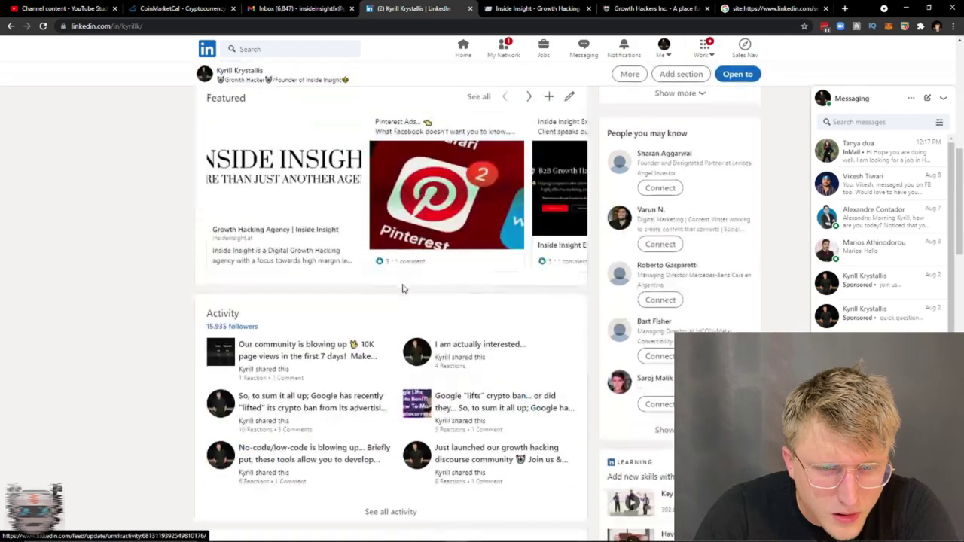
scroll(403, 288, down, 15)
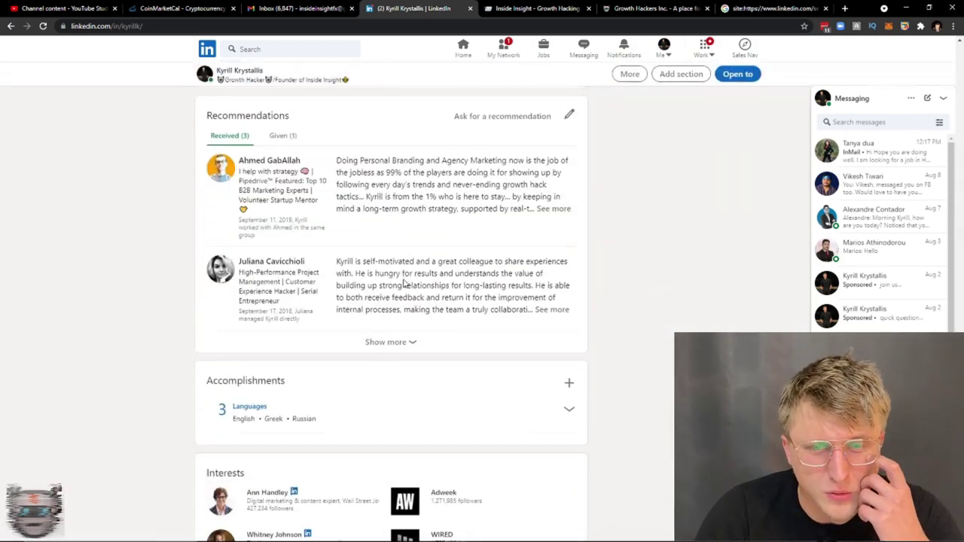
scroll(646, 145, up, 15)
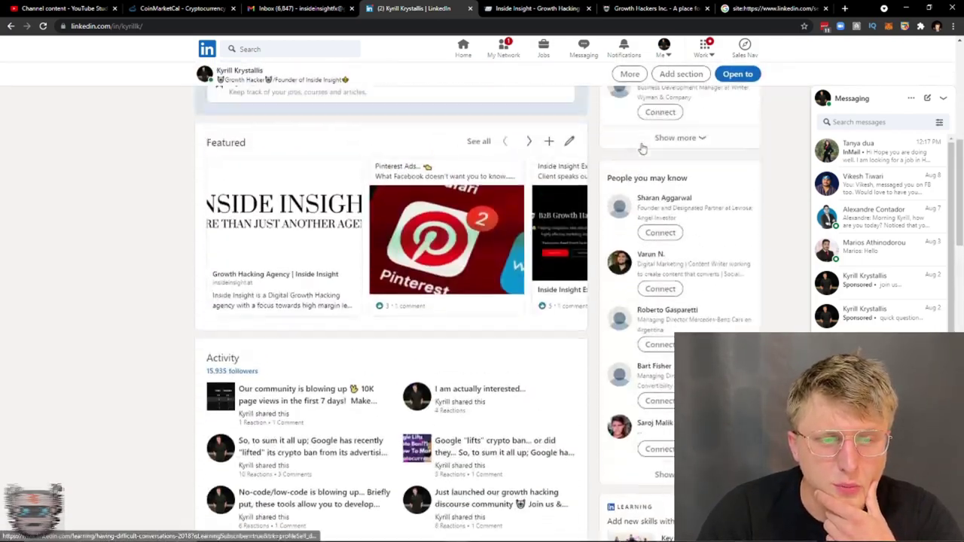
scroll(641, 148, up, 6)
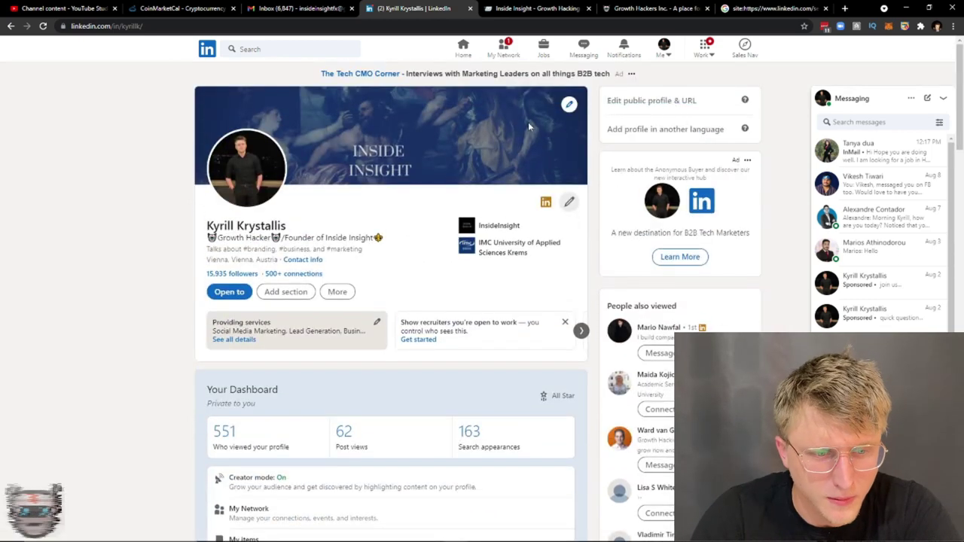
scroll(588, 213, down, 5)
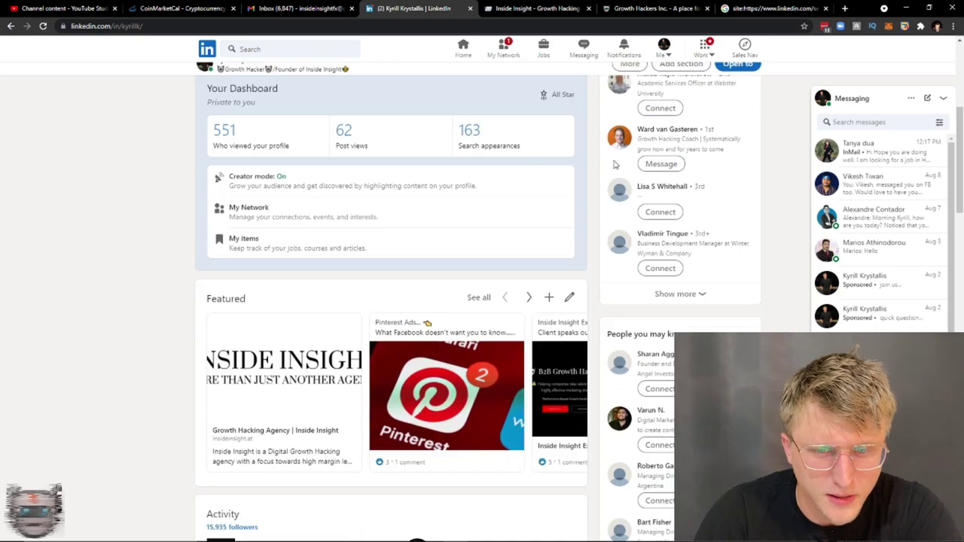
scroll(639, 146, up, 4)
scroll(641, 154, up, 1)
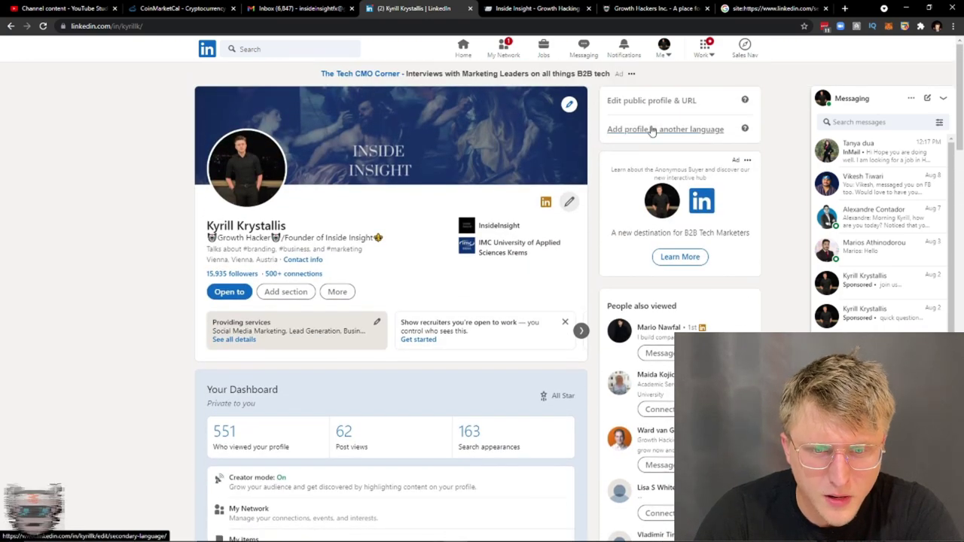
- Examine the list of sections that can be added to the profile, including the Background entries, and close it
scroll(646, 106, down, 6)
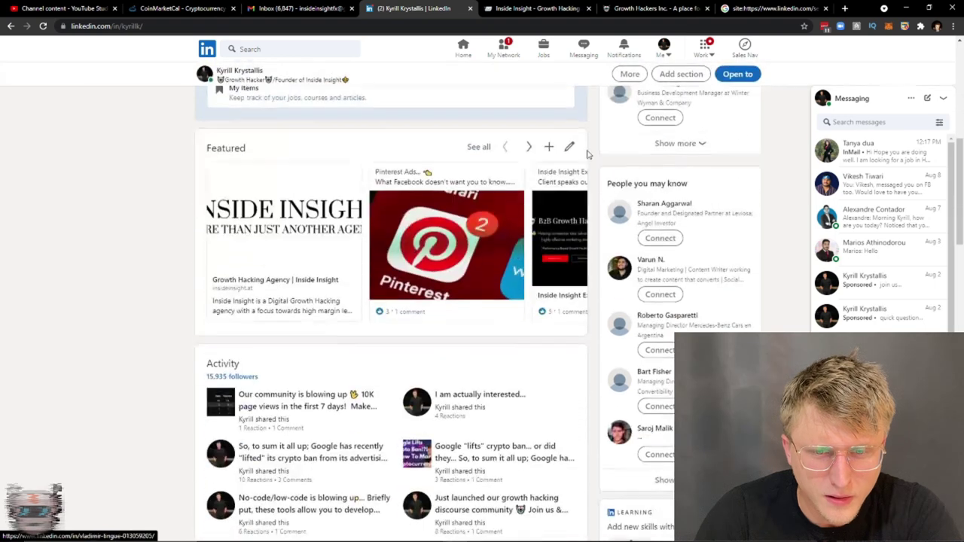
click(681, 74)
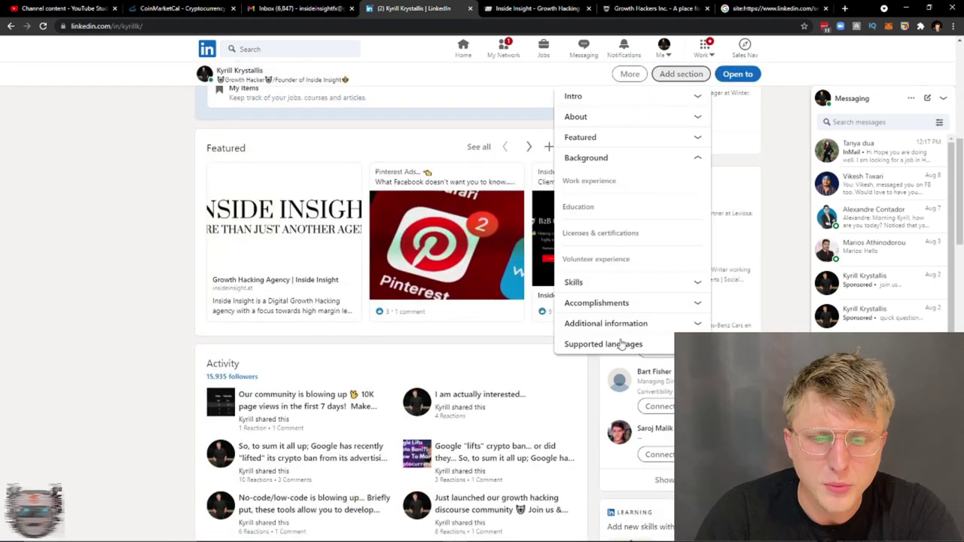
click(64, 282)
- Look over the About and Experience sections, and go over the intro, dashboard and Featured section once more
scroll(331, 230, down, 5)
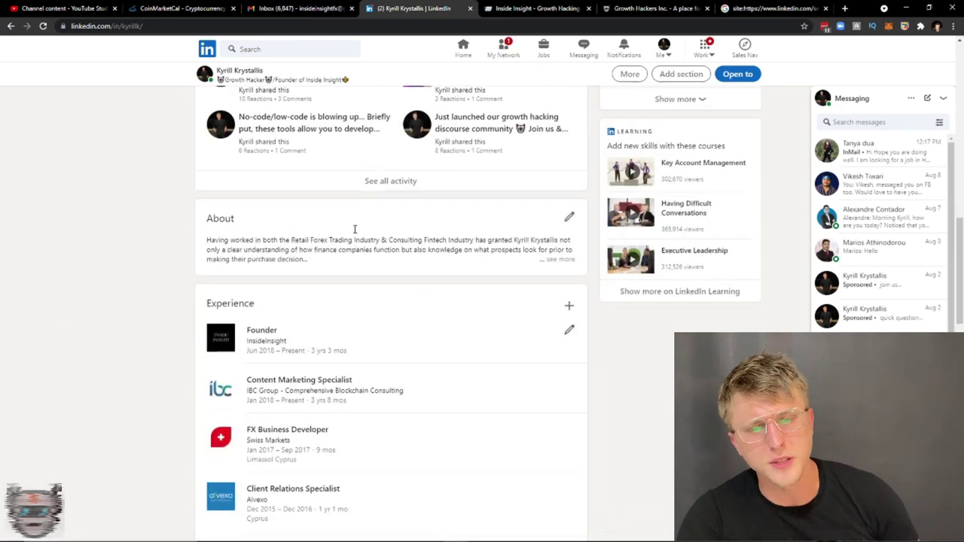
scroll(355, 228, up, 8)
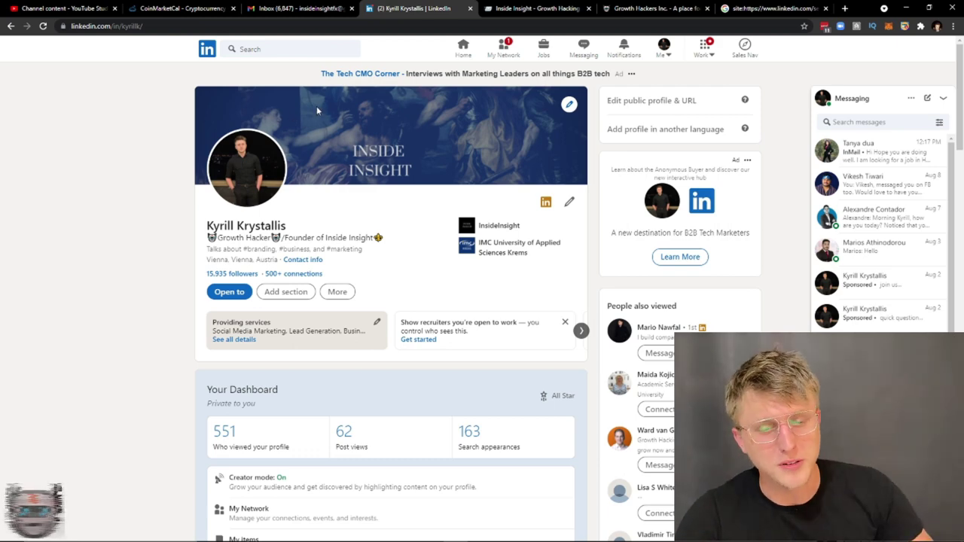
scroll(429, 245, down, 3)
scroll(399, 247, up, 3)
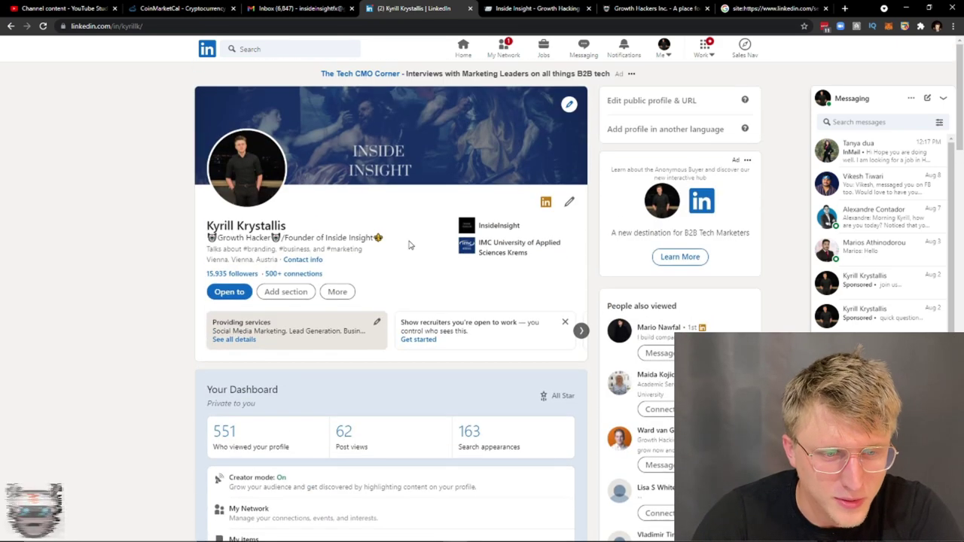
scroll(308, 230, down, 10)
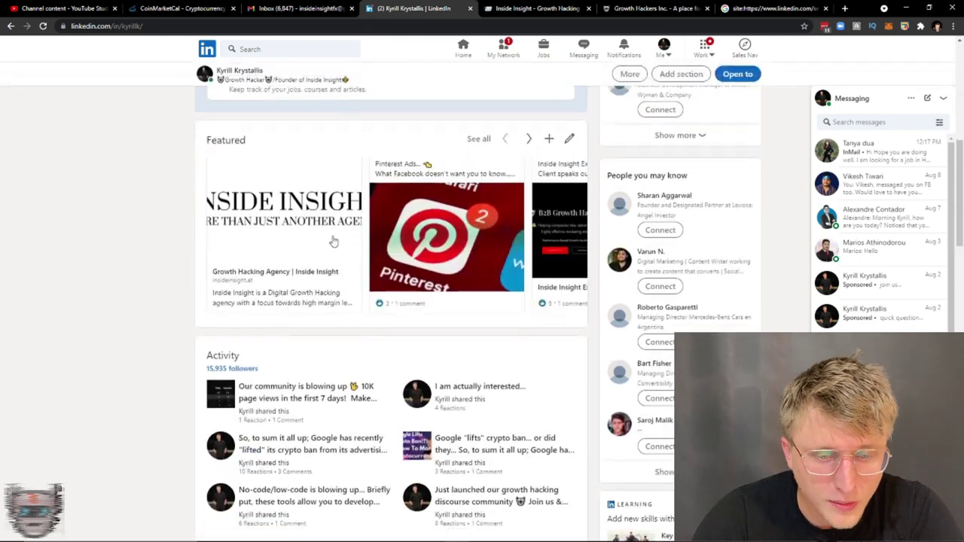
scroll(362, 237, up, 4)
scroll(360, 237, up, 6)
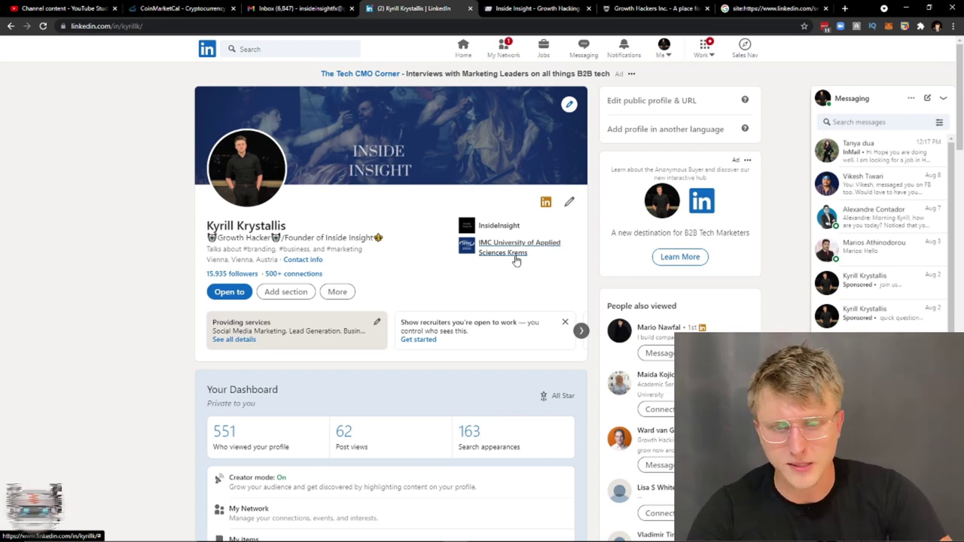
mouse_move(457, 535)
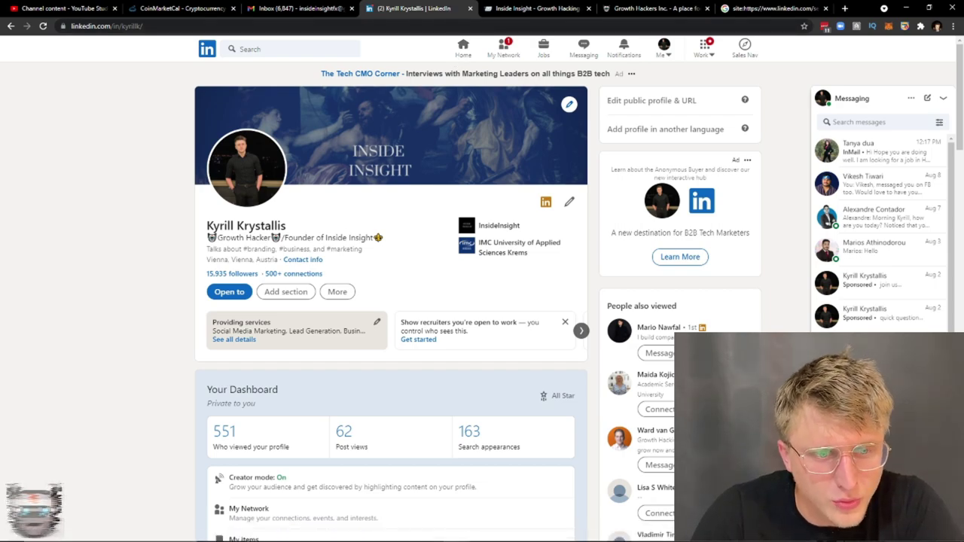
scroll(340, 295, down, 3)
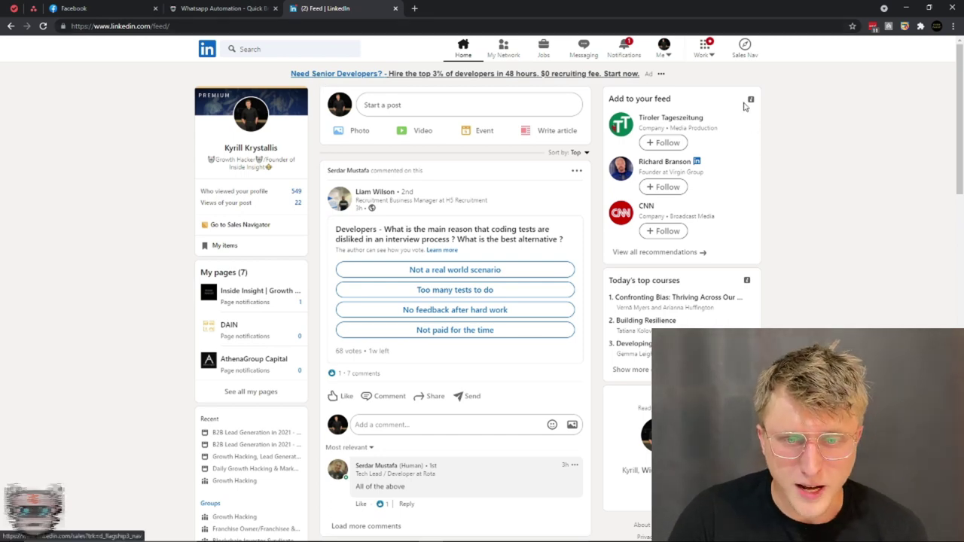
- View the overview of other LinkedIn products and business services from the home feed and close it
click(700, 54)
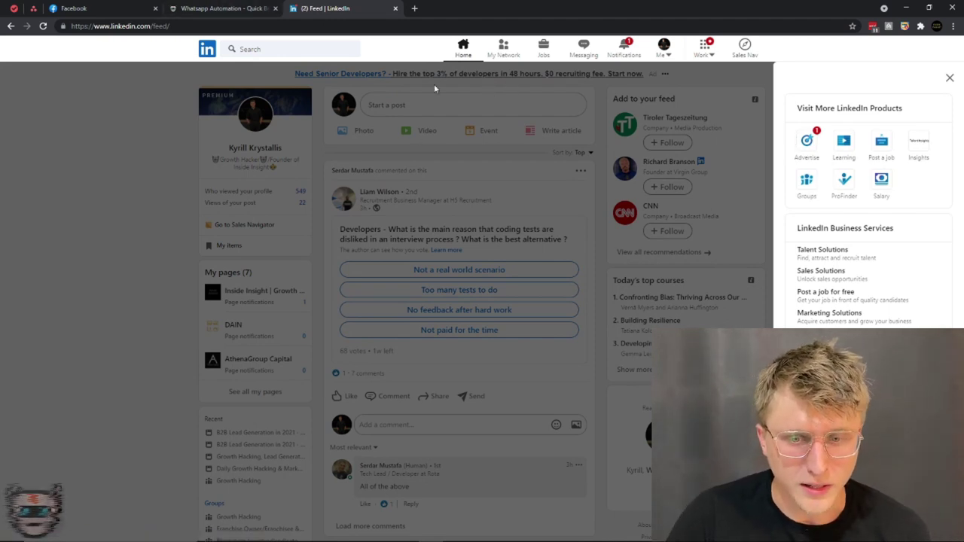
click(372, 124)
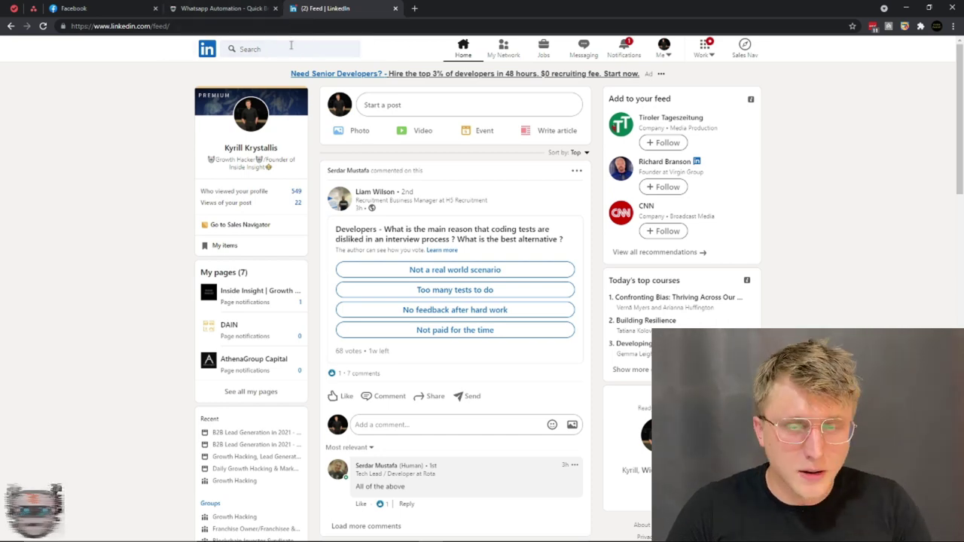
- Search LinkedIn for "finance"
click(238, 48)
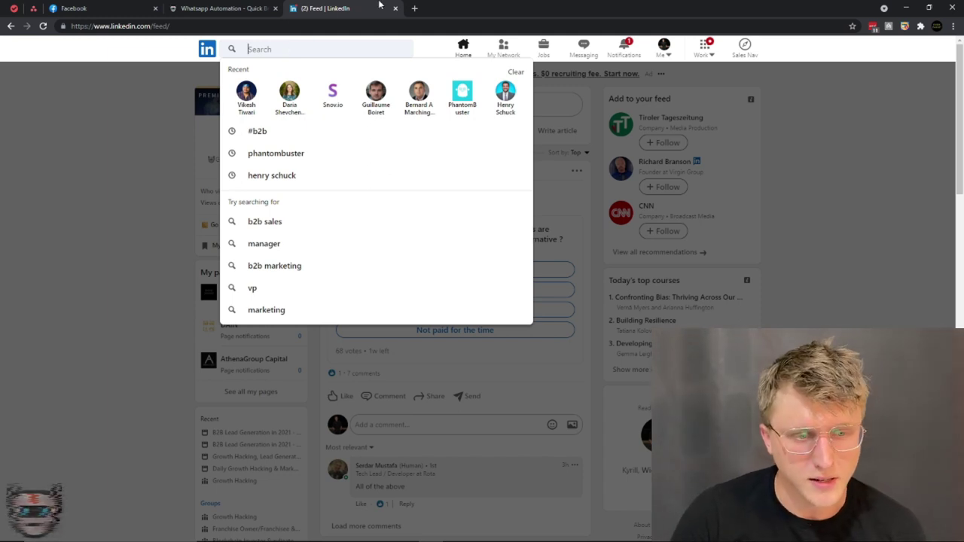
click(219, 95)
click(279, 48)
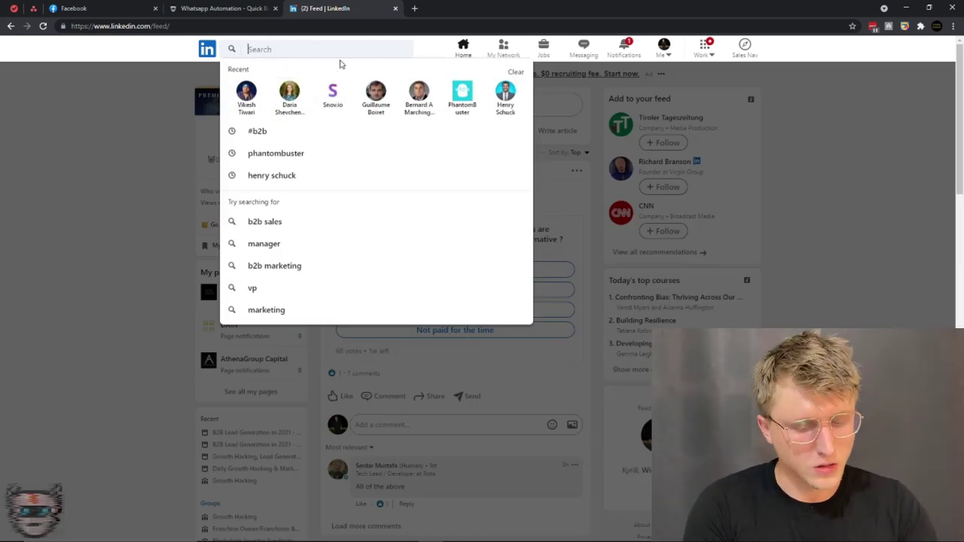
text(")
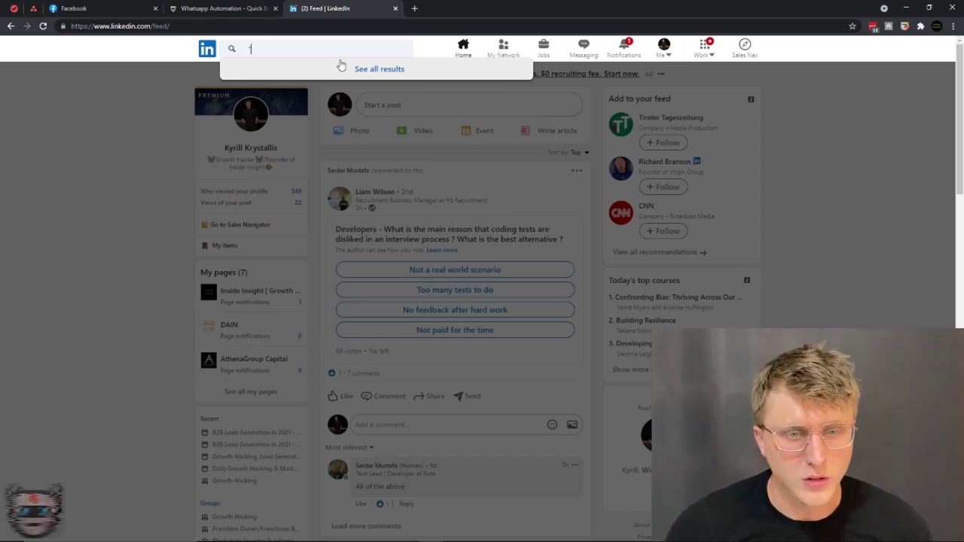
key(BackSpace)
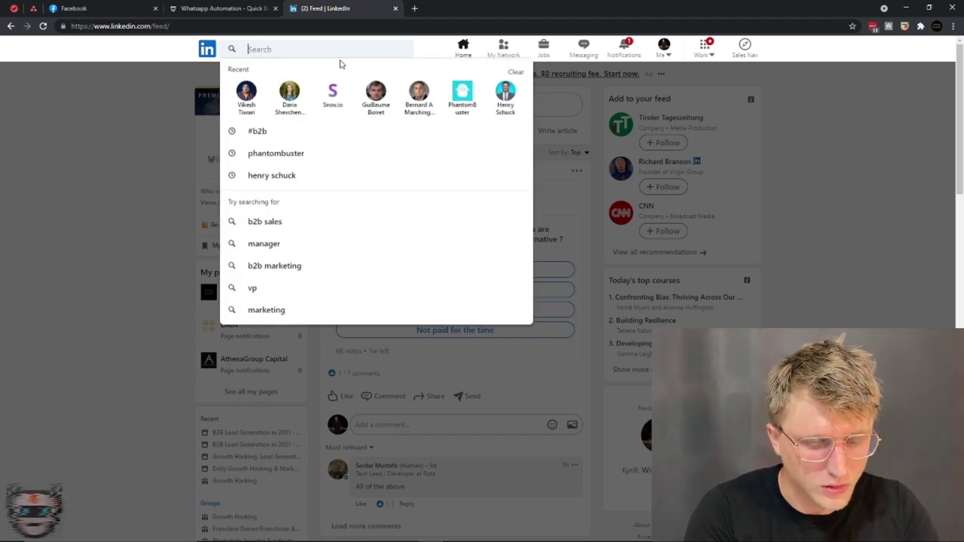
text(finance)
key(Return)
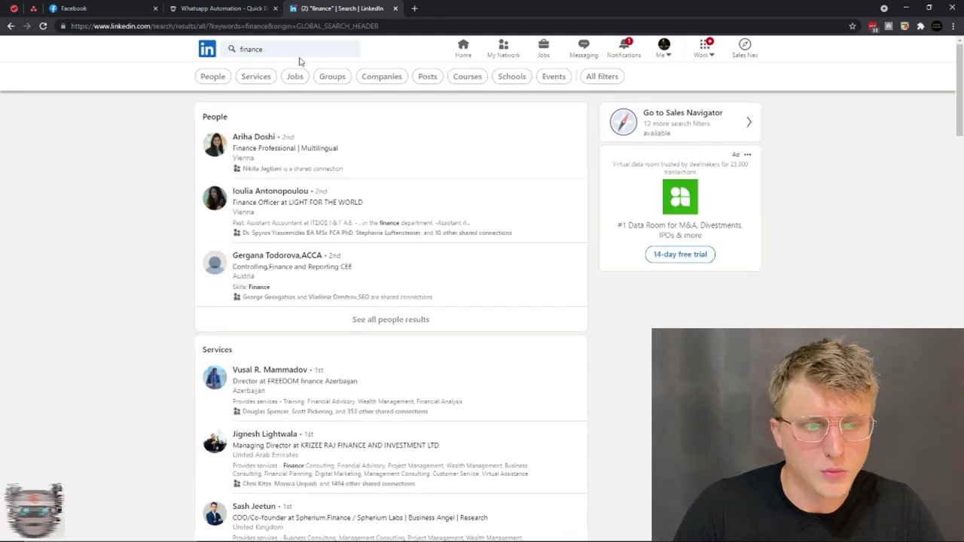
- Limit the search results to companies, view the Finance House page in a new tab, and return to the results
click(386, 81)
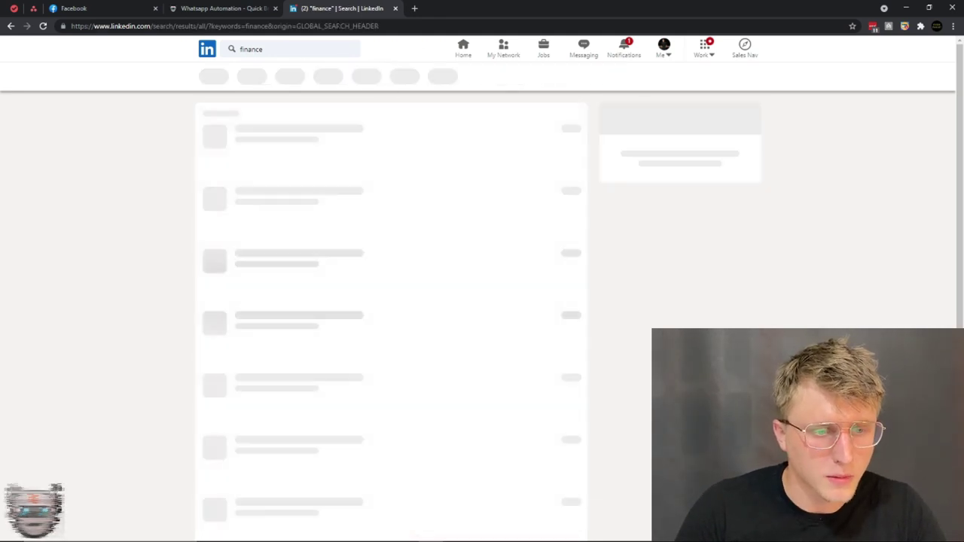
right_click(280, 134)
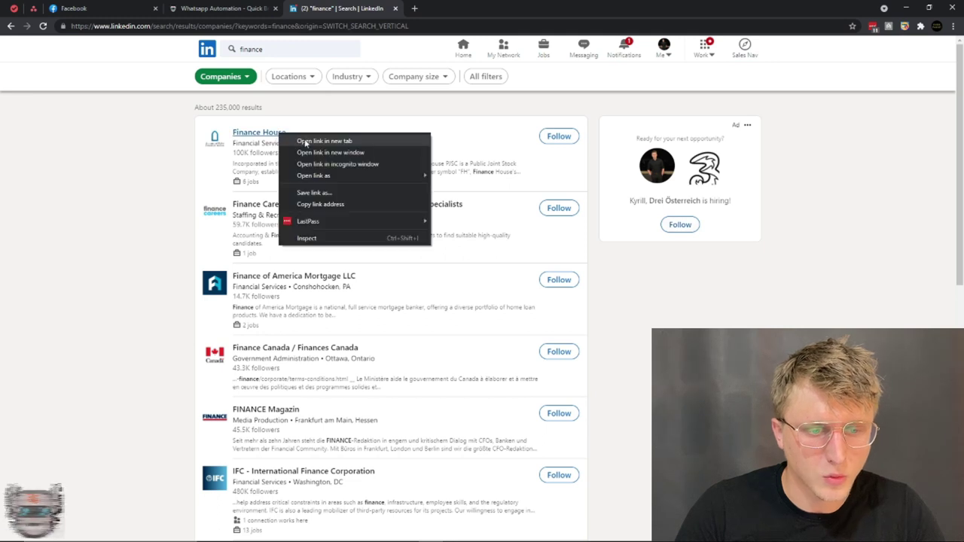
click(305, 142)
key(ctrl+Tab)
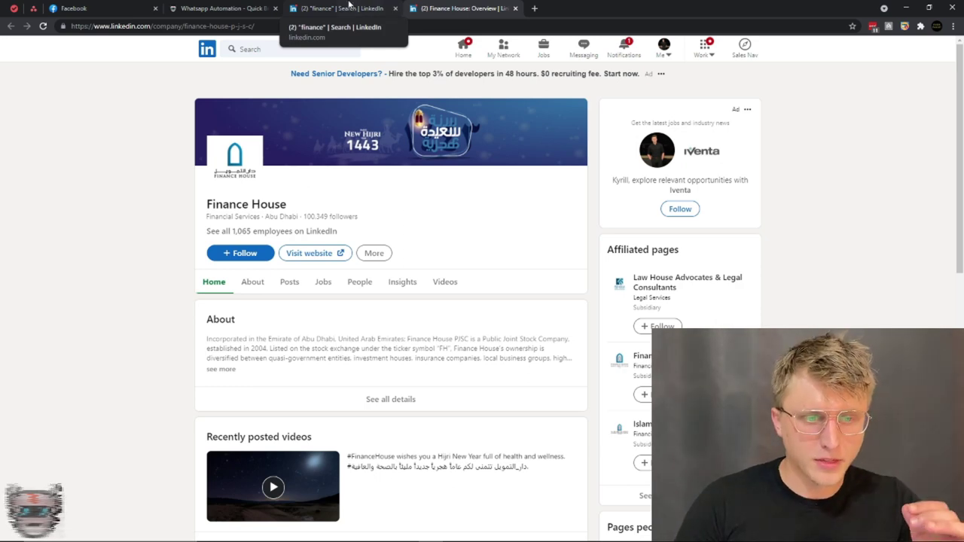
click(349, 6)
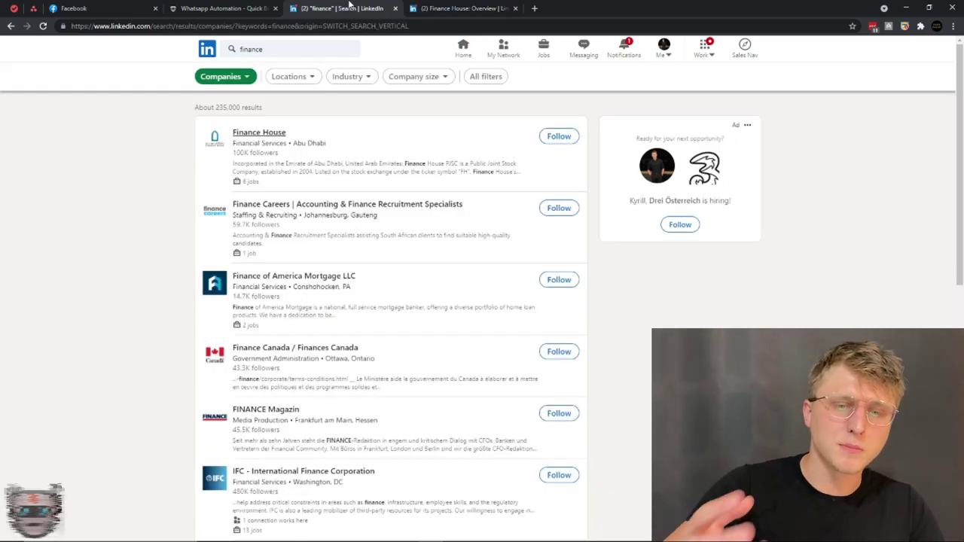
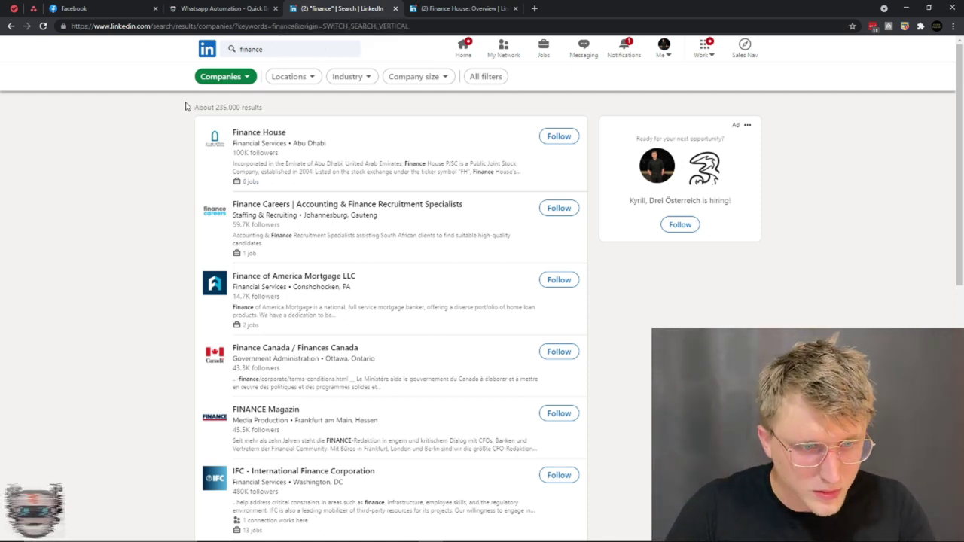
- Search LinkedIn for "CEO" in quotation marks and switch the results from companies to people
click(304, 50)
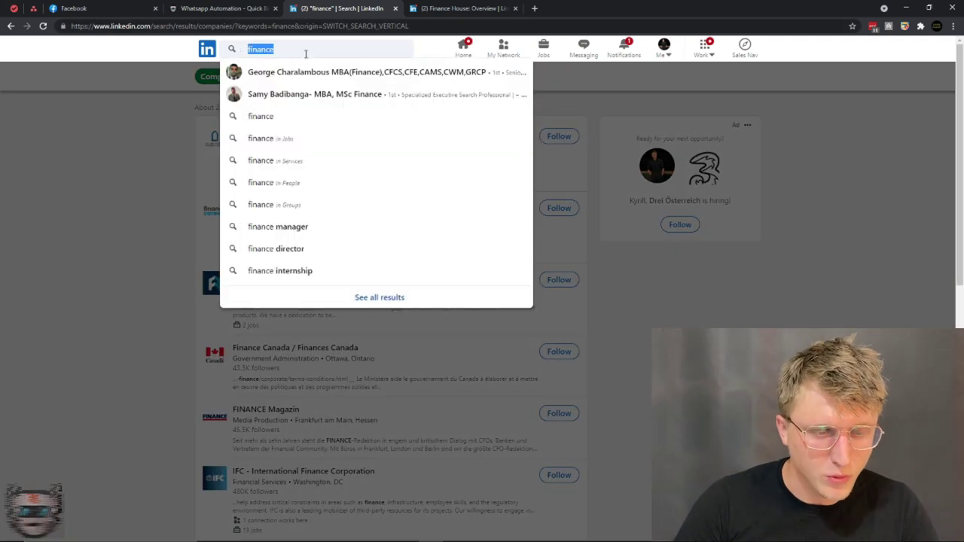
key(BackSpace)
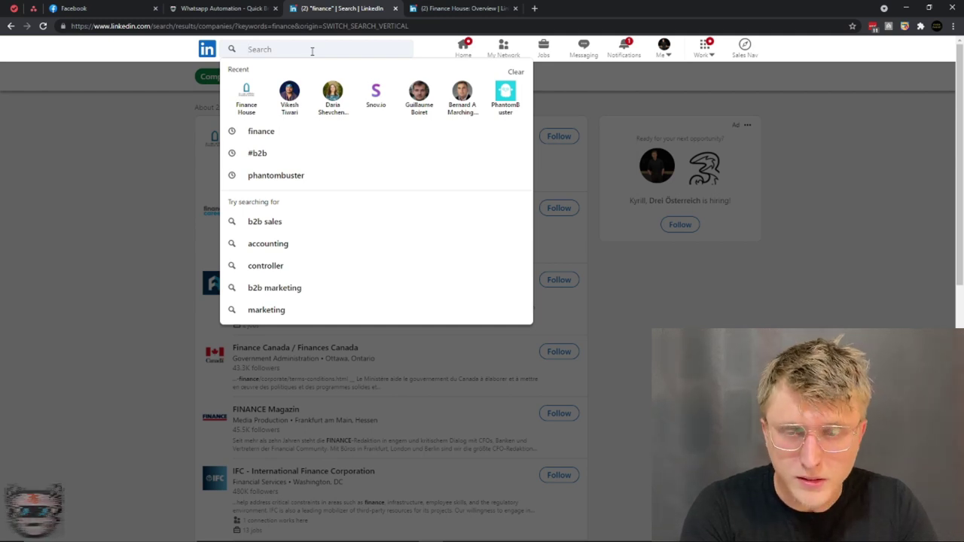
text("CEO")
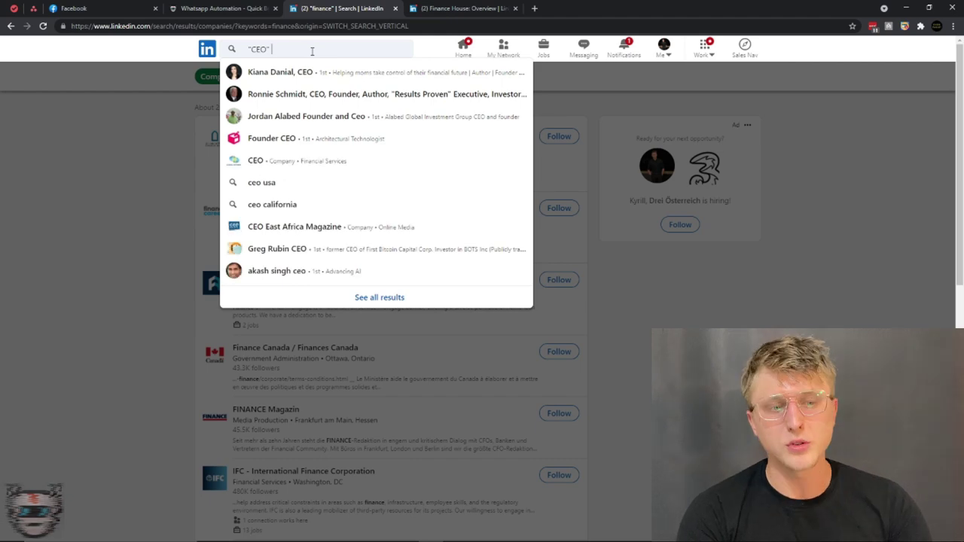
key(Return)
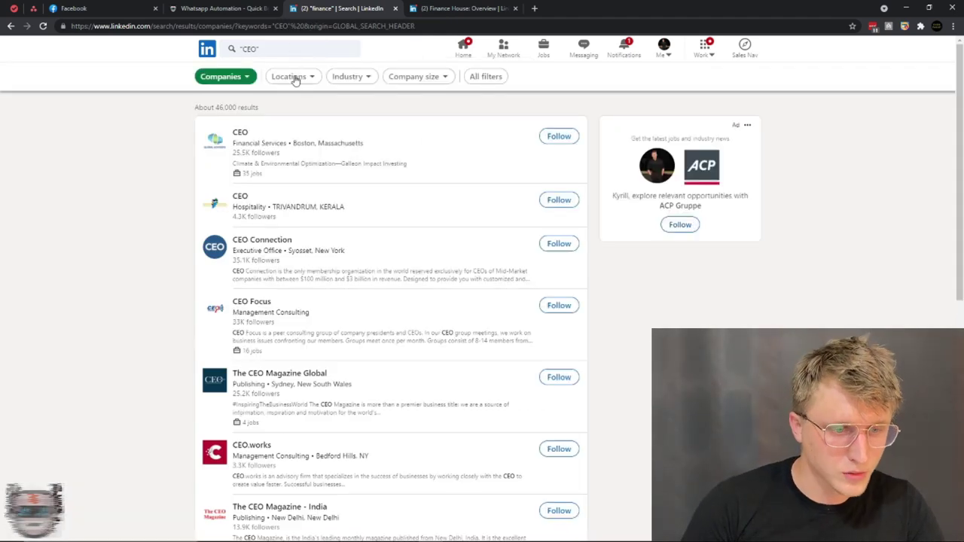
click(244, 79)
click(214, 116)
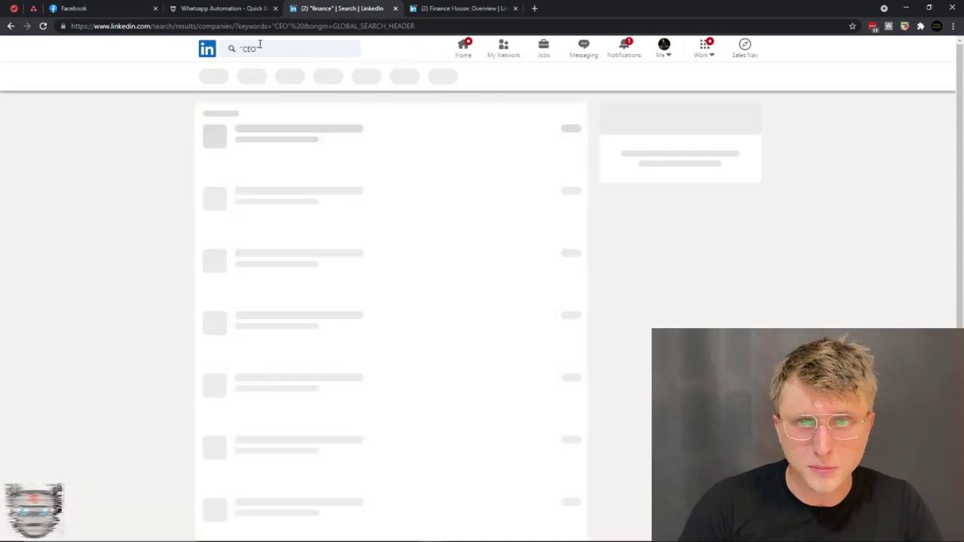
- Extend the people search to "CEO" OR "Founder" OR "Owner" and go over the query's terms
click(272, 48)
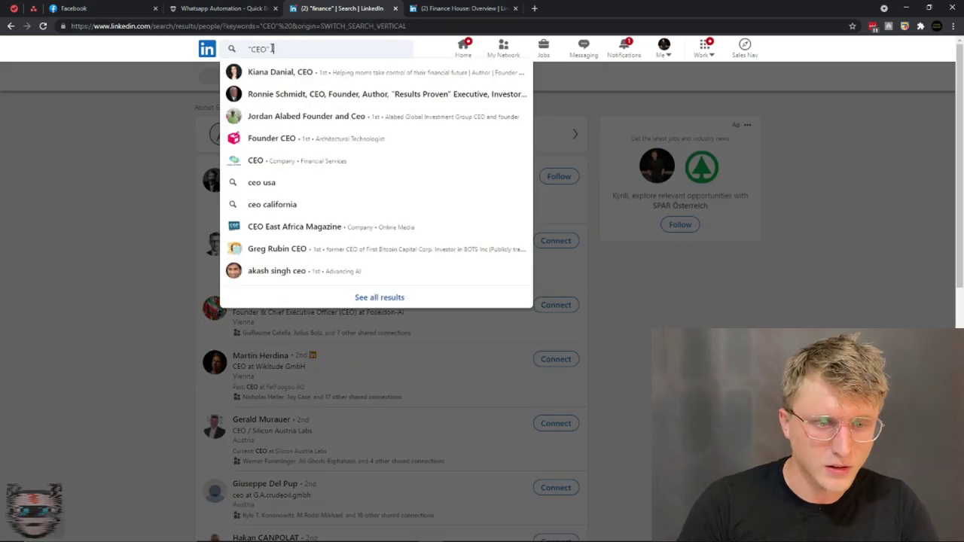
text(OR "Fou)
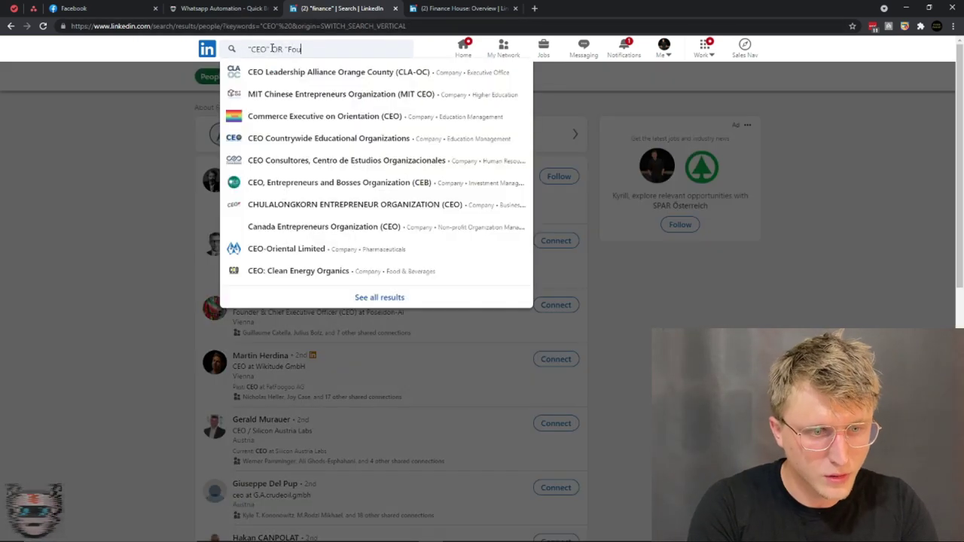
text(nder" OR)
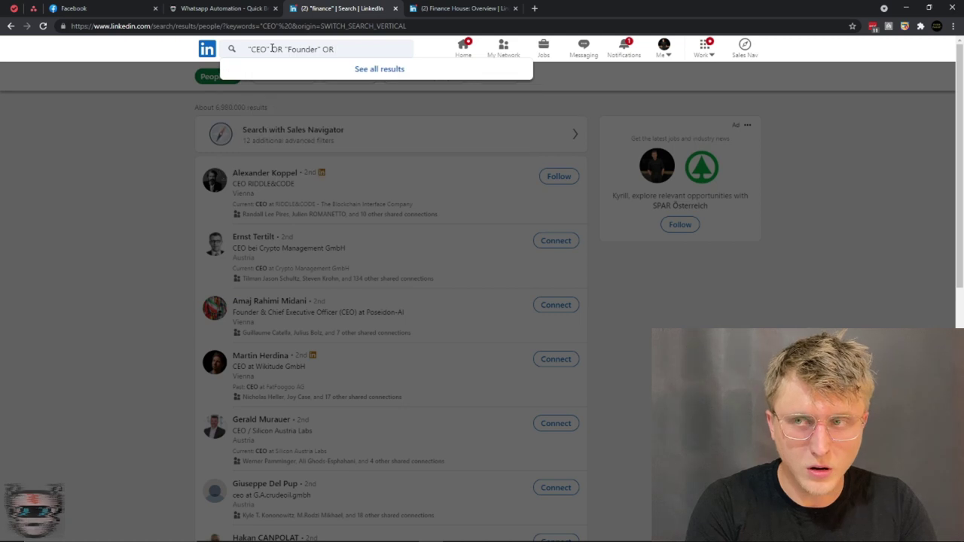
text( "Owne)
key(BackSpace)
key(BackSpace)
key(BackSpace)
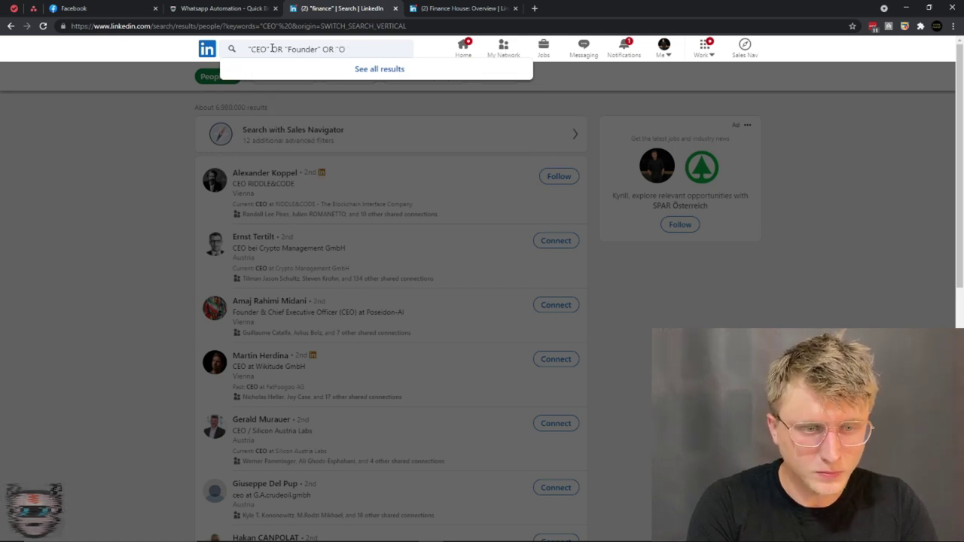
text(wner")
key(Return)
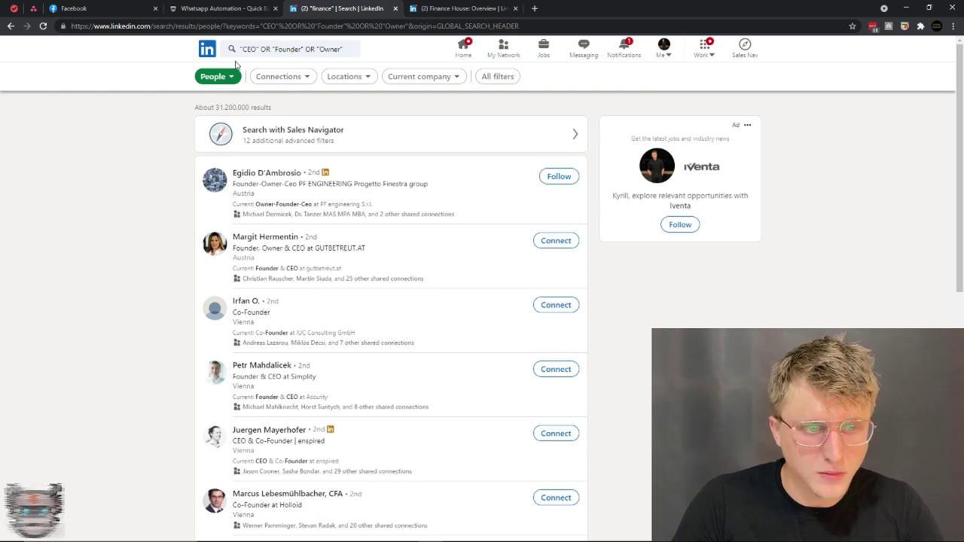
click(258, 50)
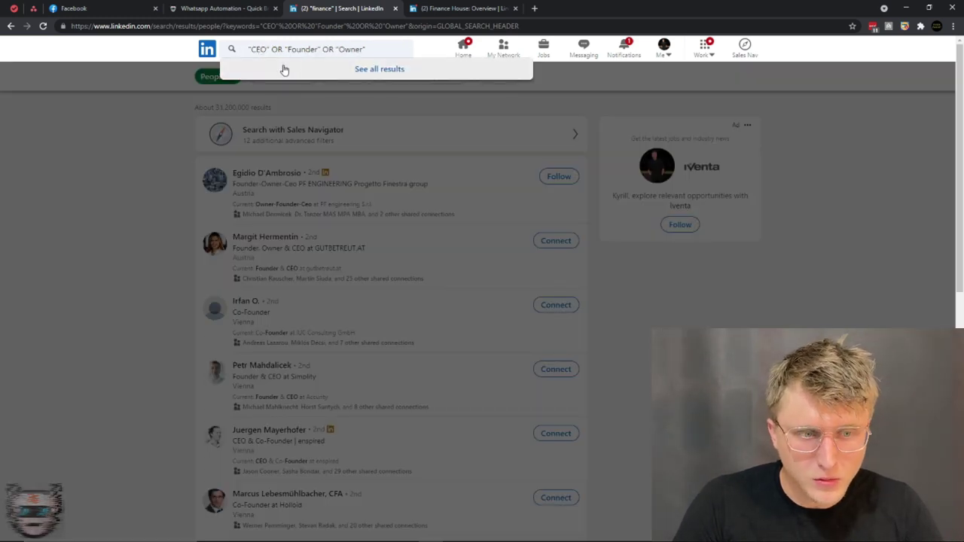
click(298, 49)
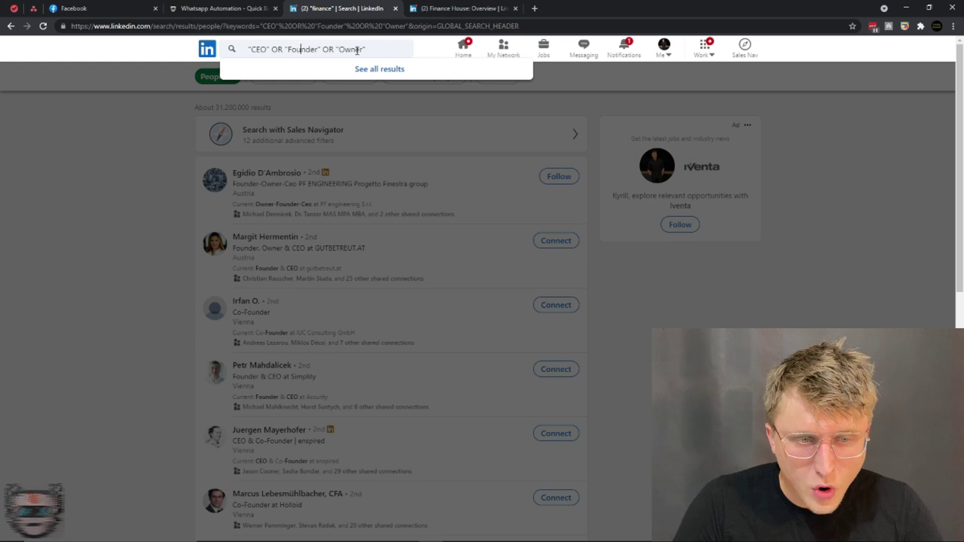
click(156, 123)
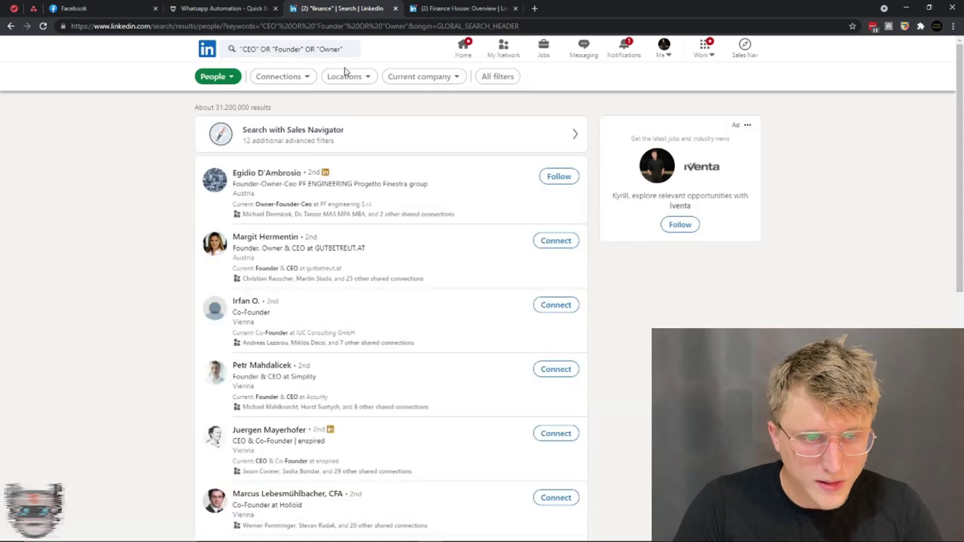
- Filter the people results by the Financial Services industry
click(497, 76)
scroll(734, 290, down, 3)
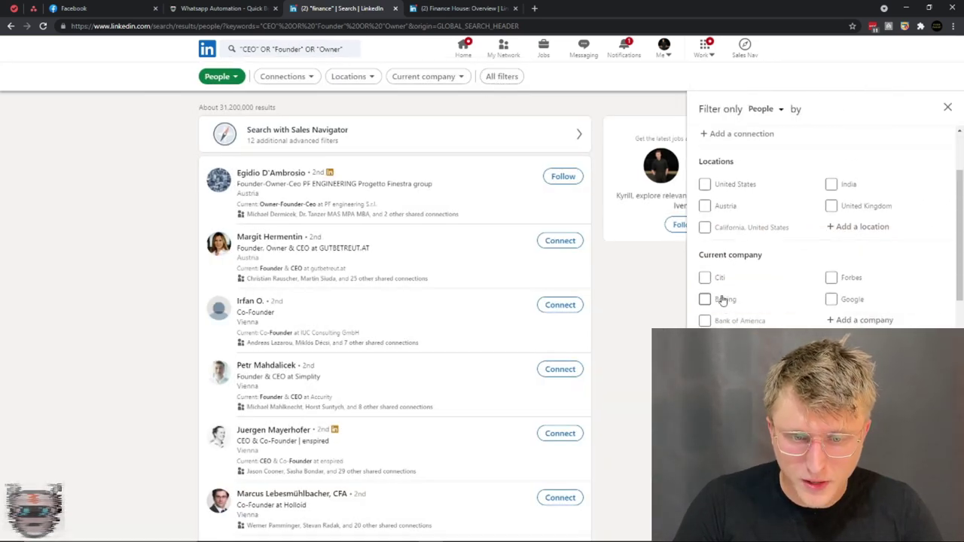
scroll(743, 244, down, 3)
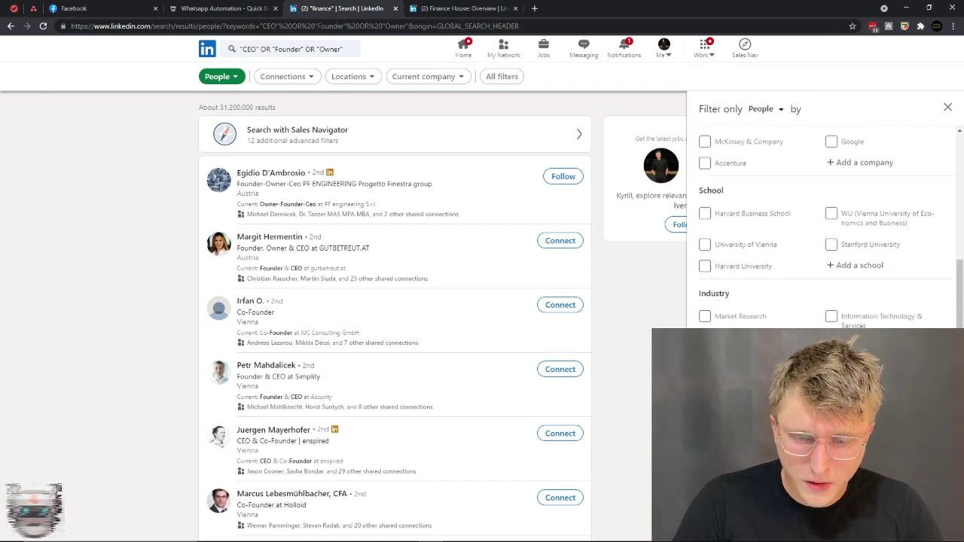
click(387, 67)
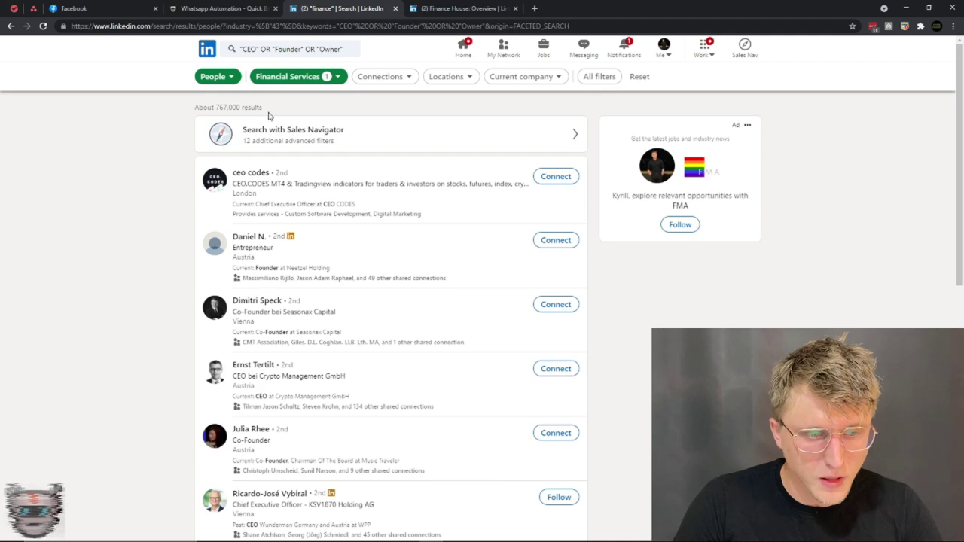
- Look through the filtered founders and CEOs, including their headlines, current companies and the number of result pages
scroll(286, 280, down, 5)
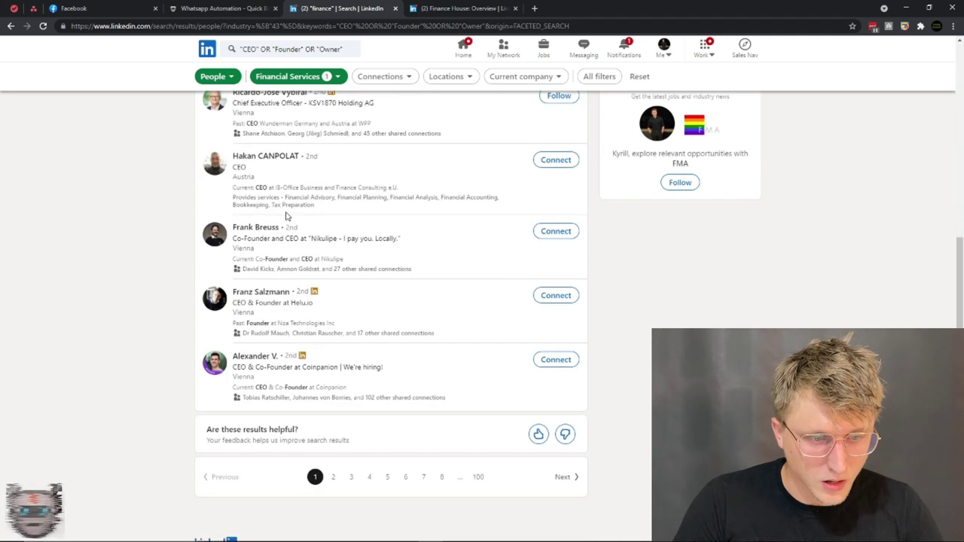
scroll(288, 188, up, 3)
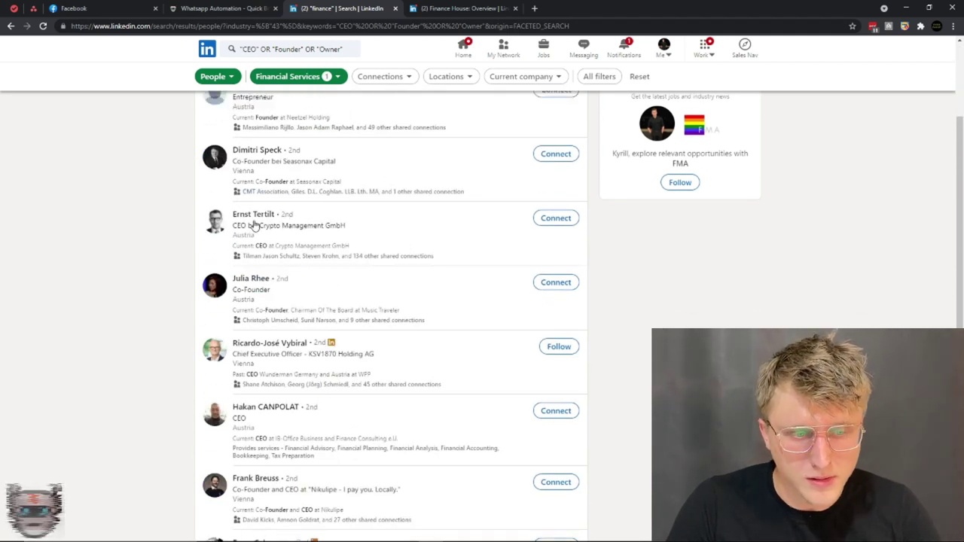
scroll(254, 225, up, 1)
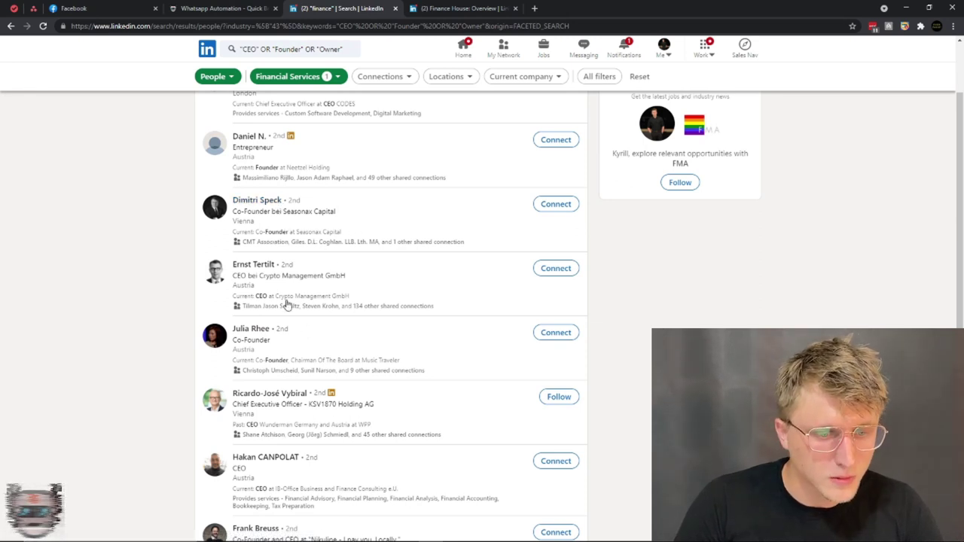
scroll(263, 287, down, 2)
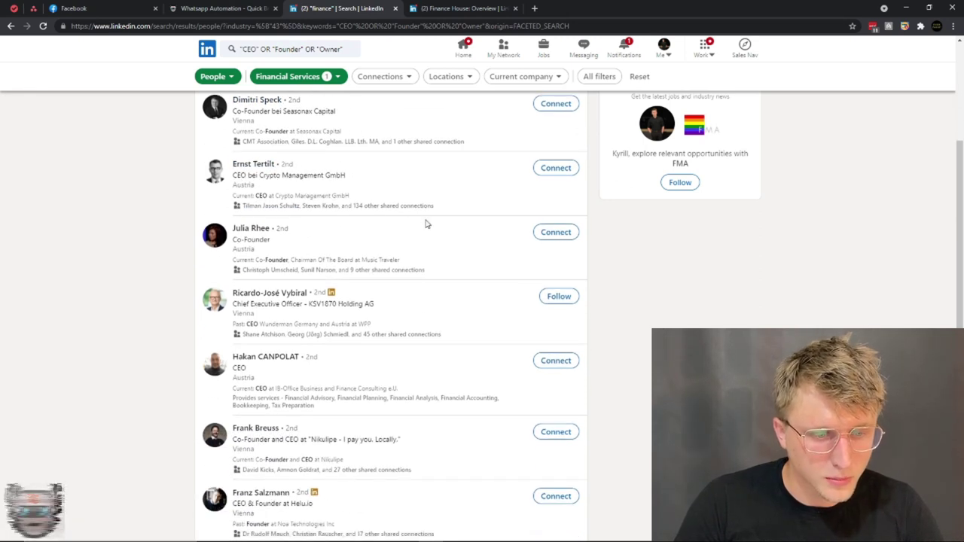
scroll(317, 290, up, 3)
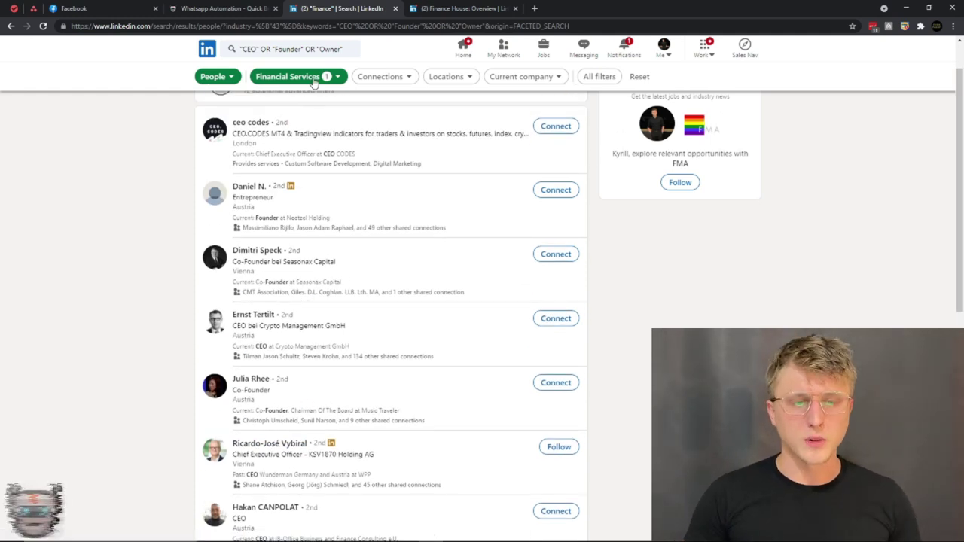
scroll(314, 82, up, 1)
scroll(360, 156, down, 6)
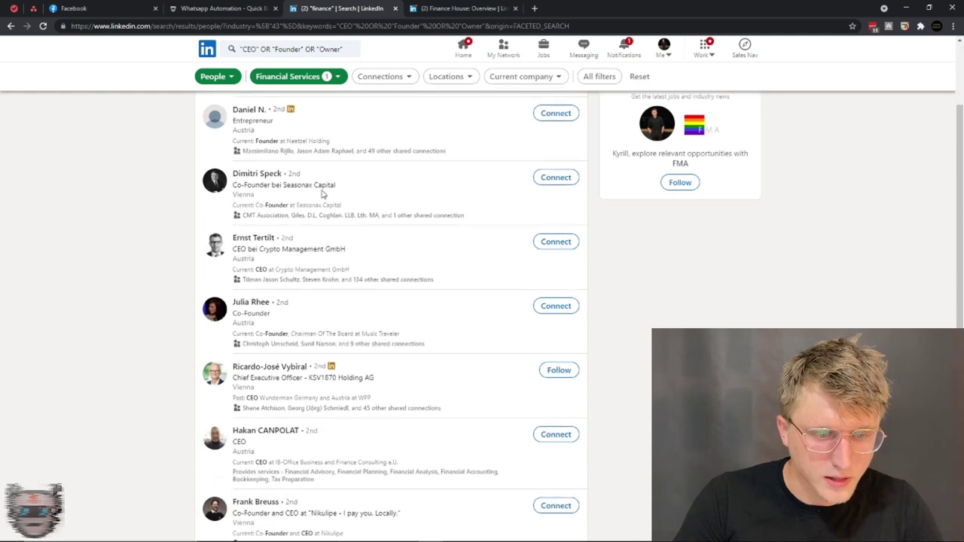
scroll(332, 229, down, 1)
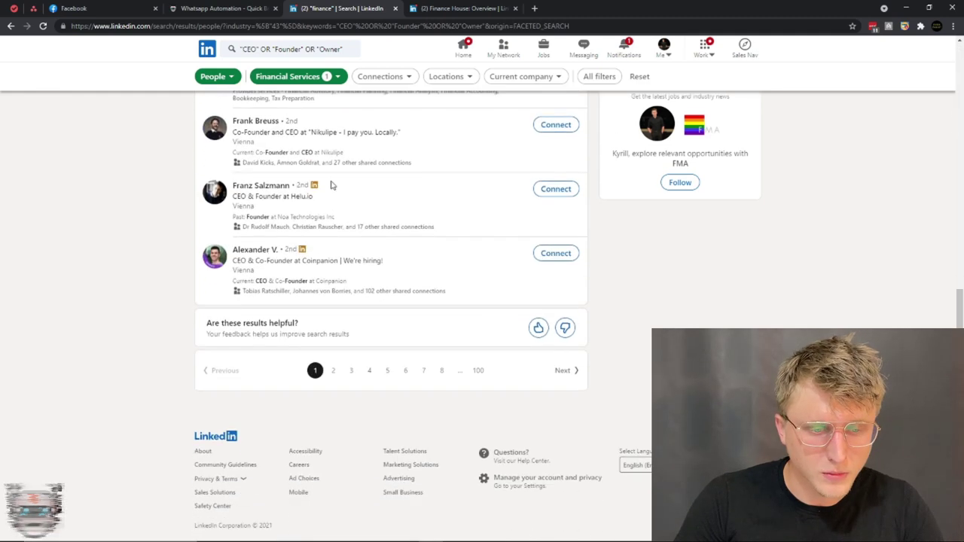
right_click(480, 370)
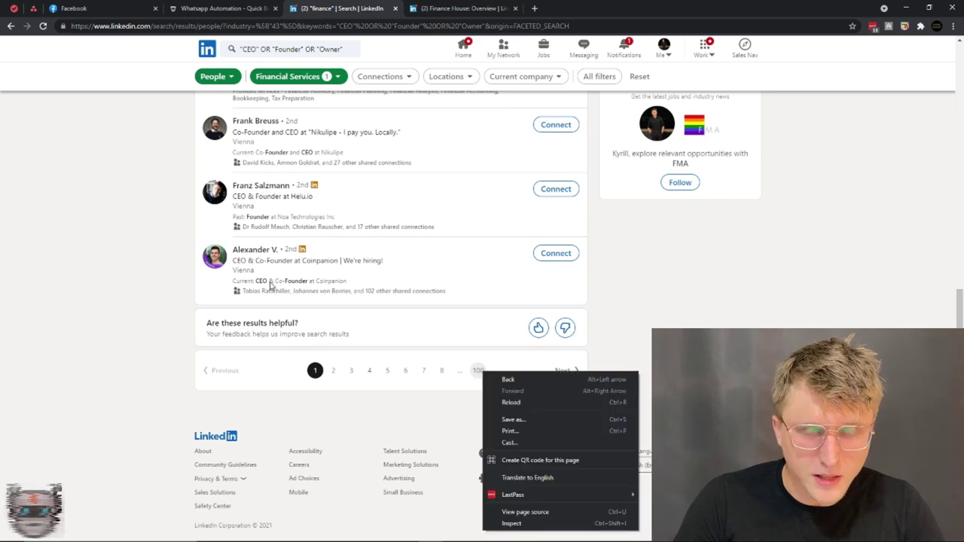
click(179, 264)
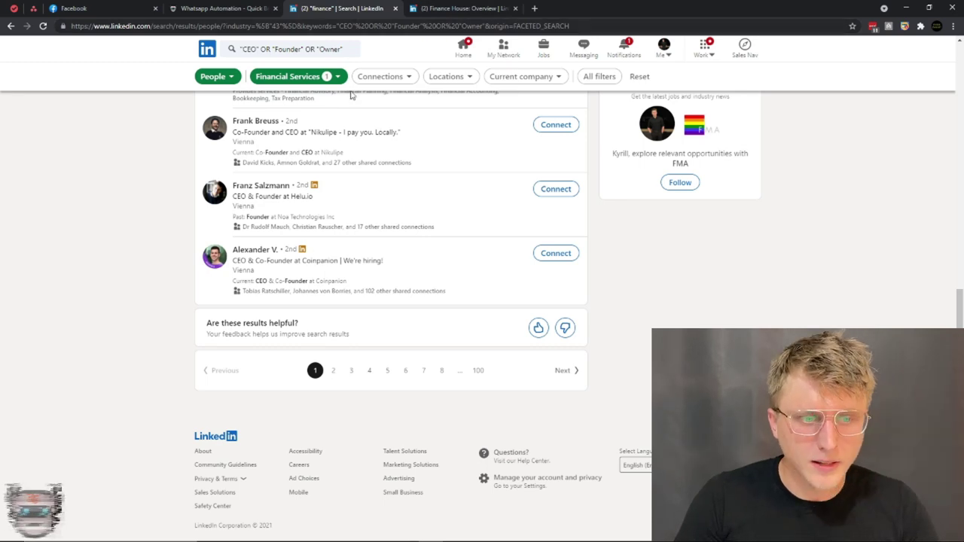
scroll(389, 304, up, 7)
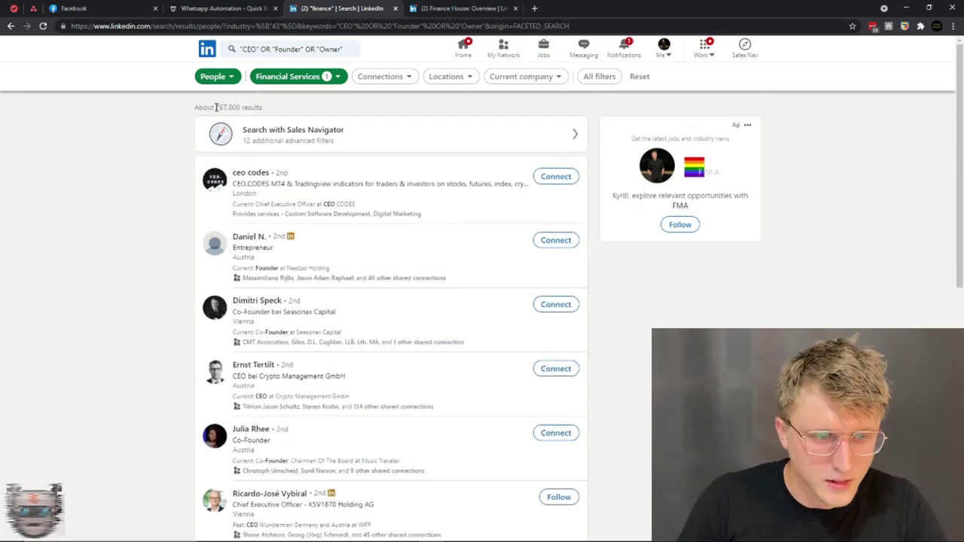
- Examine the total result count against the search terms, and review the list and its page range once more
drag(216, 107, 229, 106)
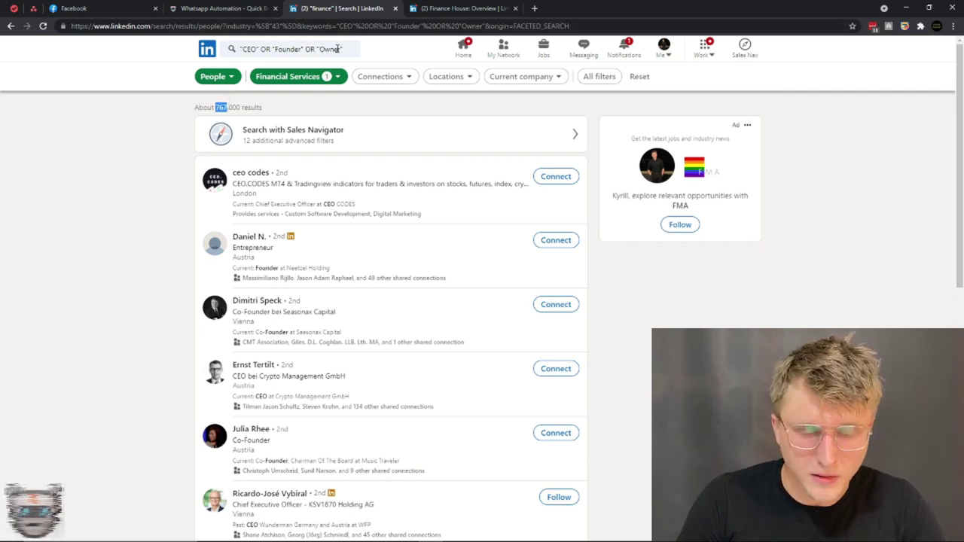
click(97, 136)
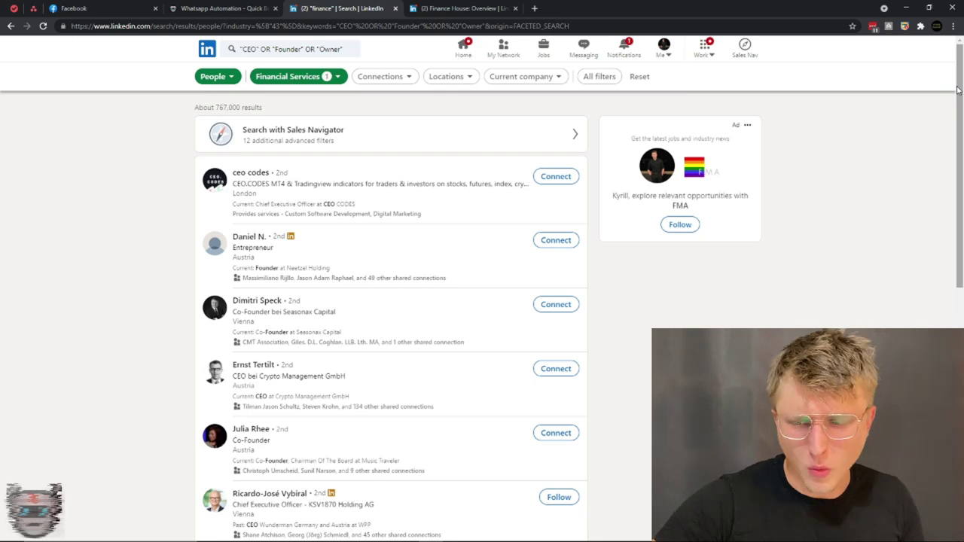
scroll(477, 484, down, 10)
scroll(389, 340, up, 10)
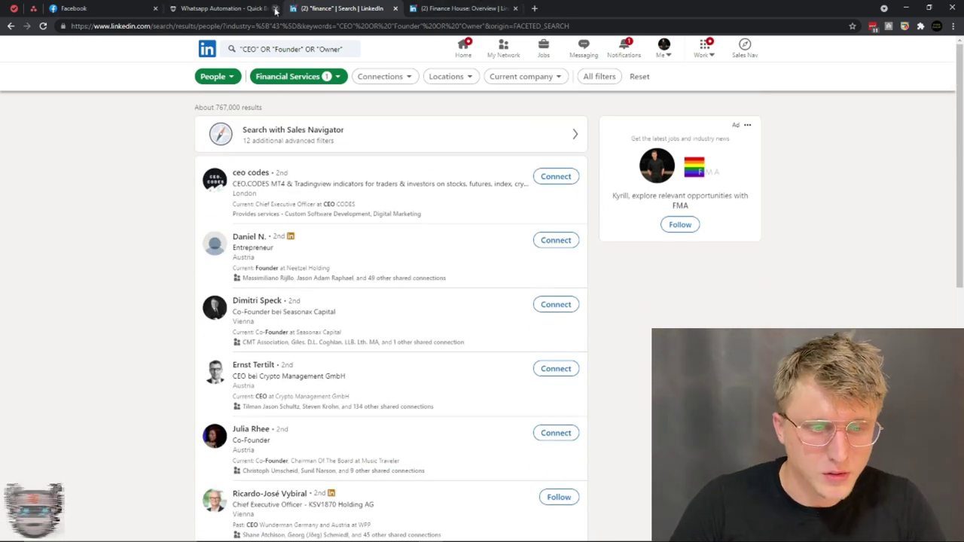
click(345, 46)
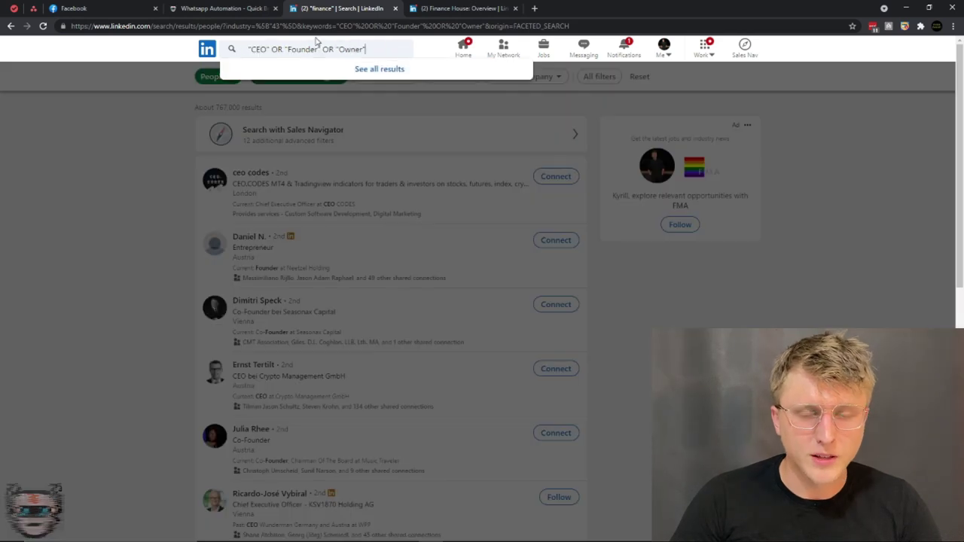
click(130, 176)
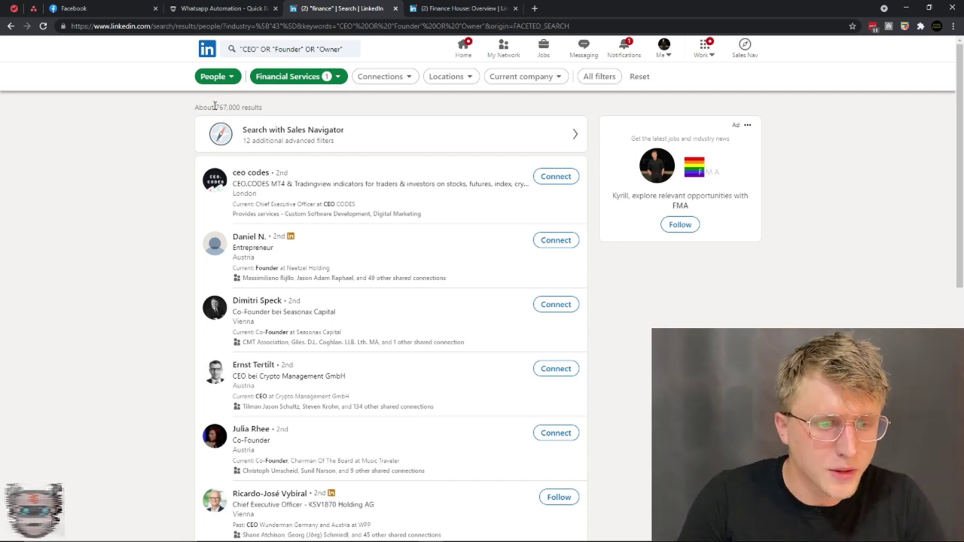
drag(214, 106, 225, 106)
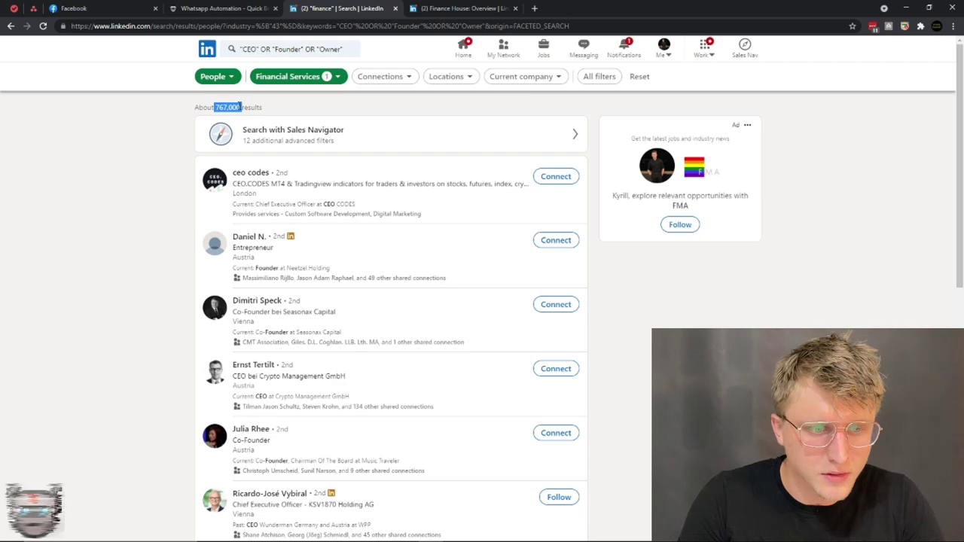
click(238, 107)
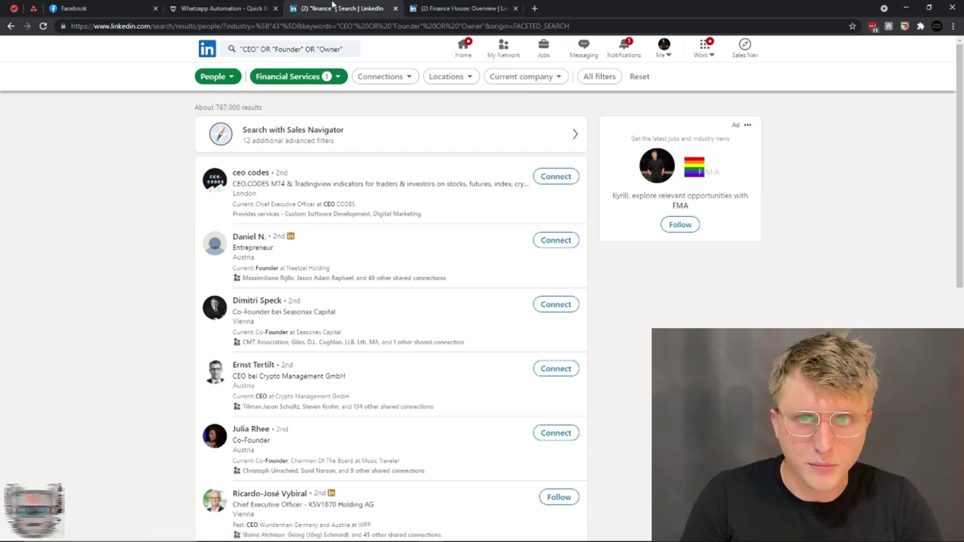
scroll(302, 278, down, 10)
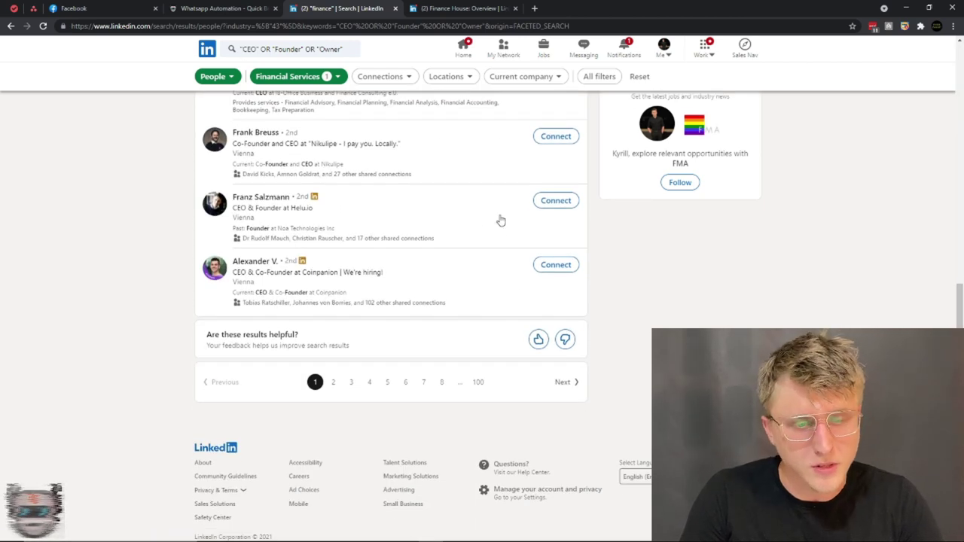
scroll(342, 222, up, 3)
scroll(342, 226, up, 5)
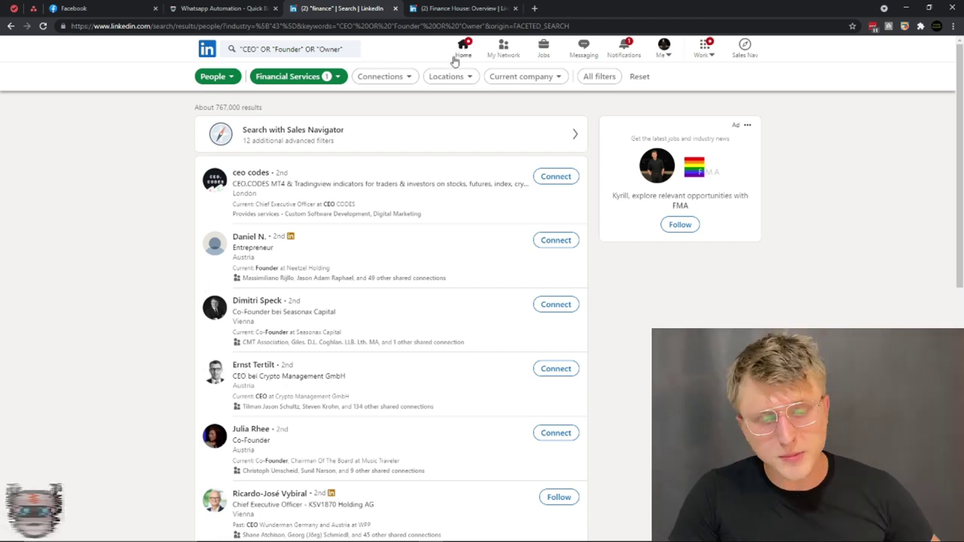
- Narrow the founder and CEO results to people located in the United States
scroll(479, 434, down, 4)
scroll(478, 433, down, 1)
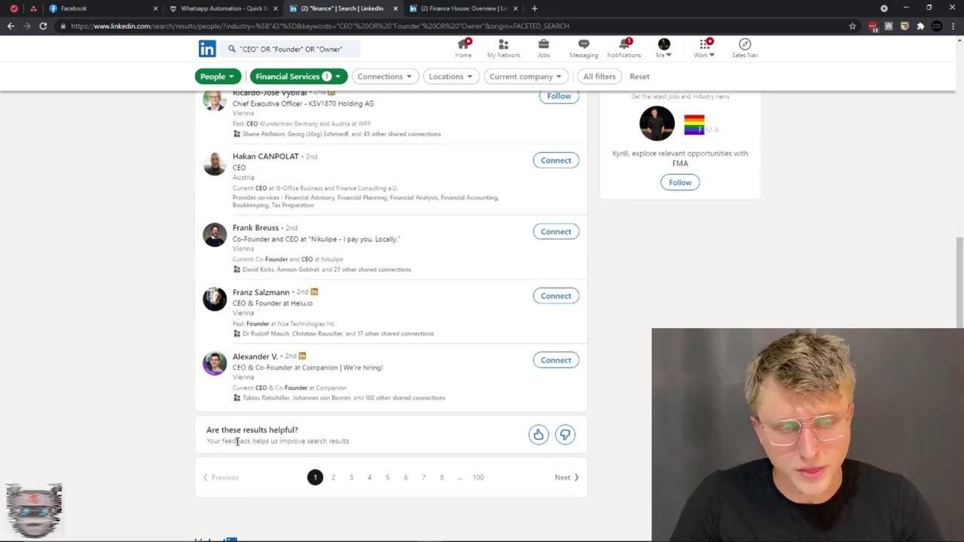
scroll(256, 443, up, 5)
scroll(239, 442, up, 1)
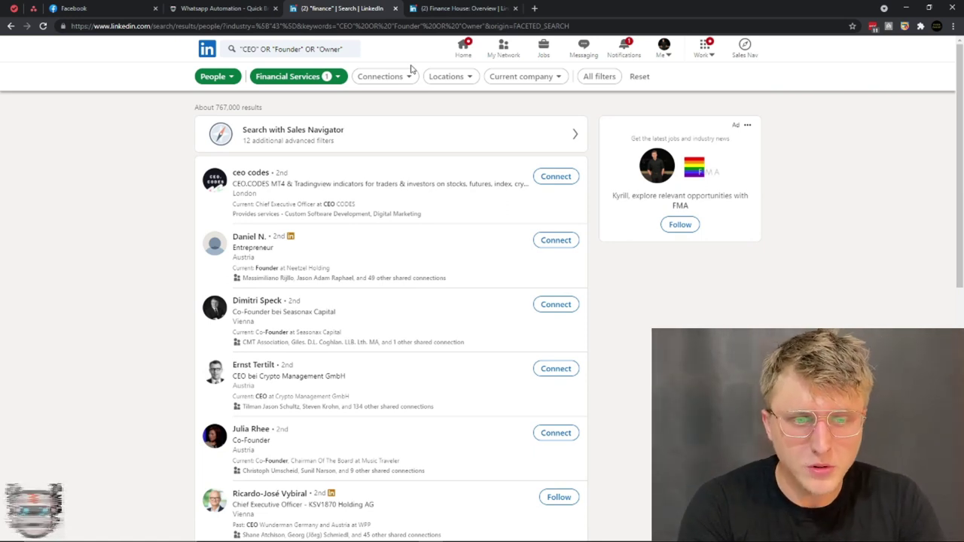
click(460, 78)
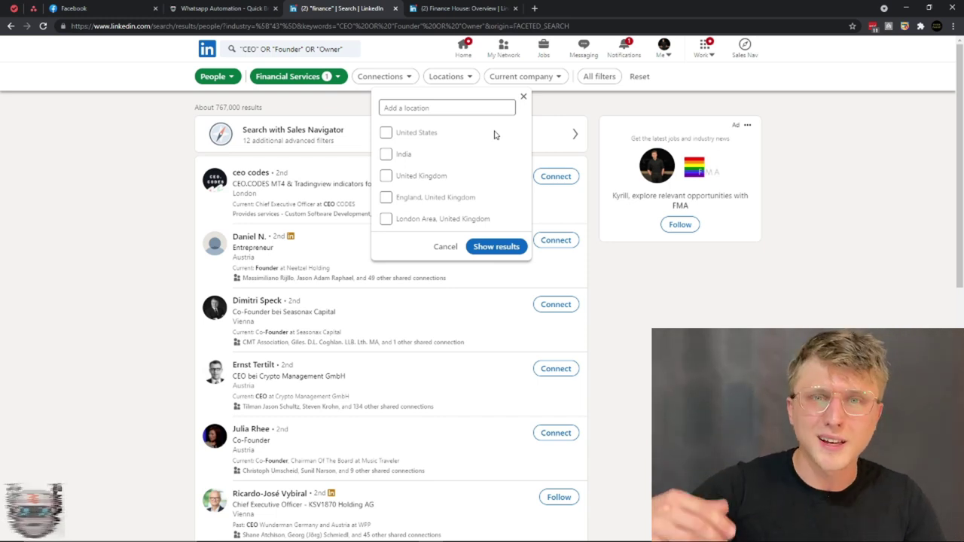
click(407, 134)
click(495, 246)
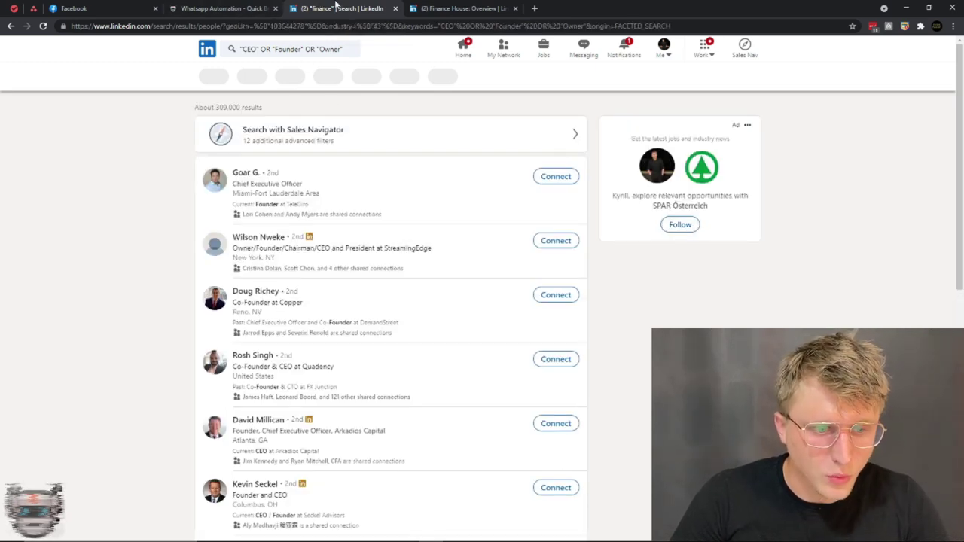
- Look over the filtered list and open the first listed person's profile in a new tab
scroll(379, 303, down, 4)
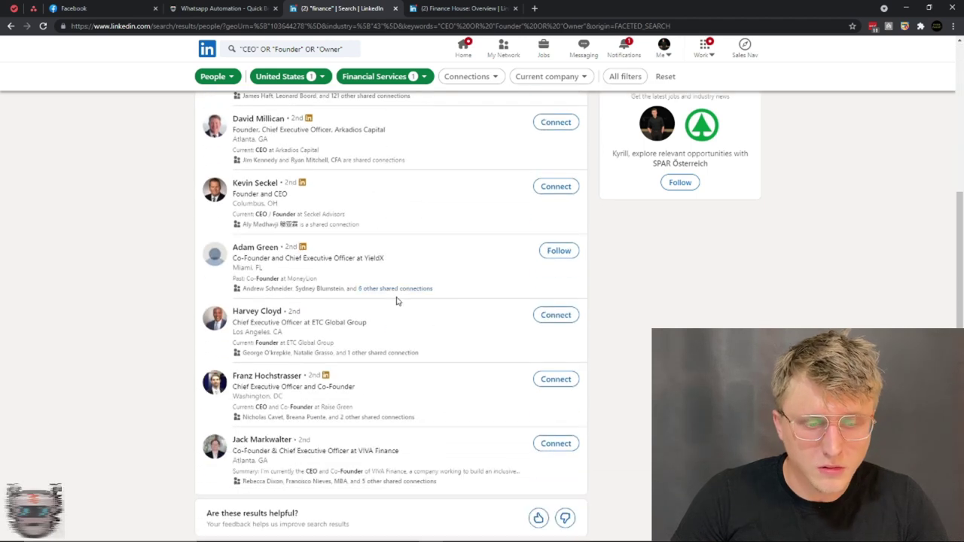
scroll(456, 344, up, 4)
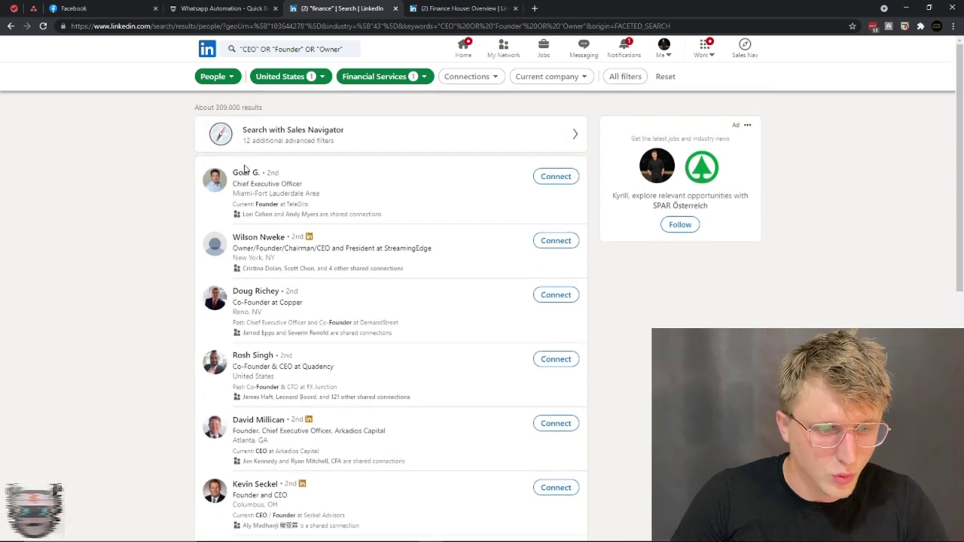
right_click(247, 175)
click(277, 181)
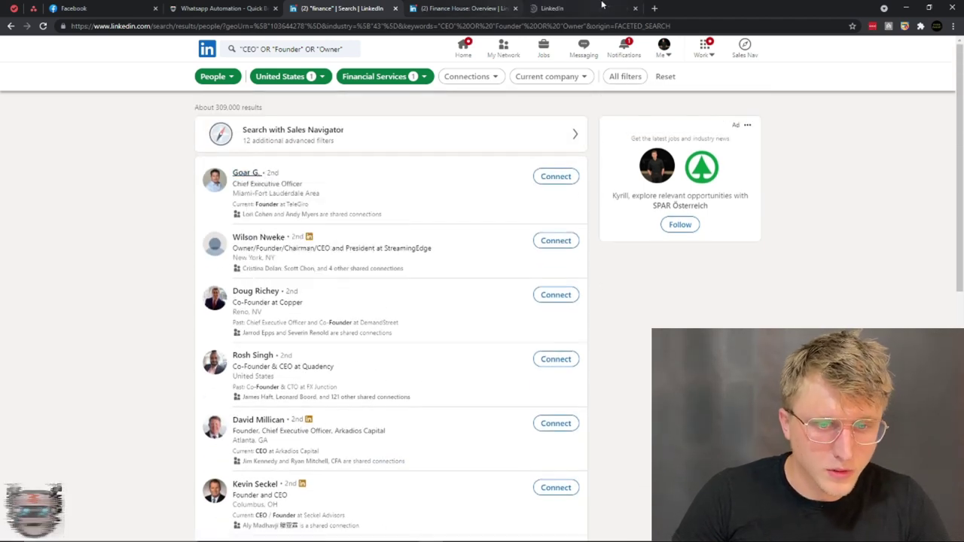
click(558, 8)
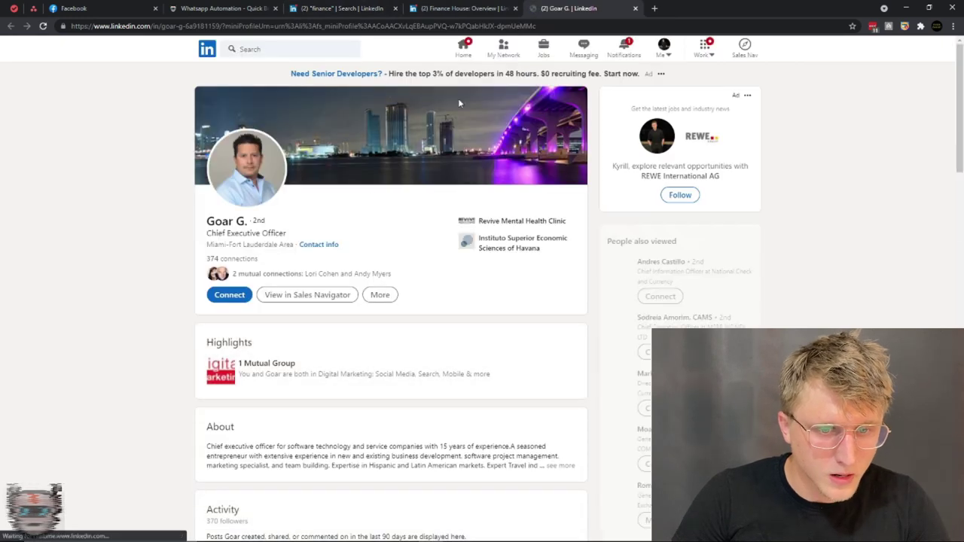
- View the profile's additional actions, and check the invitation options for the second search result without sending anything
click(380, 296)
click(538, 305)
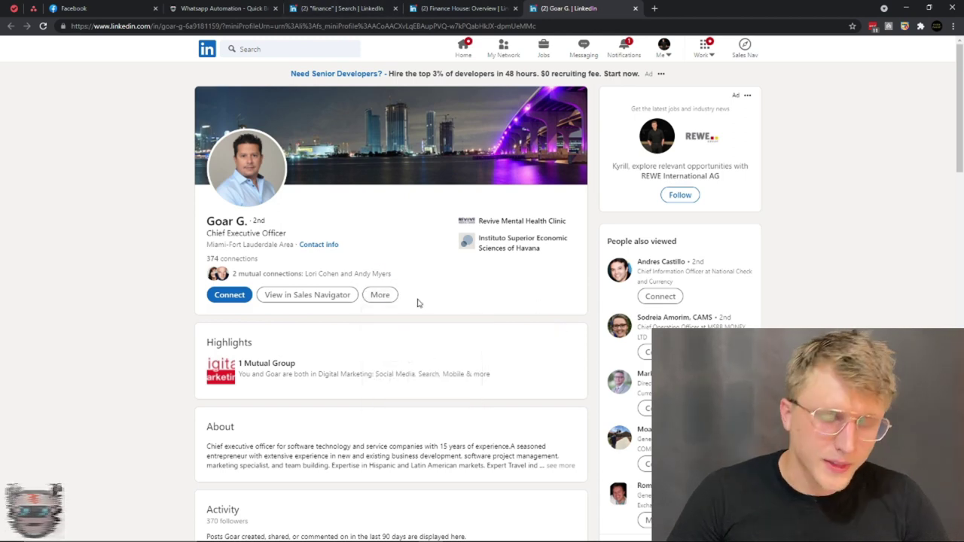
click(378, 294)
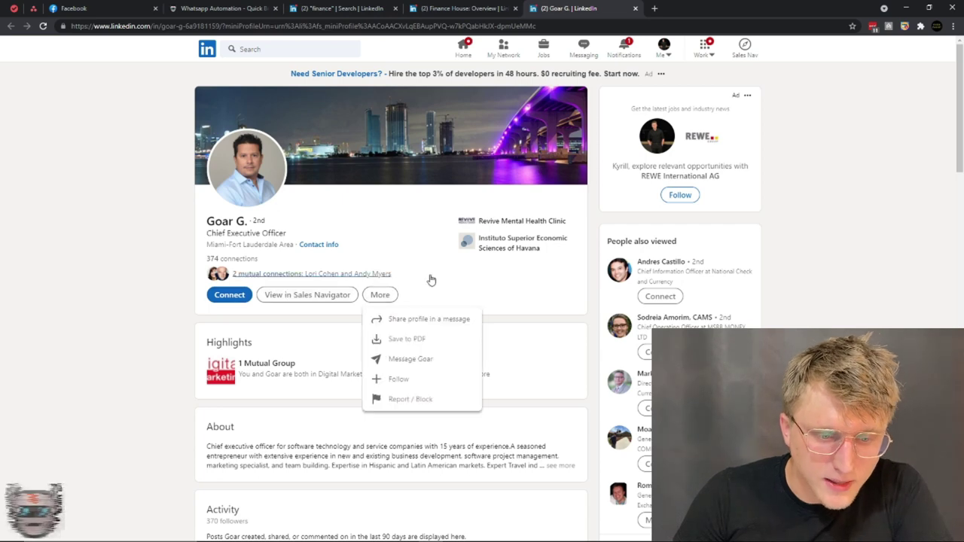
click(428, 295)
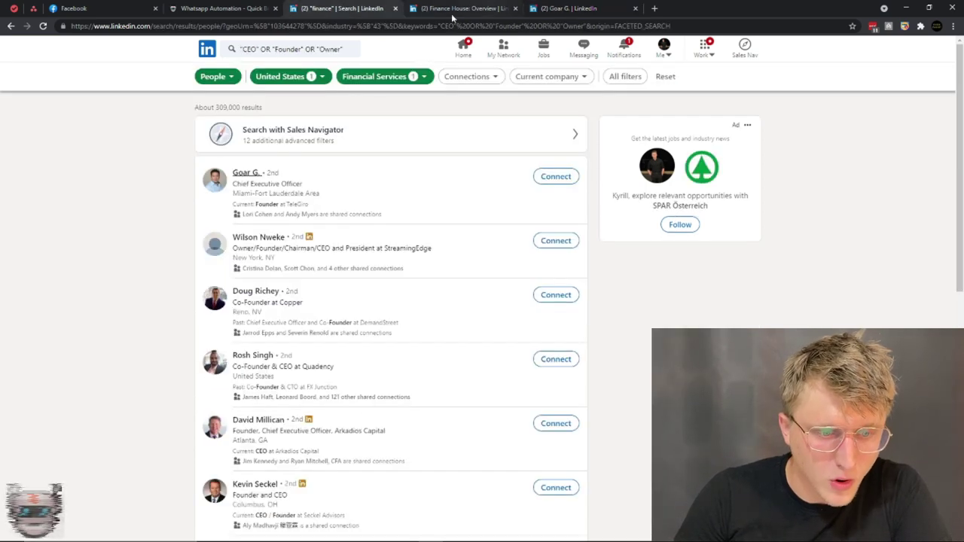
click(563, 241)
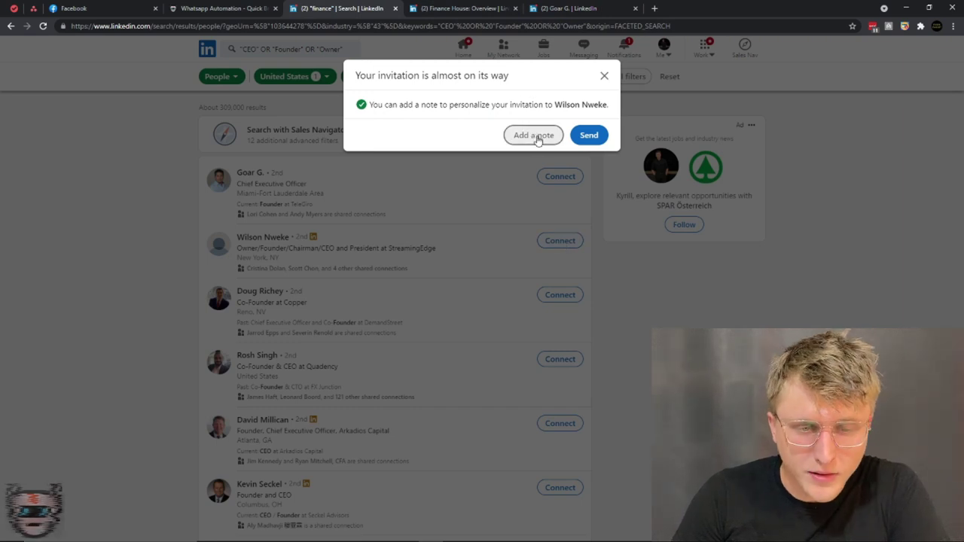
click(603, 77)
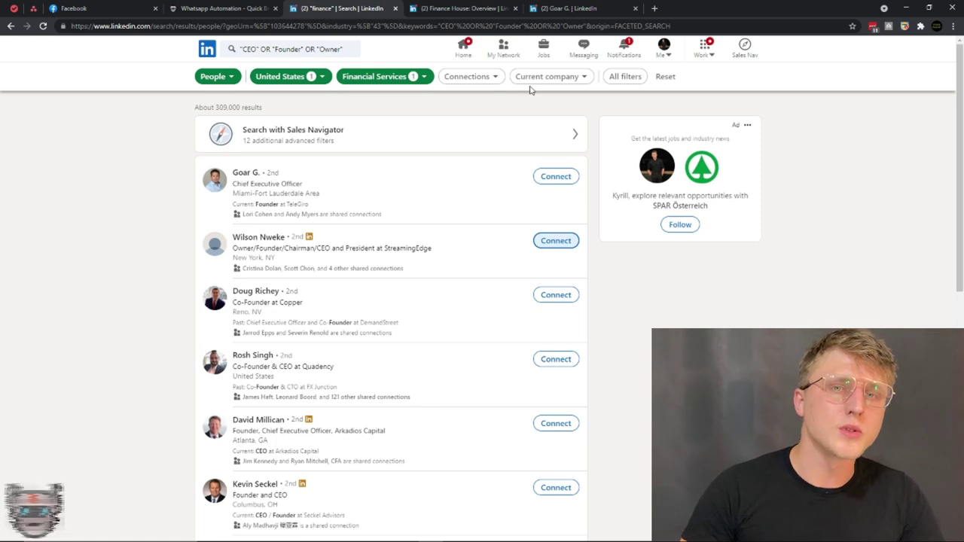
- Open the first result's profile in another new tab and review it from experience down to skills and interests
click(224, 187)
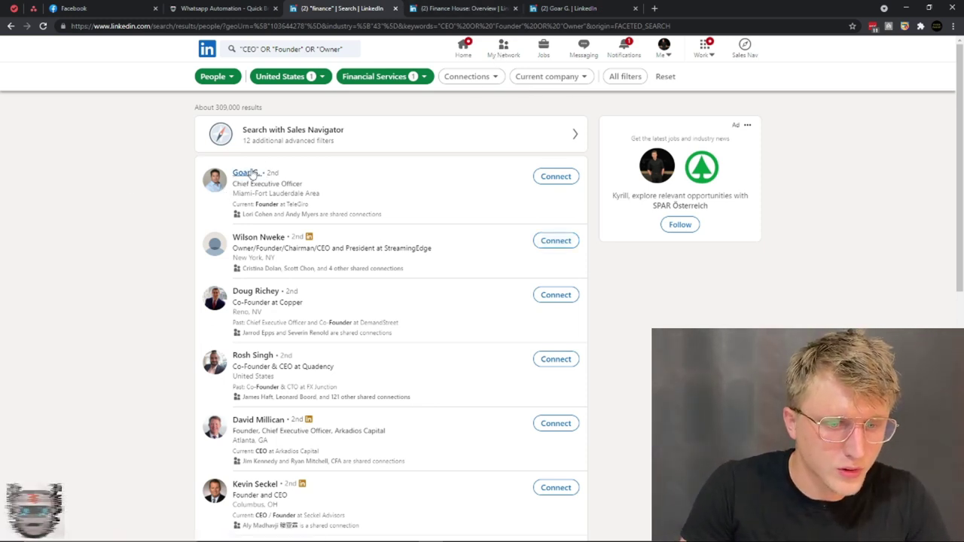
right_click(252, 173)
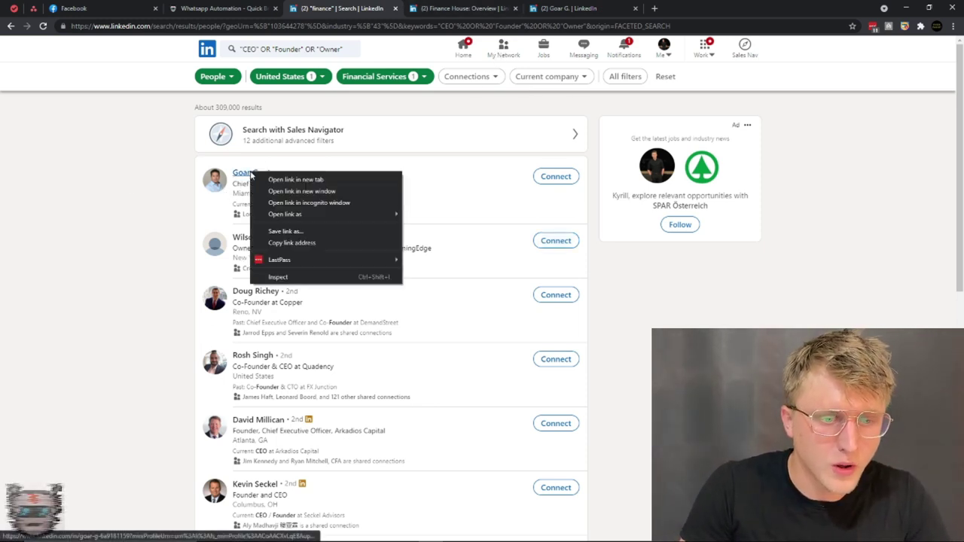
click(153, 140)
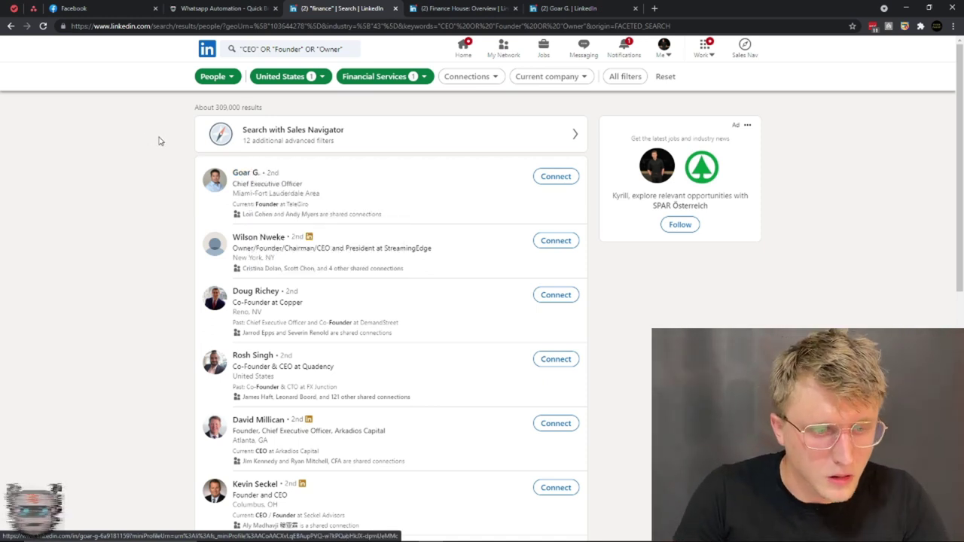
right_click(246, 178)
click(286, 186)
click(703, 9)
scroll(361, 211, down, 5)
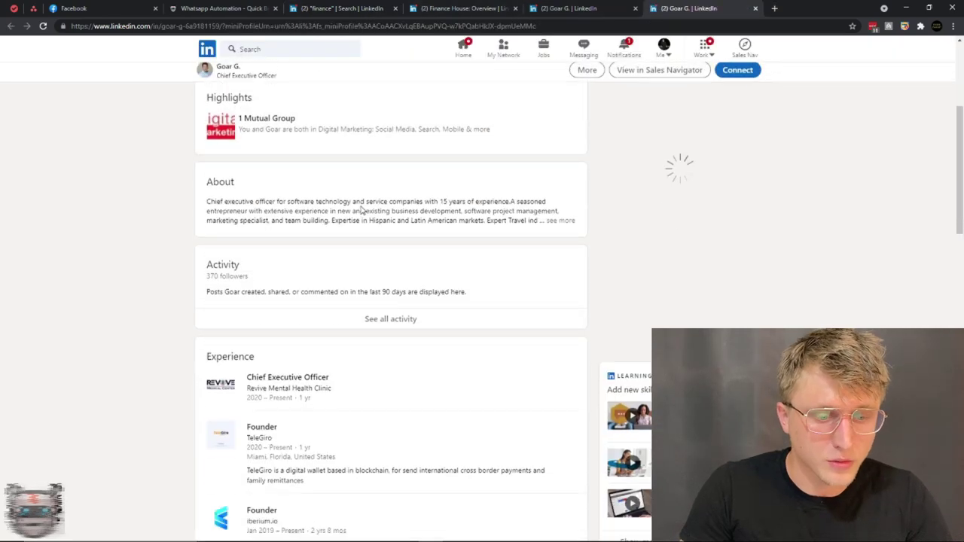
scroll(361, 211, down, 14)
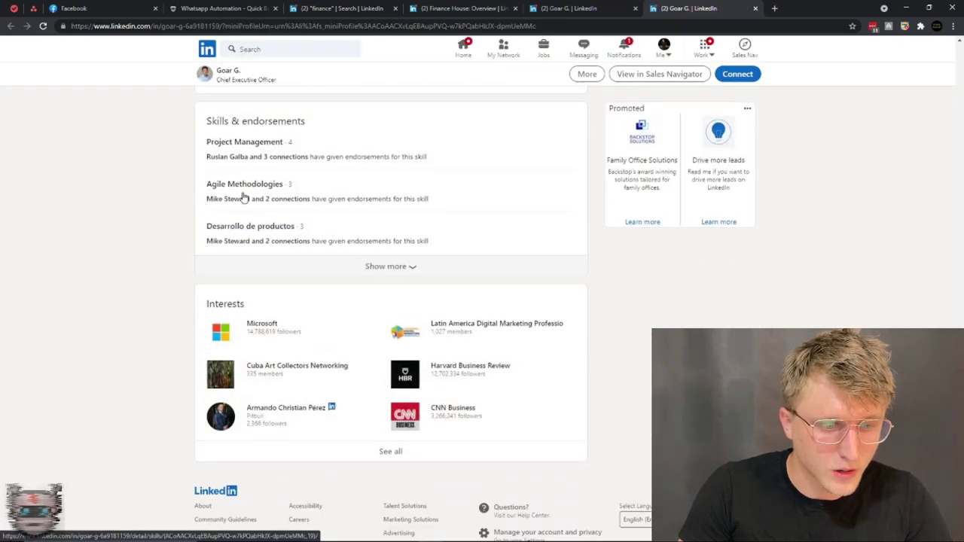
scroll(248, 196, up, 20)
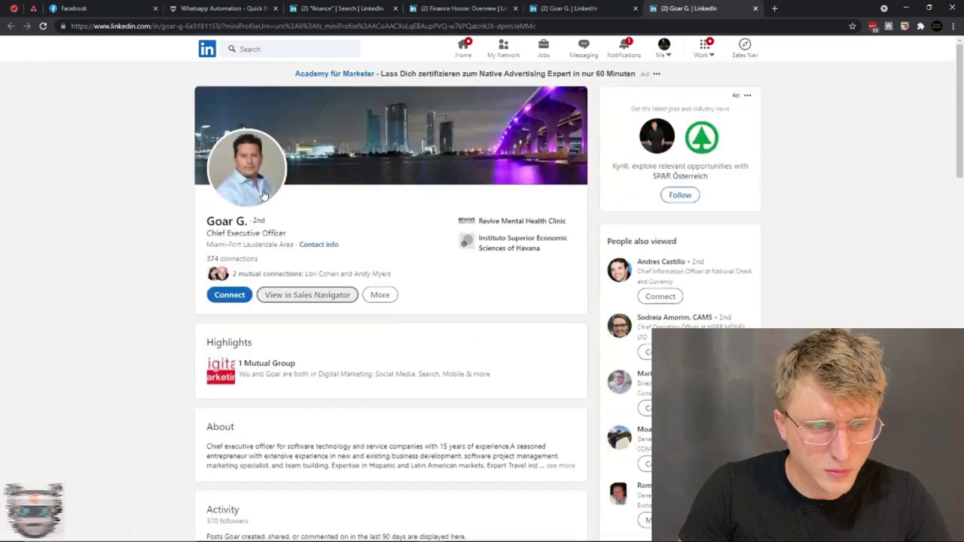
- Start a connection invitation with a personal note that opens with "Hey" and the contact's first name
click(229, 295)
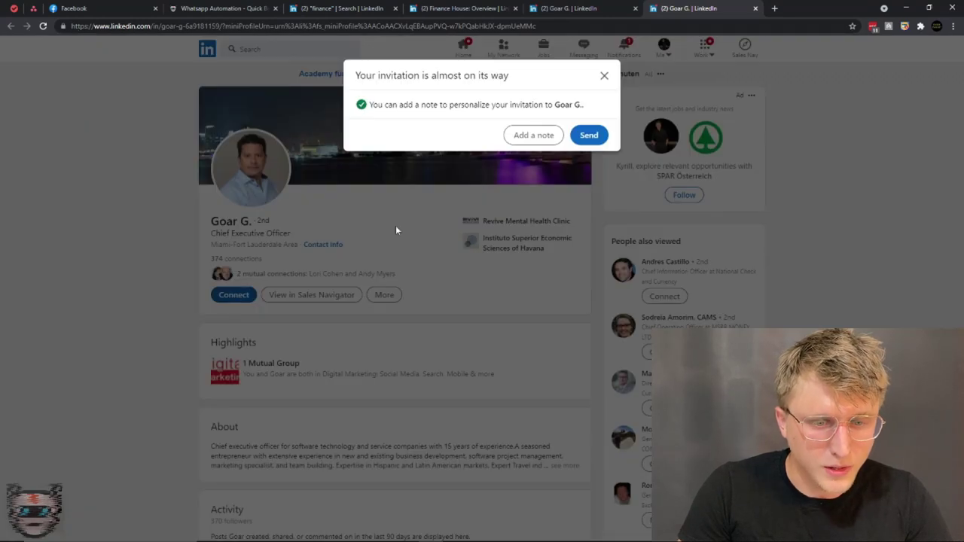
click(530, 136)
text(H)
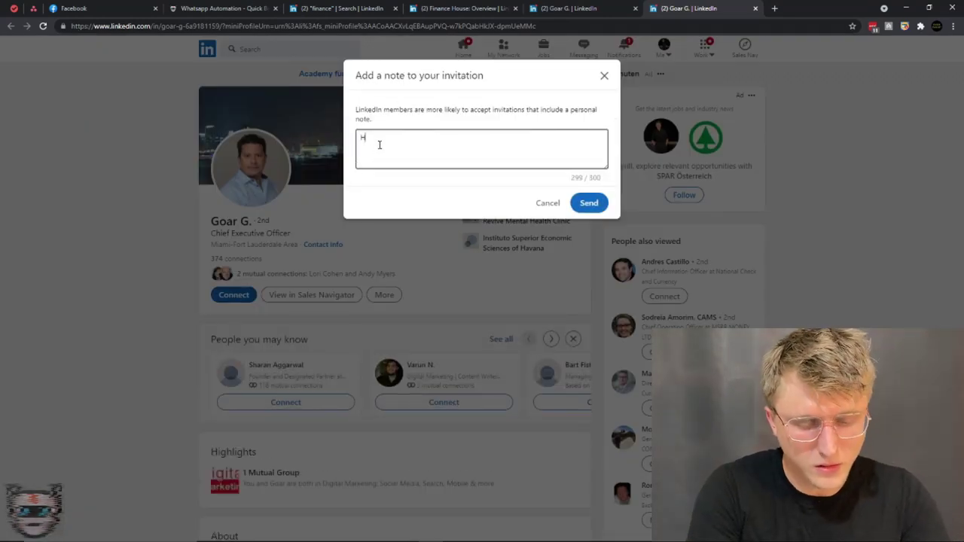
text(ey Goar,)
key(Return)
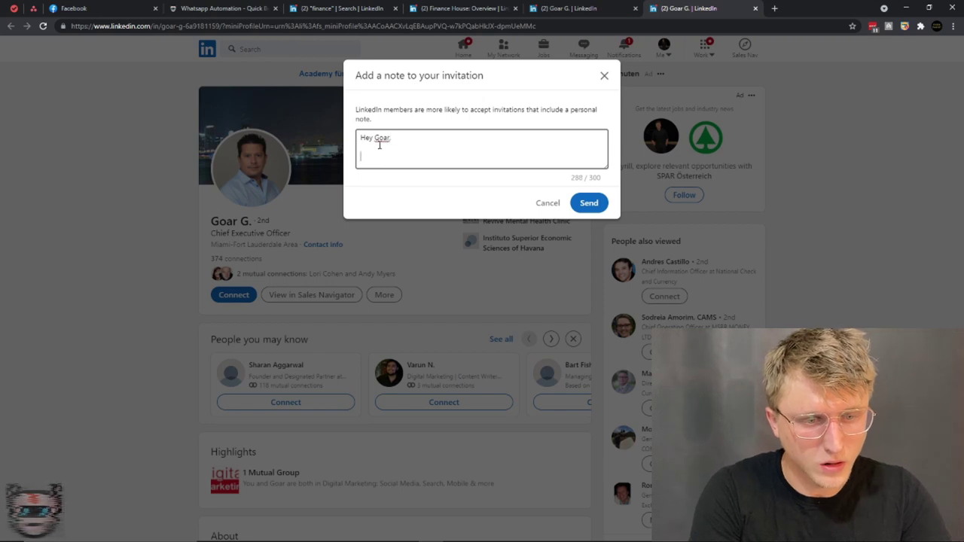
- Continue the invitation note with the line "Would love to connect with you!"
text(WOuld)
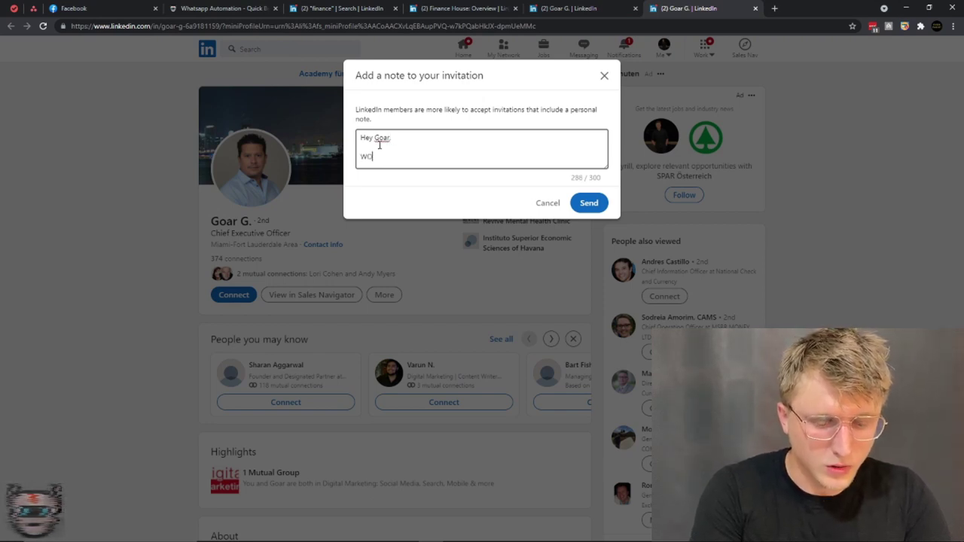
key(BackSpace)
key(BackSpace)
key(BackSpace)
key(BackSpace)
key(BackSpace)
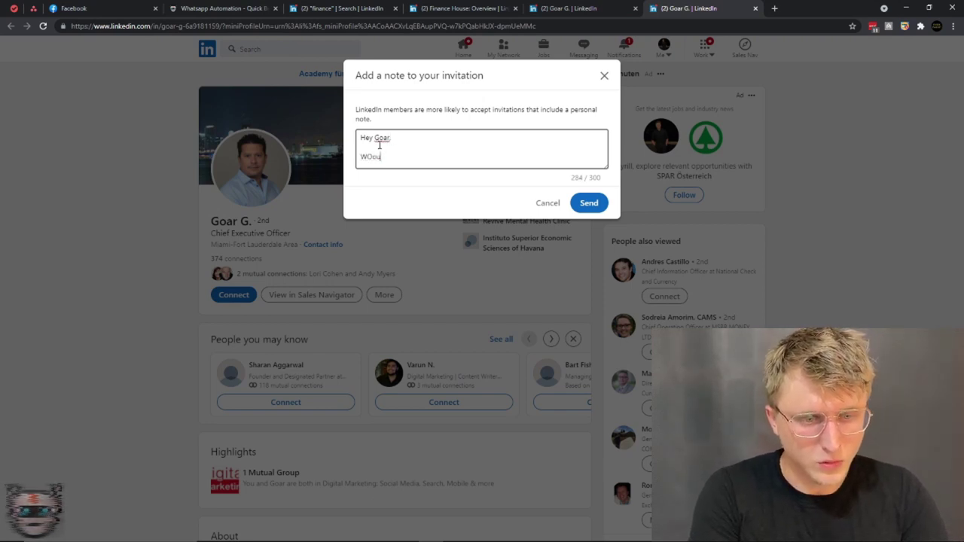
text(ould )
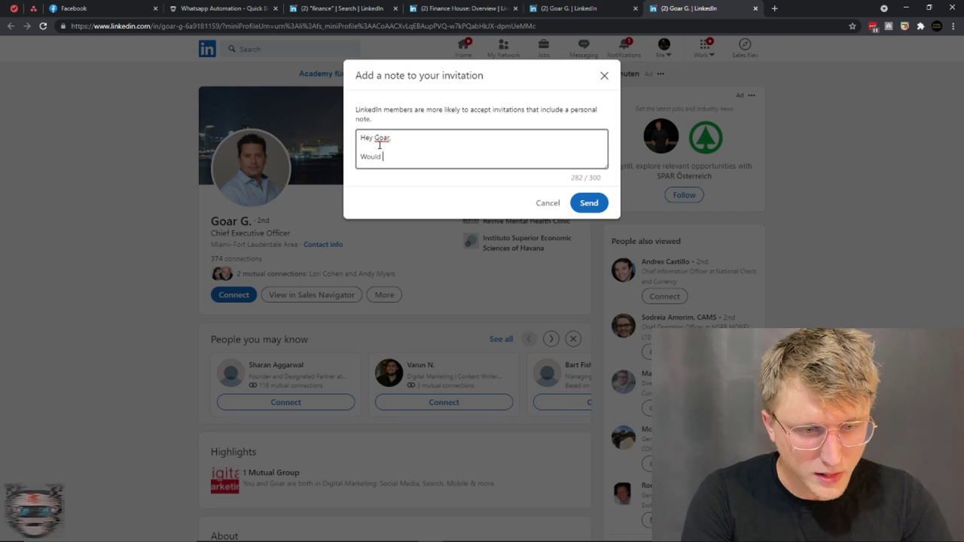
text( ove to connect in)
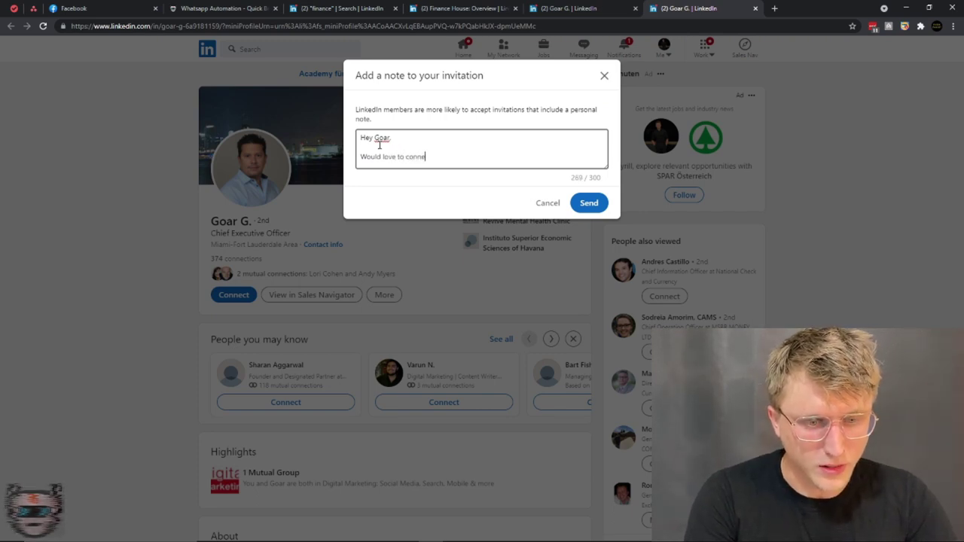
key(BackSpace)
key(BackSpace)
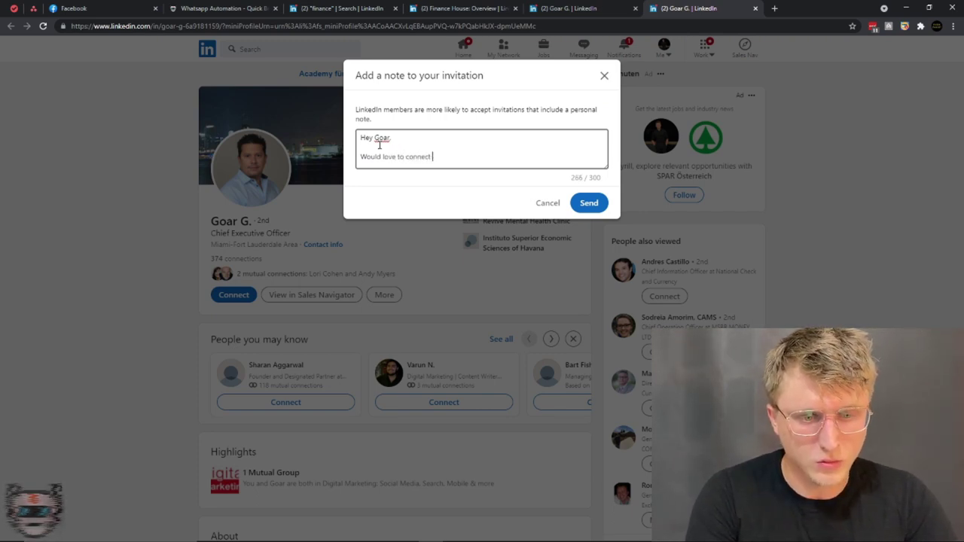
text(with you!)
- Add a separate paragraph to the note: "Our team helps financial service companies 10x their deal flow in less than 90 days."
key(Return)
key(Return)
key(Return)
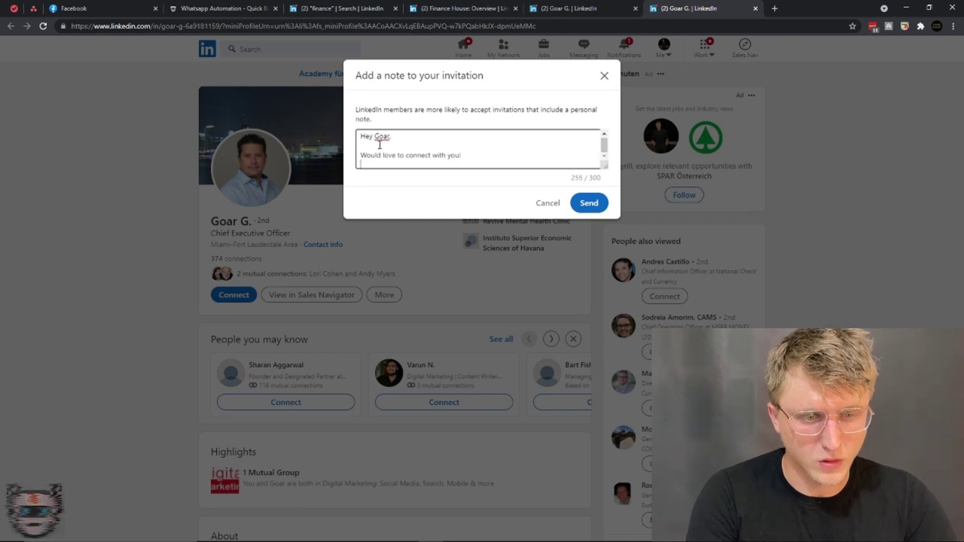
text(Our team hel)
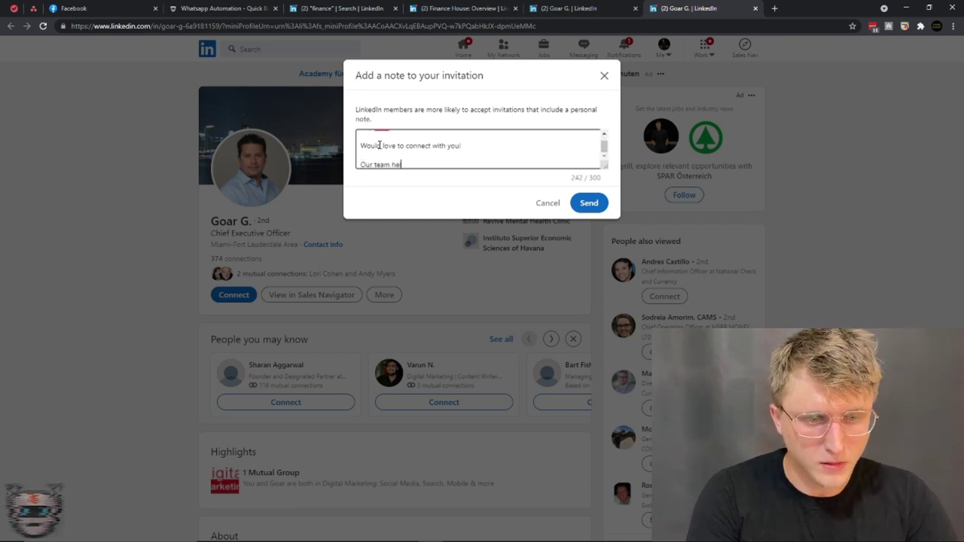
text(ps financial)
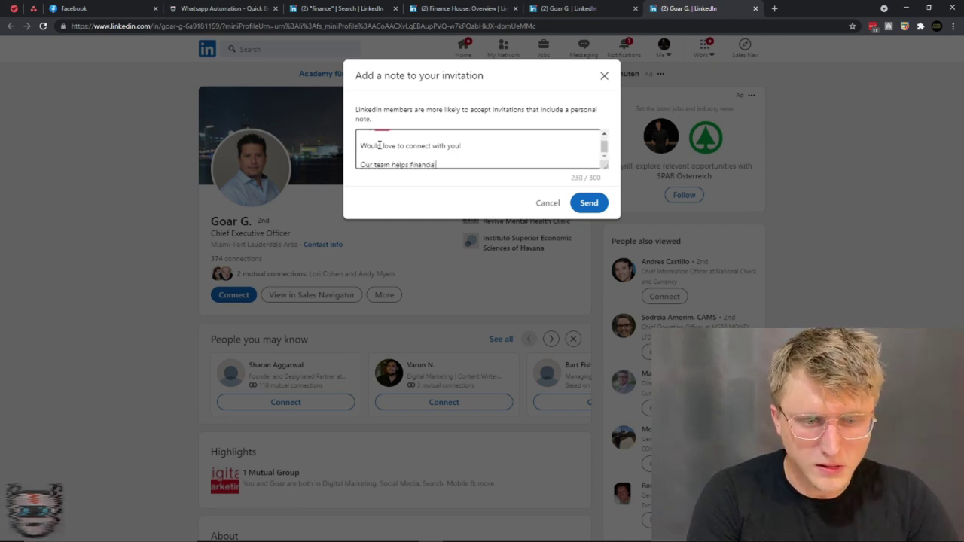
text( service comp)
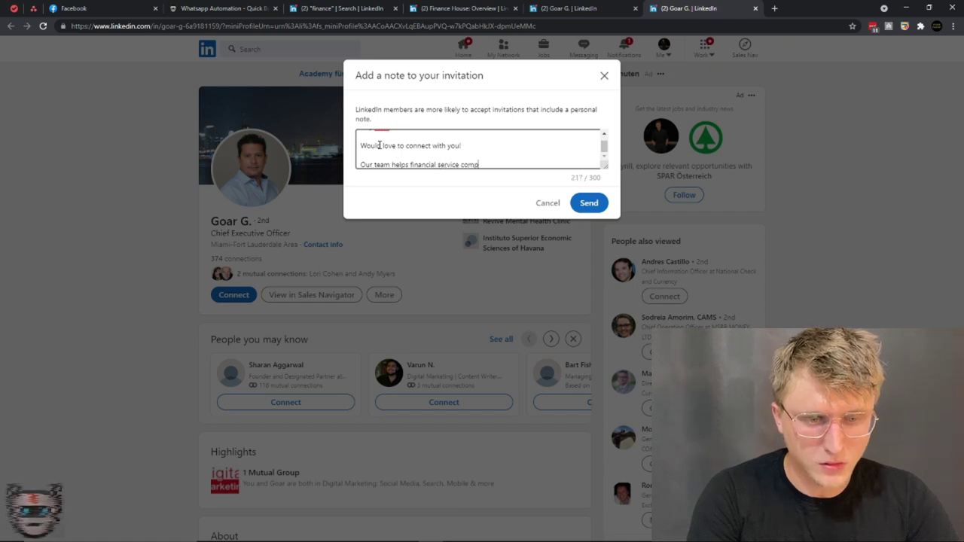
text(anies 10x t)
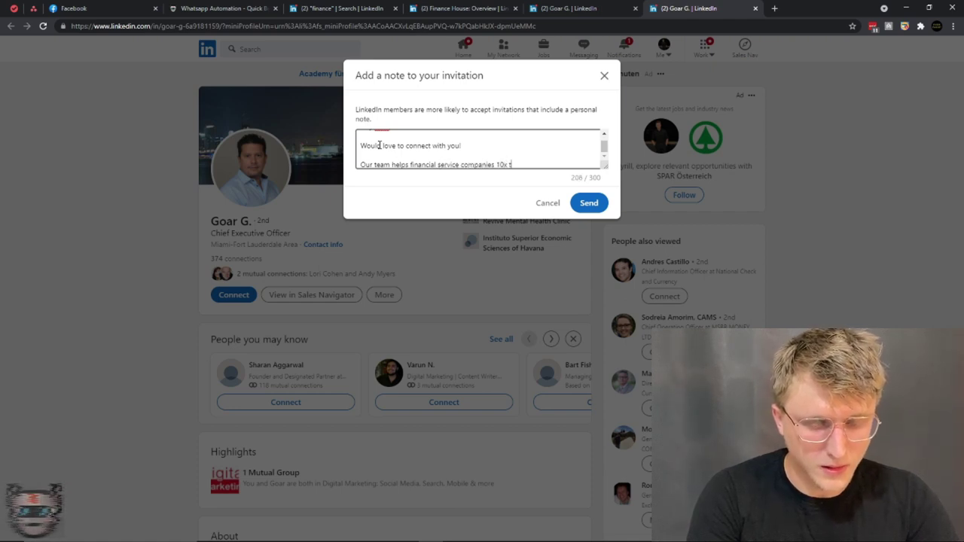
text(heir deal flow in)
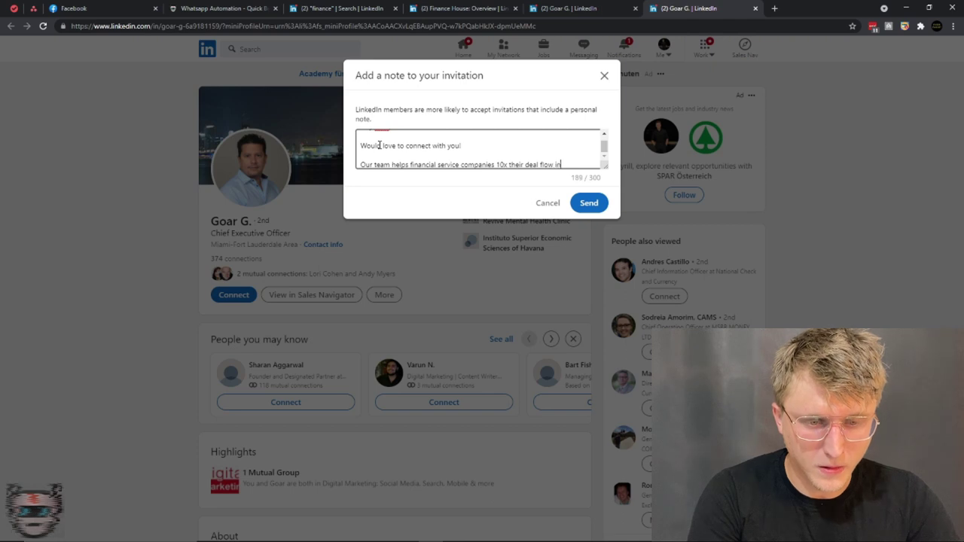
text( less than )
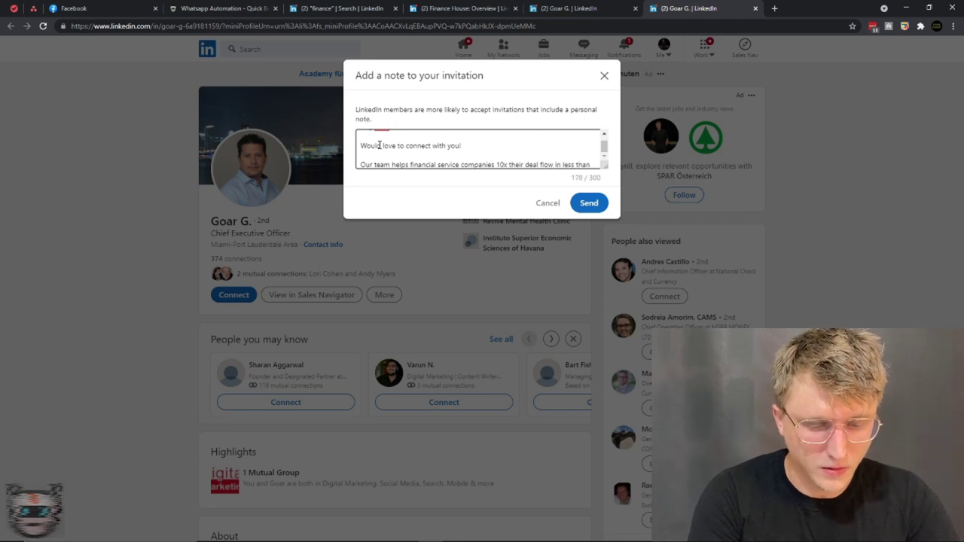
text(90 days)
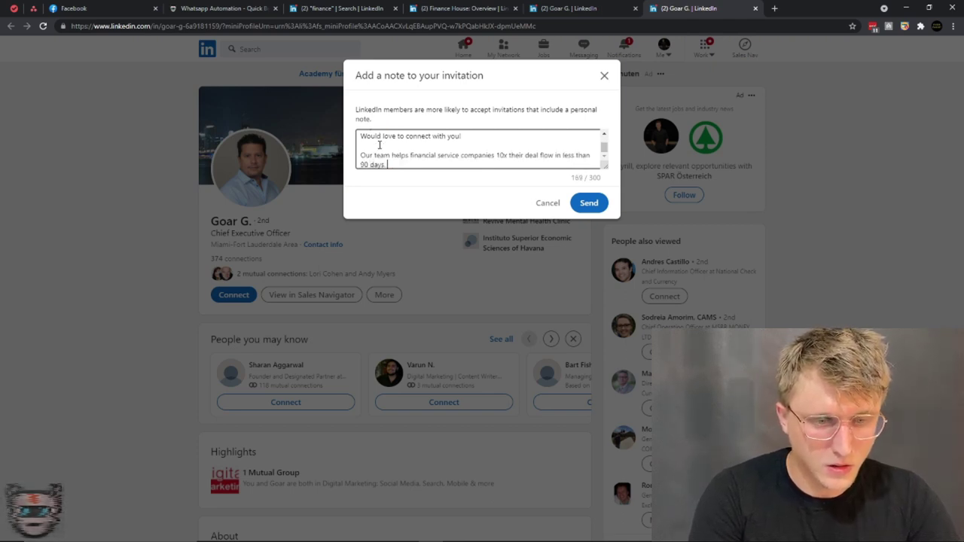
- End the invitation note with a separate line "Let's stay in touch!" and close the invitation without sending it
key(BackSpace)
text(.)
key(Return)
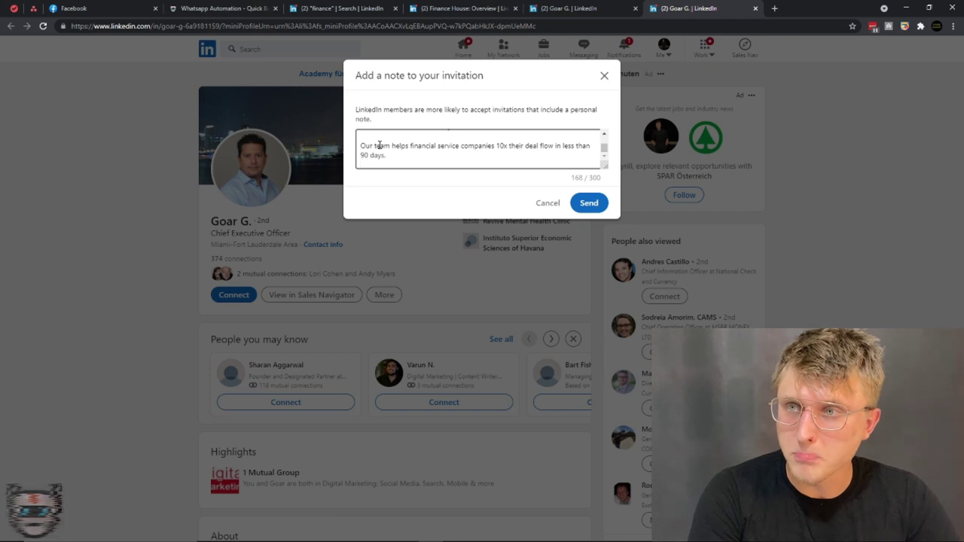
key(Return)
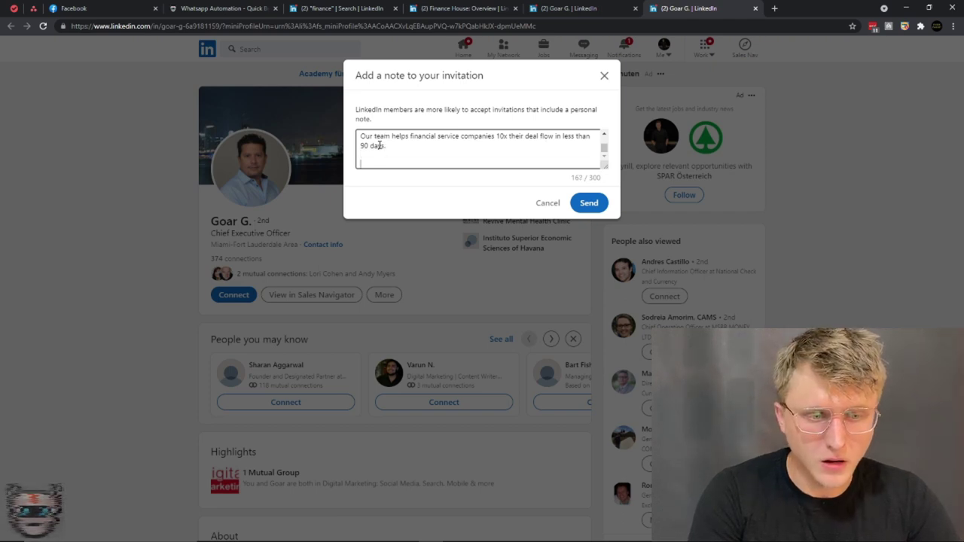
text(Let's)
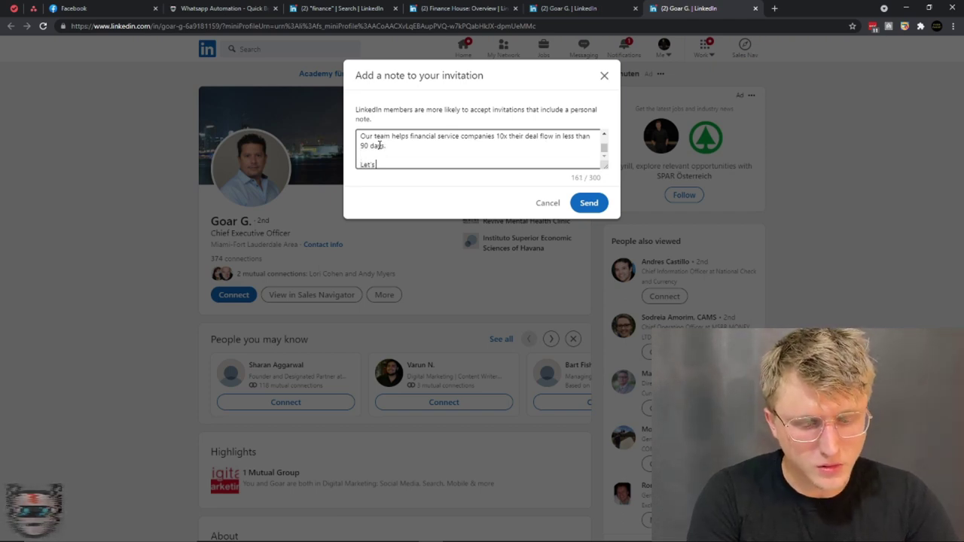
text( stay in touch!)
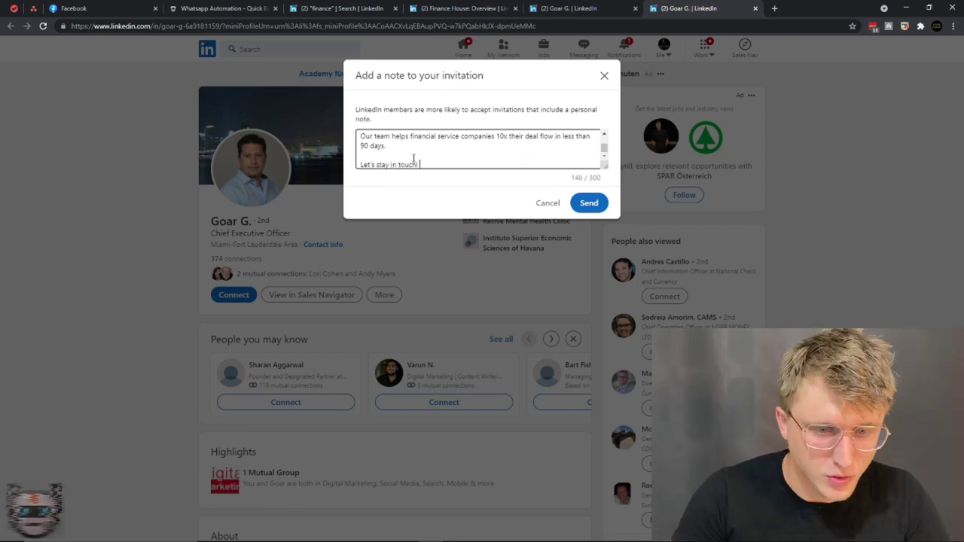
click(604, 75)
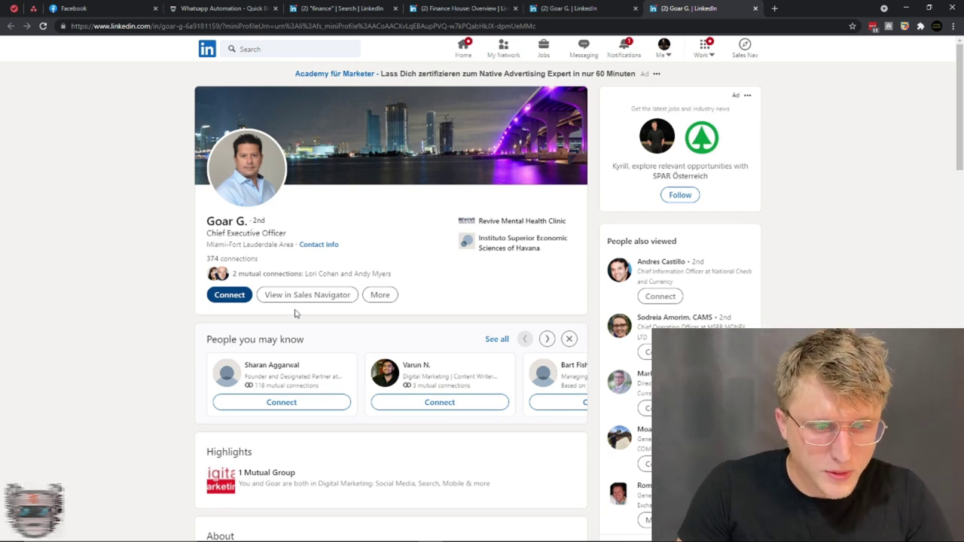
- Review the contact's profile from the about and activity sections through experience, skills and interests
scroll(305, 301, down, 3)
scroll(329, 285, down, 6)
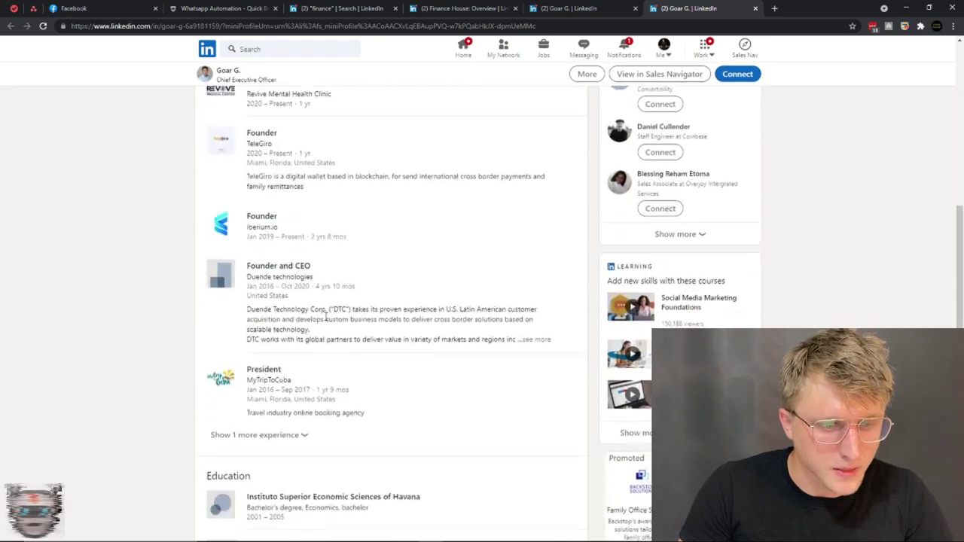
scroll(272, 237, up, 7)
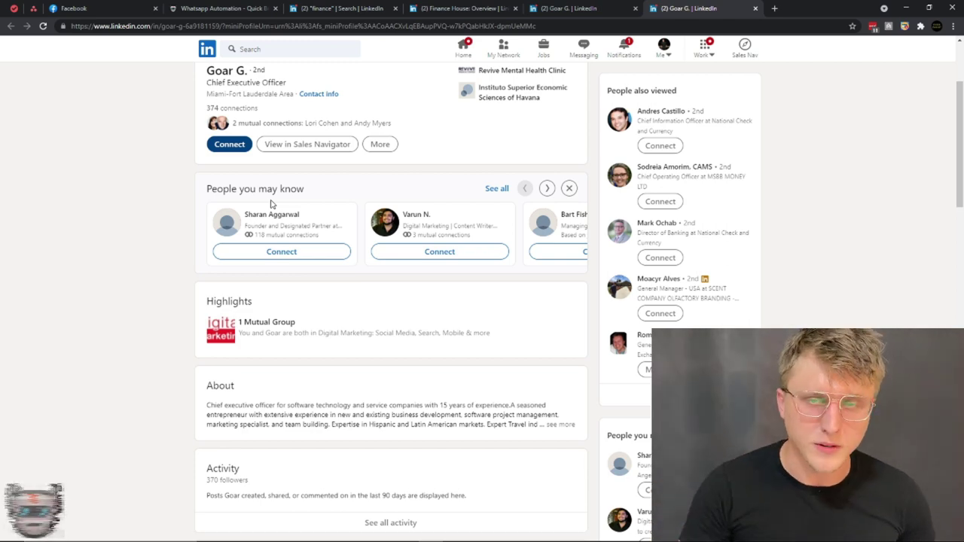
scroll(226, 238, up, 3)
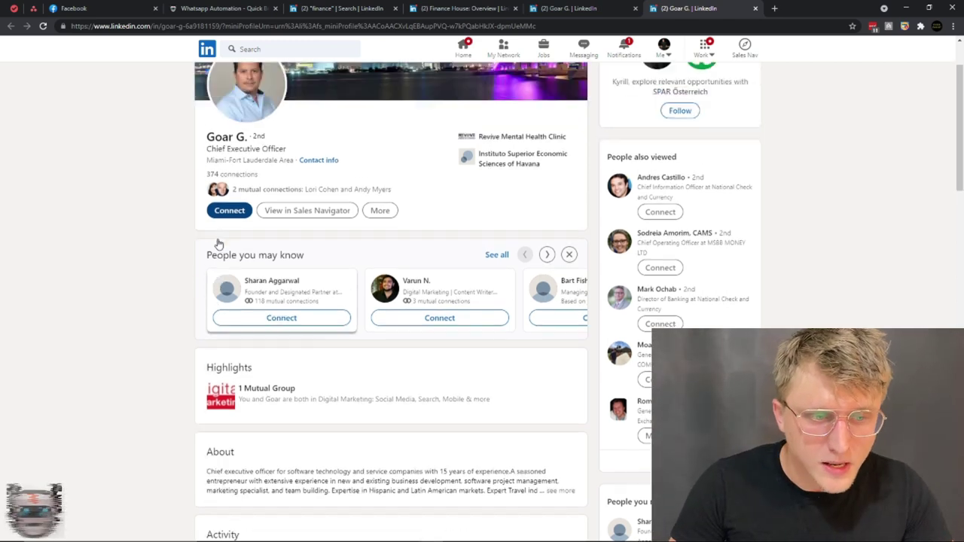
scroll(309, 229, down, 10)
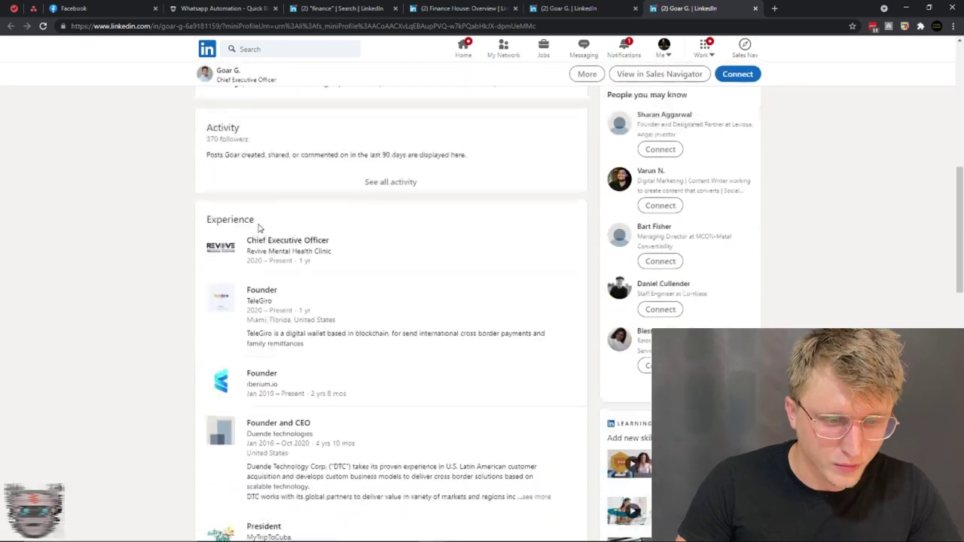
scroll(340, 240, down, 10)
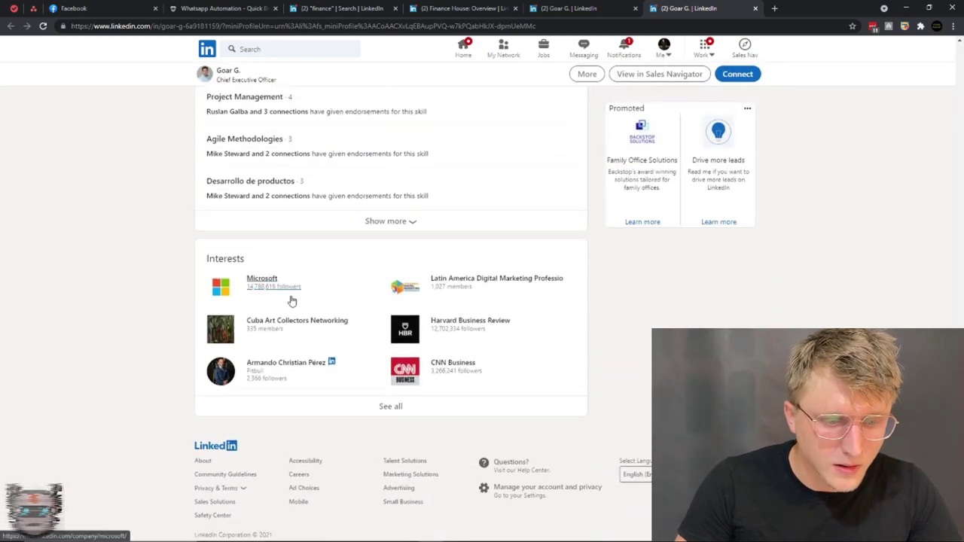
scroll(301, 294, up, 6)
scroll(319, 276, up, 10)
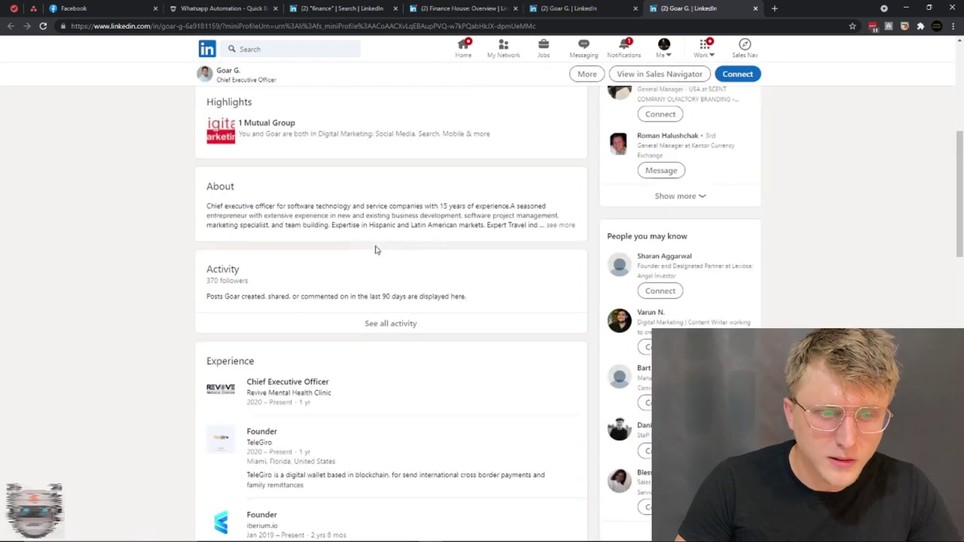
- Open the contact's full activity and check the posts, documents and articles before returning to all activity
scroll(305, 336, down, 10)
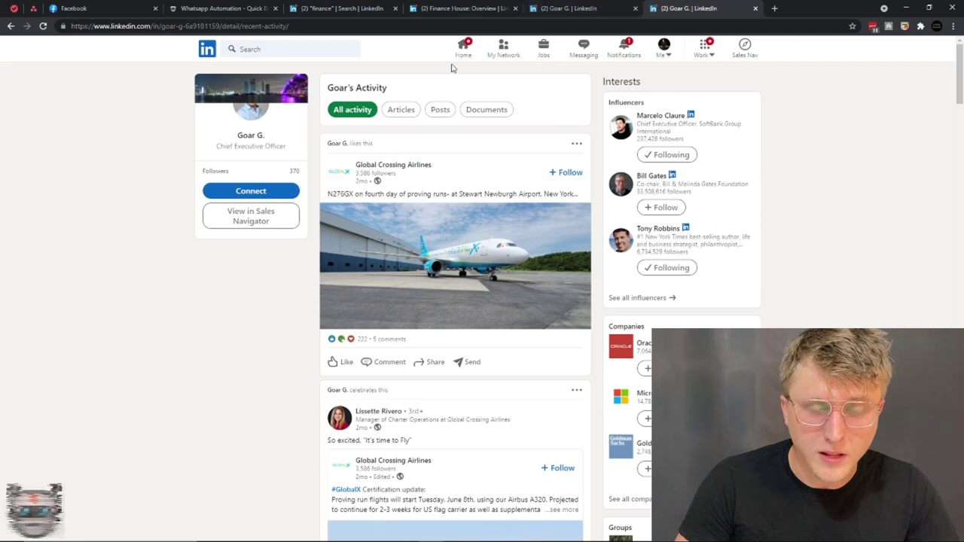
click(440, 109)
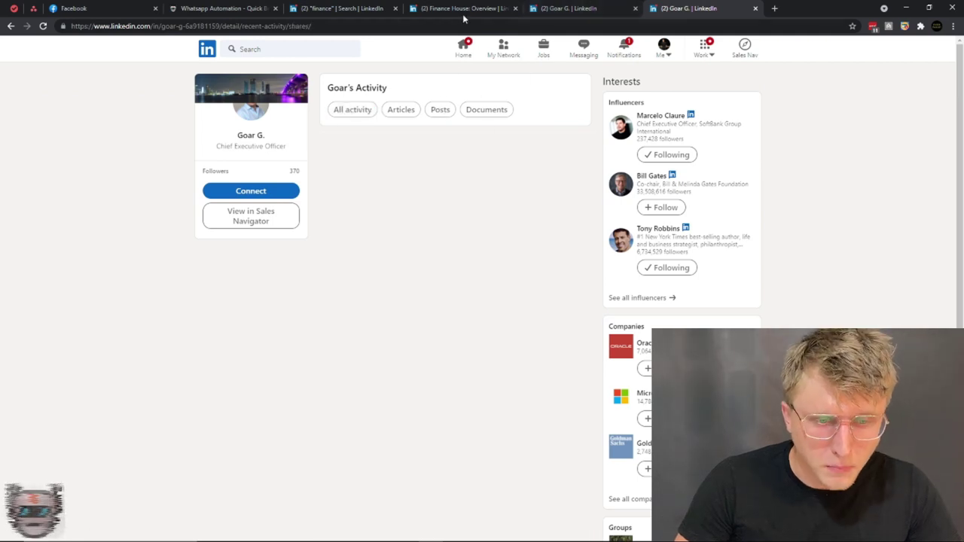
click(482, 113)
click(402, 113)
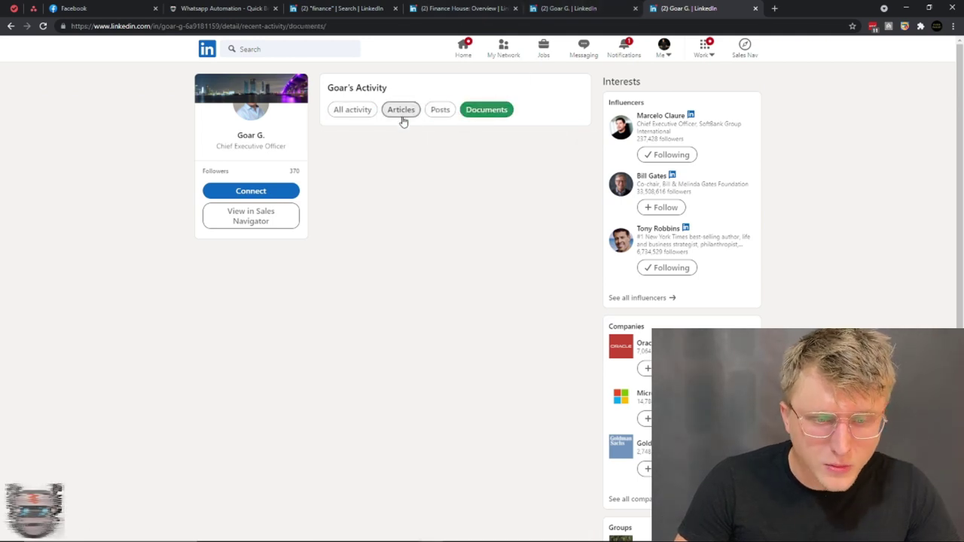
click(359, 111)
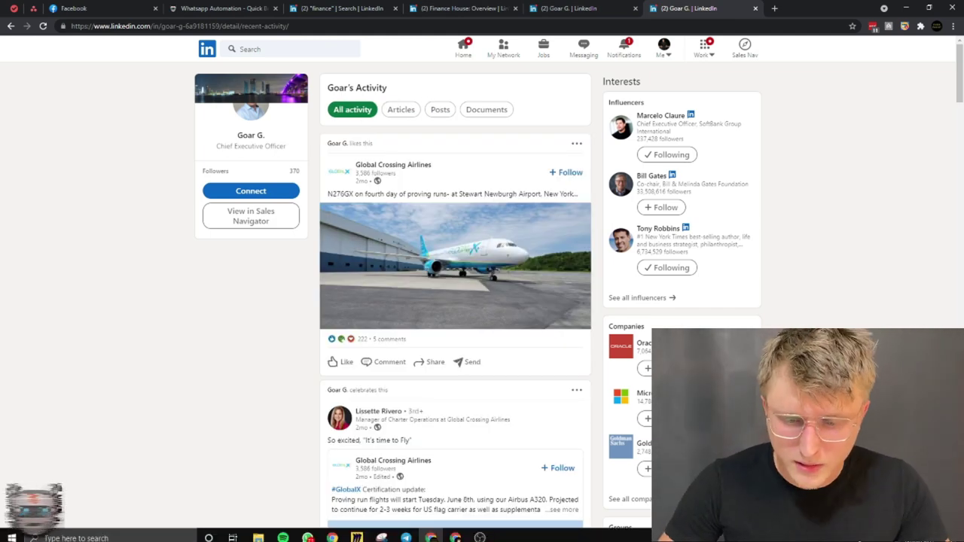
- Examine the contact's all-activity feed for posts they liked, celebrated or commented on
key(super+a)
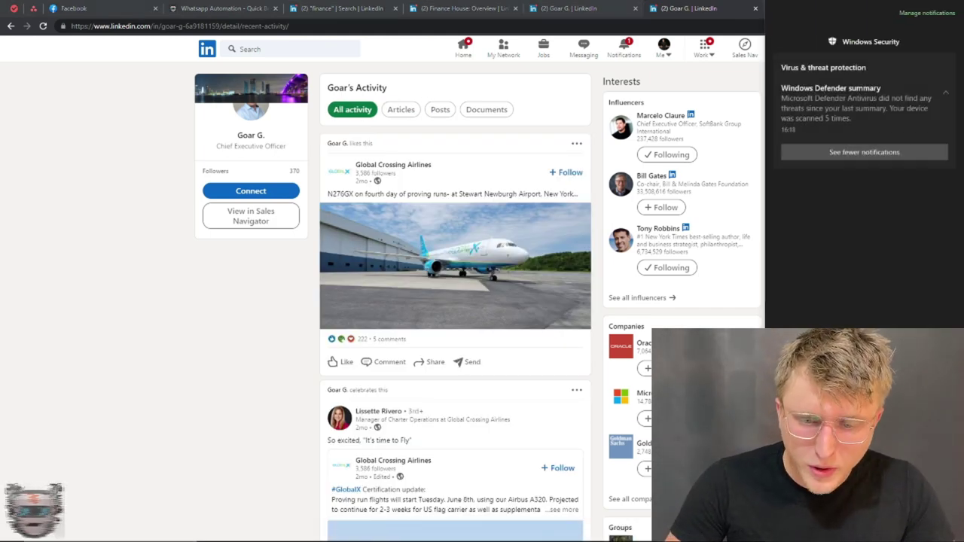
click(208, 329)
scroll(386, 257, down, 2)
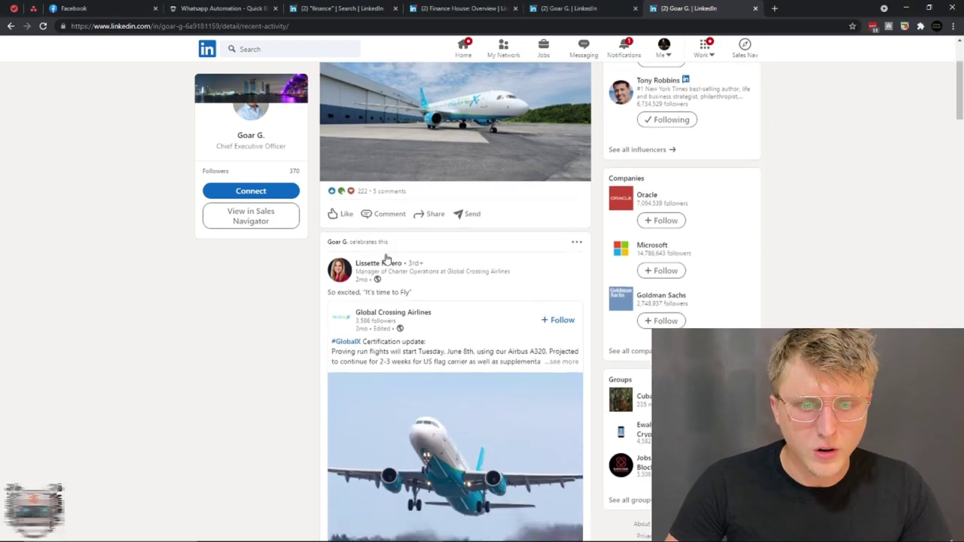
scroll(384, 274, down, 10)
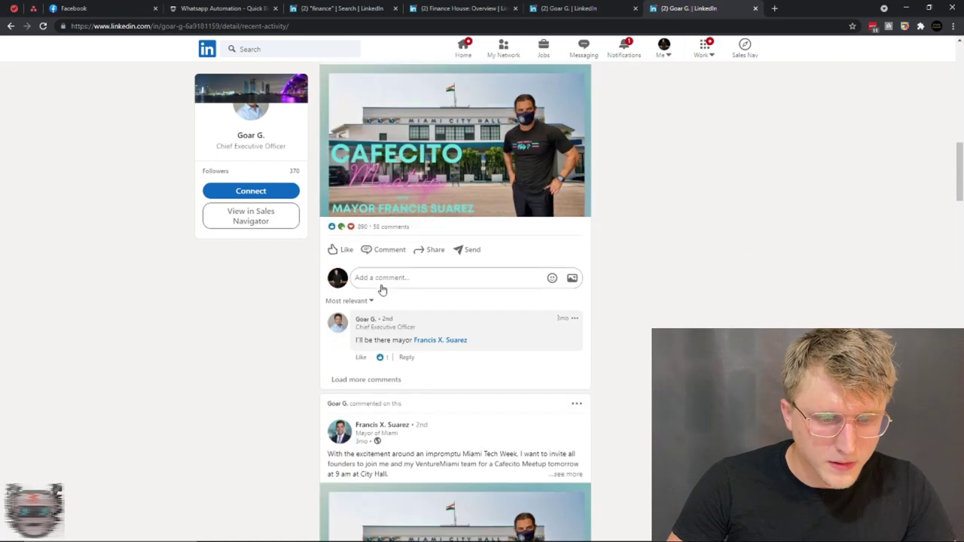
scroll(385, 271, down, 4)
scroll(339, 279, down, 3)
scroll(295, 299, up, 3)
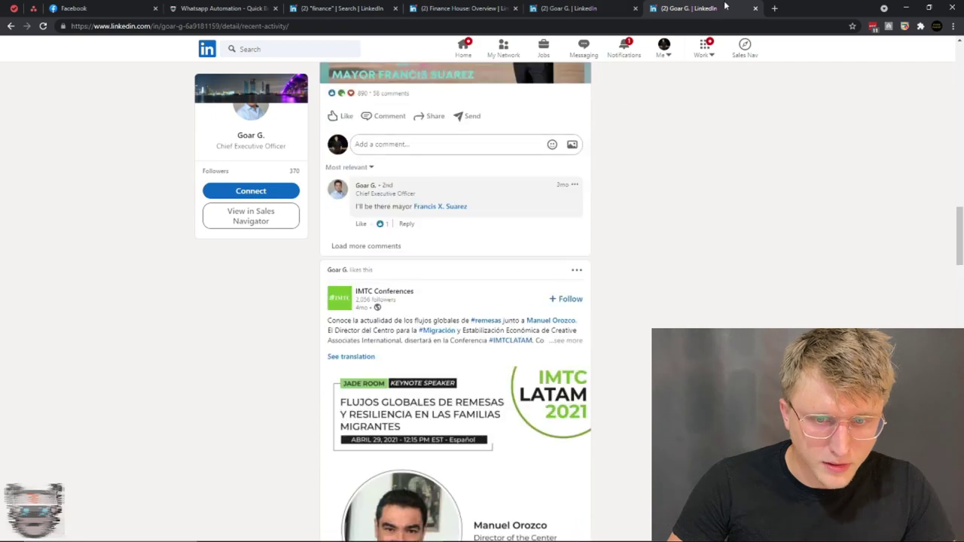
- Open a blank browser tab and return to the comments in the contact's activity feed
click(775, 8)
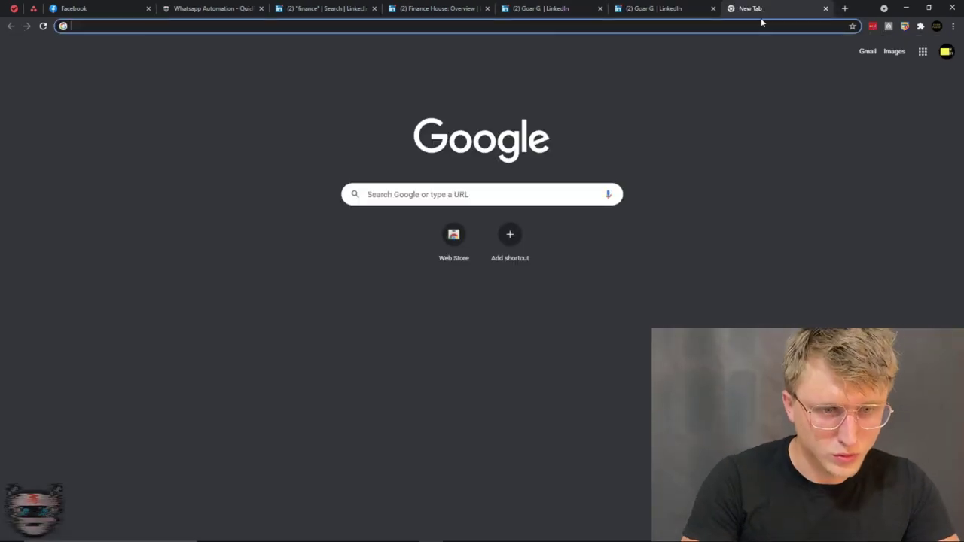
click(607, 6)
scroll(452, 338, up, 5)
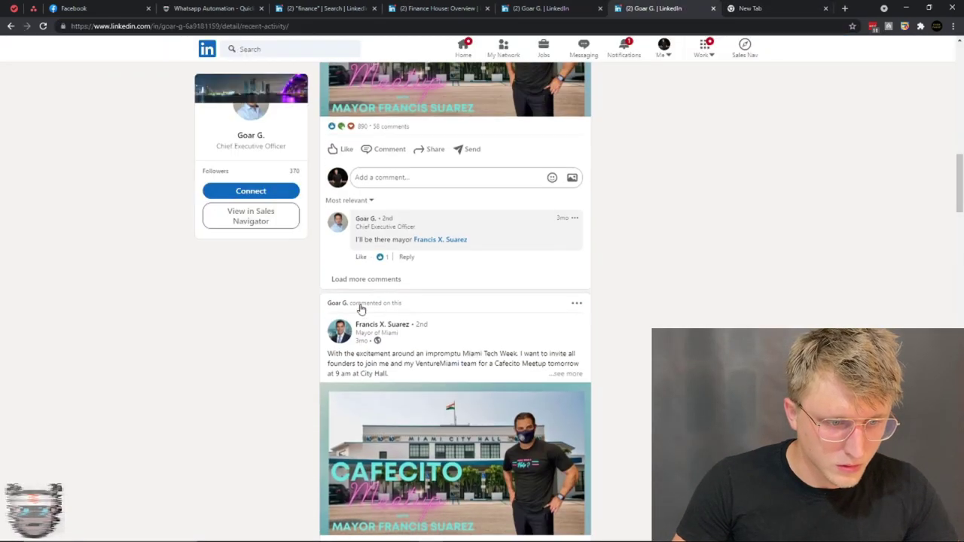
- Return to the contact's main profile page by removing the activity part from its web address
click(209, 49)
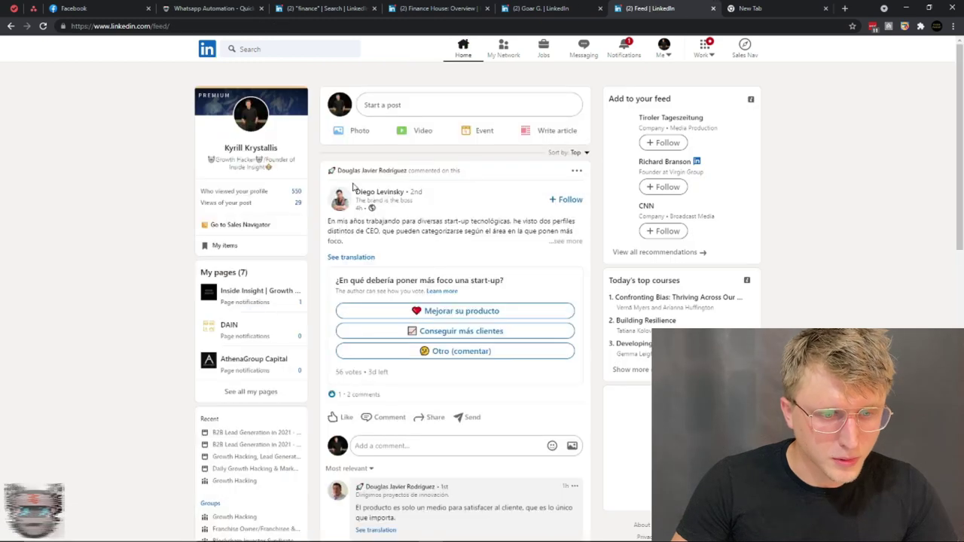
click(10, 26)
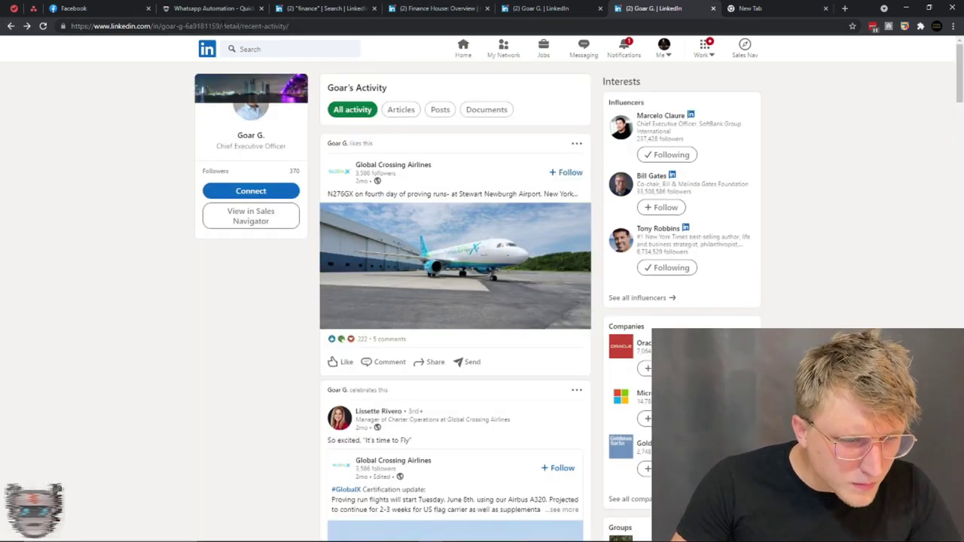
drag(221, 26, 289, 26)
key(BackSpace)
key(Return)
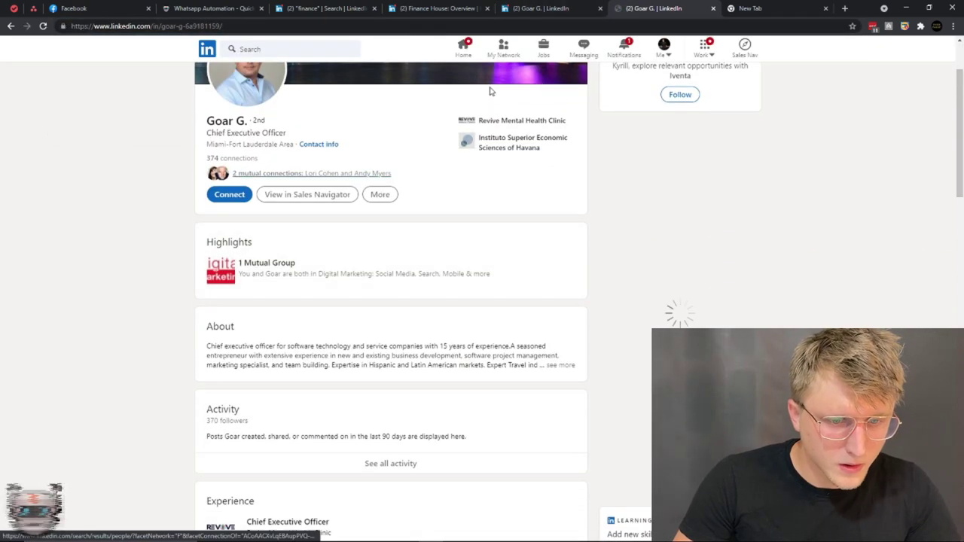
- Open youtube.com in the blank browser tab
click(814, 5)
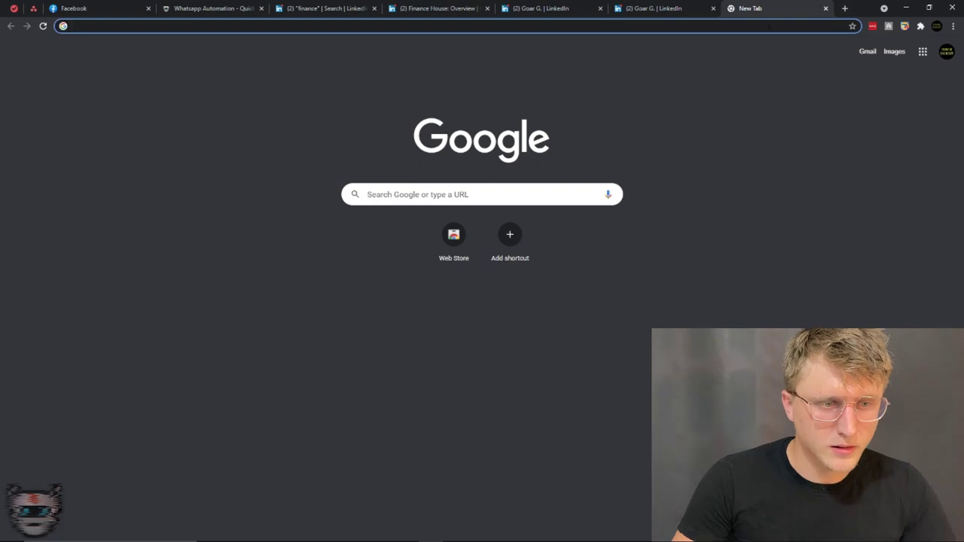
text(youtube.com)
key(Return)
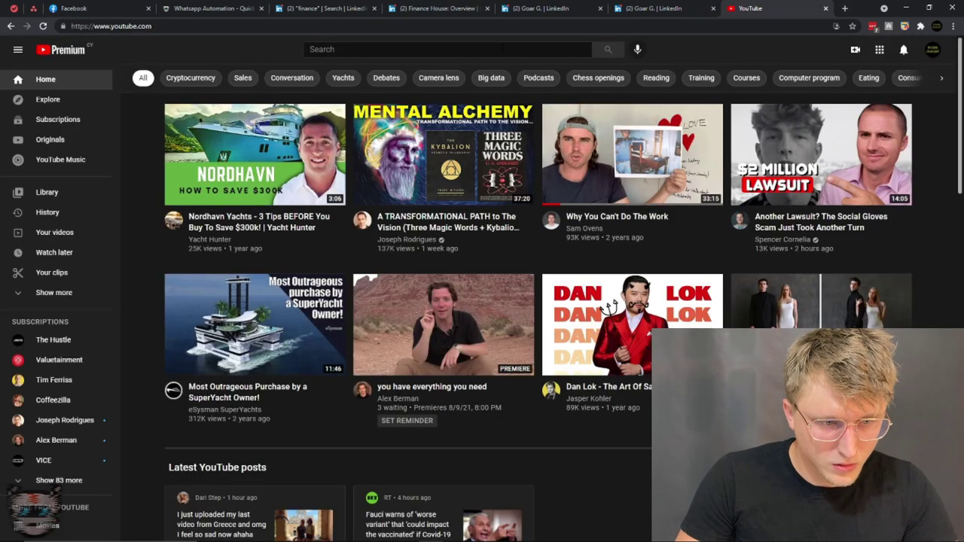
- Search YouTube for "revive health mental clinic"
click(503, 49)
text(review)
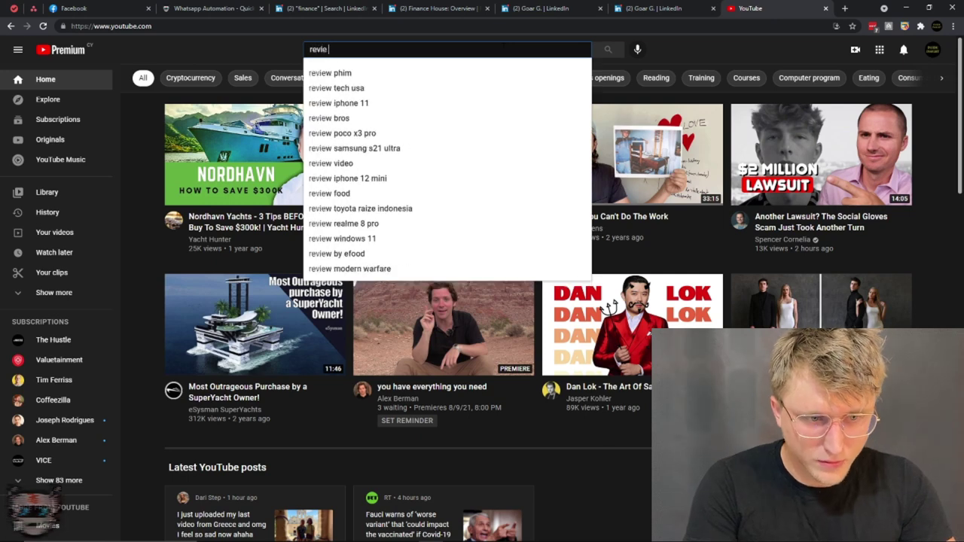
key(BackSpace)
key(BackSpace)
text(ve health )
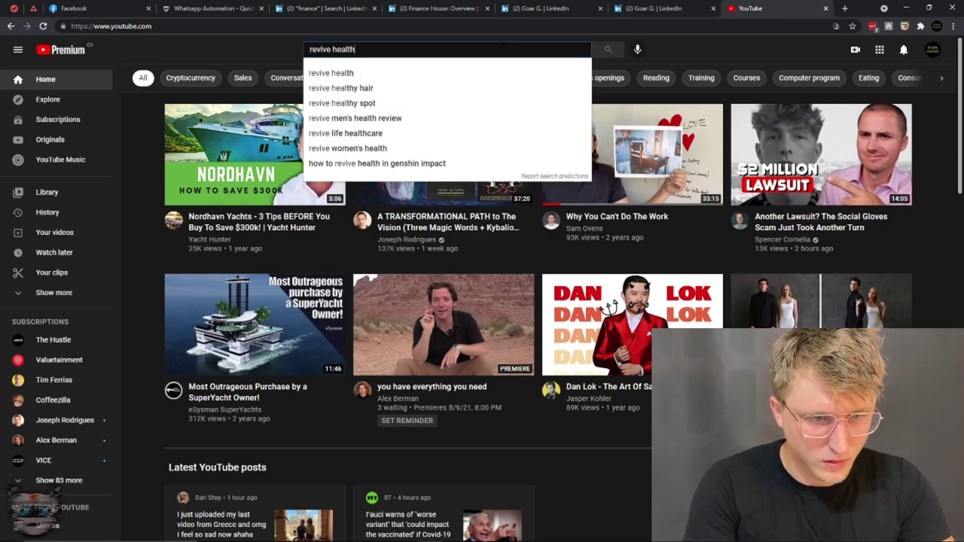
text(m)
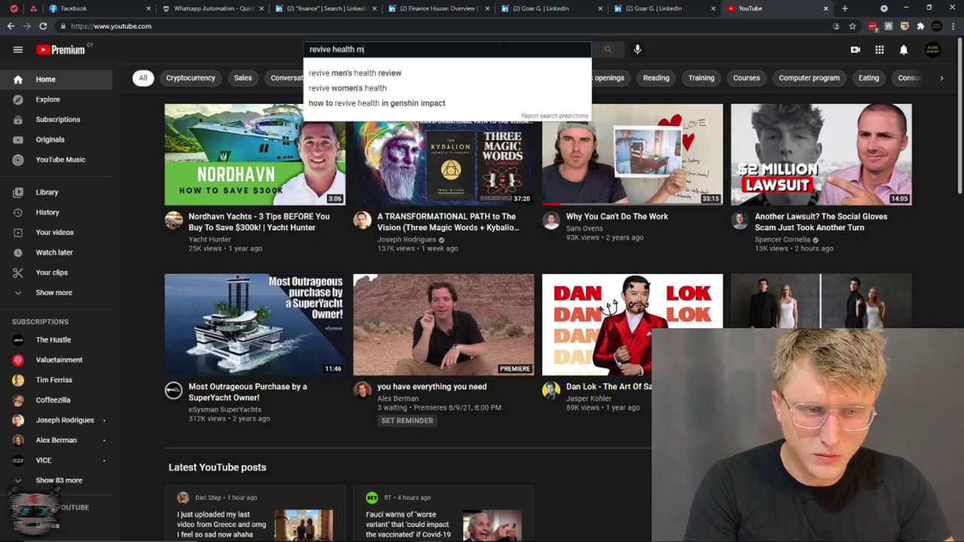
text(ental clinic)
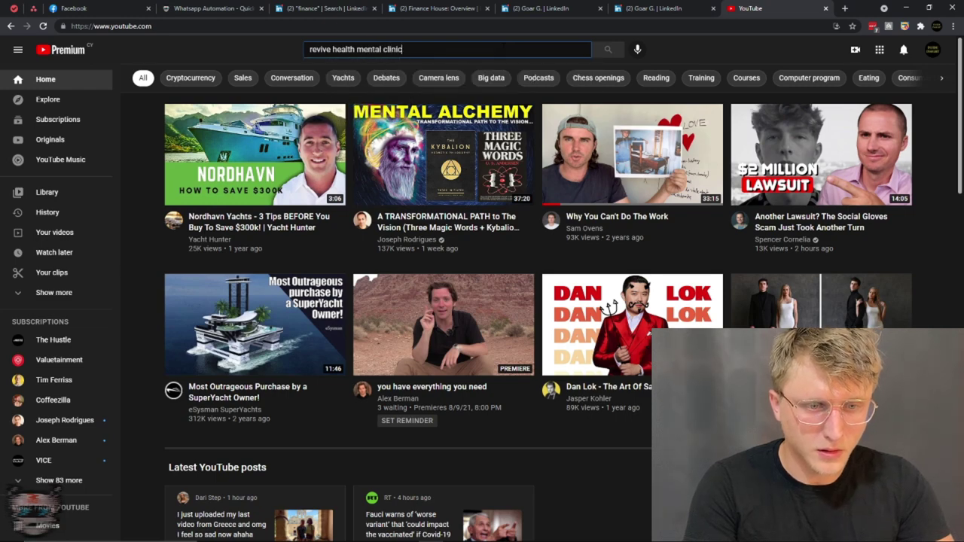
key(Return)
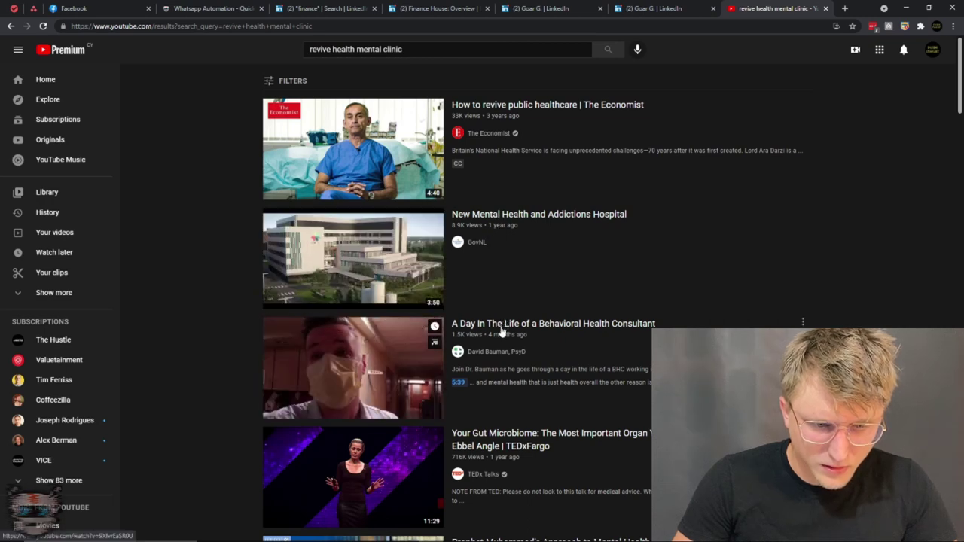
- Refine the YouTube search by adding the contact's first name and last initial after the clinic name
click(439, 44)
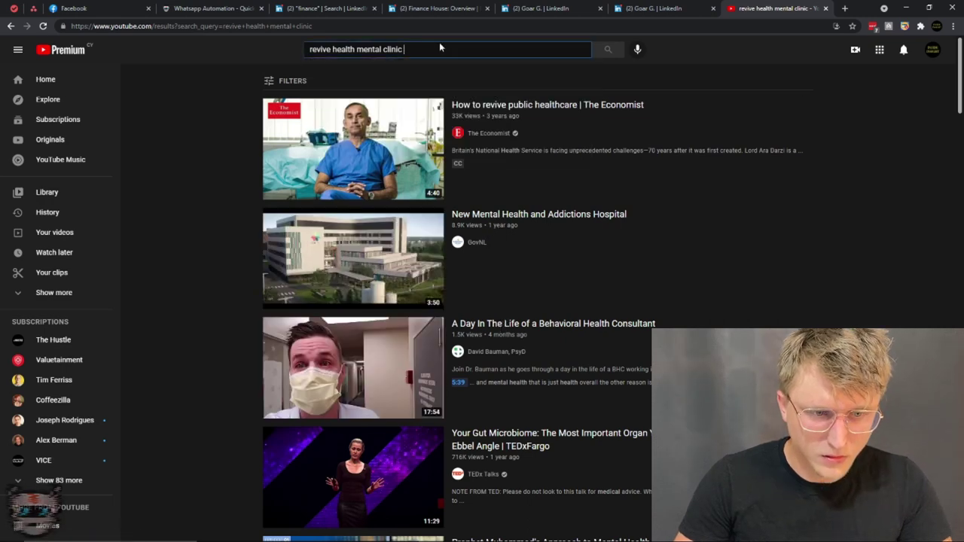
text(gor)
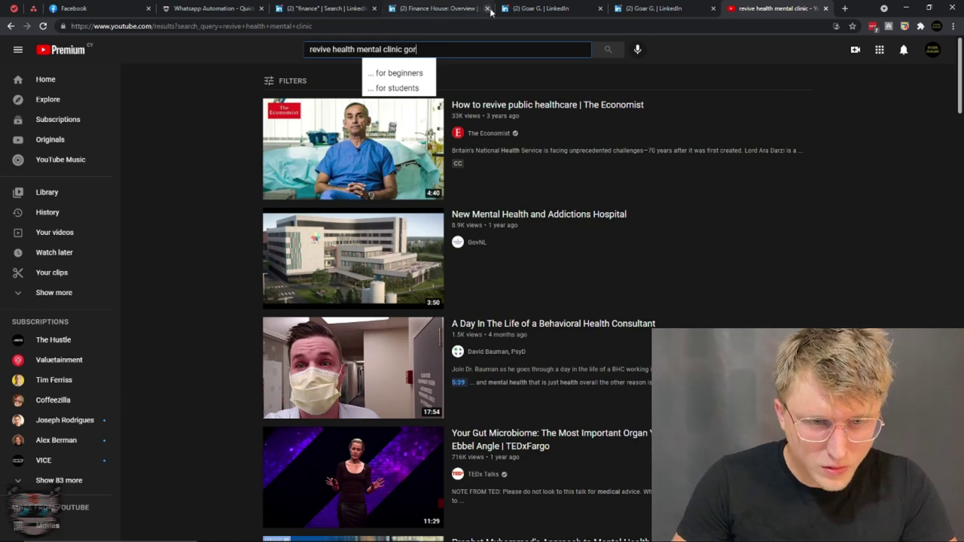
key(BackSpace)
key(BackSpace)
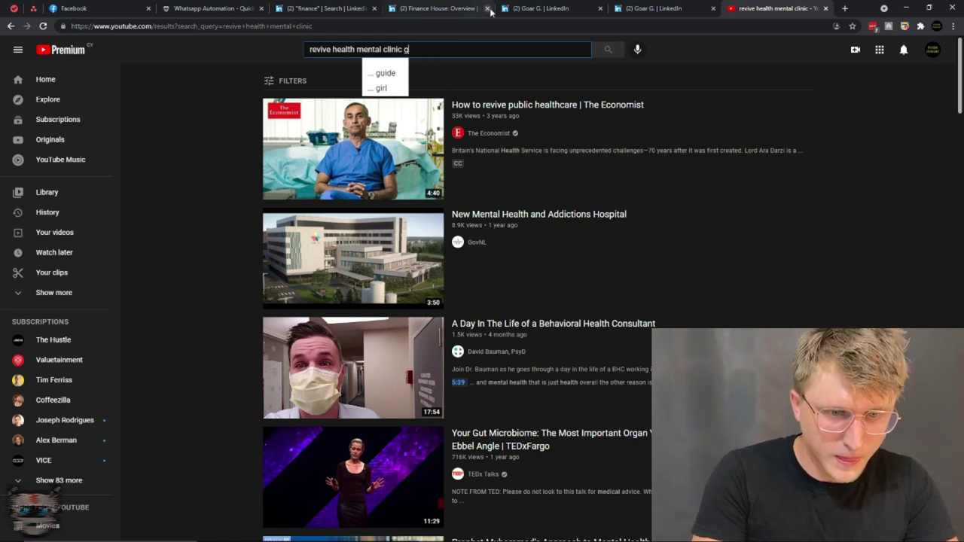
text(oar g.)
key(Return)
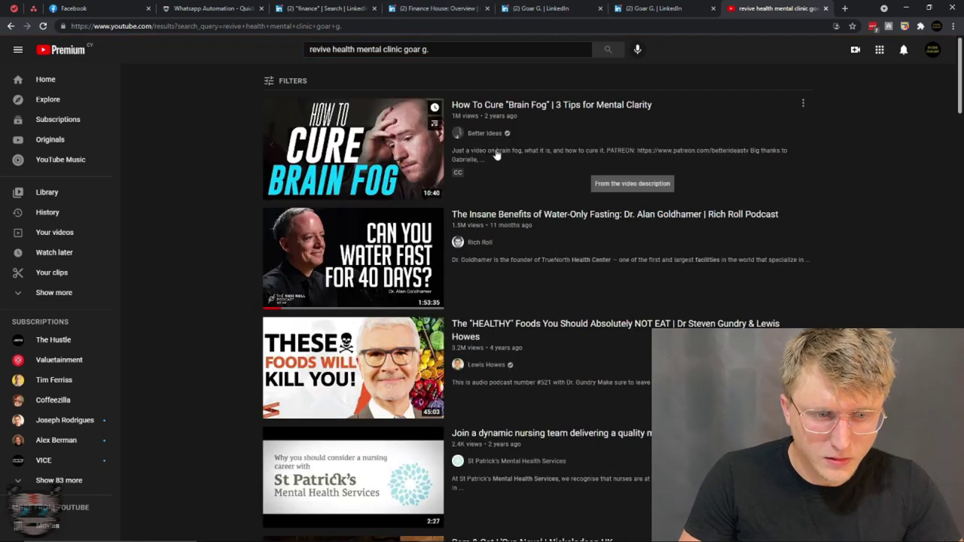
- Leave YouTube, revisit the contact's LinkedIn profile, and return to the filtered people search results for CEOs, founders and owners
key(ctrl+shift+Tab)
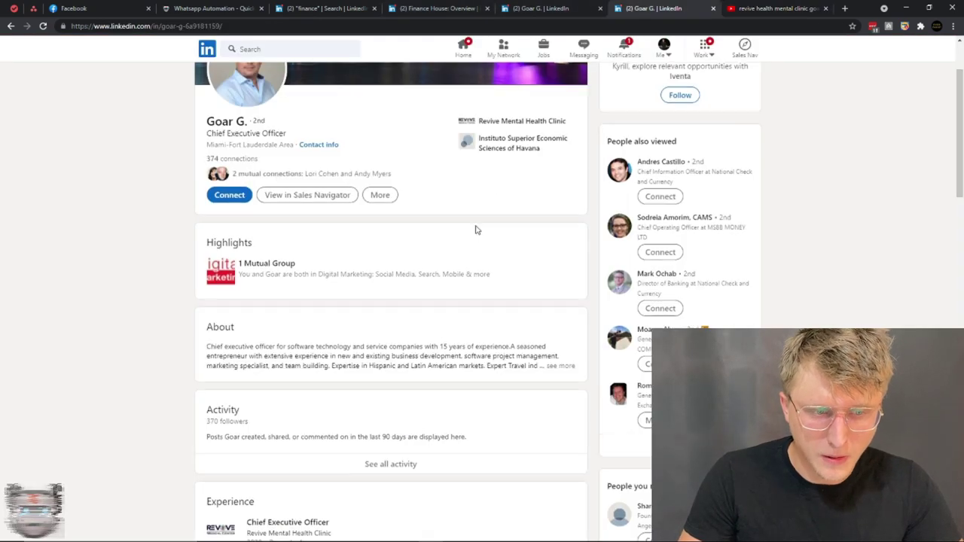
scroll(475, 230, up, 2)
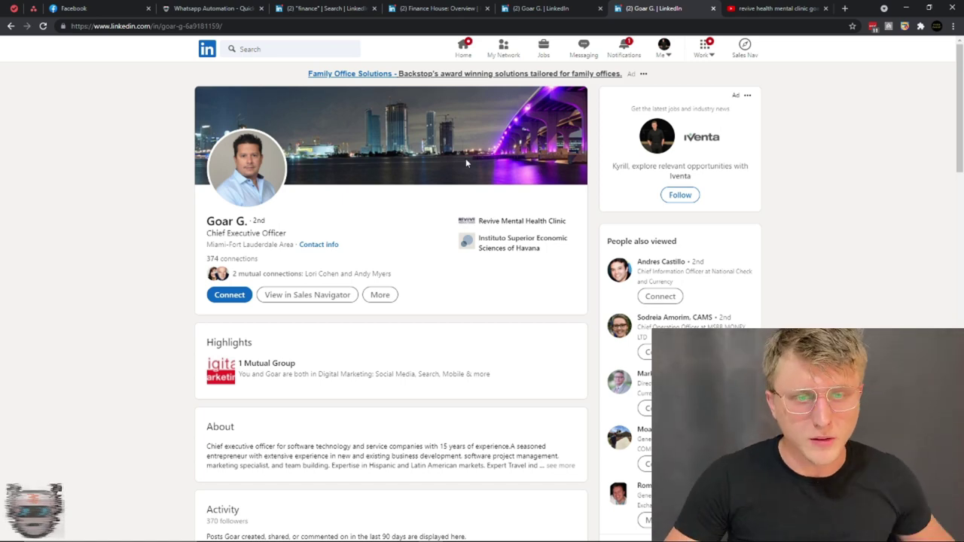
click(213, 8)
click(339, 6)
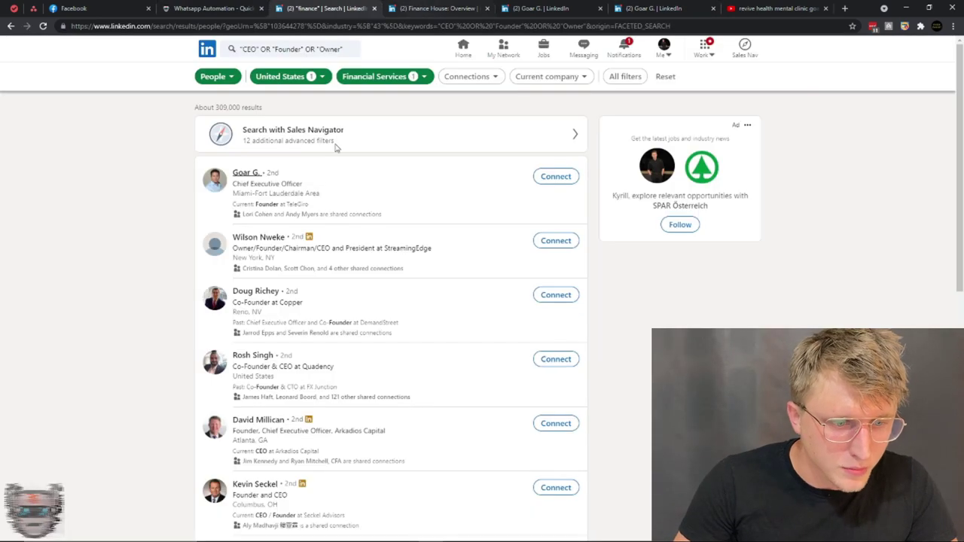
- Open the profile of the Co-Founder at Copper from the people results in a new tab and switch to it
scroll(268, 241, down, 1)
right_click(264, 196)
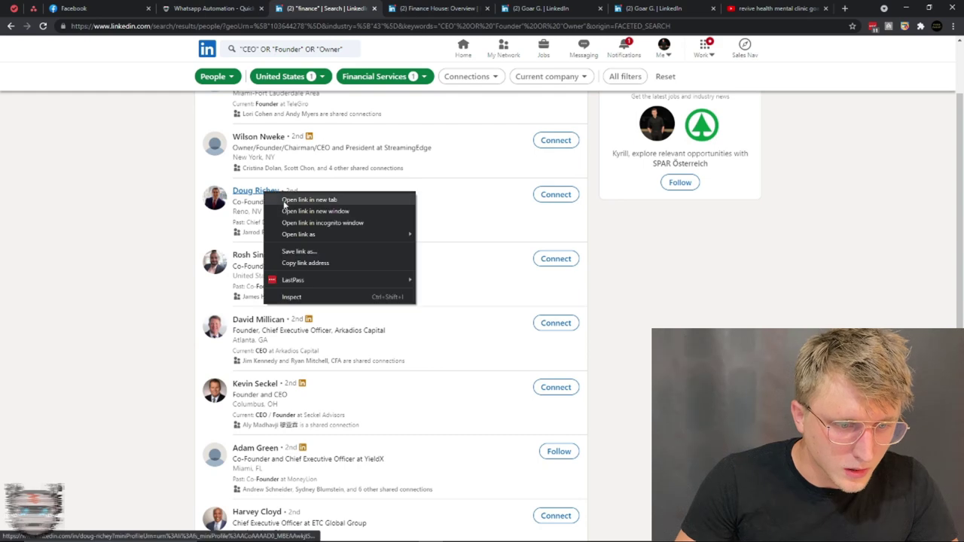
click(286, 203)
click(381, 8)
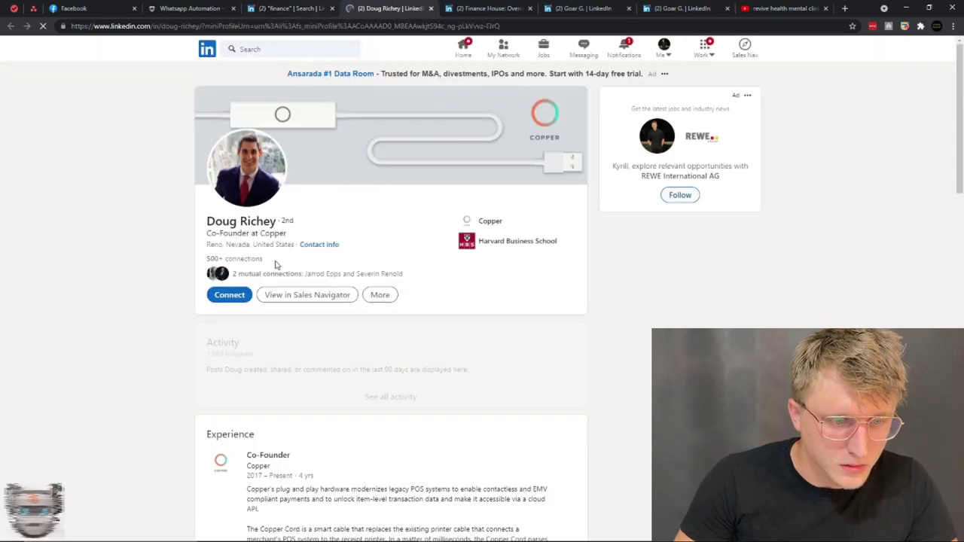
- Search YouTube for the co-founder's full name plus "copper" and open the Coppercasts Ep 009 video
click(749, 8)
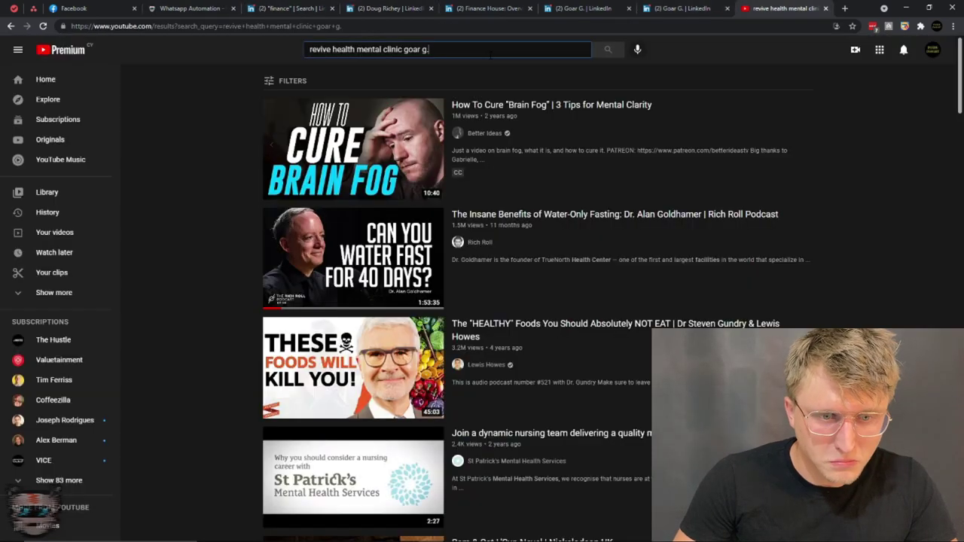
key(alt+Left)
click(512, 360)
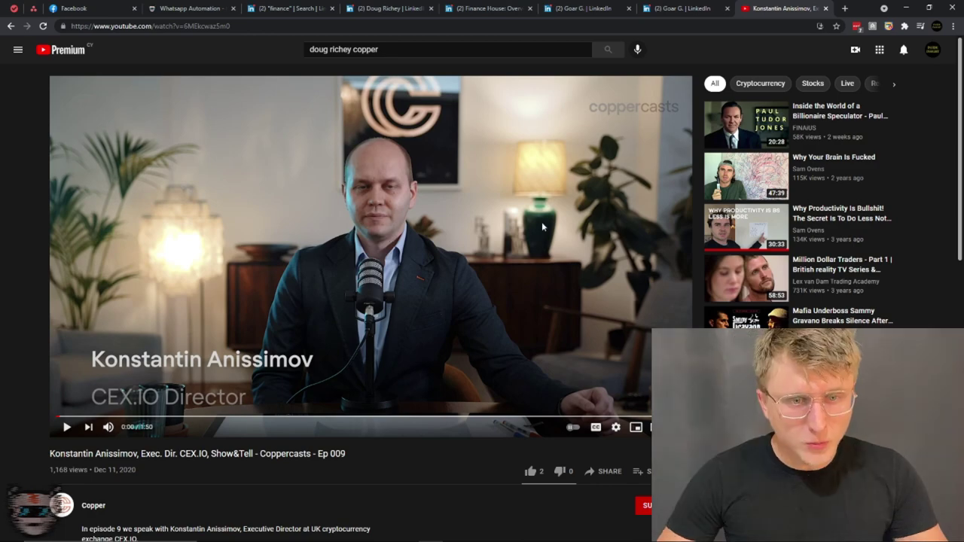
- Switch back to the Copper co-founder's LinkedIn profile
click(488, 9)
click(420, 7)
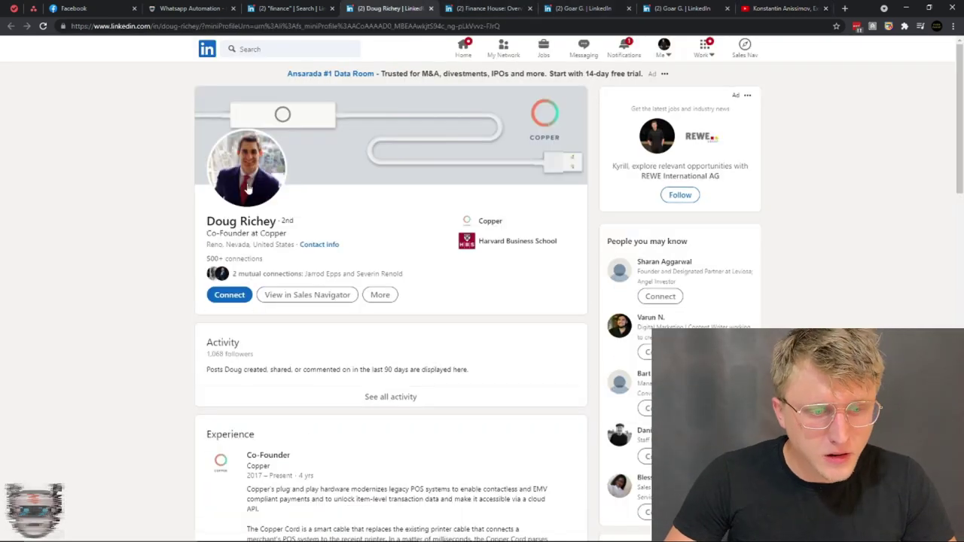
- Start a connection invitation with a personal note to the Copper co-founder, checking the Copper podcast video on YouTube for reference
click(230, 295)
click(534, 133)
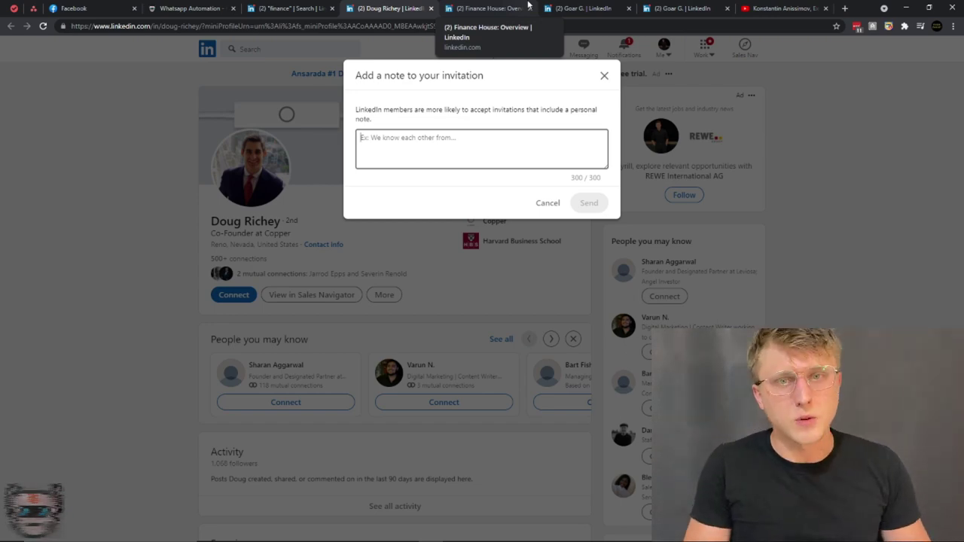
click(803, 6)
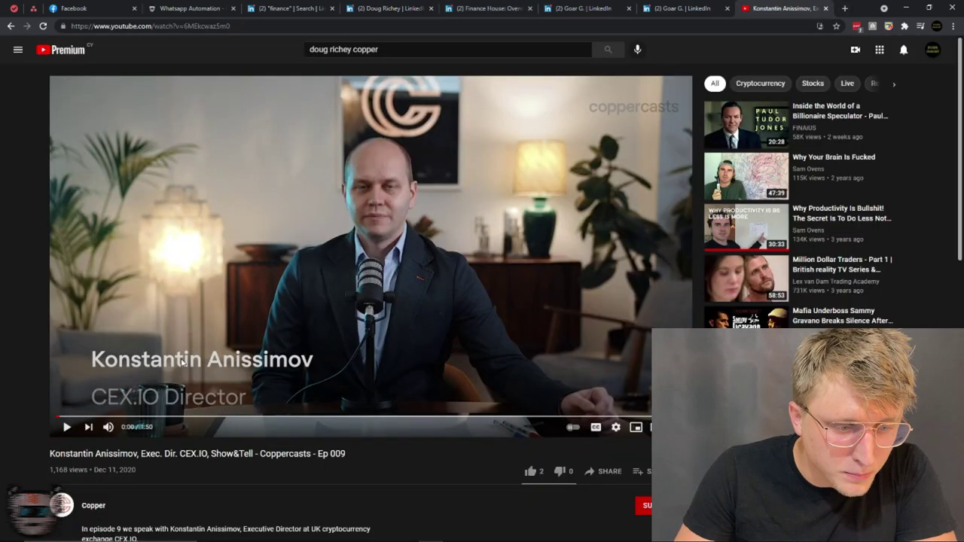
scroll(182, 362, down, 3)
key(ctrl+6)
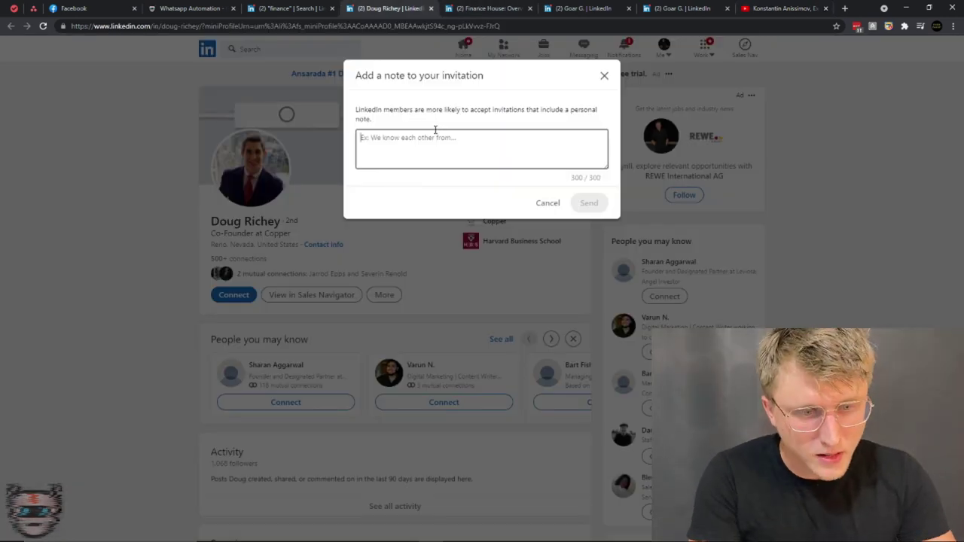
- Begin the invitation note with "Hey" and the recipient's first name, followed by a comma and a blank line
text(Hey)
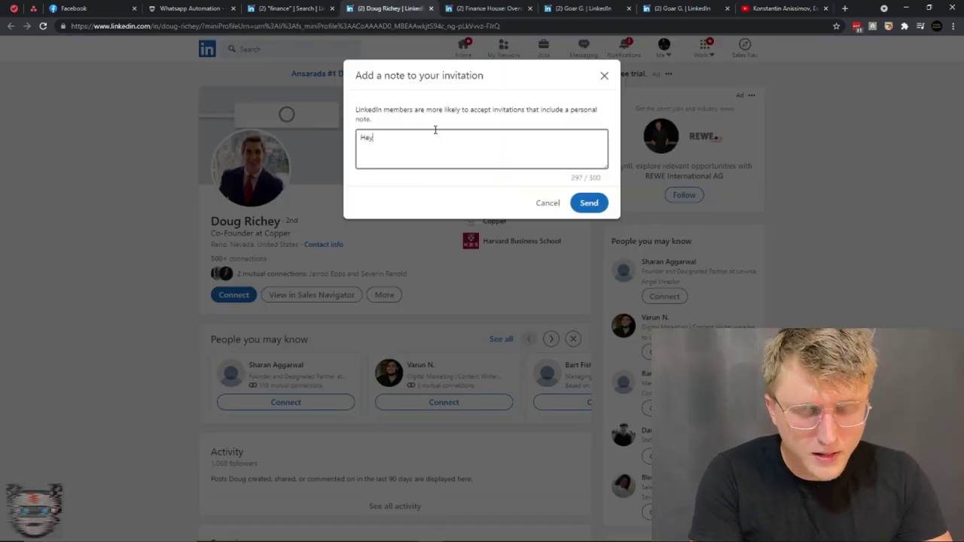
text( Doug,)
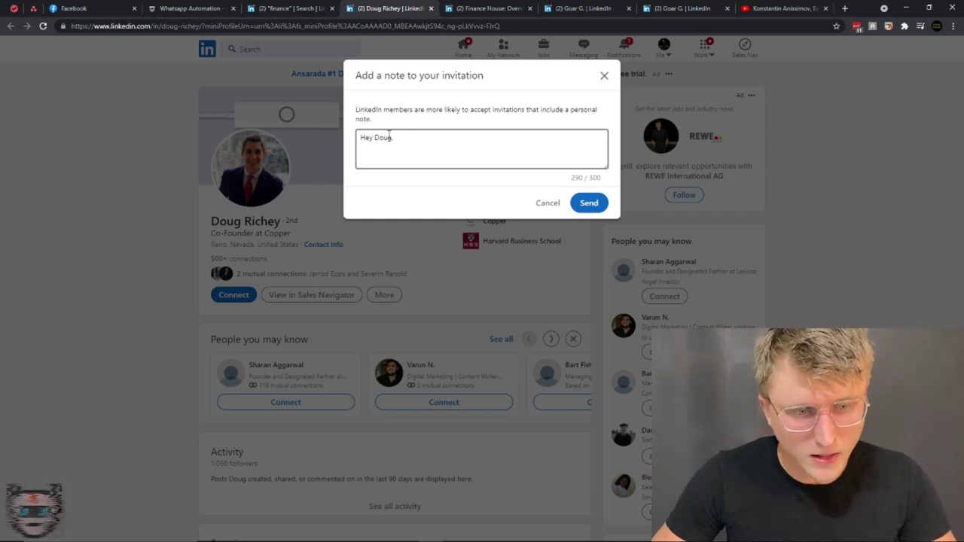
key(Return)
key(Return)
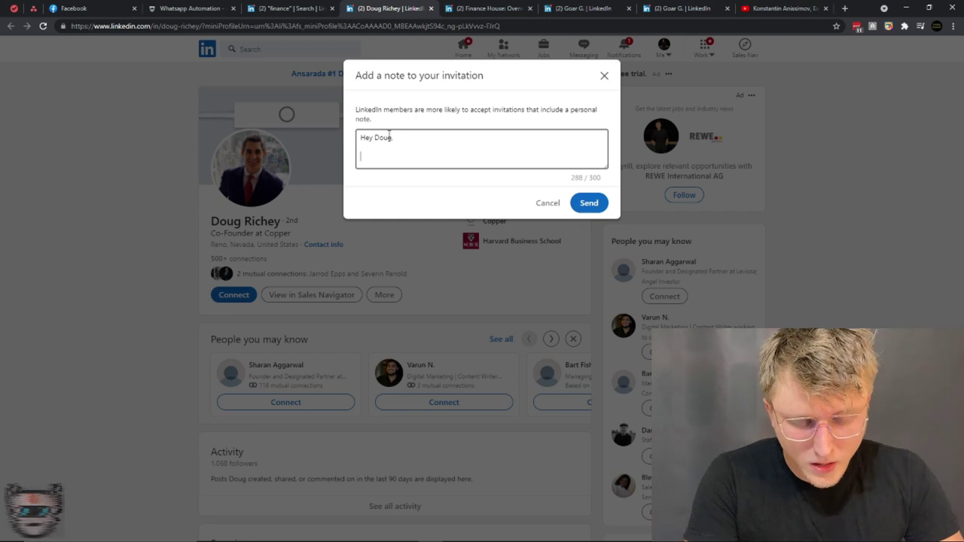
- Write "It'd be a pleasure to have you in my network." in the invitation note, followed by a blank line
text(I'd)
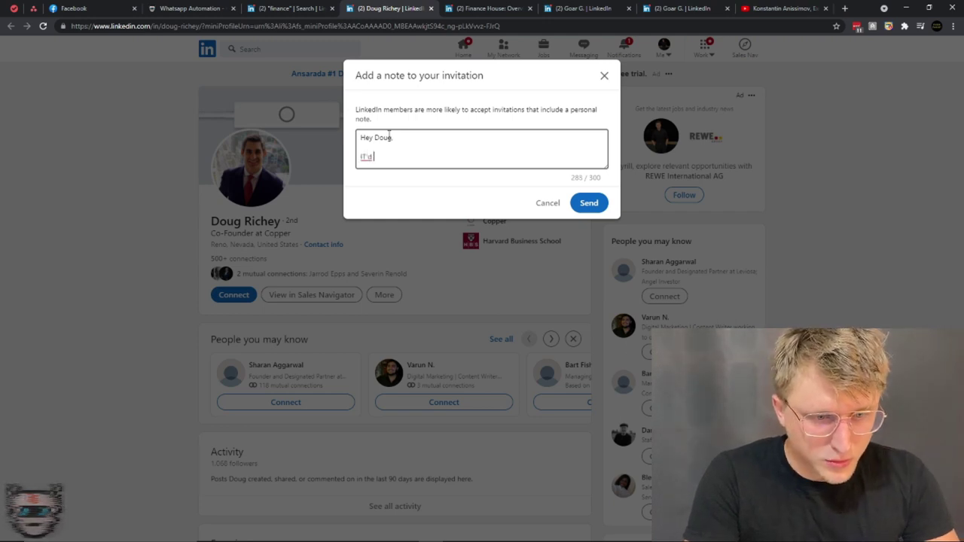
key(BackSpace)
key(BackSpace)
text(t'd be a pleasure )
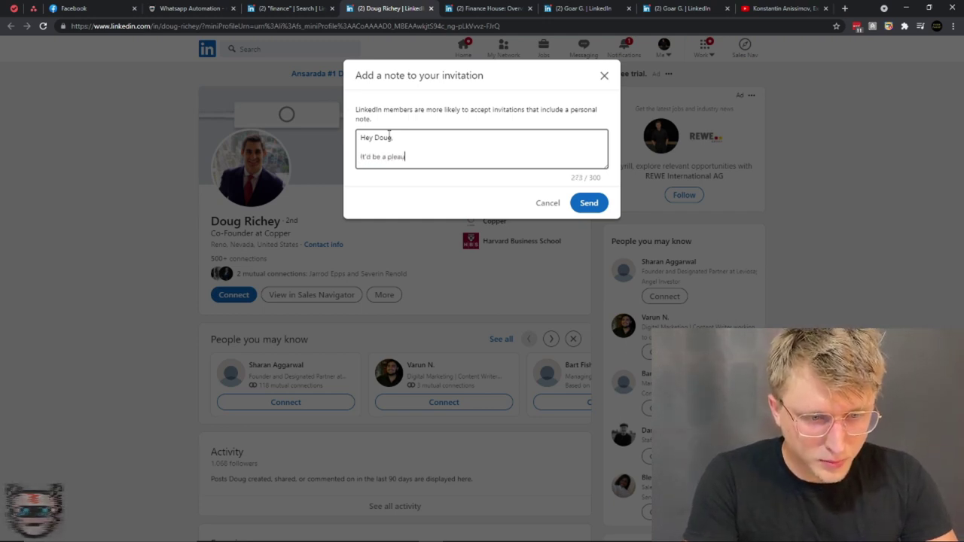
text(to haev you i)
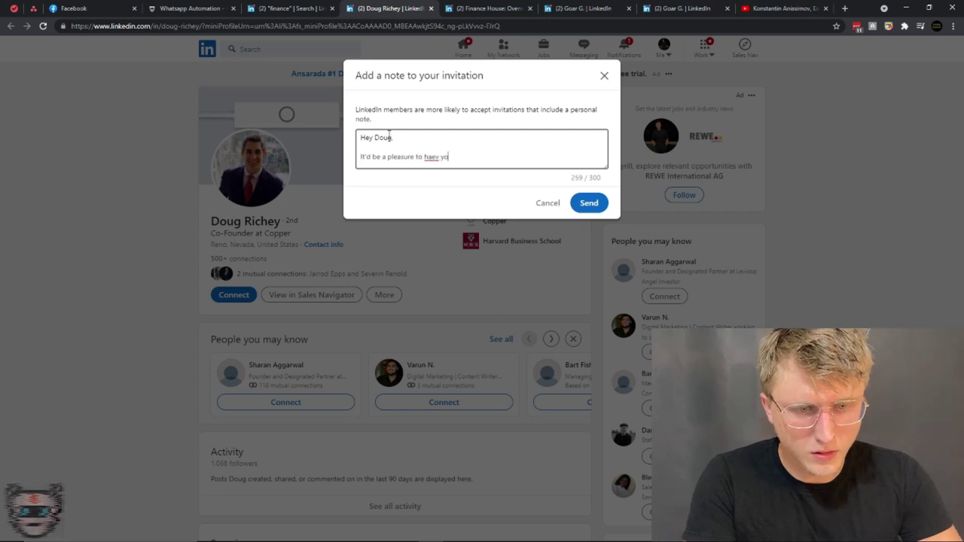
key(BackSpace)
key(BackSpace)
key(BackSpace)
key(BackSpace)
key(BackSpace)
key(BackSpace)
key(BackSpace)
key(BackSpace)
text(ve you in)
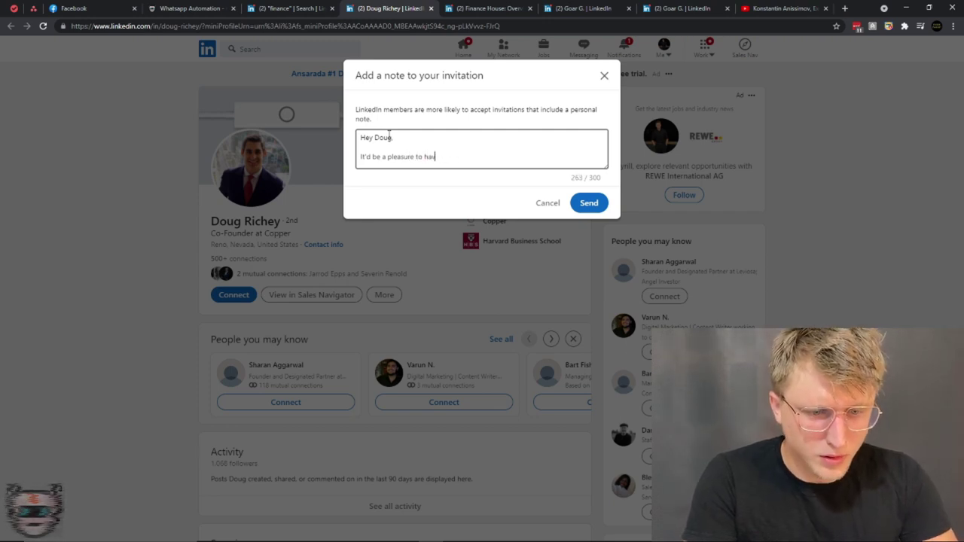
text( my network )
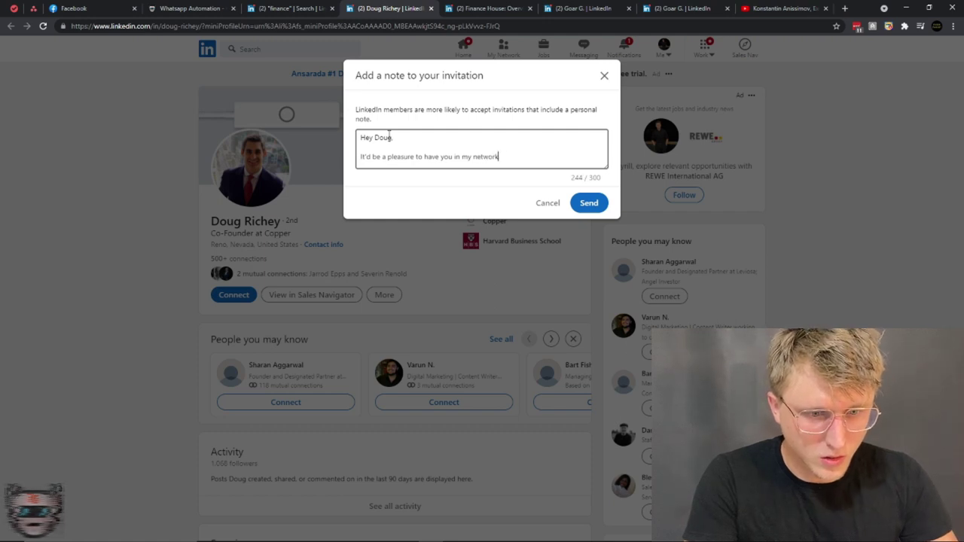
text(.)
key(Return)
key(Return)
- Add the personal line "Big fan of the Copper podcast on Youtube!" to the note, followed by a blank line
text(B)
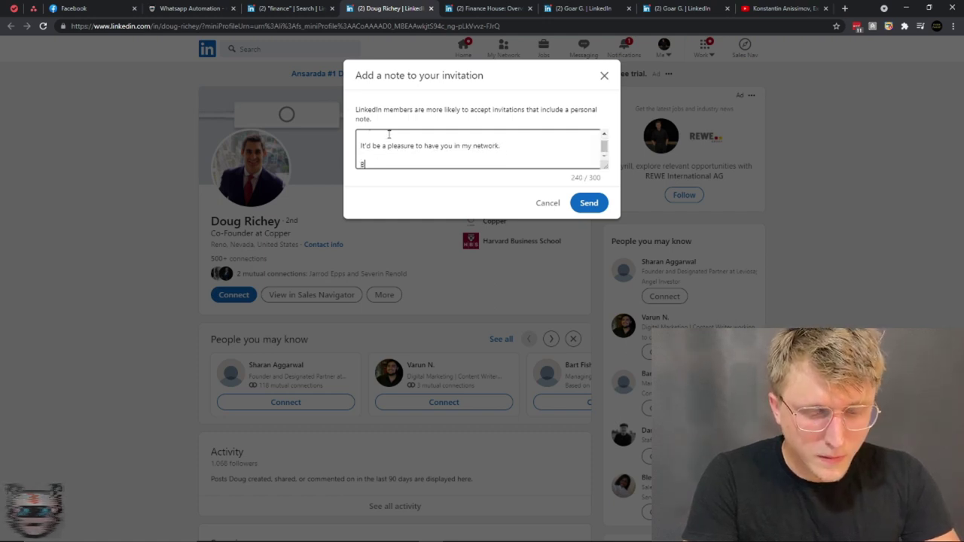
text(ig fan of the Co)
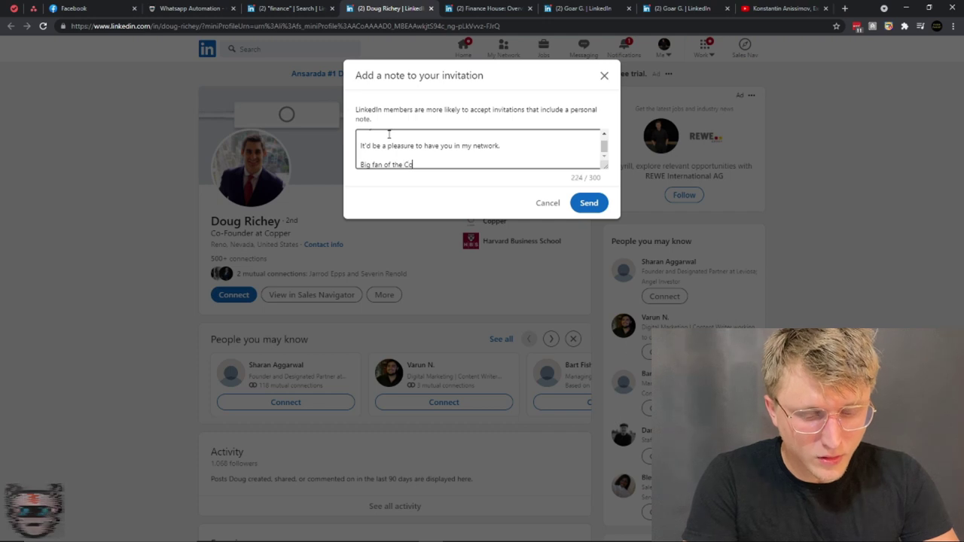
text(pper poocast on your)
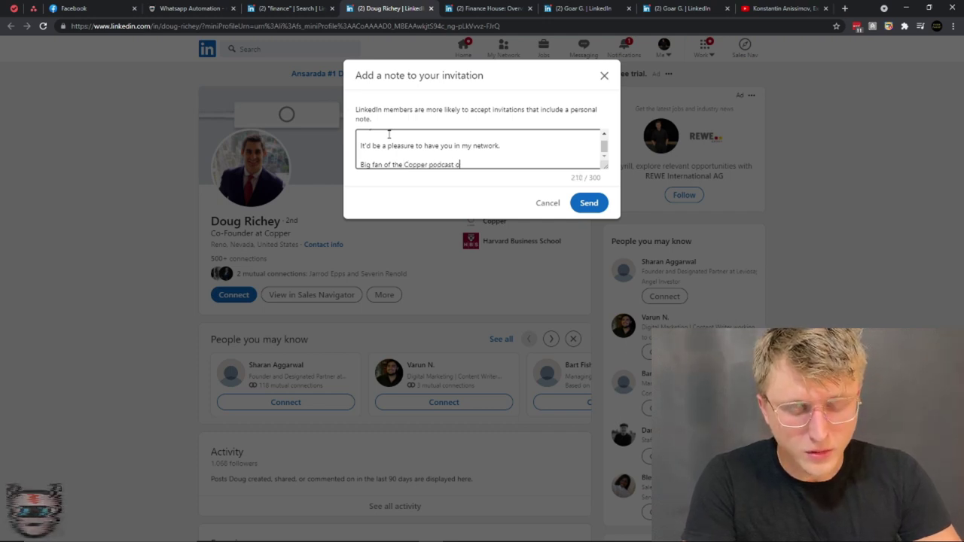
key(BackSpace)
key(BackSpace)
key(BackSpace)
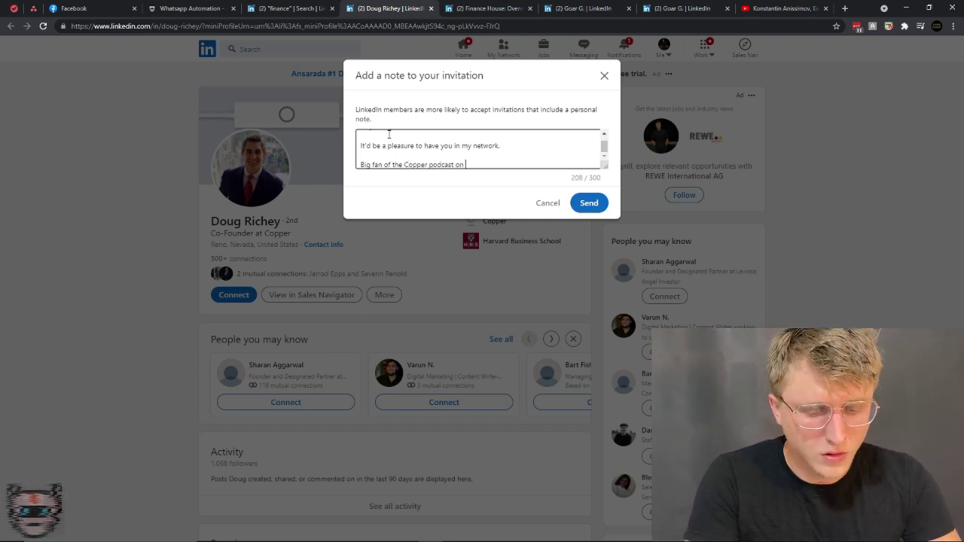
text(Youtube )
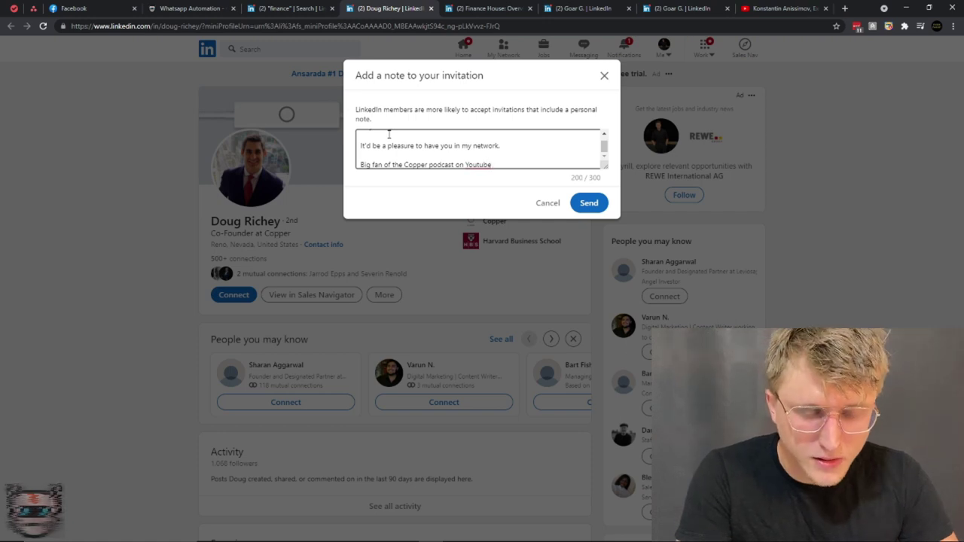
text(!)
key(Return)
key(Return)
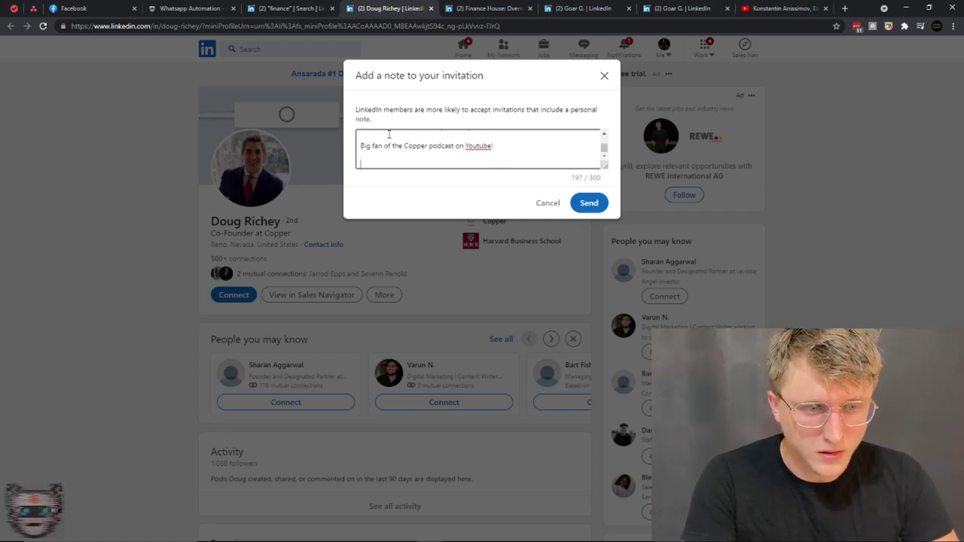
- Finish the note with "Let's stay in touch!" and discard the invitation without sending it
text(LEt's)
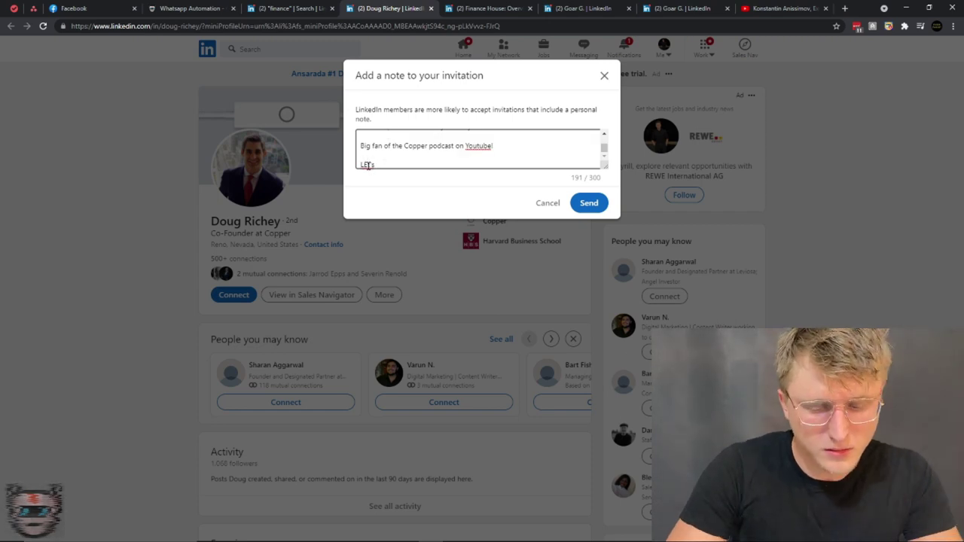
double_click(368, 165)
text(Let's s)
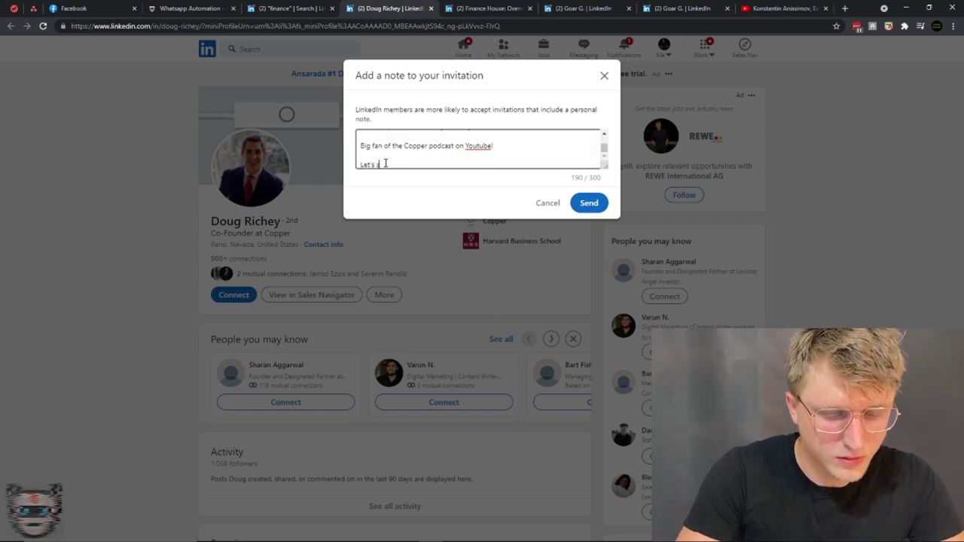
text(tay in touc)
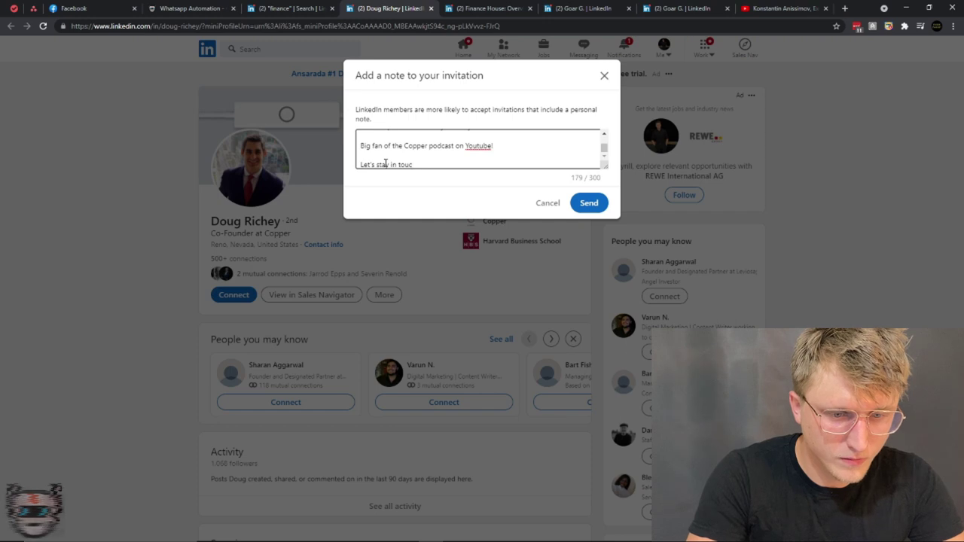
text(h!)
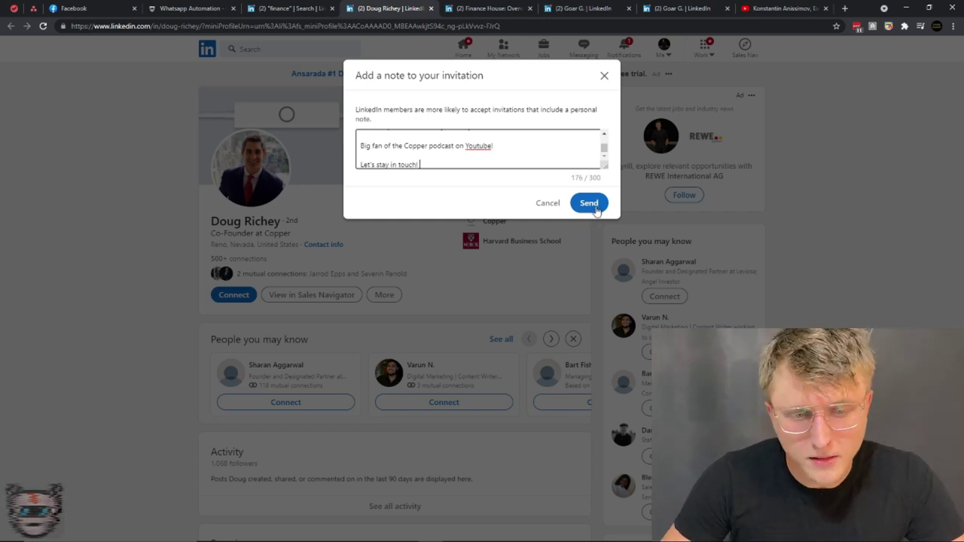
click(548, 205)
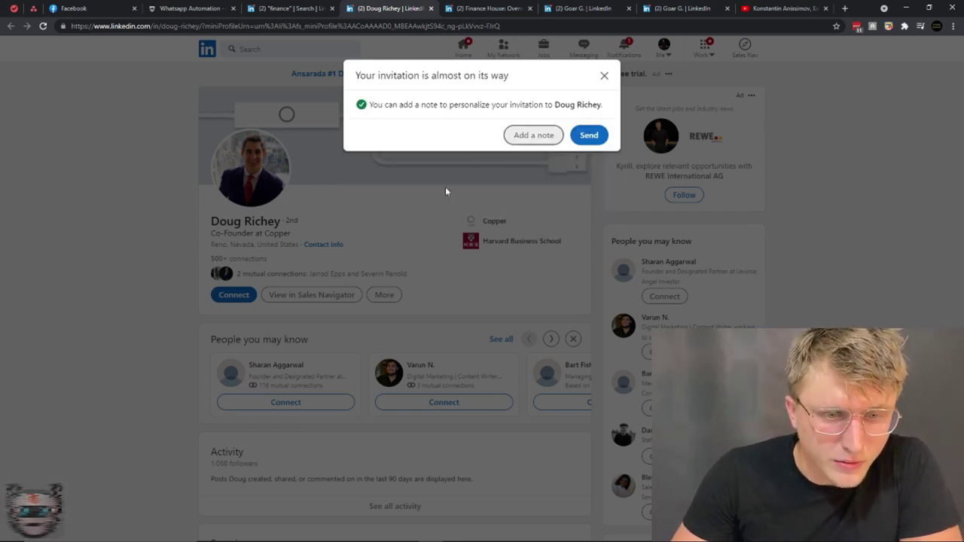
click(603, 76)
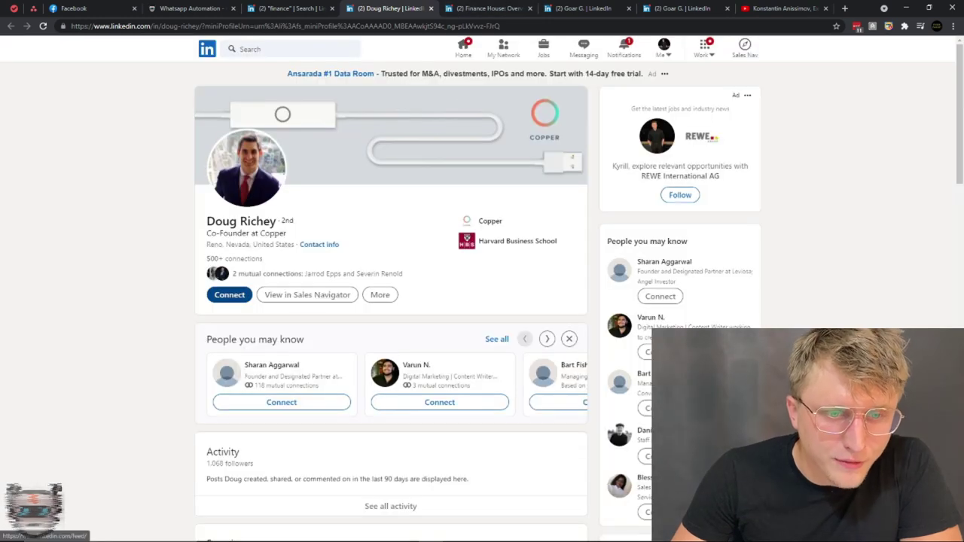
- Open the list of existing network connections and switch to searching them with filters
click(488, 46)
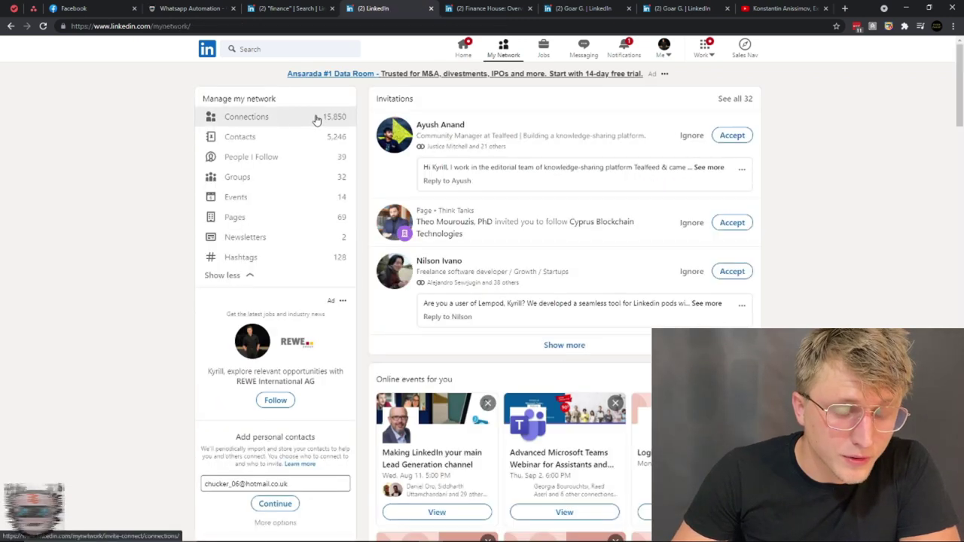
click(252, 118)
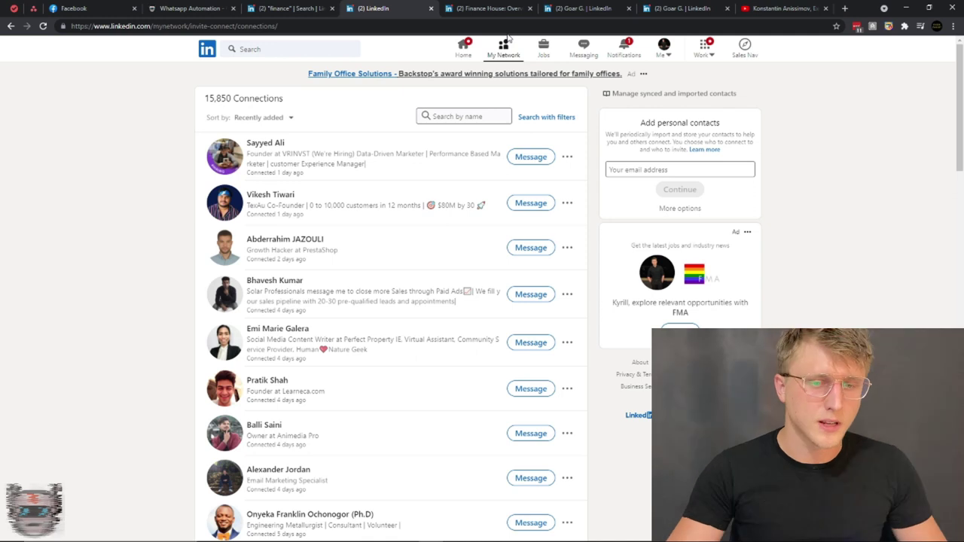
click(552, 118)
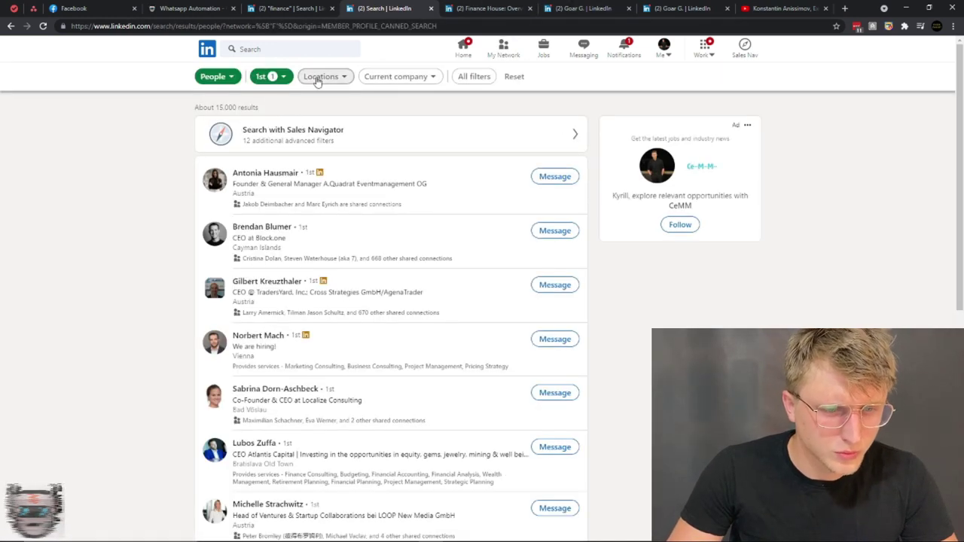
- Filter the first-degree connections by the Financial Services industry and show the results
click(480, 77)
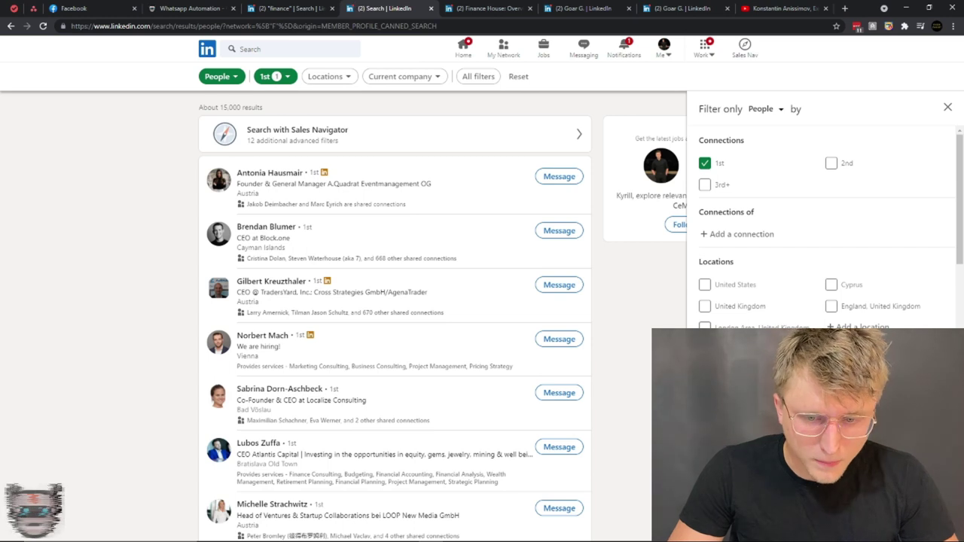
scroll(831, 249, down, 10)
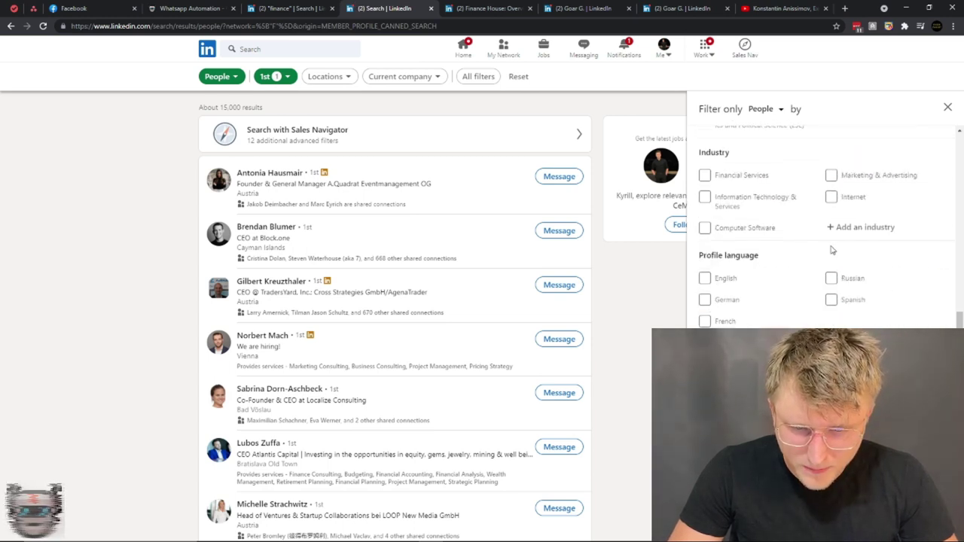
click(742, 176)
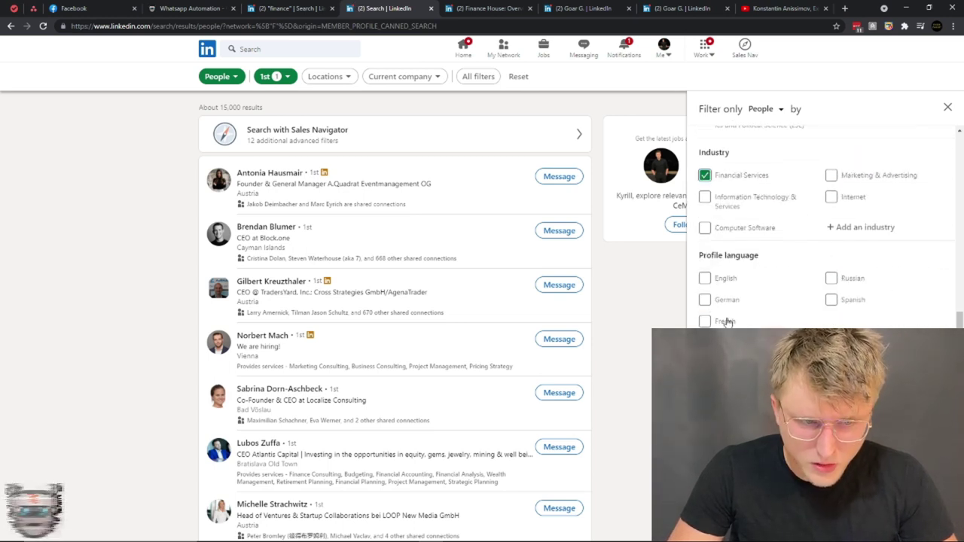
scroll(942, 286, up, 5)
scroll(904, 301, down, 2)
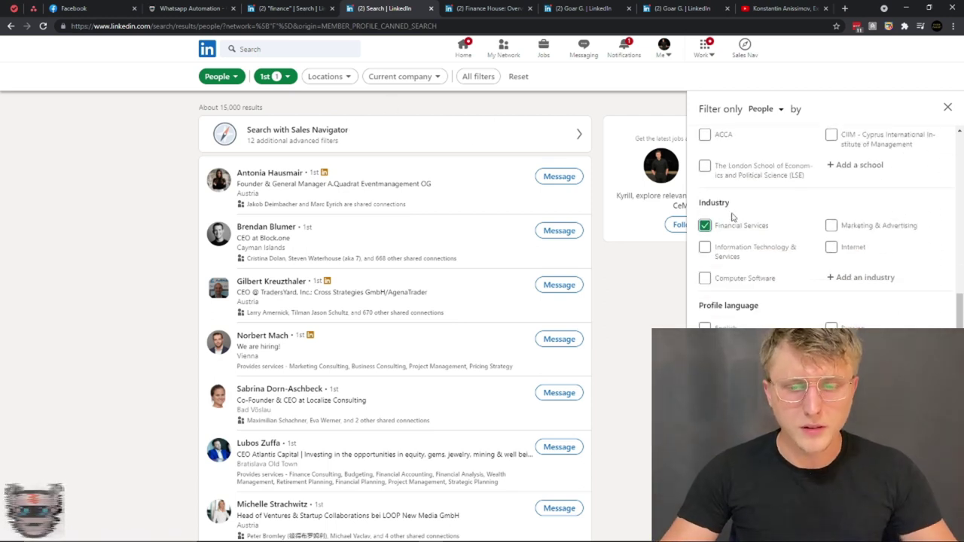
scroll(731, 216, down, 3)
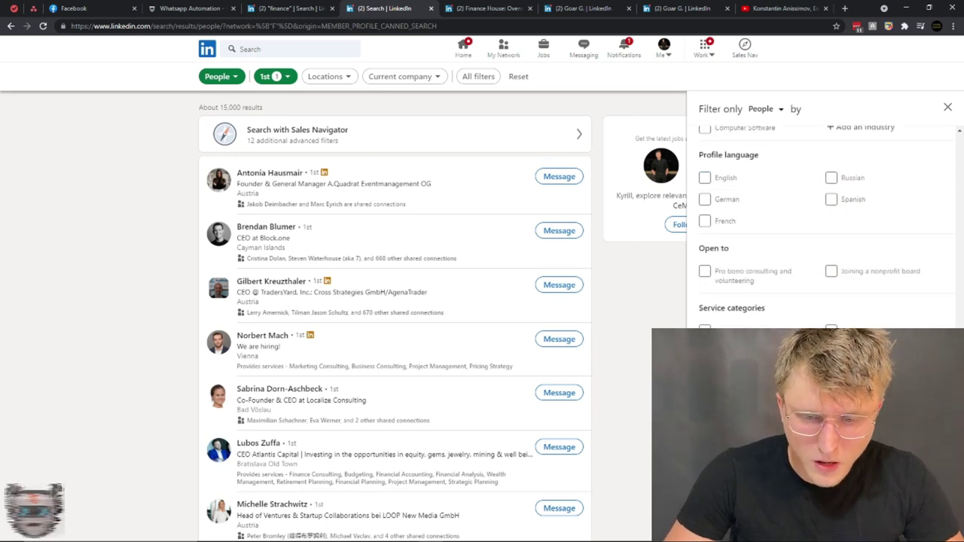
click(904, 519)
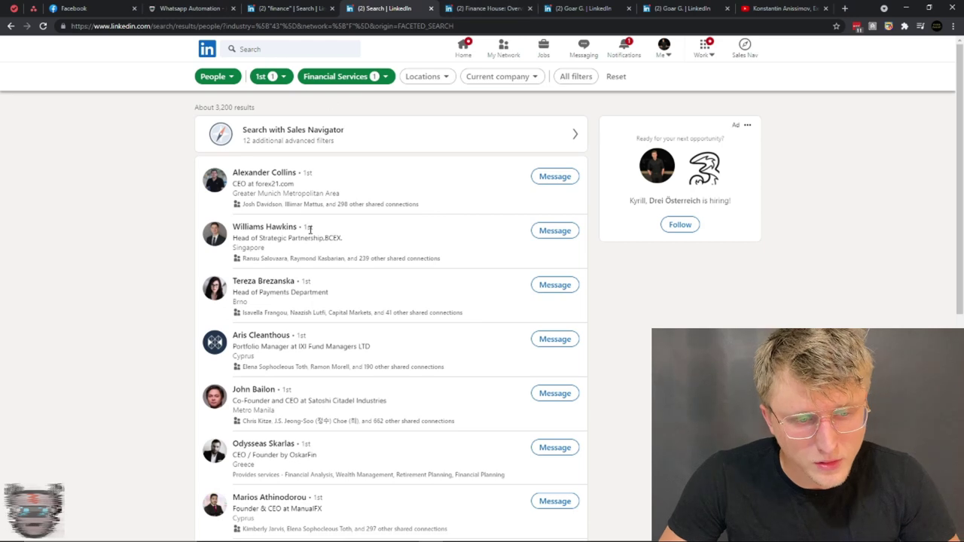
- Open the profile of the Investment Advisory connection from Hamburg in a new browser tab and switch to it
scroll(308, 230, down, 4)
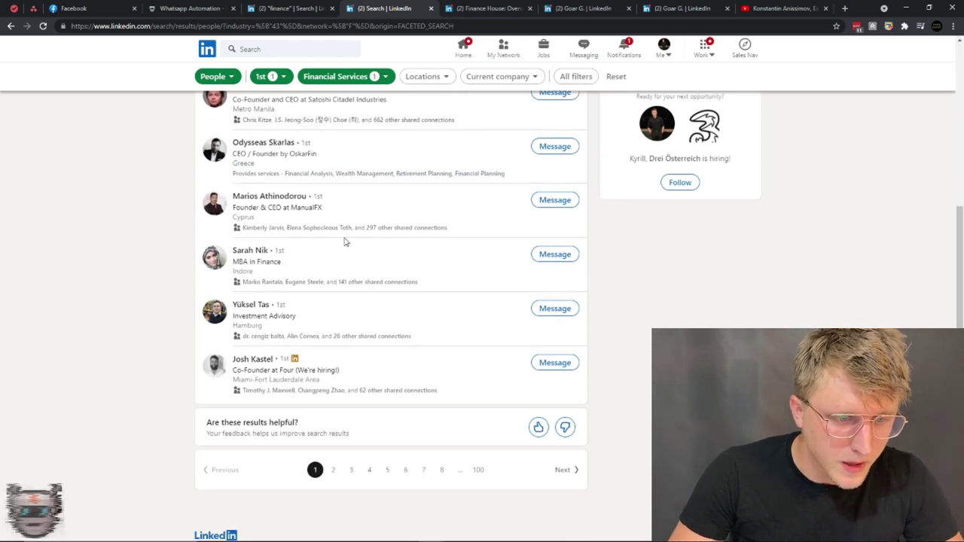
right_click(260, 309)
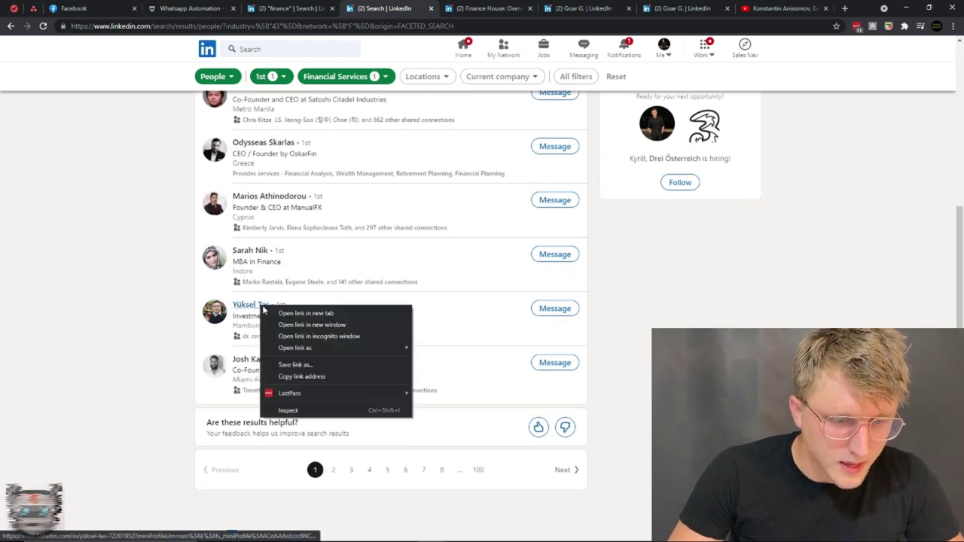
click(293, 314)
click(407, 9)
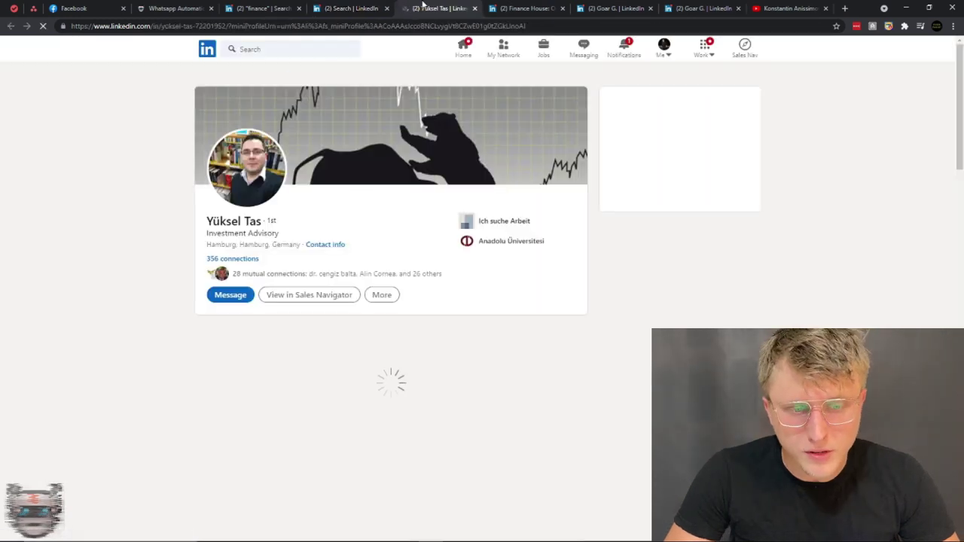
- Open a message window for the Investment Advisory connection and endorse the connection's Credit Cards and Credit Risk skills
click(231, 294)
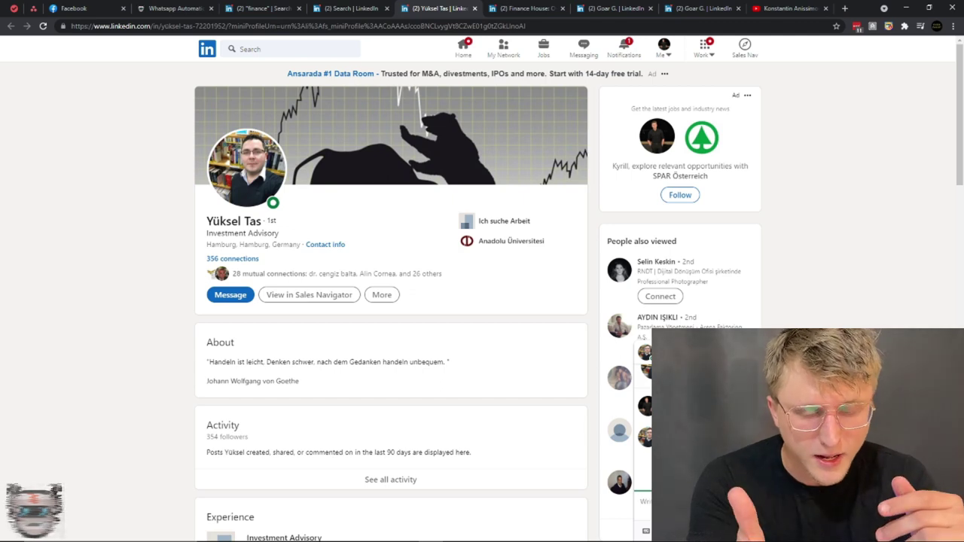
mouse_move(482, 540)
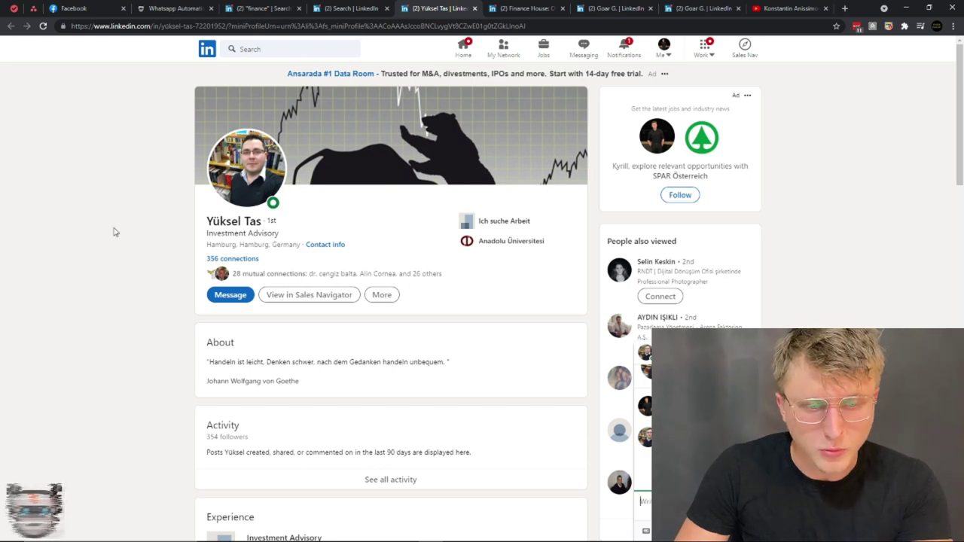
scroll(304, 317, down, 2)
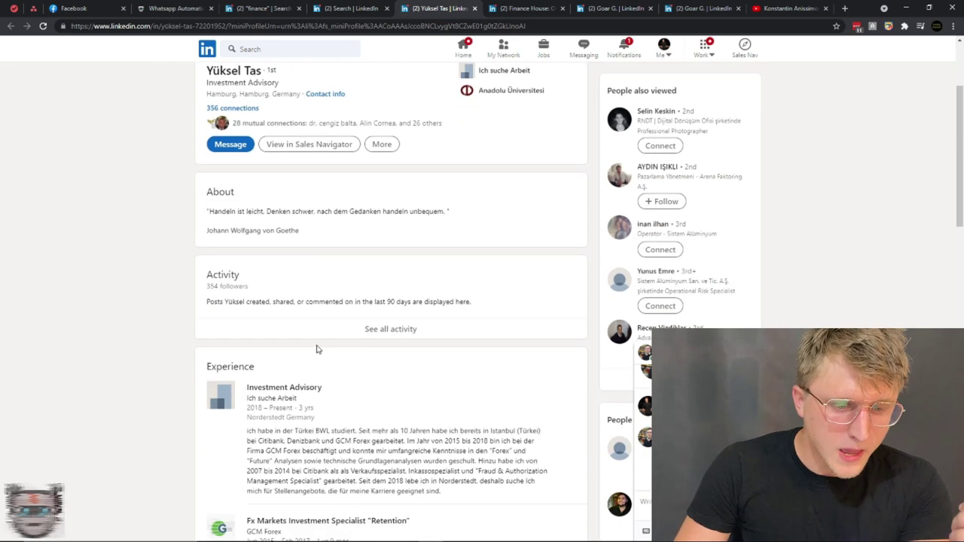
scroll(275, 259, down, 4)
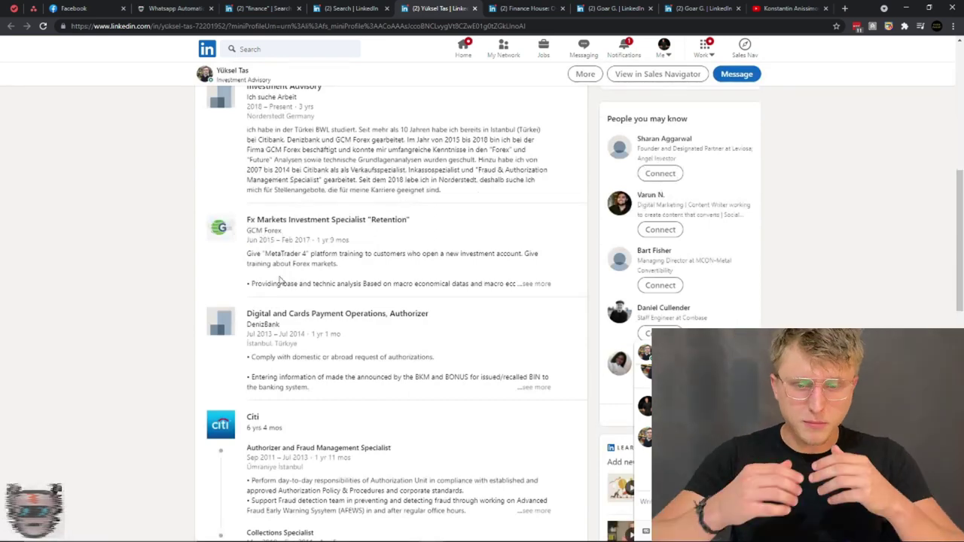
scroll(278, 281, down, 5)
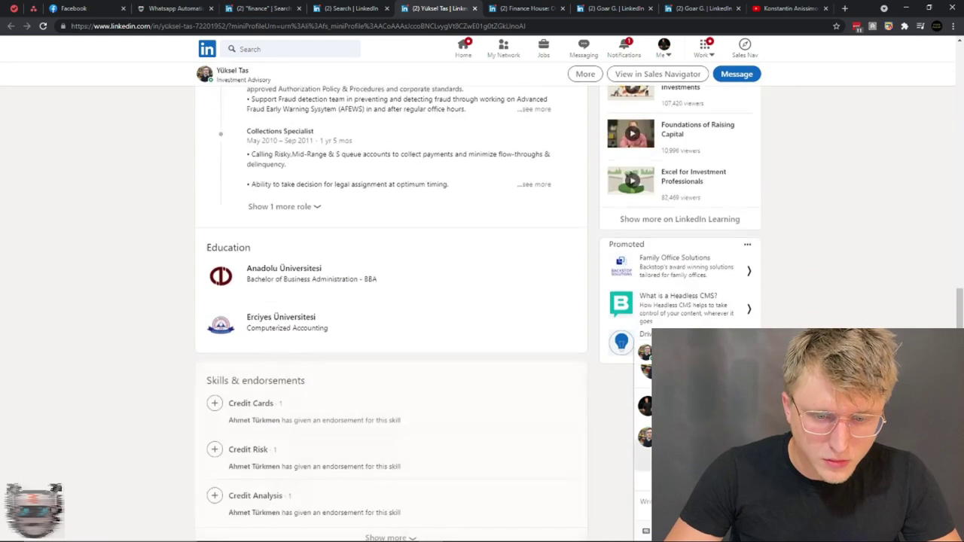
click(214, 403)
scroll(215, 376, down, 2)
click(215, 299)
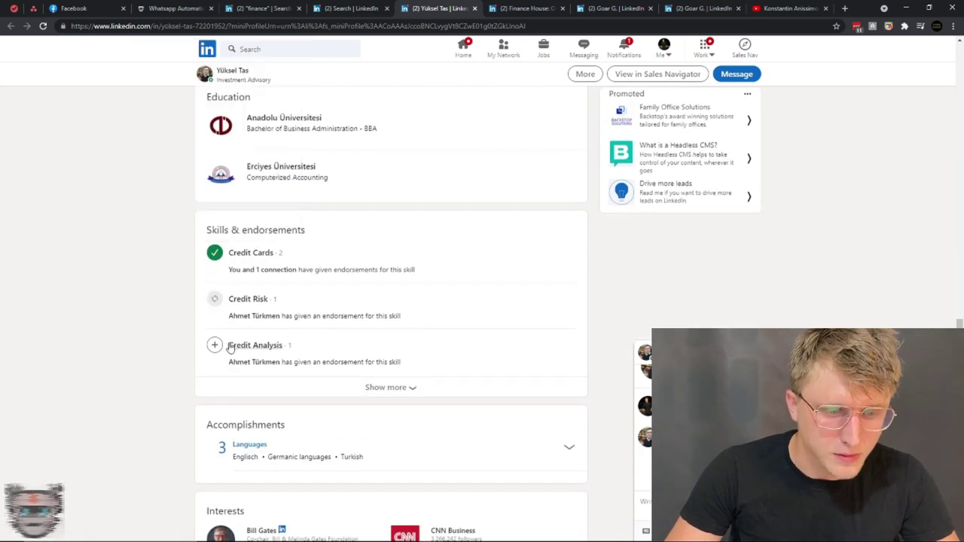
- Check the notifications and open the sponsored "join us..." message in the messaging inbox
click(624, 50)
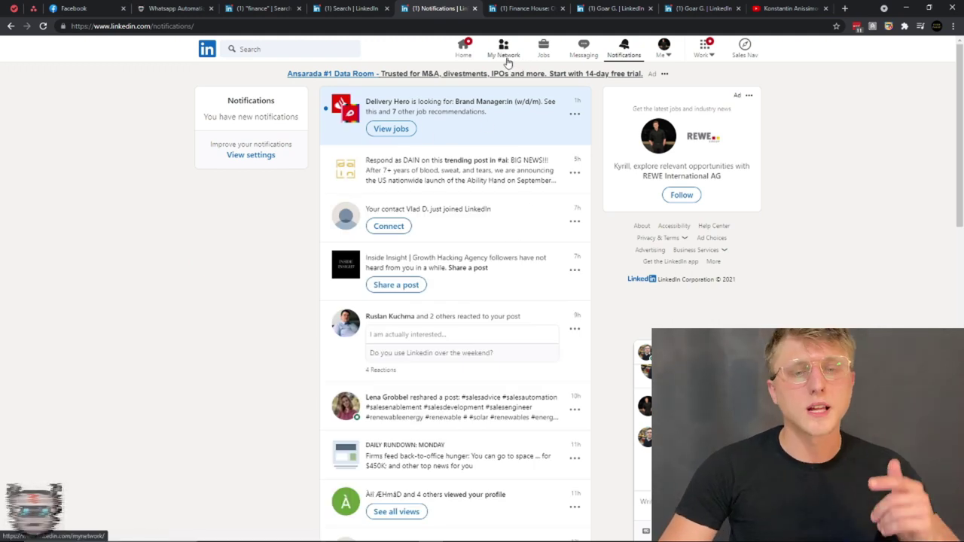
click(588, 52)
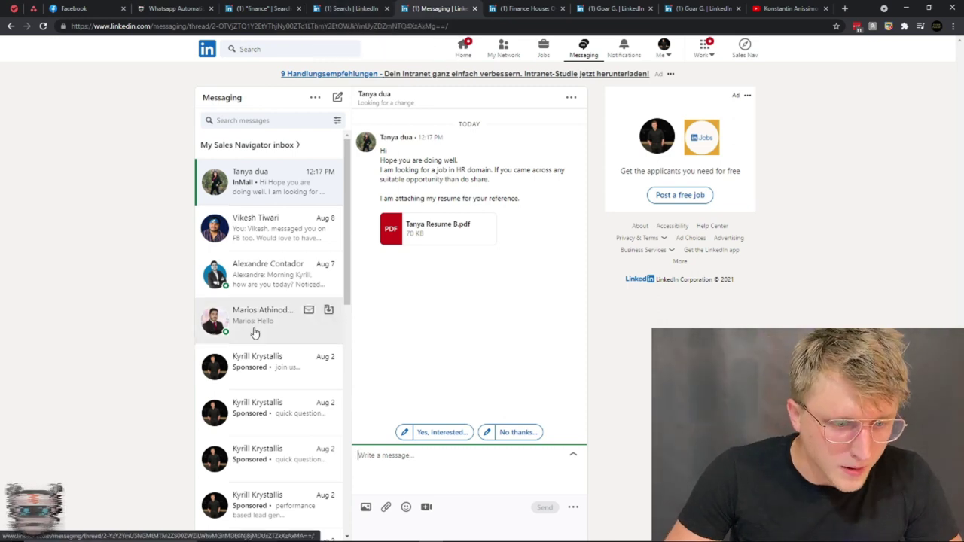
click(271, 373)
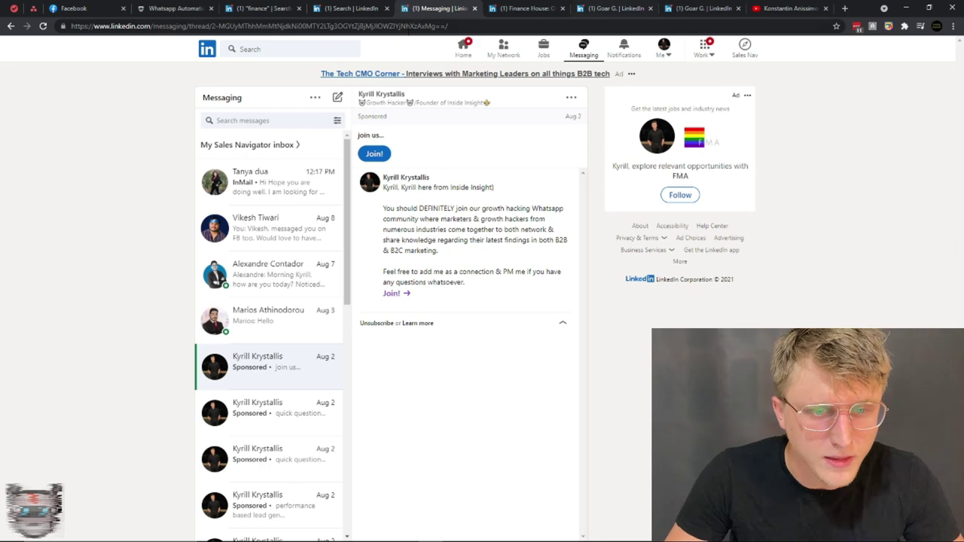
- From the home feed, open the profile of the four-day work week poll's author and start a new message to that person
click(465, 50)
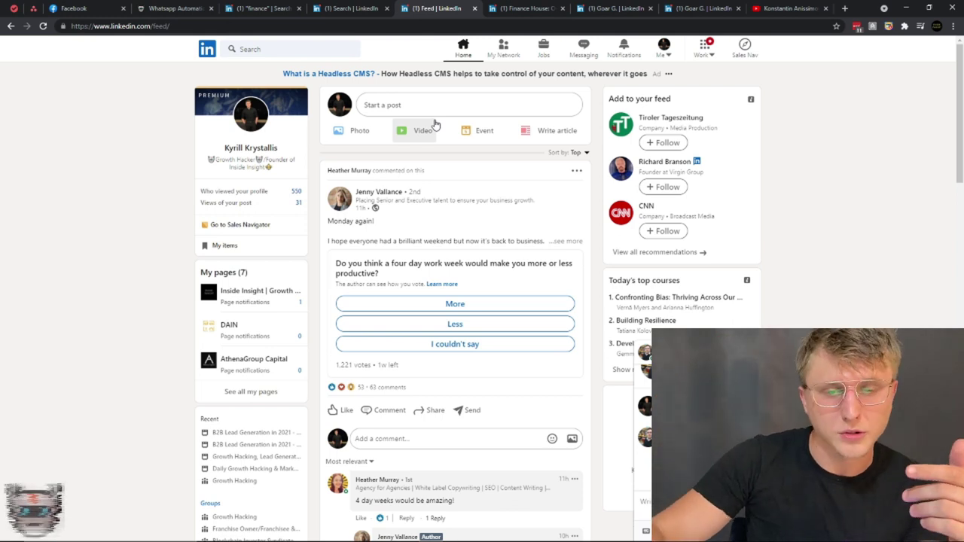
click(374, 192)
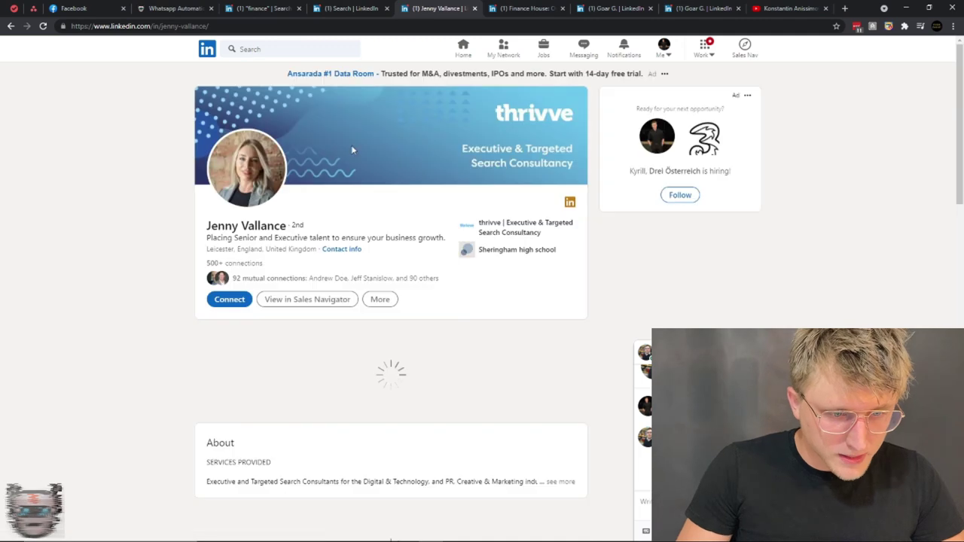
click(379, 299)
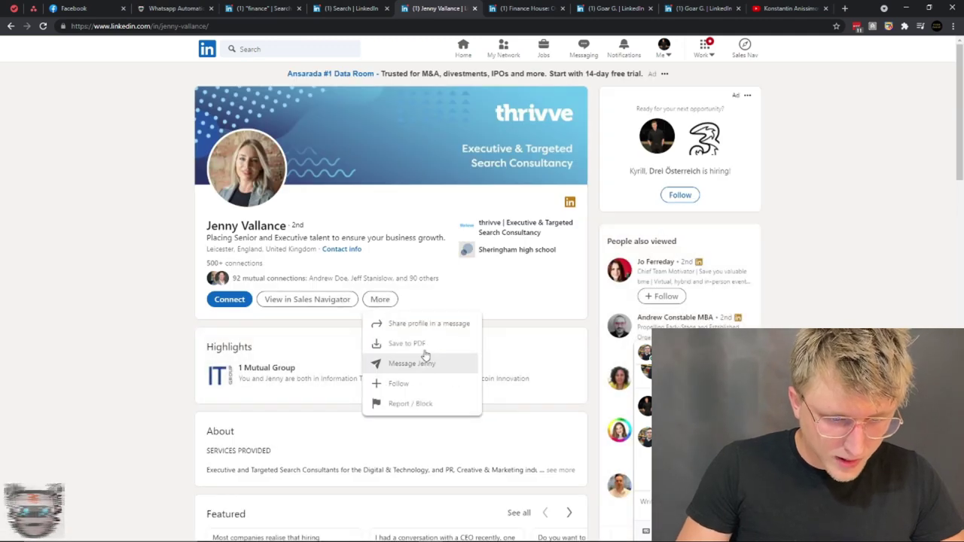
click(134, 244)
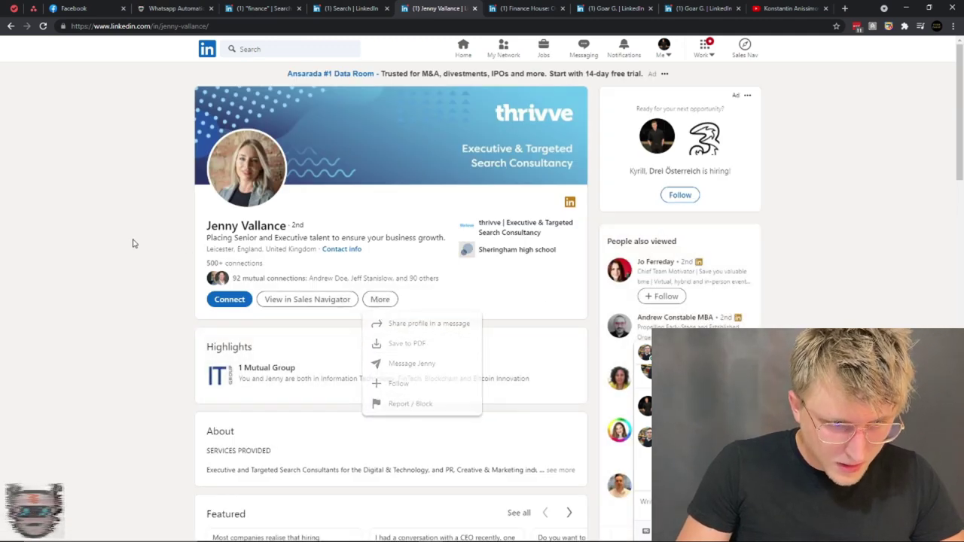
click(378, 301)
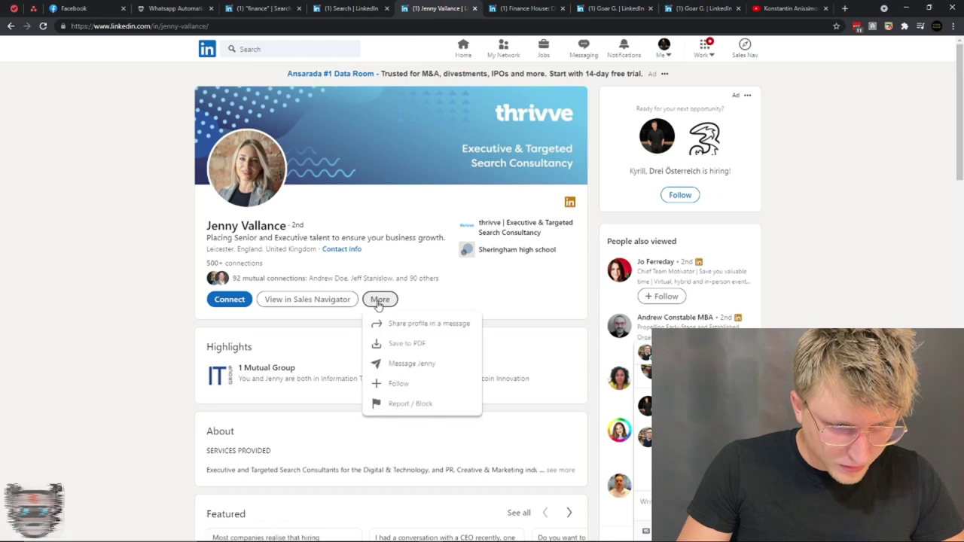
click(406, 366)
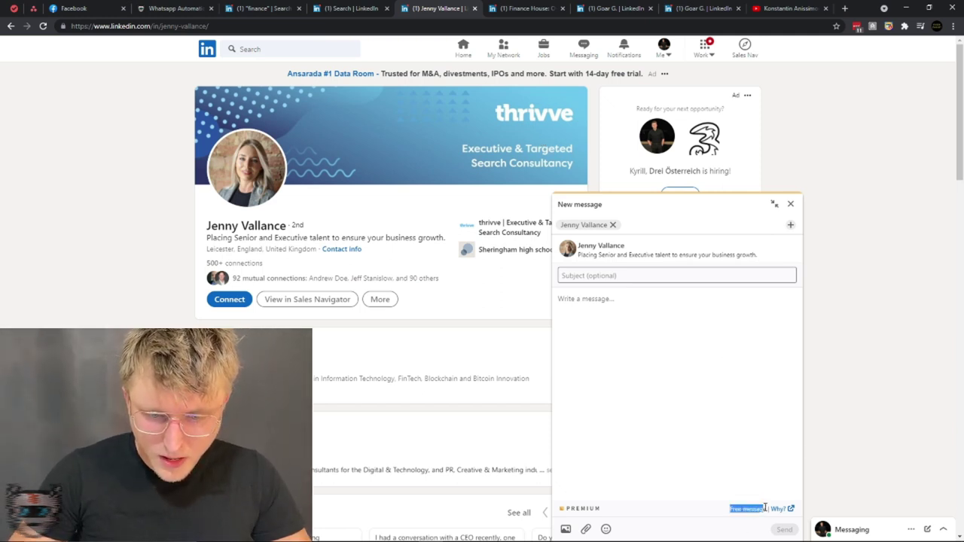
- Open the explanation of why the message is free in a new browser tab, keeping the empty draft in view
right_click(782, 514)
click(836, 403)
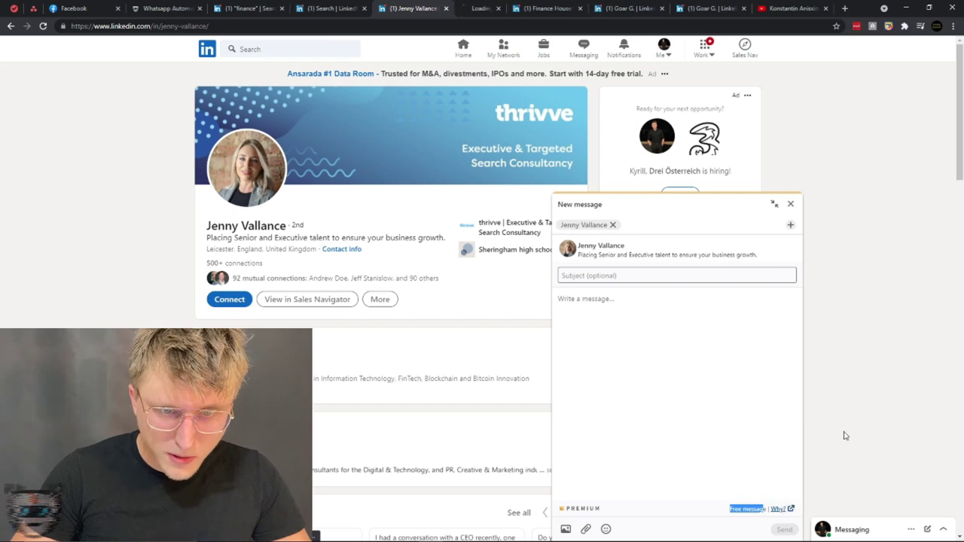
click(595, 276)
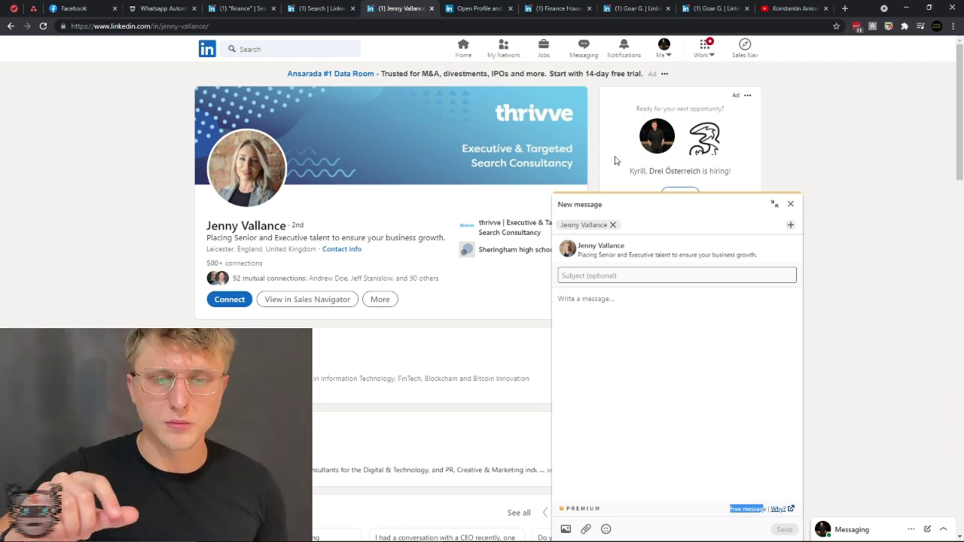
click(560, 316)
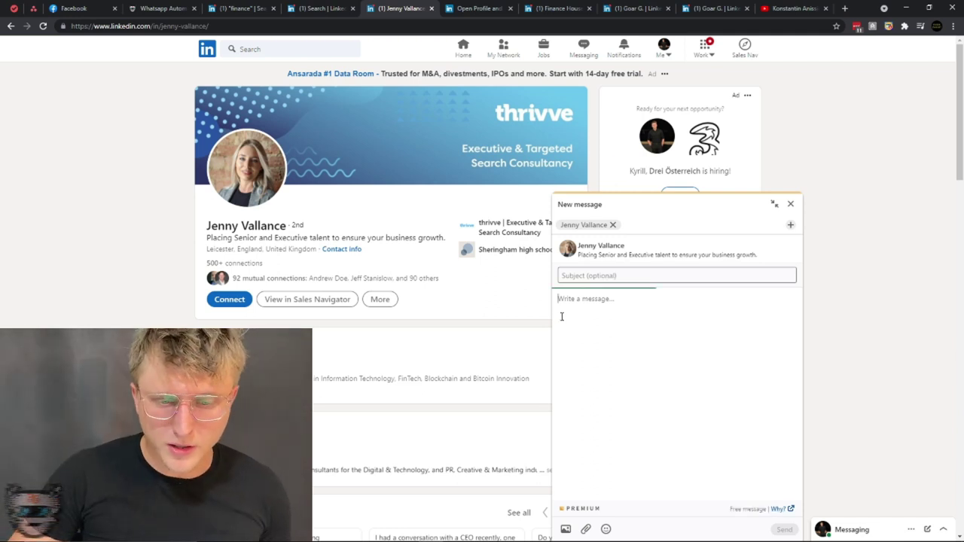
click(579, 274)
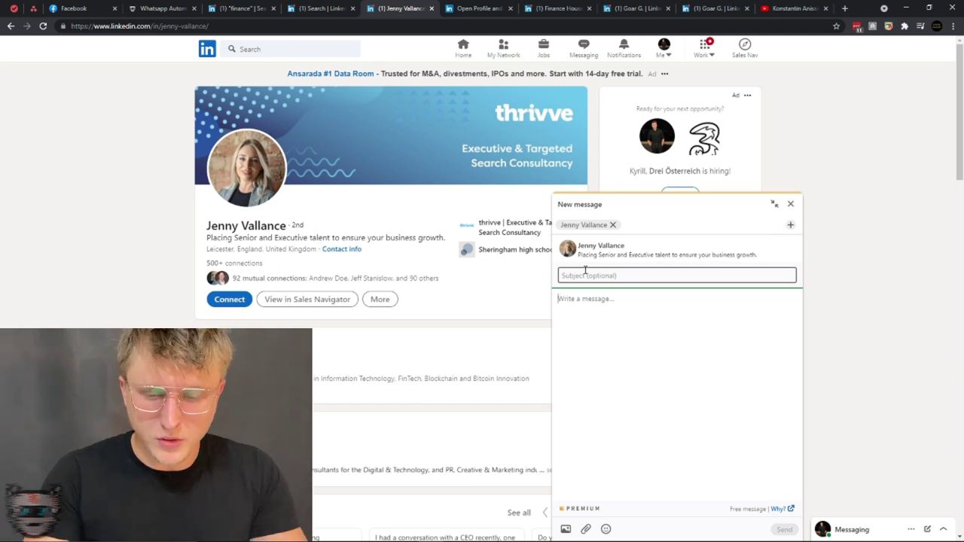
key(Tab)
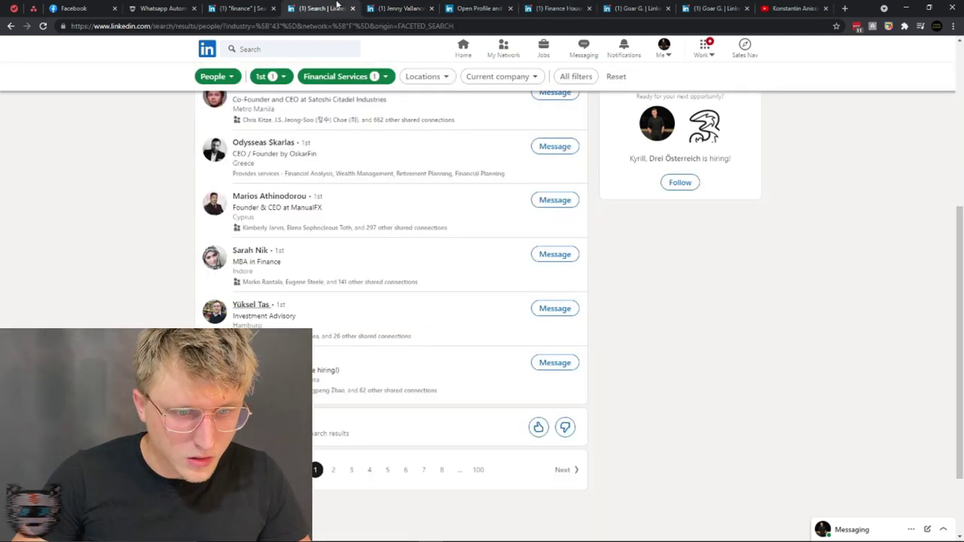
- Switch to the connections search tab and open the sponsored "join us..." message in the inbox to review its wording
click(335, 8)
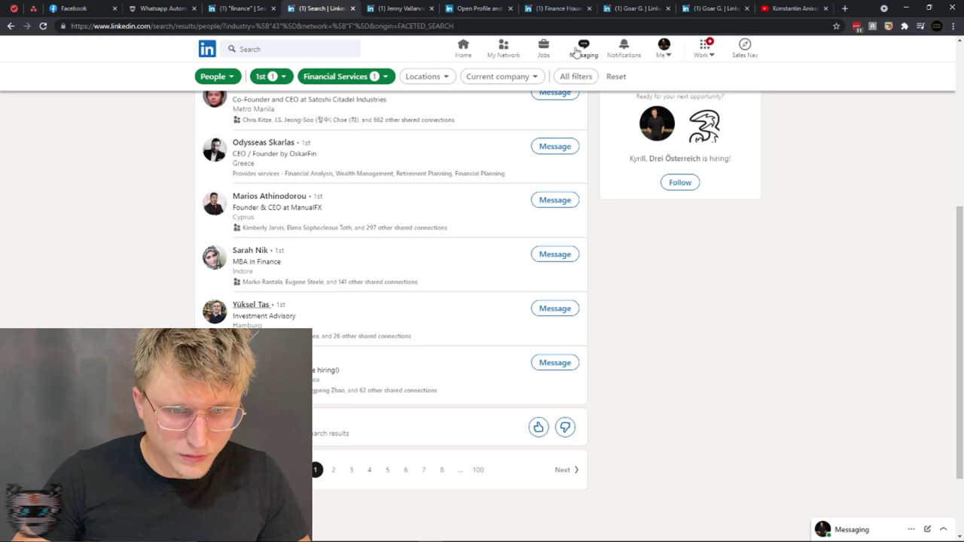
click(582, 48)
scroll(269, 226, down, 2)
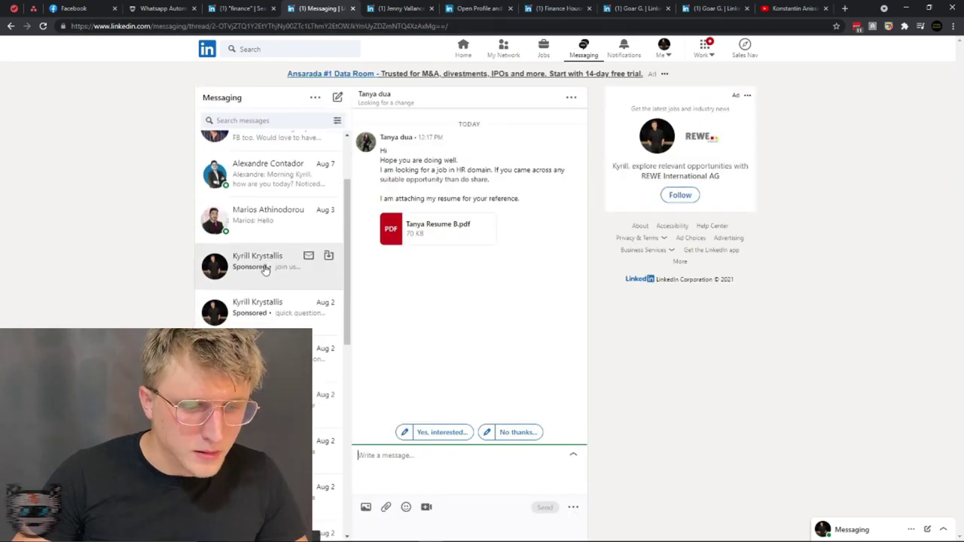
click(256, 264)
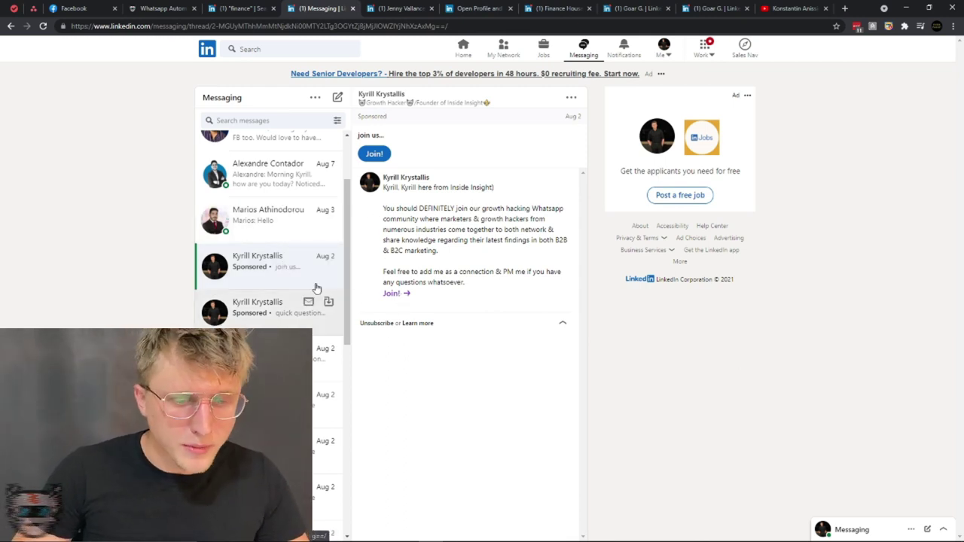
right_click(284, 272)
click(124, 185)
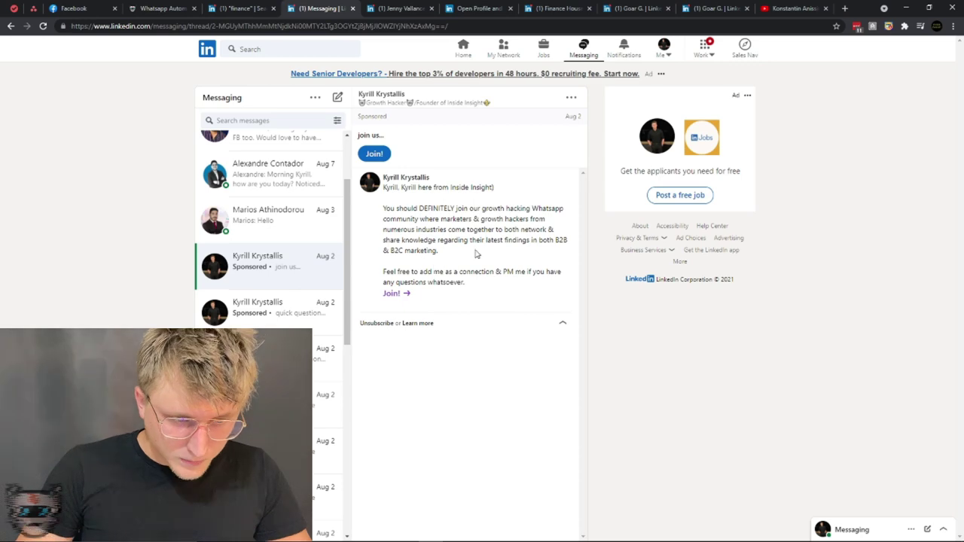
- Return to the draft on the poll author's profile tab and set its subject to "quick question..."
click(386, 7)
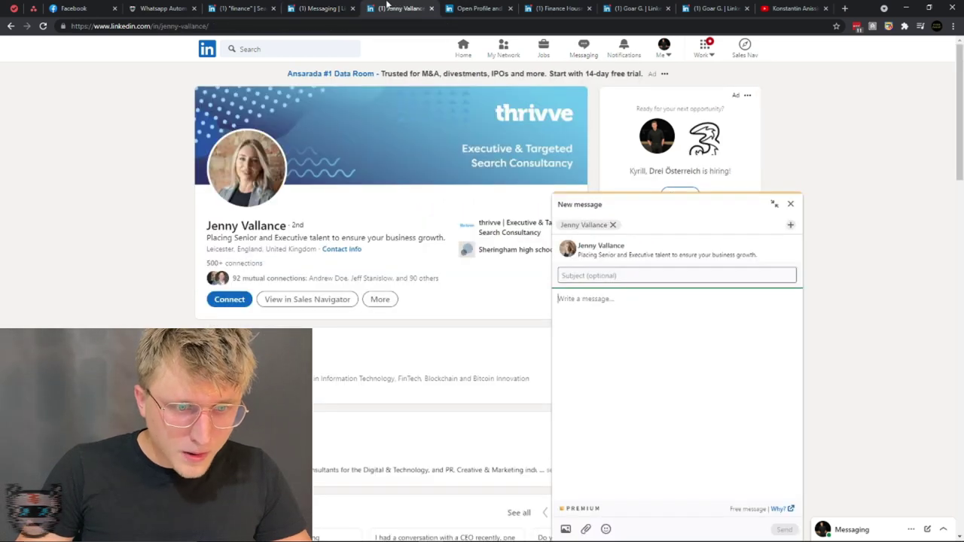
click(602, 274)
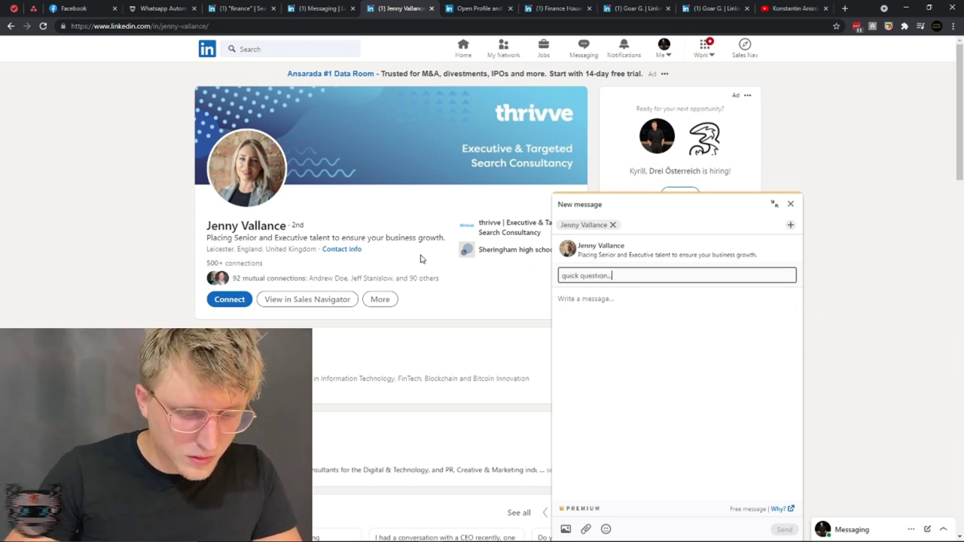
key(Tab)
- Begin the message with "Hey" and the recipient's first name, followed by an introduction of the sender as "here from Inside Insight,"
text(He)
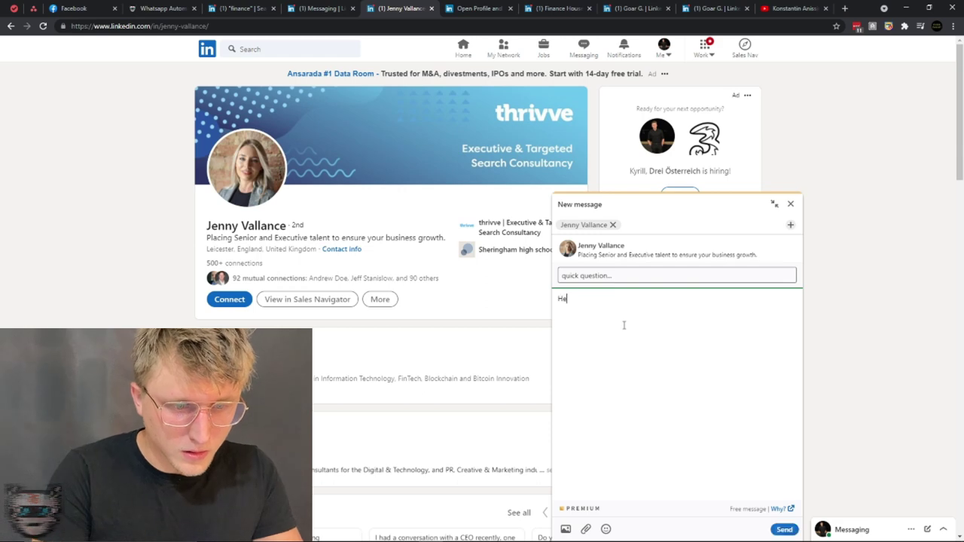
text(y Jenny,)
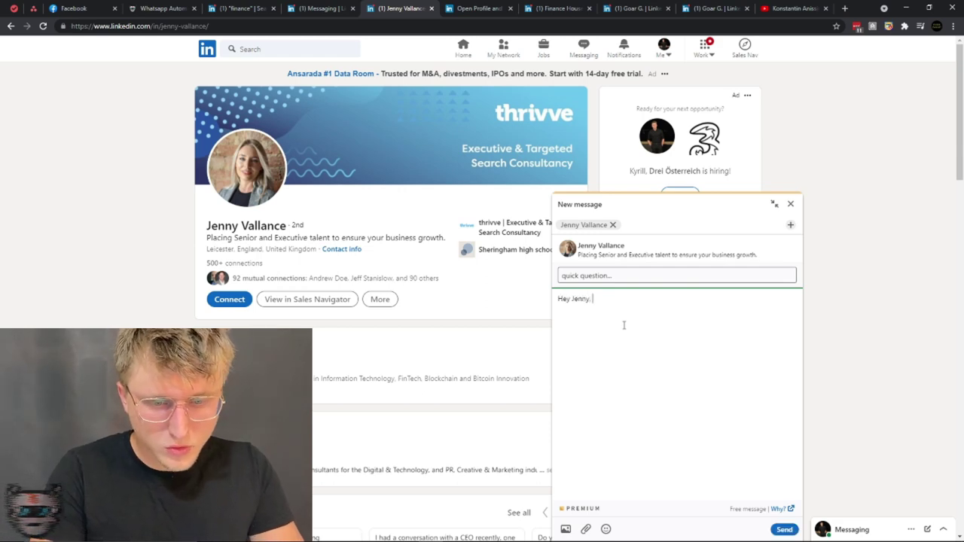
key(Return)
text(Kyrill her)
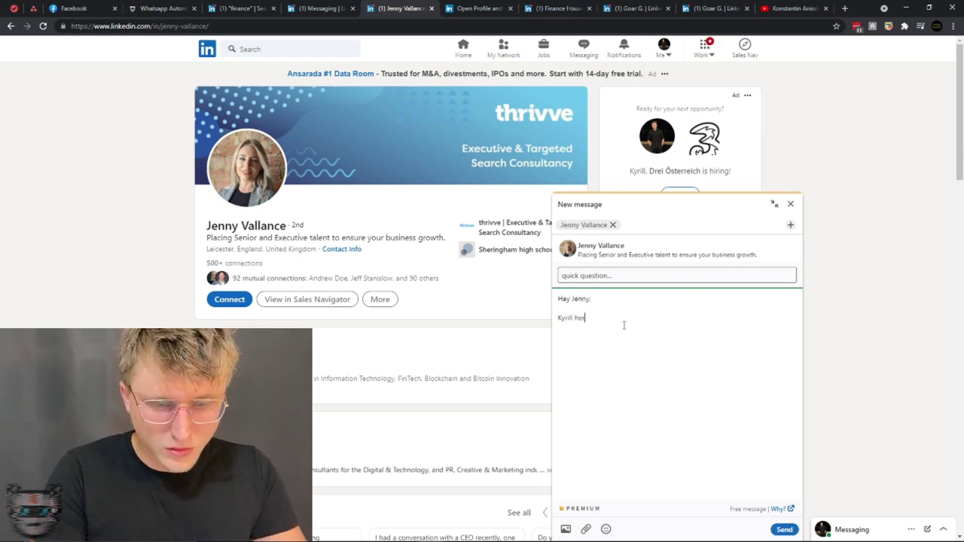
text(e from lsndon)
key(BackSpace)
key(BackSpace)
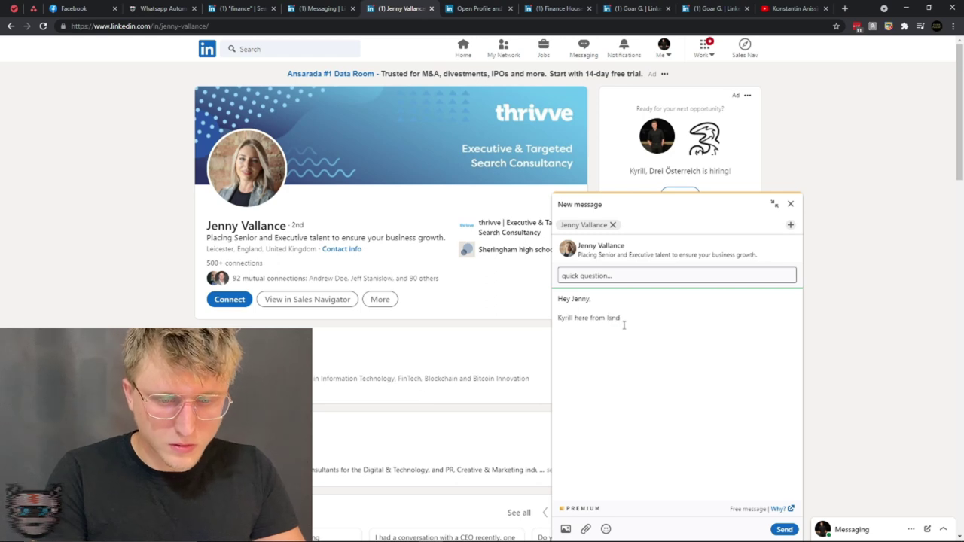
text(Inside Isnigh)
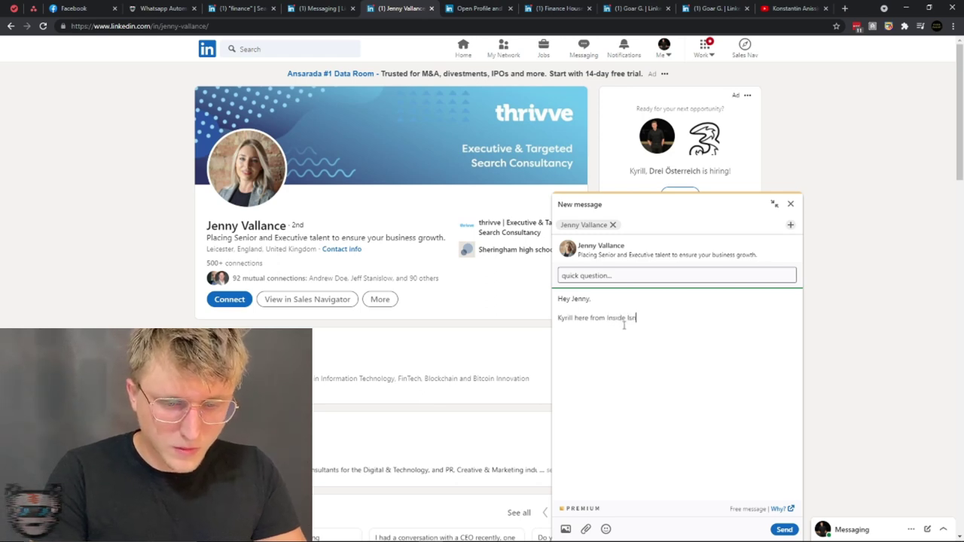
key(BackSpace)
key(BackSpace)
key(BackSpace)
key(BackSpace)
key(BackSpace)
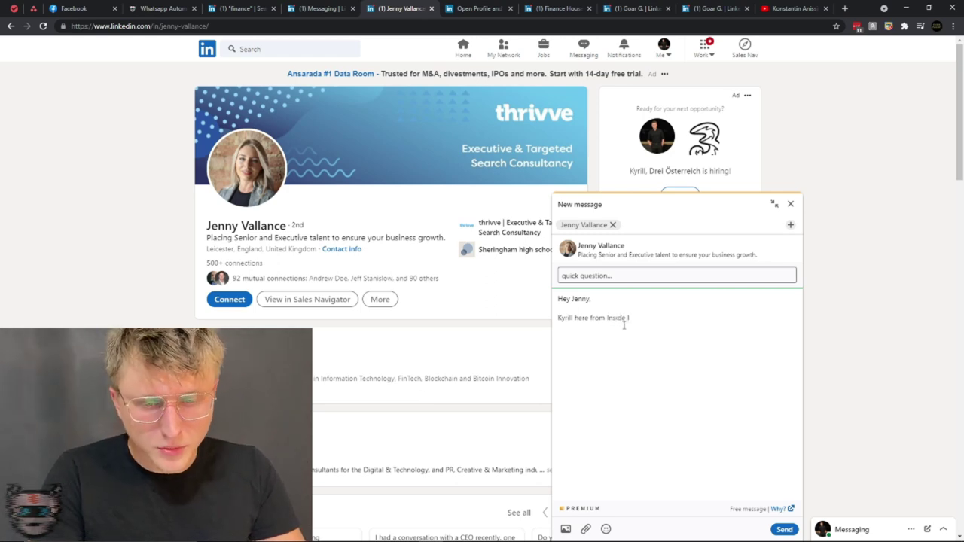
text(nsight,)
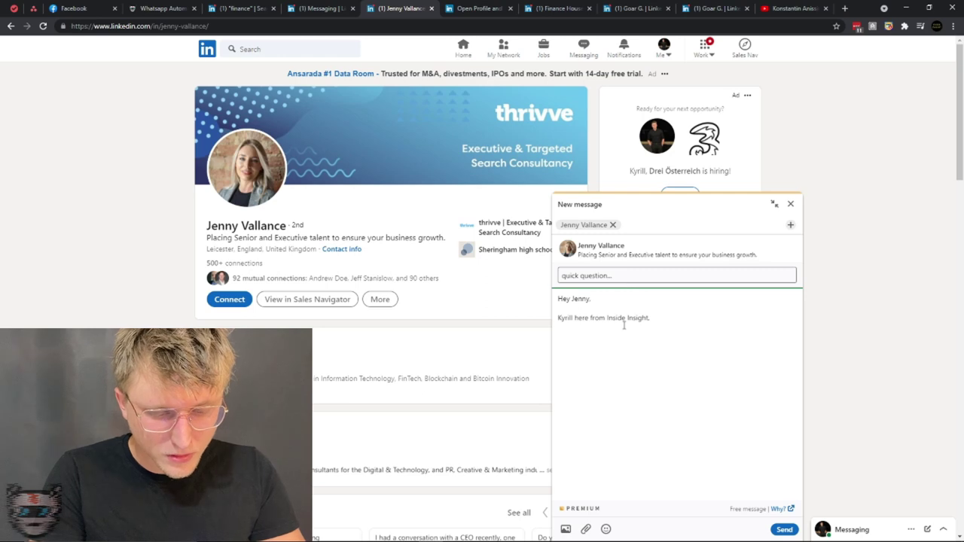
- Add the line "Would love to have you appear..." beneath the introduction in the message draft
text(Would love to h)
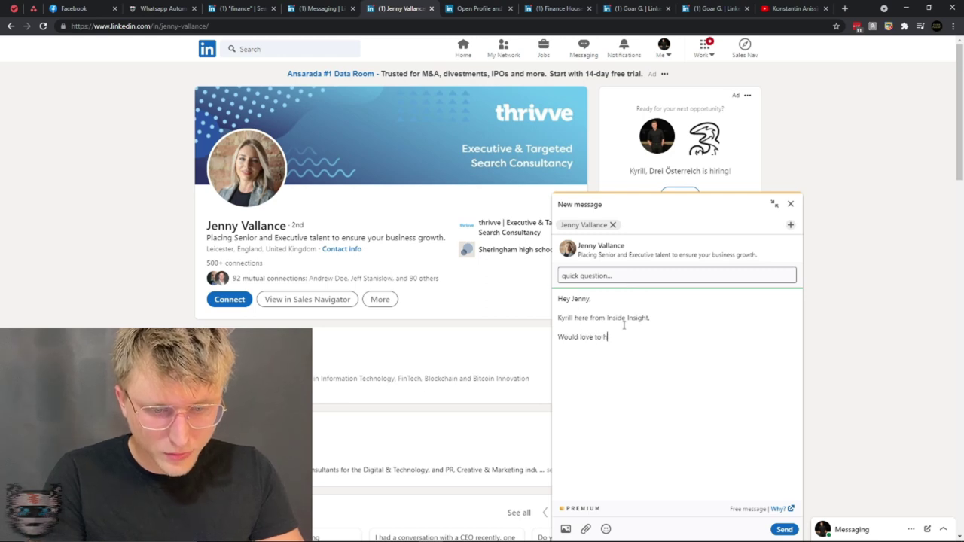
text(ave you aopeea)
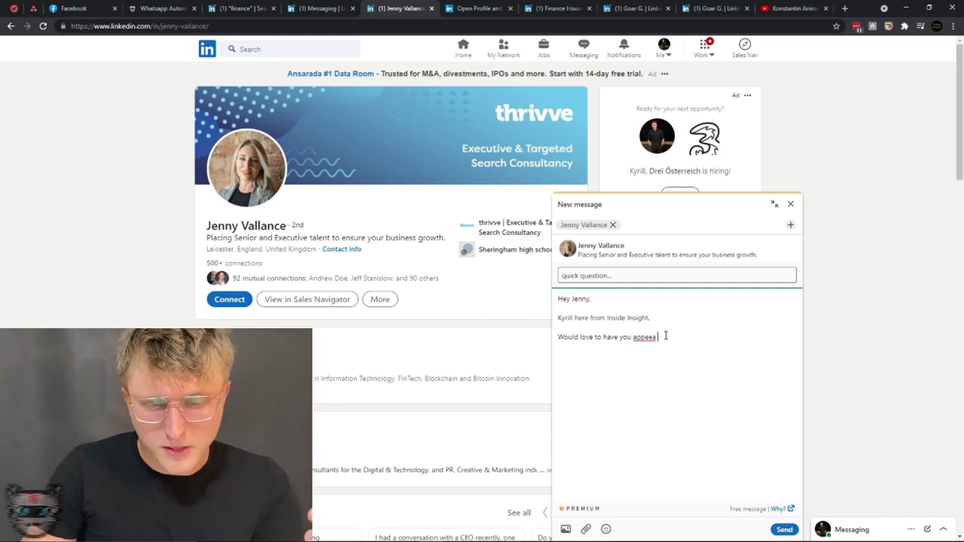
key(BackSpace)
key(BackSpace)
key(BackSpace)
key(BackSpace)
key(BackSpace)
text(ppear...)
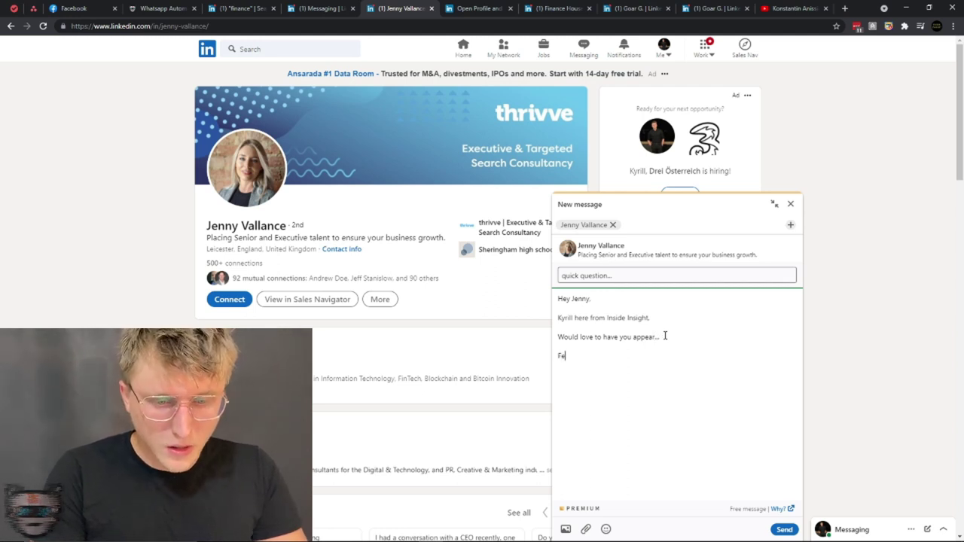
- Add the closing line "Feel free to book a time that suits you via our Calendly:" to the message draft
key(BackSpace)
text(Fee)
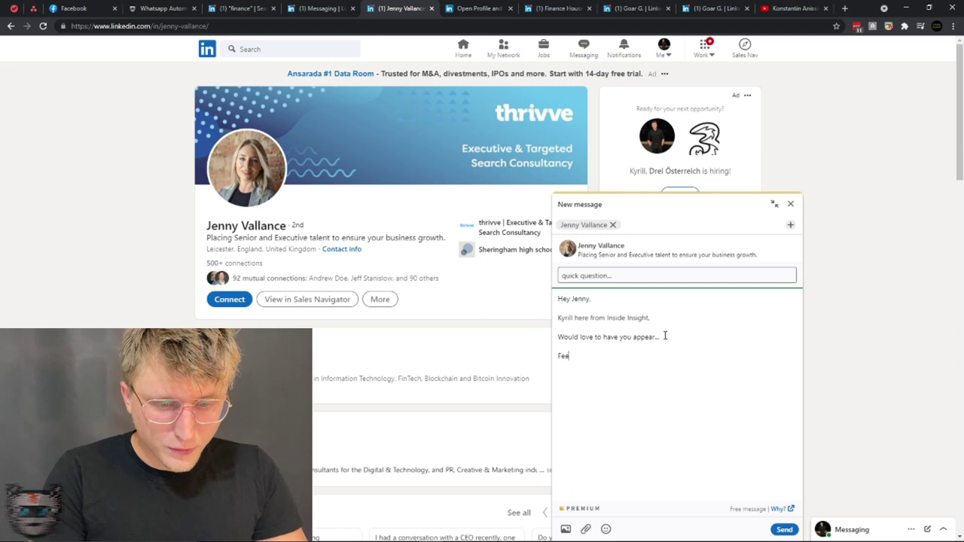
text(l free to book a )
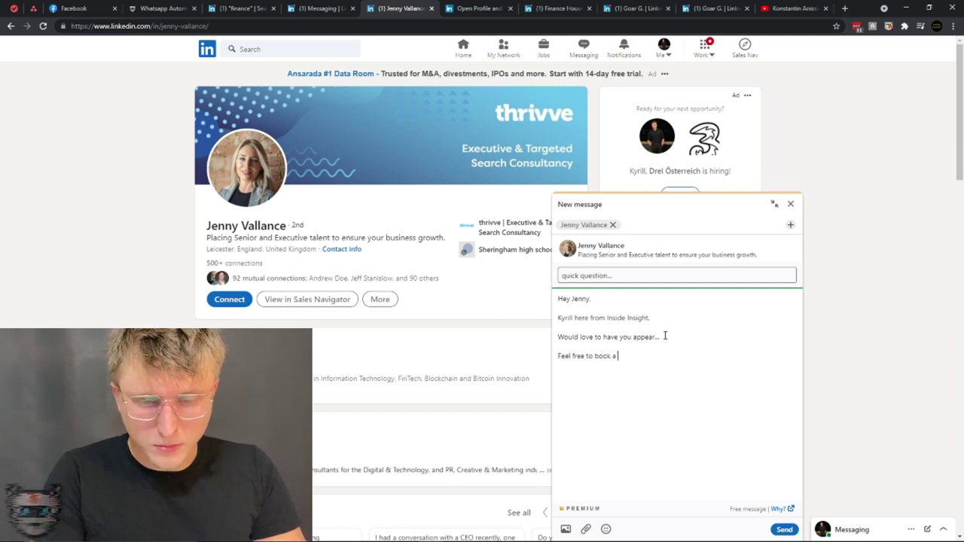
text(time that suits you)
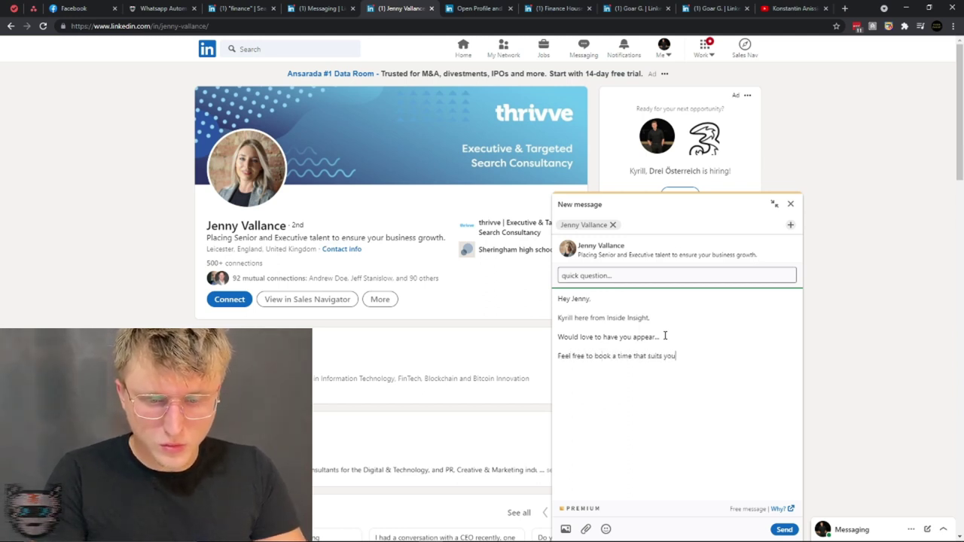
text( via our Calendly:)
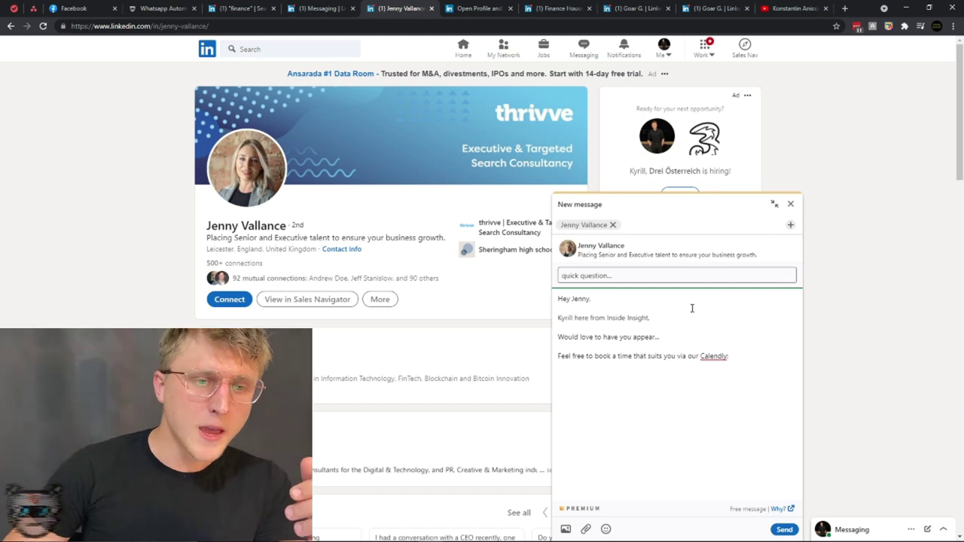
- View the home feed from the messaging tab and review the US financial services search results for "CEO" OR "Founder" OR "Owner"
click(308, 8)
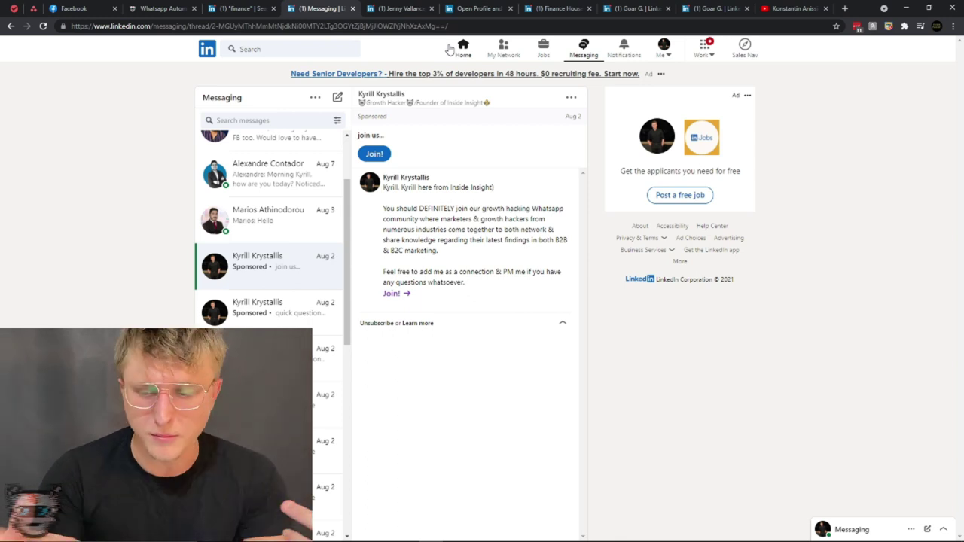
click(462, 46)
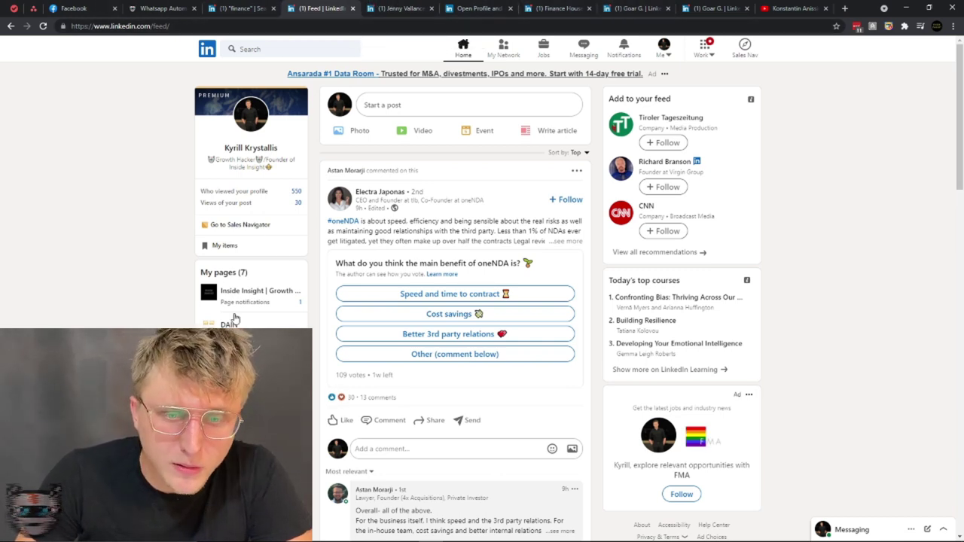
click(245, 9)
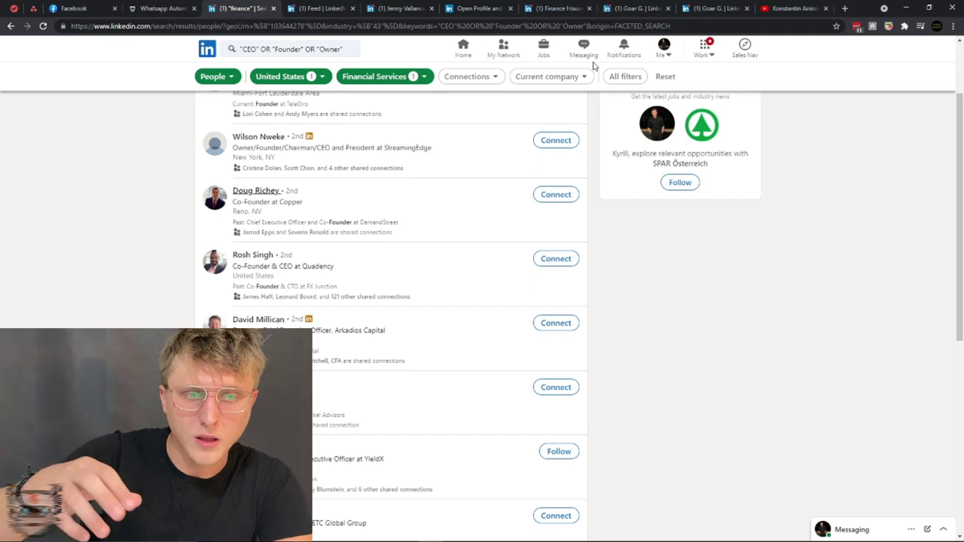
scroll(512, 159, up, 2)
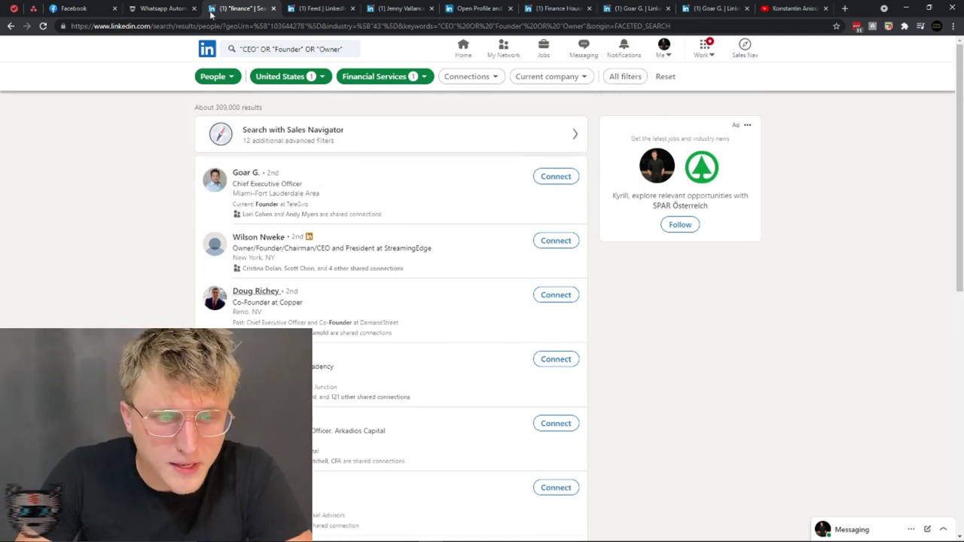
scroll(258, 158, down, 7)
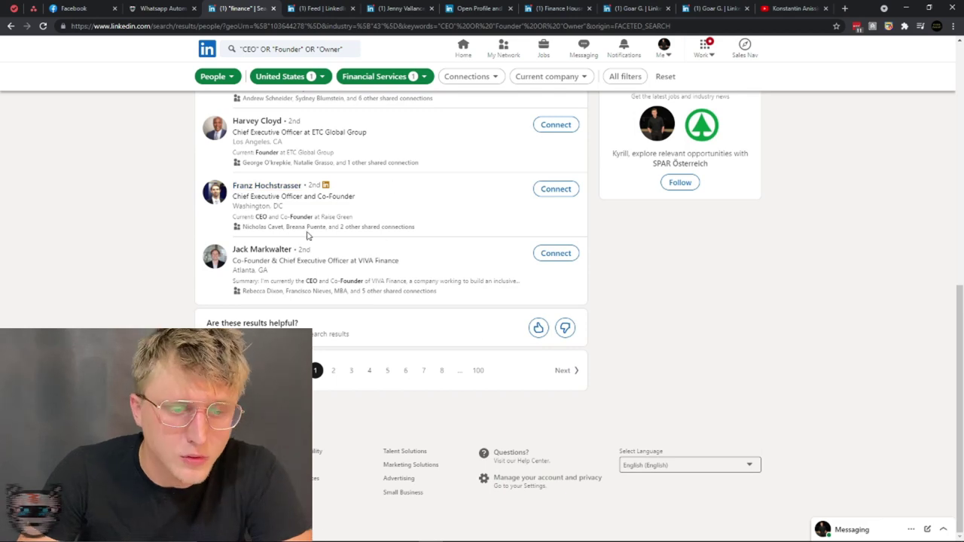
scroll(294, 267, up, 7)
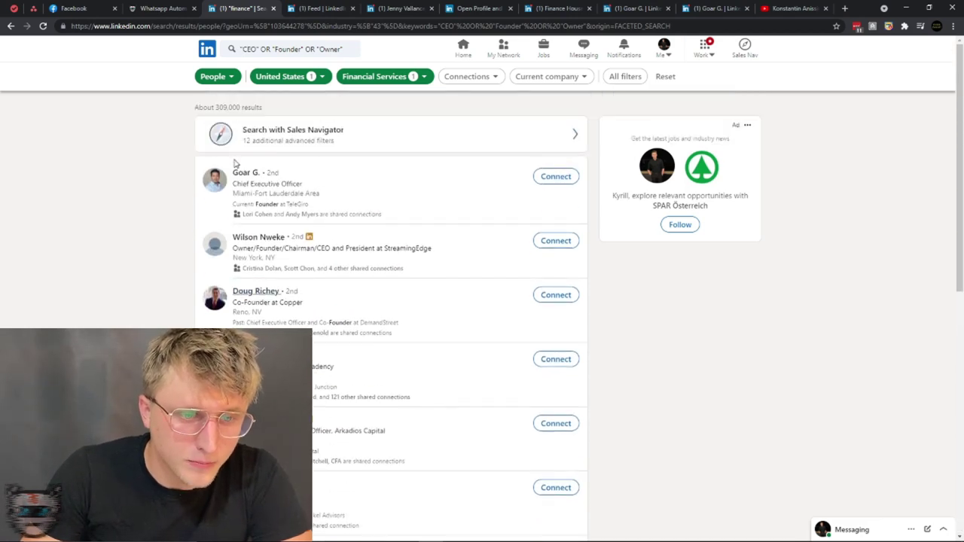
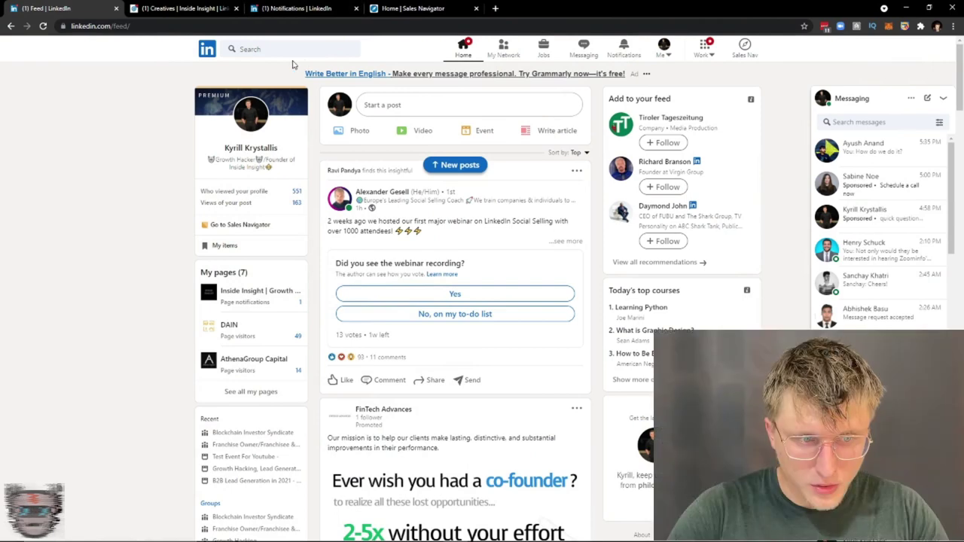
- Check the Sales Navigator home page and try to limit the recent "business" search to people
click(397, 7)
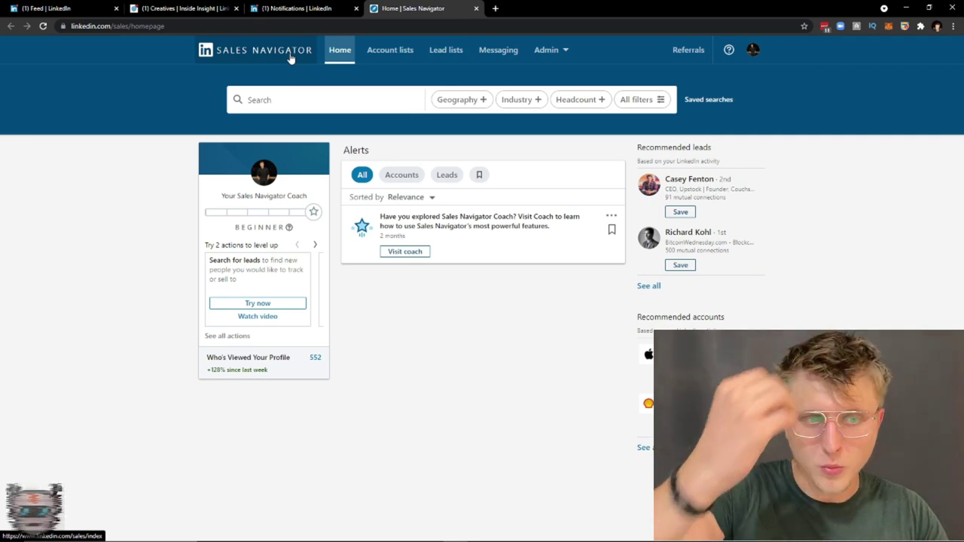
click(47, 8)
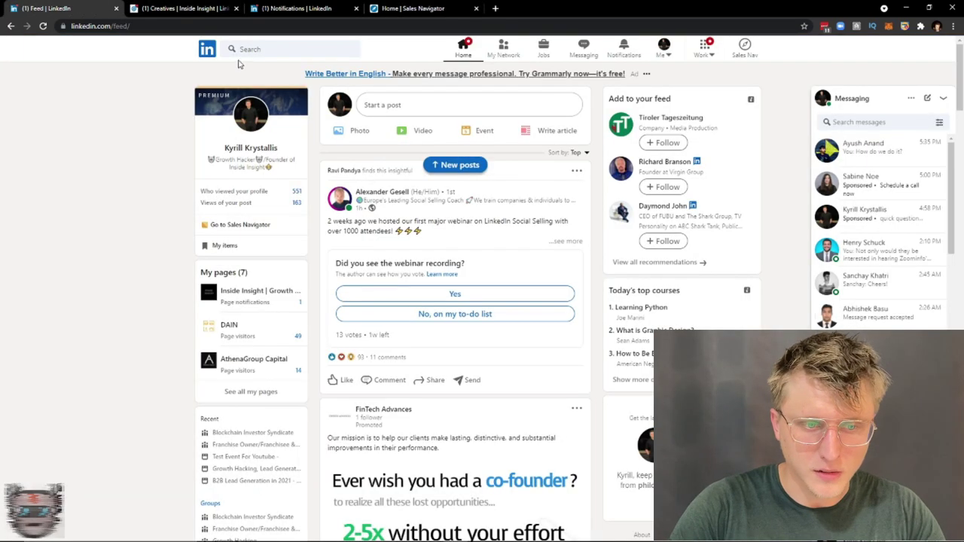
click(296, 49)
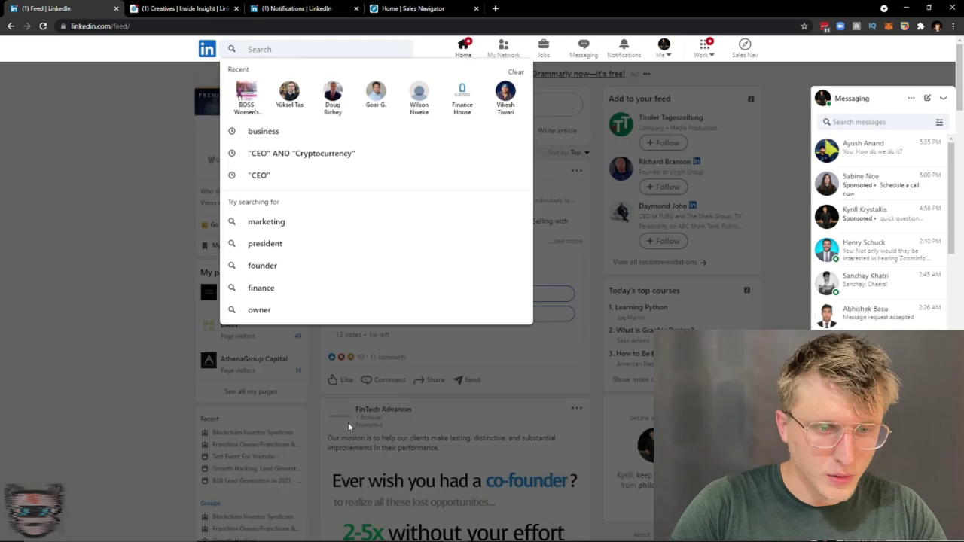
click(286, 132)
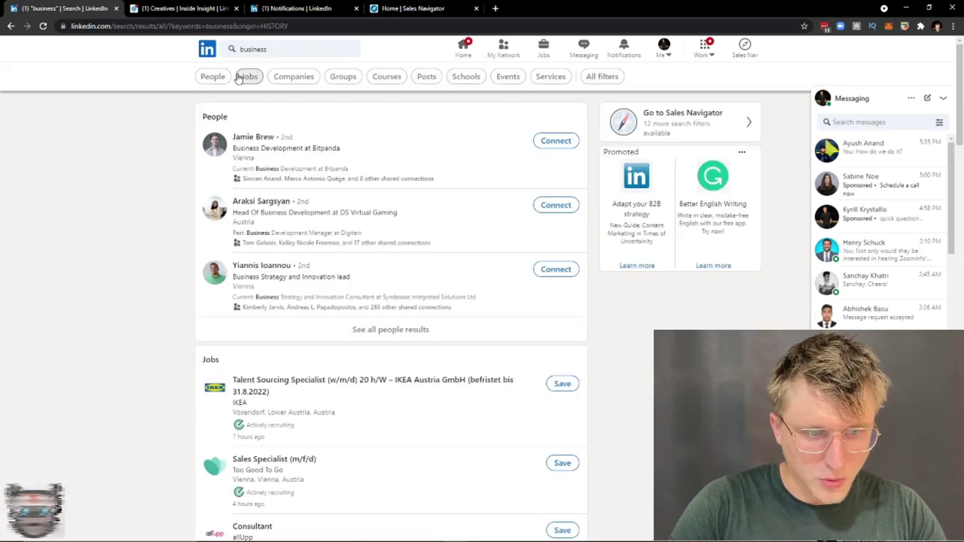
click(220, 79)
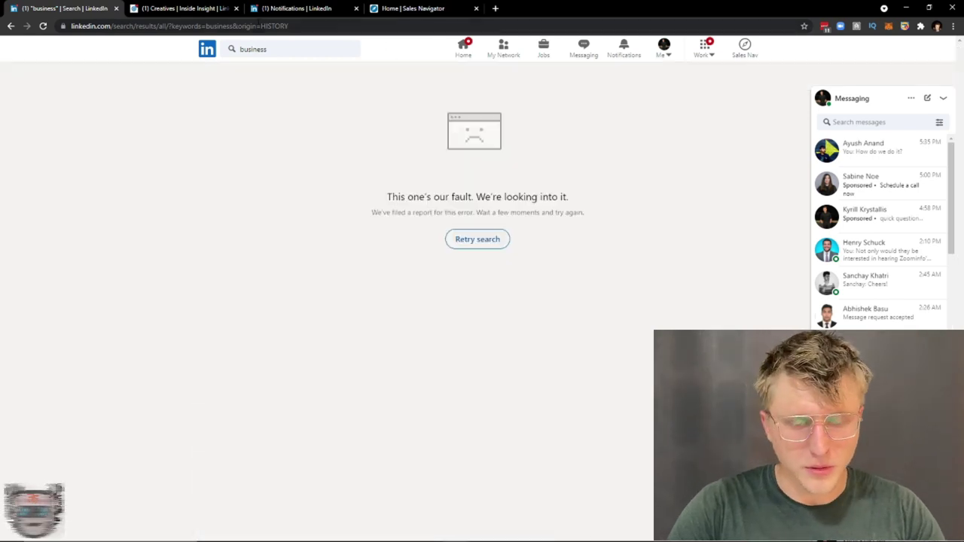
click(476, 239)
click(207, 48)
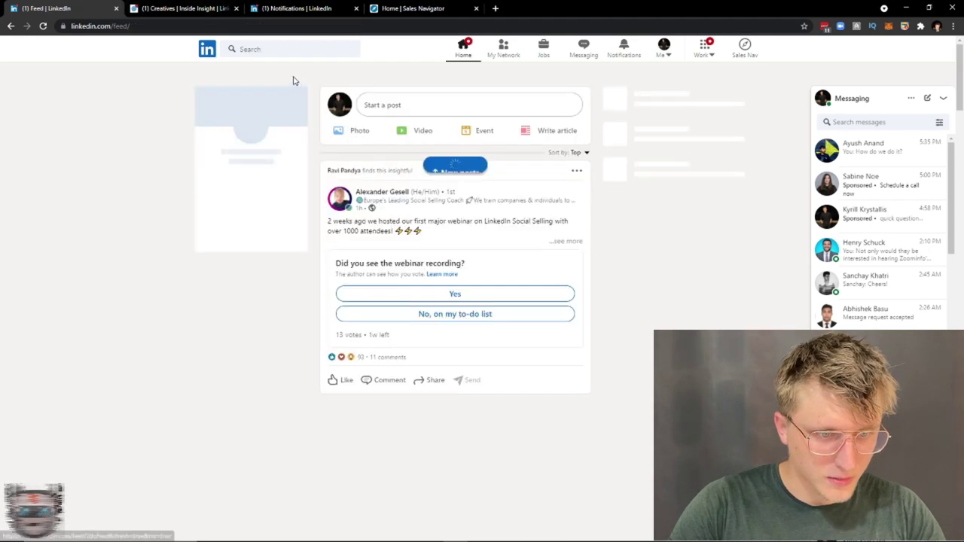
- Search LinkedIn for "CEO" and limit the results to people
click(299, 50)
text(CEO)
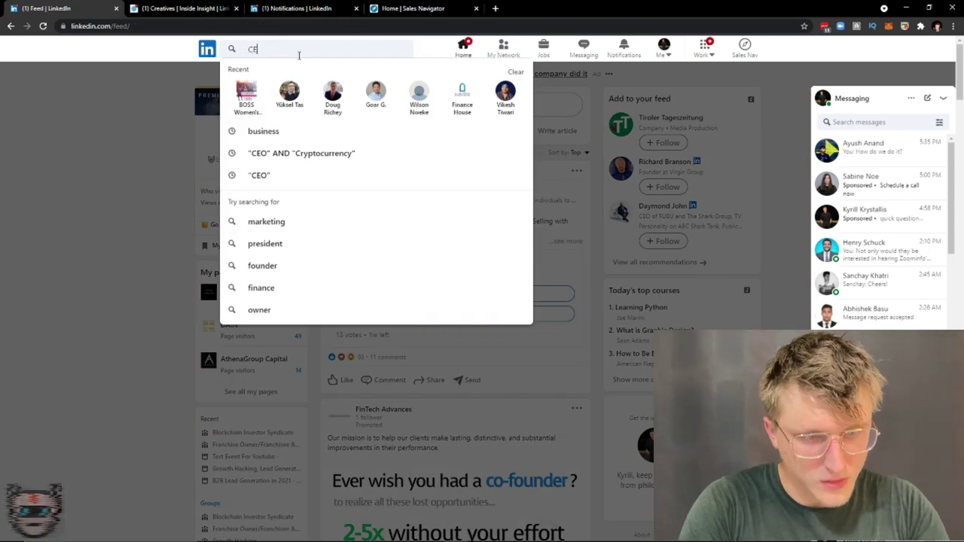
key(Return)
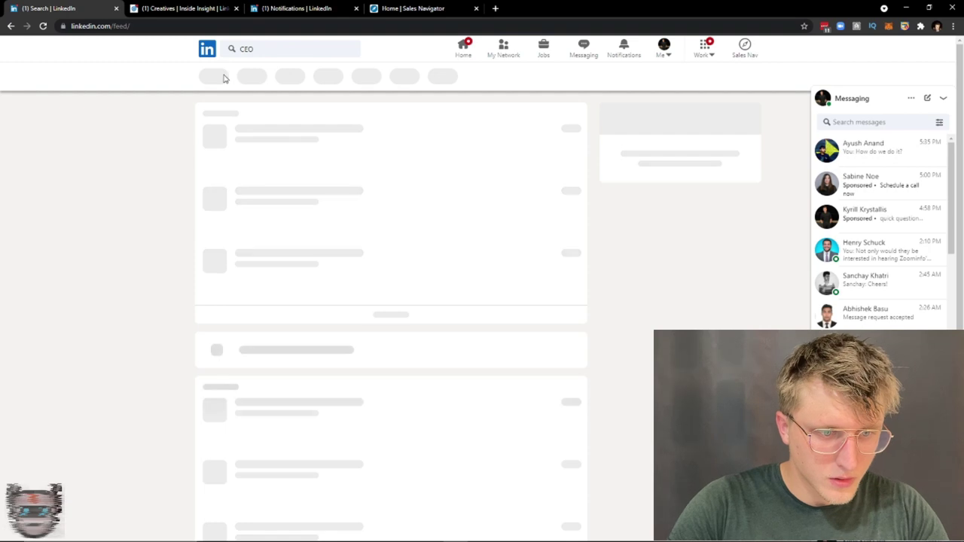
click(213, 77)
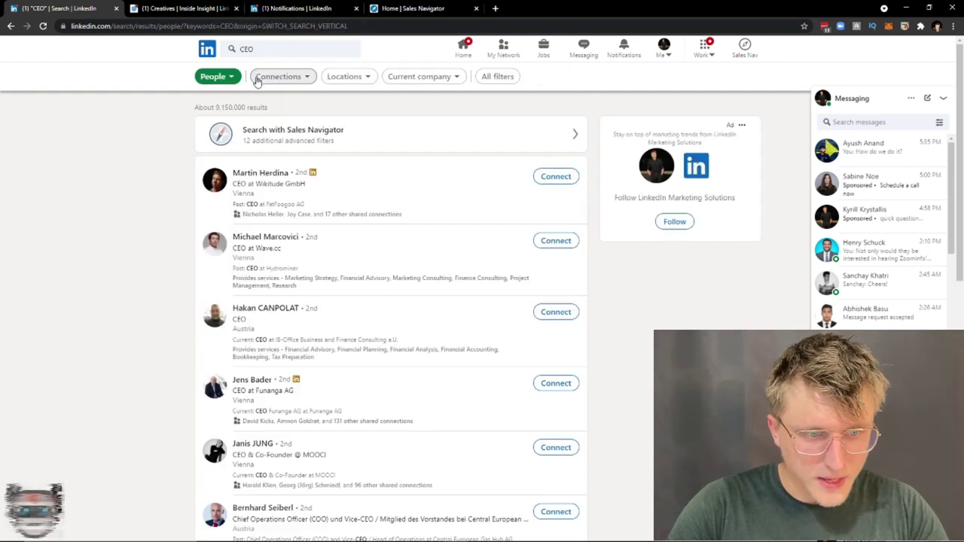
- Examine the full set of people search filters, from connections and locations down to profile language and service categories
click(498, 76)
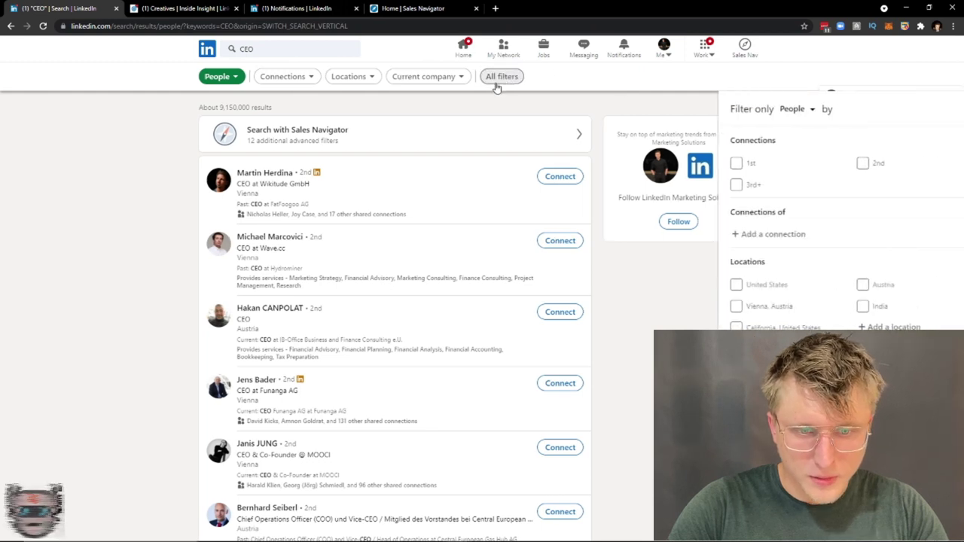
scroll(900, 237, down, 5)
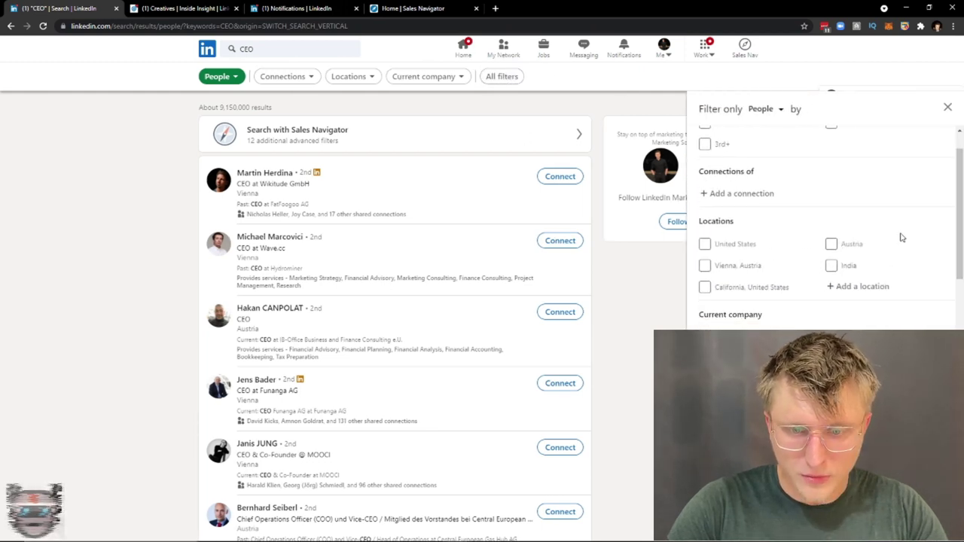
scroll(723, 194, down, 2)
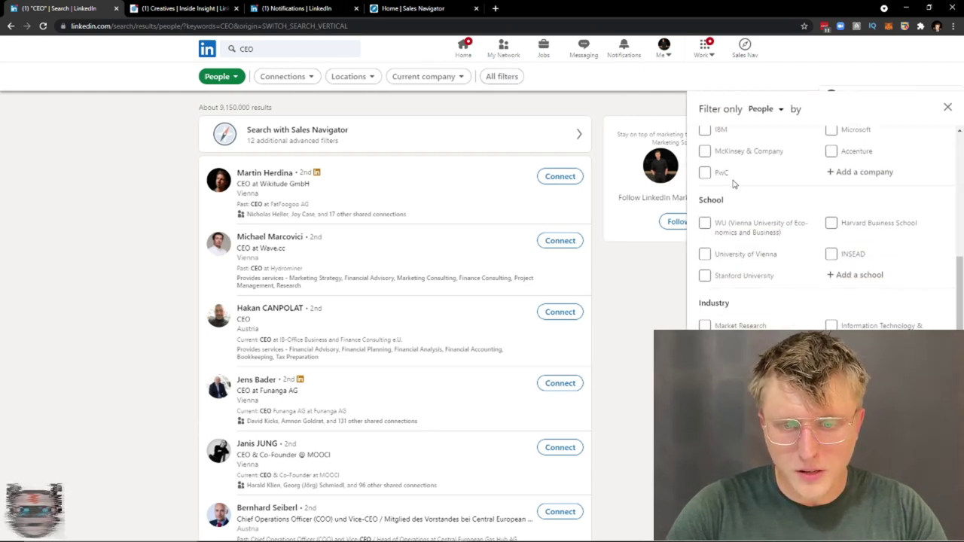
scroll(727, 248, down, 5)
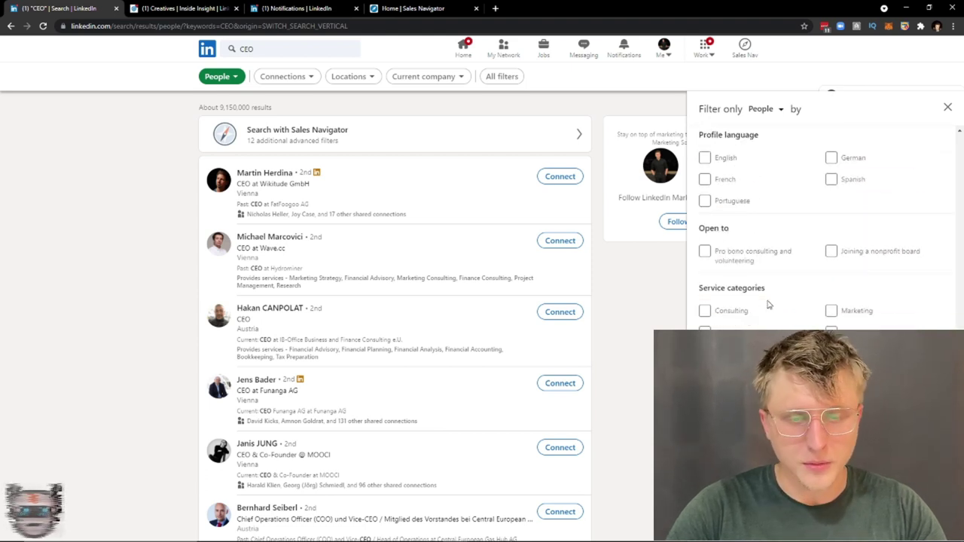
- Switch to Sales Navigator and start a new lead list named "Test Youtube"
click(413, 8)
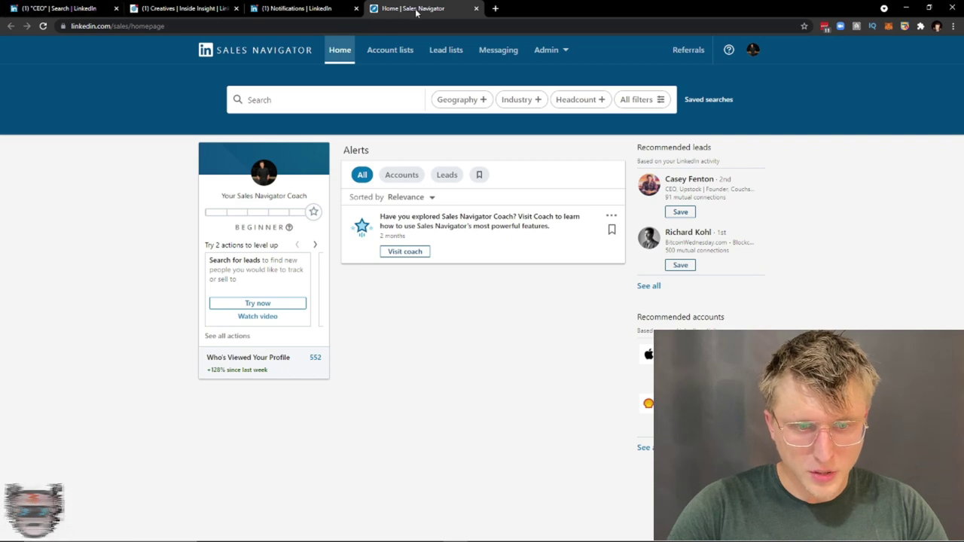
click(433, 52)
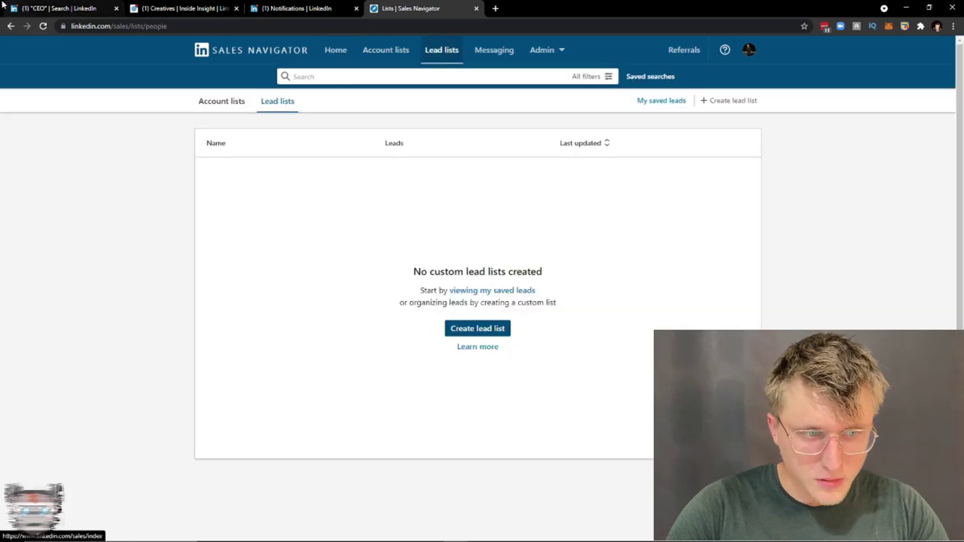
click(478, 330)
click(437, 253)
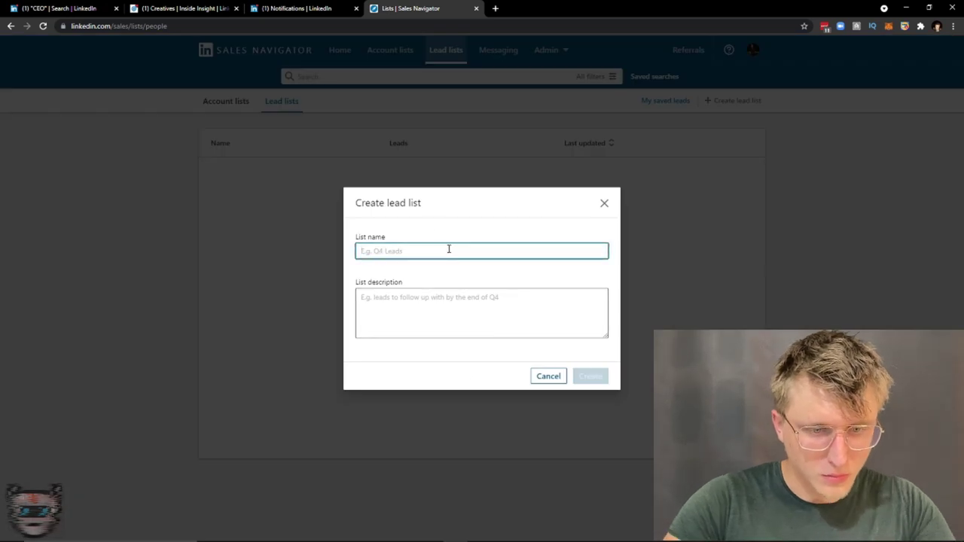
text(Test Your)
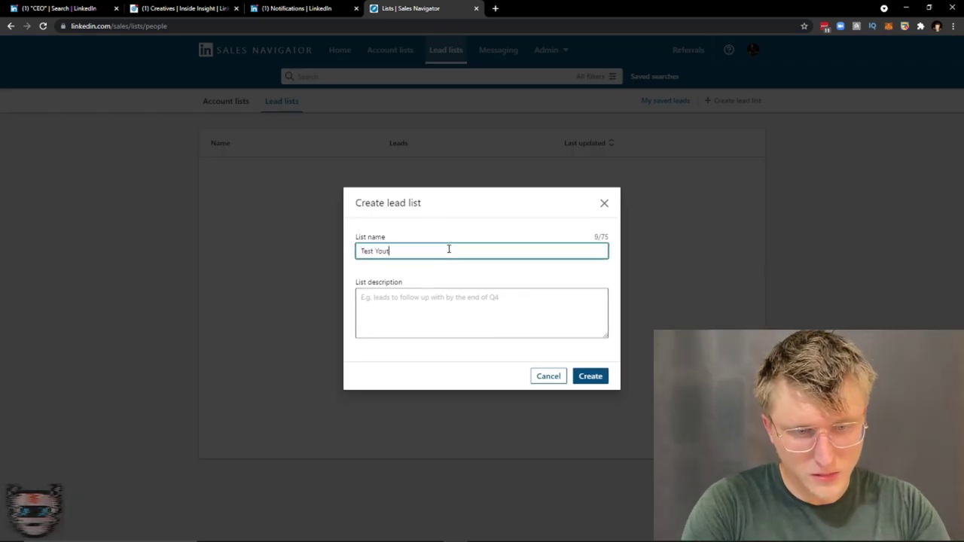
text(ube)
- Copy the list name "Test Youtube" into the list description and create the lead list
triple_click(436, 244)
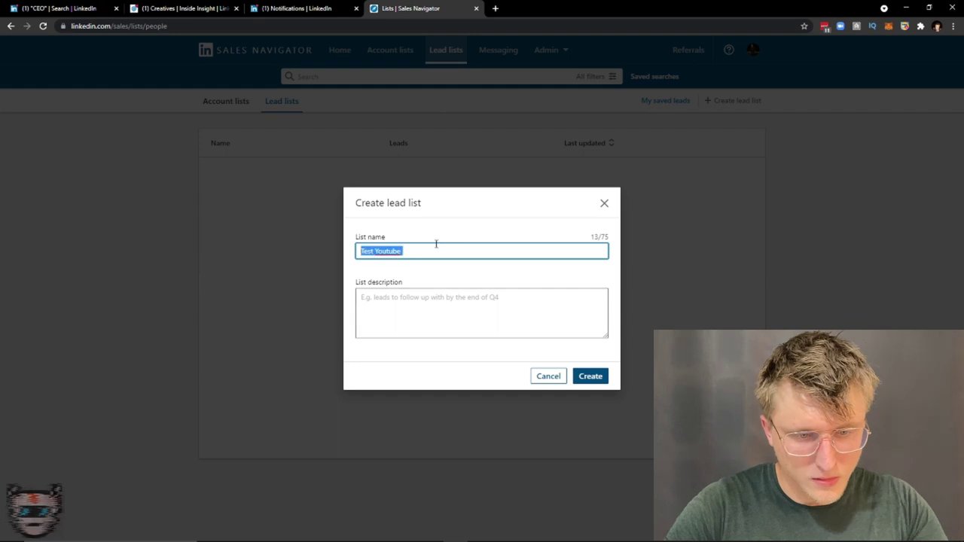
key(ctrl+c)
click(437, 323)
key(ctrl+v)
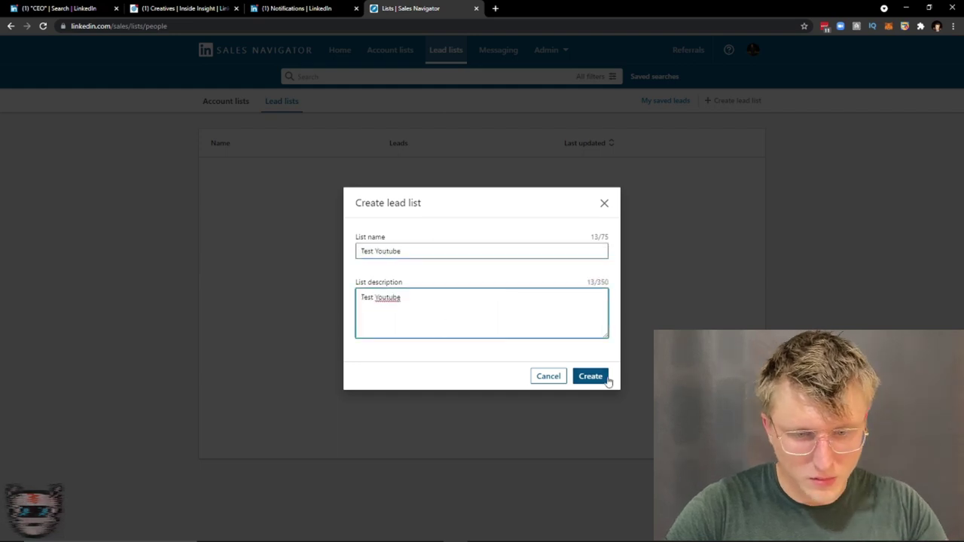
click(607, 379)
- Open the "Test Youtube" lead list and start a search for leads from it
click(249, 174)
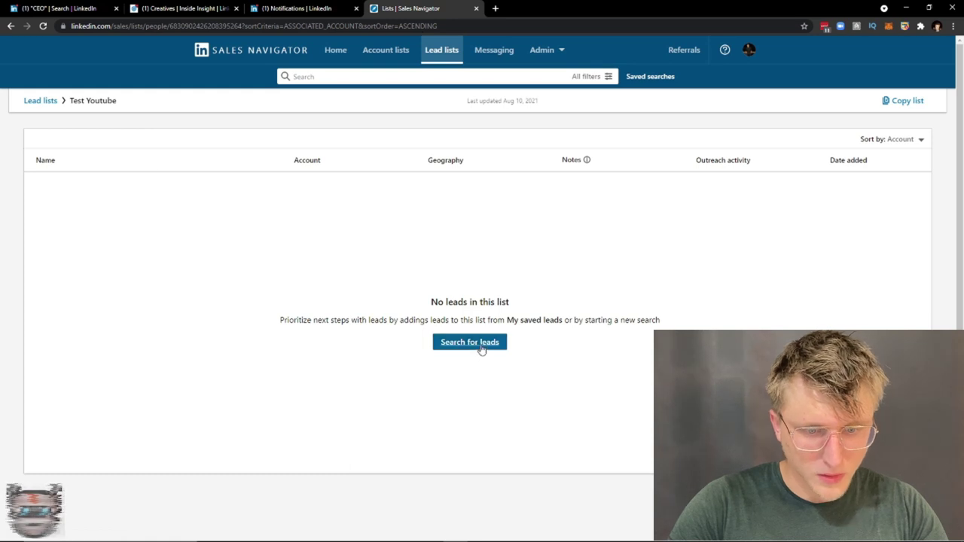
click(470, 342)
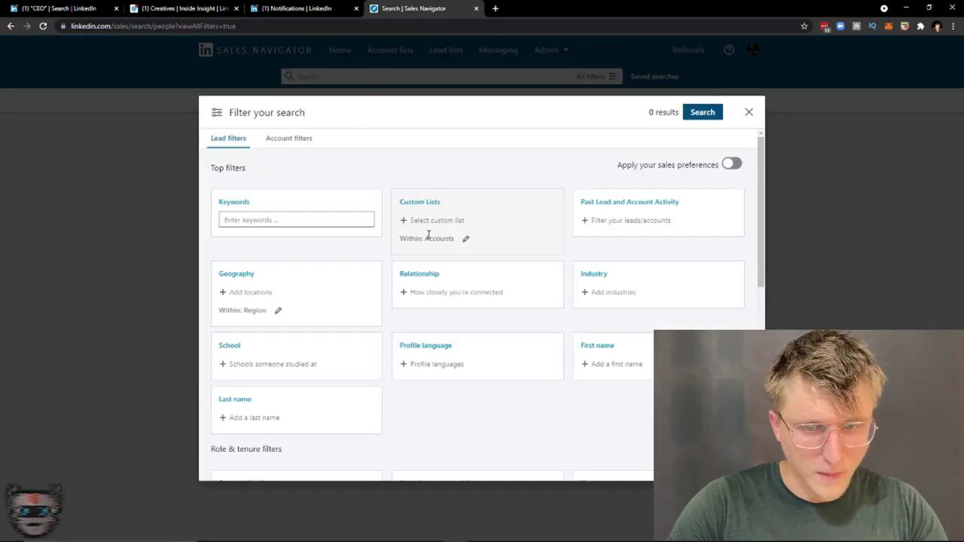
- Examine the lead filters from keywords to connections, open the Groups and Posted content keywords filters, and leave the filter overview
scroll(427, 235, down, 1)
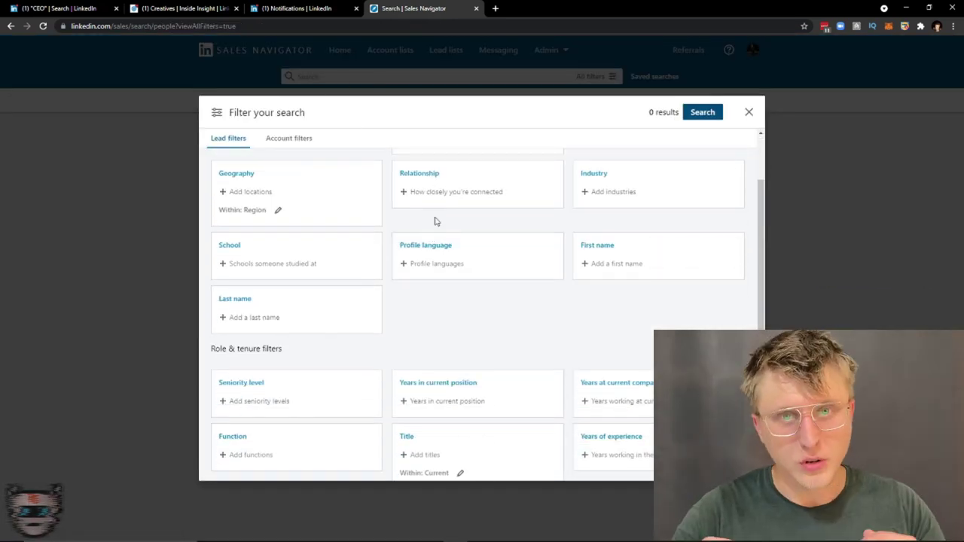
scroll(399, 219, down, 1)
scroll(379, 301, up, 2)
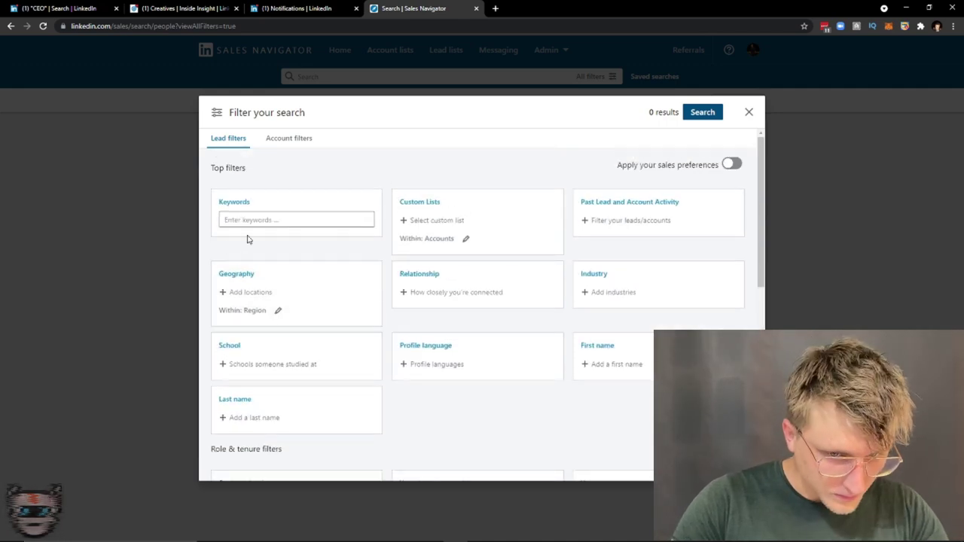
scroll(287, 238, down, 2)
scroll(343, 246, down, 2)
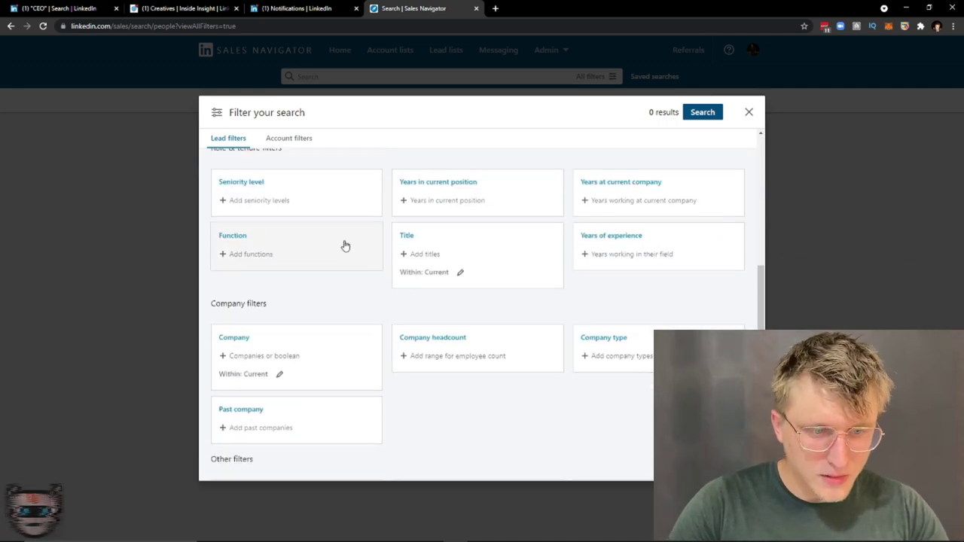
scroll(331, 264, down, 2)
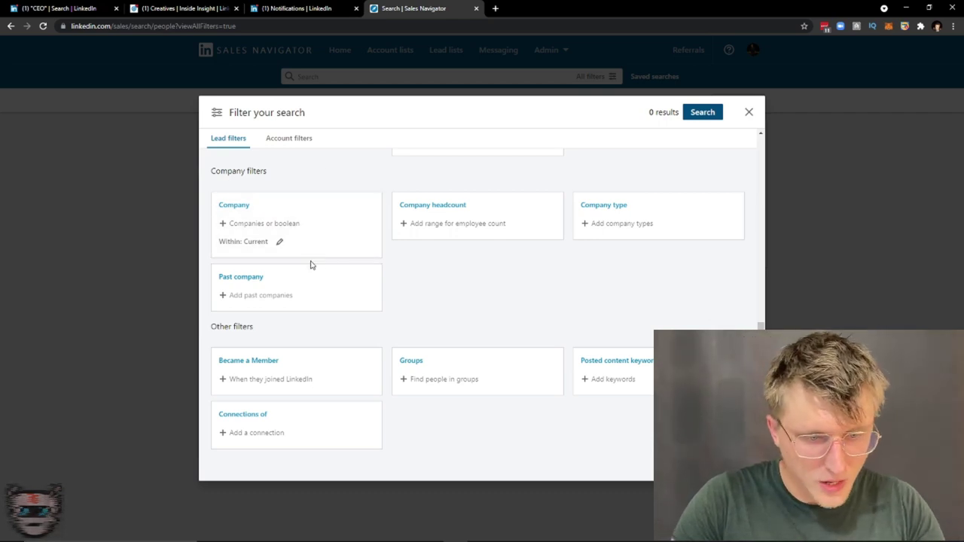
click(460, 381)
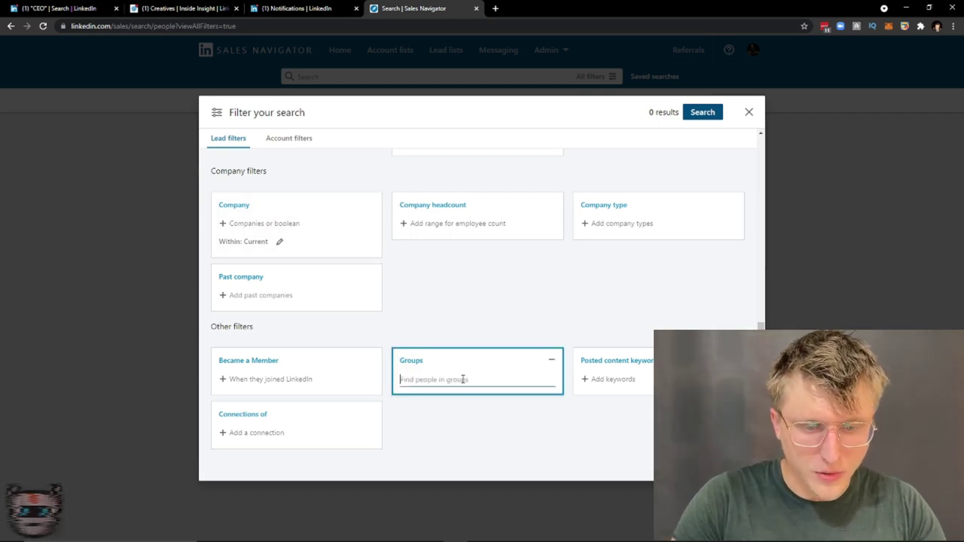
click(435, 337)
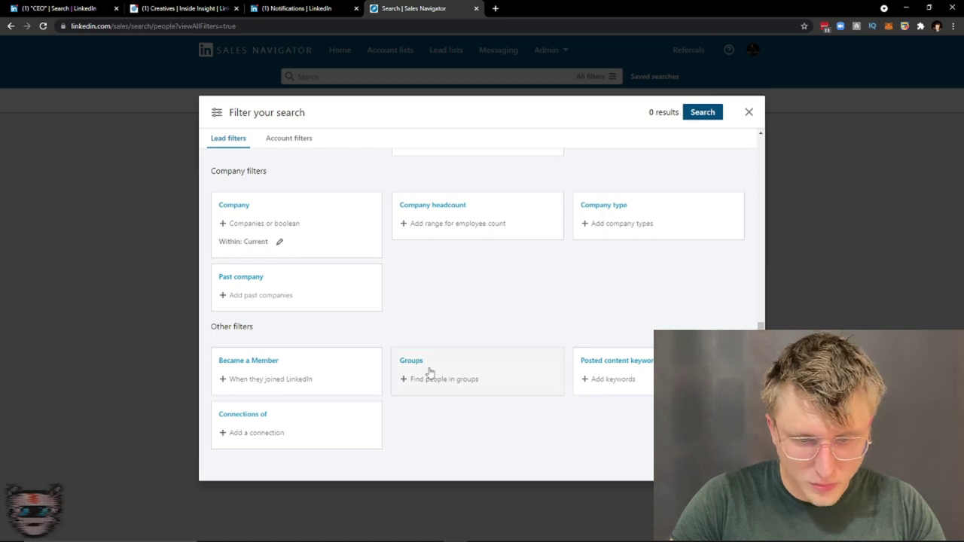
click(635, 381)
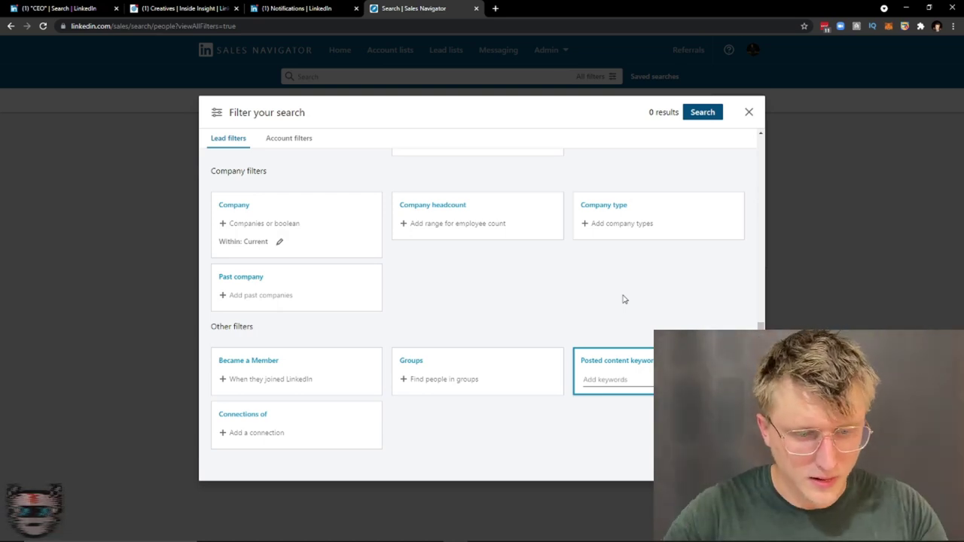
scroll(309, 332, up, 1)
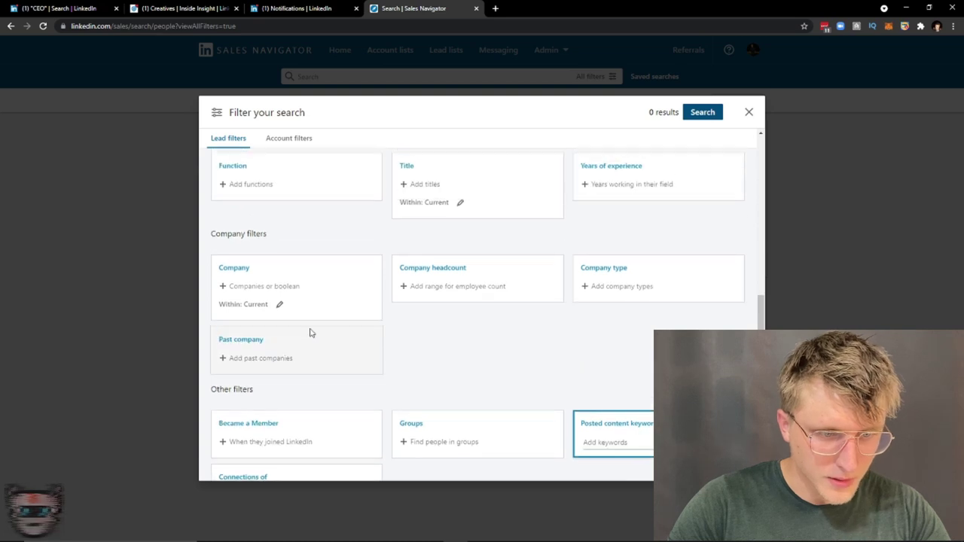
scroll(310, 332, up, 6)
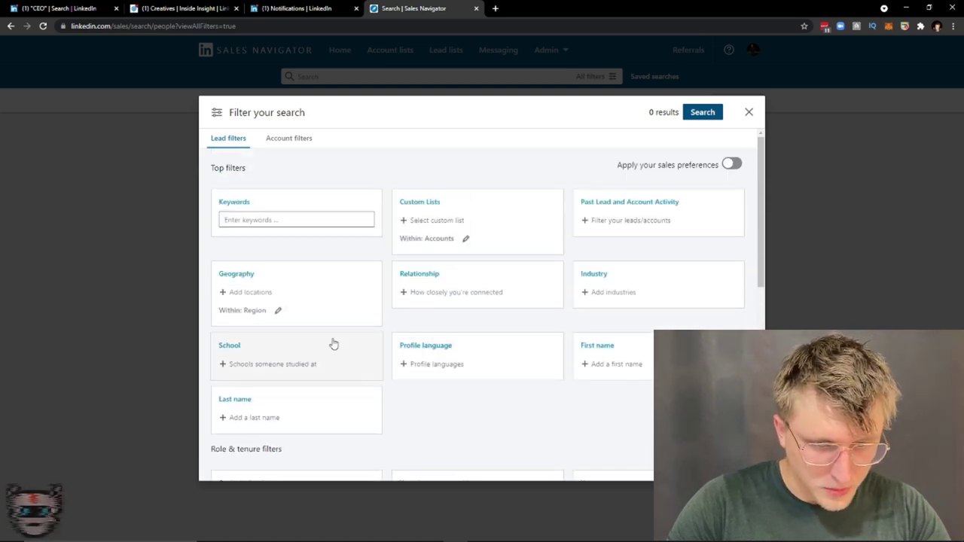
click(748, 112)
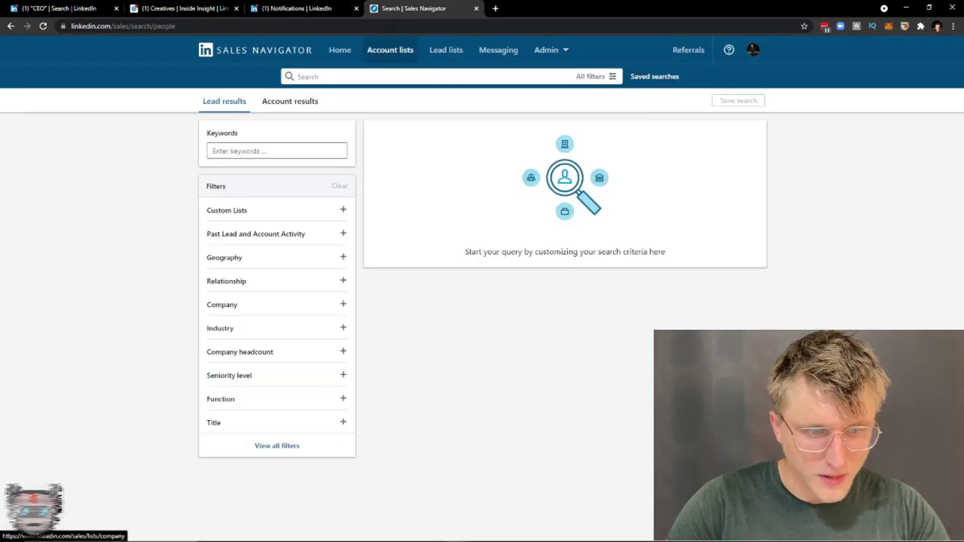
- Open the account lists page and search Sales Navigator for "Crypto"
click(390, 50)
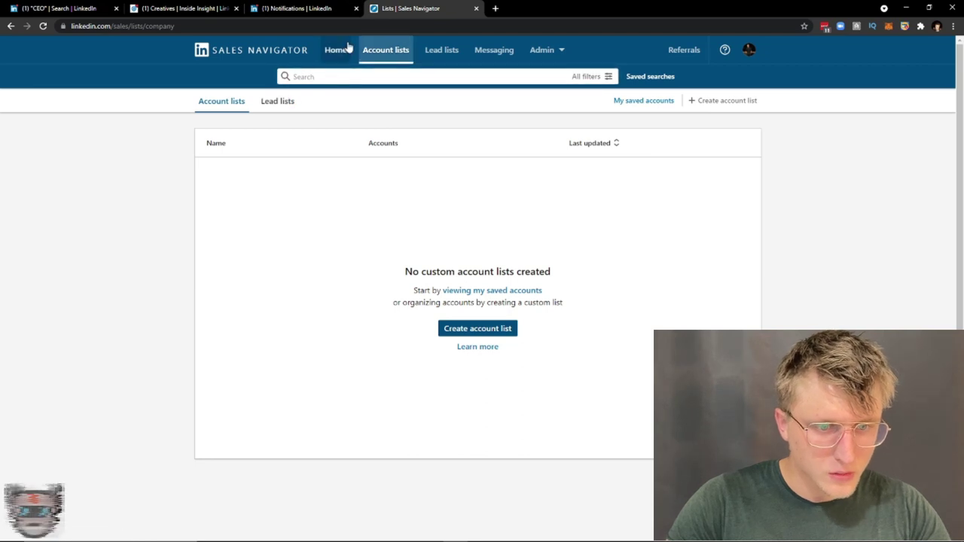
click(351, 77)
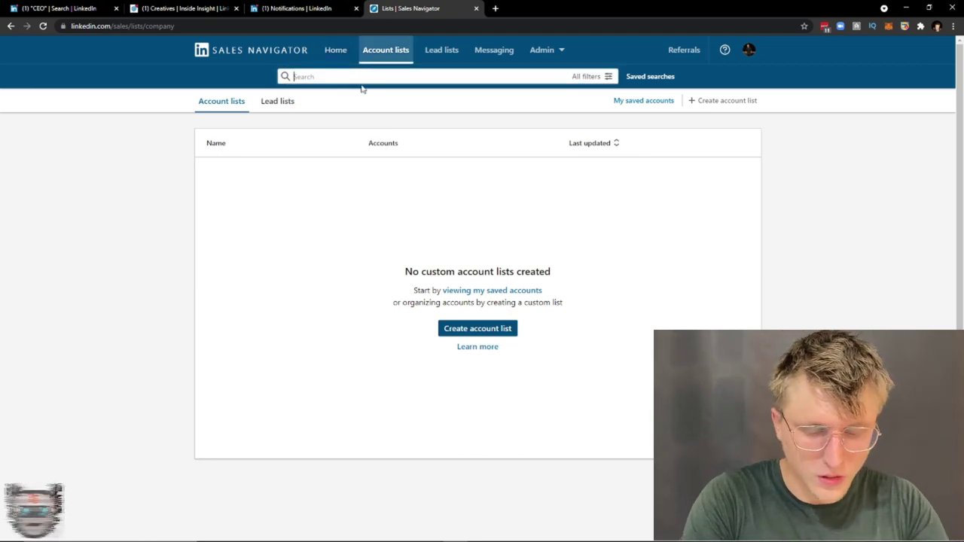
text(sinan)
key(BackSpace)
key(BackSpace)
key(BackSpace)
key(BackSpace)
key(BackSpace)
text(CREAT)
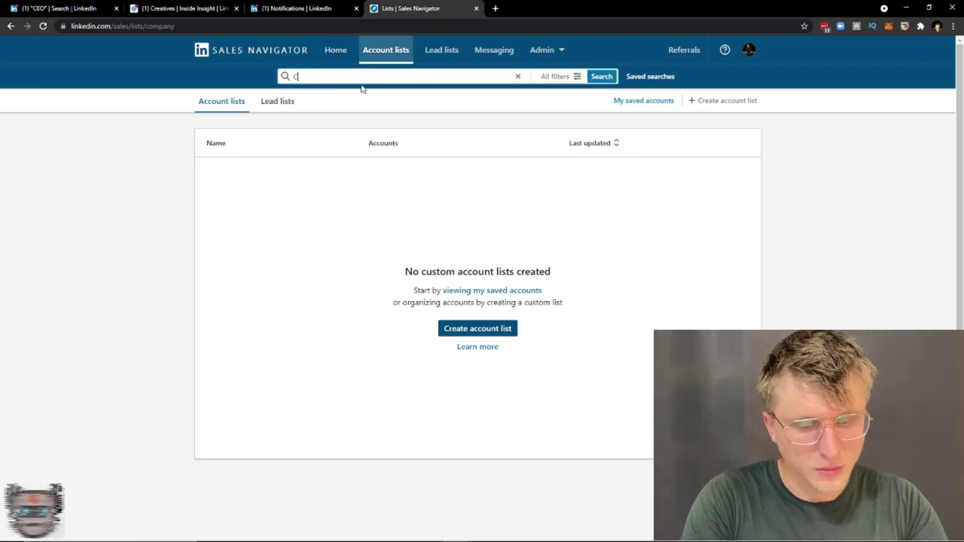
key(BackSpace)
key(BackSpace)
key(BackSpace)
text(ypto)
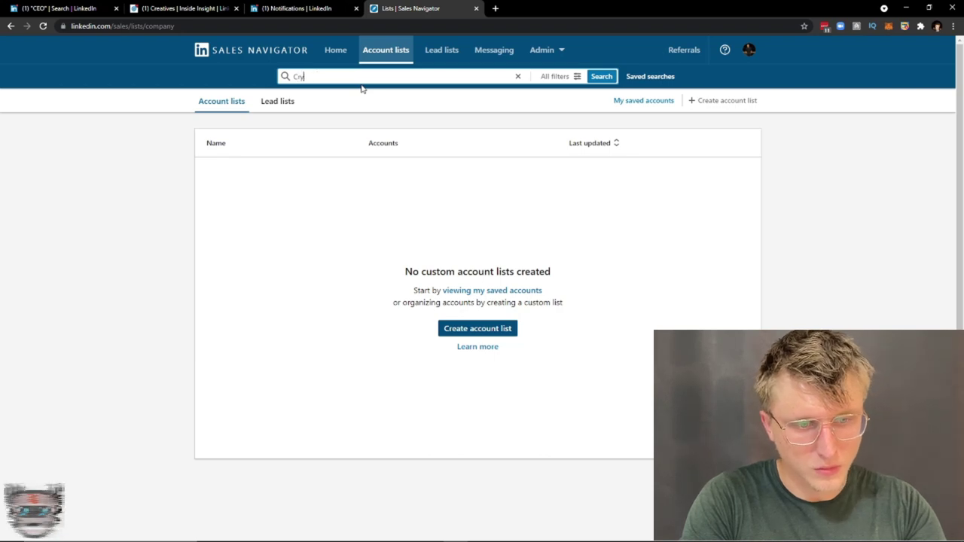
key(Return)
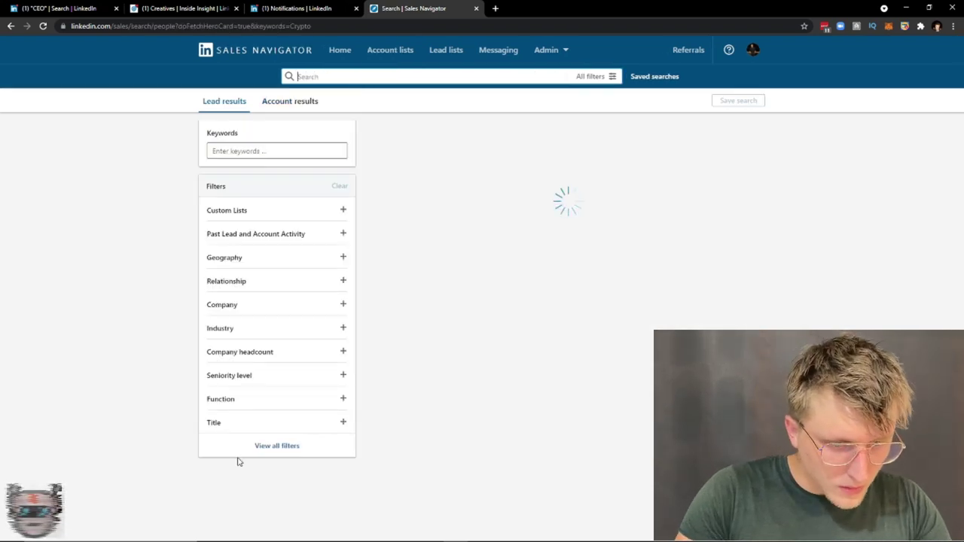
- Open the full set of filters for the Crypto search and examine the role, company and other lead filters
click(263, 448)
scroll(325, 354, down, 5)
scroll(325, 357, down, 2)
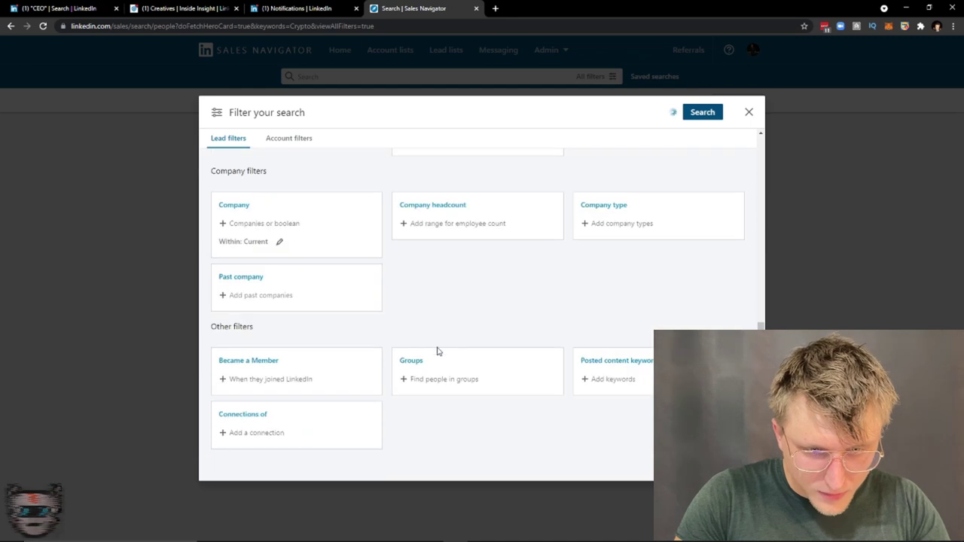
scroll(333, 349, up, 2)
scroll(448, 303, up, 4)
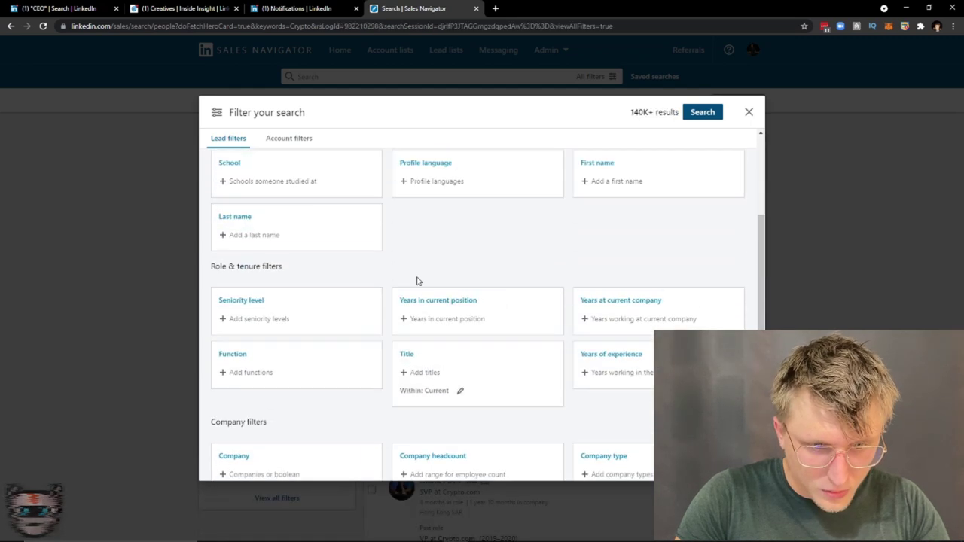
scroll(395, 286, down, 6)
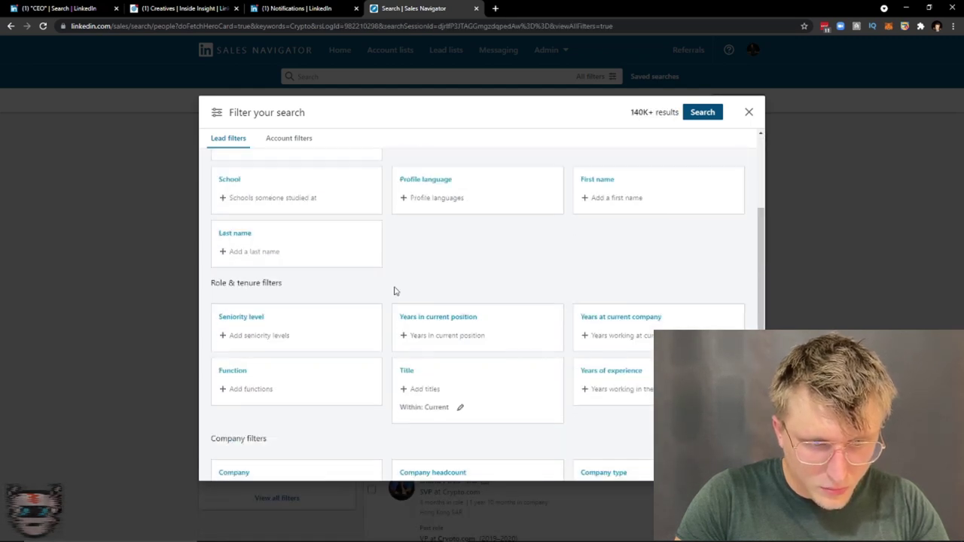
- Switch to the account filters and add Shopify as the technology used
click(288, 139)
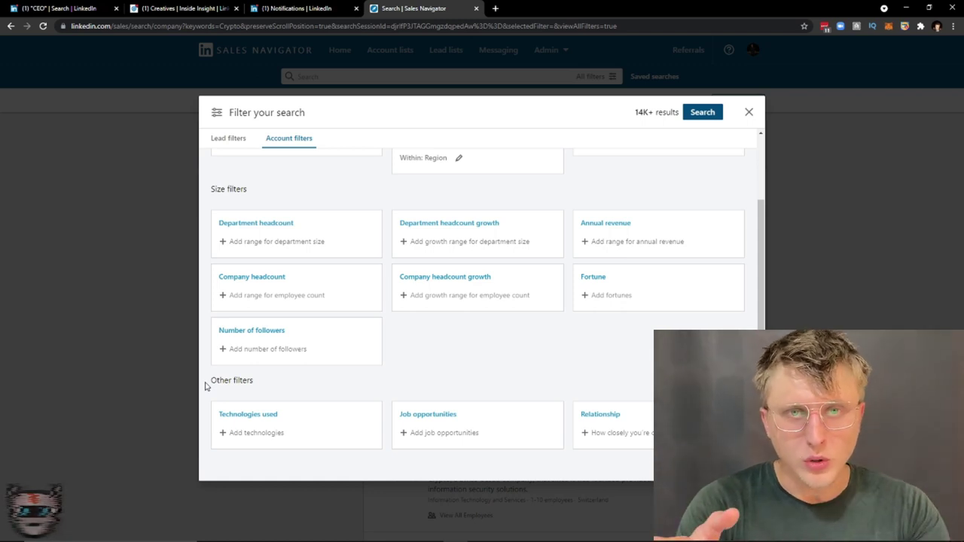
click(236, 432)
text(s)
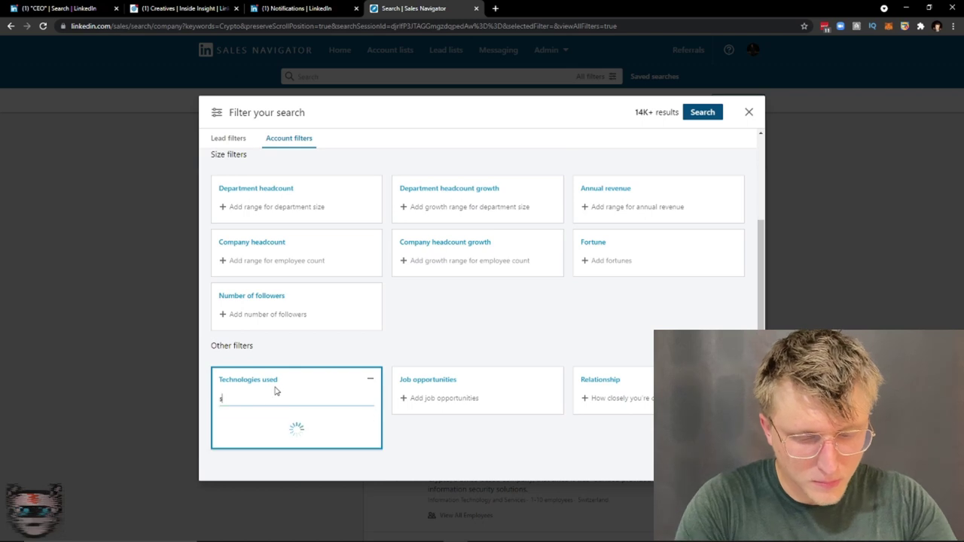
text(hopify)
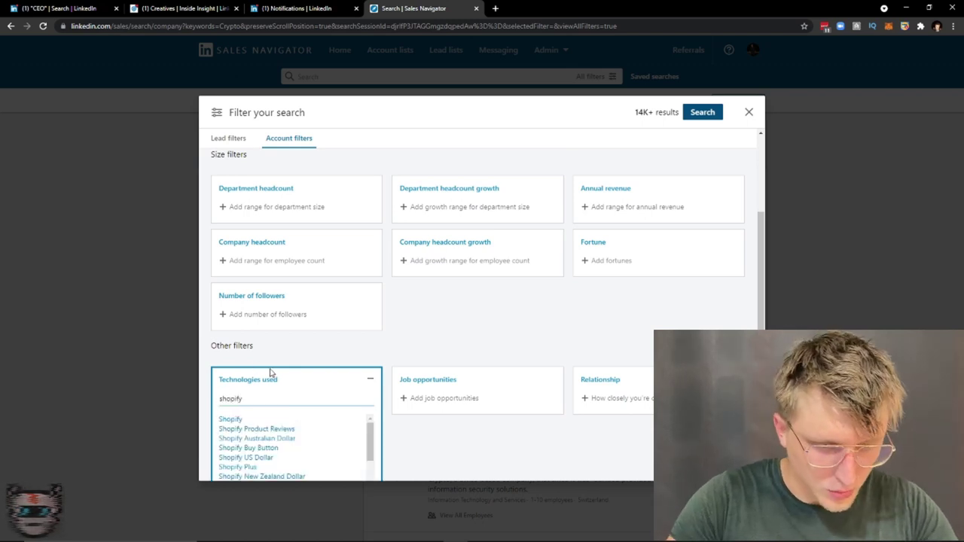
click(238, 417)
- Replace the account search keyword with "Fashion" and include United States as the geography
scroll(316, 359, up, 2)
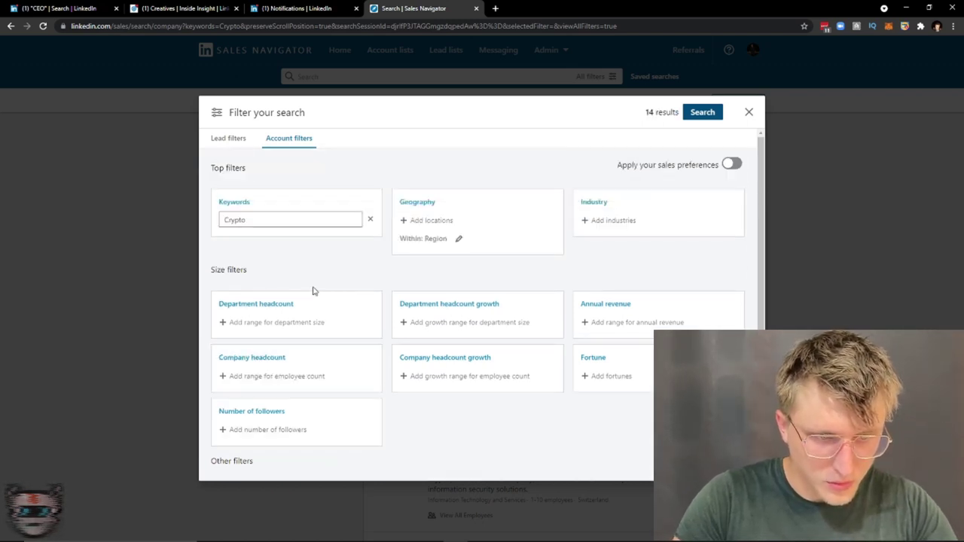
drag(276, 215, 147, 216)
key(BackSpace)
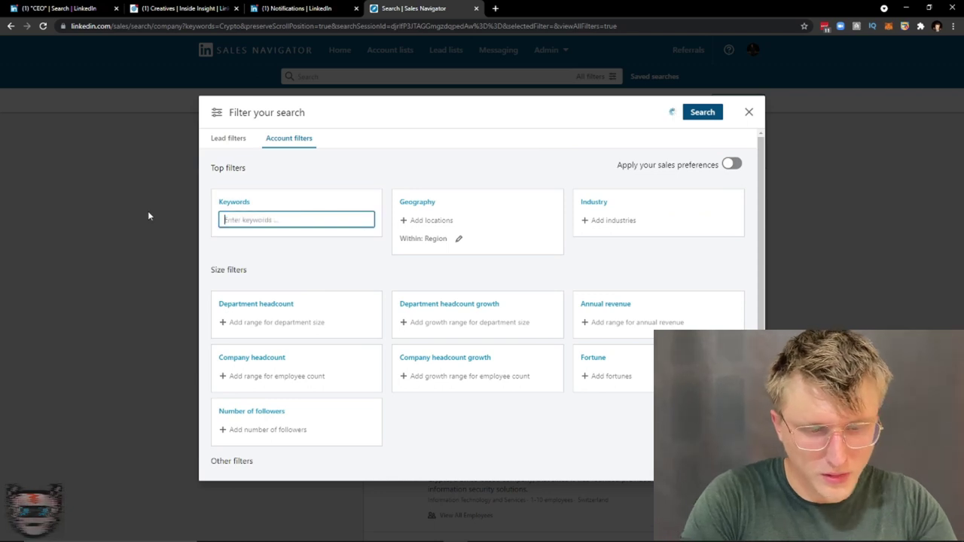
text(Fashion)
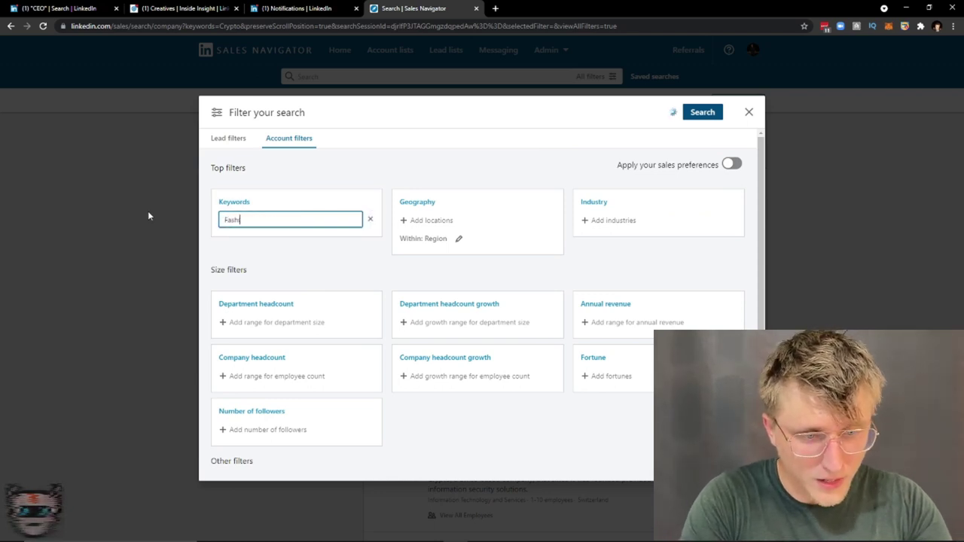
click(461, 242)
click(449, 242)
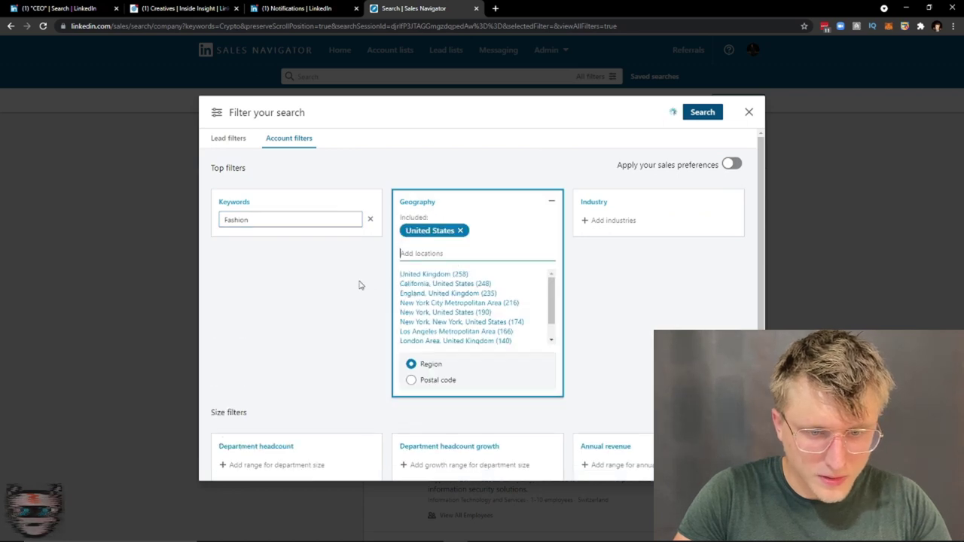
click(359, 281)
- Review the remaining account filters and run the search for Fashion accounts in the United States using Shopify
scroll(441, 230, down, 1)
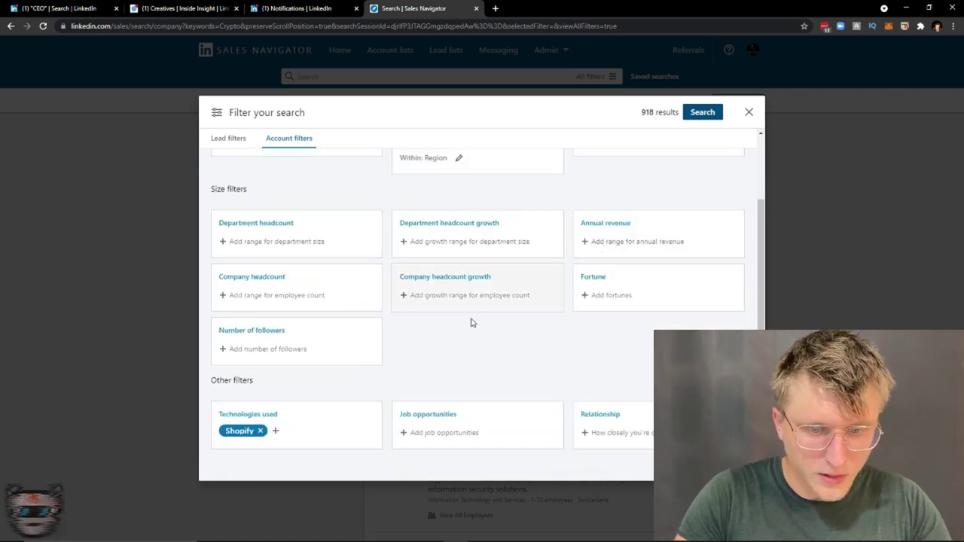
scroll(510, 417, up, 1)
scroll(525, 374, down, 1)
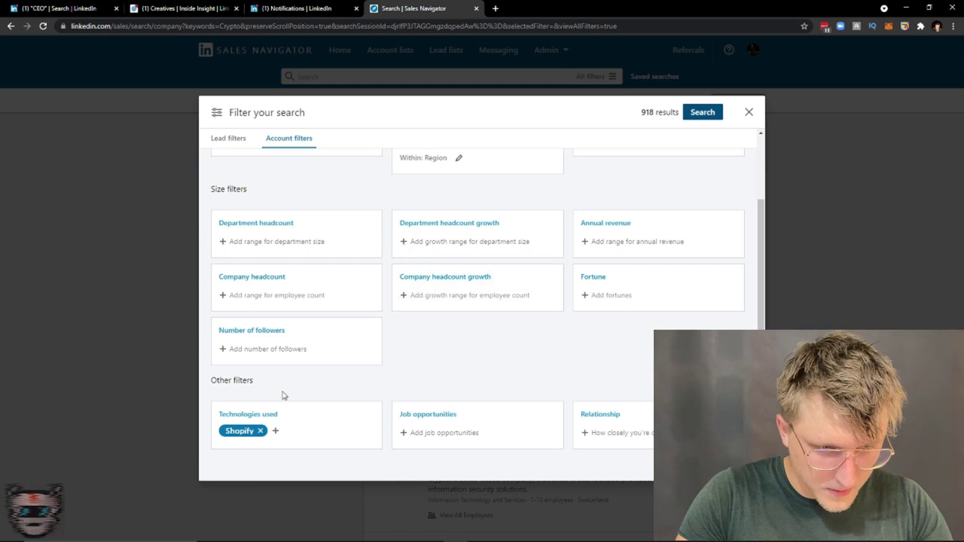
click(715, 113)
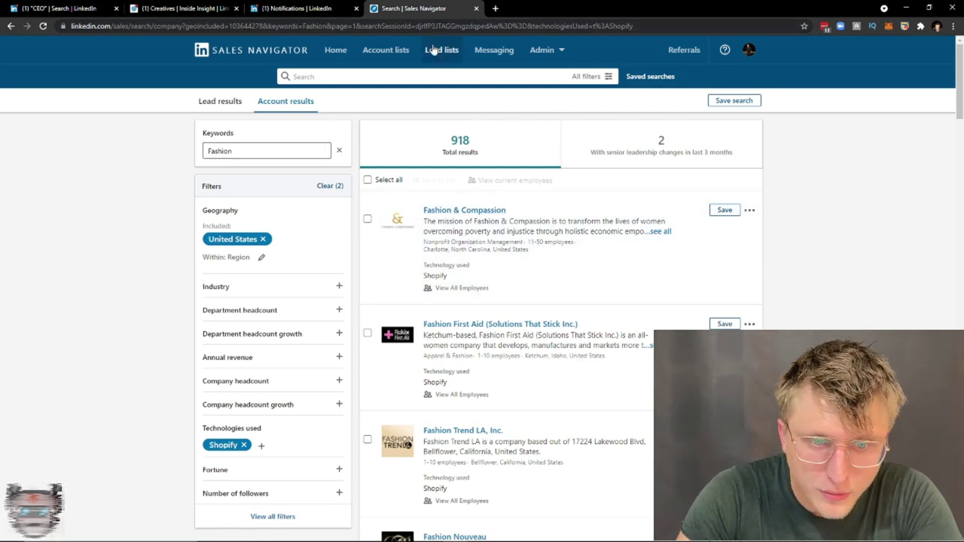
- Revisit the account lists, return to the Sales Navigator home page and search for "finance"
click(400, 49)
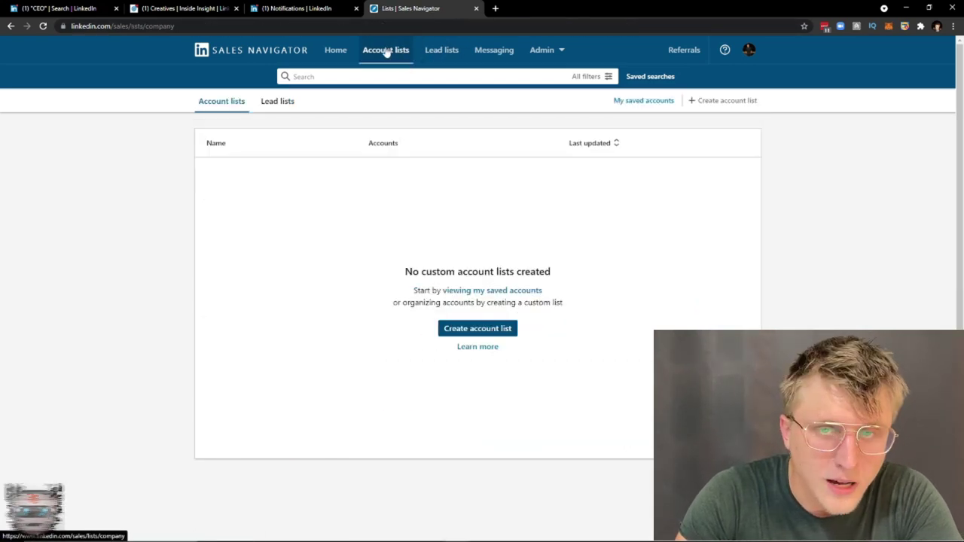
click(337, 52)
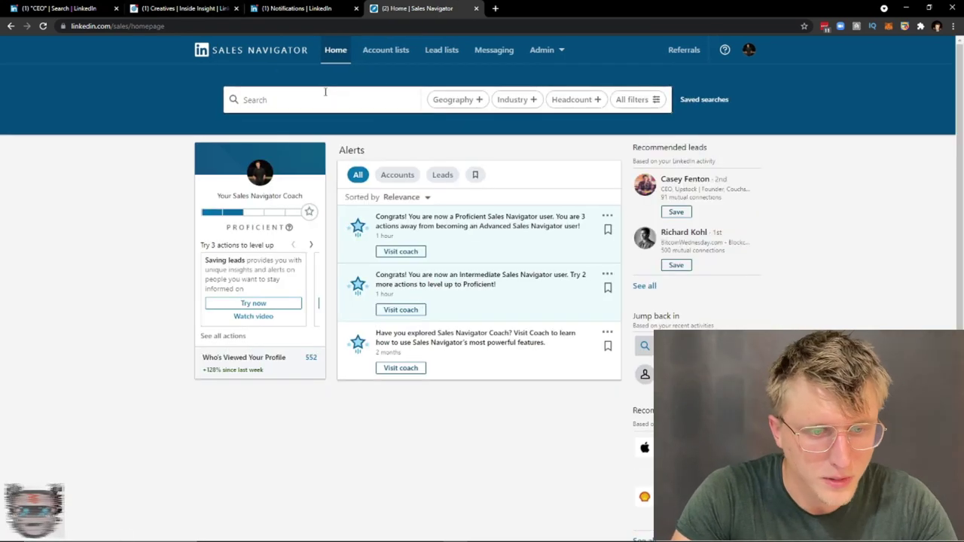
click(325, 99)
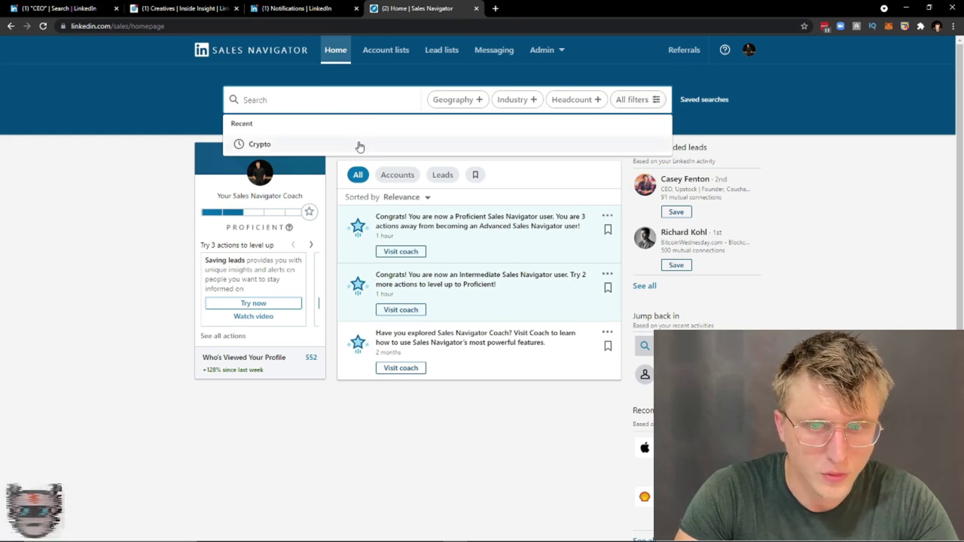
text(finance)
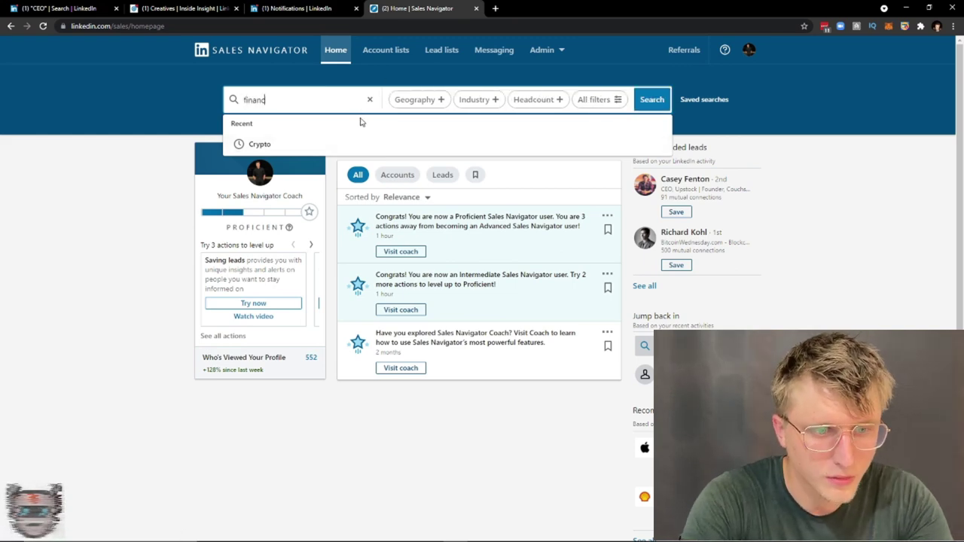
key(Return)
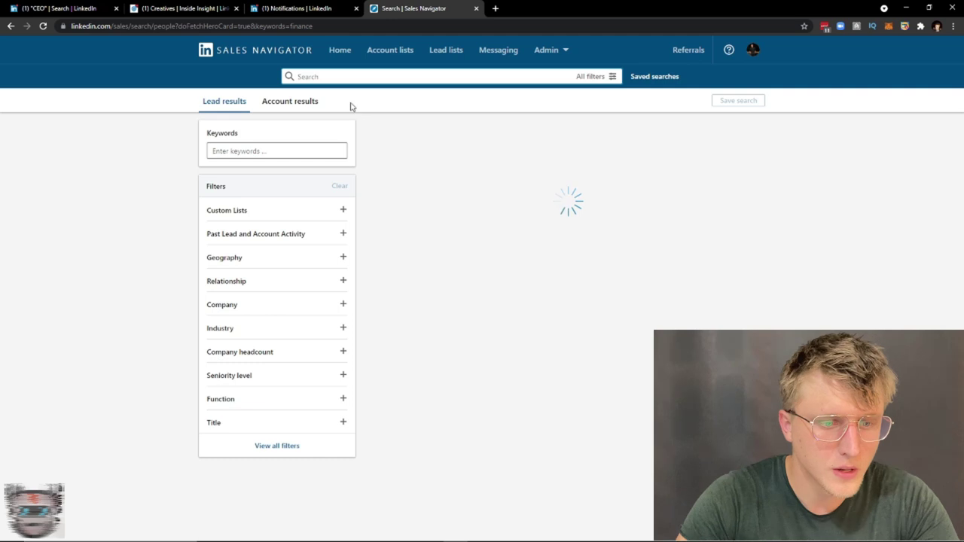
- Open the full set of lead filters for the finance search and examine the role, company and other filters
click(299, 447)
scroll(572, 337, down, 5)
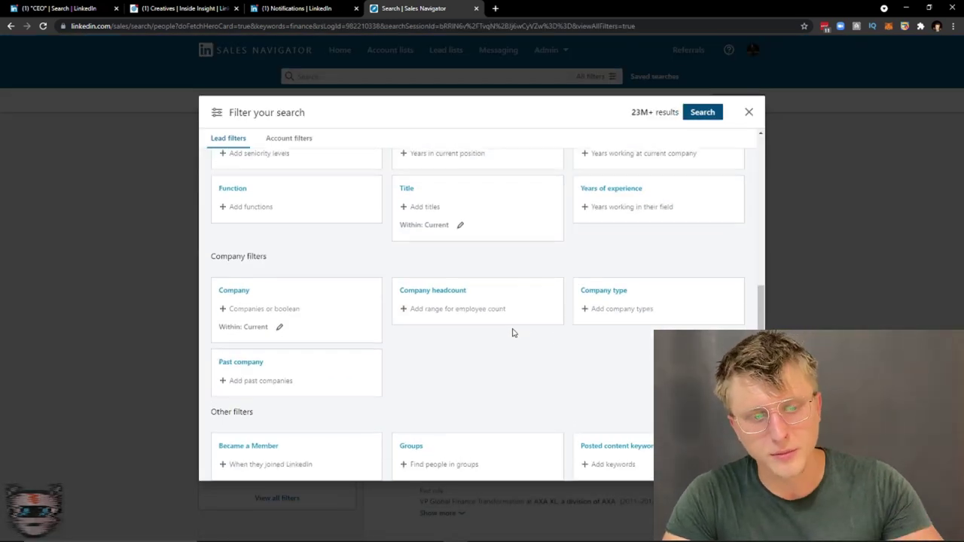
scroll(512, 331, up, 2)
scroll(572, 259, up, 5)
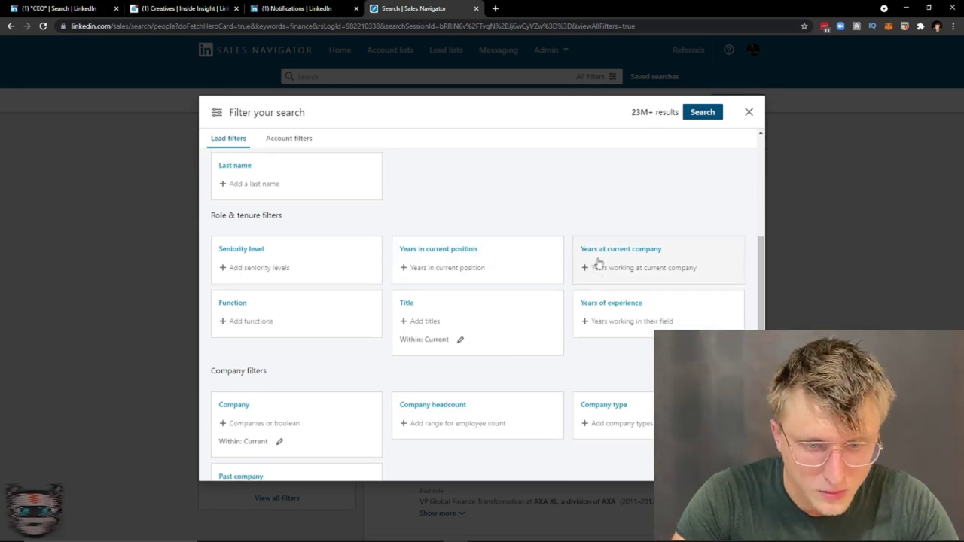
- Switch the finance search to account filters, remove Shopify from the technologies used and inspect the annual revenue range and top filters
click(286, 138)
scroll(538, 254, down, 1)
scroll(614, 272, down, 1)
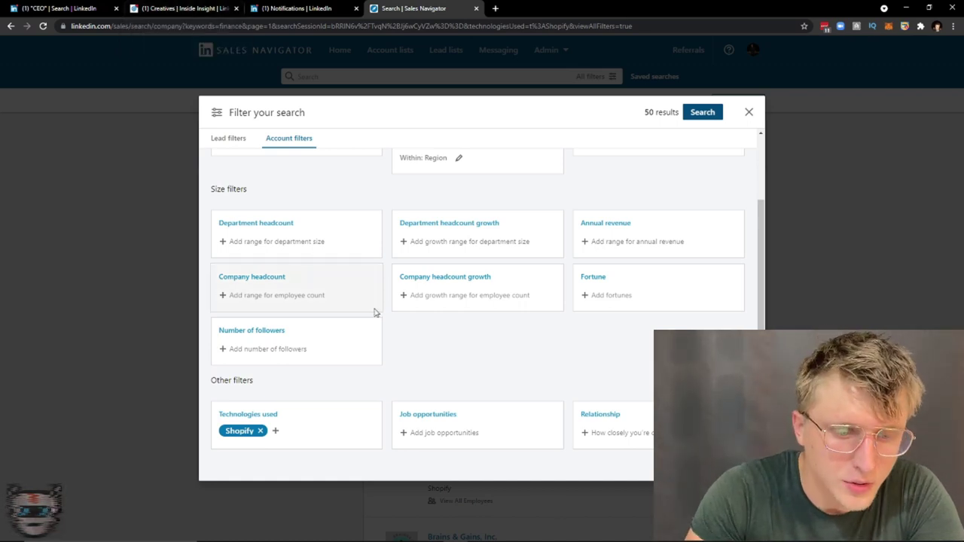
click(260, 432)
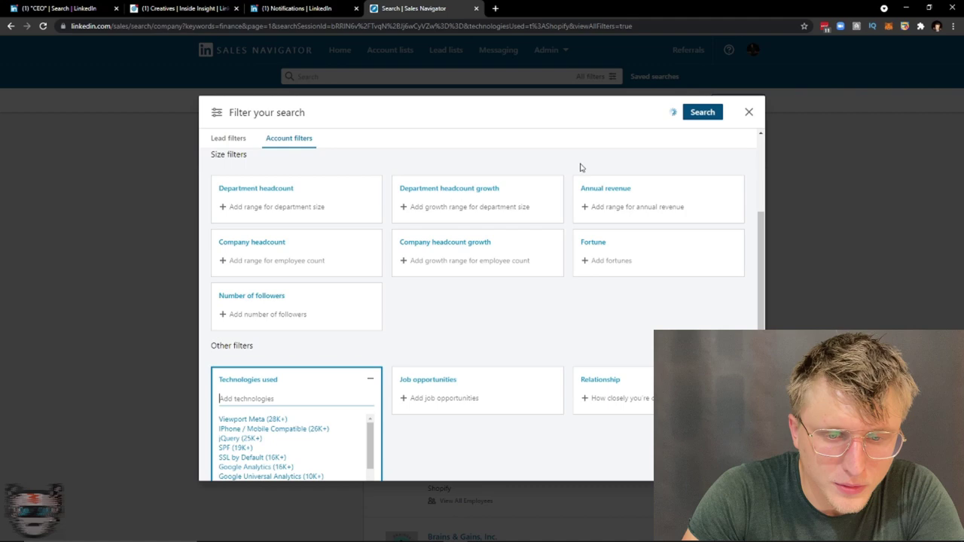
click(619, 215)
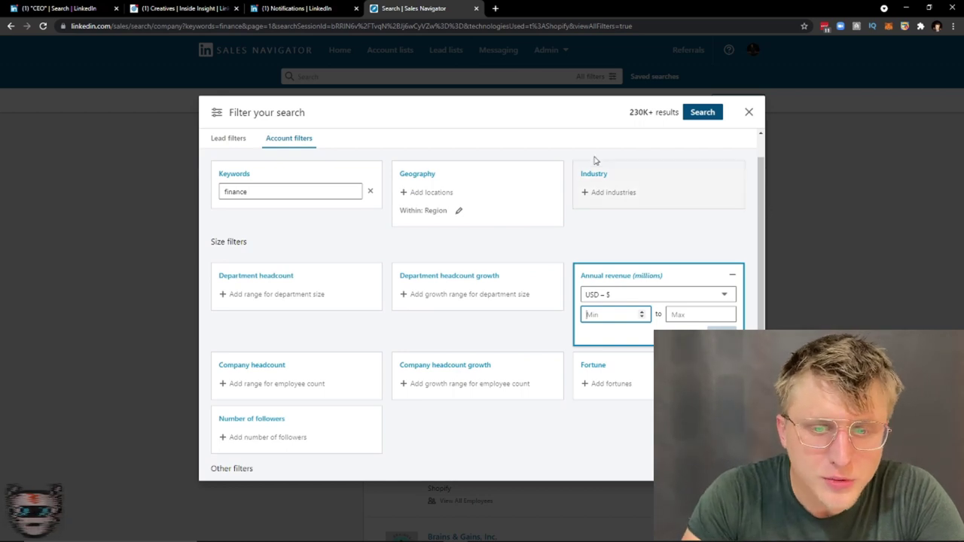
scroll(595, 177, up, 1)
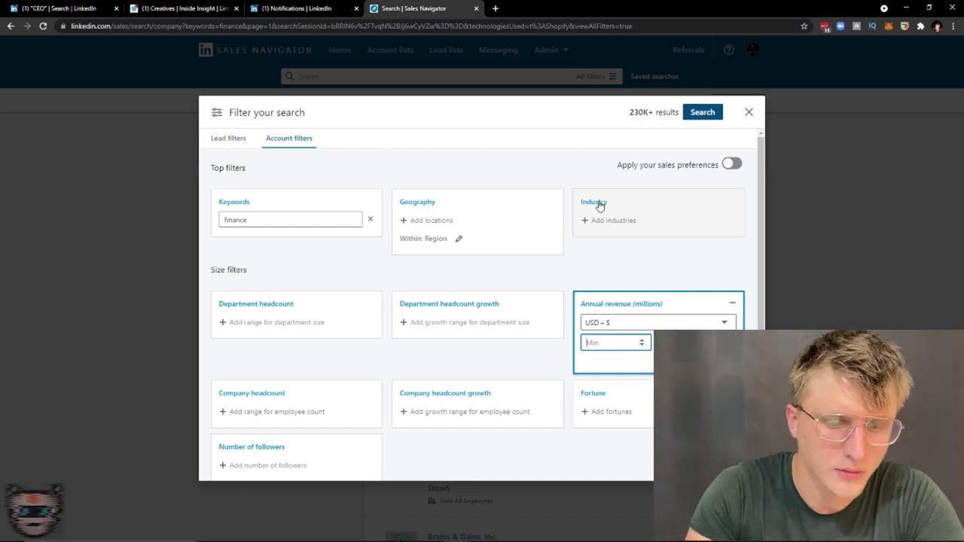
scroll(555, 363, down, 2)
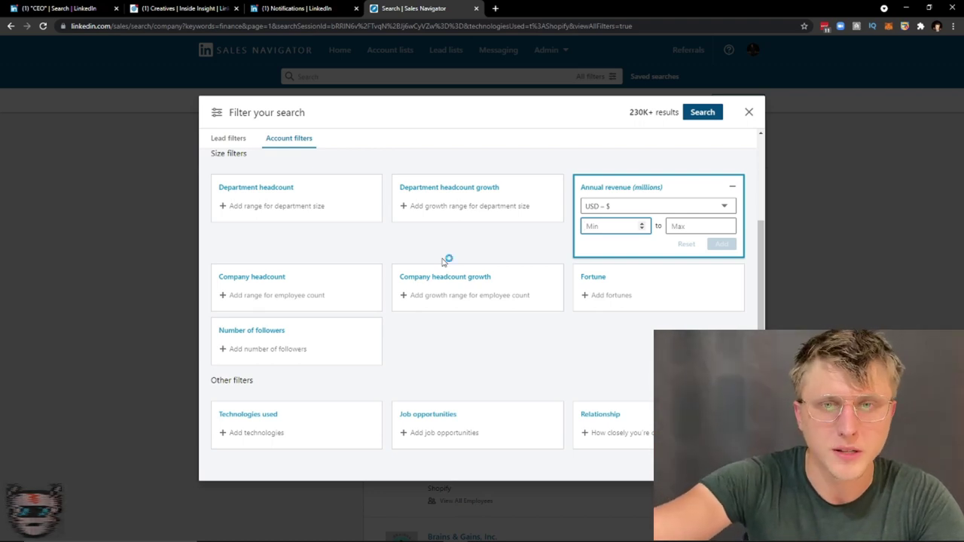
- Examine the account filter options for company headcount and Fortune ranking
click(314, 297)
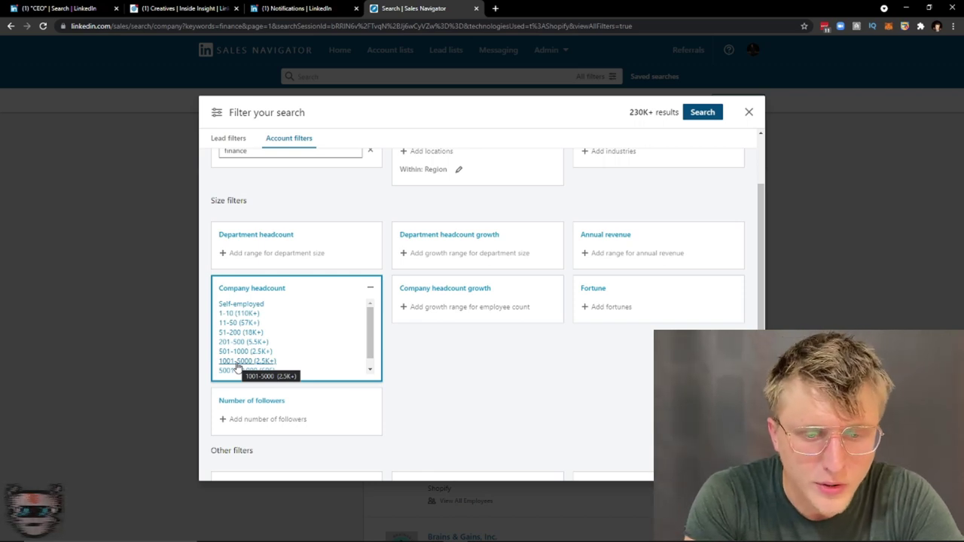
click(591, 370)
click(616, 311)
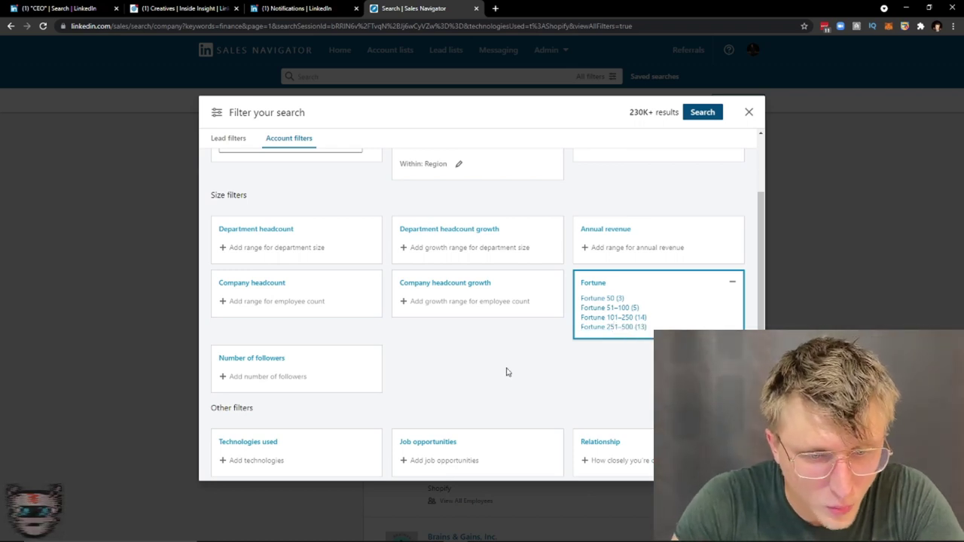
scroll(469, 281, down, 1)
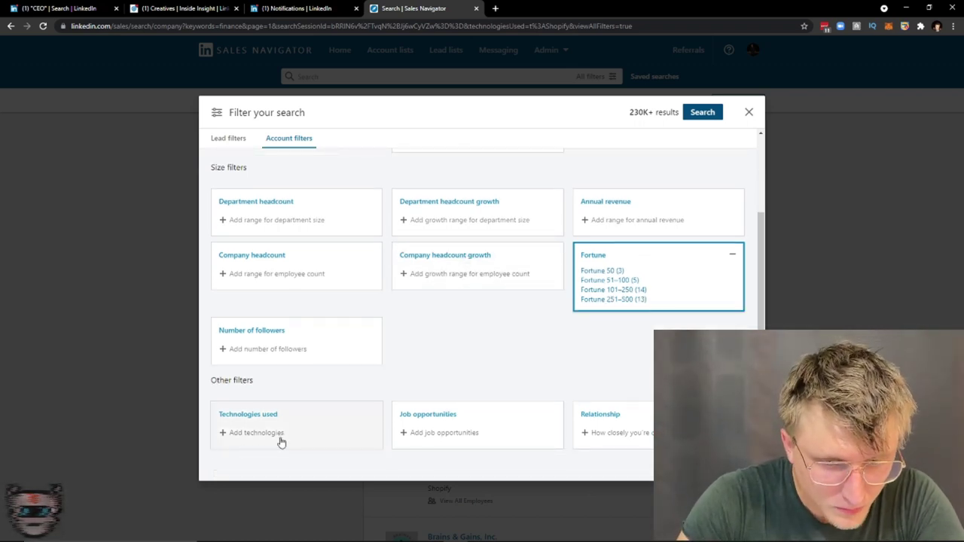
scroll(475, 314, up, 2)
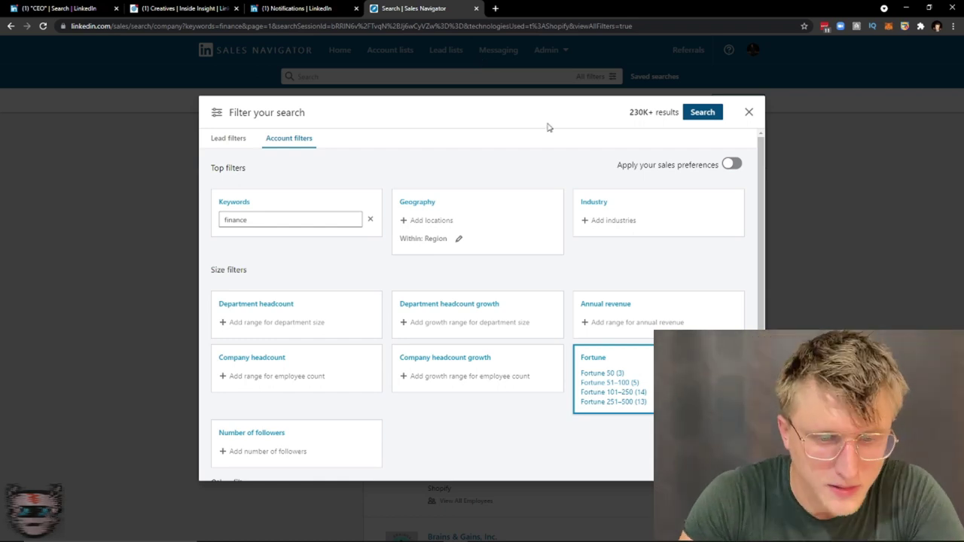
- Clear the finance keyword and include Accounting as the account industry
click(371, 220)
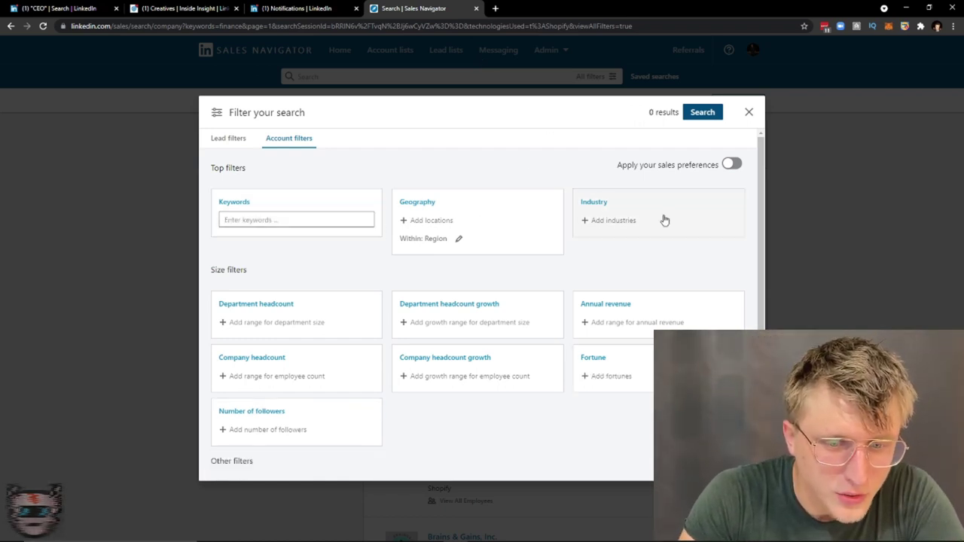
click(635, 221)
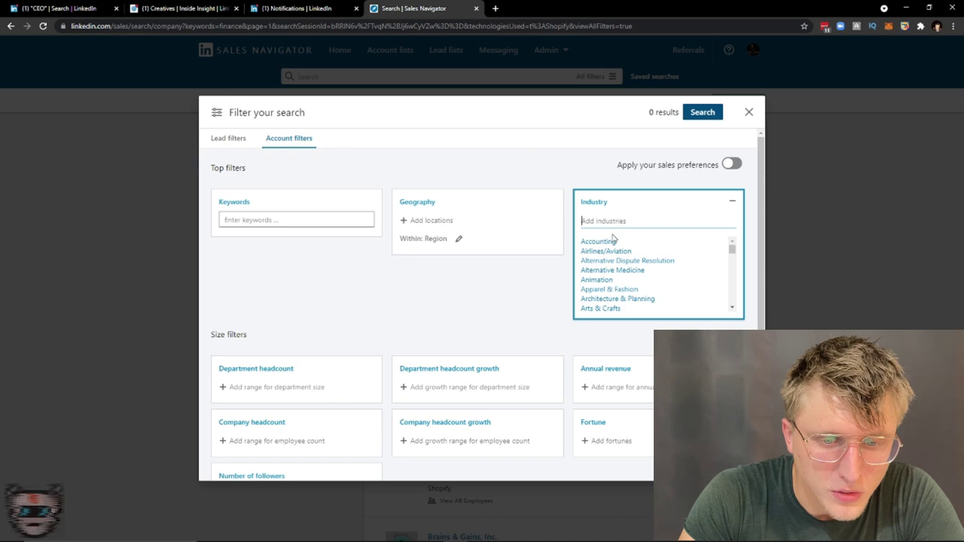
click(614, 242)
scroll(443, 267, down, 1)
click(443, 266)
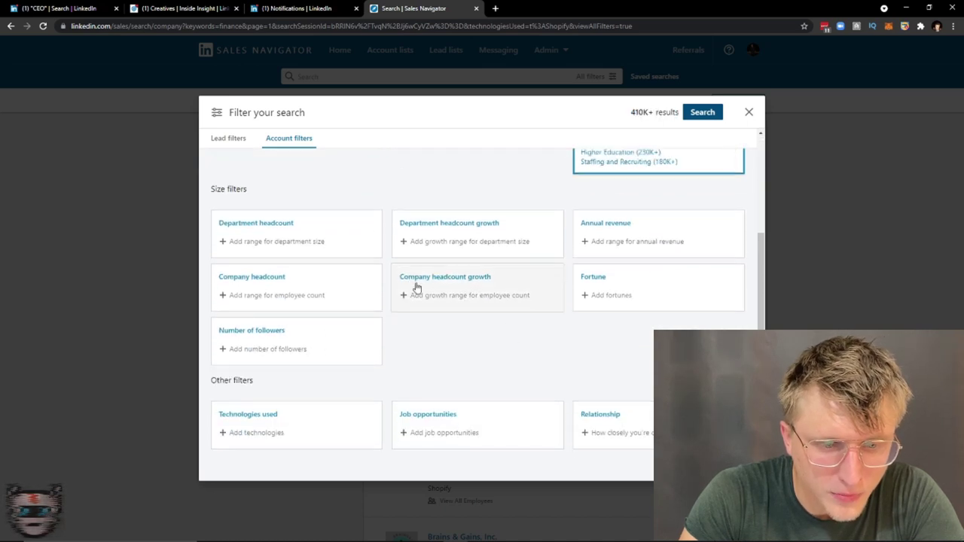
- Set the company headcount filter to 201-500
click(258, 297)
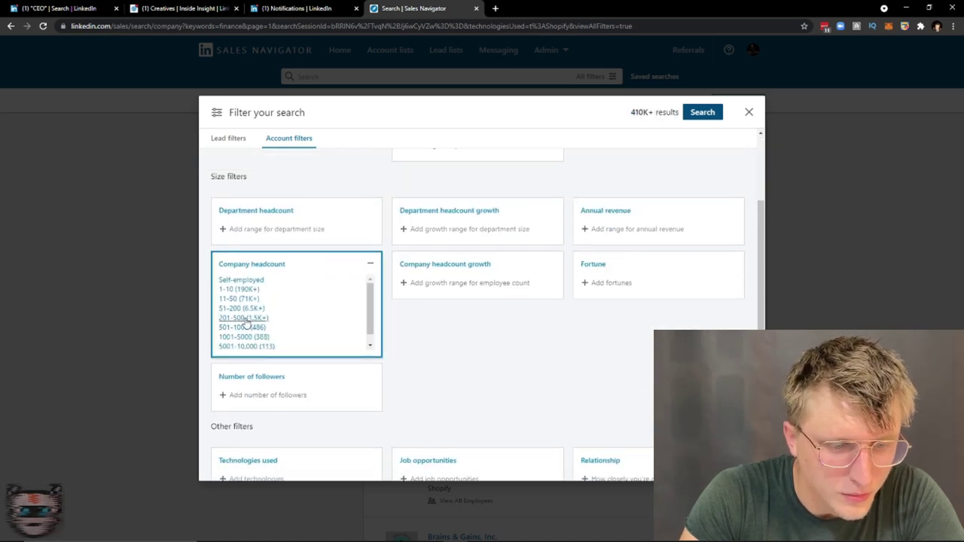
click(242, 318)
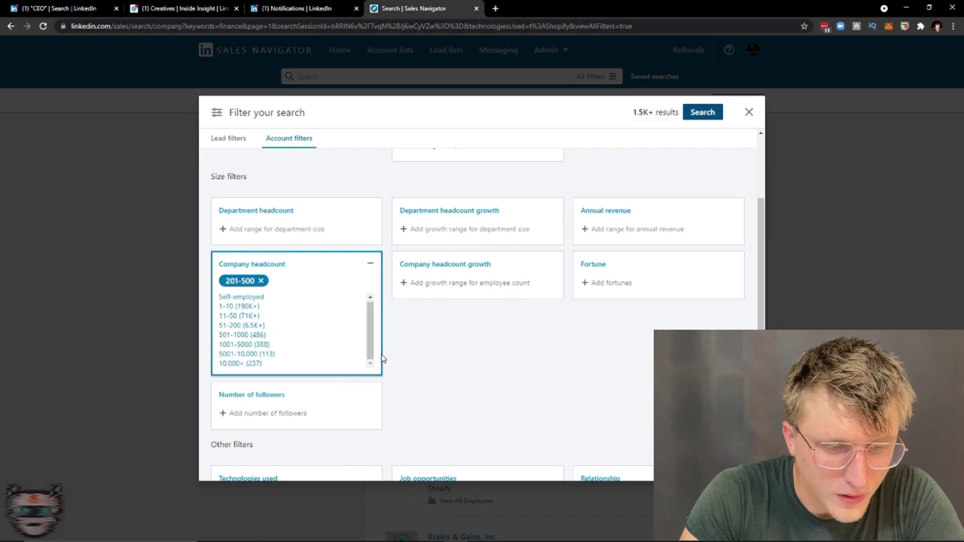
click(443, 343)
- Add Google Universal Analytics as the technology used and run the account search
click(269, 432)
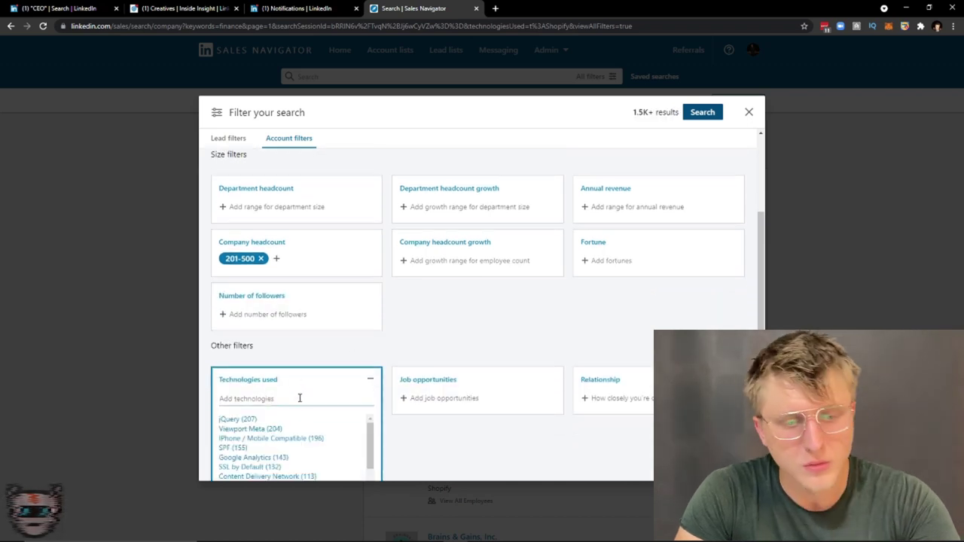
scroll(301, 411, down, 3)
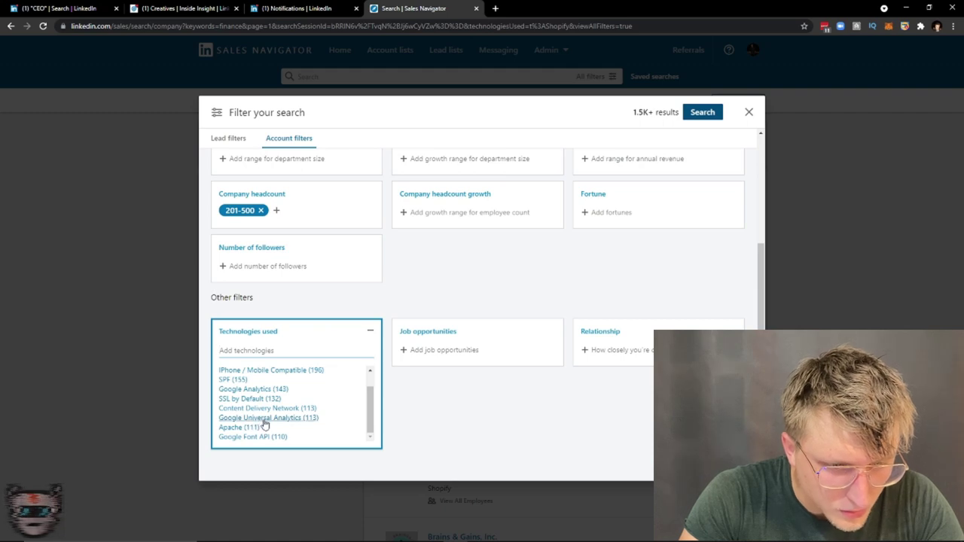
click(264, 418)
click(430, 270)
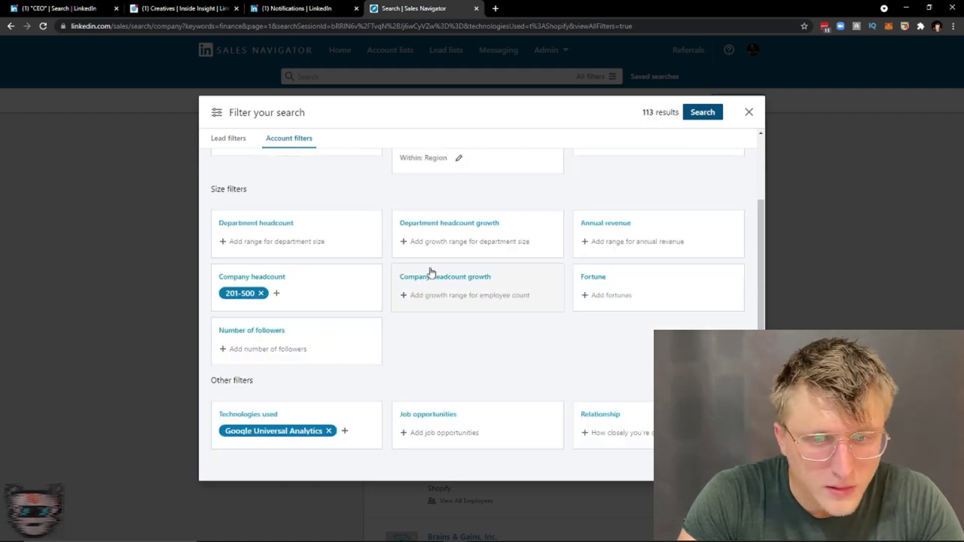
click(703, 112)
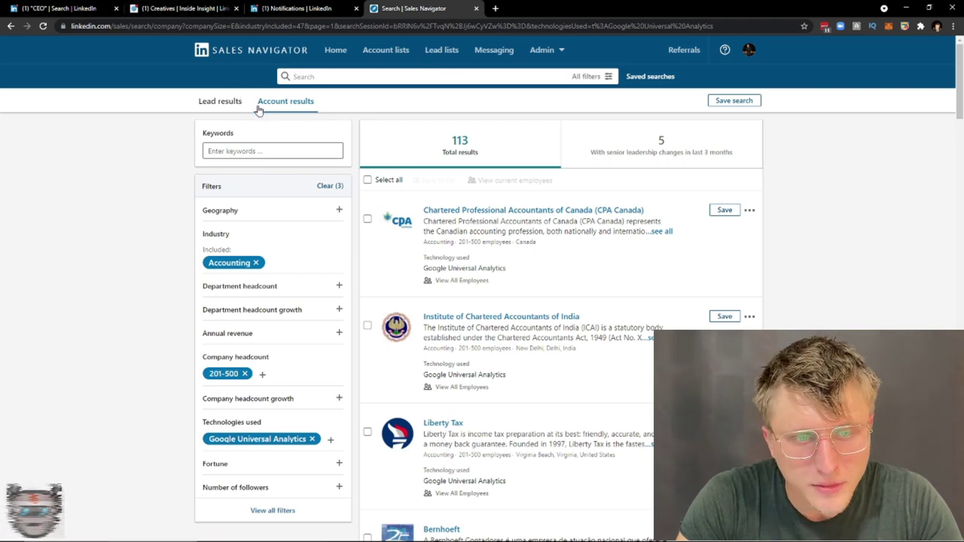
- Compare the lead results with the account results for the Accounting search, ending on the lead results
click(218, 101)
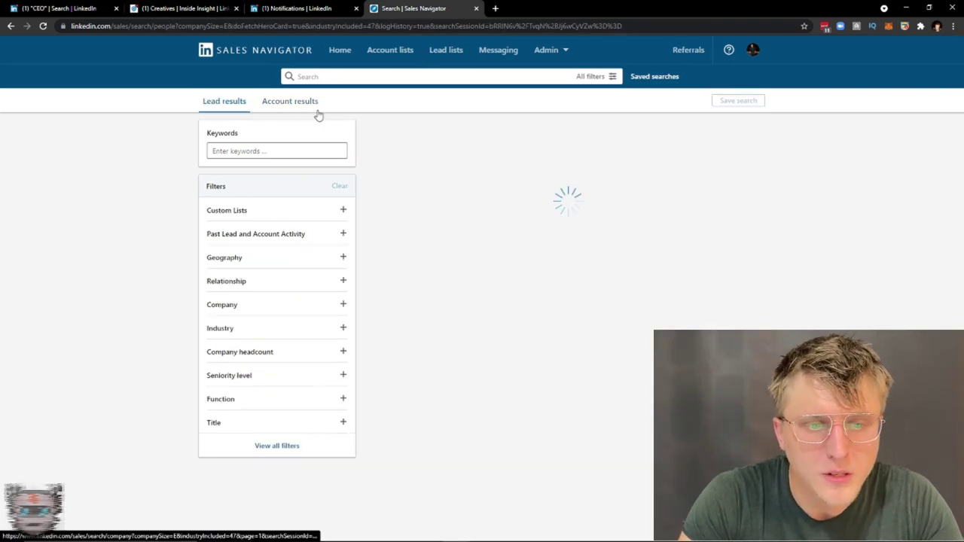
click(268, 108)
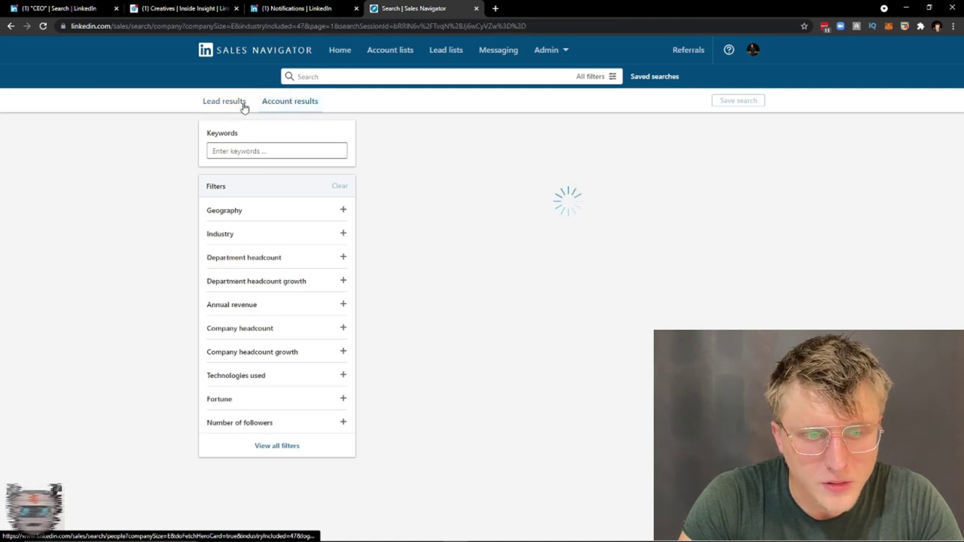
click(242, 103)
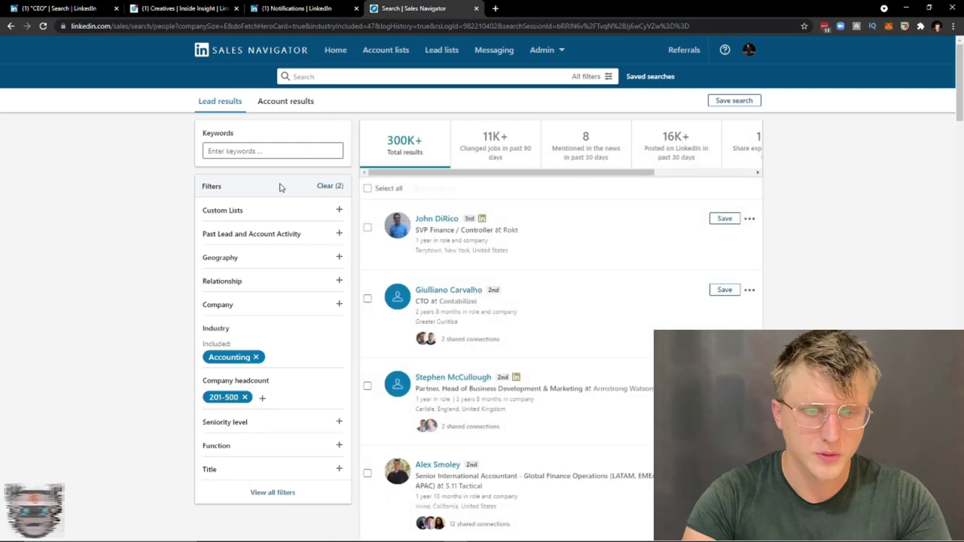
click(301, 106)
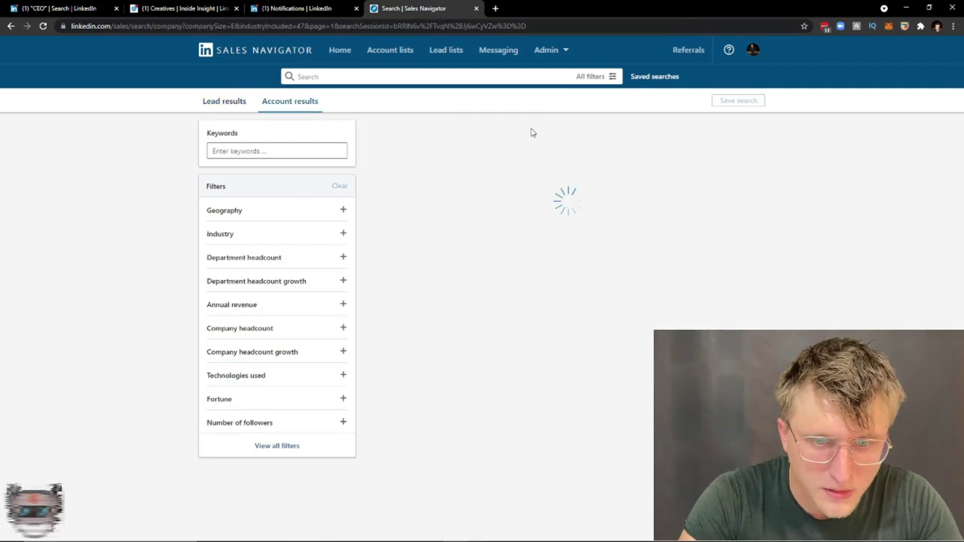
click(228, 102)
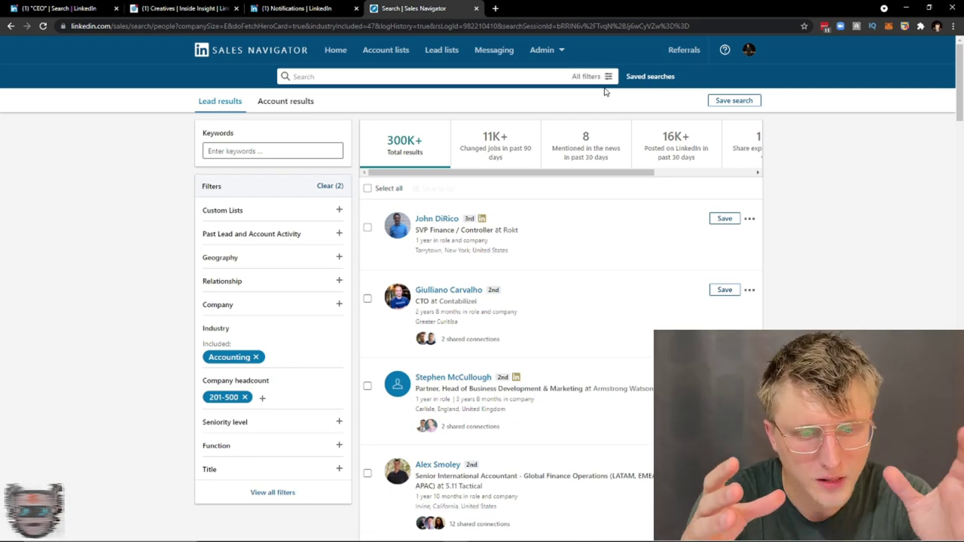
- Open the first lead's profile and look over the highlights and experience
click(434, 218)
scroll(350, 268, down, 1)
scroll(316, 282, down, 1)
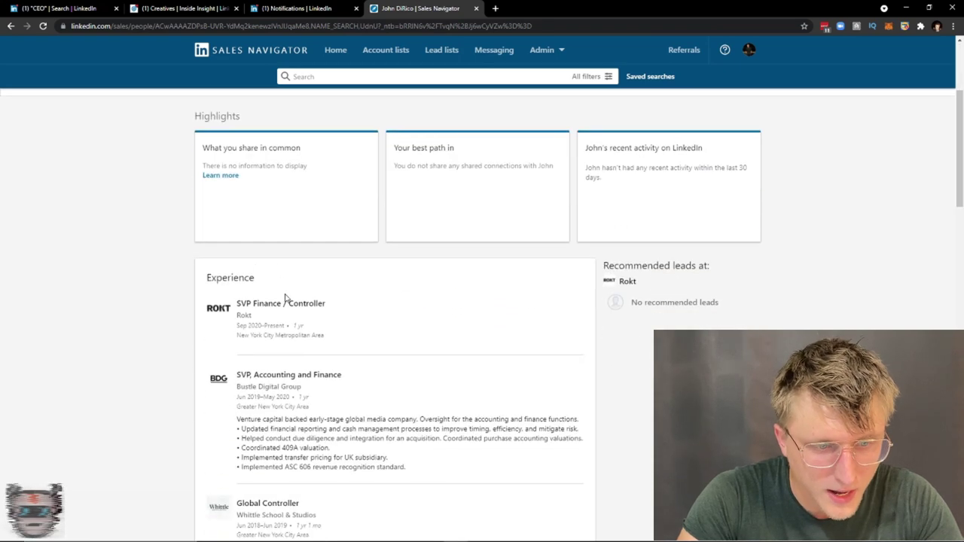
scroll(487, 211, up, 2)
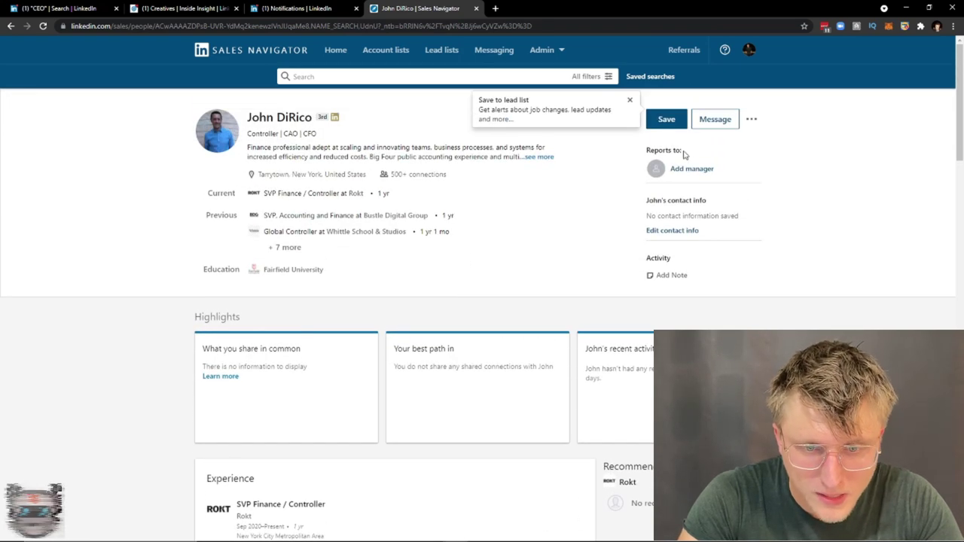
- Open a blank note for the lead and close it without saving, and open a new InMail to the lead
click(669, 276)
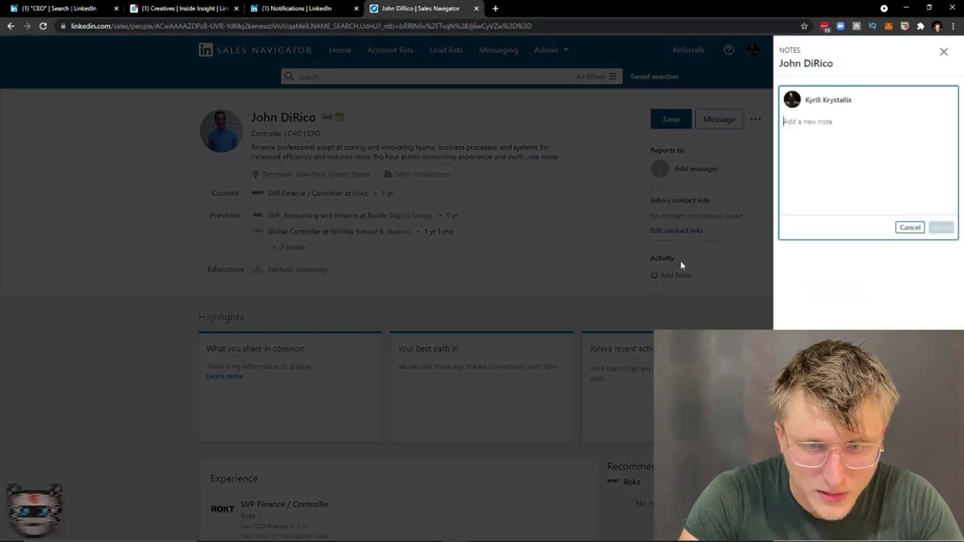
click(943, 51)
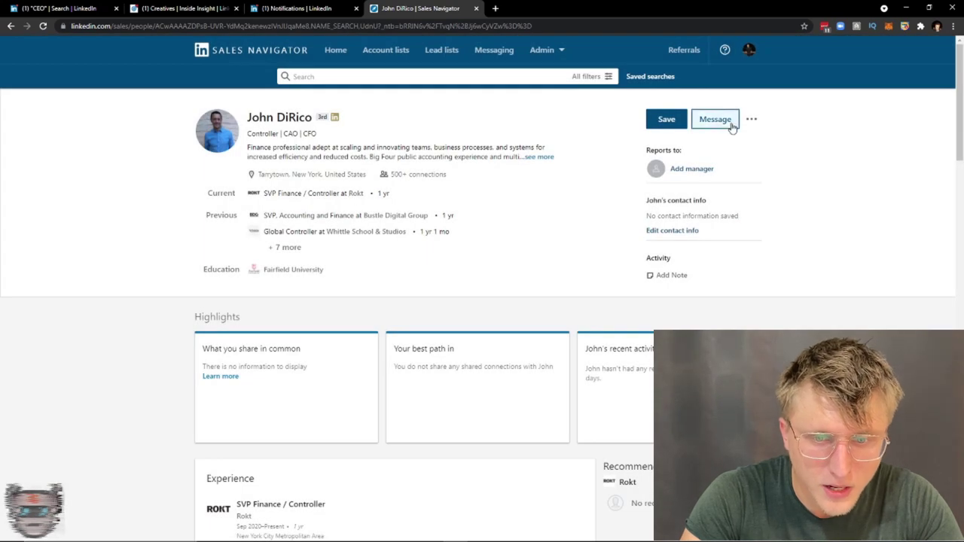
click(730, 125)
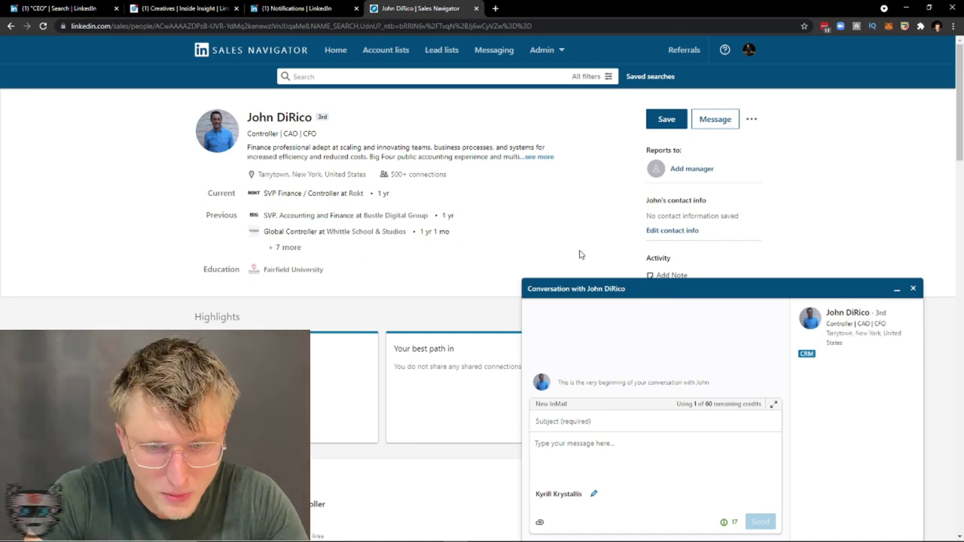
- Examine the lead's full work experience and the best path in highlight, and return to the lead results
scroll(634, 278, down, 5)
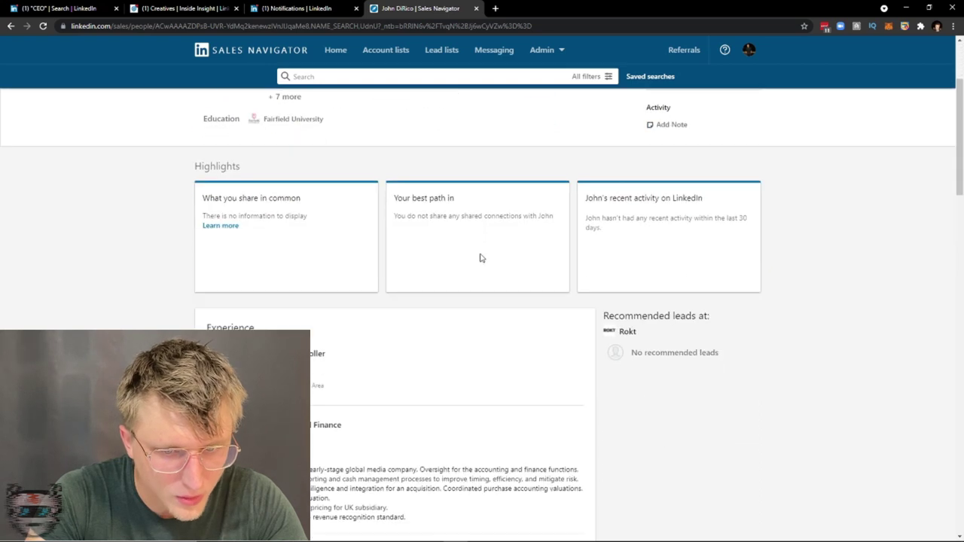
scroll(484, 243, up, 5)
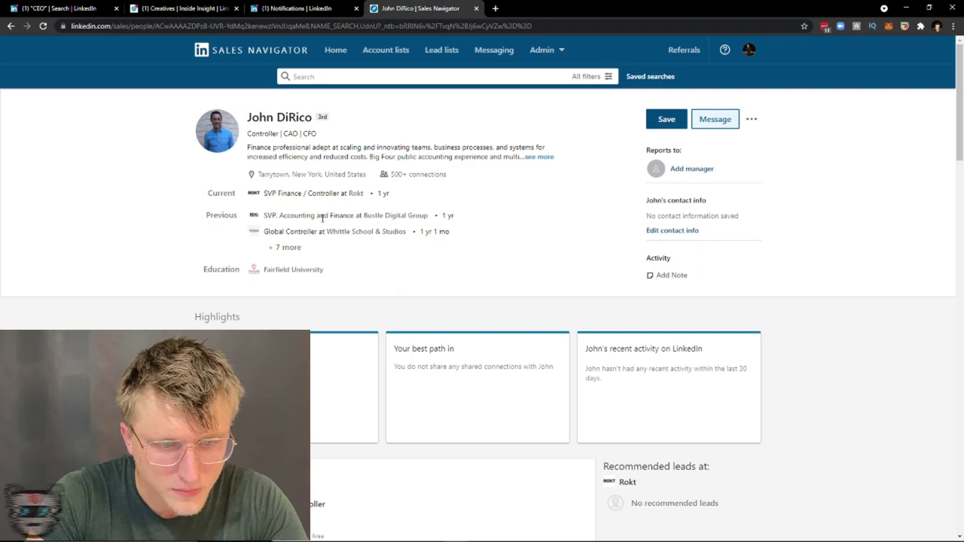
scroll(324, 235, down, 3)
scroll(323, 236, down, 15)
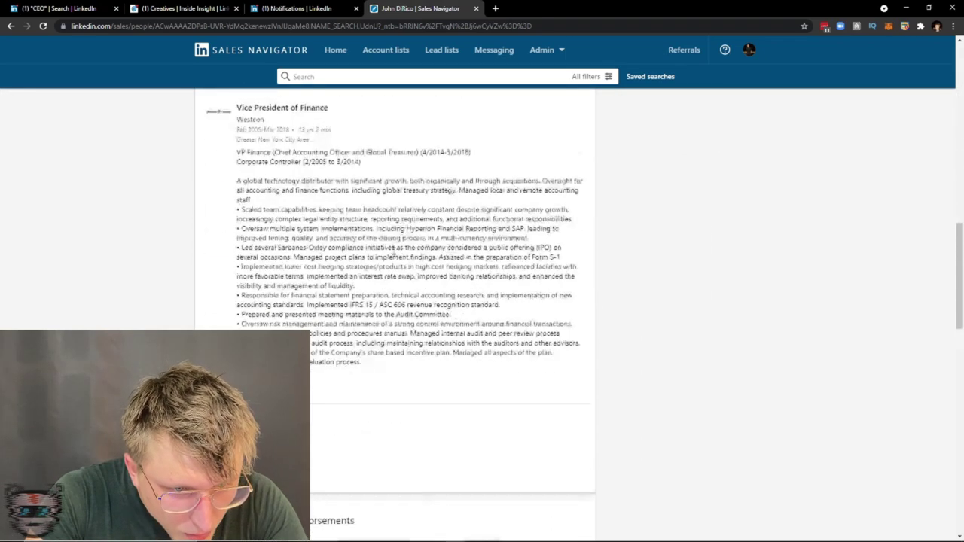
scroll(396, 293, down, 3)
scroll(259, 276, up, 15)
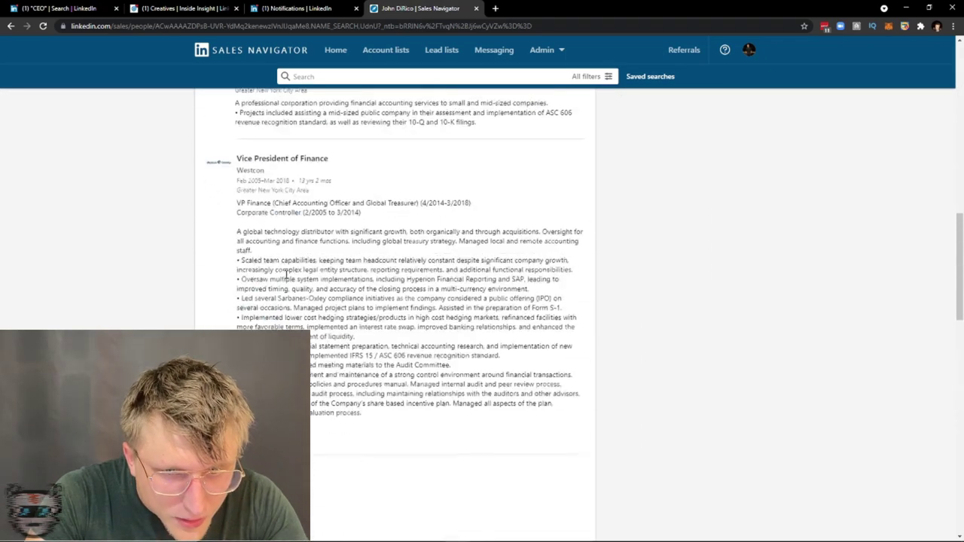
scroll(287, 278, up, 3)
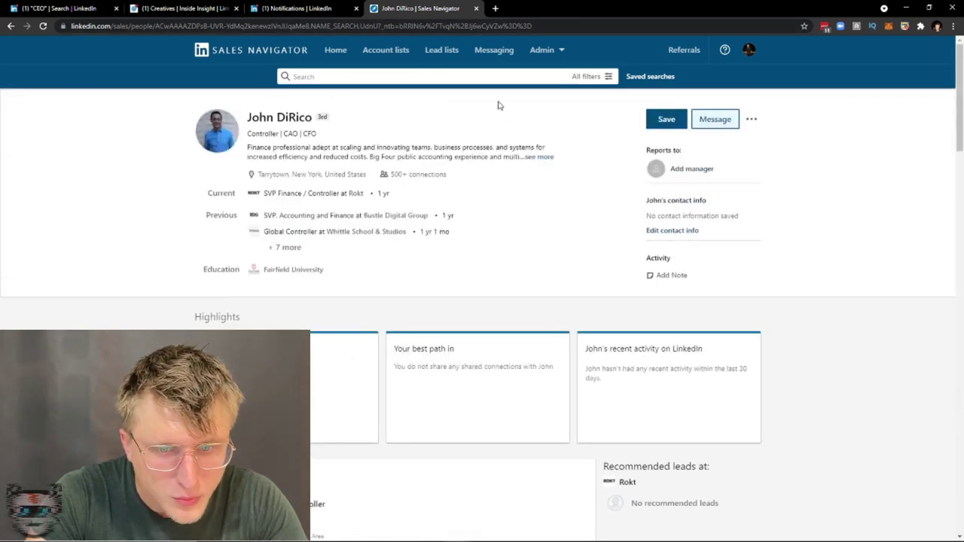
drag(456, 351, 406, 350)
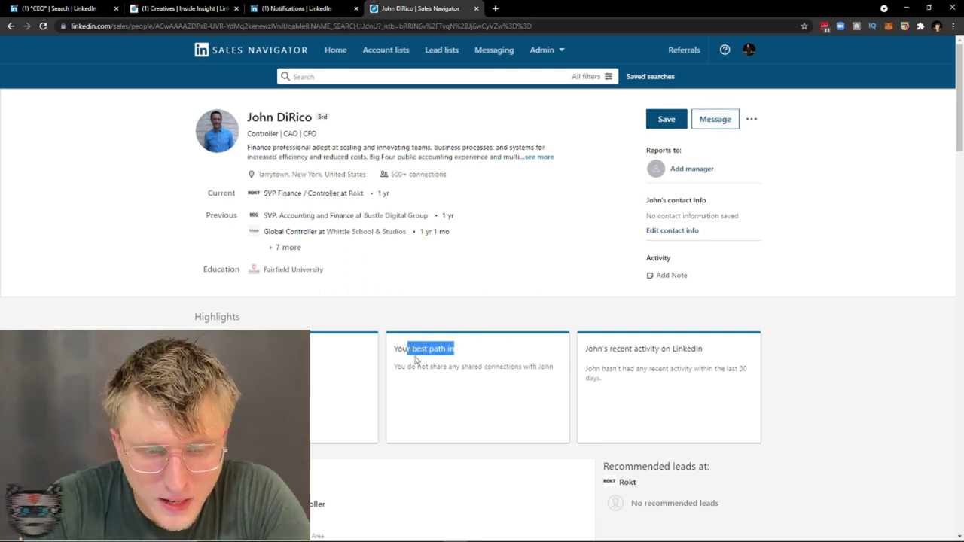
click(11, 25)
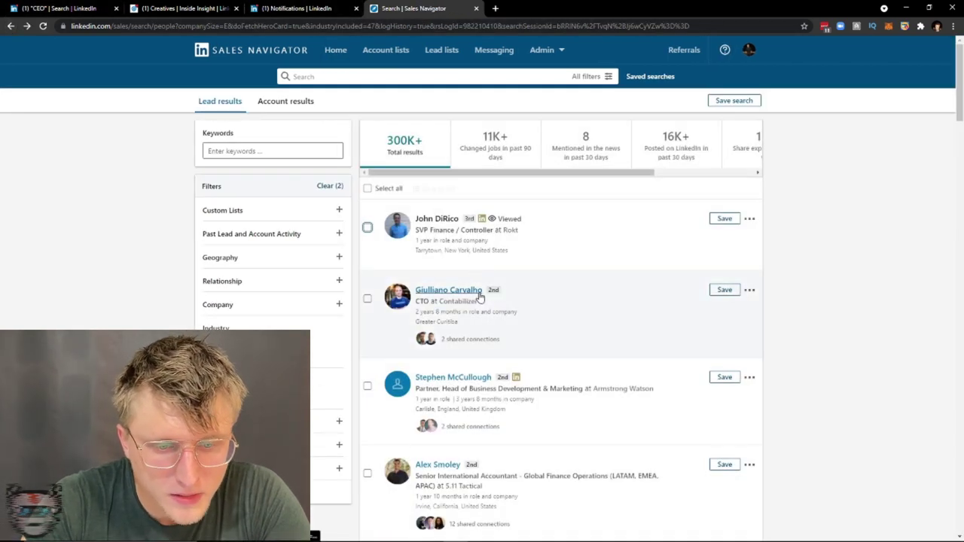
- Open the second lead's profile, start an introduction request to the shared connection, and close the message without sending it
click(479, 295)
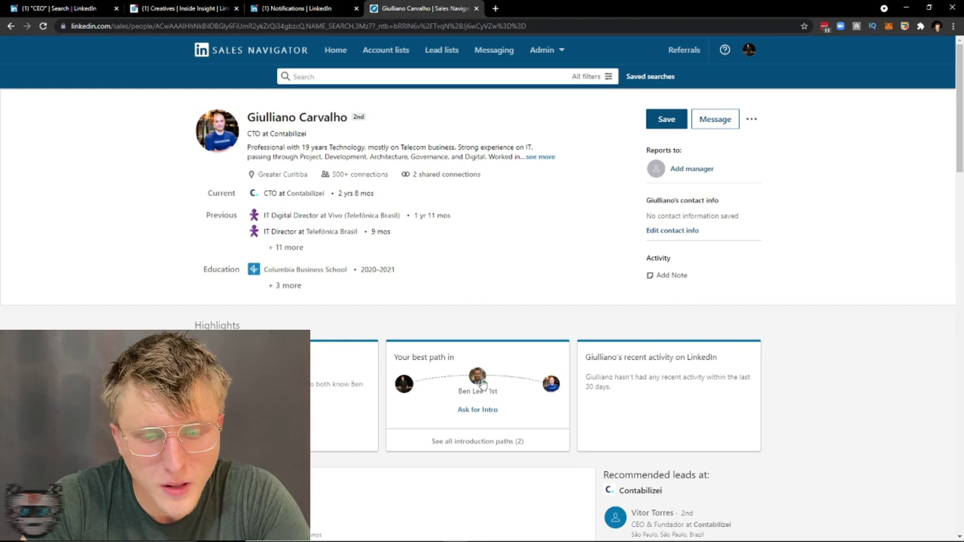
click(478, 408)
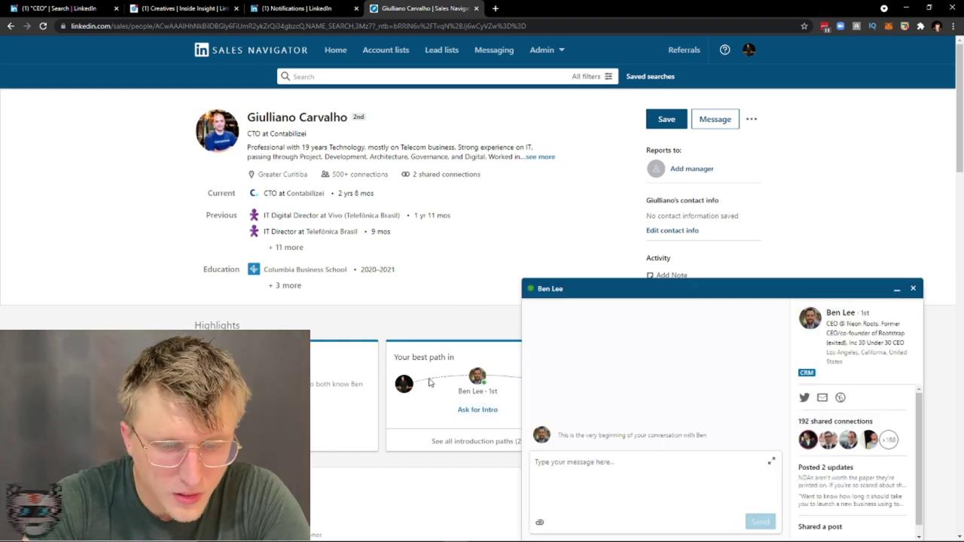
click(913, 289)
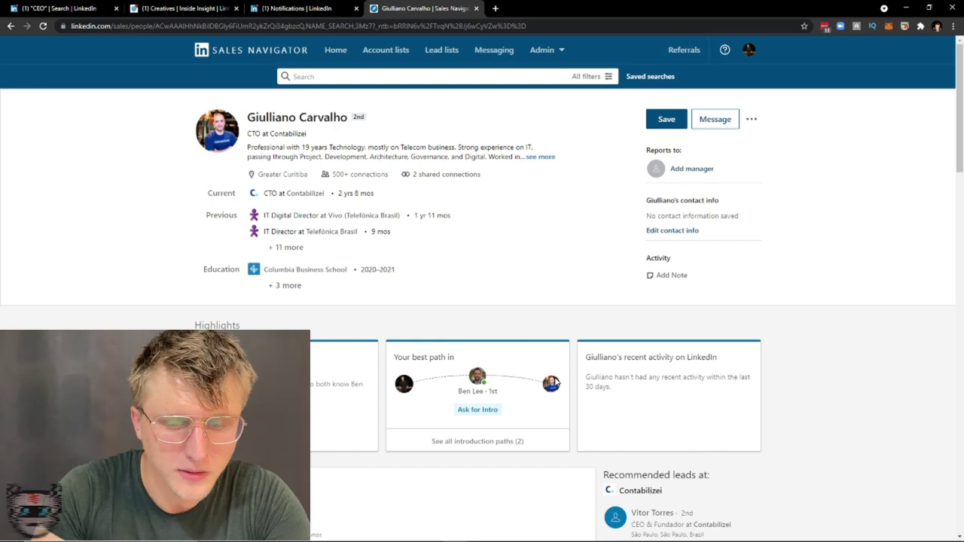
- Look over the lead's experience, skills and received recommendations, and return to the profile header
scroll(490, 333, down, 3)
scroll(499, 415, down, 3)
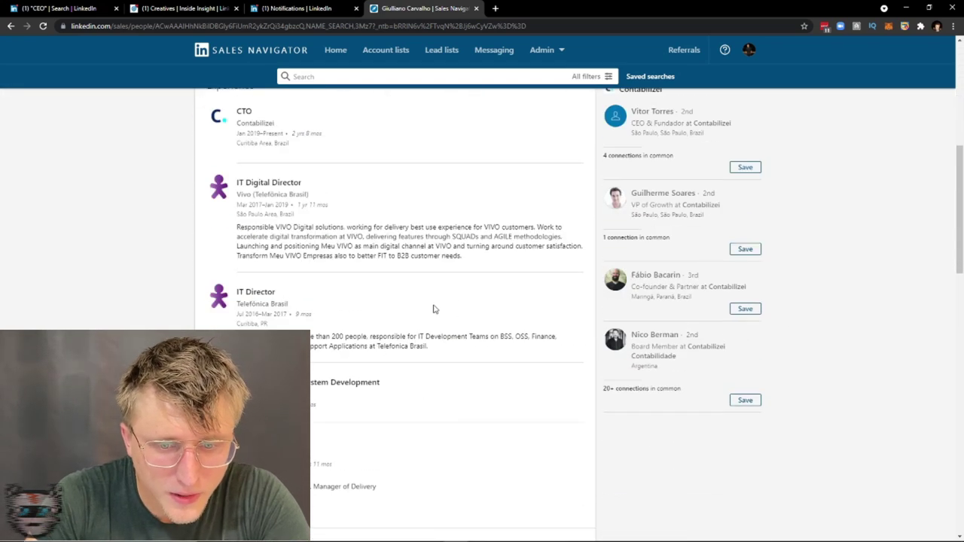
scroll(433, 308, down, 10)
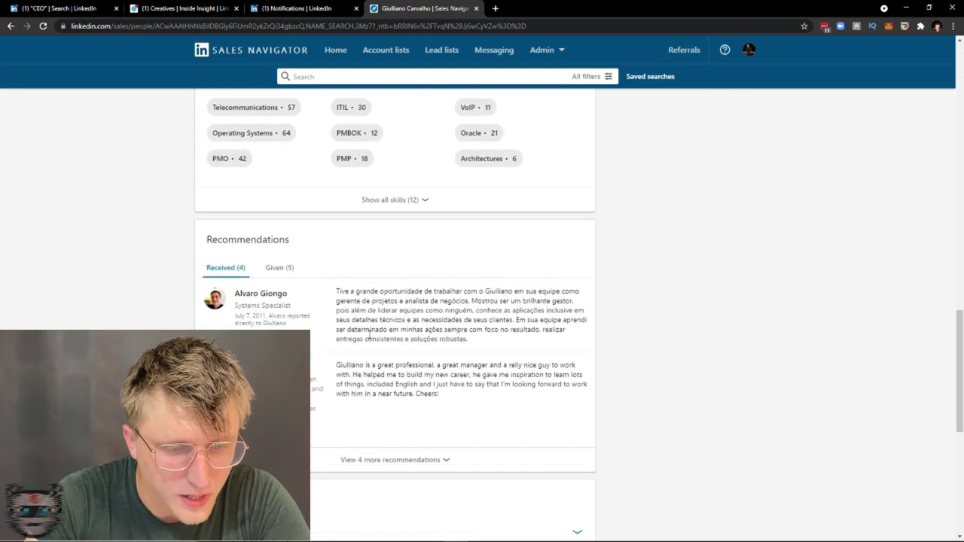
drag(959, 369, 959, 98)
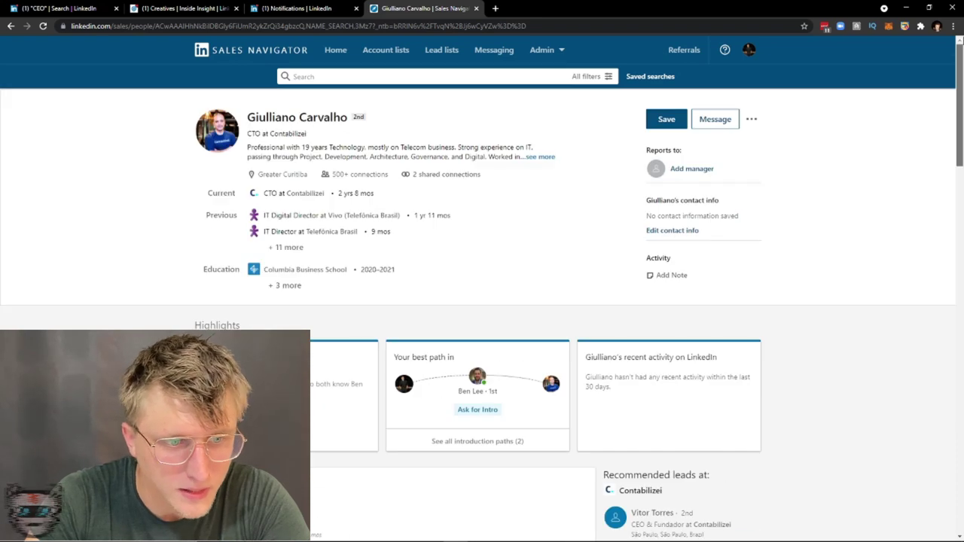
- Open the lead's regular LinkedIn.com profile from Sales Navigator and switch back to the Sales Navigator profile
click(750, 119)
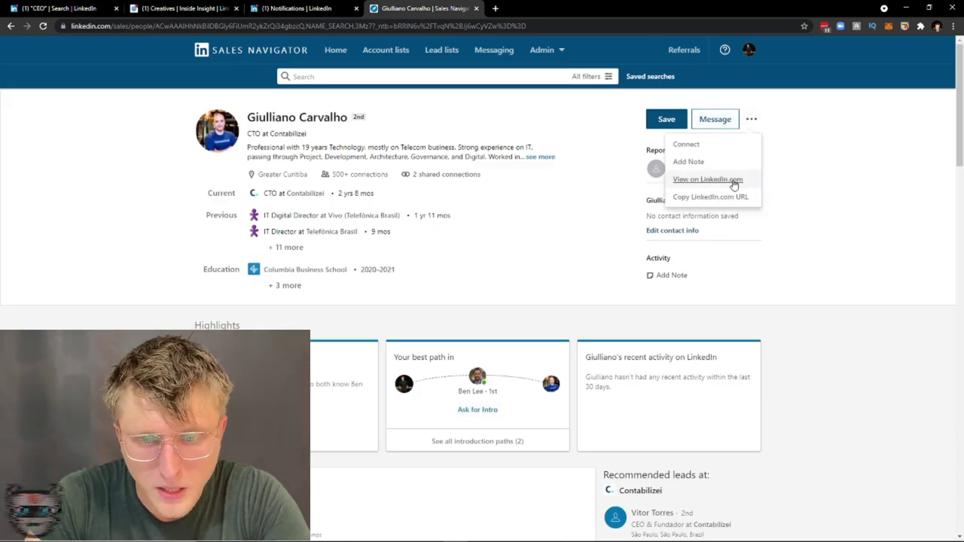
click(707, 180)
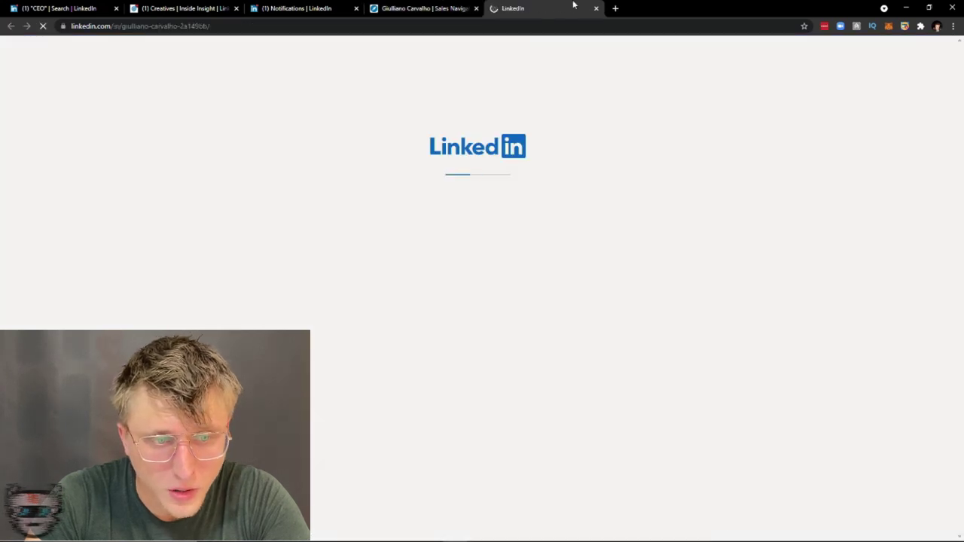
click(427, 7)
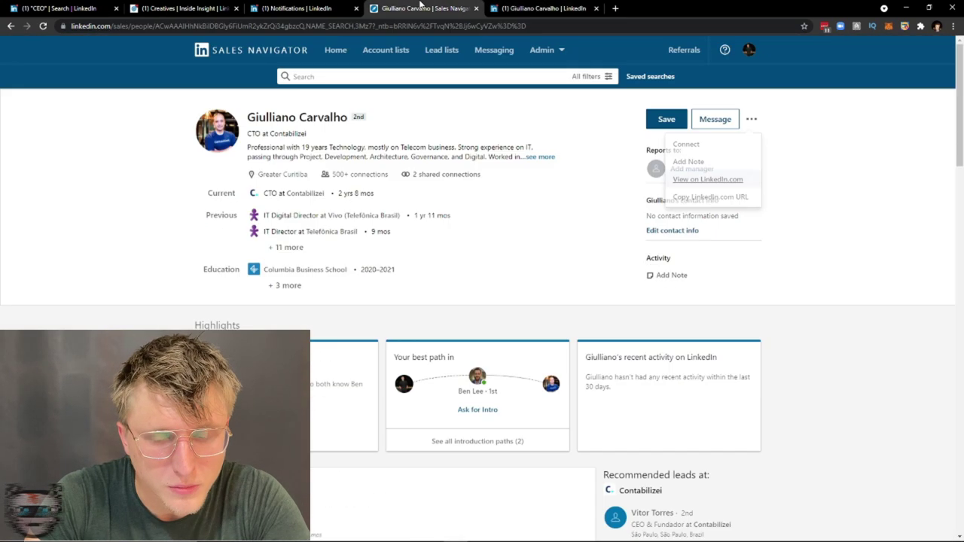
- Go to the Sales Navigator home page, open the Social Selling Index, and review its score components and explanation
click(451, 49)
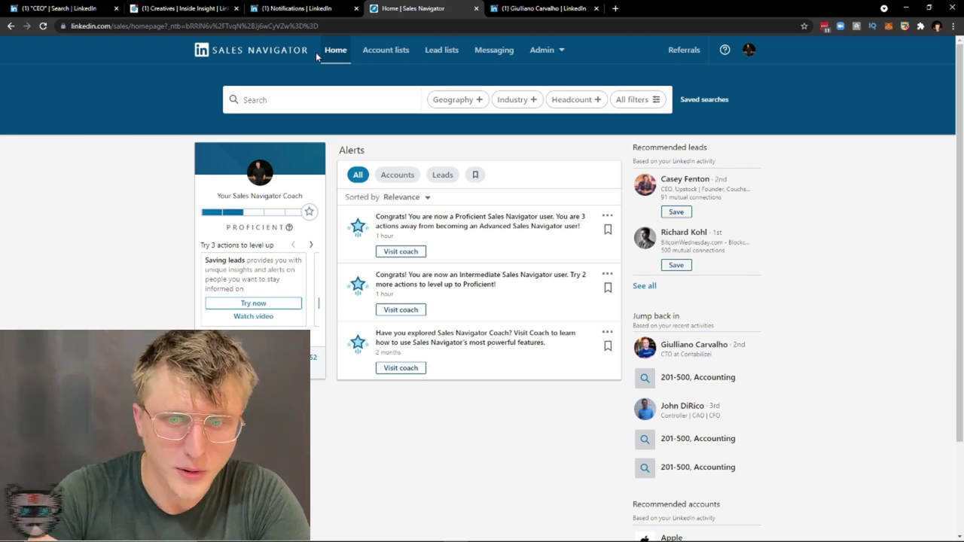
click(749, 53)
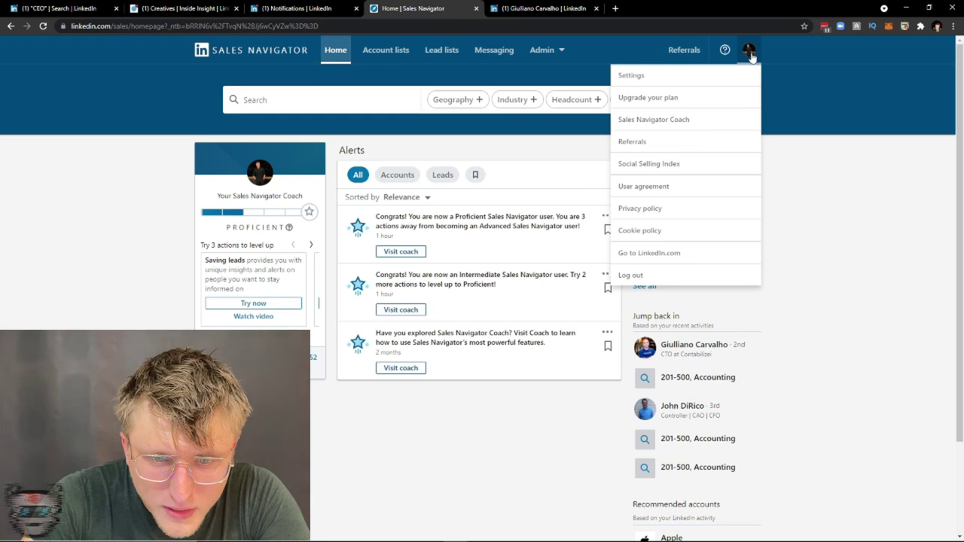
click(680, 164)
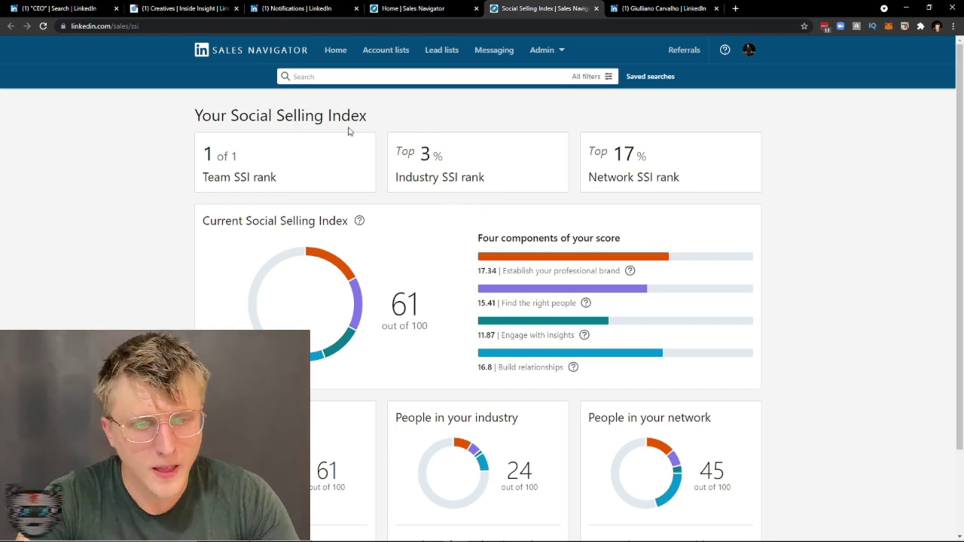
scroll(458, 356, down, 2)
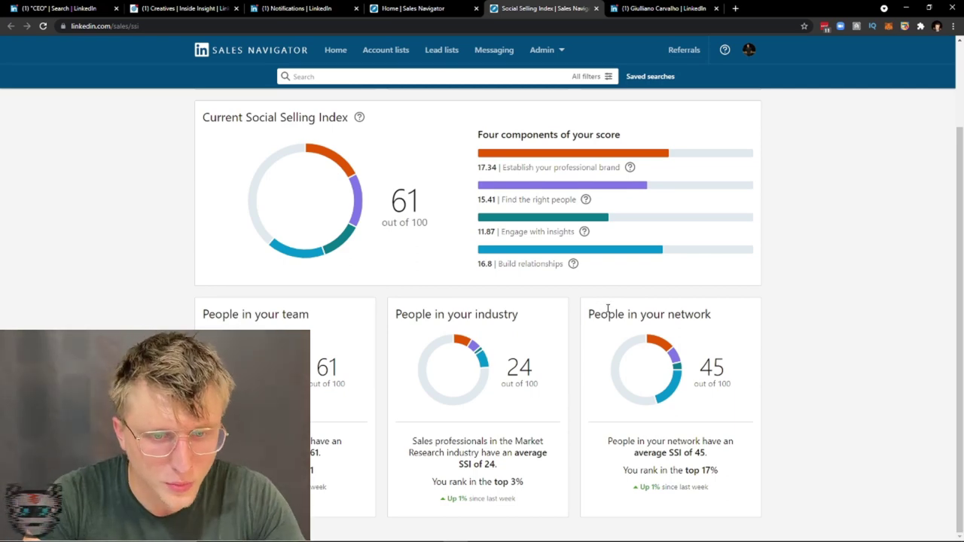
click(360, 118)
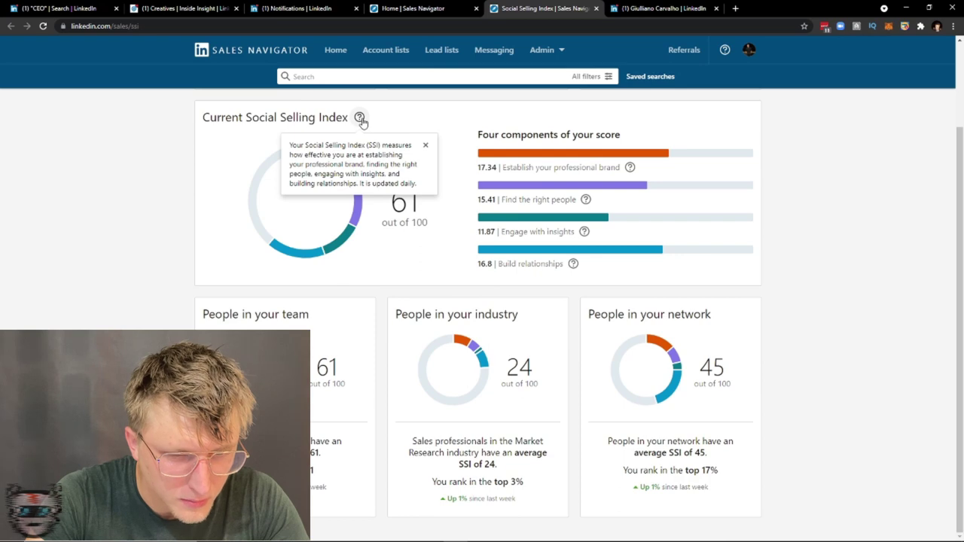
click(423, 217)
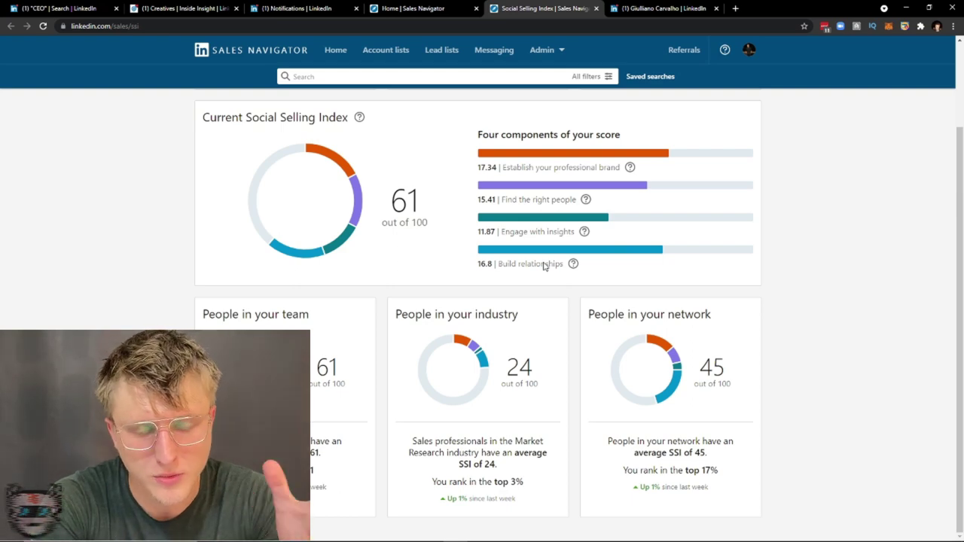
- View the Referrals page and its connection search, and return to the Sales Navigator home page
click(684, 50)
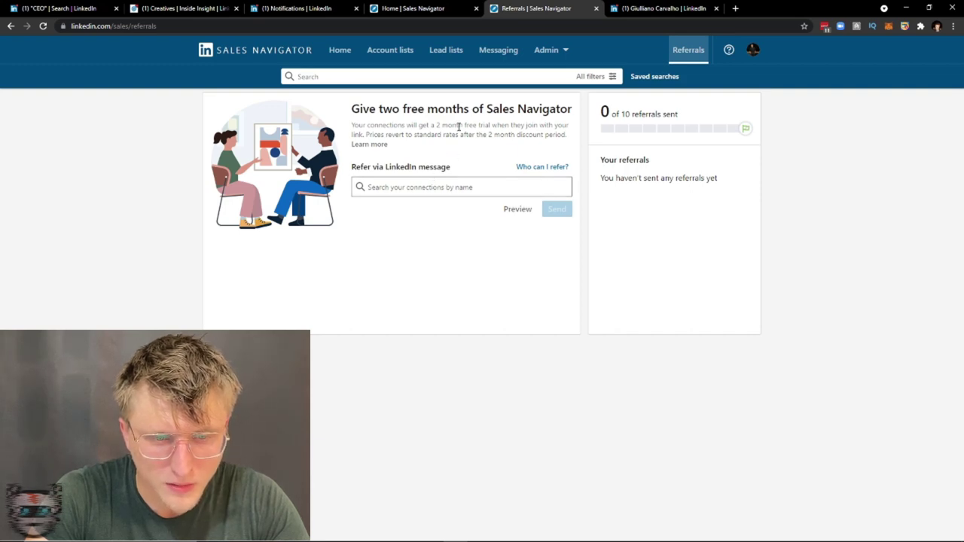
click(463, 186)
click(332, 213)
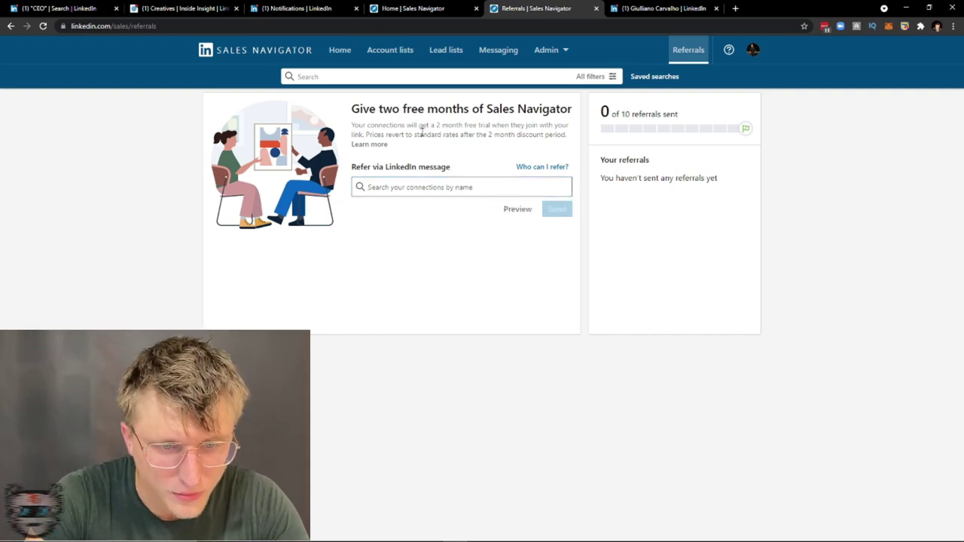
key(alt+Left)
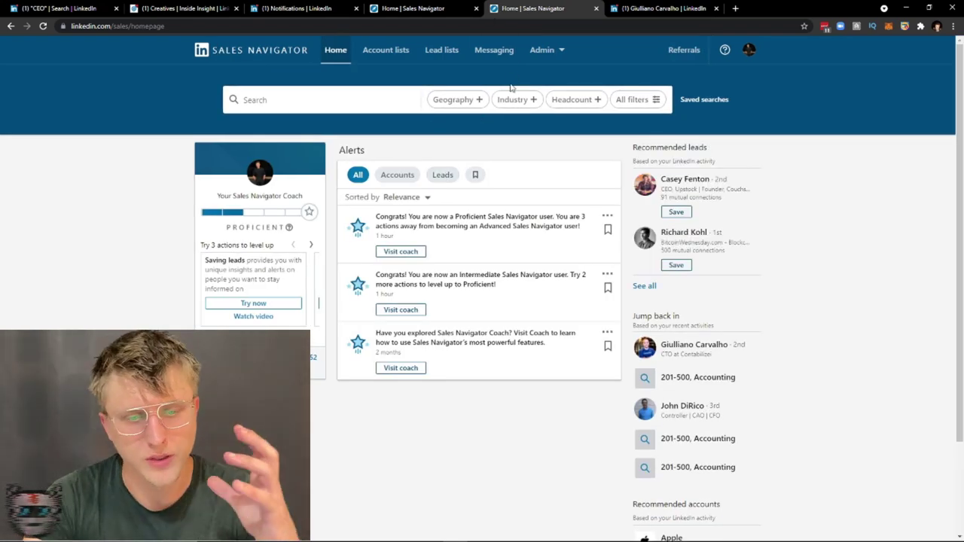
- Review all available lead filters, including role, tenure and company filters, and close the filter window without searching
click(638, 99)
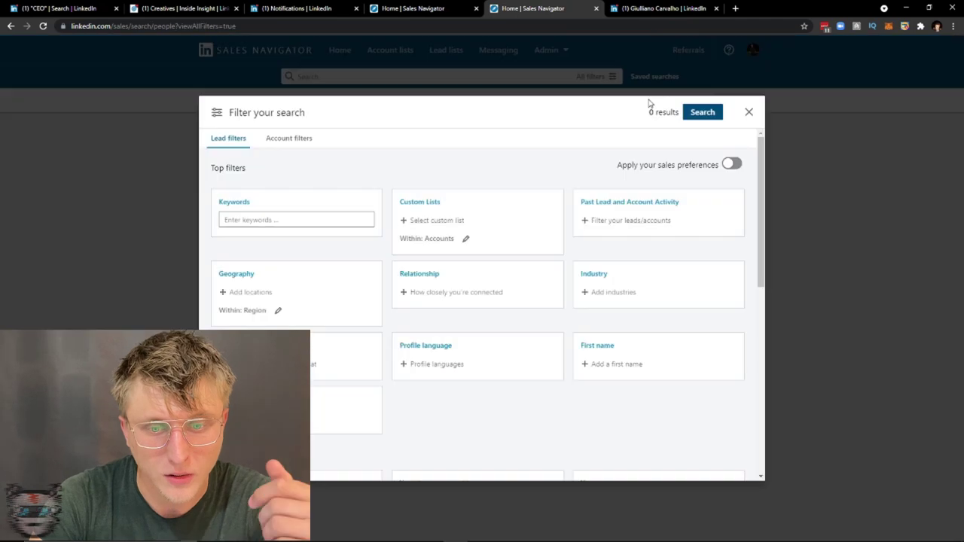
scroll(389, 278, down, 5)
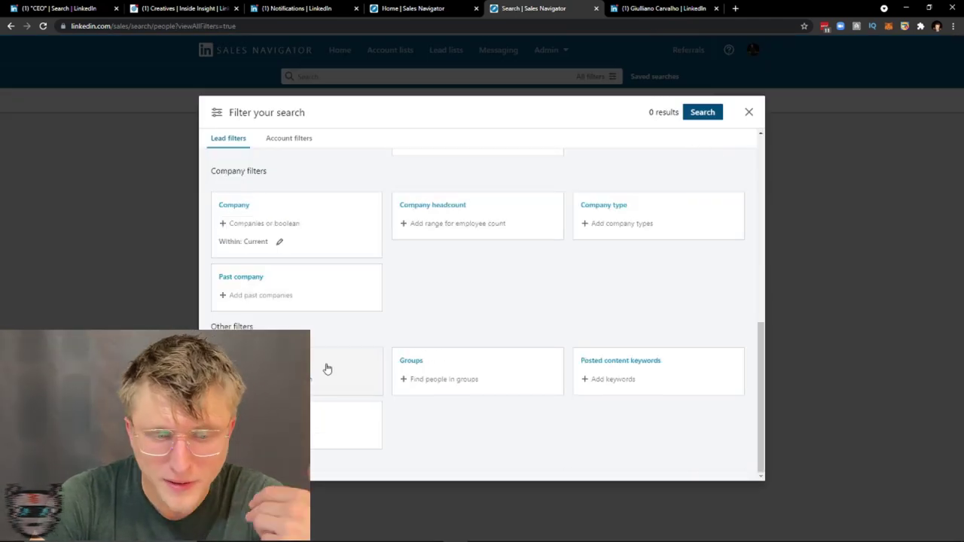
scroll(389, 351, up, 1)
scroll(393, 342, up, 1)
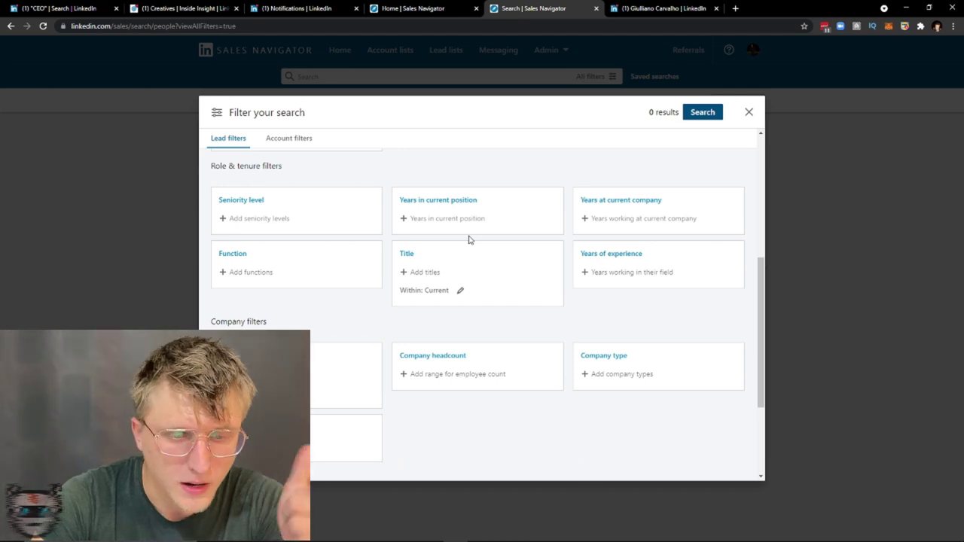
click(748, 111)
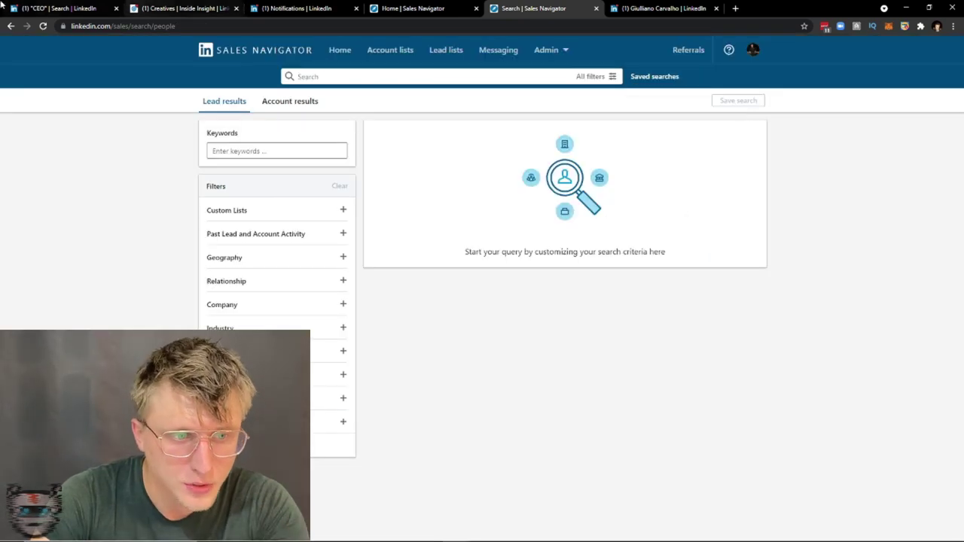
- Switch to the regular LinkedIn CEO people search, close its filters, and check how many result pages it offers
click(22, 8)
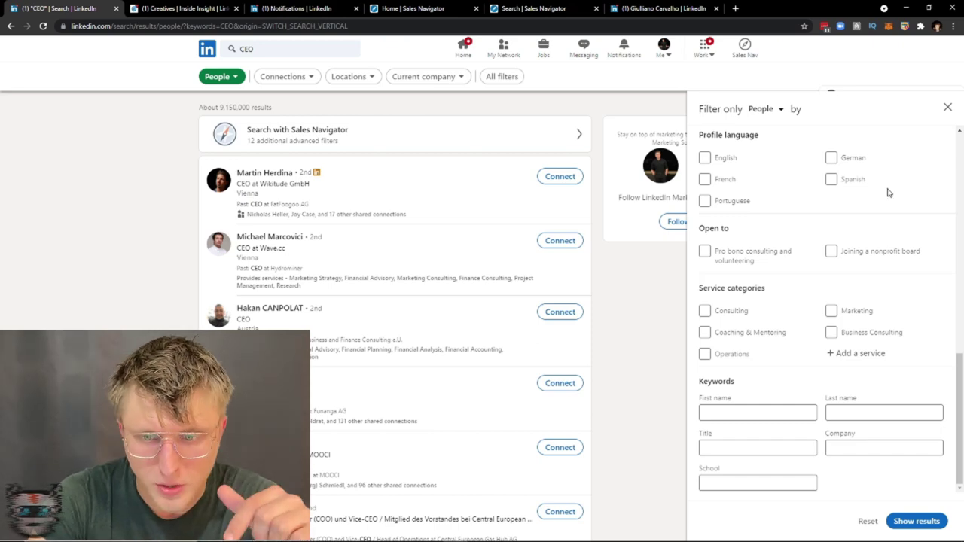
click(946, 108)
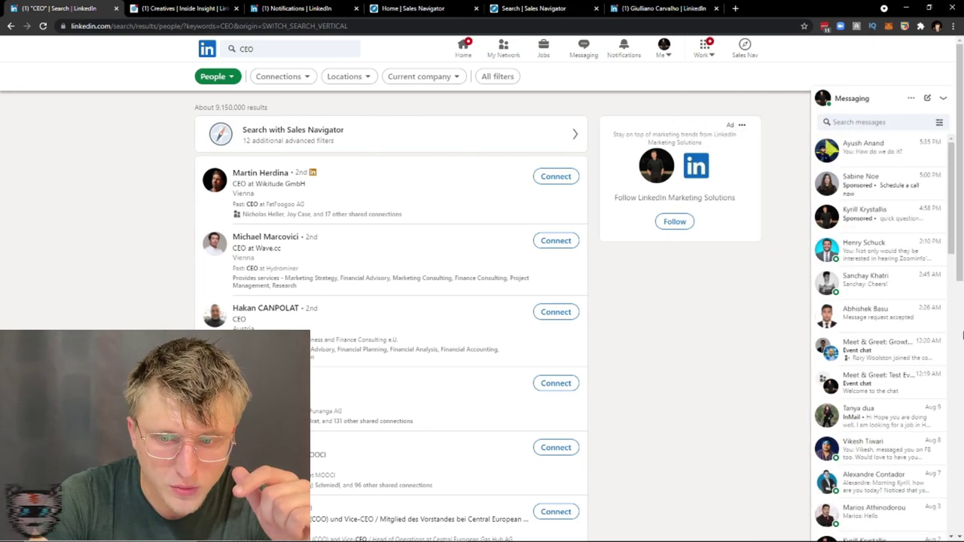
scroll(962, 335, down, 2)
scroll(955, 376, down, 8)
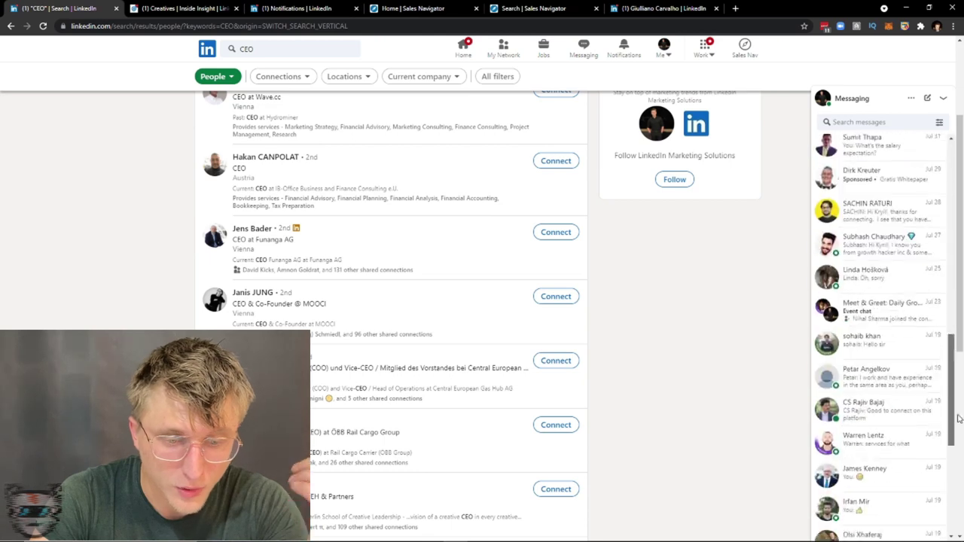
scroll(955, 418, down, 4)
scroll(422, 198, down, 6)
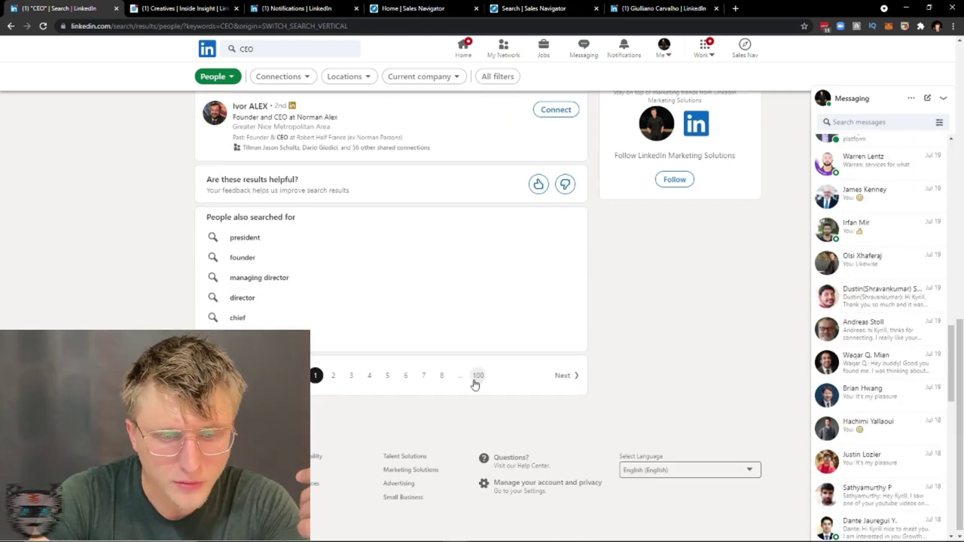
- Switch back to the Sales Navigator search, search leads with the keyword CEO, and include the Accounting industry
click(522, 8)
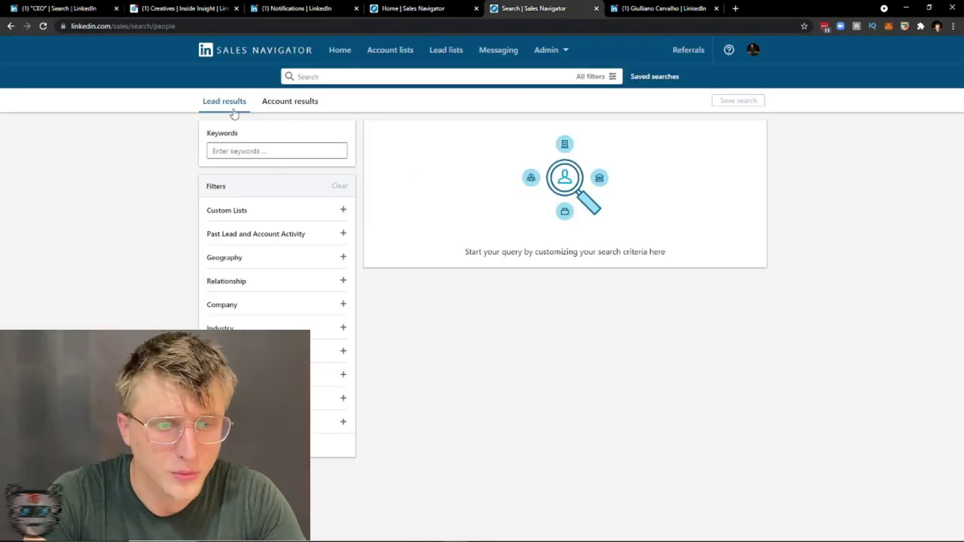
click(211, 151)
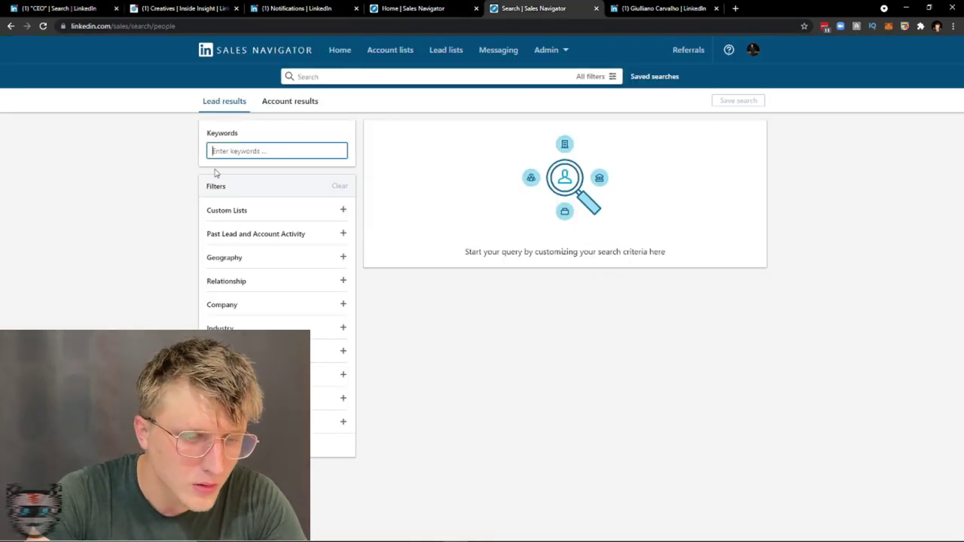
text(CEO)
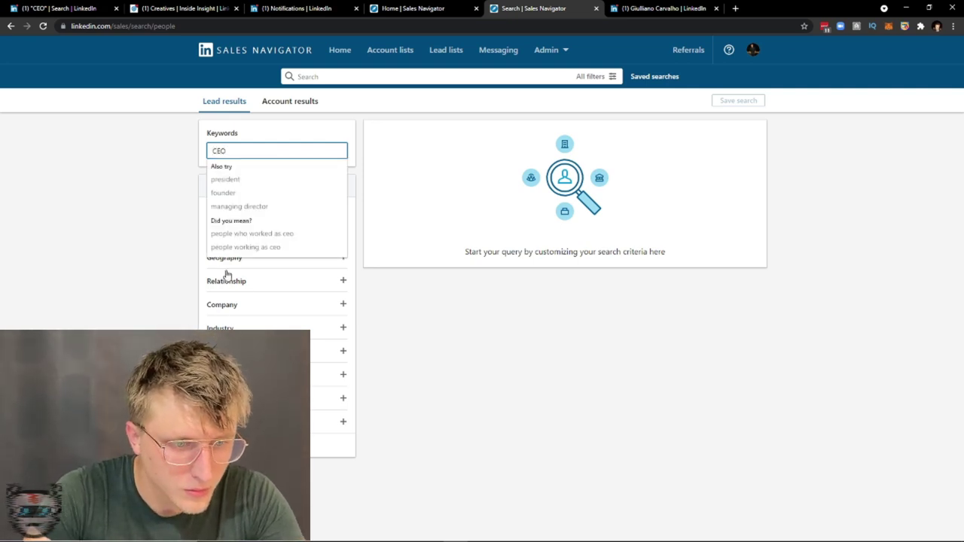
key(Return)
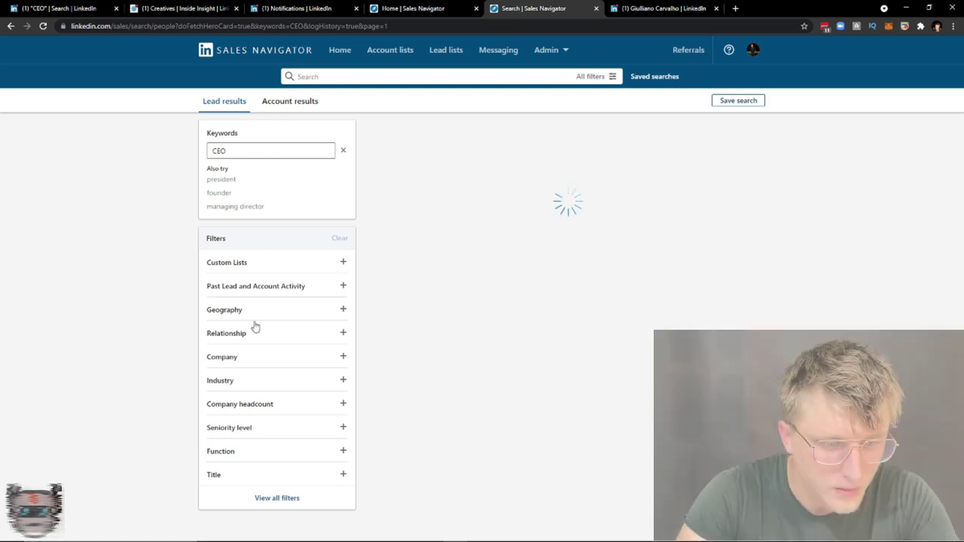
click(239, 379)
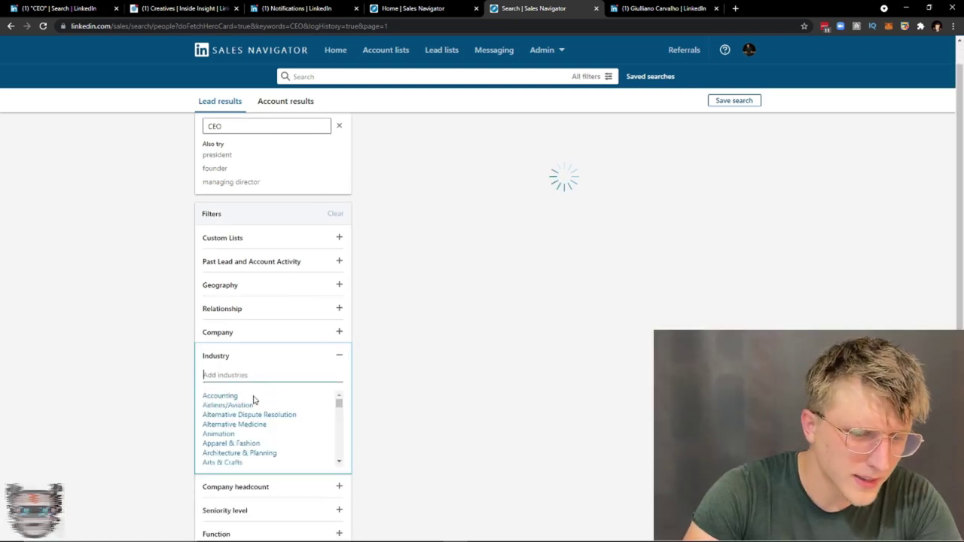
click(225, 396)
scroll(294, 422, down, 1)
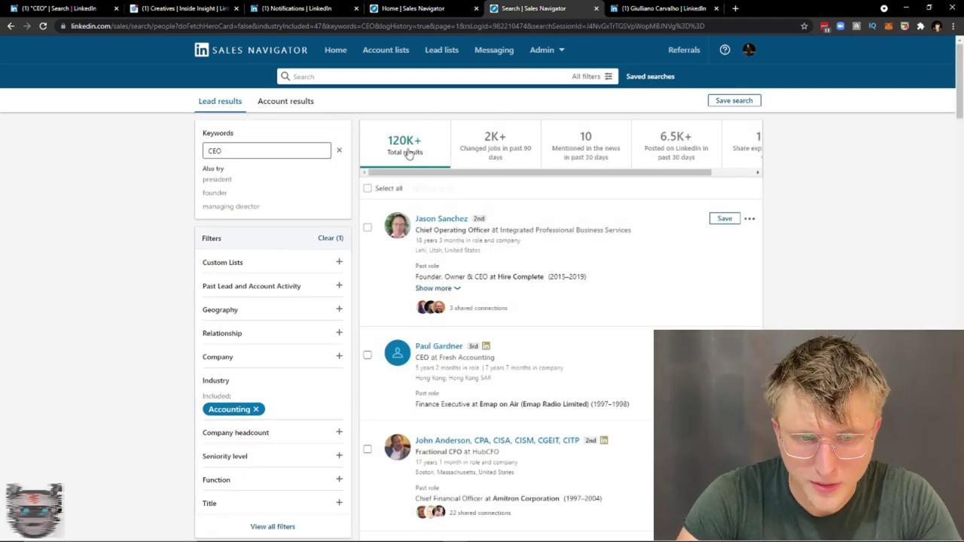
- Look through the CEO leads in Accounting down to the page numbers and return to the start of the list
scroll(420, 136, down, 10)
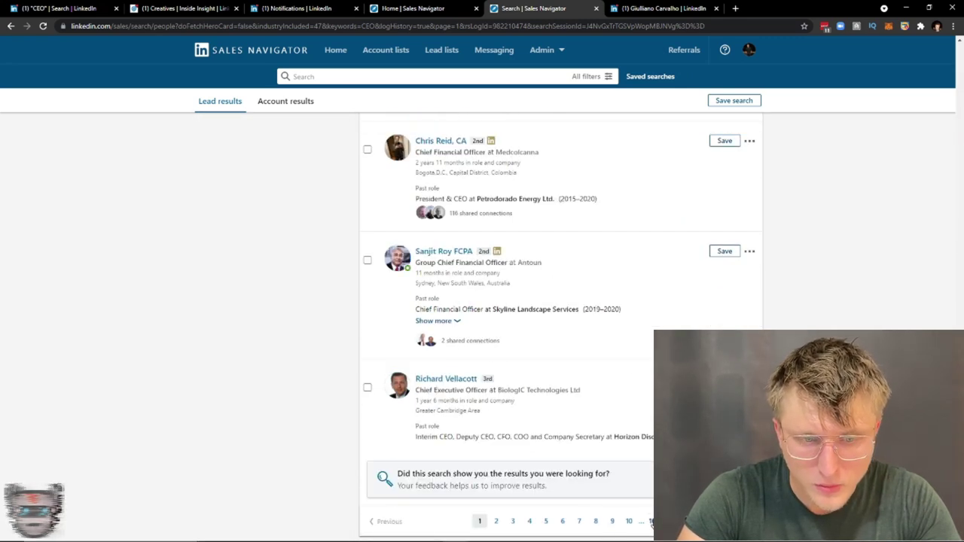
scroll(460, 339, up, 15)
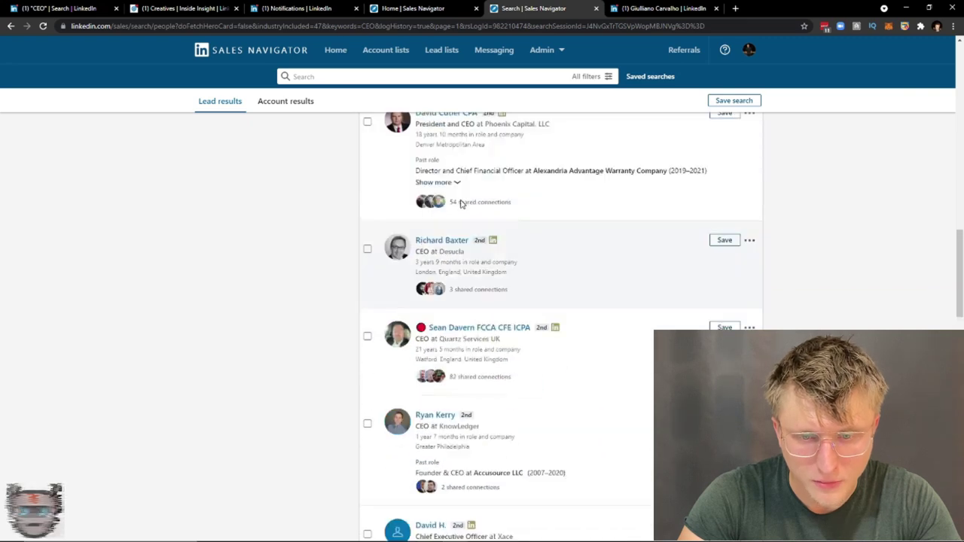
scroll(462, 204, up, 15)
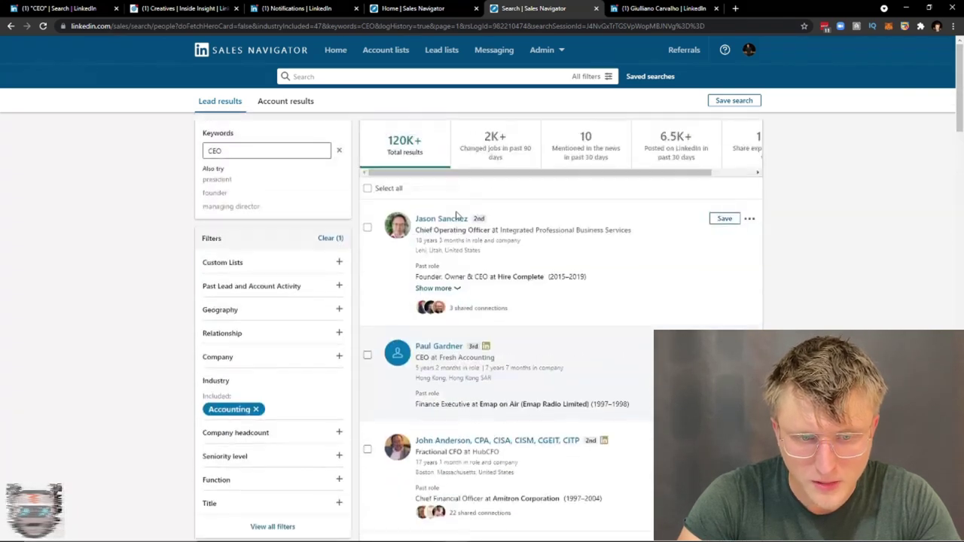
- Look over the start of the Accounting CEO lead list and the result categories through to shared experiences
scroll(477, 273, down, 3)
scroll(464, 239, up, 3)
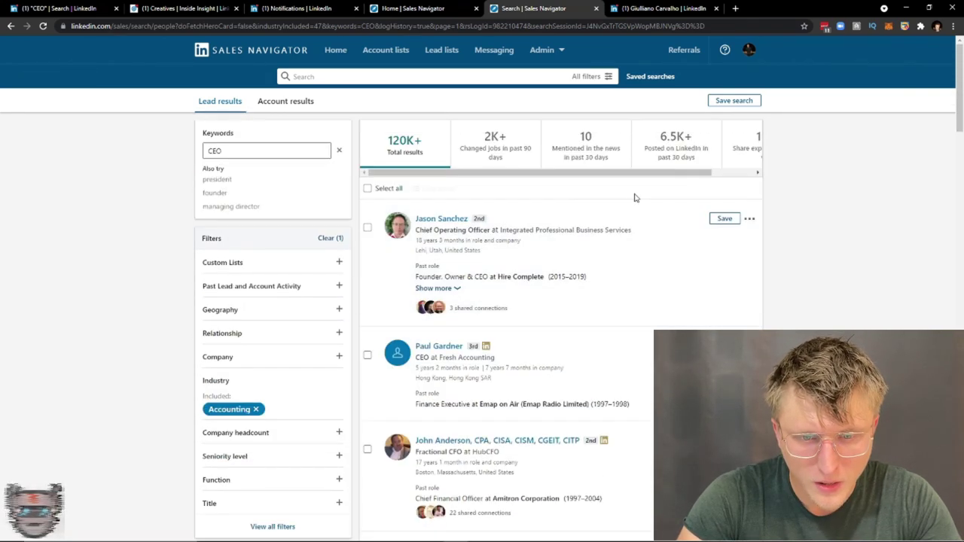
right_click(457, 369)
key(Escape)
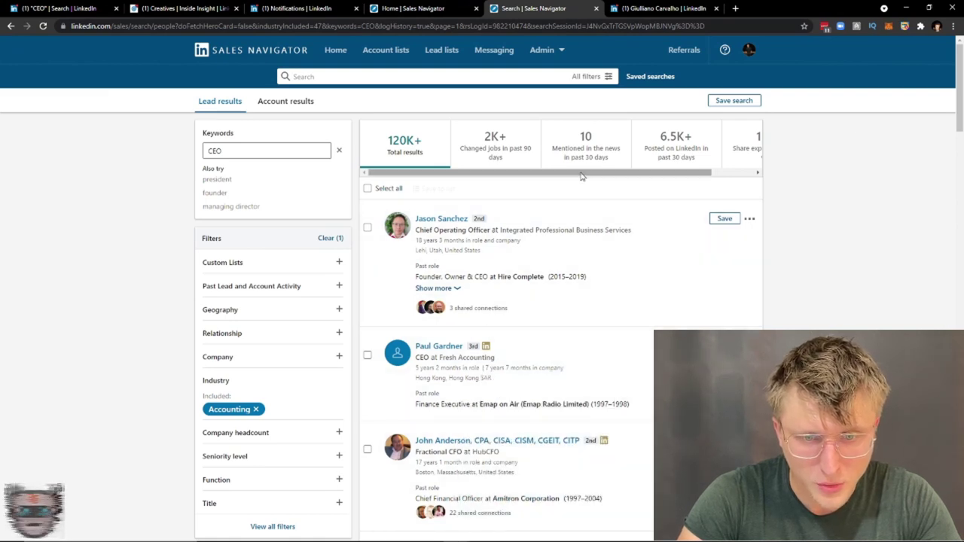
scroll(557, 151, right, 2)
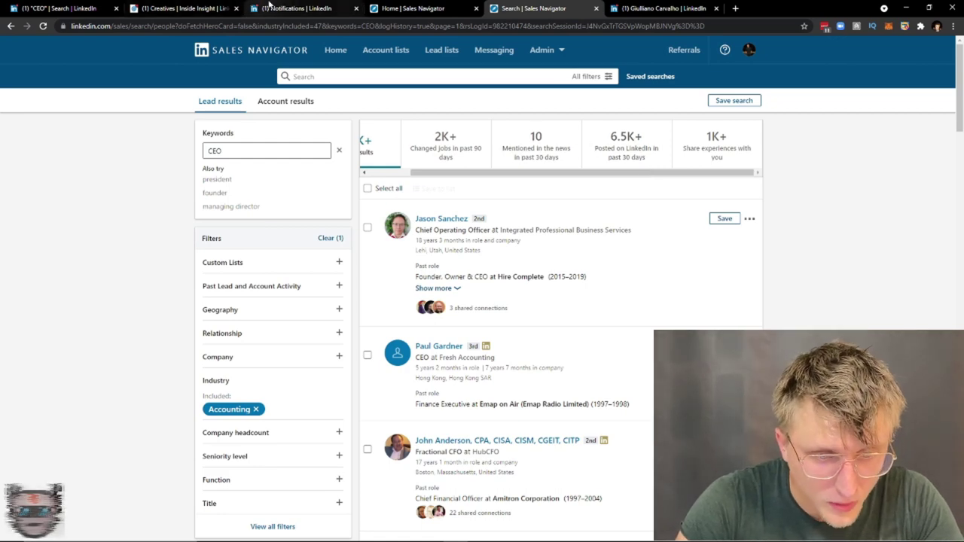
- View only the leads who posted on LinkedIn in the past 30 days, and return to the total results
click(633, 154)
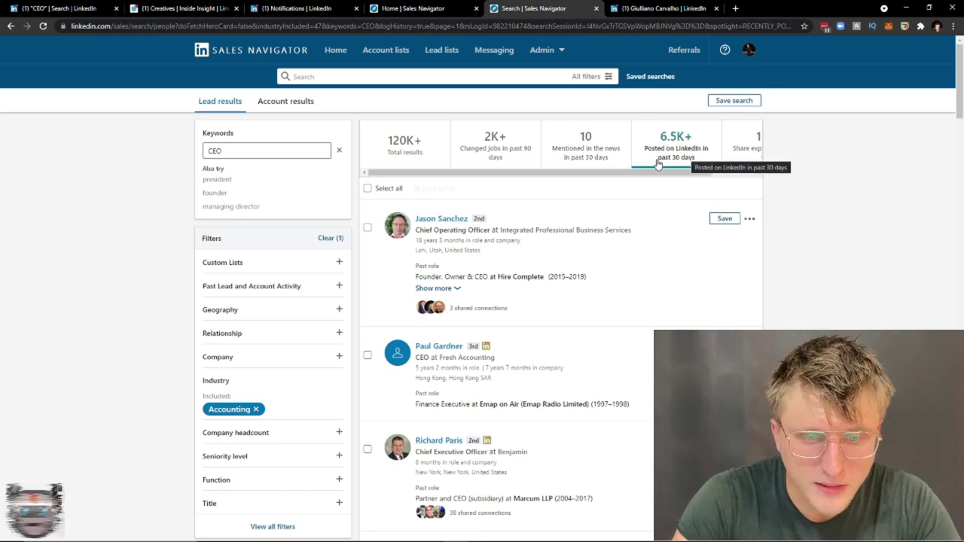
scroll(468, 252, down, 2)
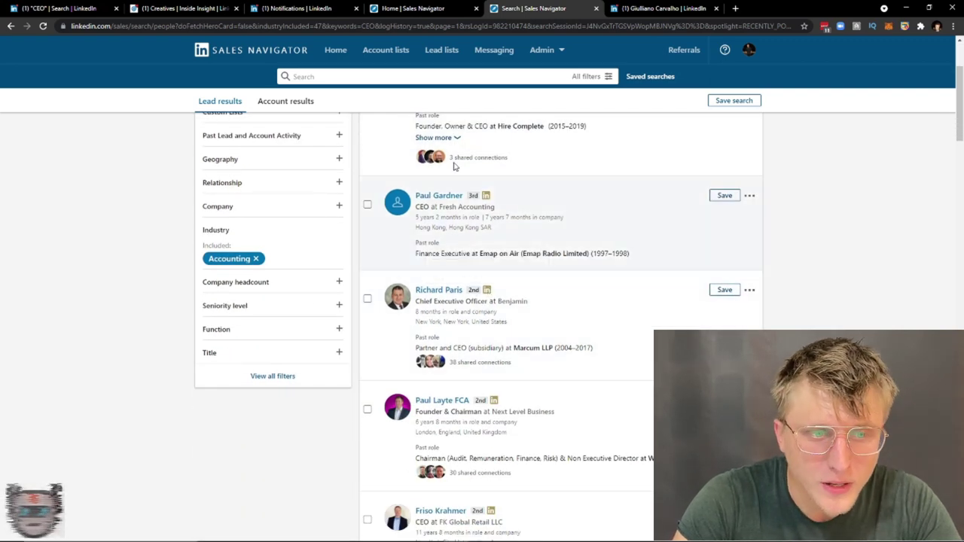
scroll(467, 225, up, 2)
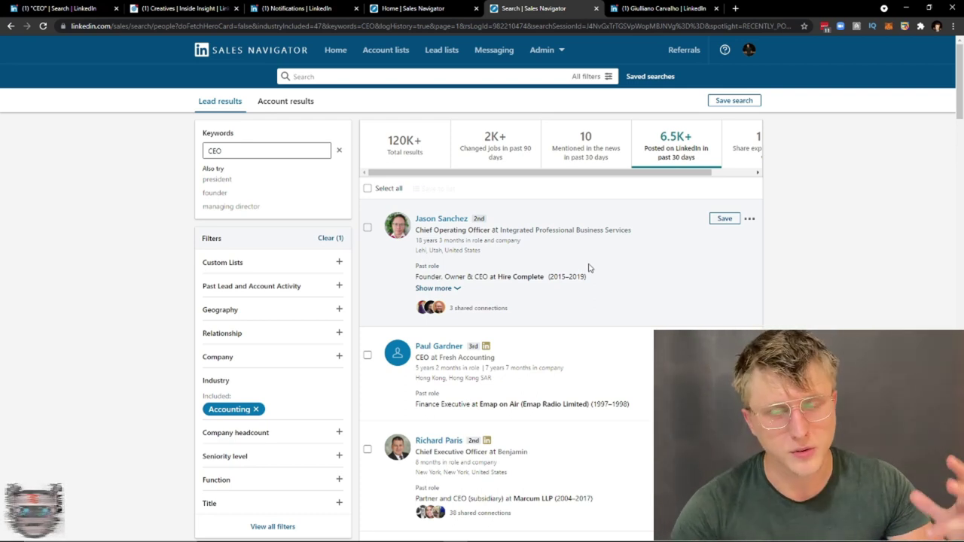
click(405, 144)
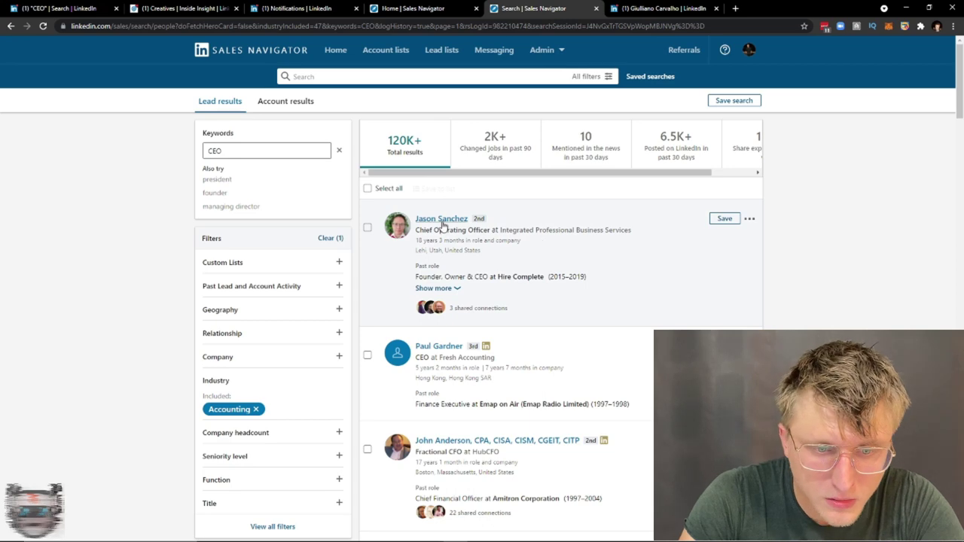
- Open the first lead's profile and start a new InMail to that lead
click(430, 219)
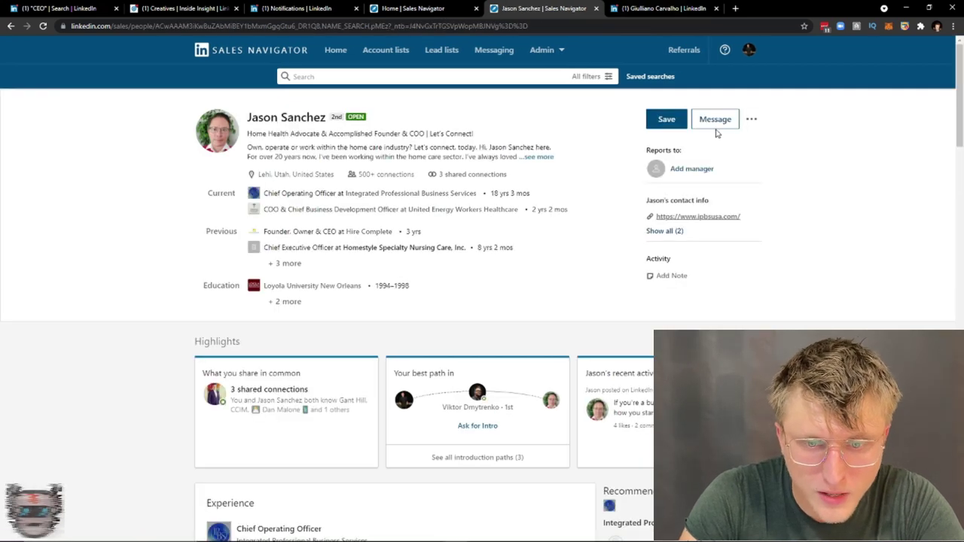
click(715, 120)
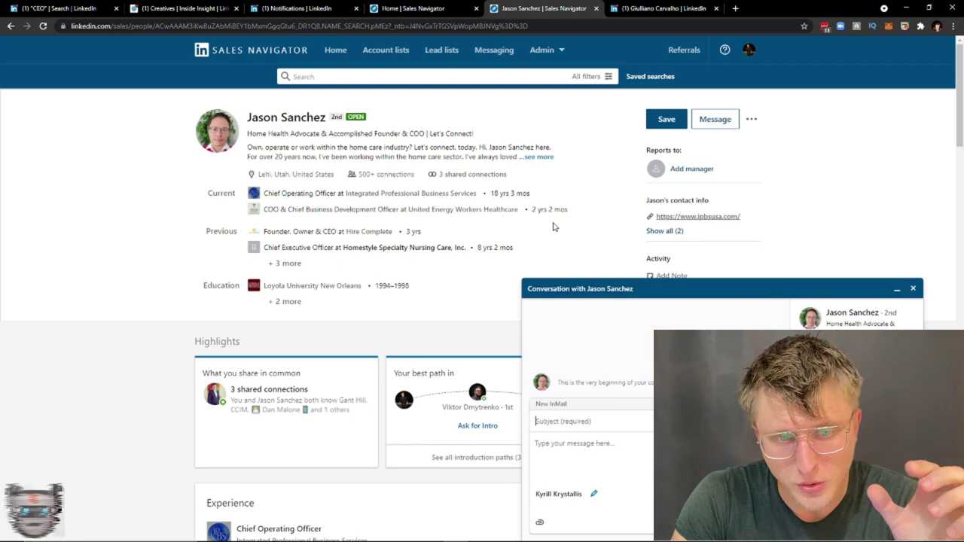
- Compare the regular LinkedIn messaging inbox with the lead's InMail window, ending on the lead's Sales Navigator profile
click(68, 6)
click(581, 48)
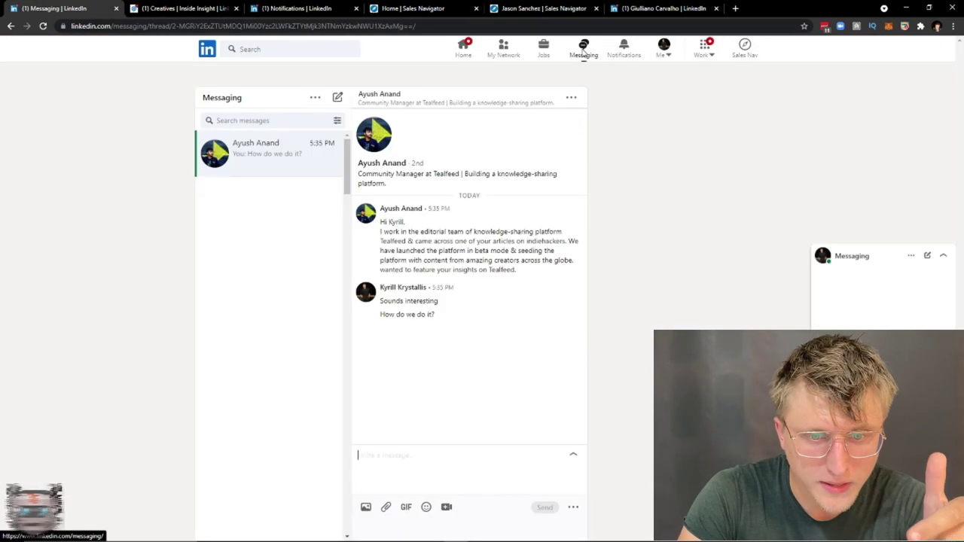
click(540, 8)
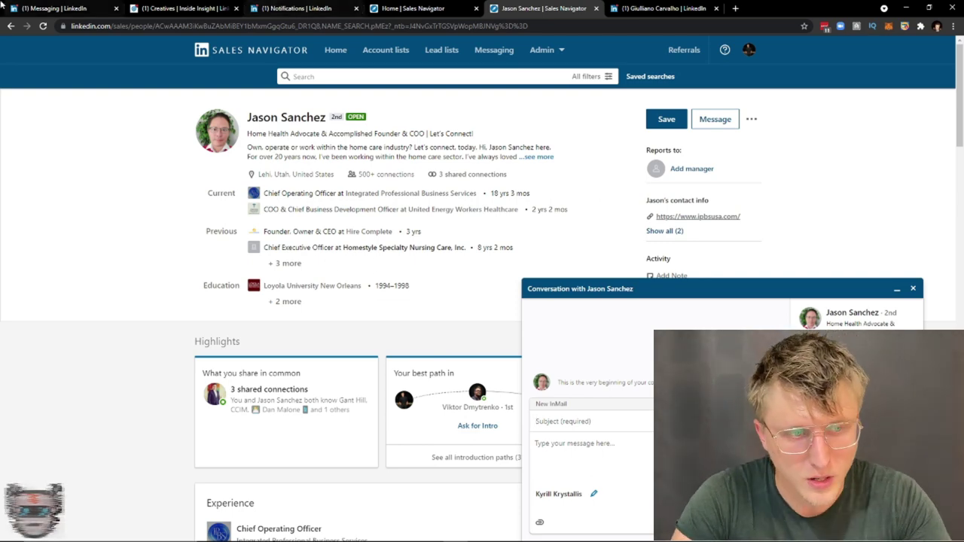
click(36, 8)
click(494, 9)
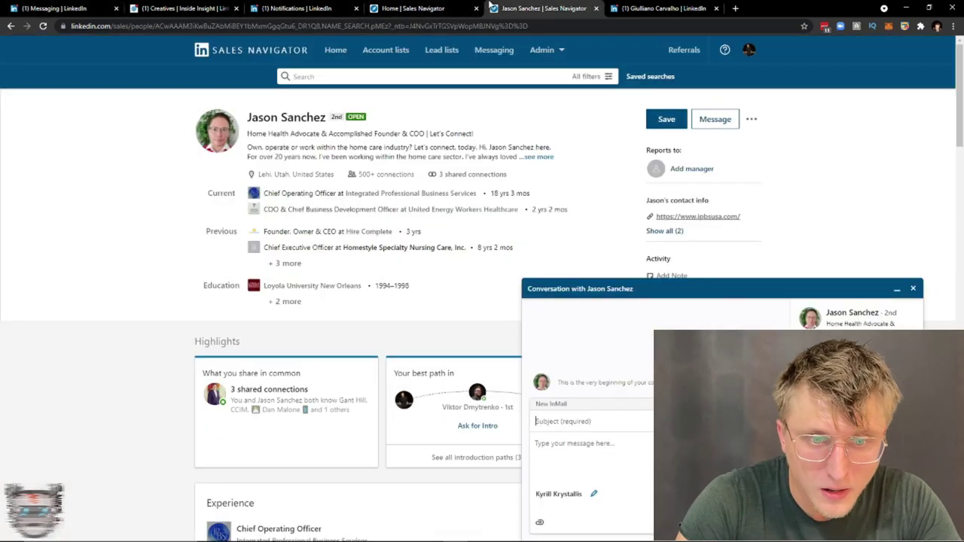
click(465, 8)
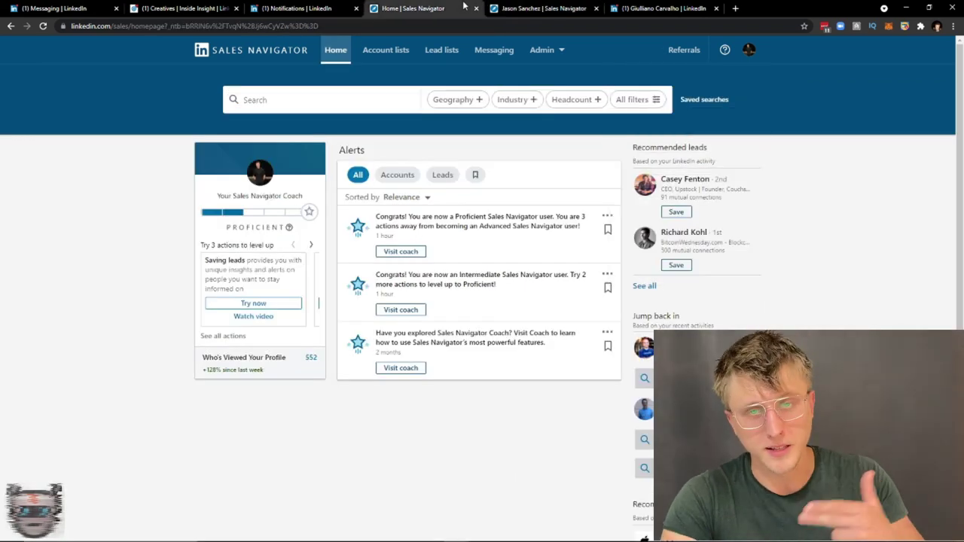
click(34, 7)
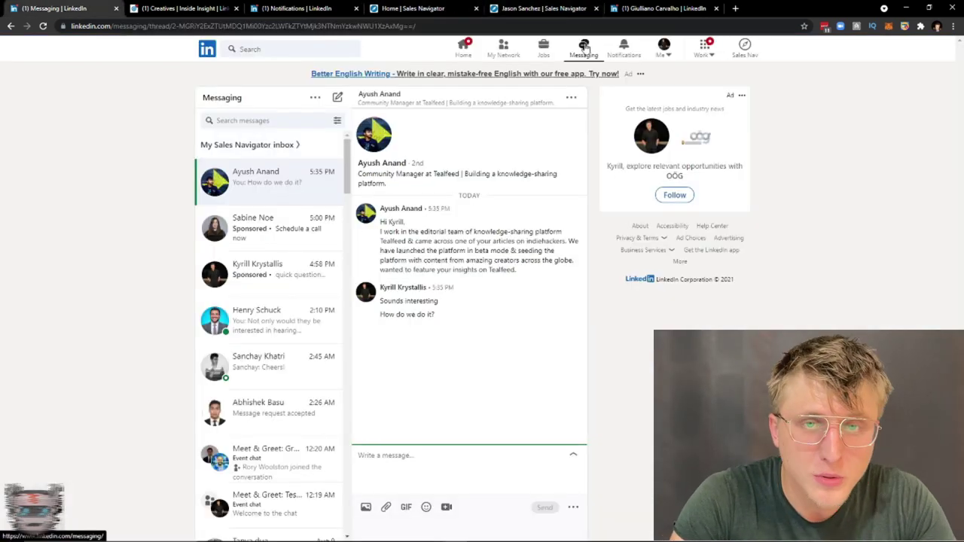
click(531, 8)
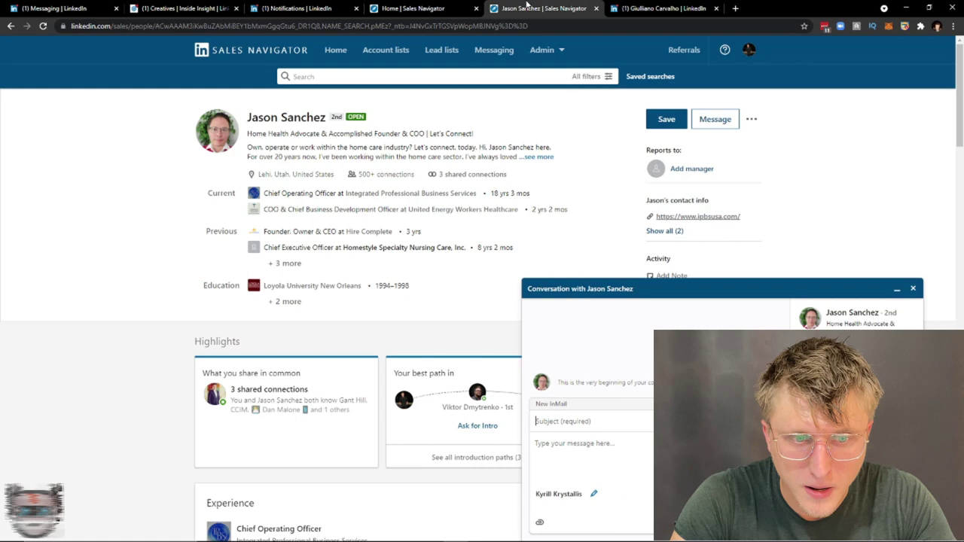
click(444, 8)
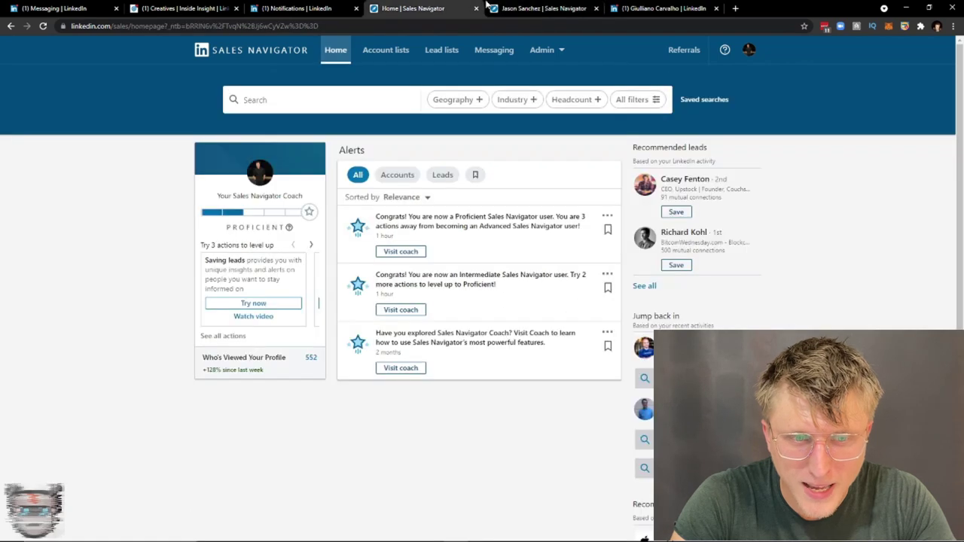
click(516, 8)
click(422, 8)
click(316, 6)
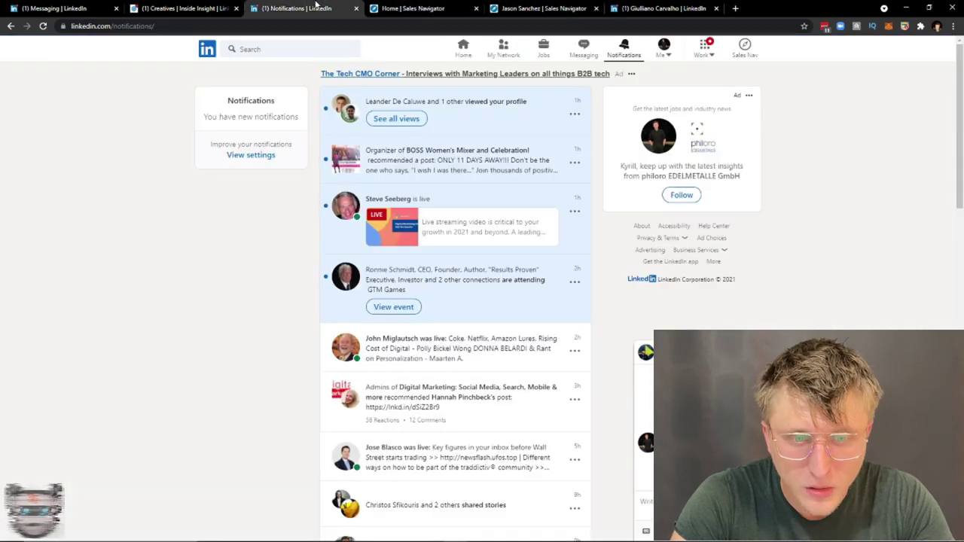
click(104, 8)
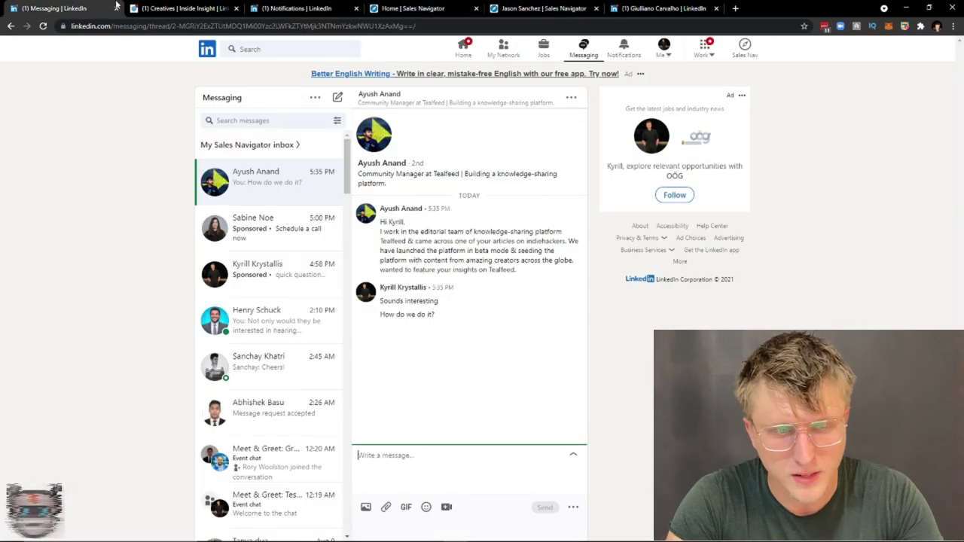
click(529, 7)
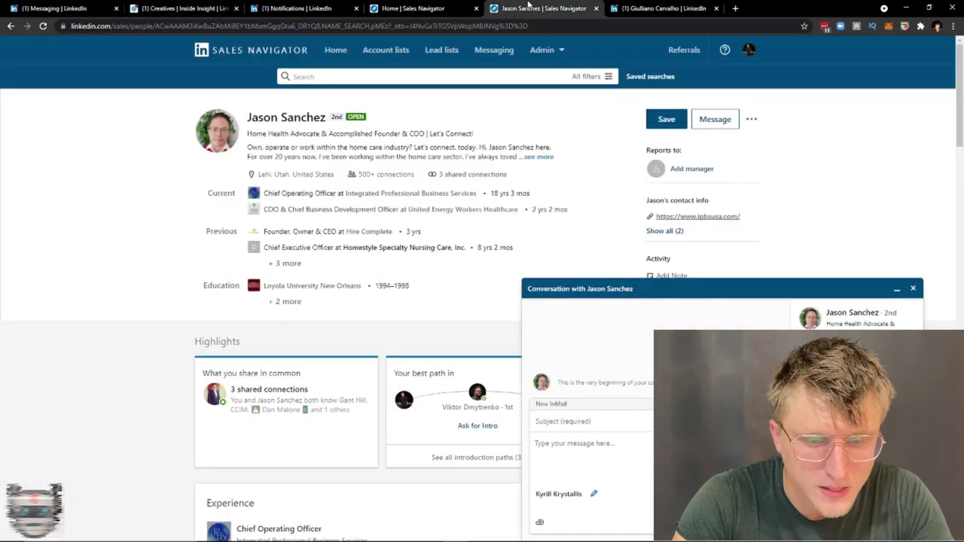
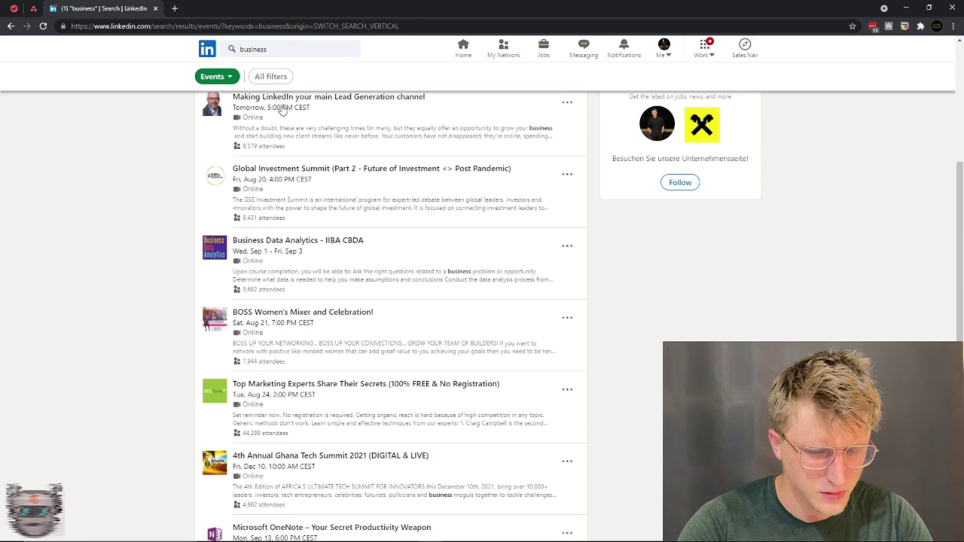
- Open the BOSS Women's Mixer and Celebration! event from the business event results in a new browser tab
scroll(302, 177, down, 2)
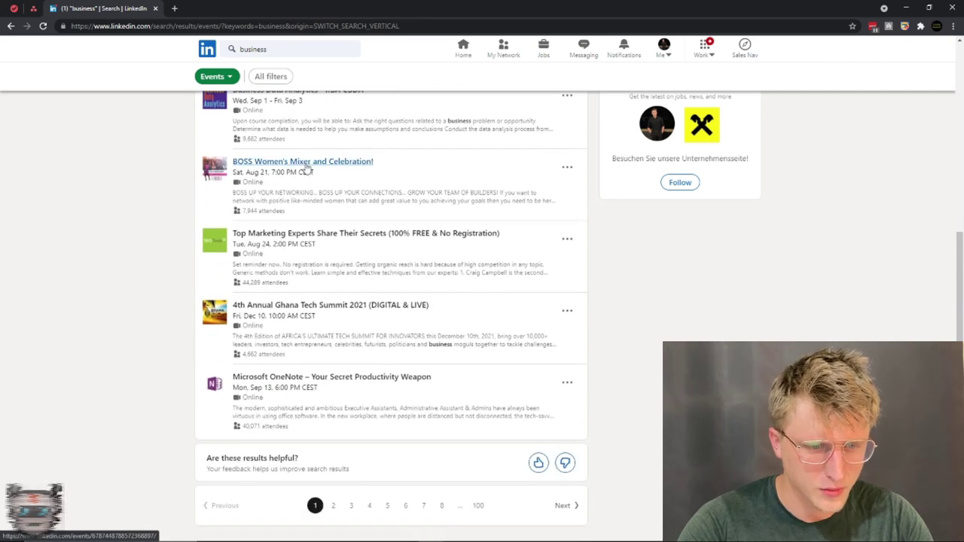
right_click(305, 169)
click(329, 171)
click(213, 6)
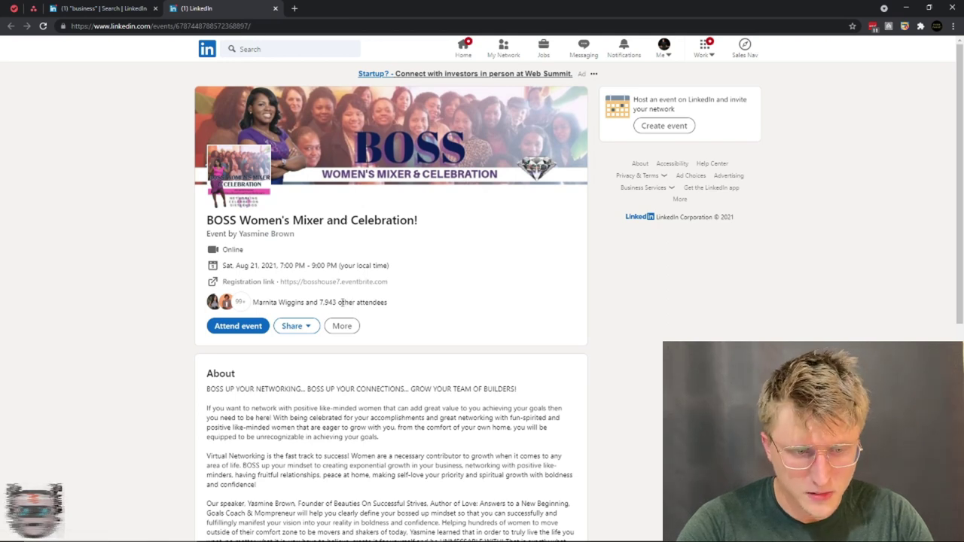
- Attend the BOSS Women's Mixer and Celebration! event, and look over its page and additional options
click(265, 332)
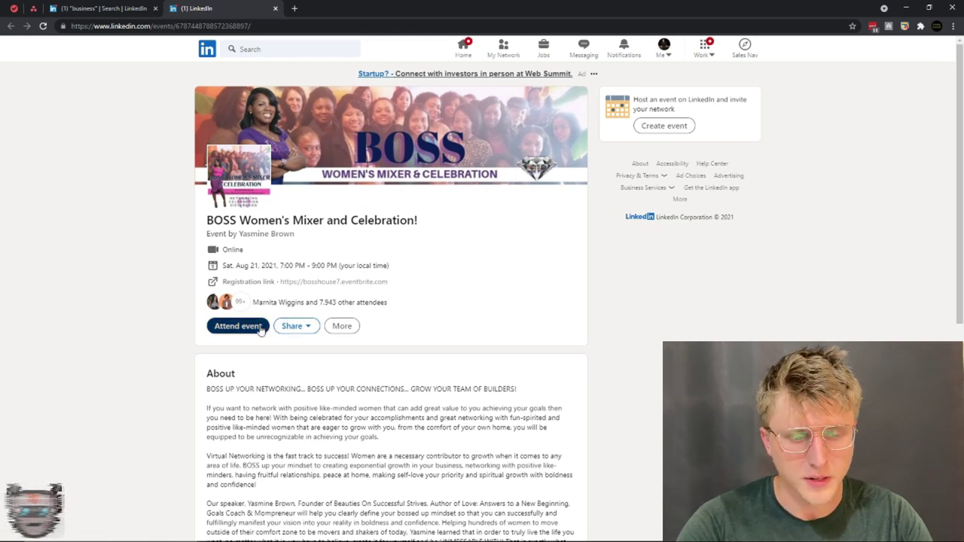
scroll(275, 305, down, 4)
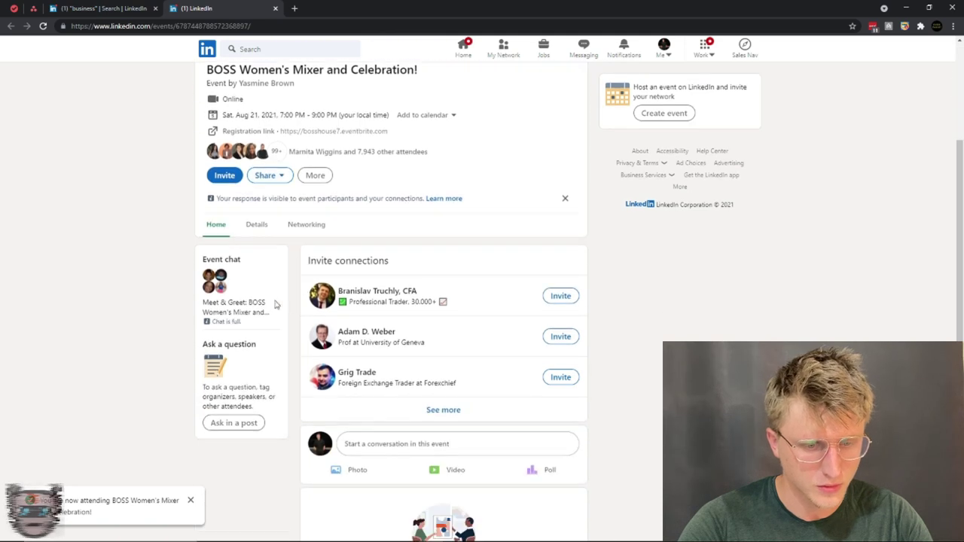
scroll(263, 302, up, 4)
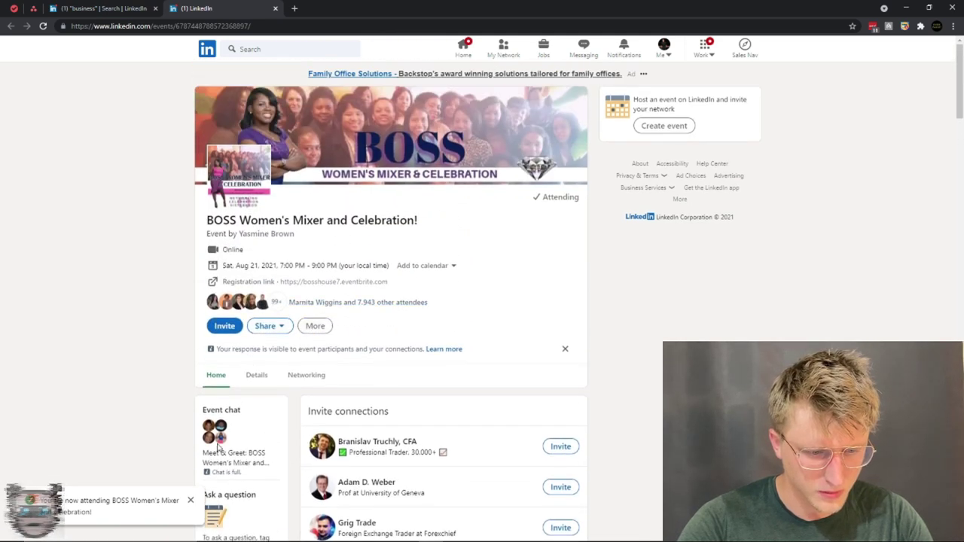
click(319, 327)
click(317, 327)
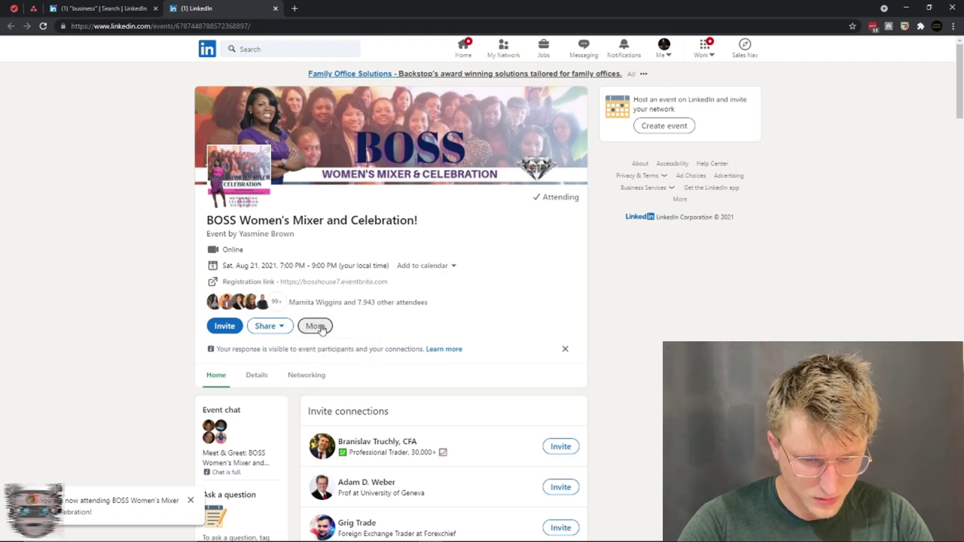
- Open the event's Eventbrite registration link in a new tab, and return to look over the event page
right_click(339, 282)
click(351, 293)
click(335, 6)
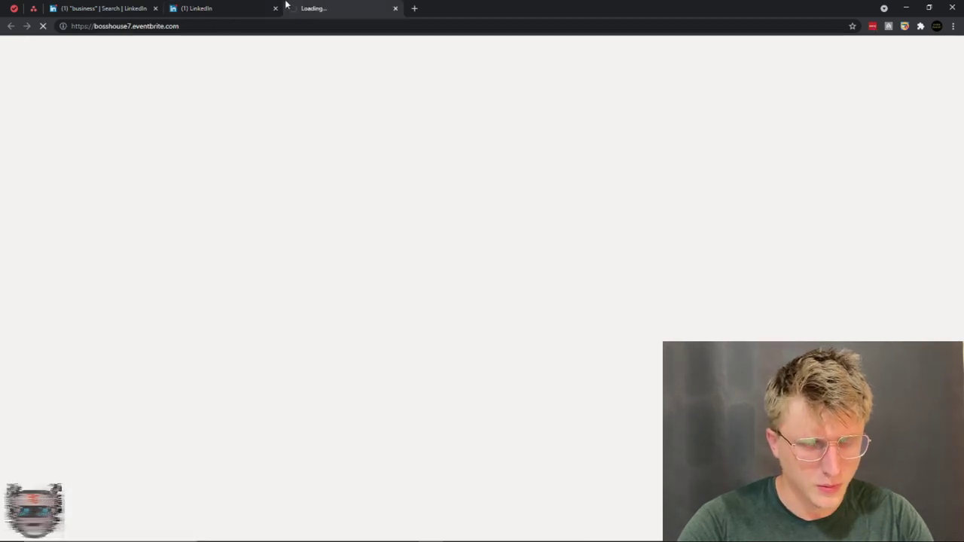
click(247, 7)
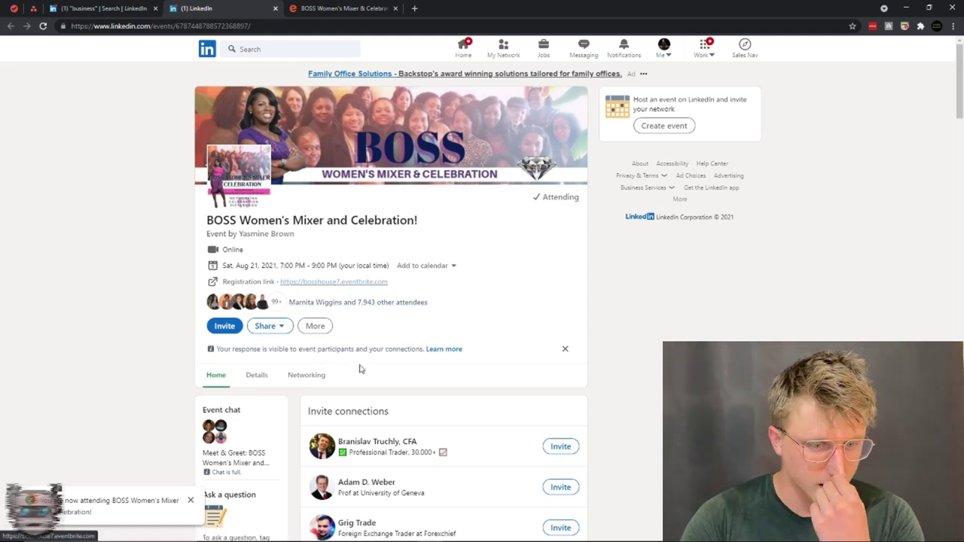
scroll(299, 340, down, 3)
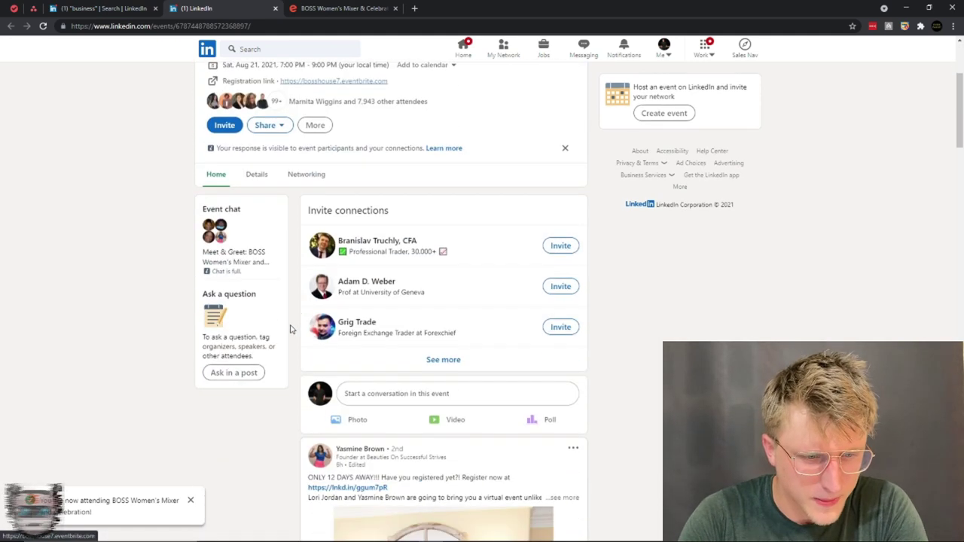
scroll(291, 329, up, 3)
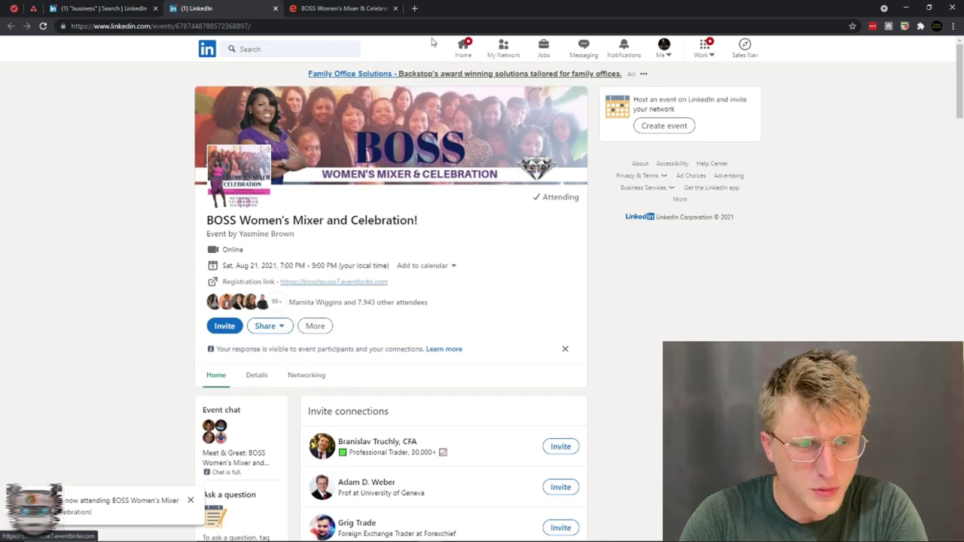
- Go to the LinkedIn home feed, open the recent event B2B Lead Generation in 2021 - Keeping our Calendars Full #2, and examine its title
click(207, 51)
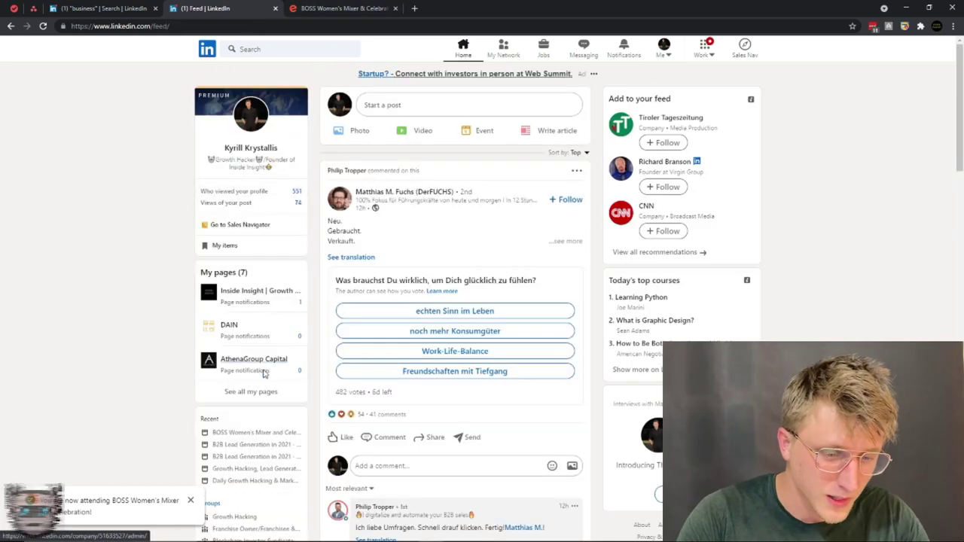
scroll(263, 374, down, 1)
click(248, 359)
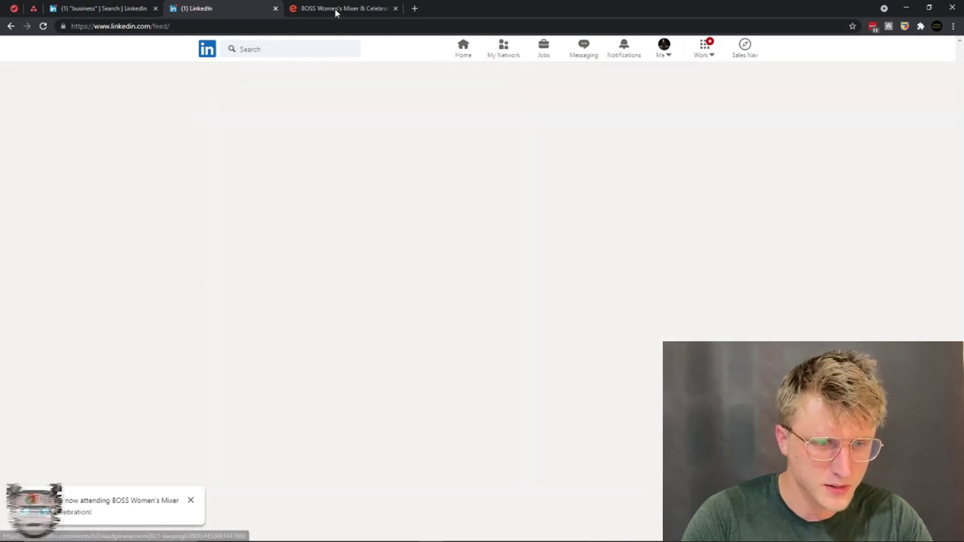
click(206, 51)
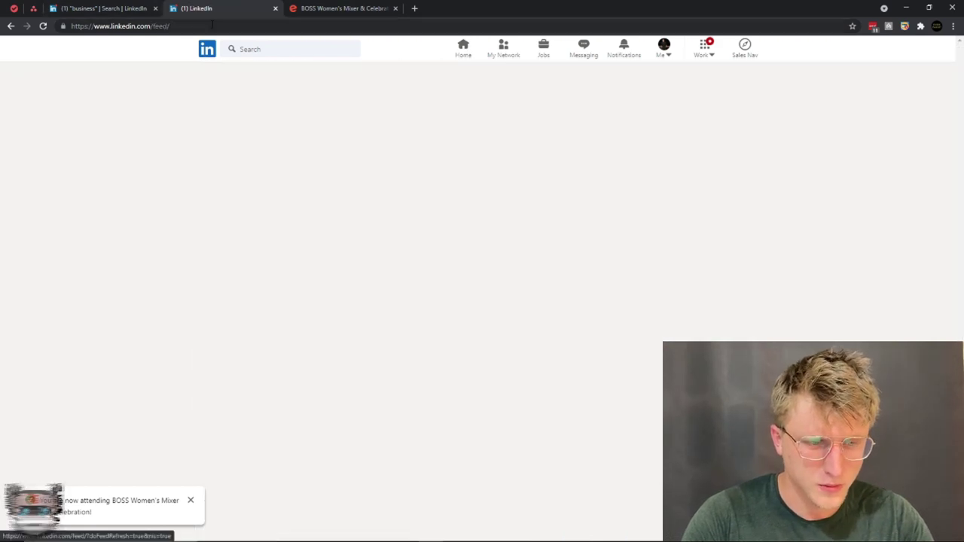
click(239, 352)
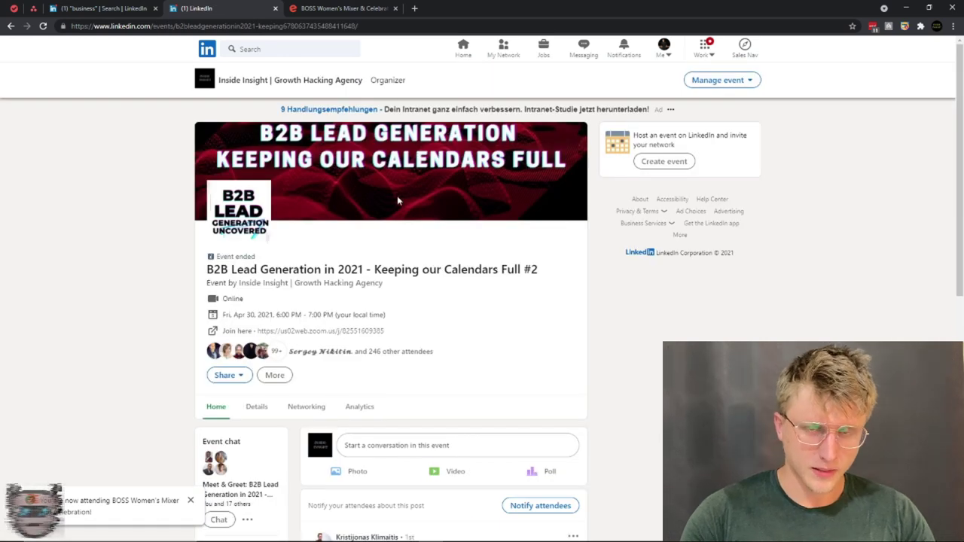
double_click(363, 269)
click(273, 264)
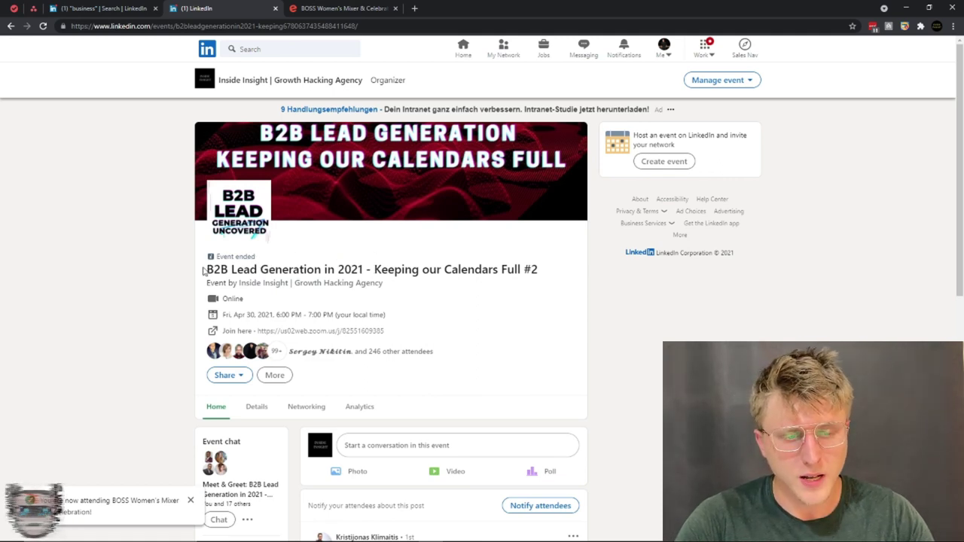
- Examine the title of the B2B Lead Generation in 2021 - Keeping our Calendars Full #2 event and its attendee line
drag(203, 271, 450, 269)
click(538, 269)
click(529, 275)
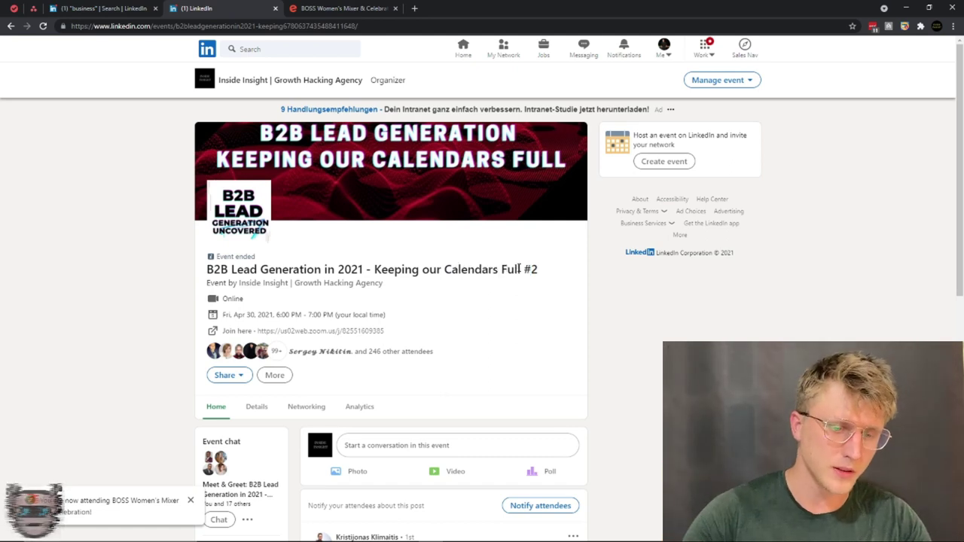
mouse_move(428, 352)
mouse_down()
mouse_move(395, 351)
mouse_move(439, 355)
mouse_up()
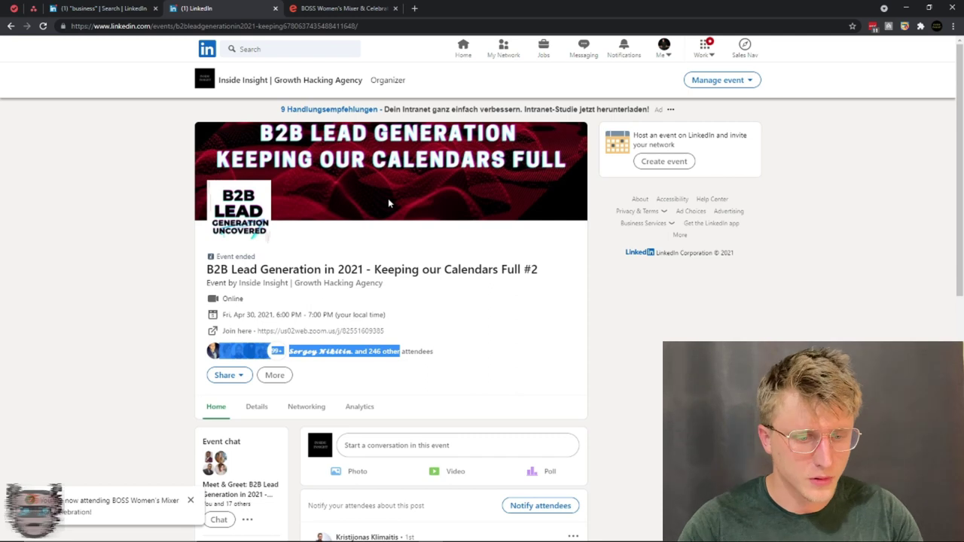
scroll(452, 387, down, 2)
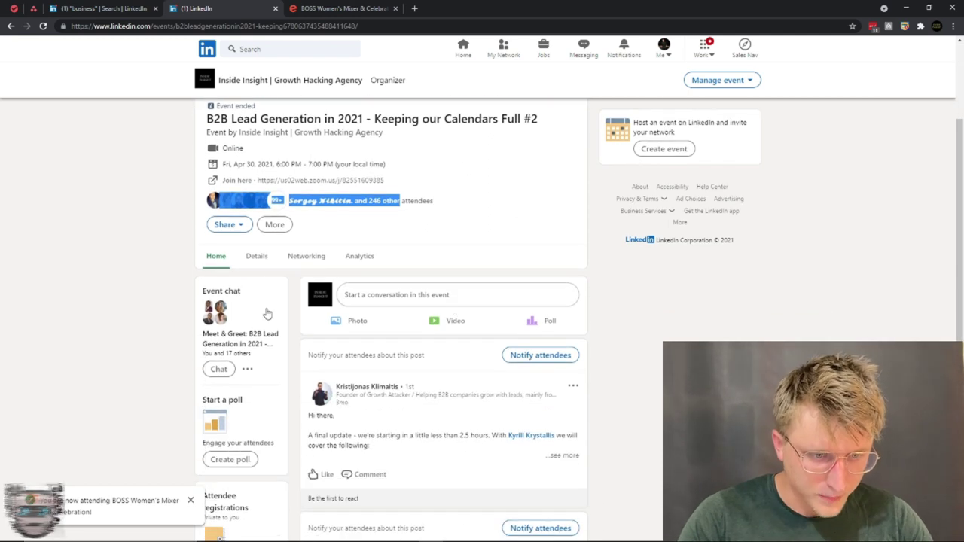
scroll(300, 241, up, 2)
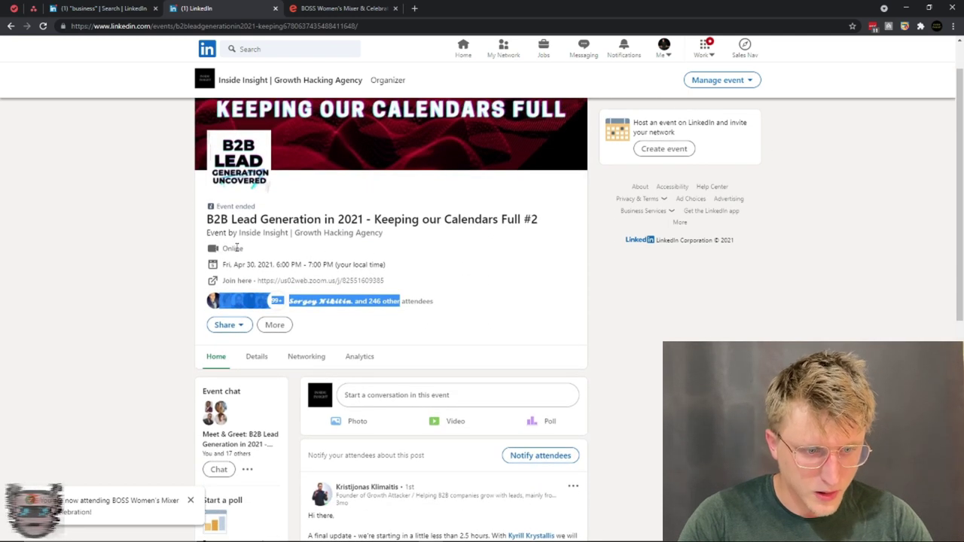
- Examine the event's online format, date and join link, and view its attendee search results before returning to the event page
drag(224, 249, 243, 249)
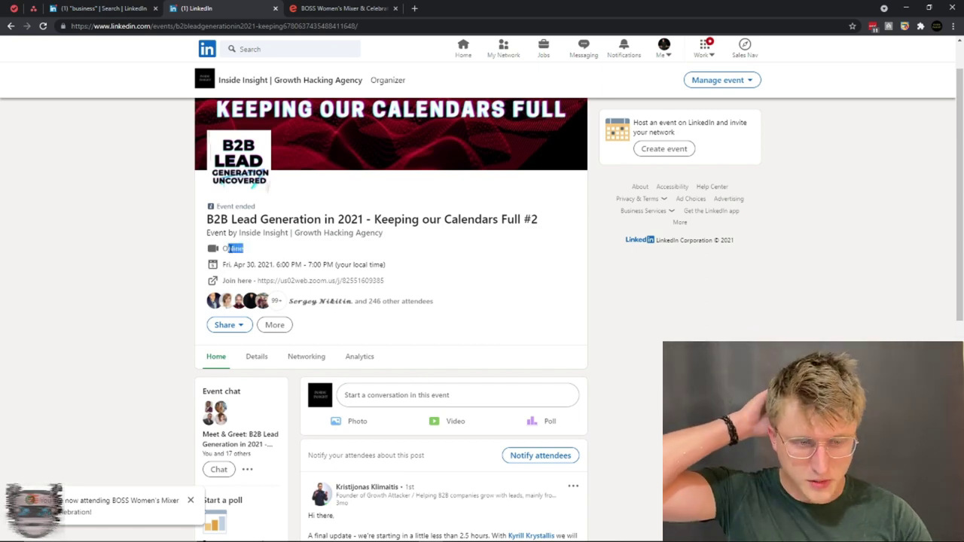
drag(242, 264, 286, 264)
click(305, 265)
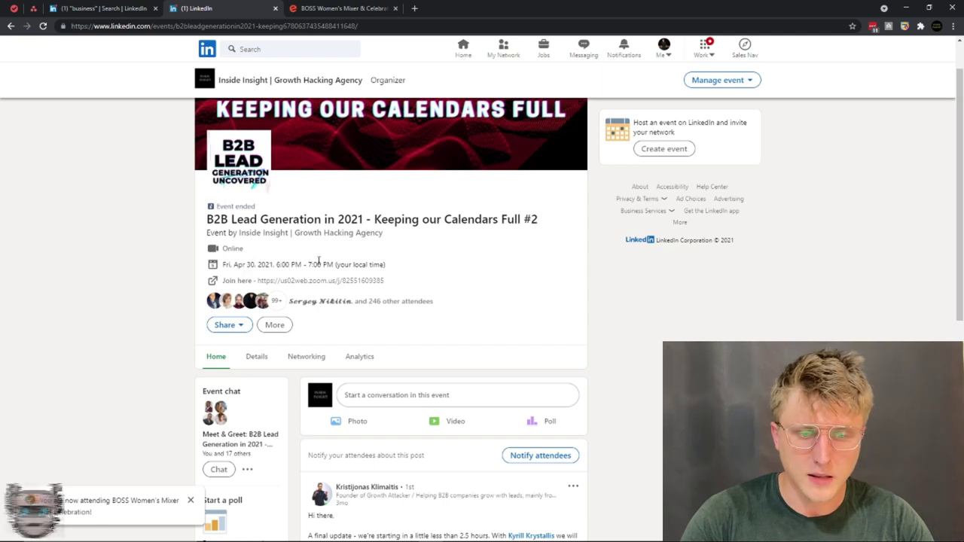
triple_click(280, 285)
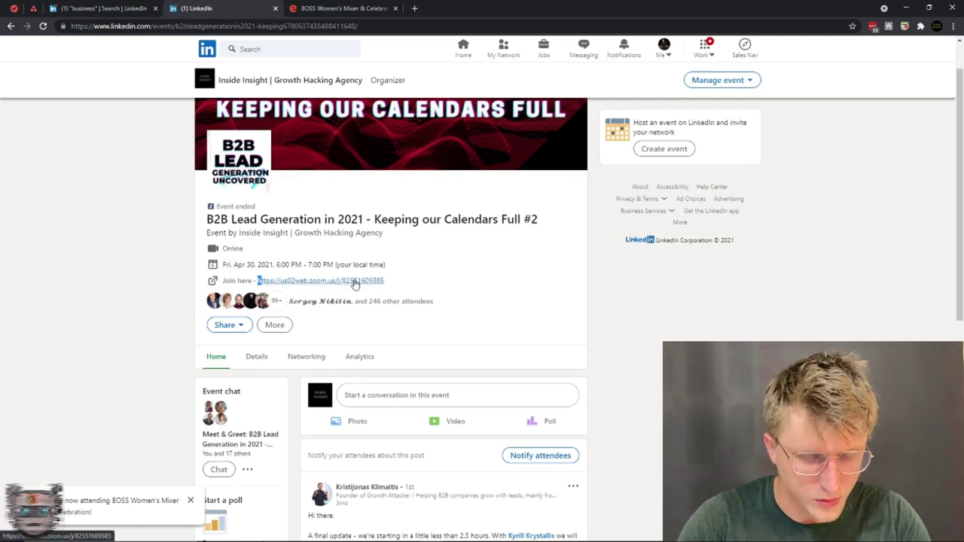
click(314, 301)
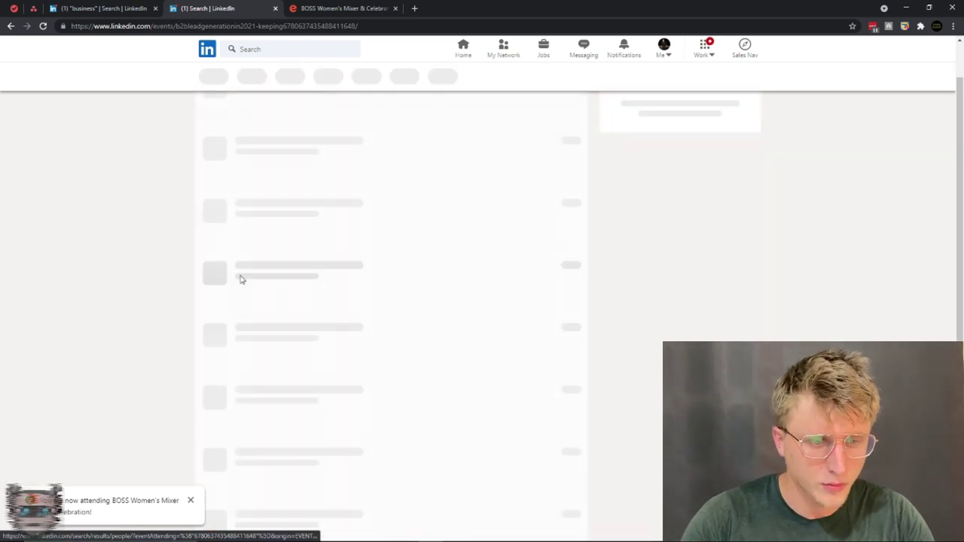
click(11, 25)
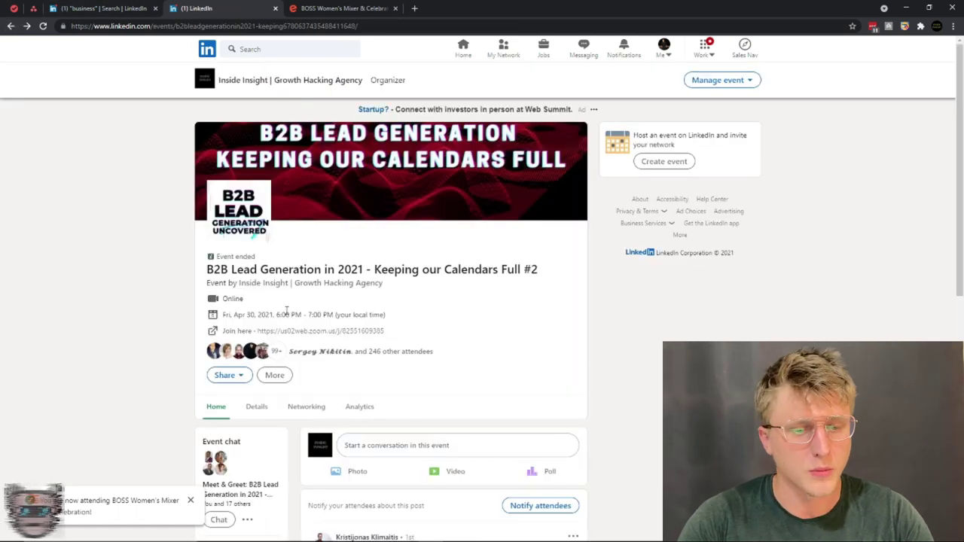
- Open the event's Meet & Greet chat and read the final update message about the webinar topics
scroll(286, 311, down, 2)
scroll(251, 284, down, 1)
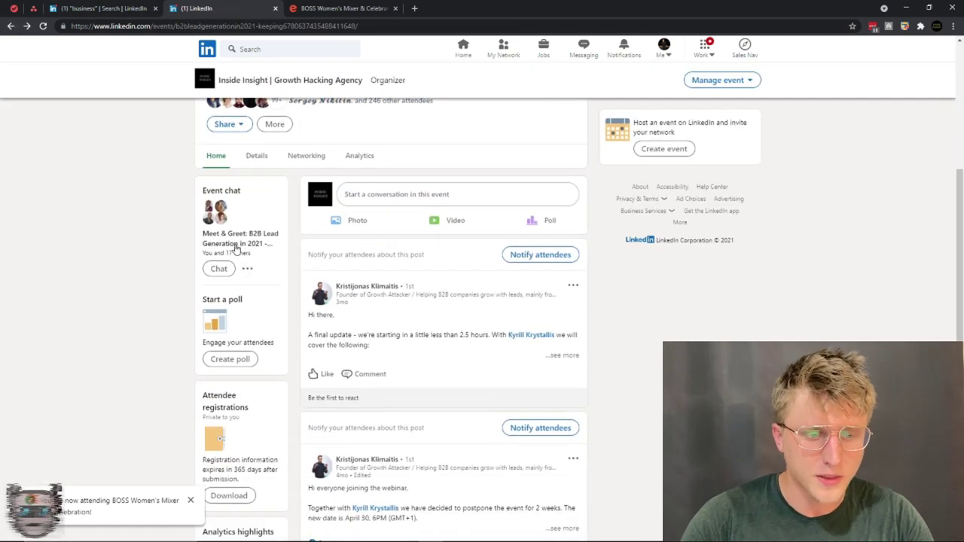
click(218, 269)
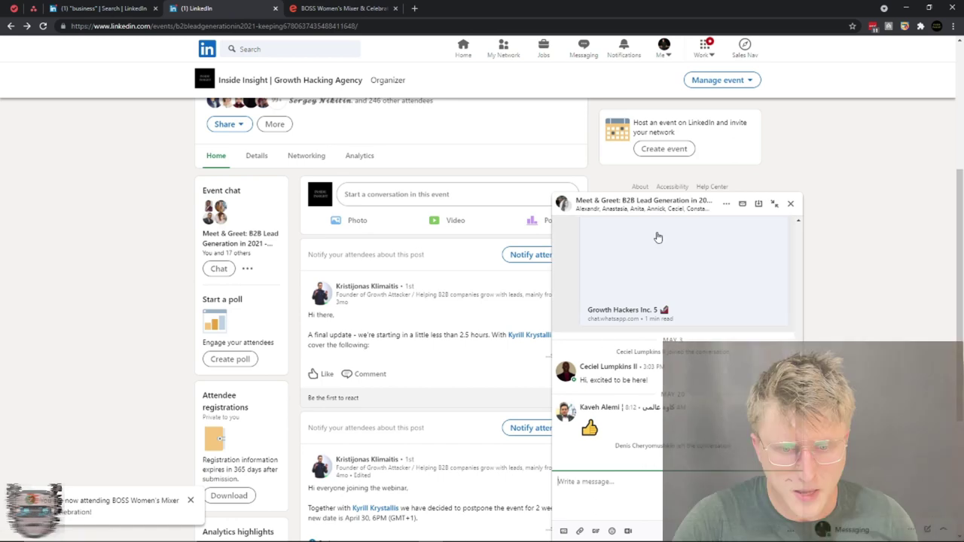
scroll(658, 237, up, 10)
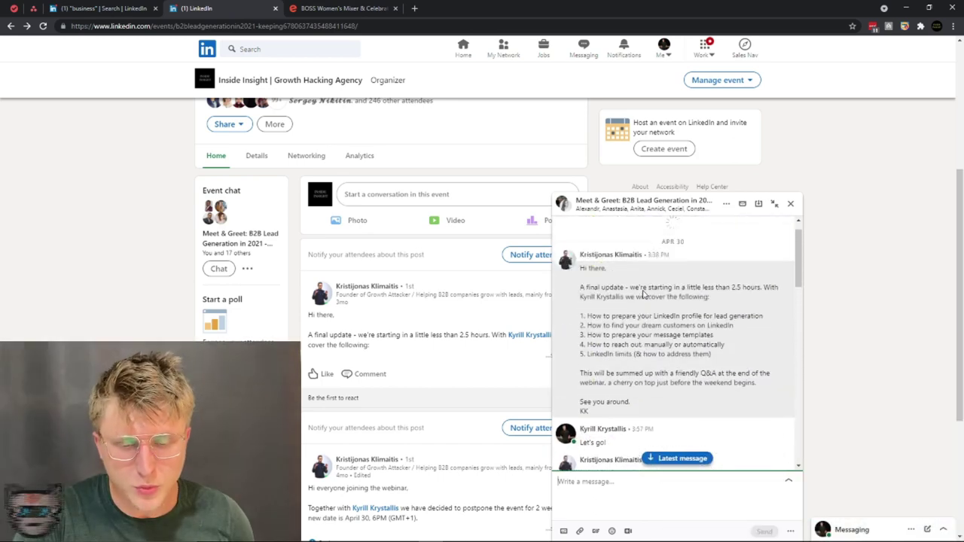
scroll(643, 294, down, 2)
scroll(646, 293, up, 1)
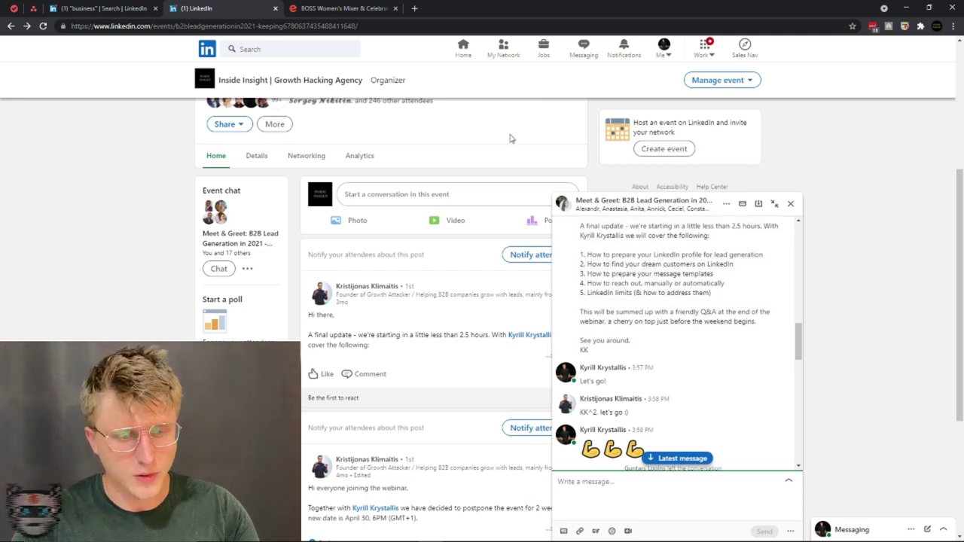
- Look through the older messages in the Meet & Greet chat and close the conversation
scroll(702, 410, up, 10)
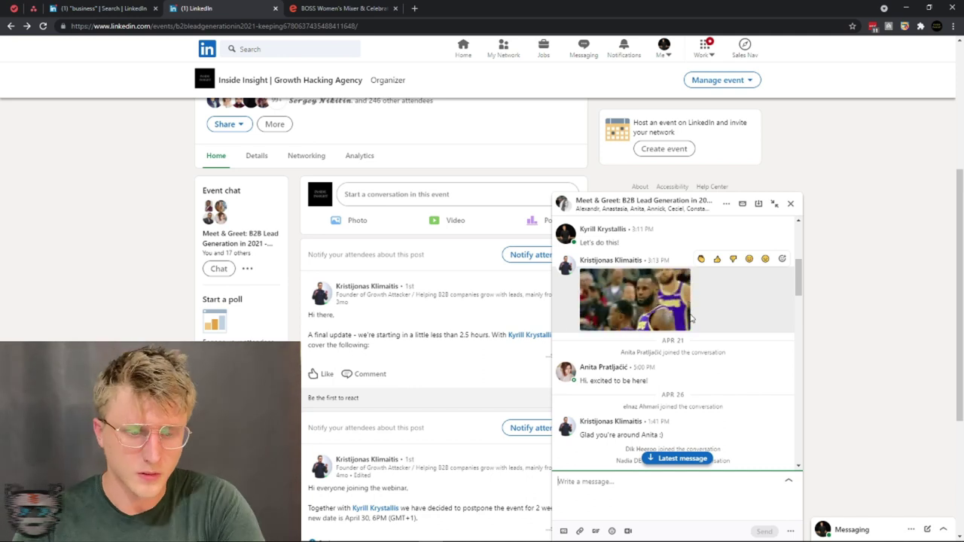
click(185, 305)
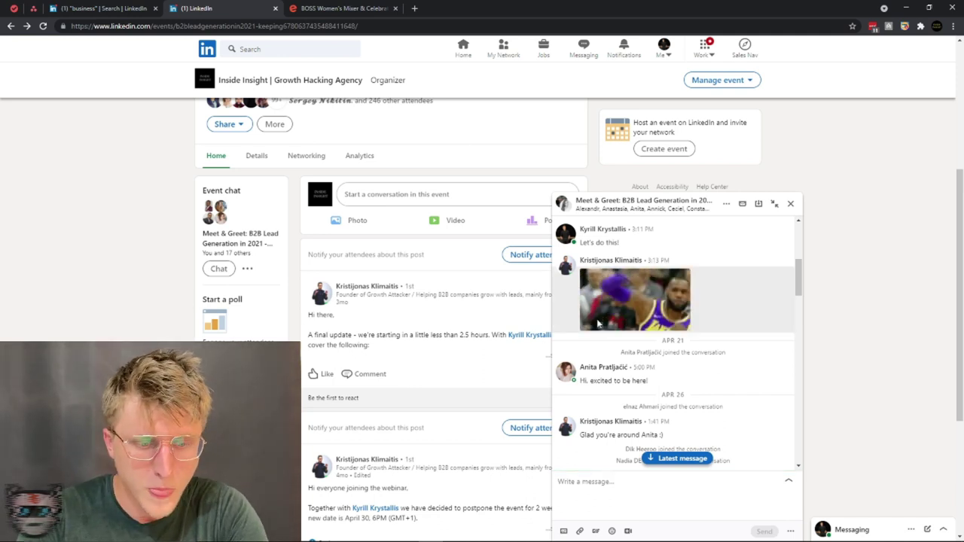
scroll(333, 327, down, 3)
scroll(264, 249, up, 3)
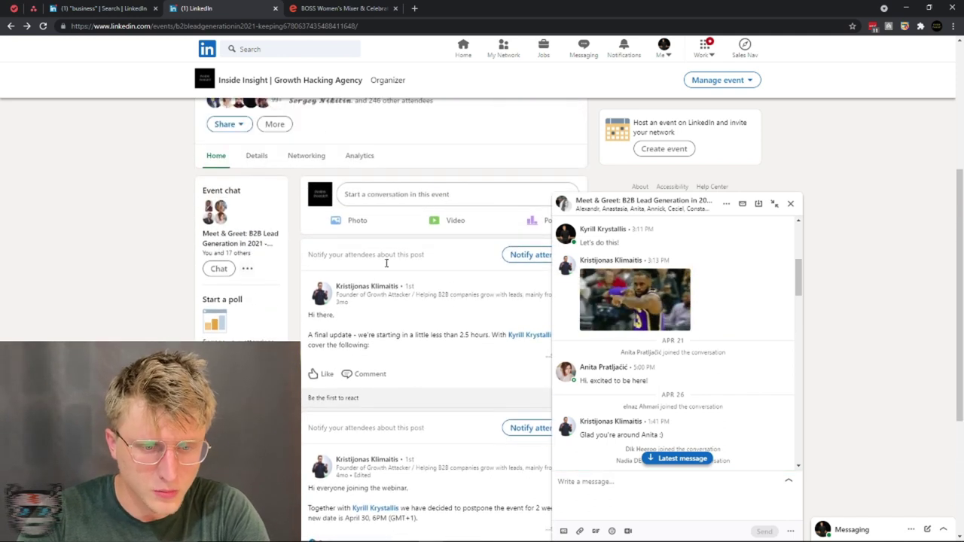
scroll(386, 263, down, 2)
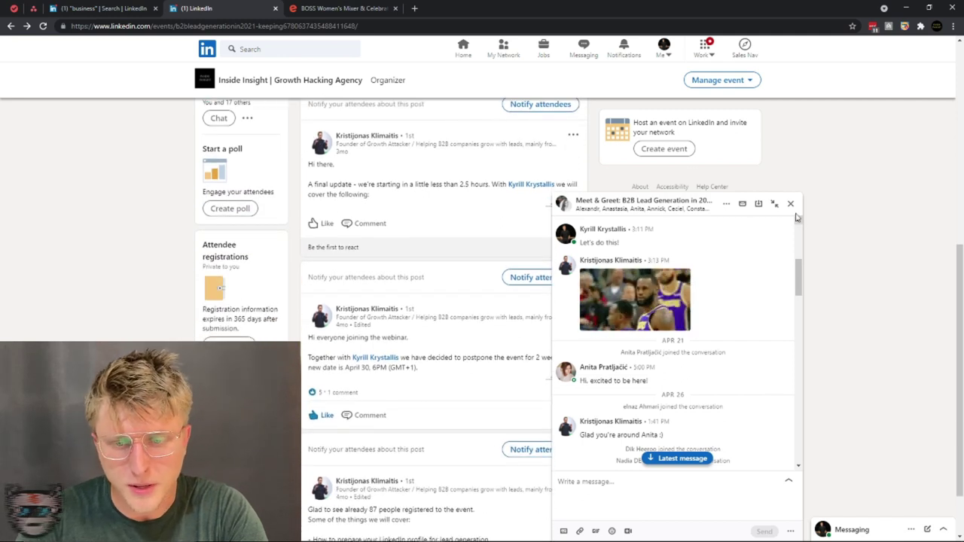
click(791, 204)
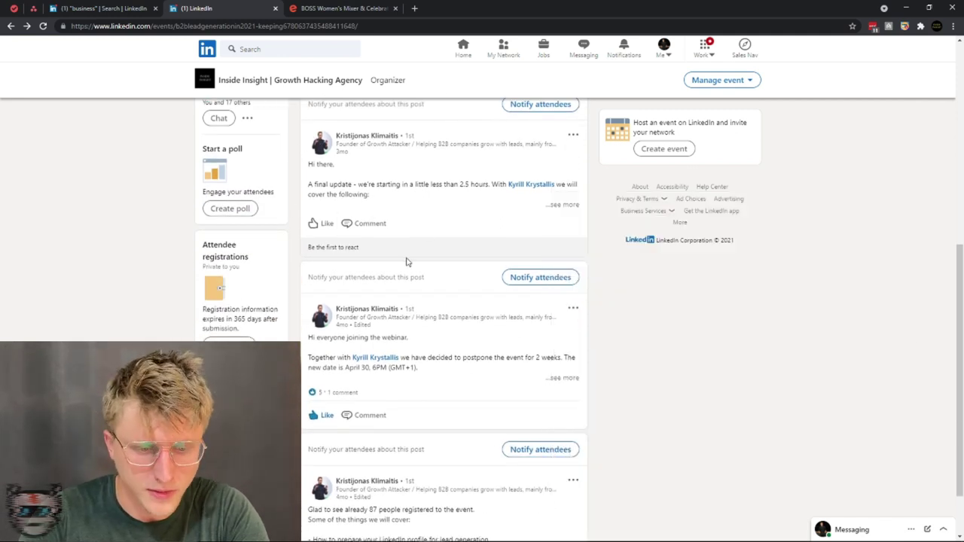
- Look over the event's attendee posts, poll option and attendee registrations download on the event page
scroll(406, 262, down, 1)
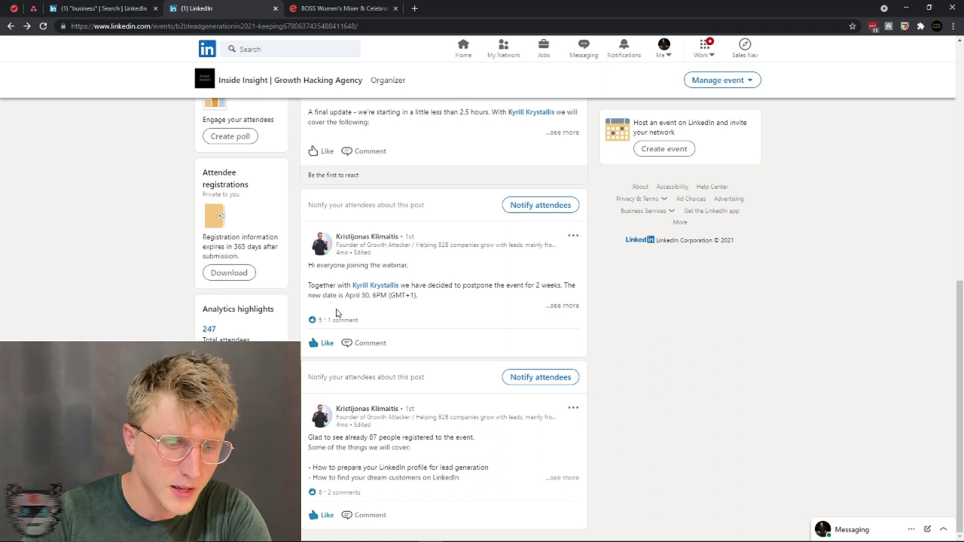
scroll(320, 342, up, 2)
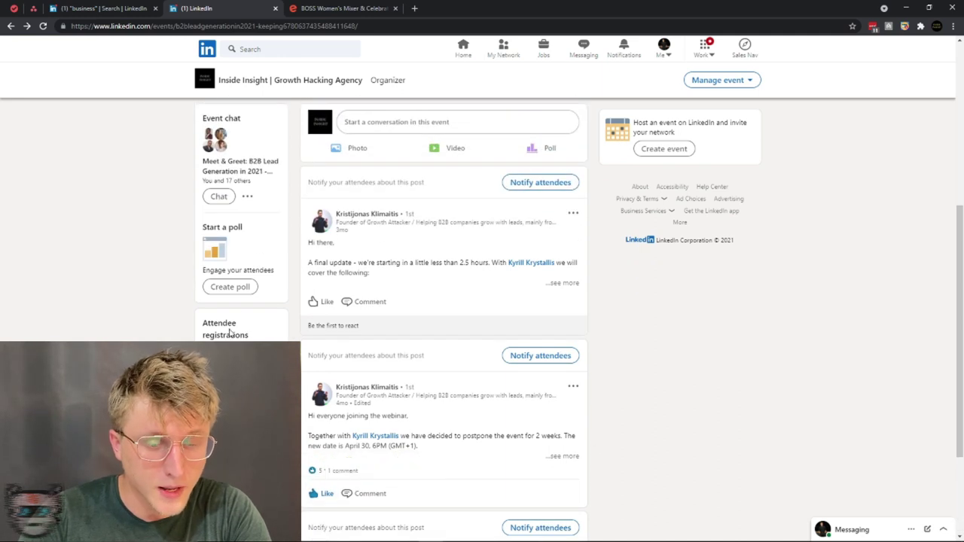
scroll(230, 331, down, 1)
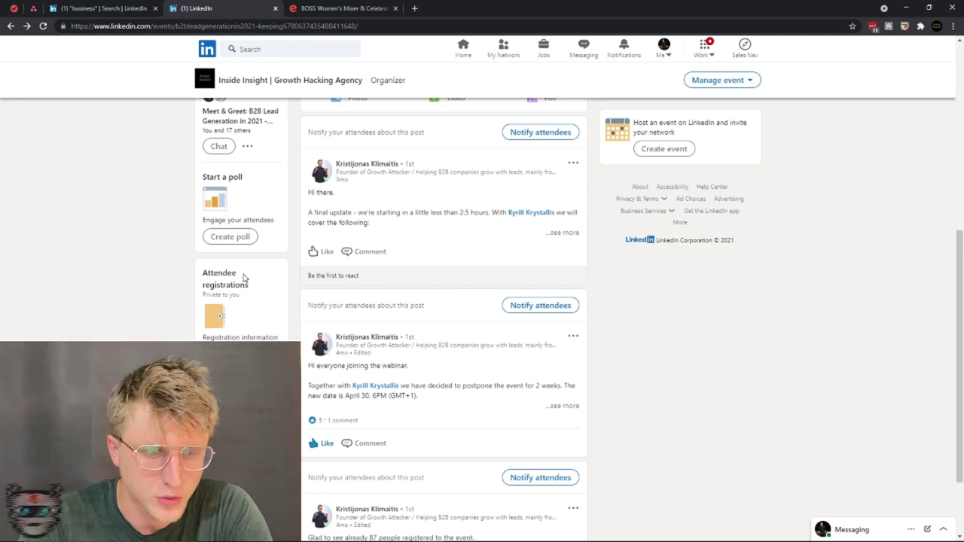
scroll(243, 278, up, 2)
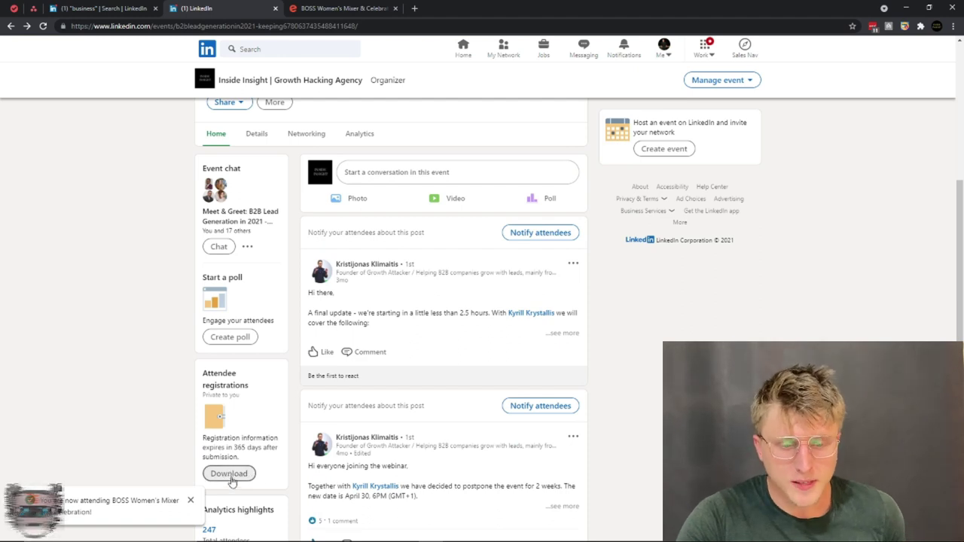
scroll(252, 428, up, 4)
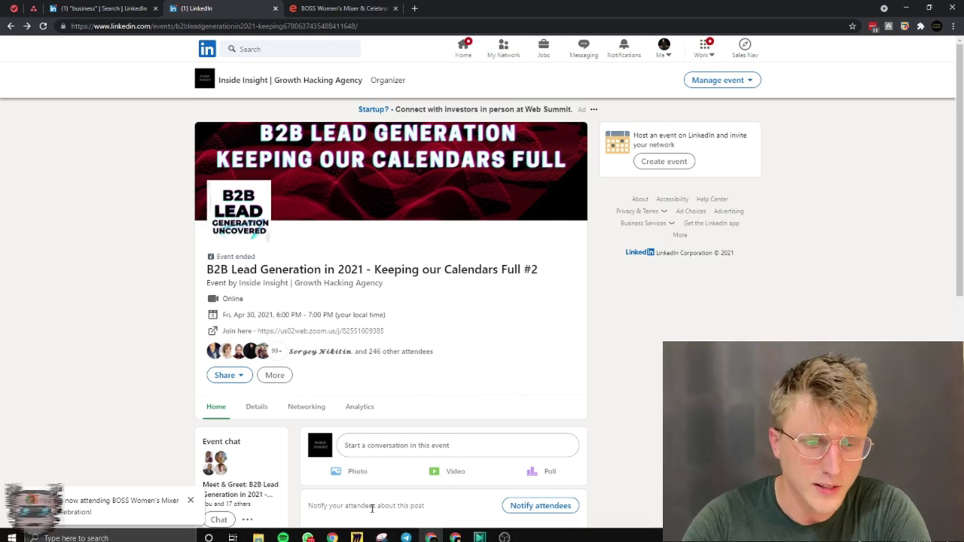
scroll(391, 317, down, 1)
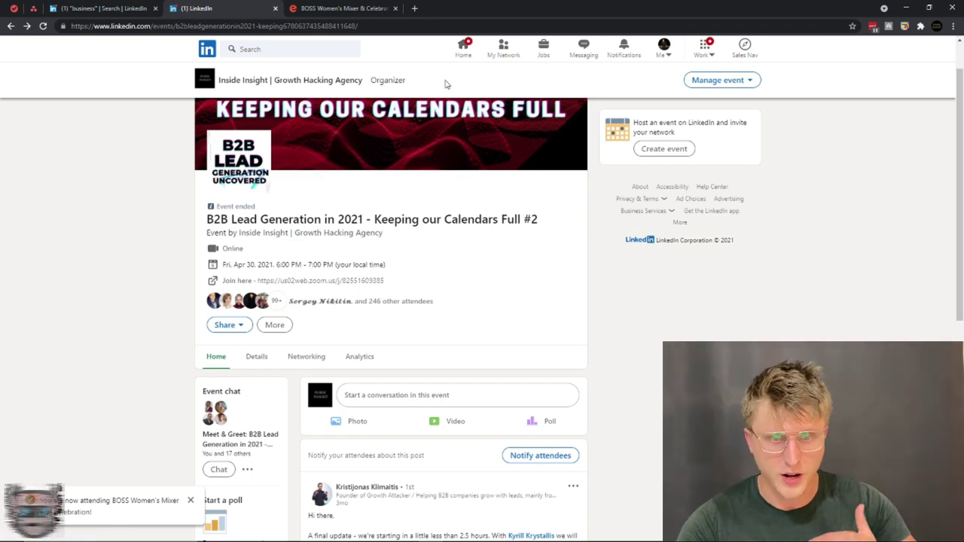
- Go to the home feed, expand the Events list, and open Growth Hacking, Lead Generation & Marketing - Join Our Telegram Group
click(464, 49)
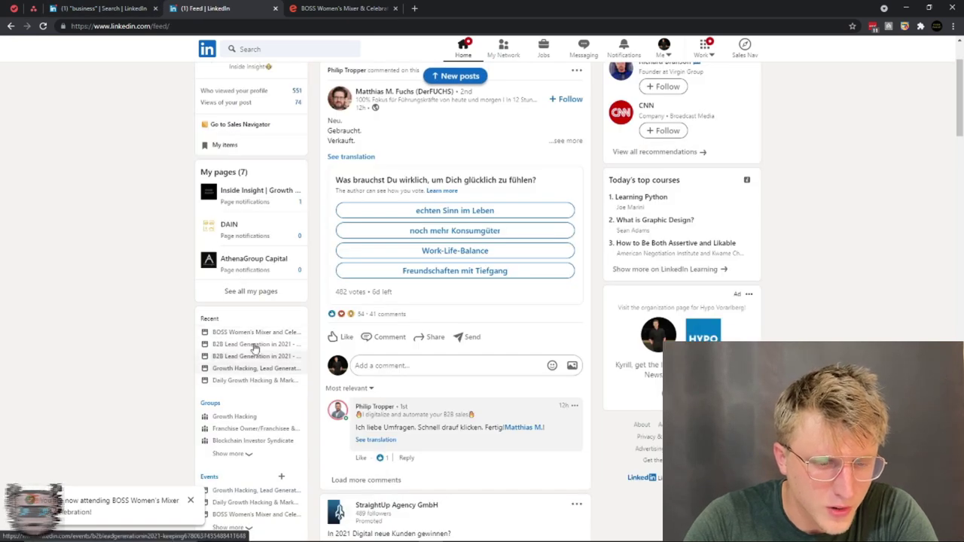
click(254, 345)
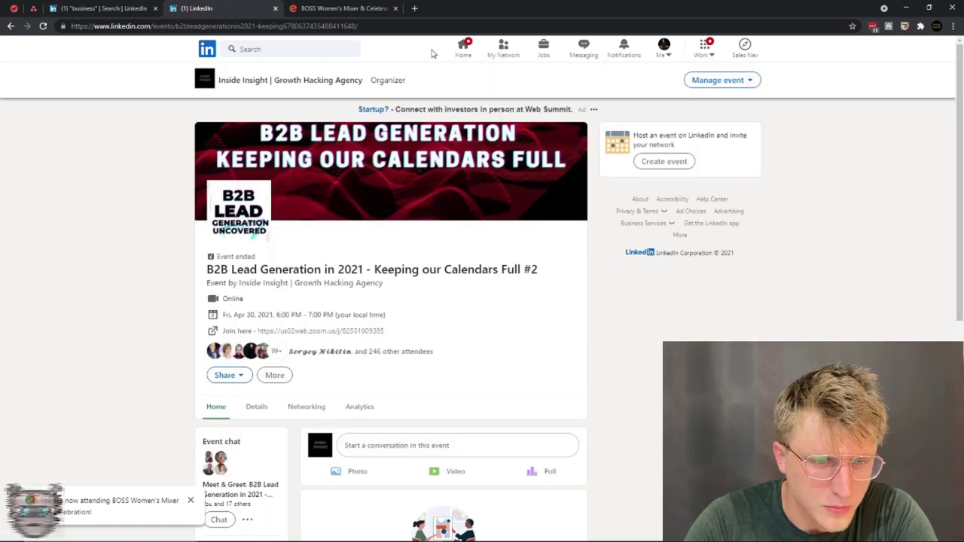
click(463, 49)
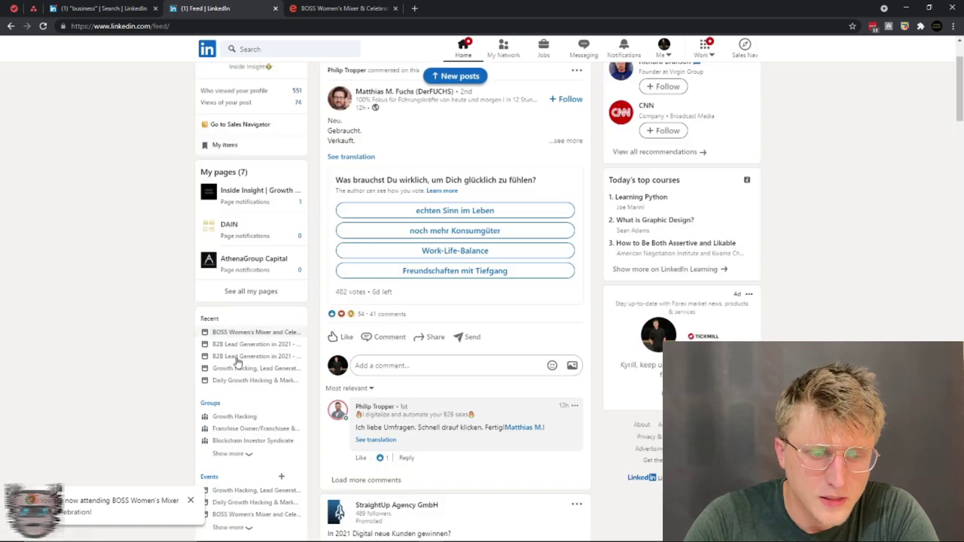
scroll(237, 331, down, 1)
scroll(237, 271, down, 2)
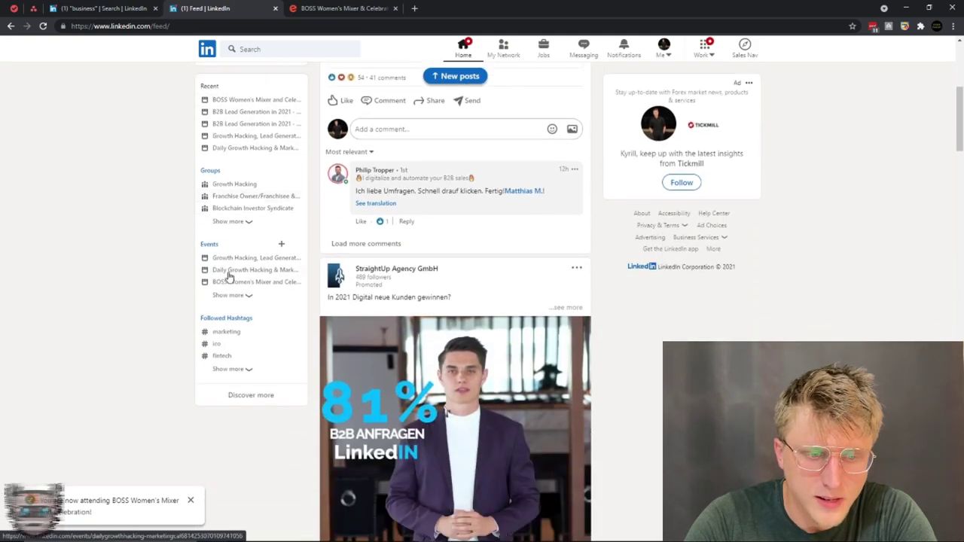
scroll(267, 347, up, 3)
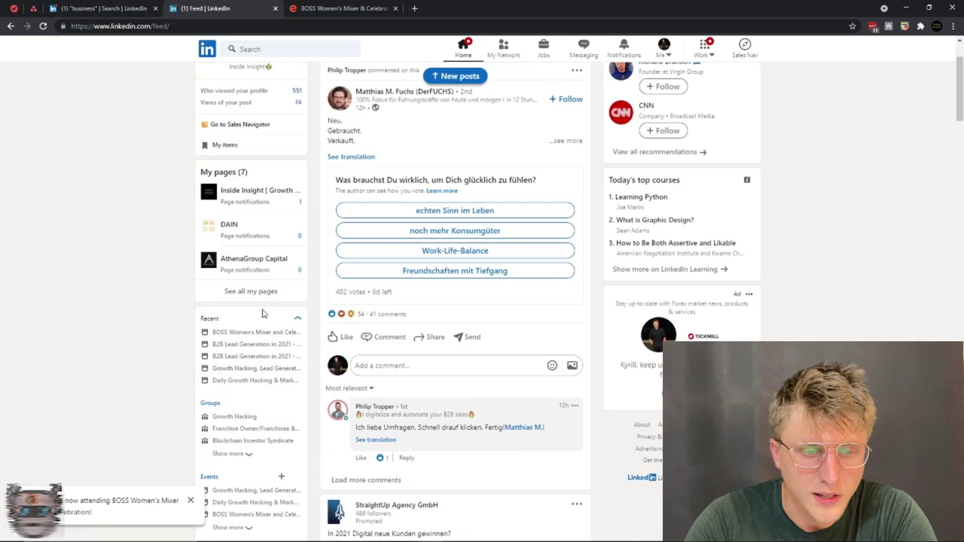
scroll(301, 415, up, 2)
scroll(274, 361, down, 3)
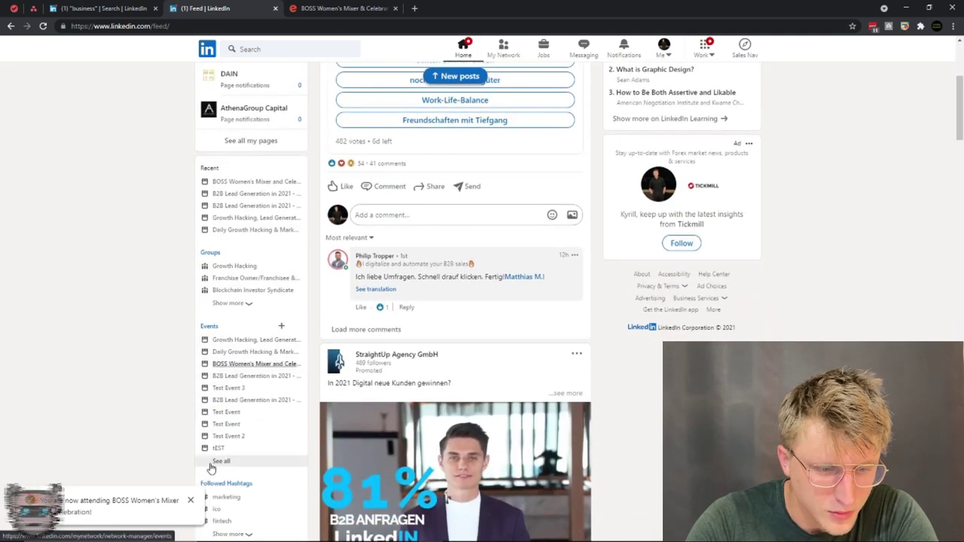
click(263, 345)
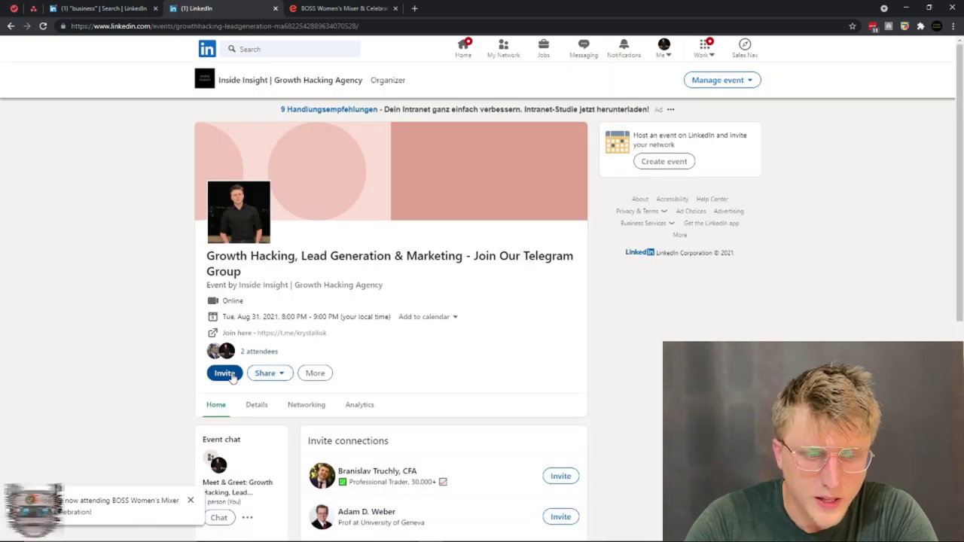
- Open the Telegram group event's invitation dialog, and look over the available credits and the list of connections
click(229, 374)
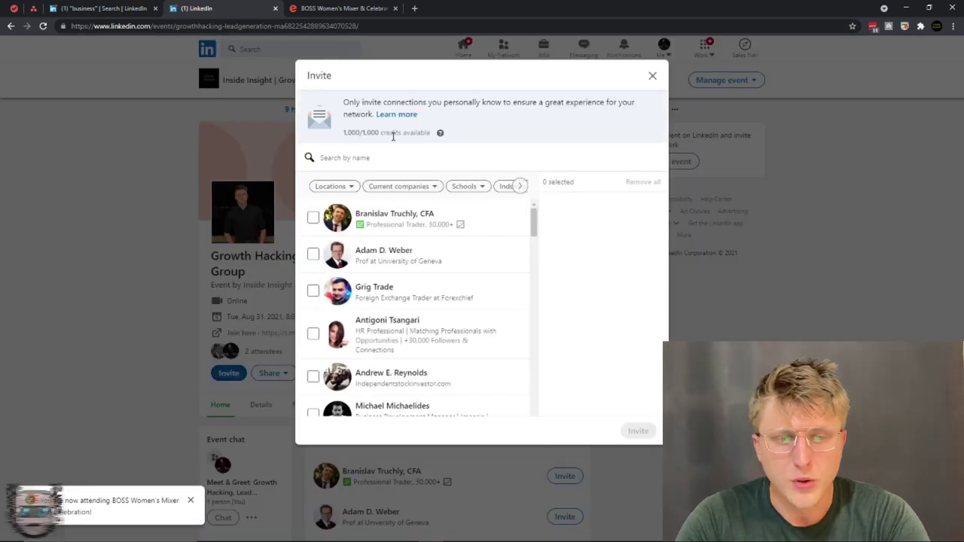
drag(393, 136, 365, 133)
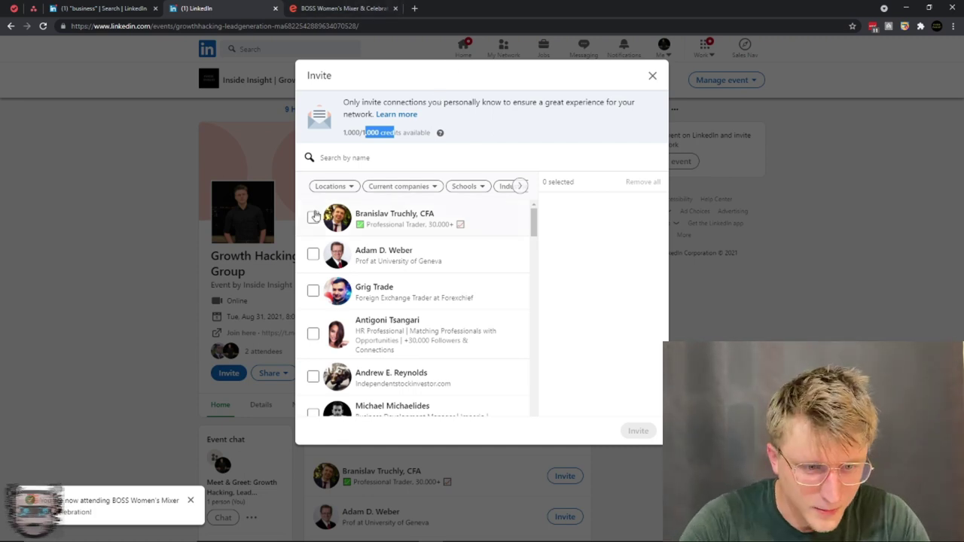
scroll(324, 226, down, 5)
scroll(359, 277, down, 10)
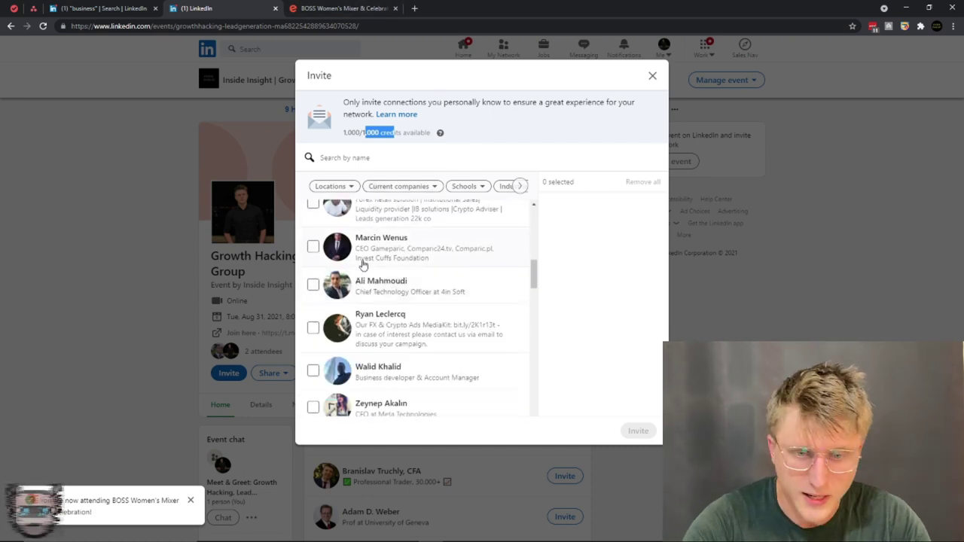
scroll(348, 285, up, 15)
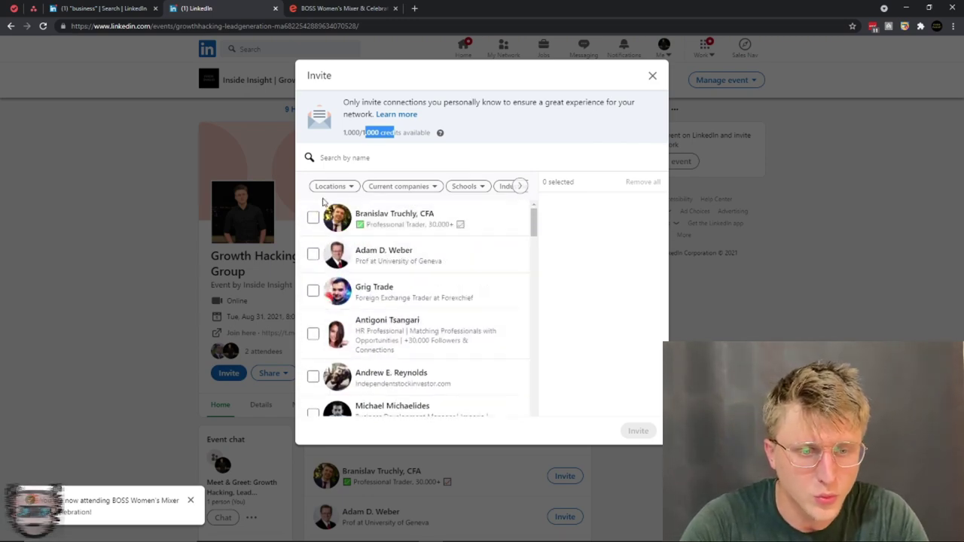
- Filter the connections in the invitation dialog by the Marketing & Advertising industry
scroll(319, 222, down, 1)
scroll(331, 241, up, 1)
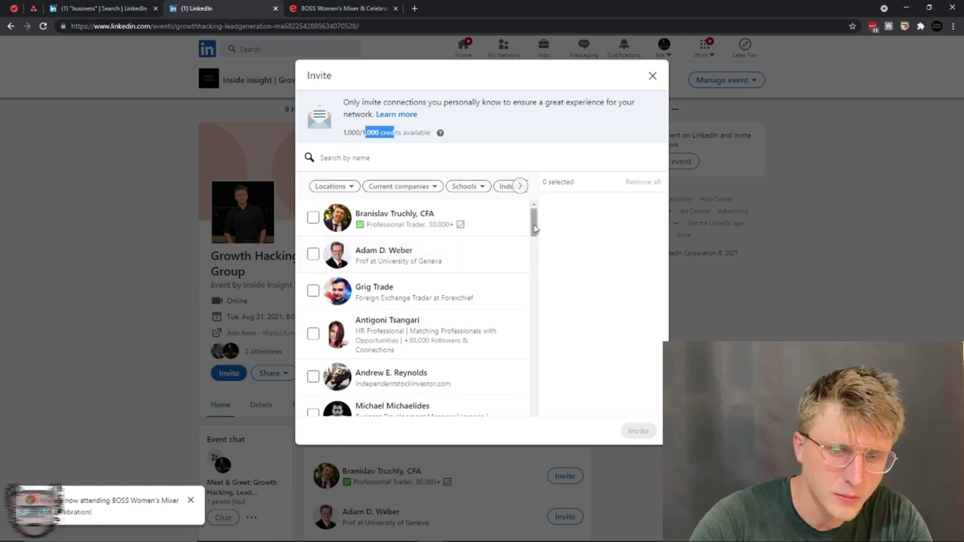
drag(535, 222, 551, 413)
scroll(499, 377, down, 10)
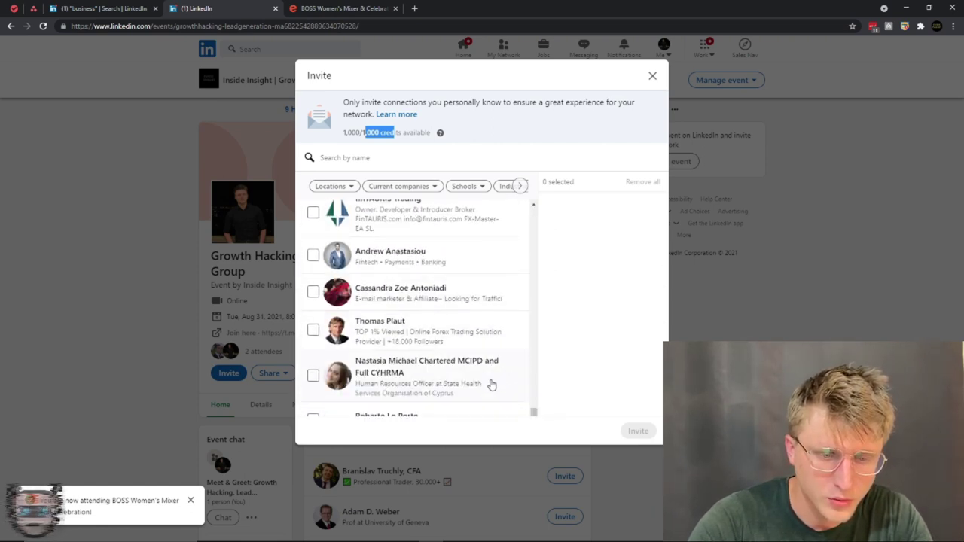
scroll(521, 369, down, 15)
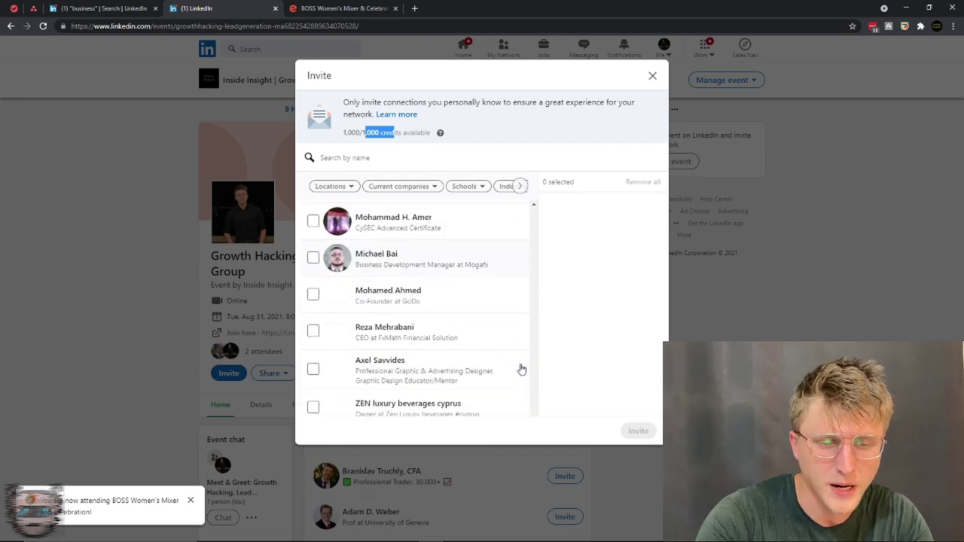
scroll(521, 369, down, 15)
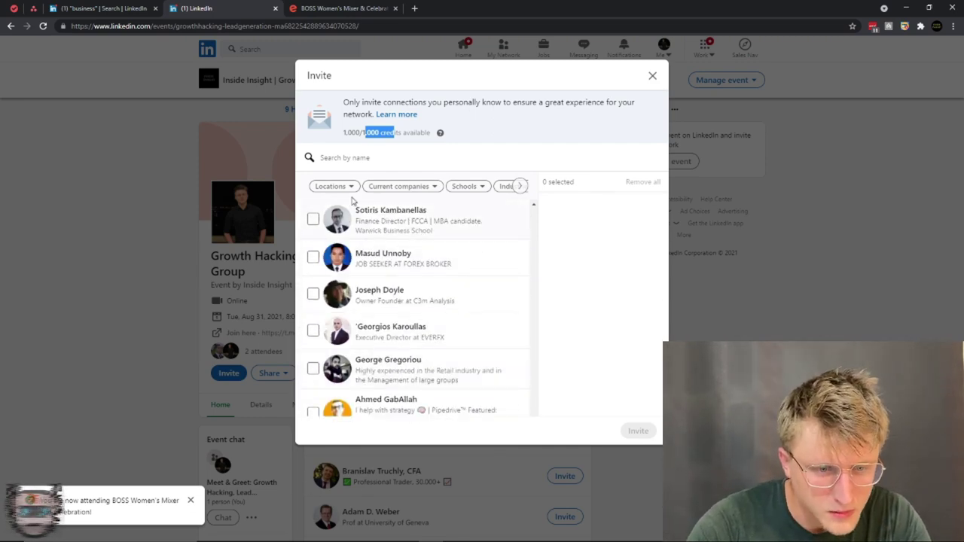
click(505, 186)
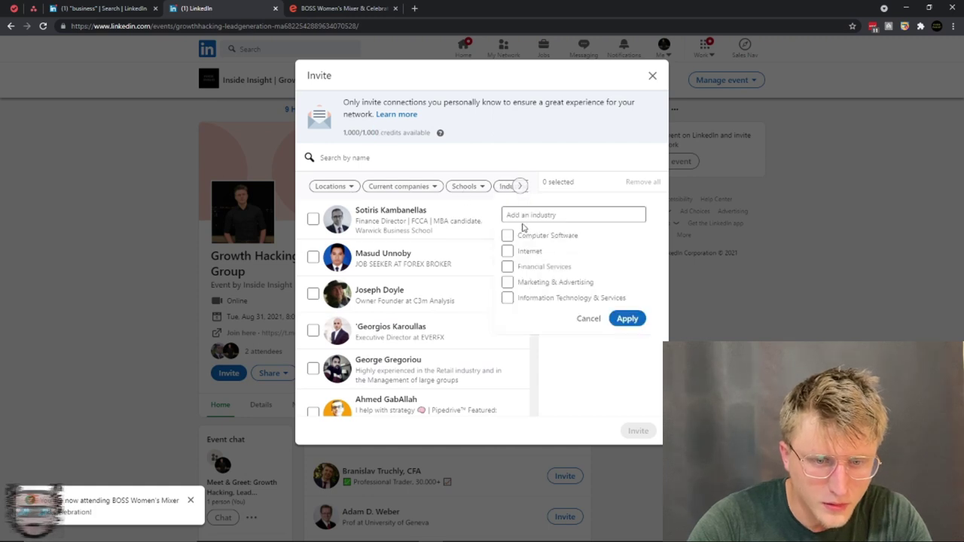
click(521, 282)
click(626, 318)
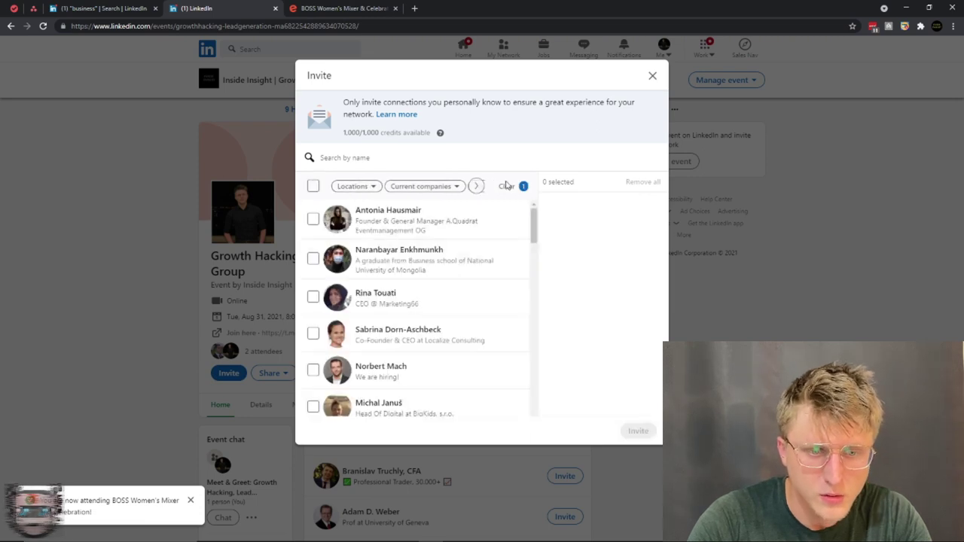
click(313, 186)
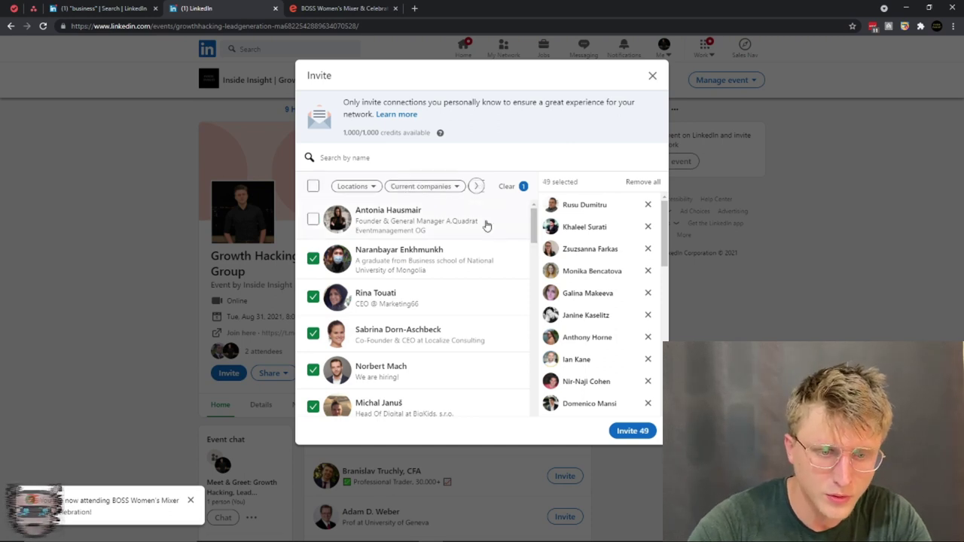
click(405, 225)
drag(533, 222, 551, 427)
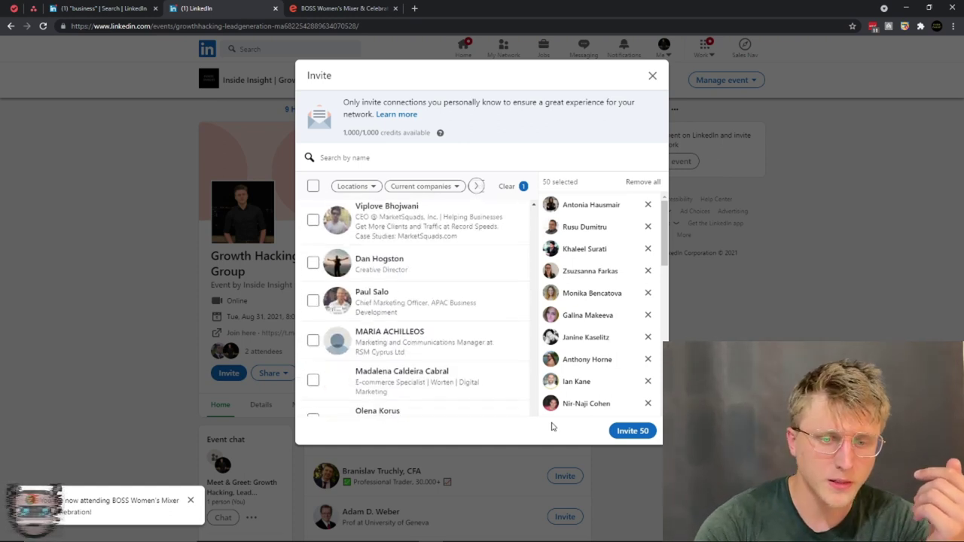
click(312, 186)
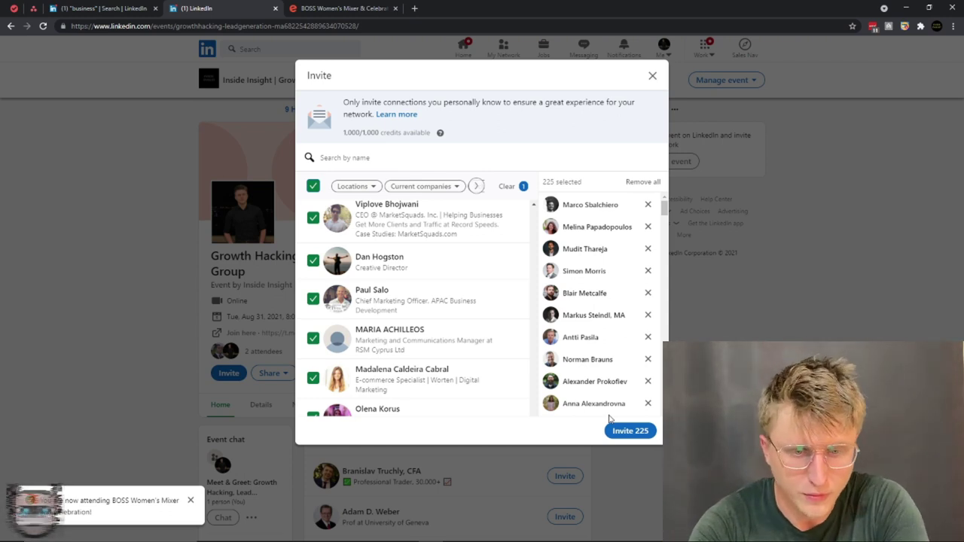
click(313, 186)
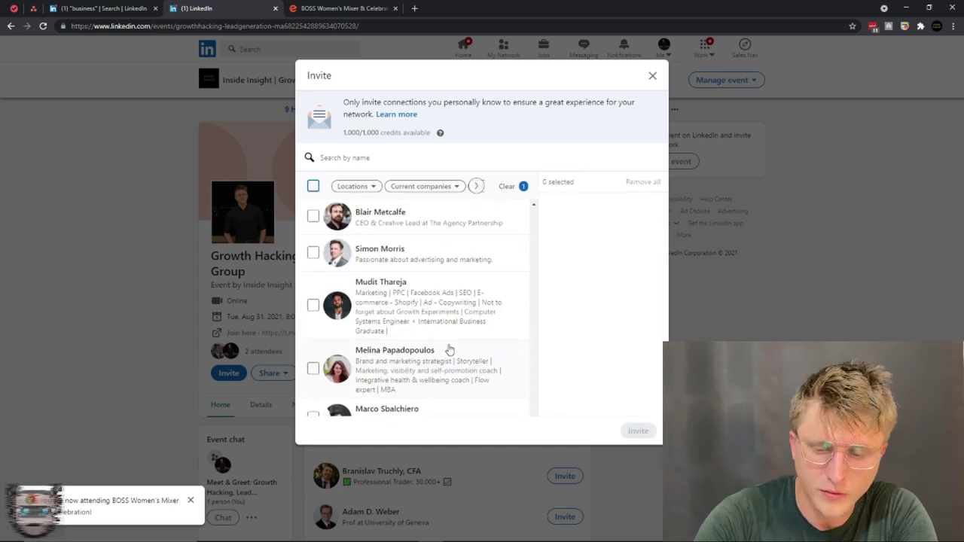
- Load many more of the filtered marketing connections and select them all for the event invitation
scroll(450, 384, down, 4)
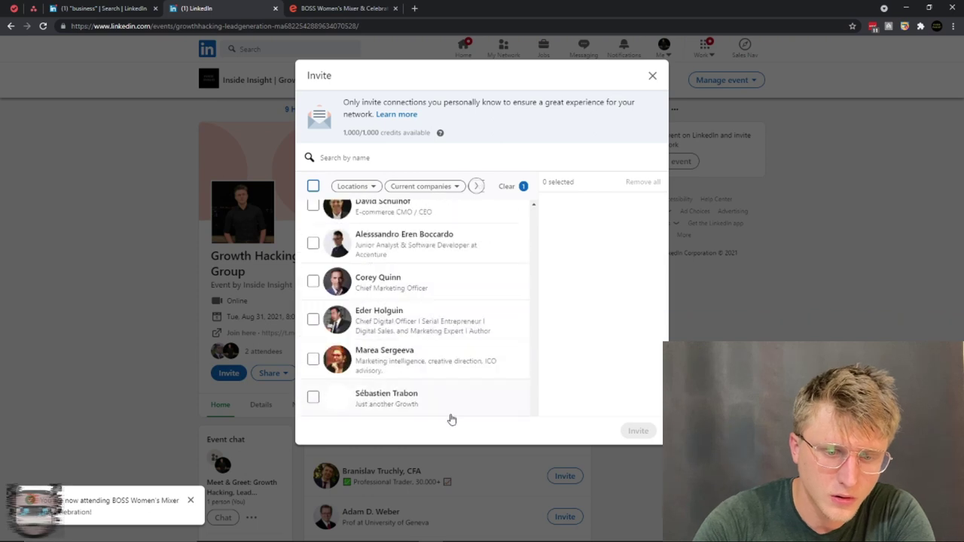
click(435, 397)
scroll(455, 361, down, 3)
scroll(457, 354, down, 10)
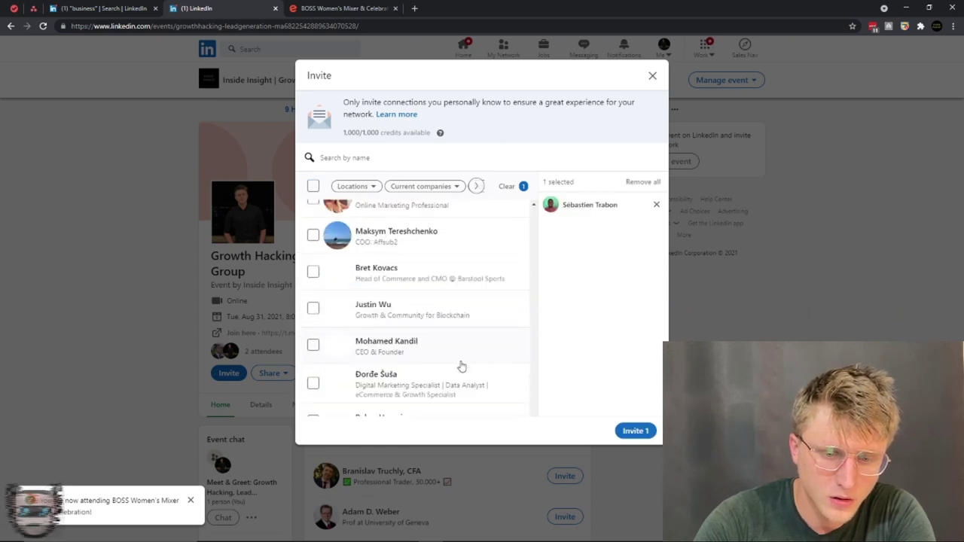
scroll(442, 357, down, 10)
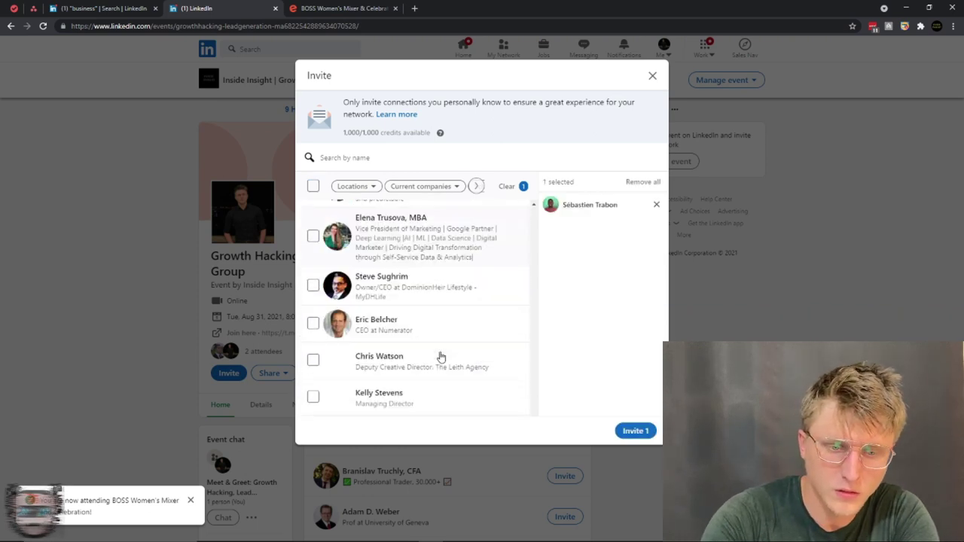
scroll(440, 357, down, 3)
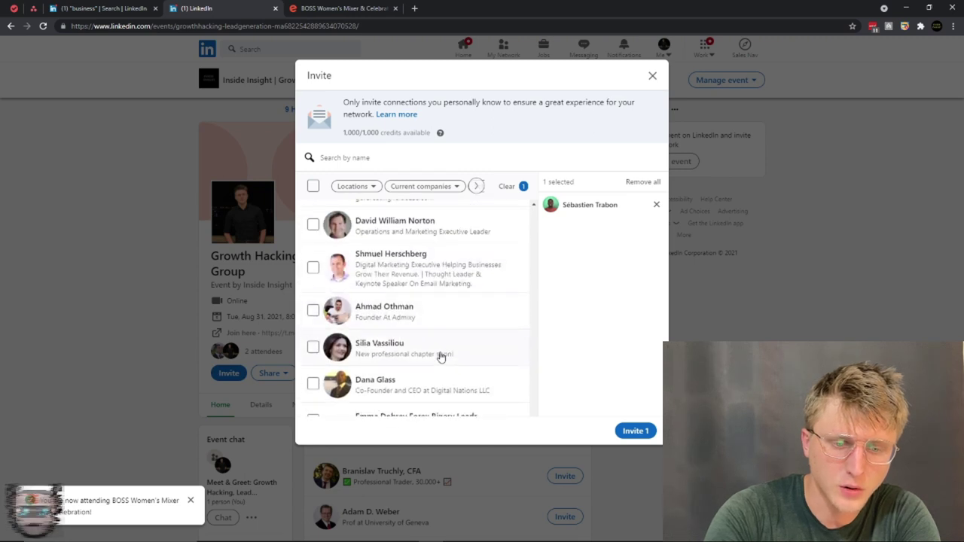
scroll(441, 356, down, 3)
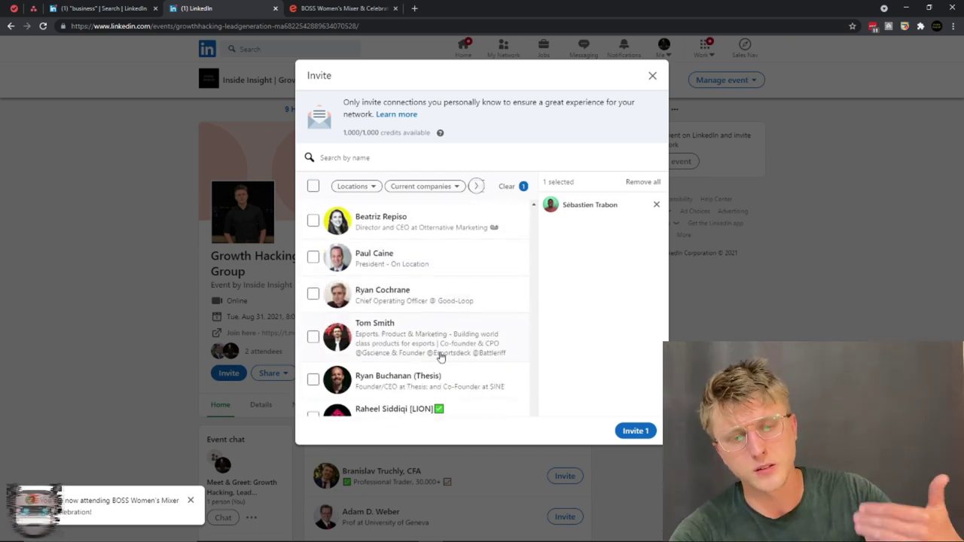
scroll(442, 357, down, 9)
scroll(441, 357, down, 4)
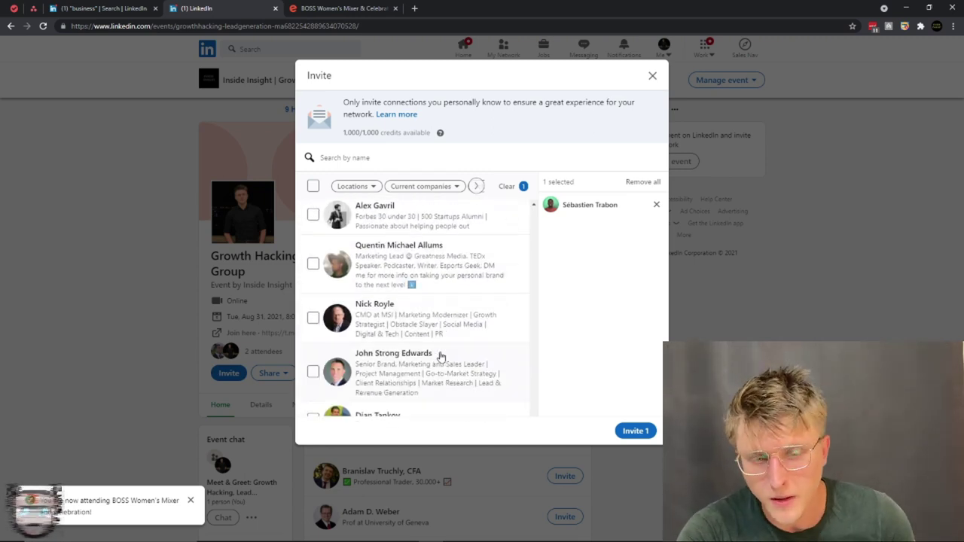
scroll(440, 357, down, 3)
scroll(441, 357, down, 5)
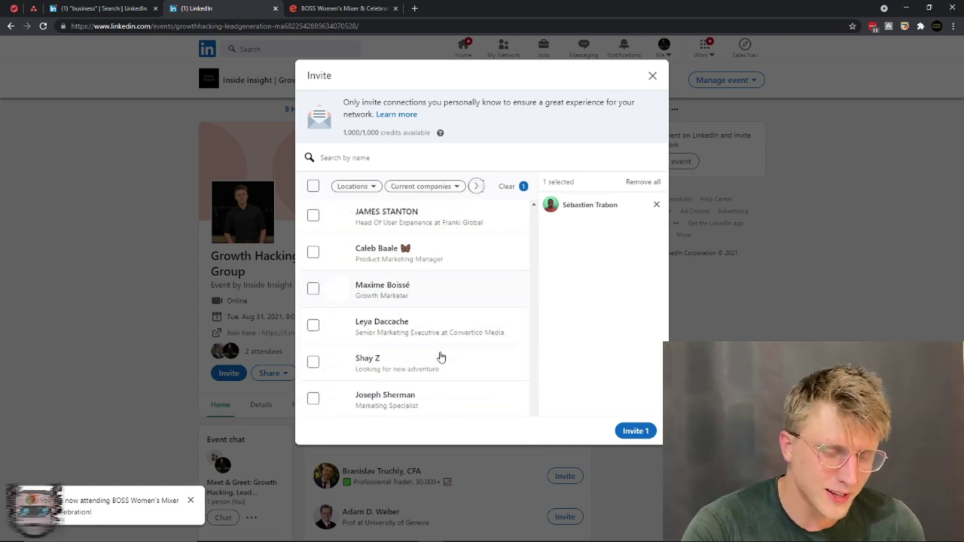
scroll(441, 357, down, 3)
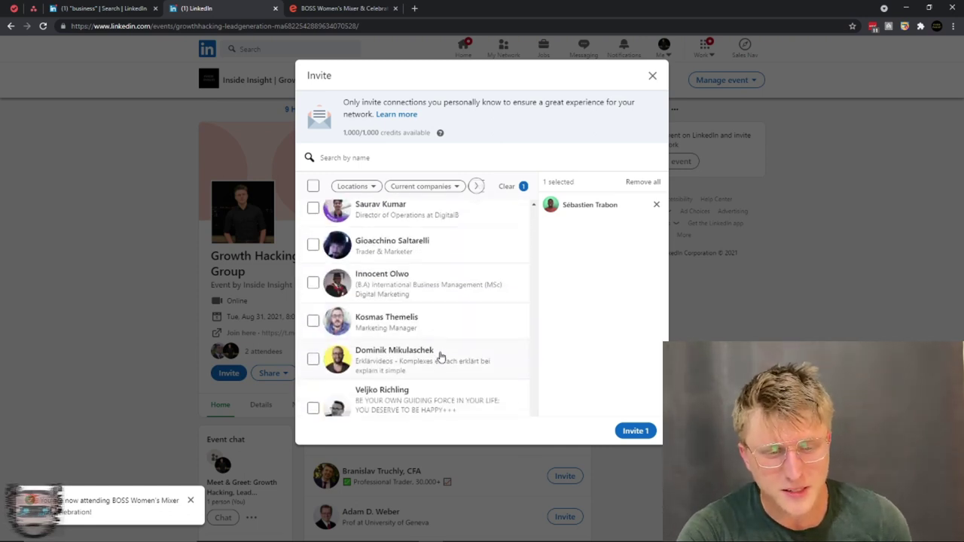
scroll(441, 357, down, 3)
scroll(440, 357, down, 3)
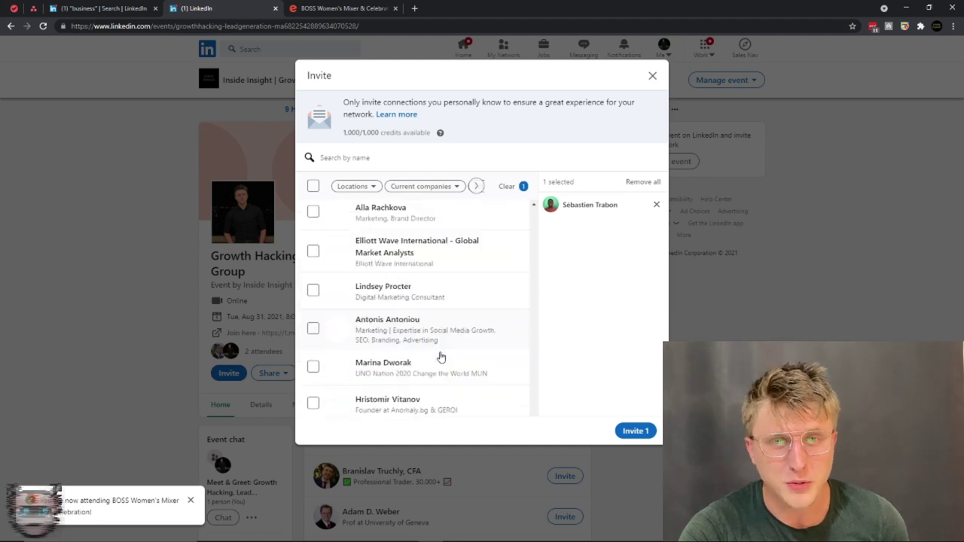
scroll(441, 357, down, 3)
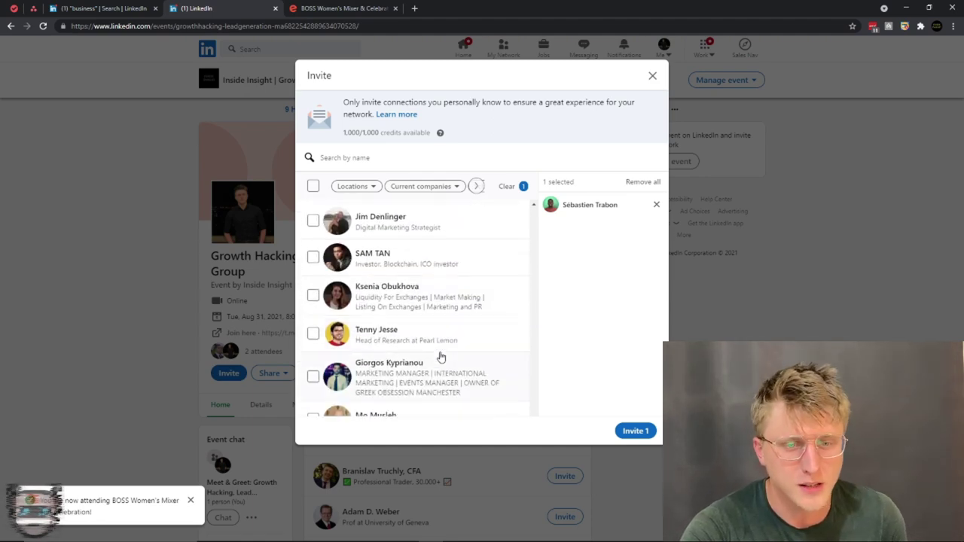
scroll(441, 357, down, 3)
scroll(441, 357, down, 3)
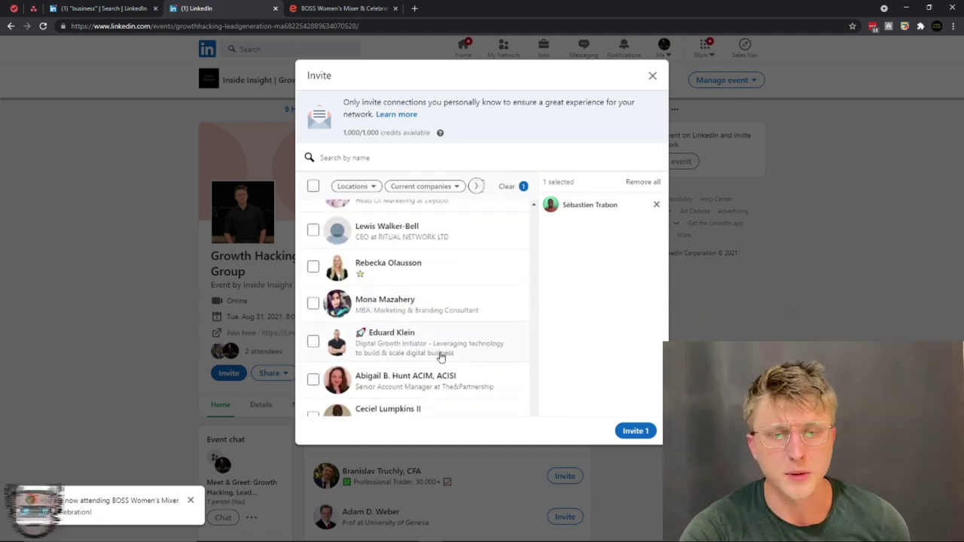
scroll(440, 357, down, 3)
scroll(440, 357, down, 3)
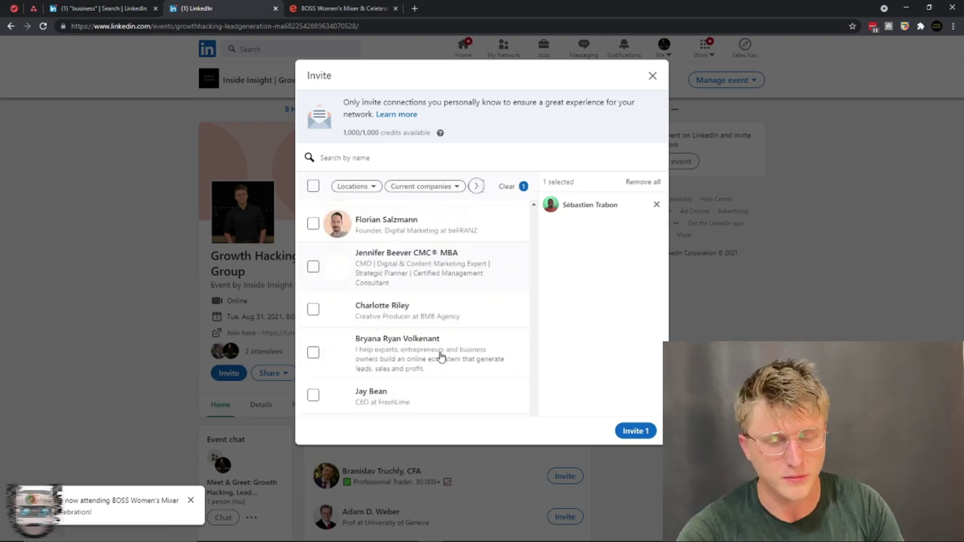
scroll(441, 357, down, 3)
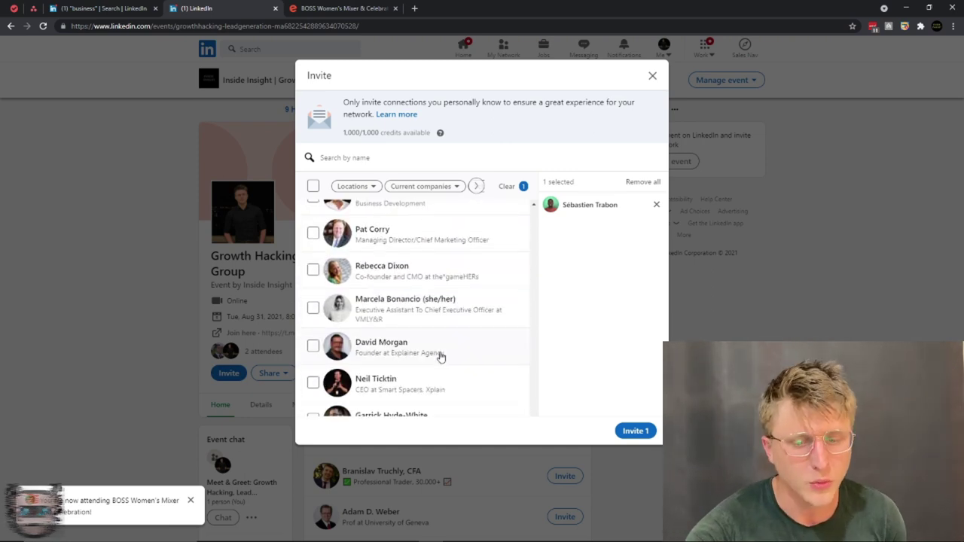
click(312, 186)
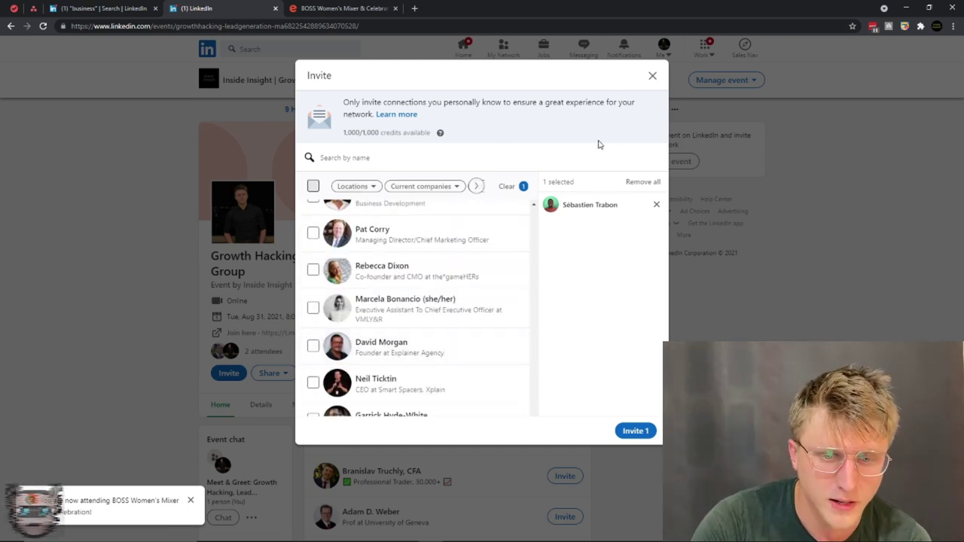
scroll(585, 215, down, 10)
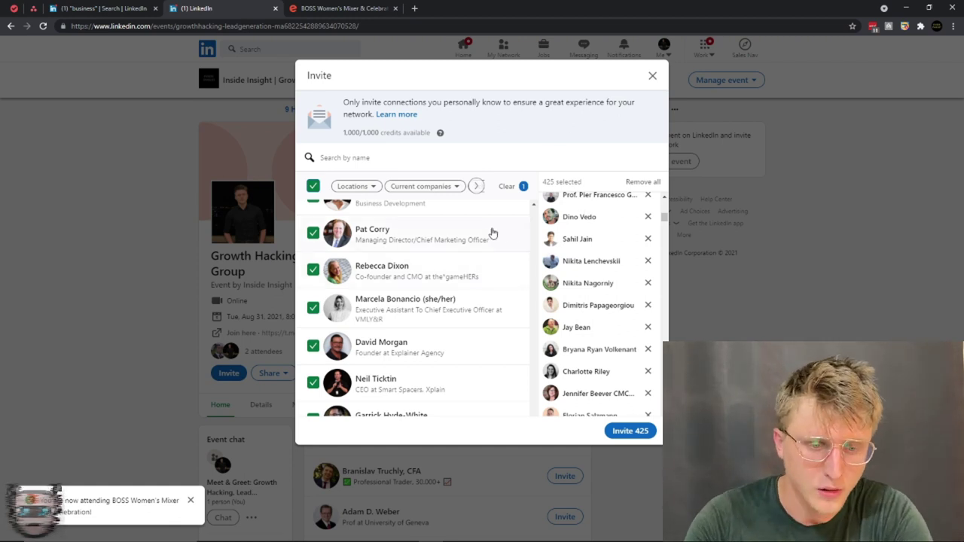
scroll(422, 256, down, 5)
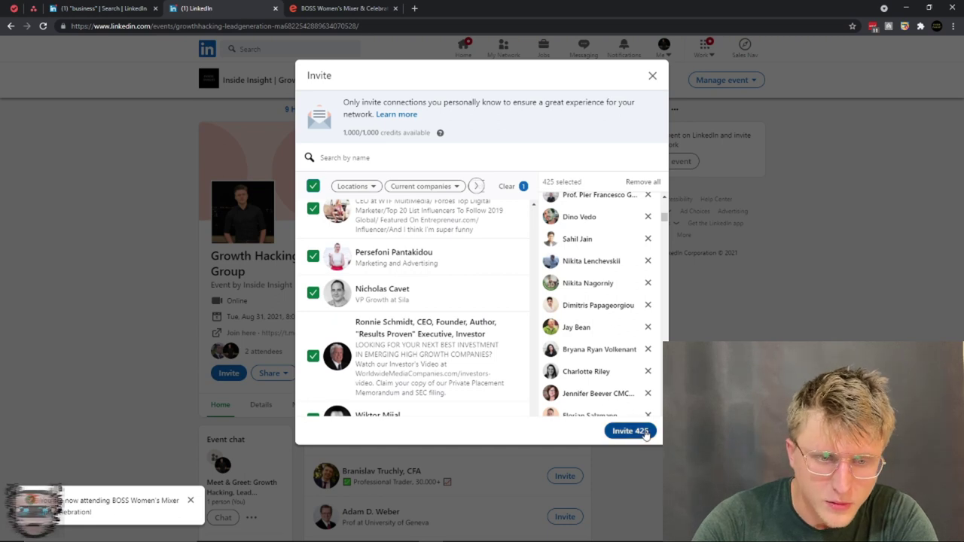
- Keep the selections, dismiss the pending notifications, and send the event invitation to all selected connections
click(652, 77)
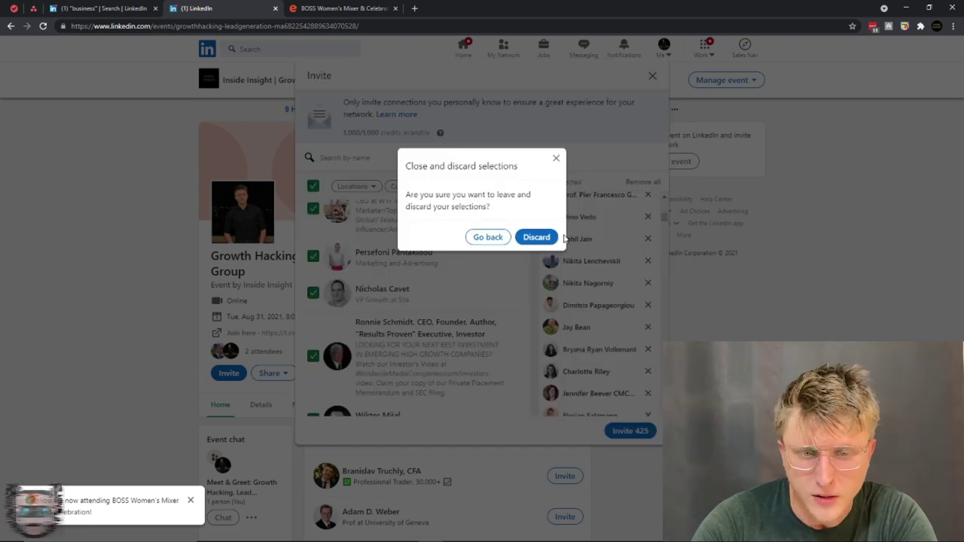
click(555, 158)
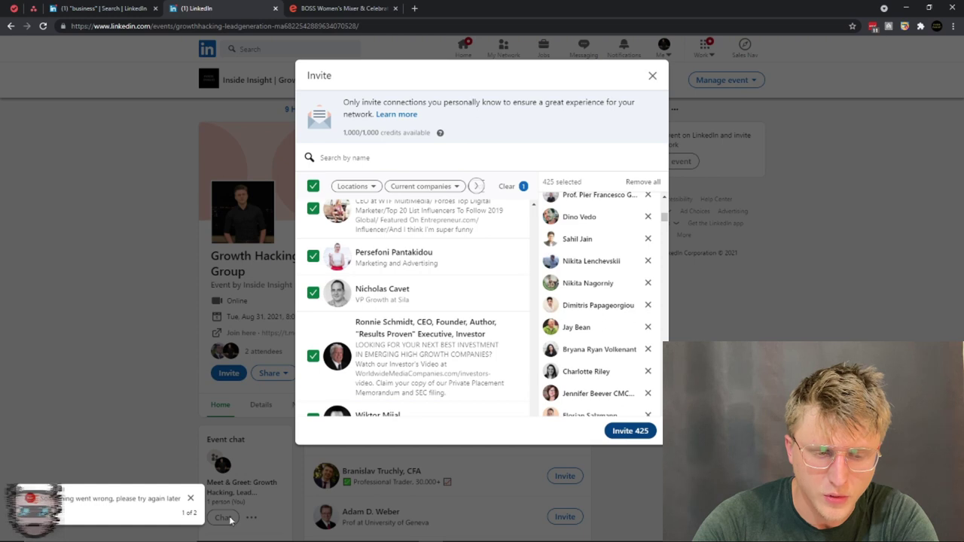
click(191, 498)
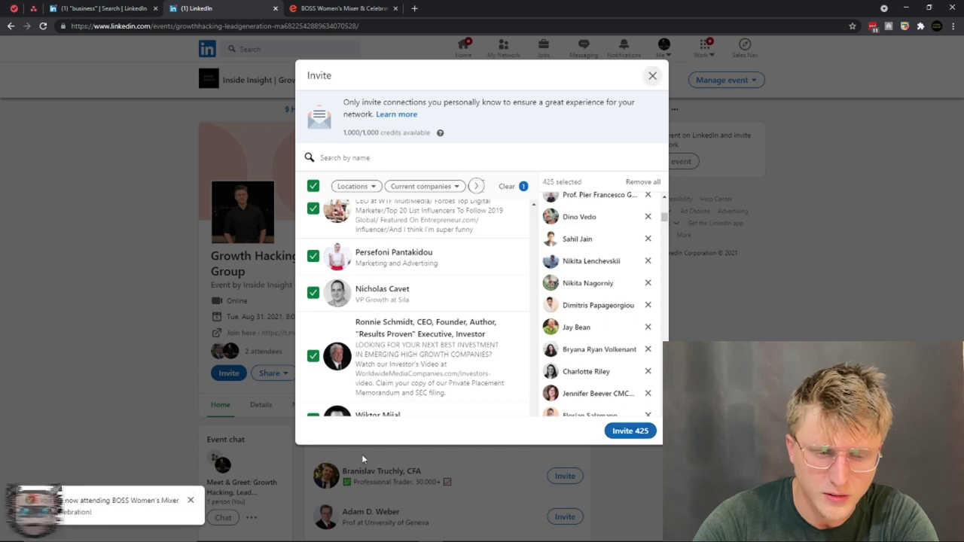
click(190, 500)
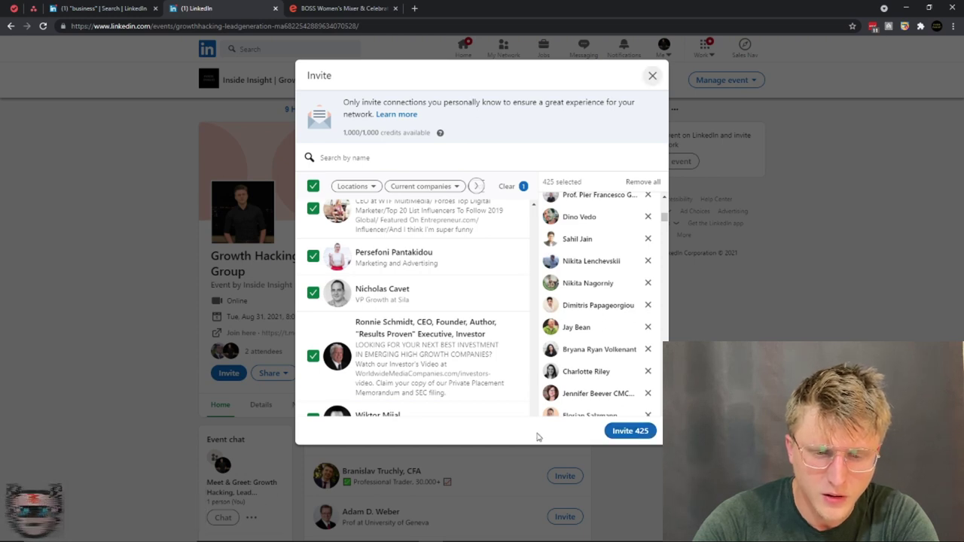
click(623, 433)
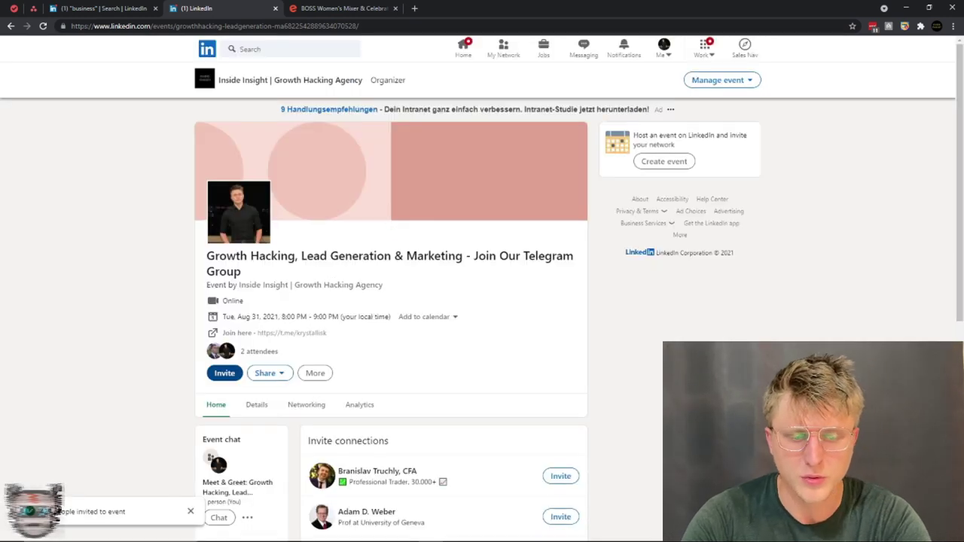
drag(59, 511, 109, 512)
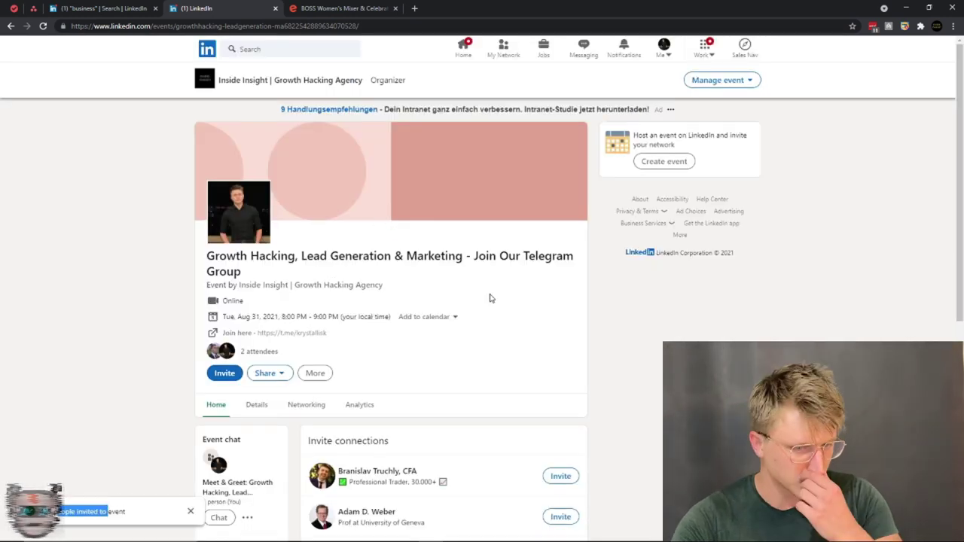
- Open the event's Telegram join link to view the channel page, and return to look over the event page
click(306, 334)
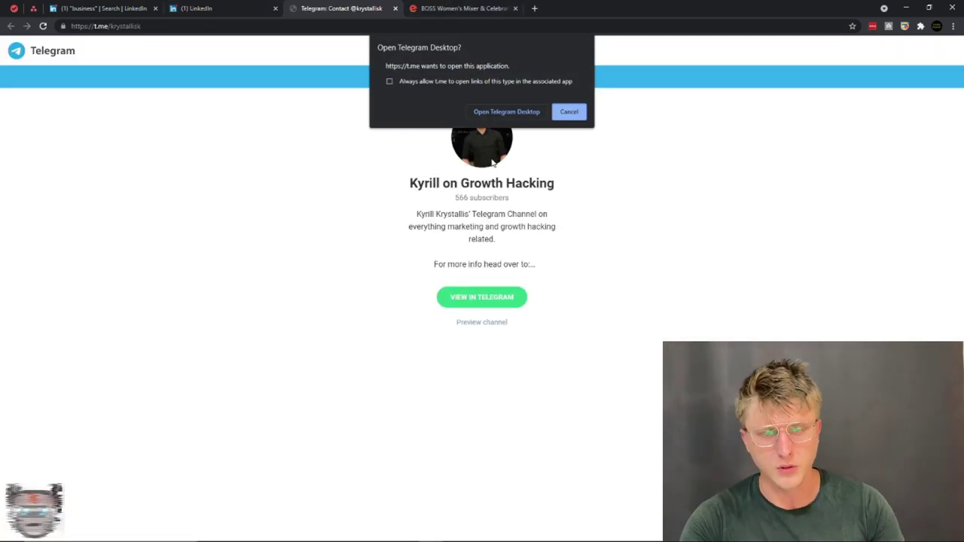
click(243, 7)
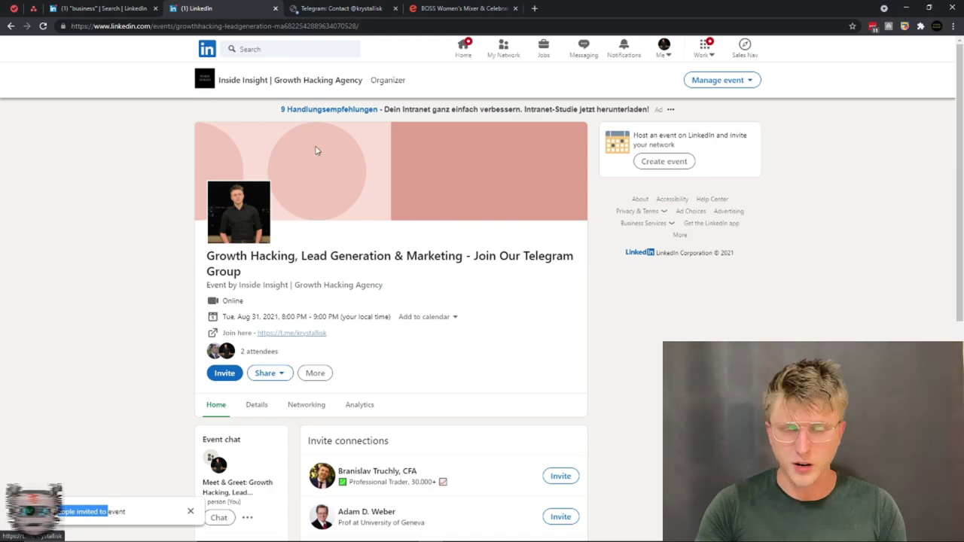
scroll(124, 123, down, 3)
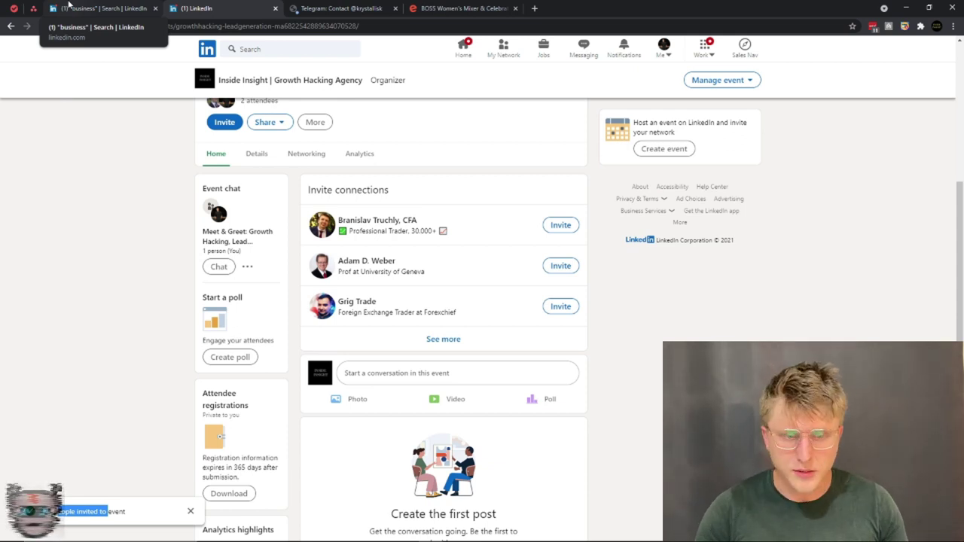
- Look over the hosted event's page, including its analytics highlights, post area, header details and event management options
scroll(469, 192, down, 2)
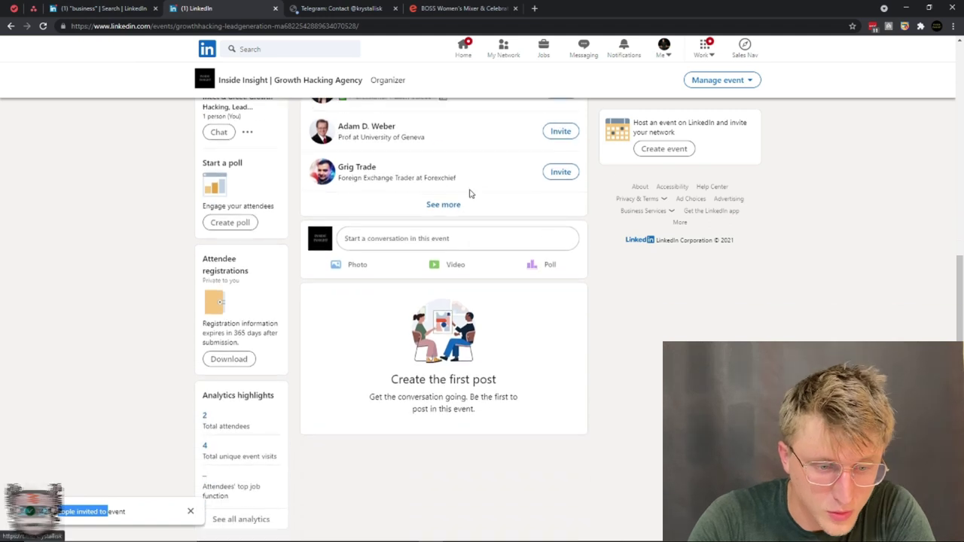
scroll(432, 239, up, 2)
scroll(432, 238, up, 3)
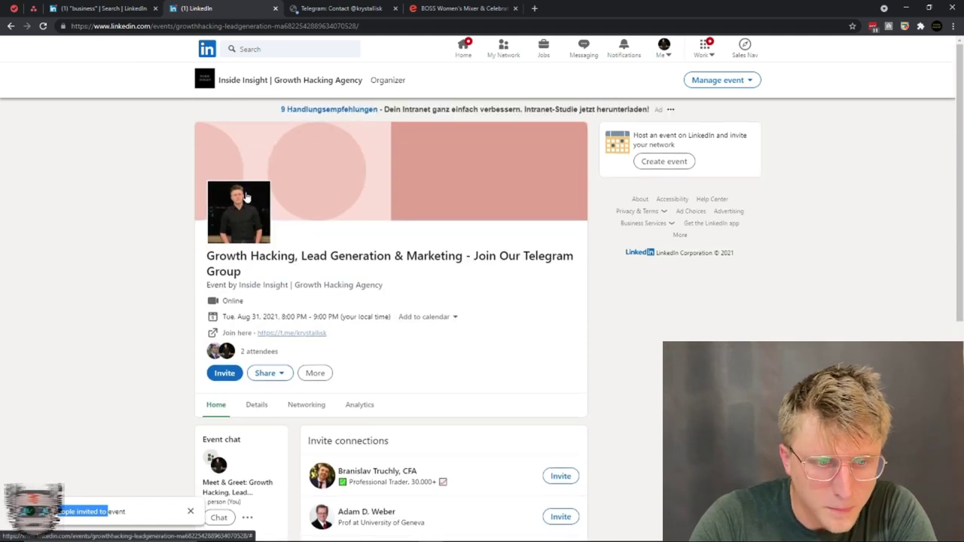
click(701, 80)
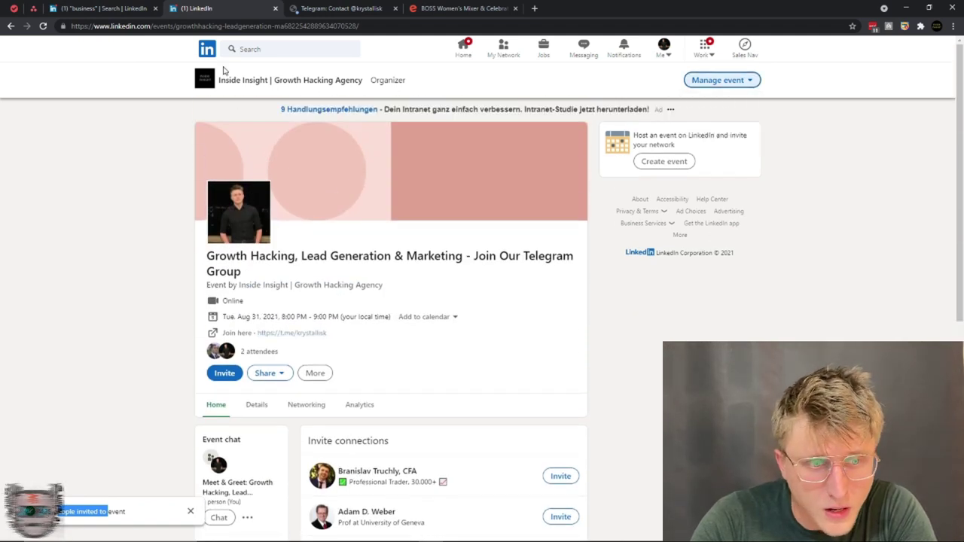
- Return to the LinkedIn home feed and look through the lists of recent items, groups and events
click(209, 50)
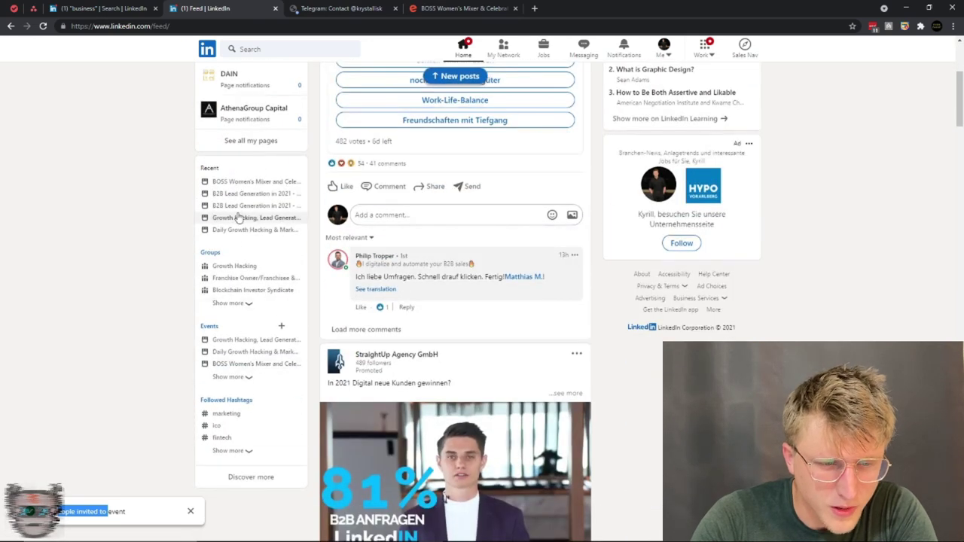
scroll(250, 220, up, 2)
scroll(241, 373, up, 2)
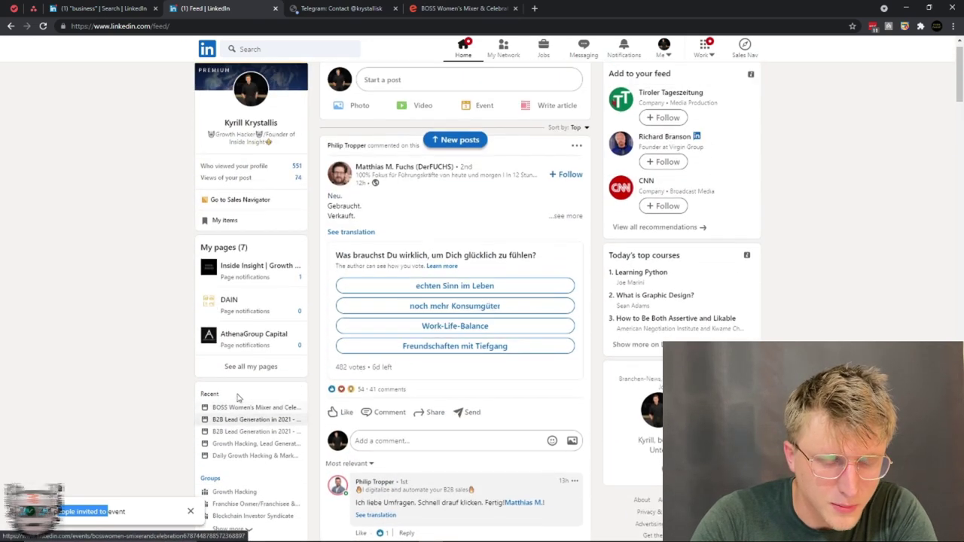
scroll(390, 358, down, 2)
scroll(389, 359, down, 3)
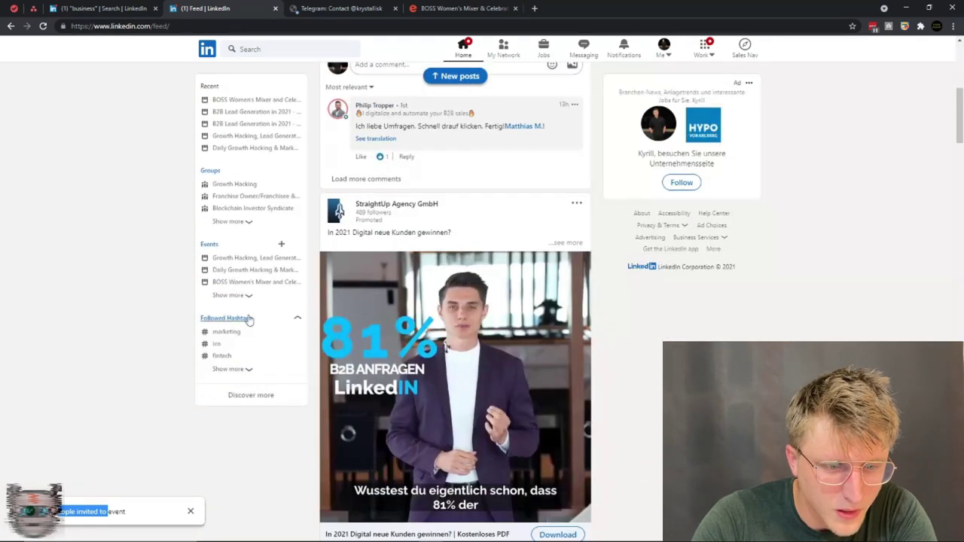
- Start a new event and name it "Test Event For Youtube -"
click(285, 245)
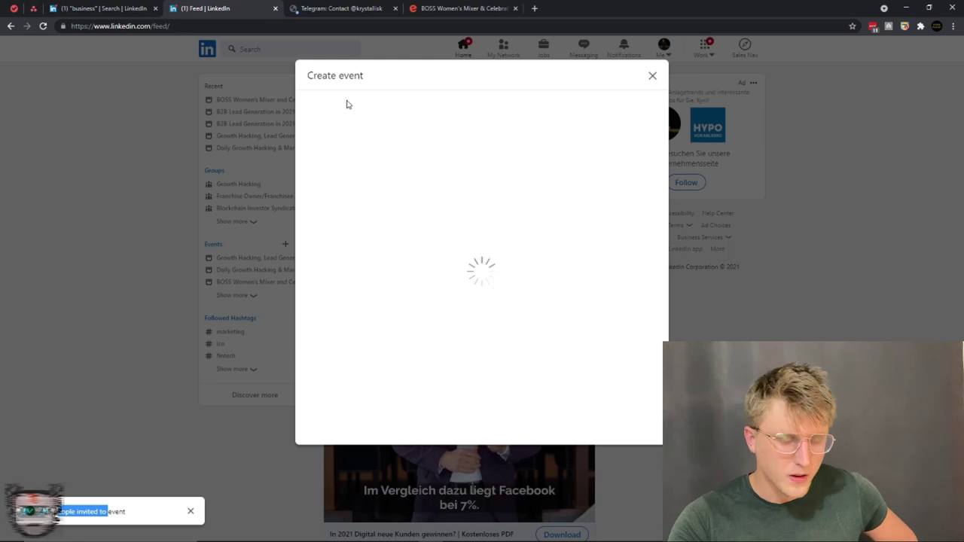
click(391, 270)
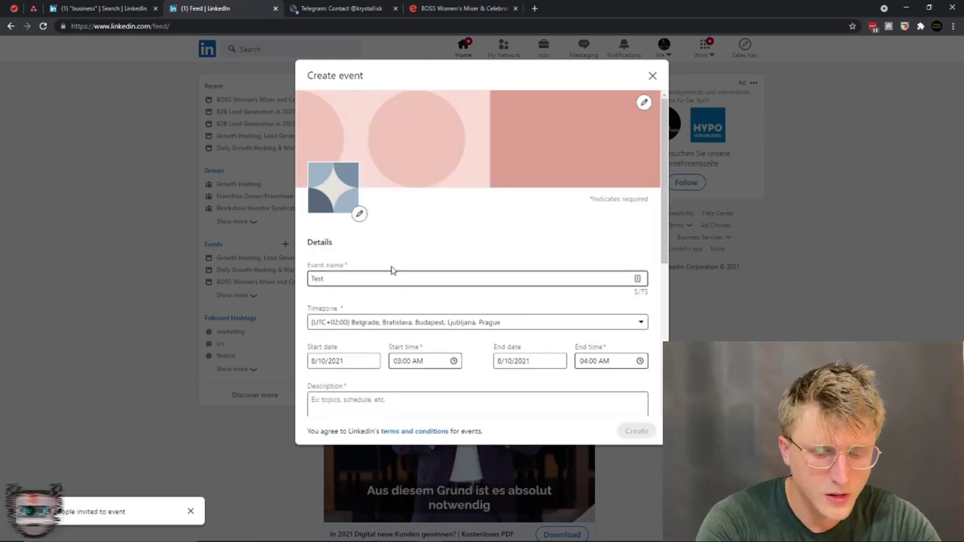
text(Test Event )
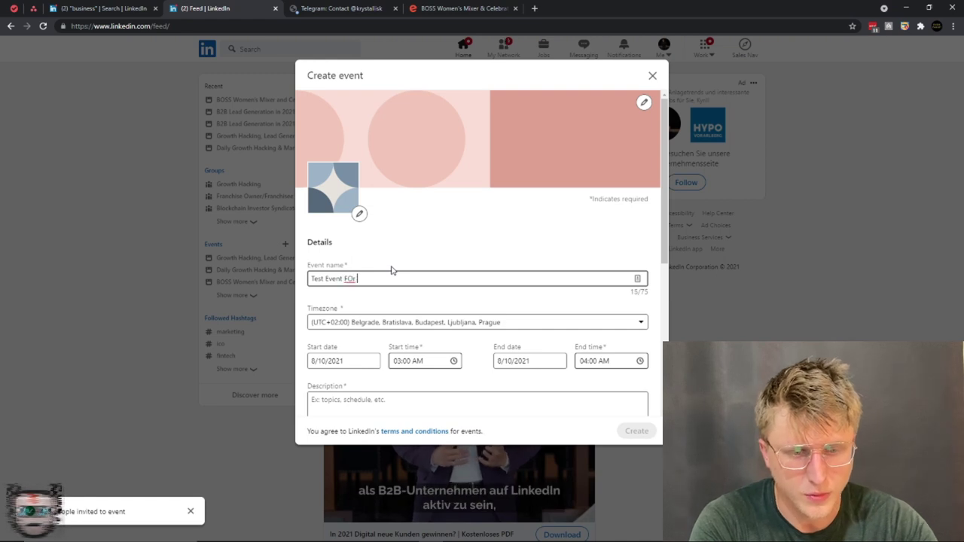
text(FO)
key(BackSpace)
text(or Y)
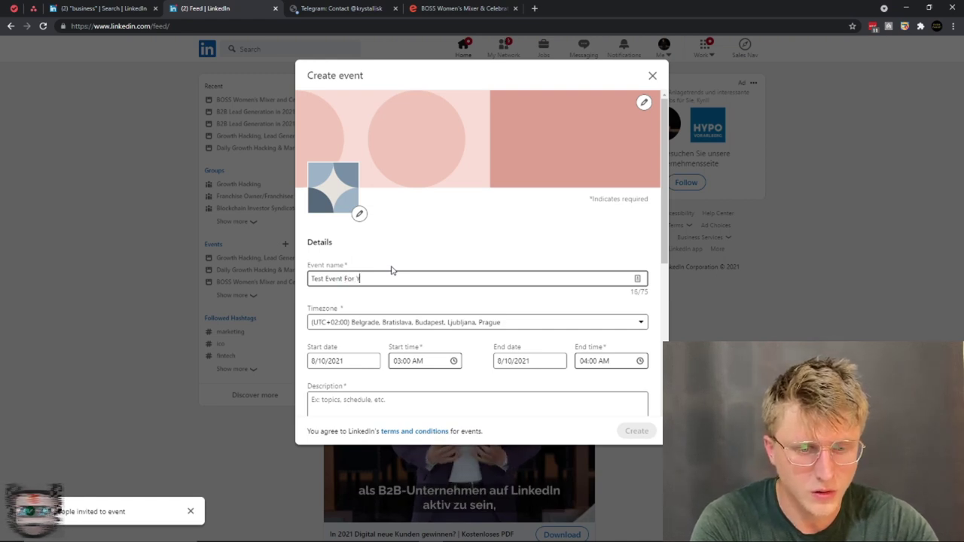
text(outube -)
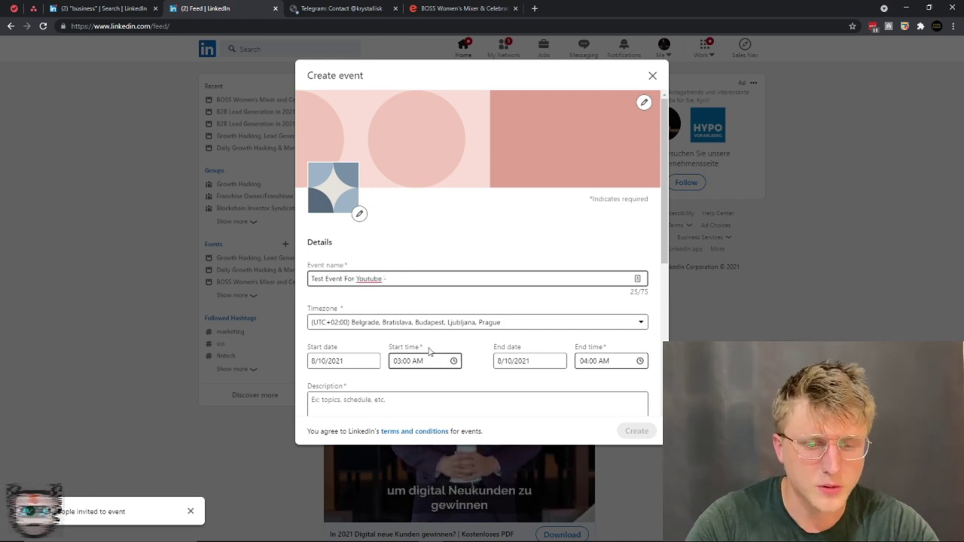
click(445, 323)
click(441, 311)
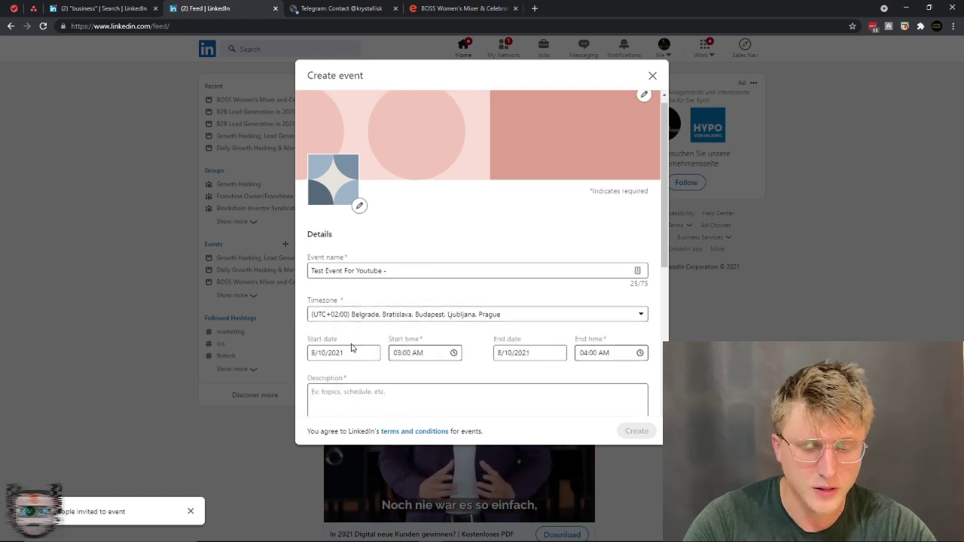
- Add the account owner's own profile as a speaker and leave the event's visibility on Public event
scroll(386, 294, down, 2)
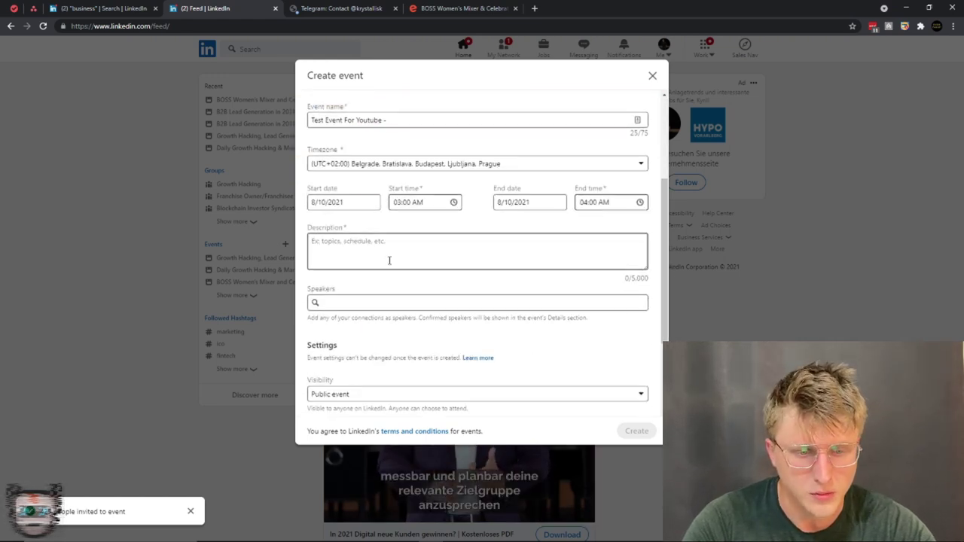
scroll(387, 257, down, 1)
click(388, 259)
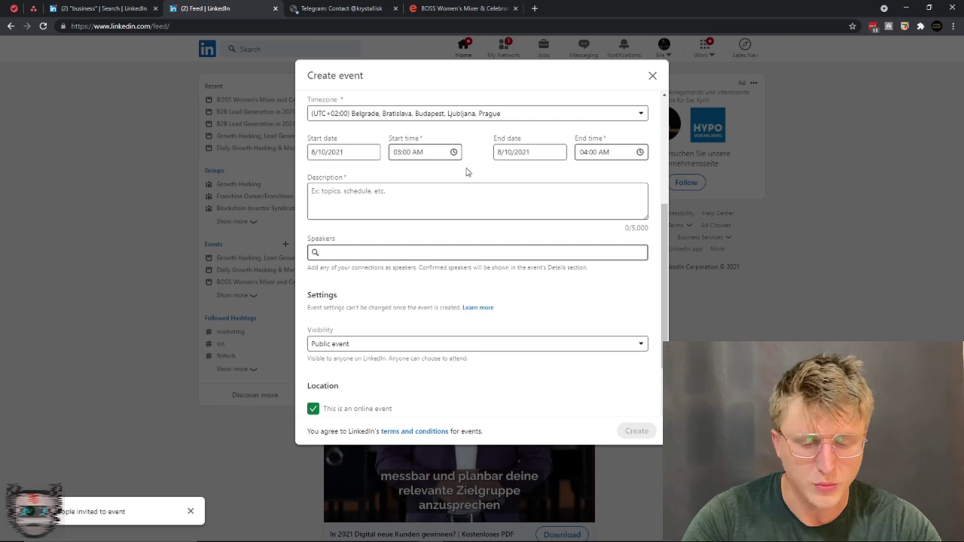
text(kyrill)
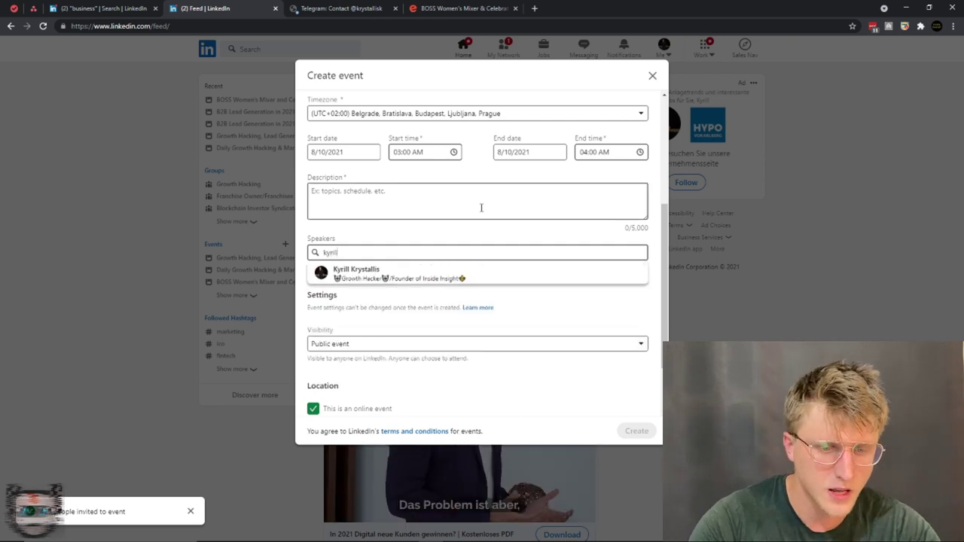
click(362, 276)
scroll(365, 316, down, 2)
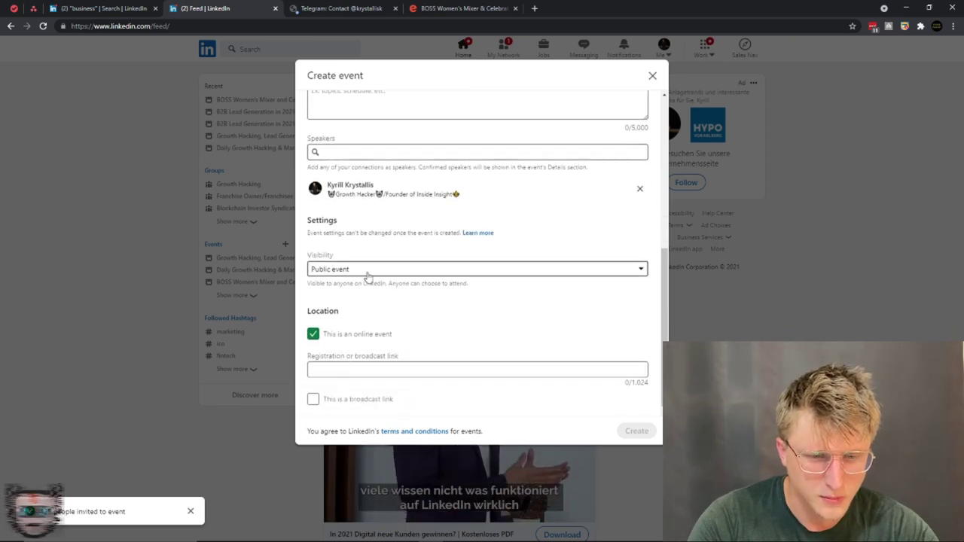
click(369, 276)
click(367, 276)
click(372, 368)
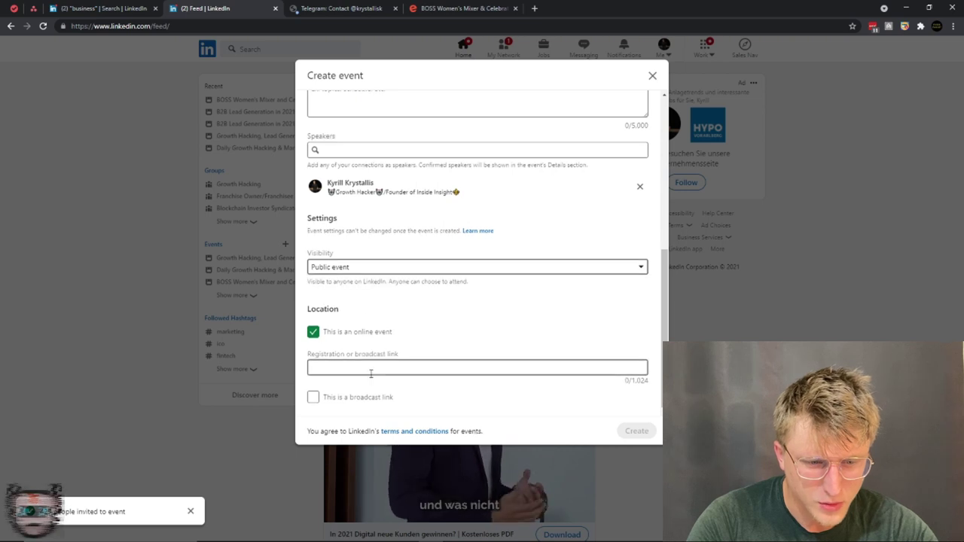
- Enter "This is a test event for the Youtube video." as the event description
scroll(362, 331, up, 4)
click(350, 298)
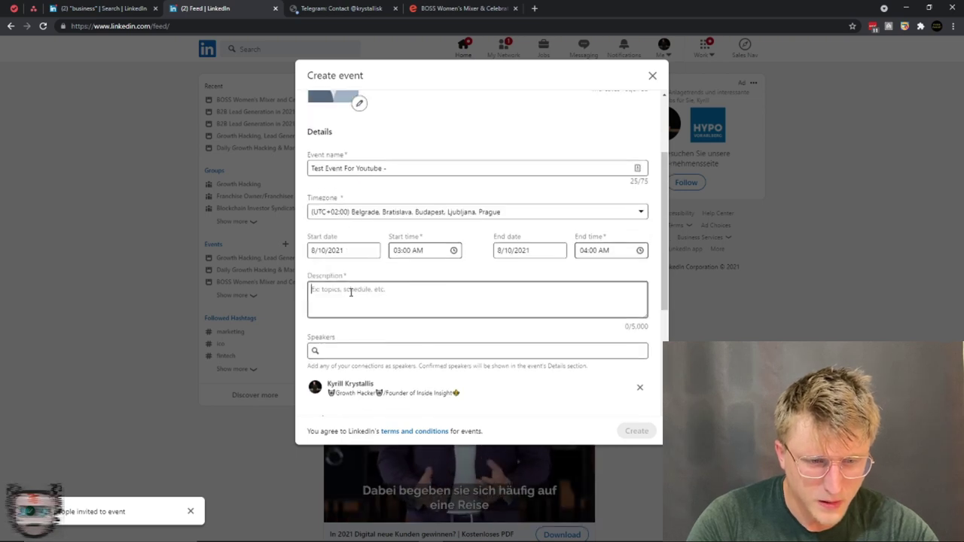
scroll(350, 292, down, 1)
scroll(350, 292, down, 3)
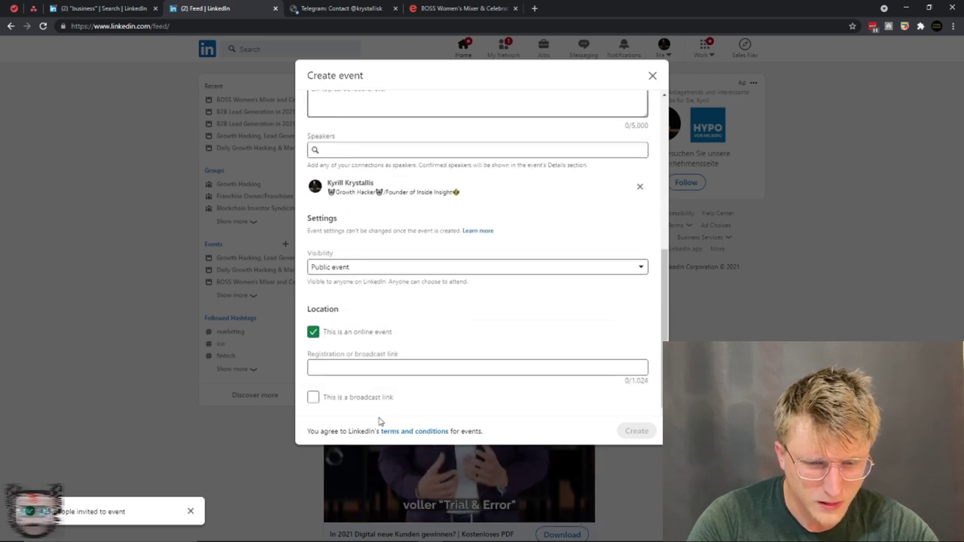
scroll(369, 376, up, 8)
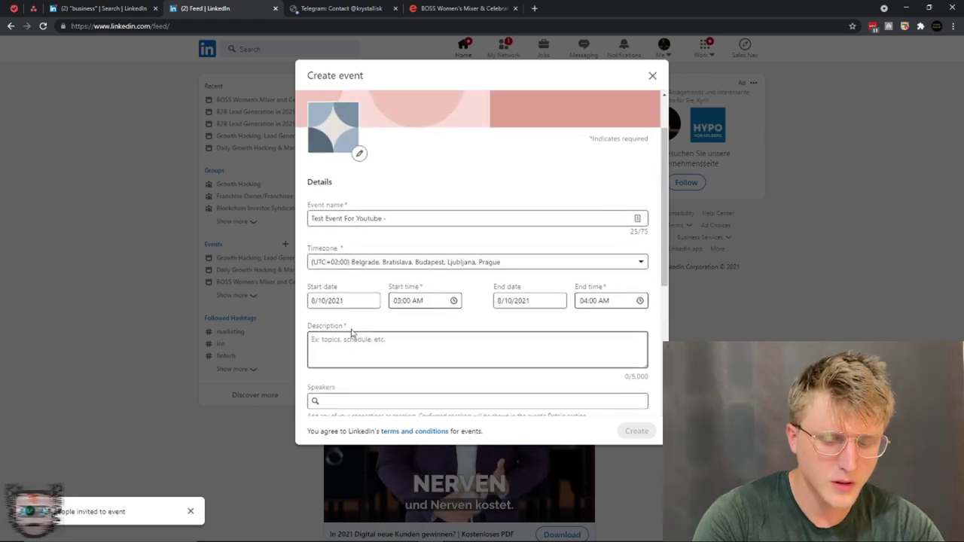
text(This ais a test event for)
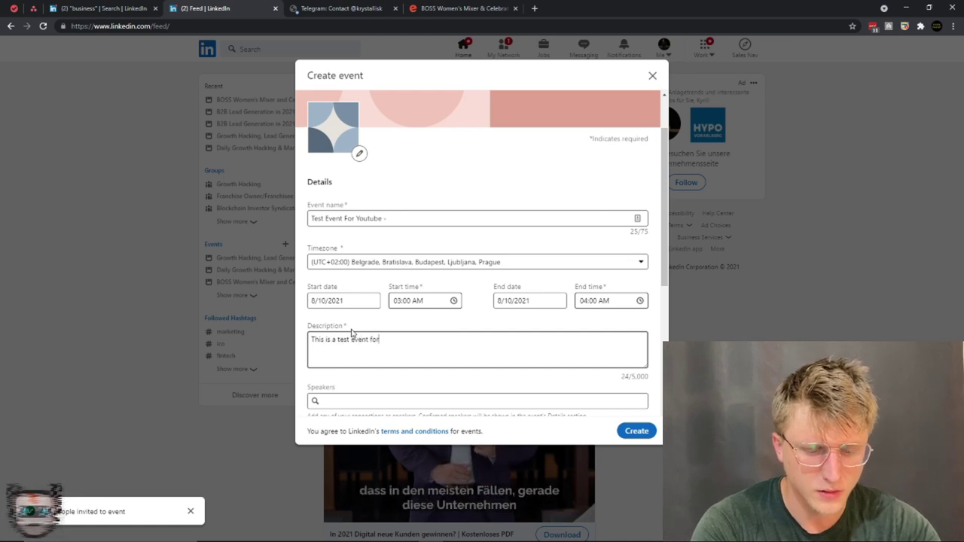
text( the You)
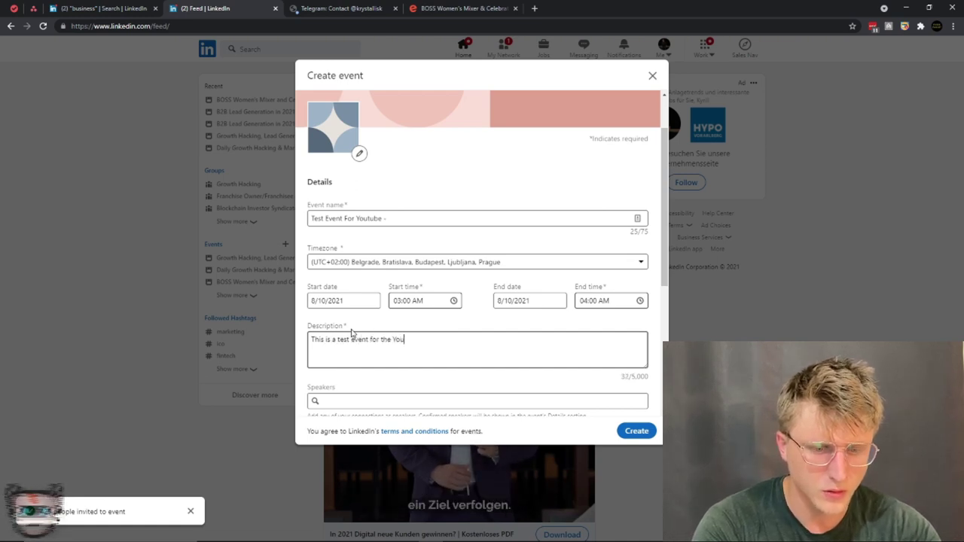
text(tube video.)
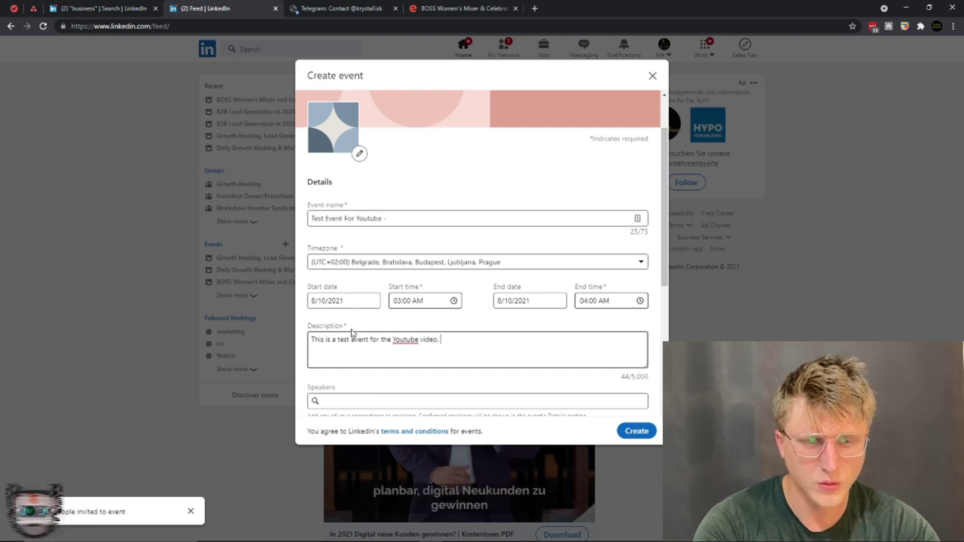
- Enable the broadcast link option in the location settings and create the event
scroll(467, 265, up, 1)
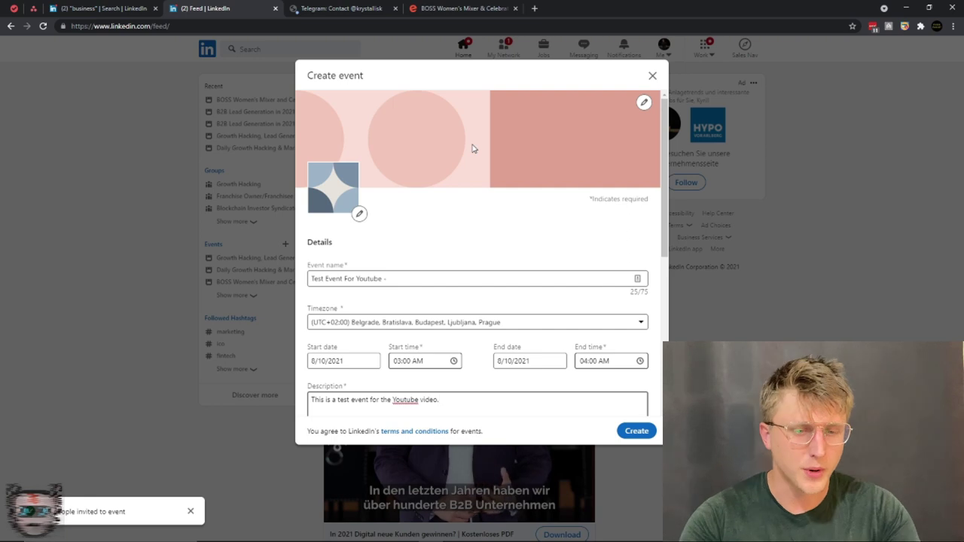
scroll(359, 216, down, 3)
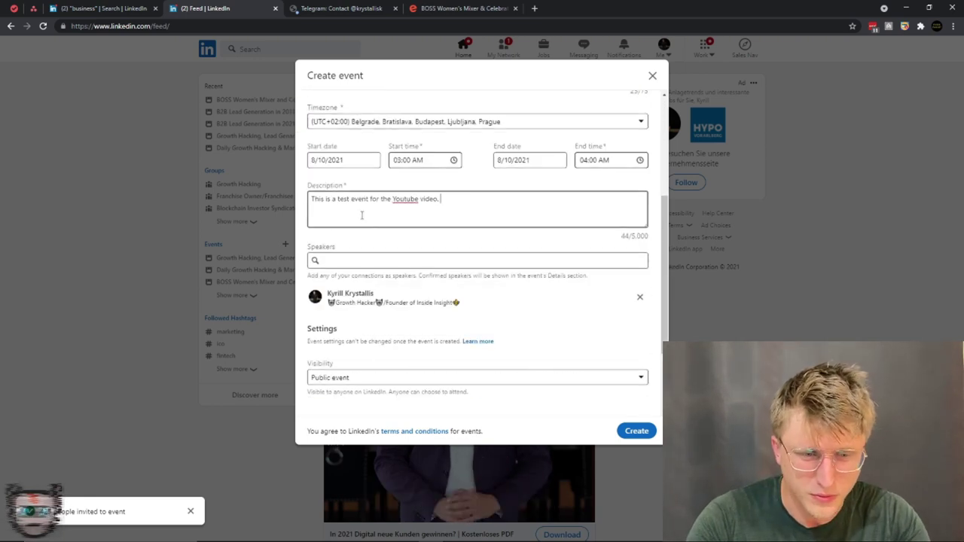
scroll(433, 252, down, 1)
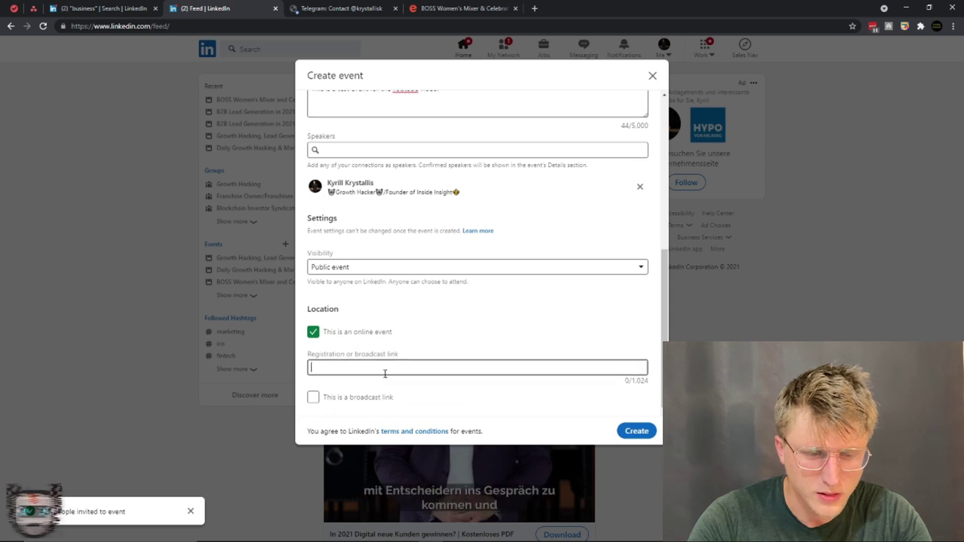
triple_click(372, 399)
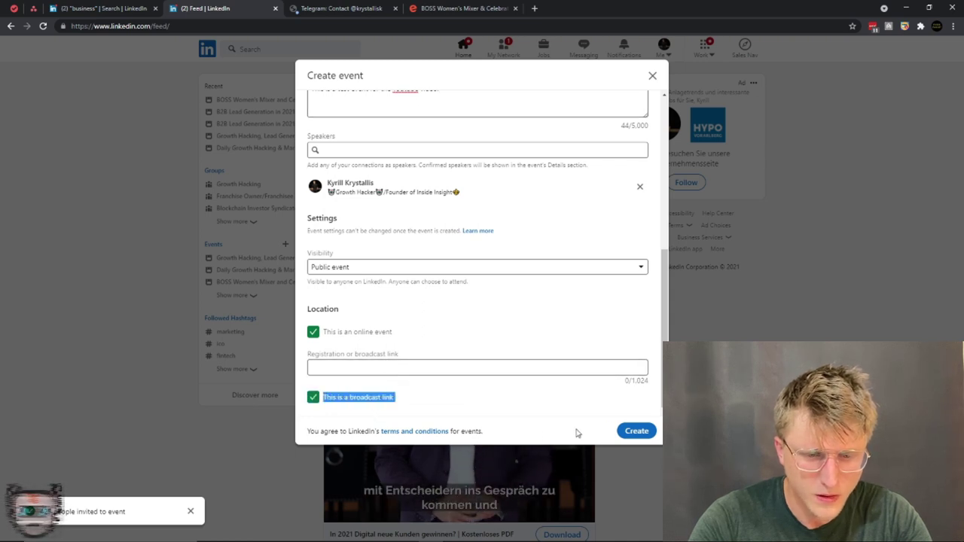
click(636, 431)
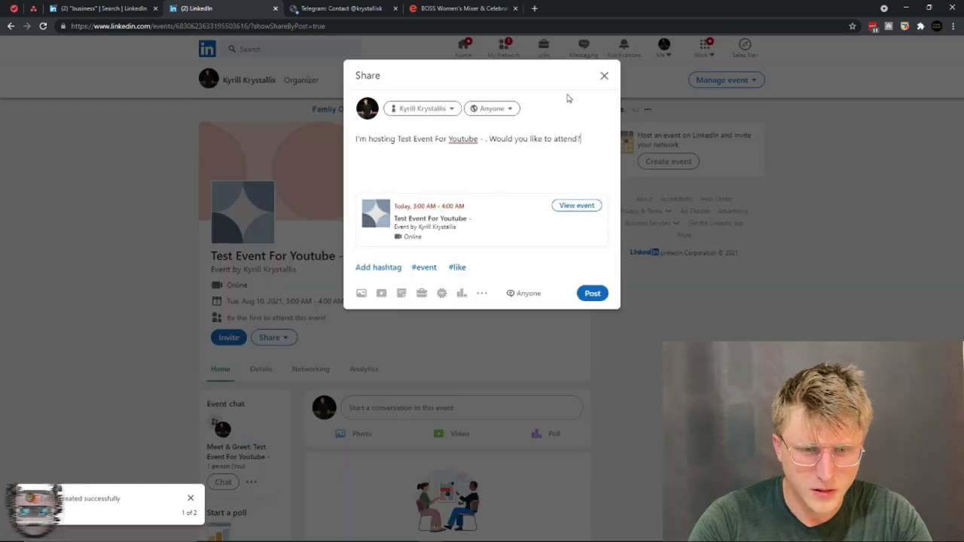
- Discard the suggested share post and go back to the "Growth Hacking, Lead Generation & Marketing - Join Our Telegram Group" event page
click(604, 75)
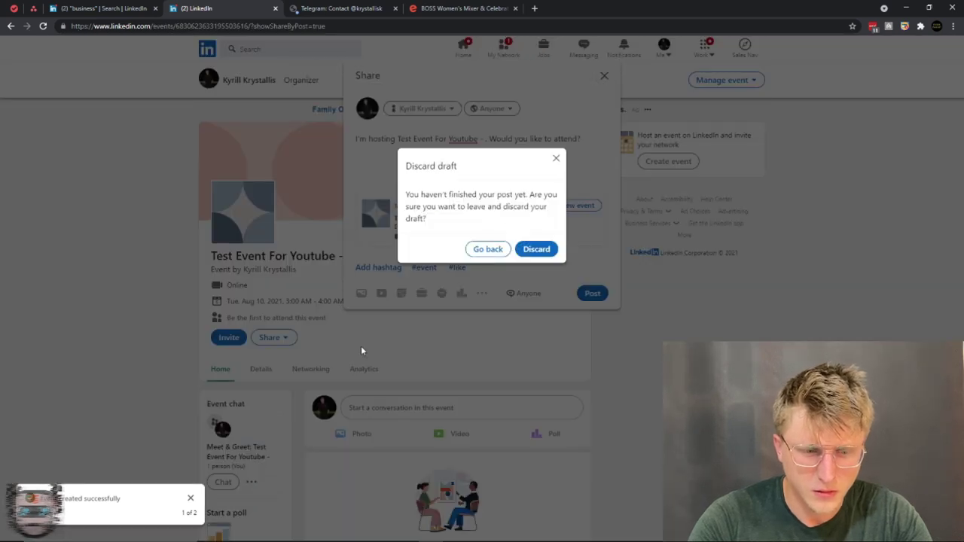
click(531, 251)
scroll(400, 282, down, 3)
key(alt+Left)
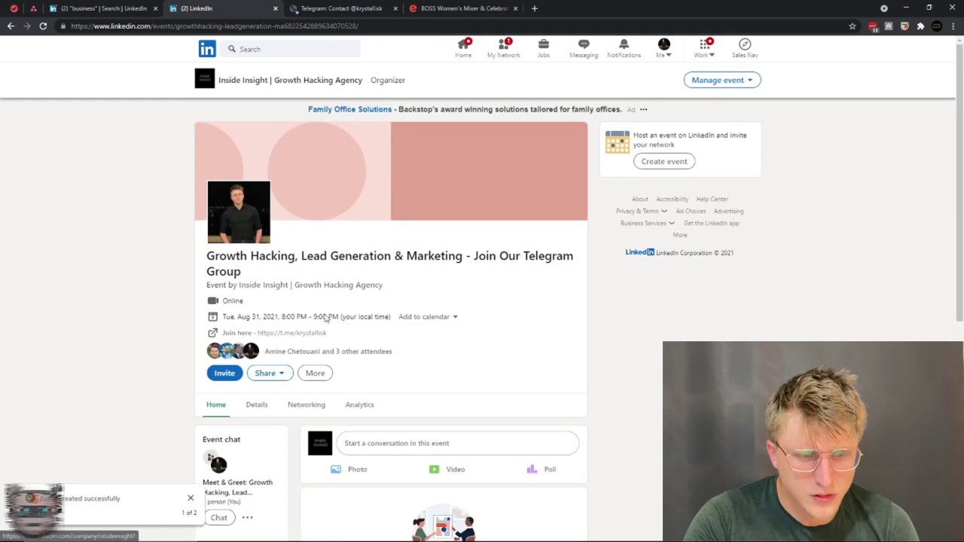
- Look through the event's details and speakers, and download its attendee registrations
scroll(309, 347, down, 3)
click(252, 204)
click(316, 175)
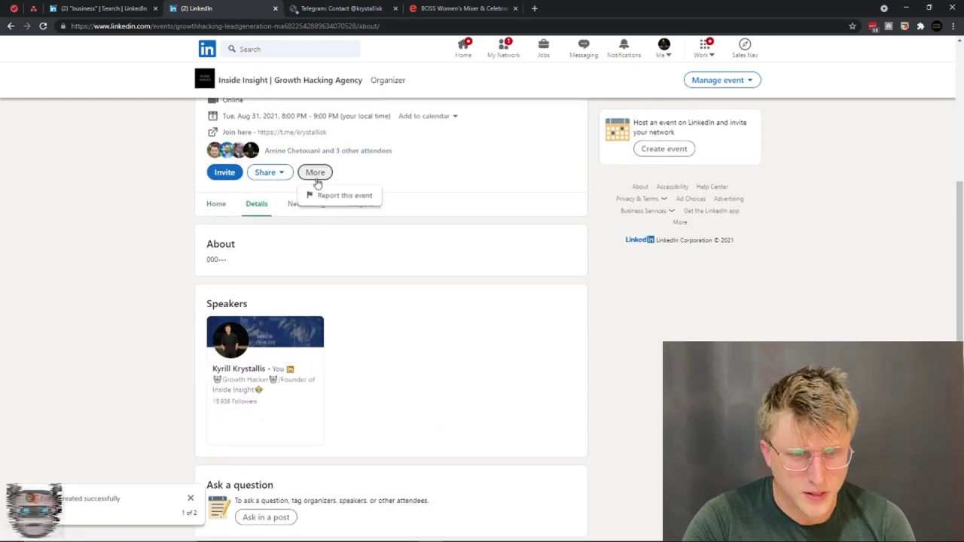
click(404, 185)
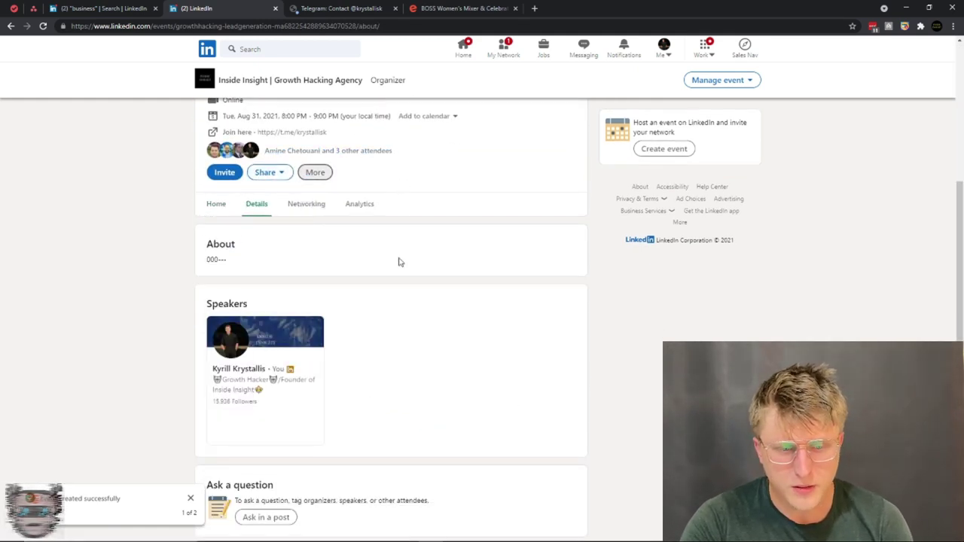
scroll(312, 279, down, 1)
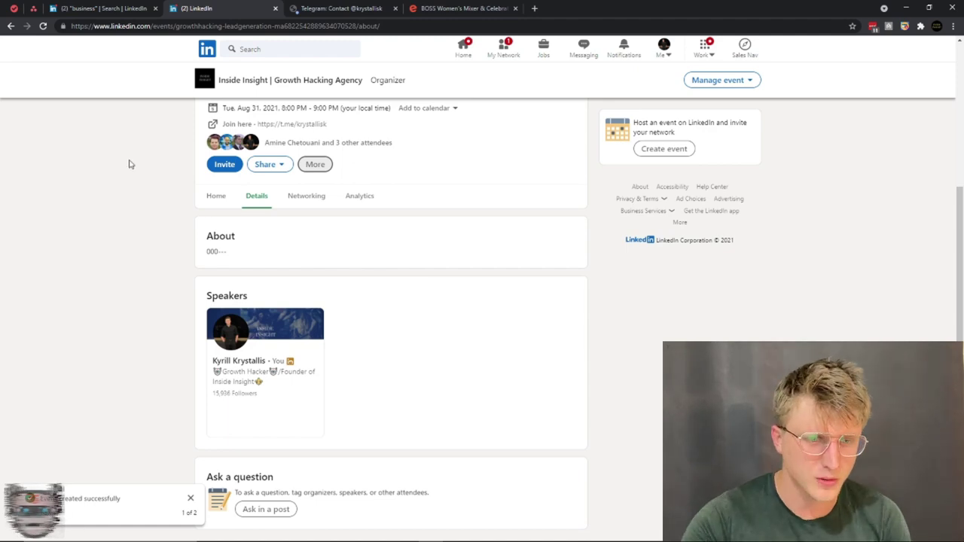
scroll(166, 165, up, 3)
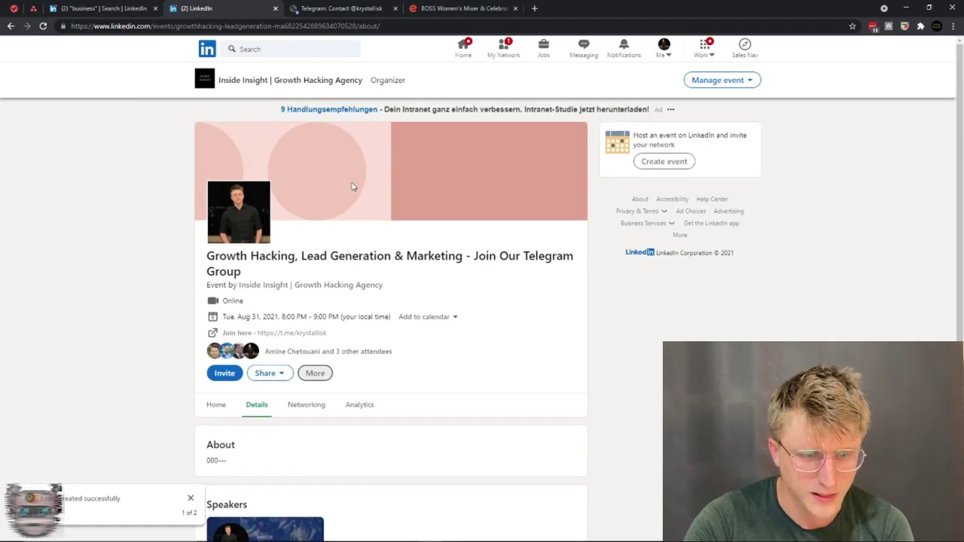
click(217, 411)
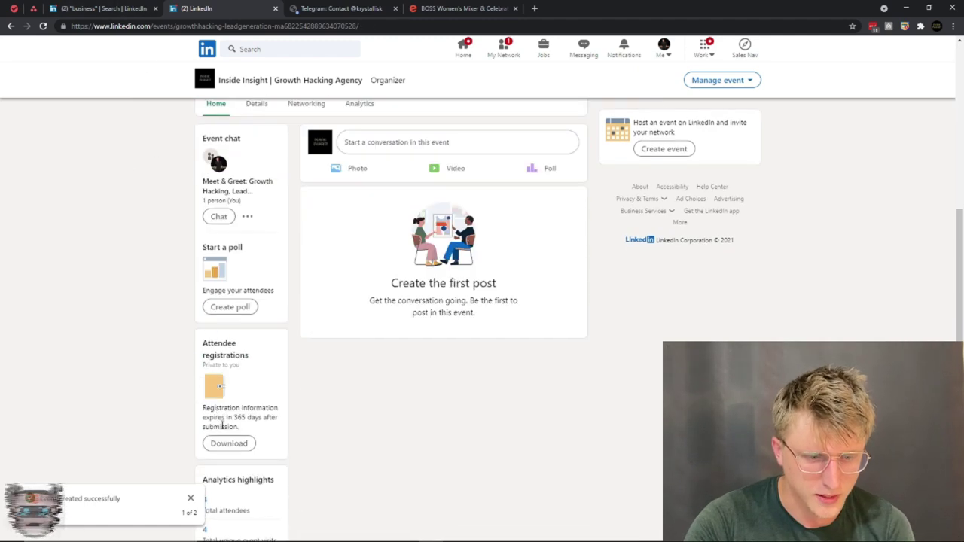
click(230, 444)
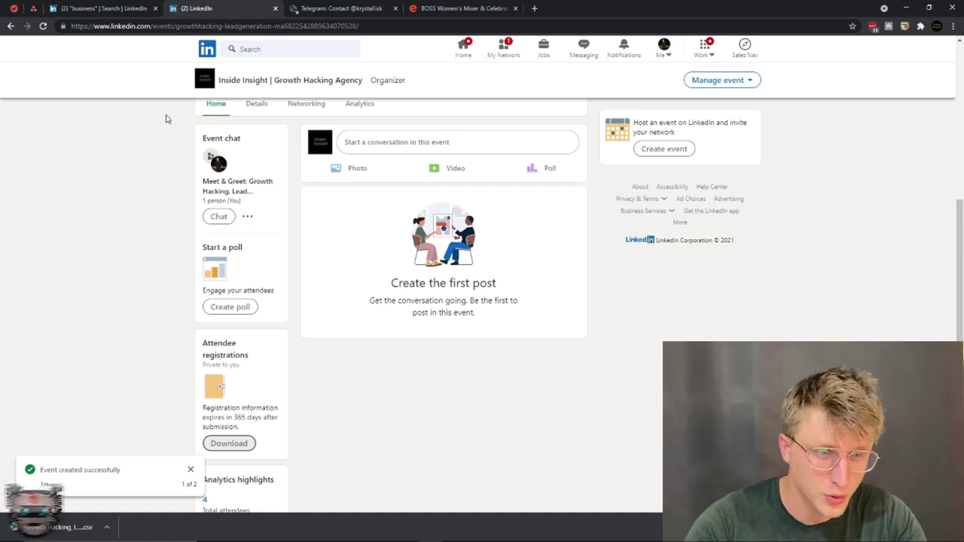
- Go through the home feed to the network page and open more options for adding personal contacts
click(216, 48)
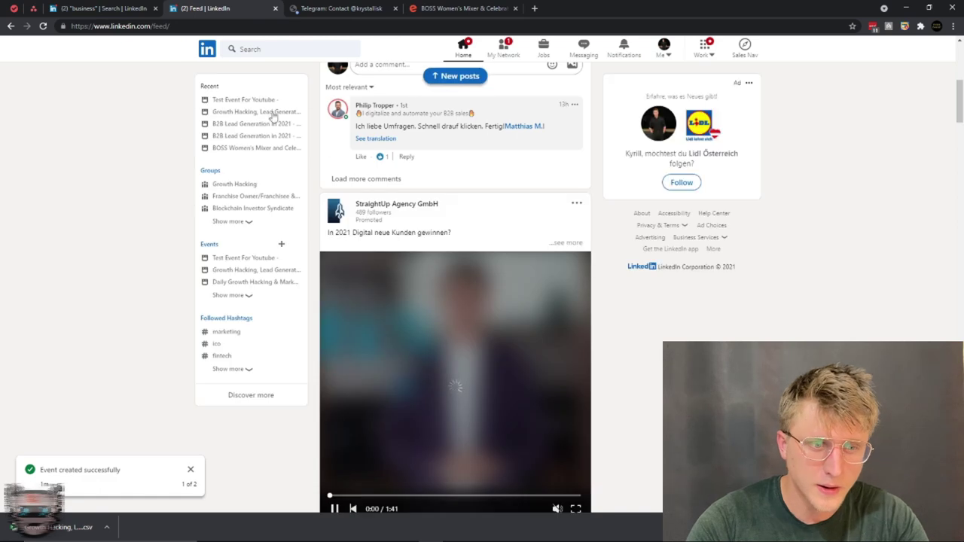
scroll(251, 274, up, 6)
scroll(236, 347, down, 7)
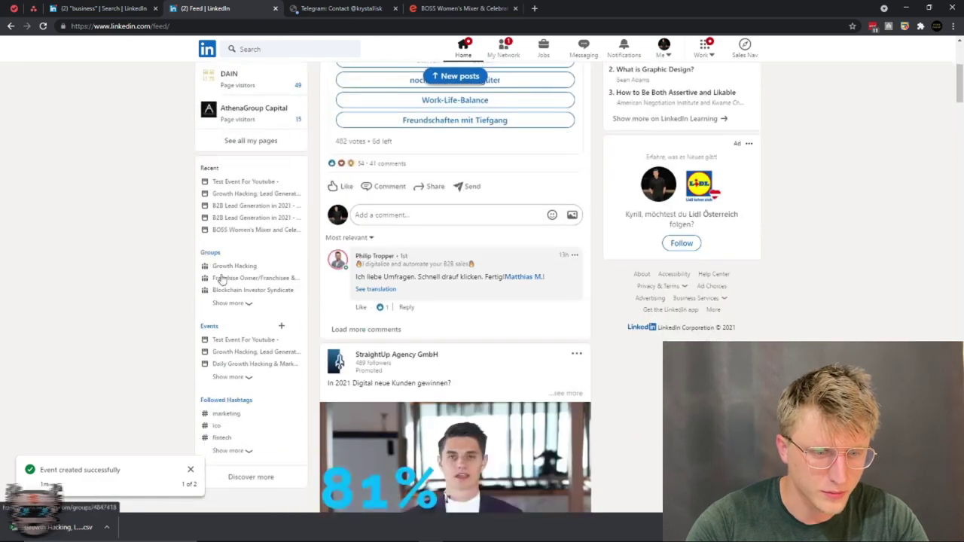
scroll(237, 347, up, 5)
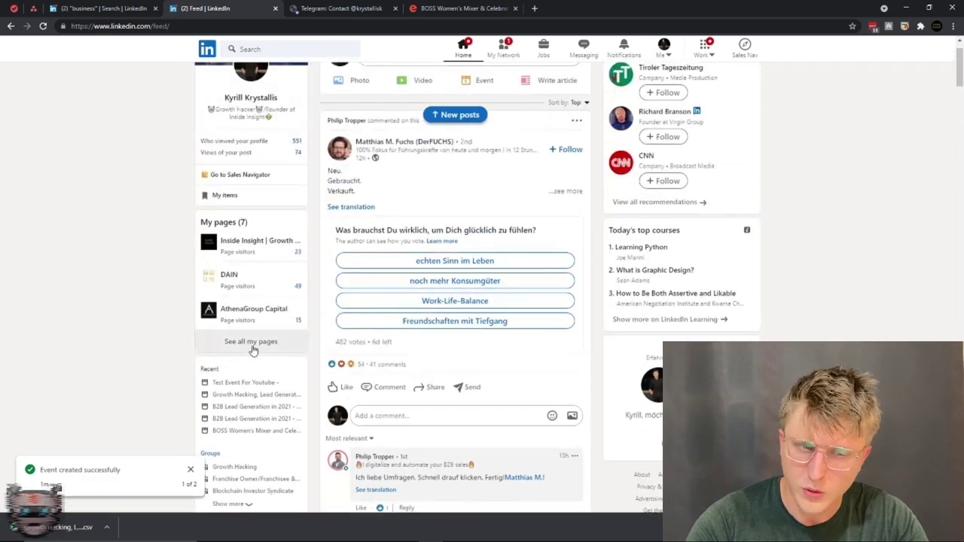
click(503, 49)
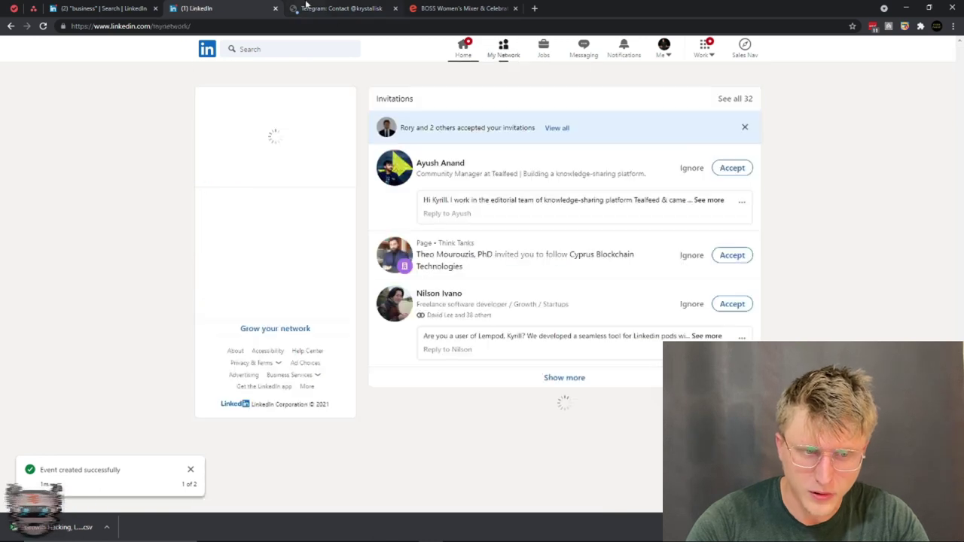
scroll(279, 318, down, 2)
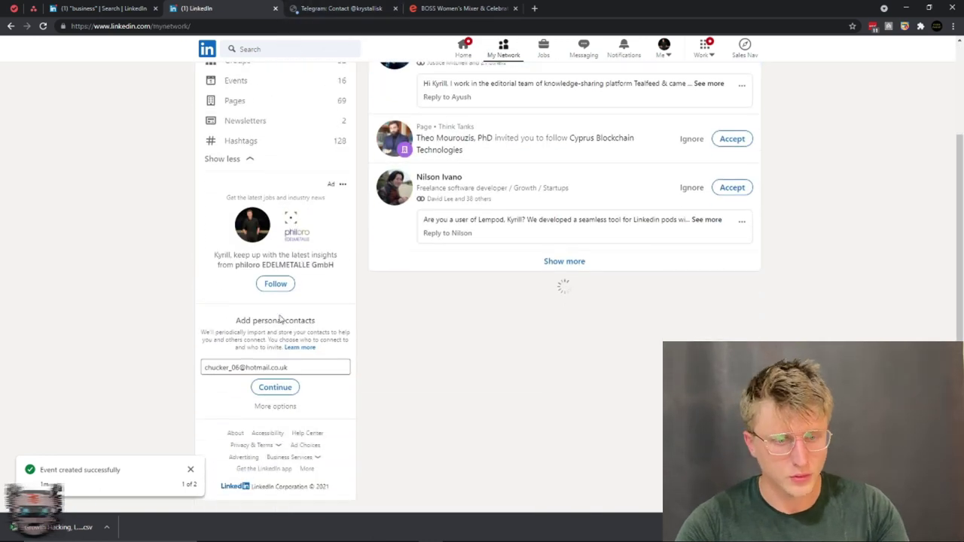
scroll(264, 302, down, 5)
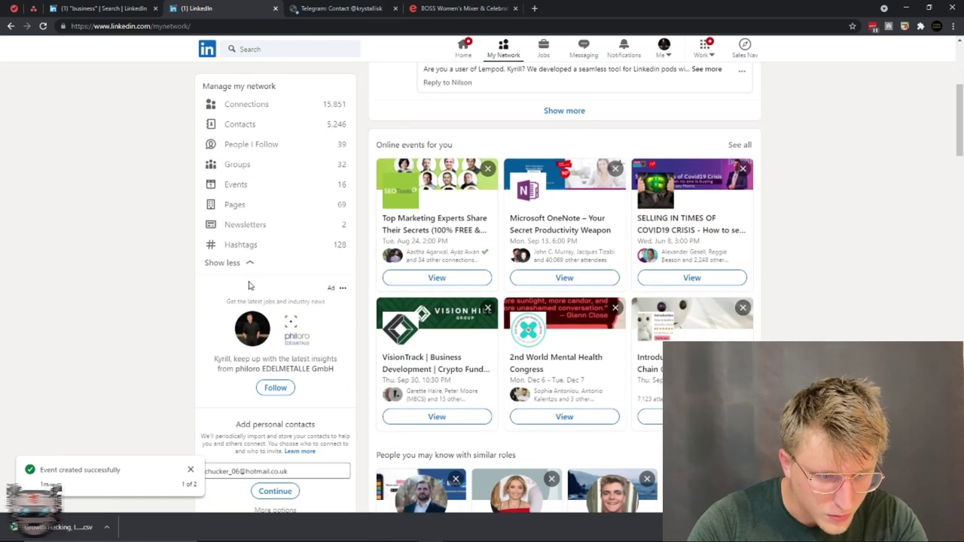
scroll(308, 493, down, 10)
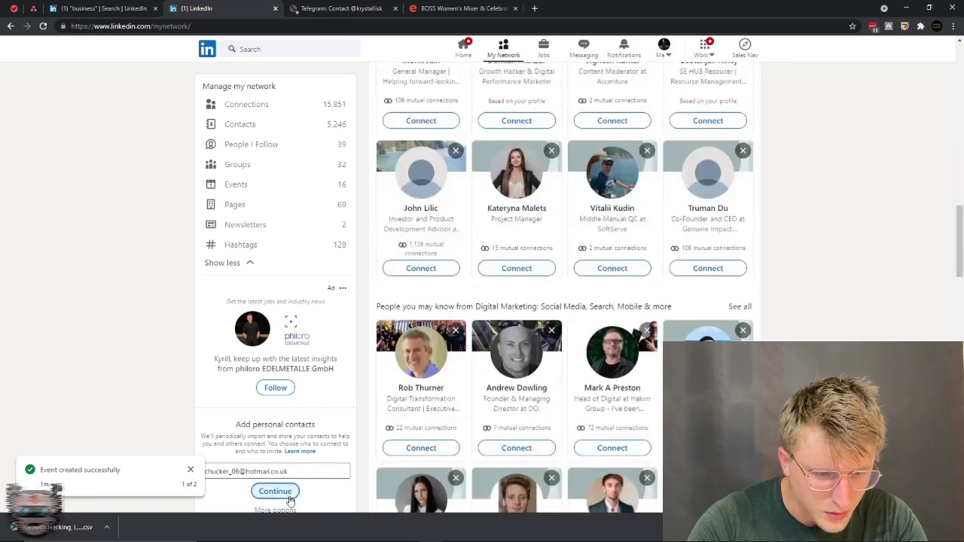
click(287, 511)
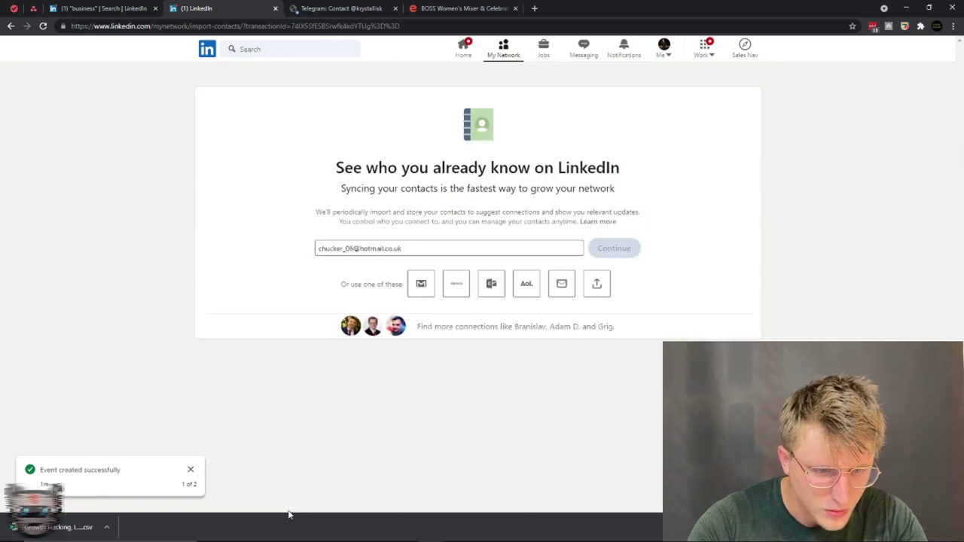
- Choose the contacts file upload and view the available files in the Downloads folder without selecting one
click(597, 285)
click(452, 254)
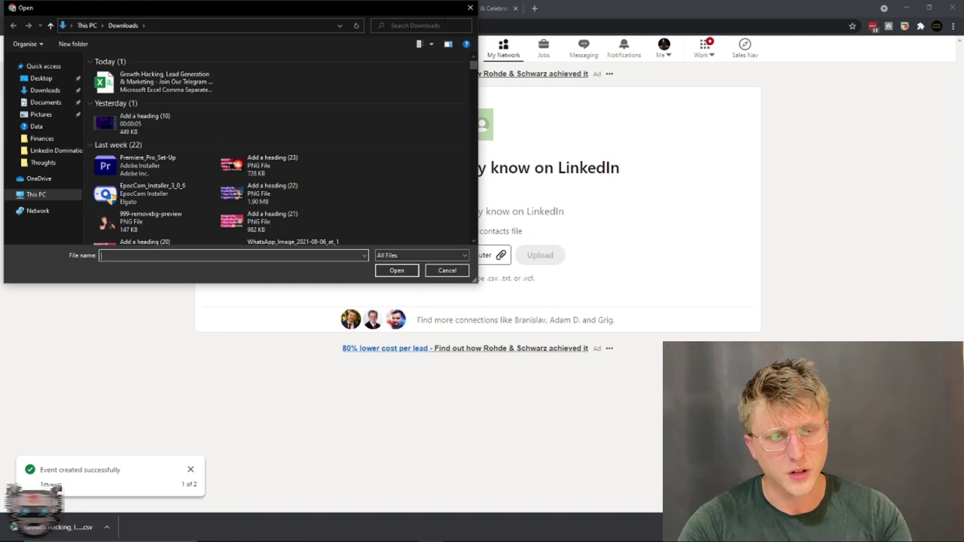
click(471, 7)
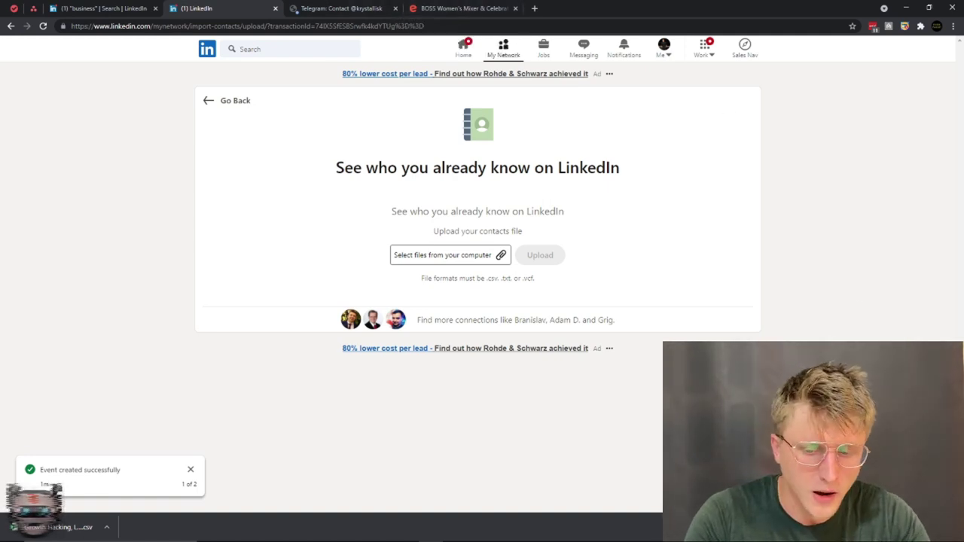
- Return to the home feed and open the "Test Event For Youtube" event page
click(465, 48)
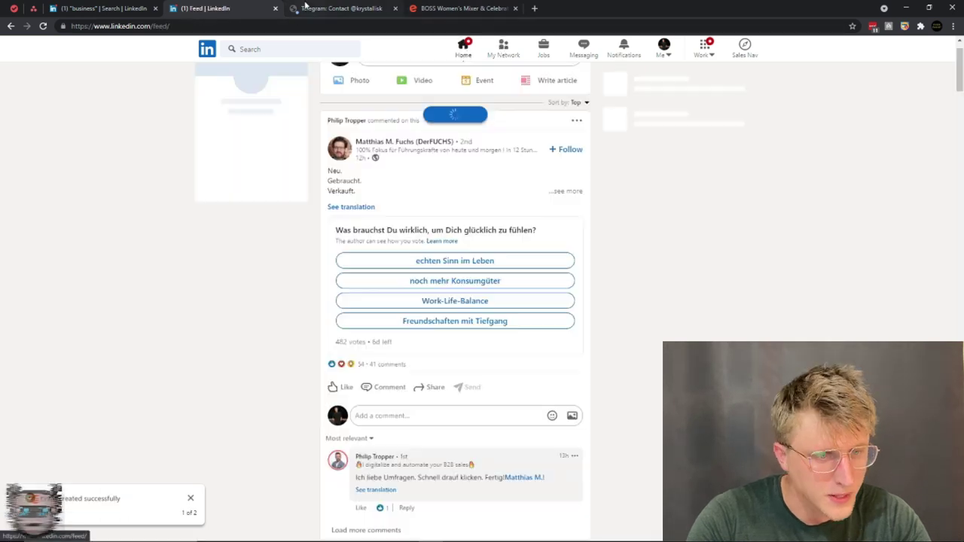
click(260, 384)
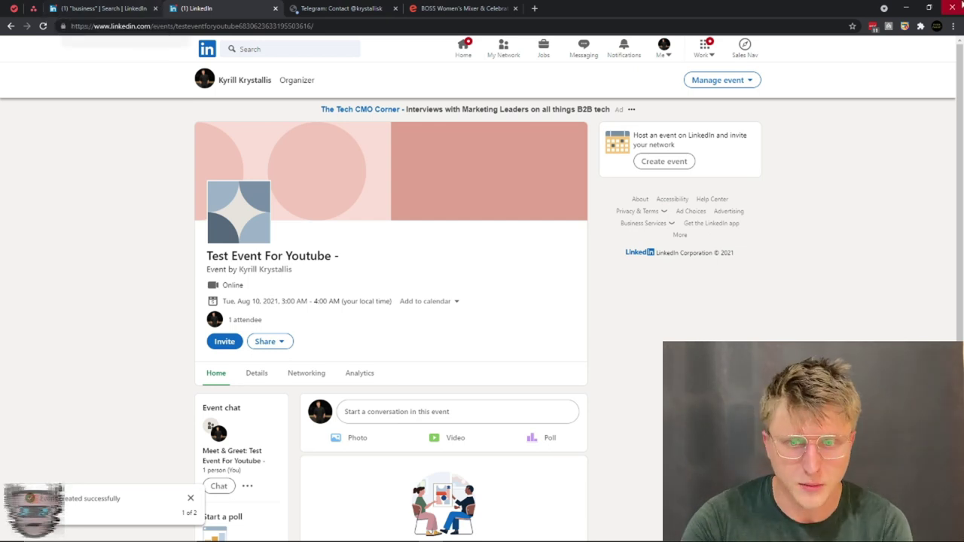
- Switch to LinkedIn Campaign Manager and open the Inside Insight ad account
click(703, 48)
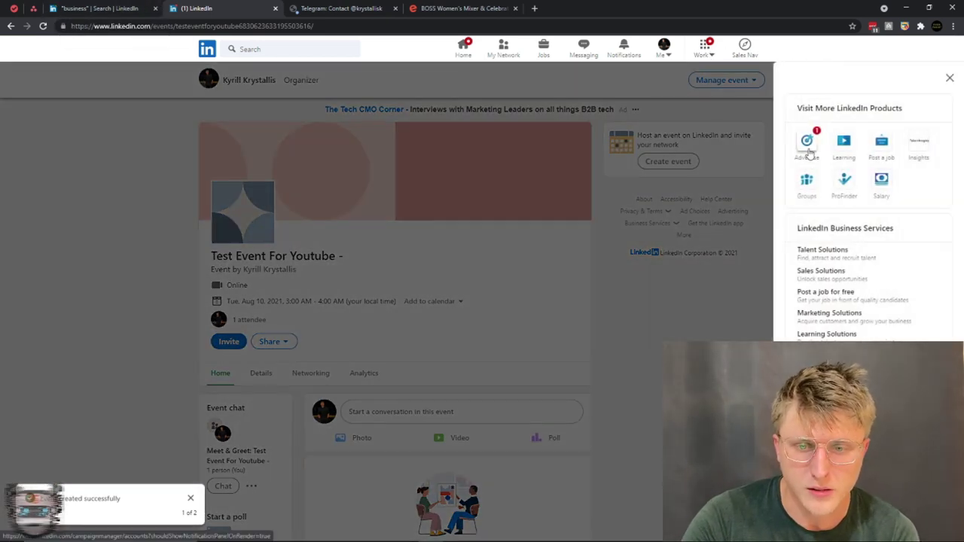
click(807, 144)
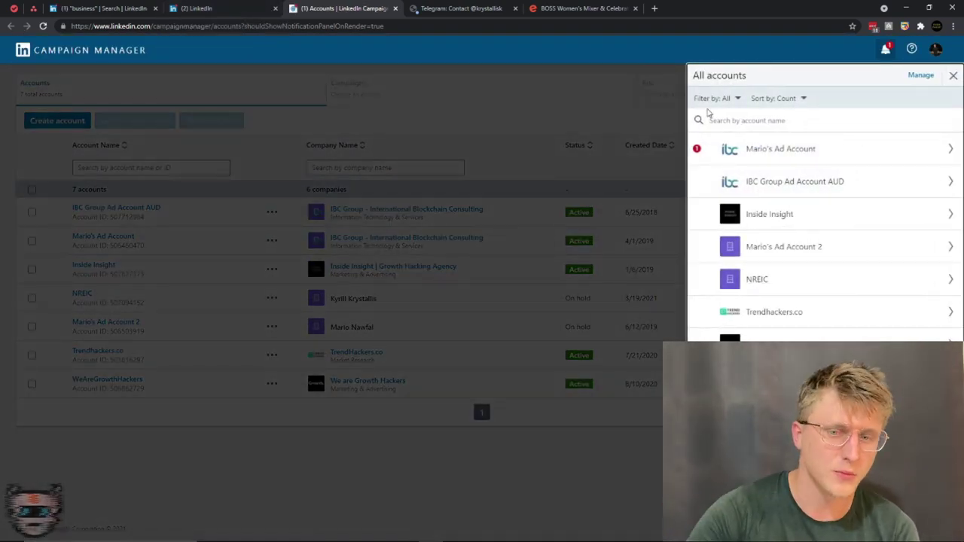
click(783, 219)
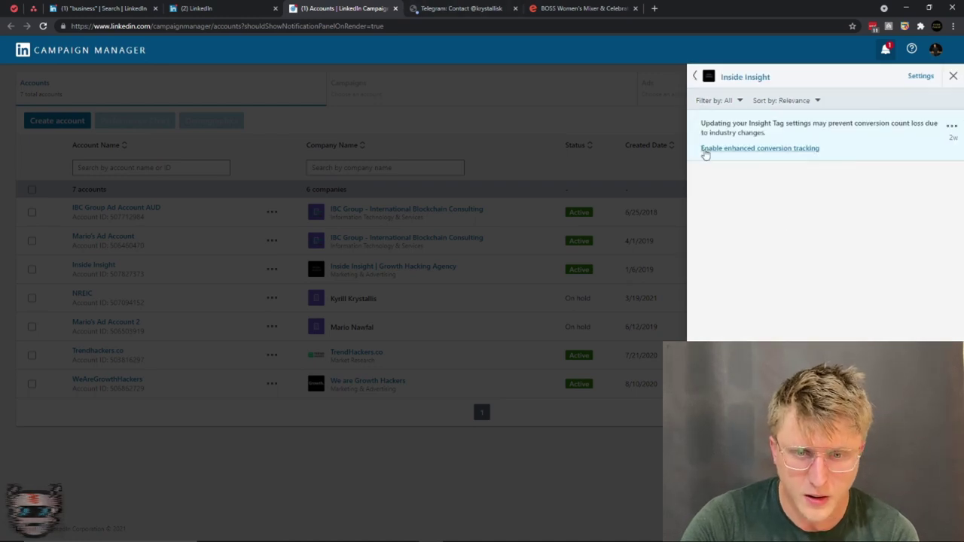
click(431, 164)
click(99, 265)
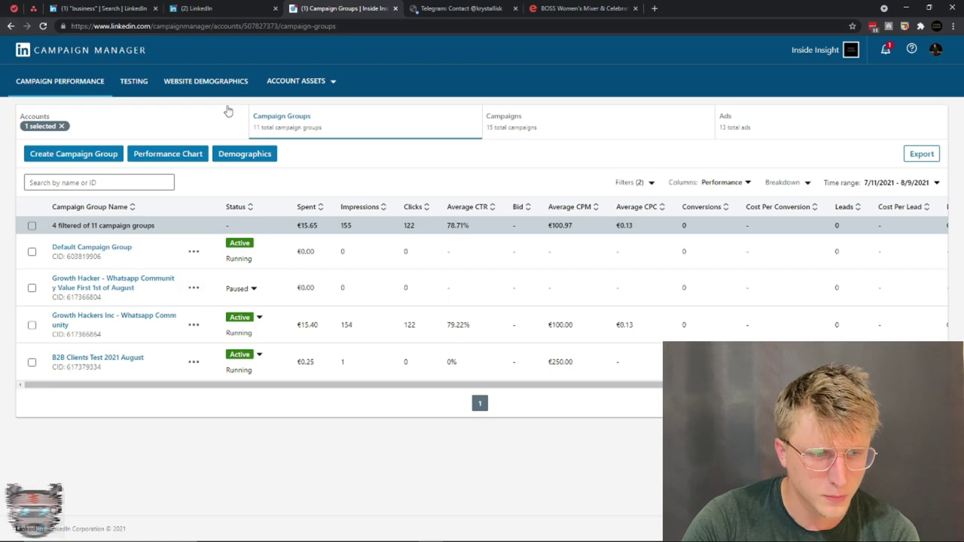
- Look through the ads of the Inside Insight account with their statuses and performance figures
click(763, 137)
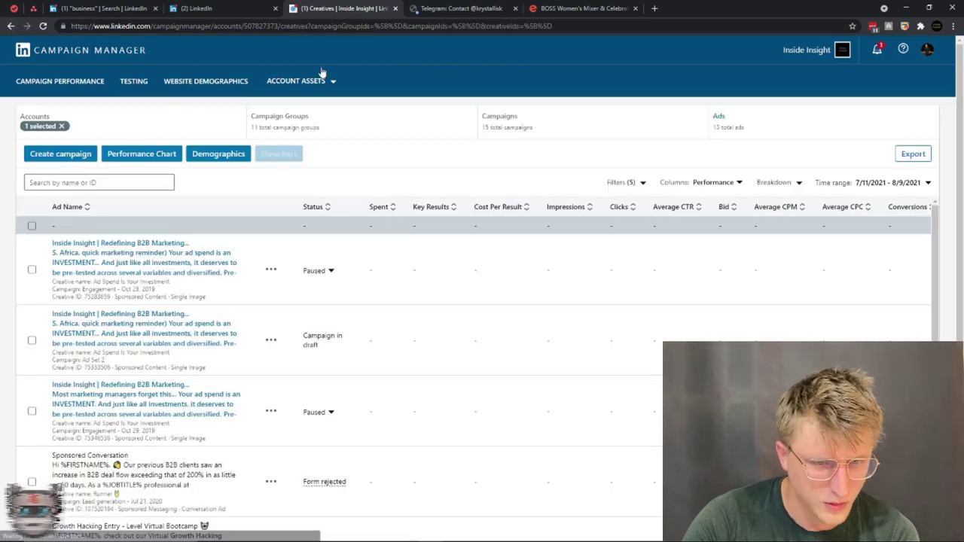
scroll(354, 326, down, 4)
scroll(354, 325, down, 5)
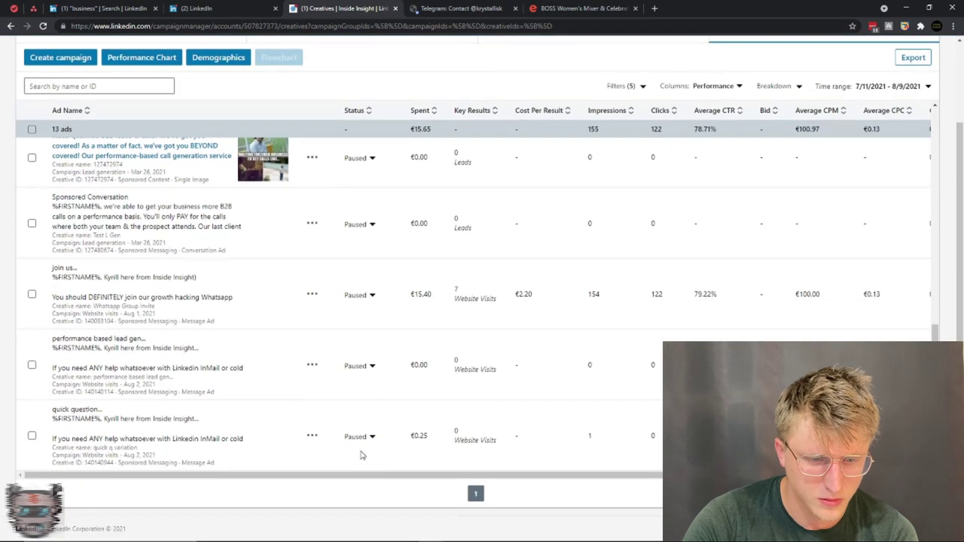
scroll(359, 452, up, 10)
scroll(53, 161, up, 2)
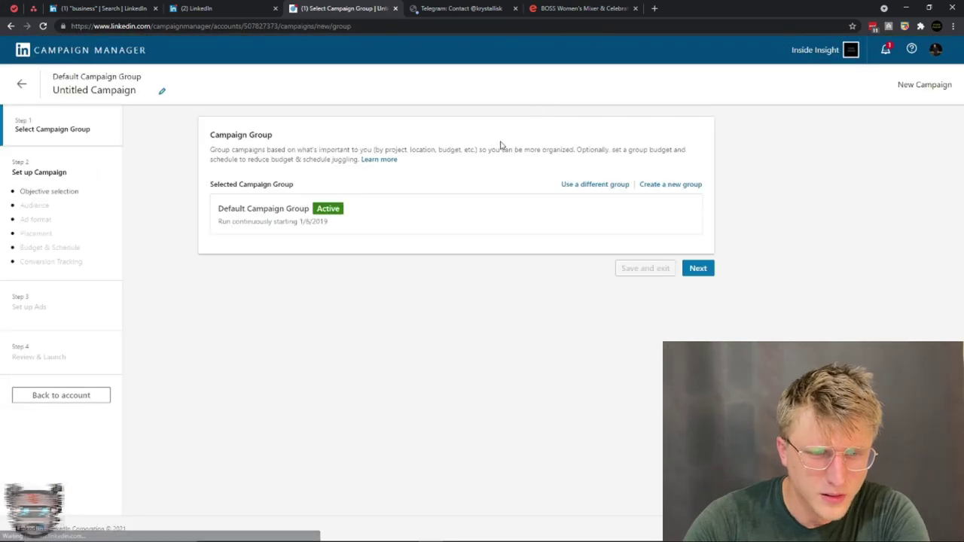
- Set up a campaign in the Default Campaign Group with the Website visits objective and the Event ad format
click(698, 269)
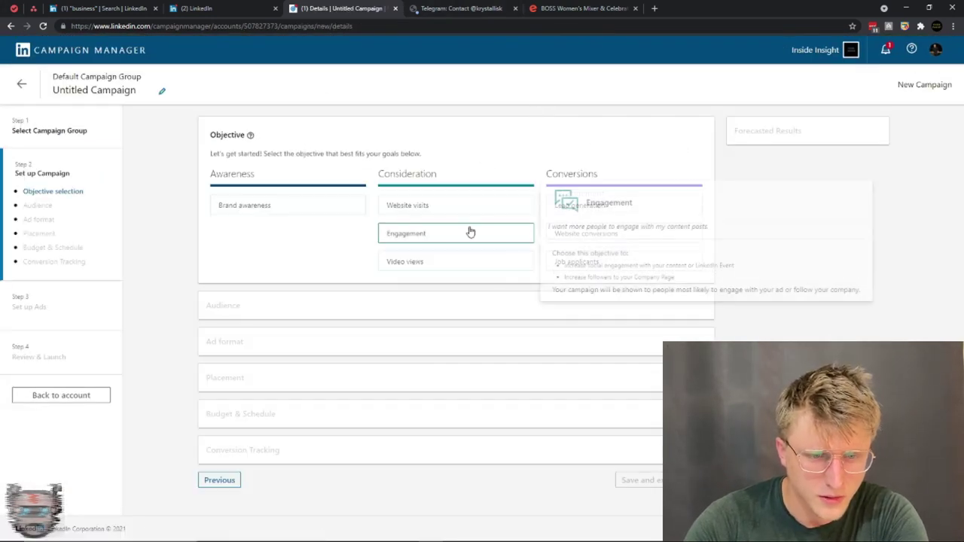
click(436, 209)
scroll(434, 216, down, 6)
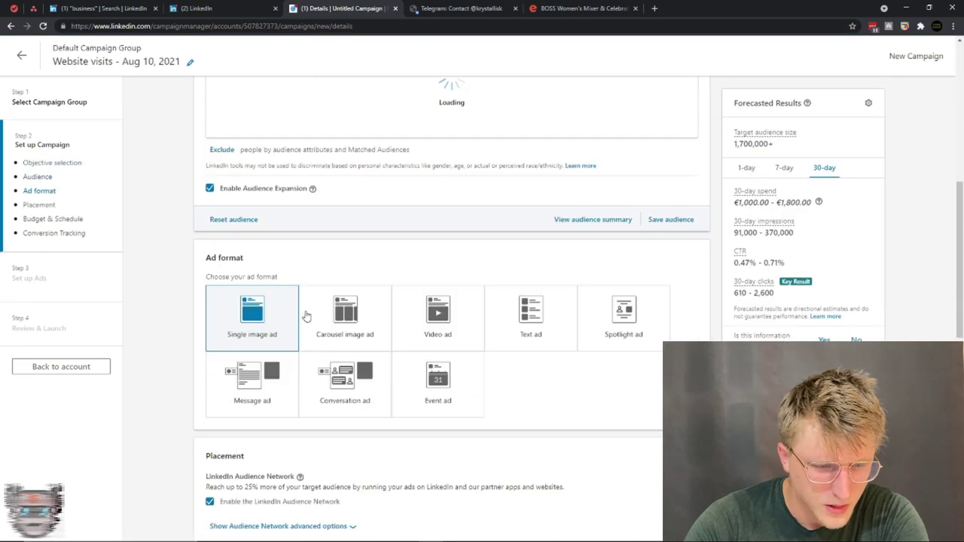
click(449, 362)
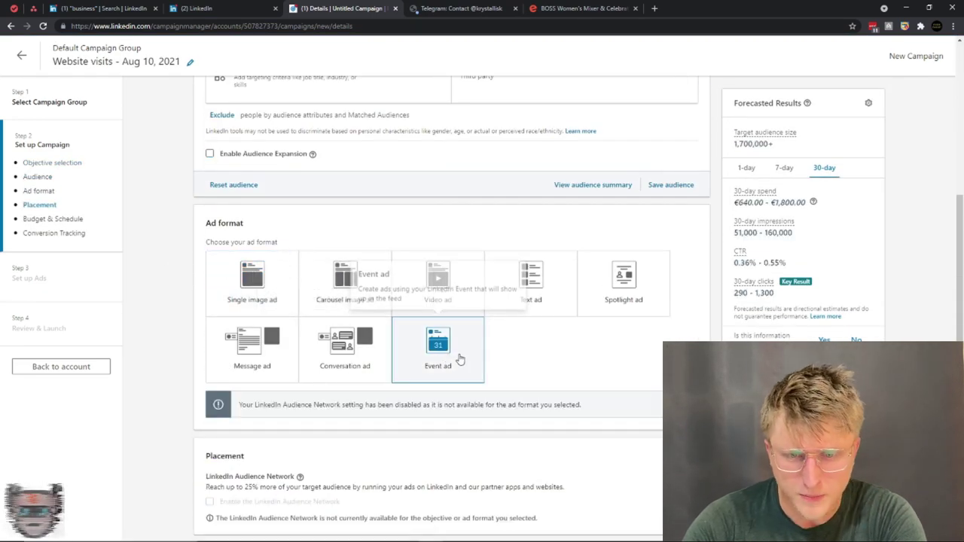
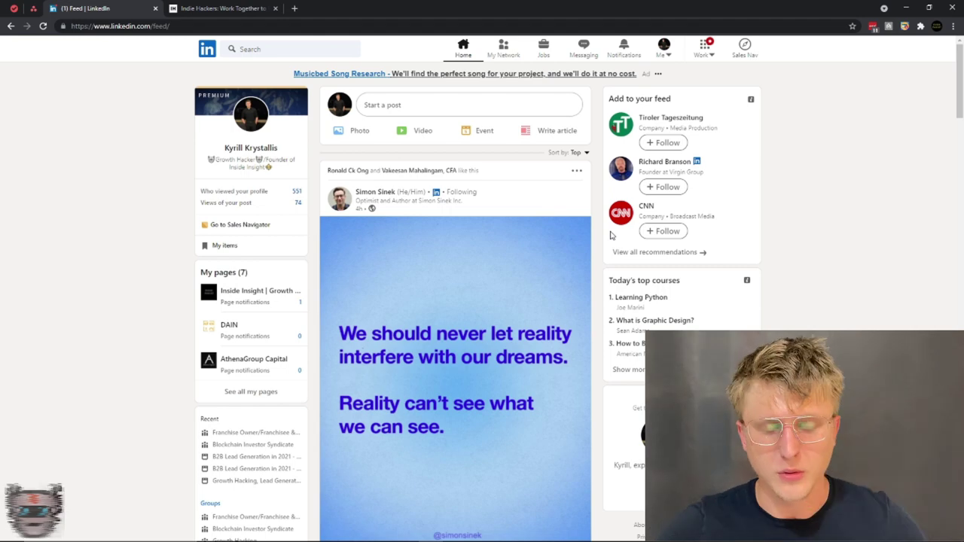
- Browse the LinkedIn home feed and examine the members' posts, polls and promoted content
scroll(381, 207, down, 5)
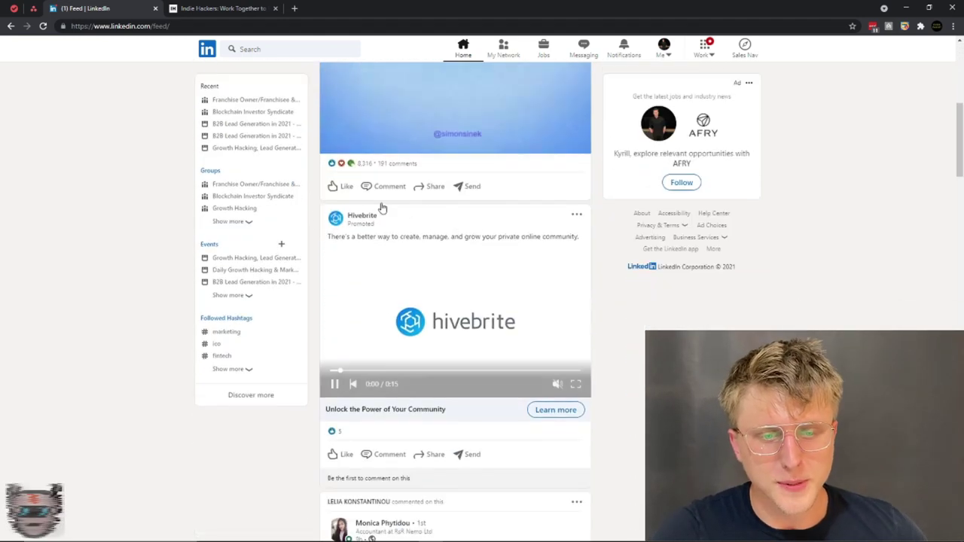
scroll(382, 208, down, 6)
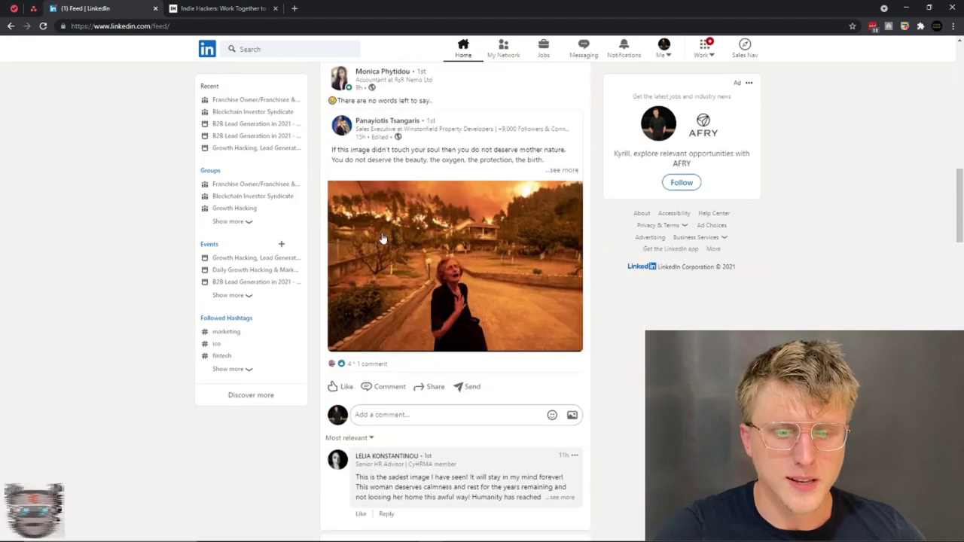
scroll(391, 306, down, 4)
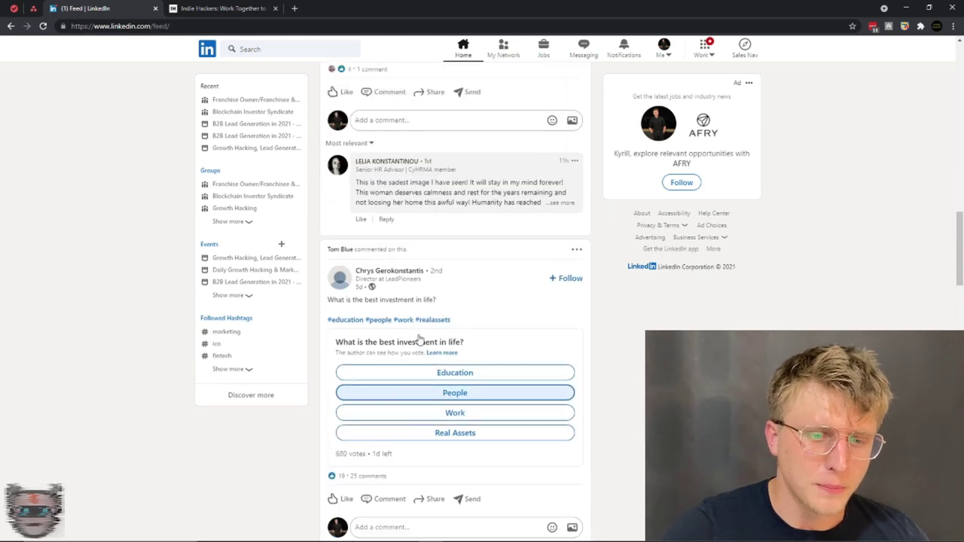
scroll(419, 340, up, 1)
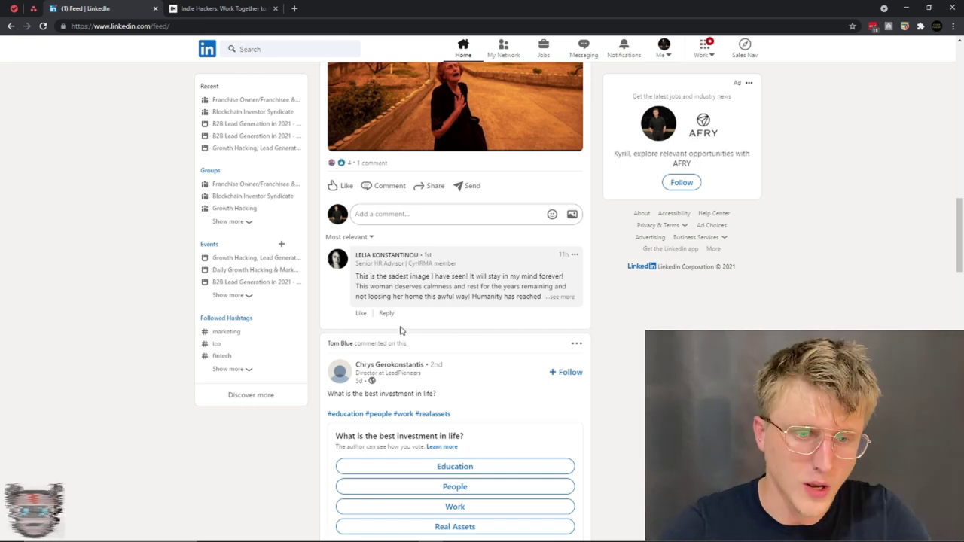
scroll(399, 329, up, 6)
scroll(536, 265, up, 3)
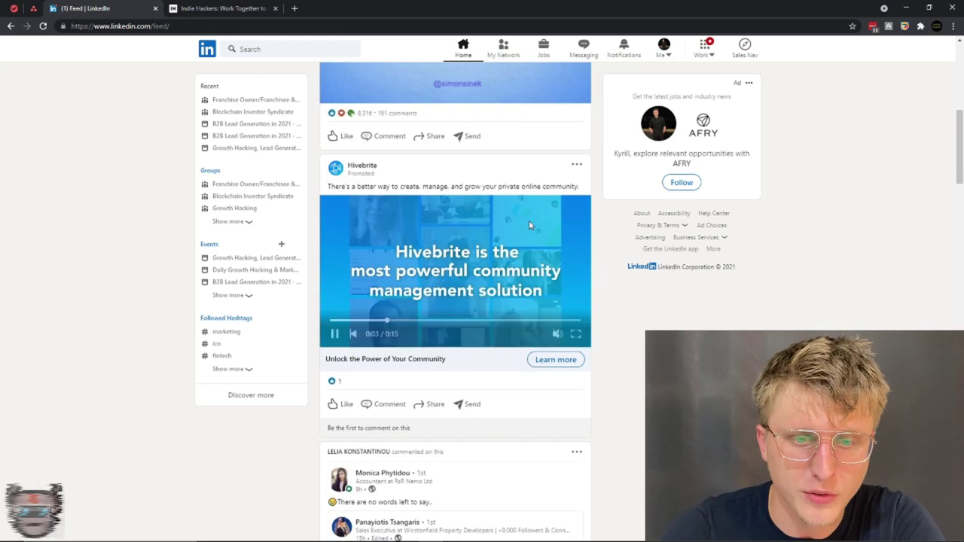
scroll(529, 219, down, 3)
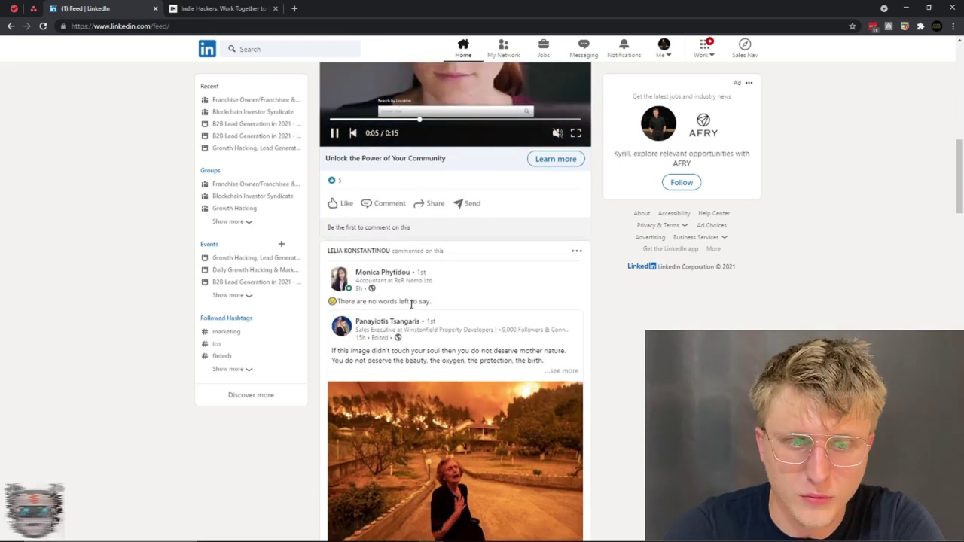
scroll(304, 298, down, 3)
scroll(311, 306, down, 3)
scroll(376, 309, down, 15)
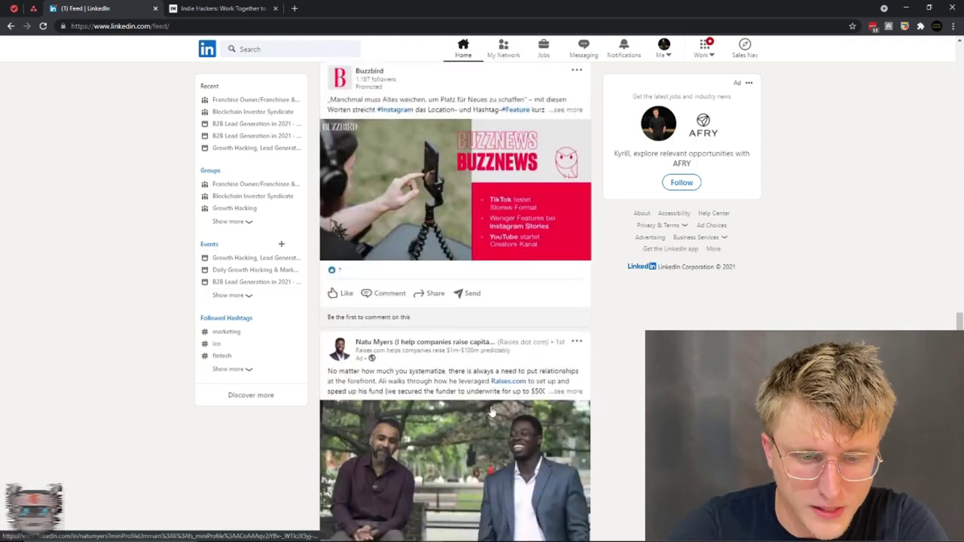
scroll(334, 216, down, 3)
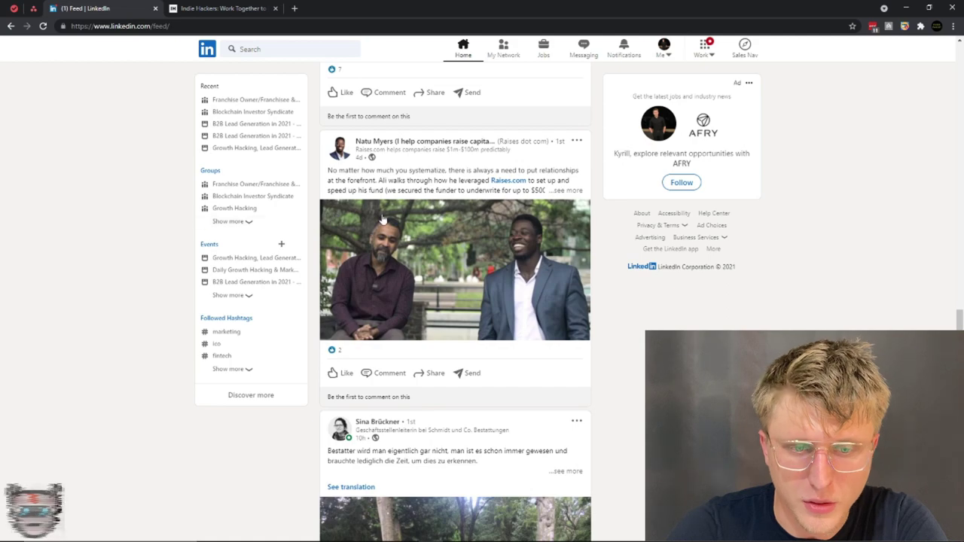
scroll(459, 166, down, 7)
scroll(467, 183, down, 3)
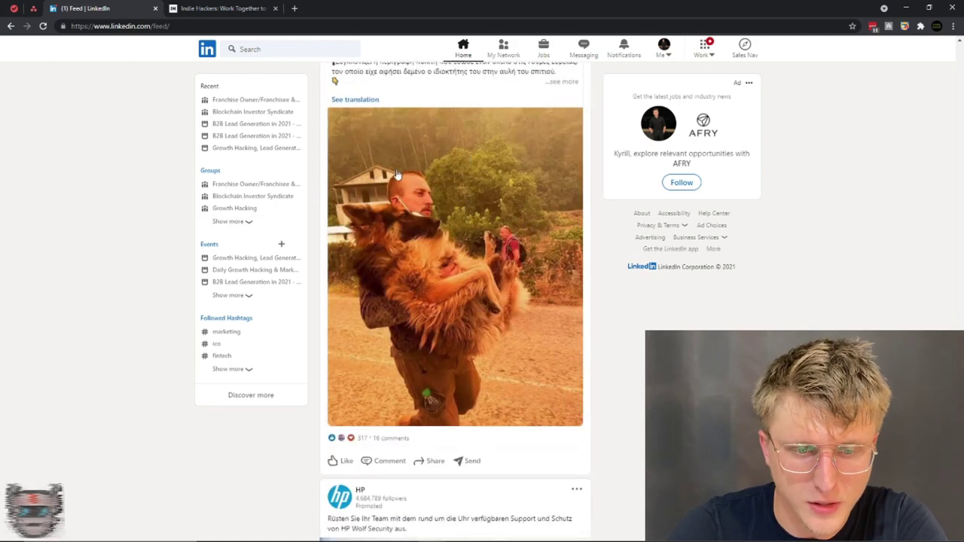
scroll(491, 238, down, 7)
scroll(490, 249, down, 7)
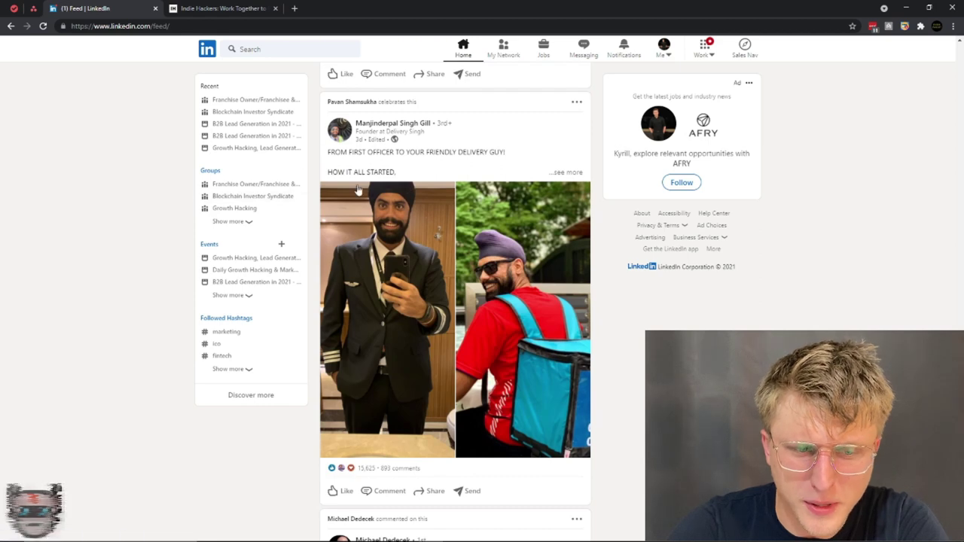
- Open the "Blockchain Investor Syndicate" group from the home feed
scroll(358, 189, up, 1)
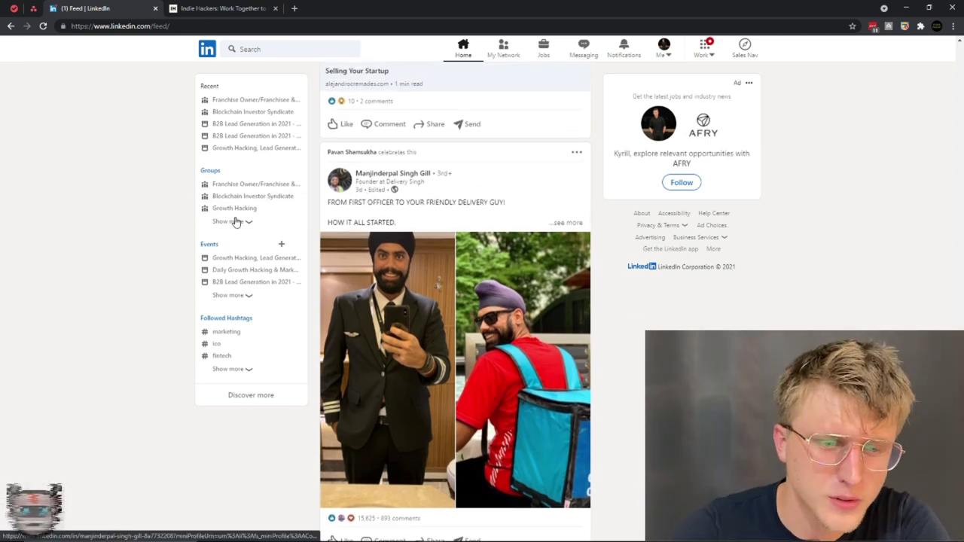
click(249, 196)
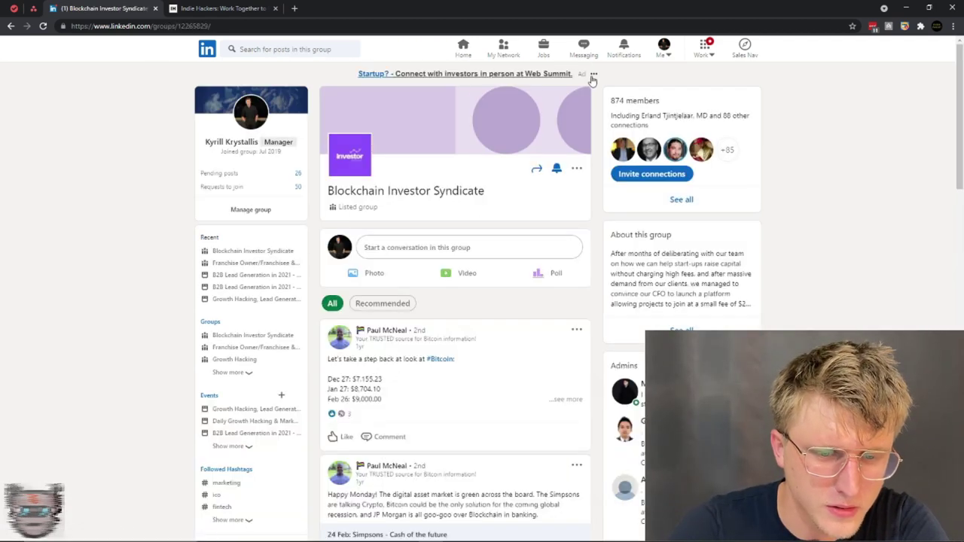
- Look through the posts, admins and promoted content of the "Blockchain Investor Syndicate" group
scroll(497, 251, down, 3)
scroll(397, 247, up, 3)
scroll(396, 247, up, 1)
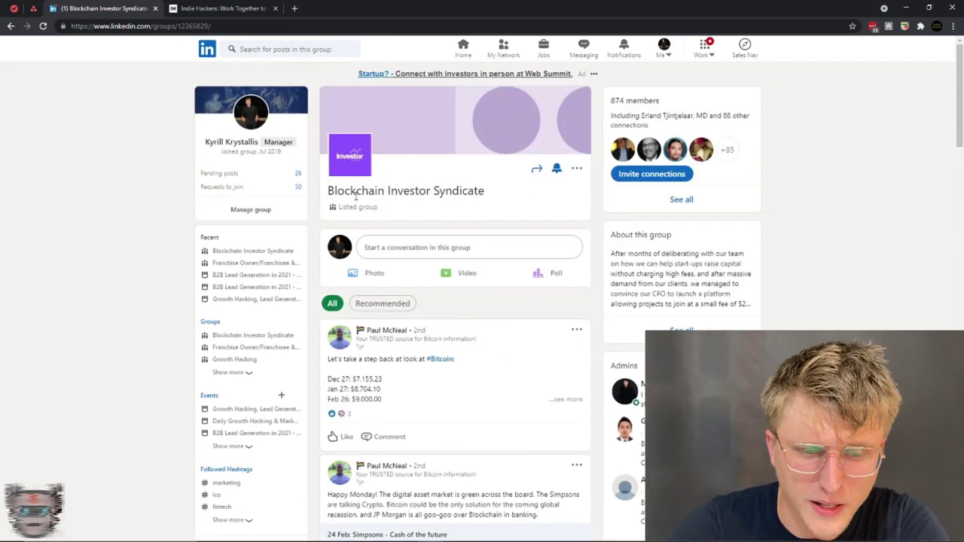
scroll(459, 231, down, 3)
scroll(430, 194, down, 2)
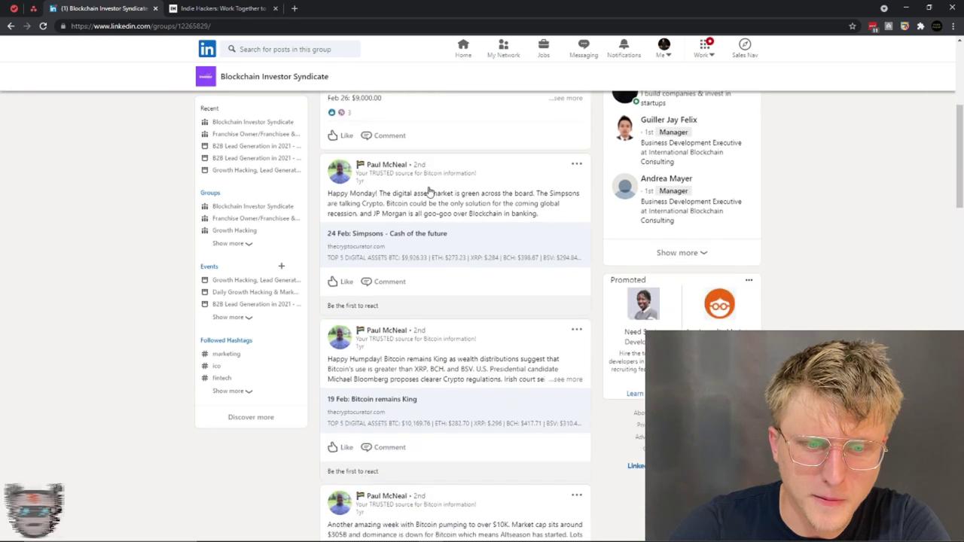
scroll(426, 189, down, 3)
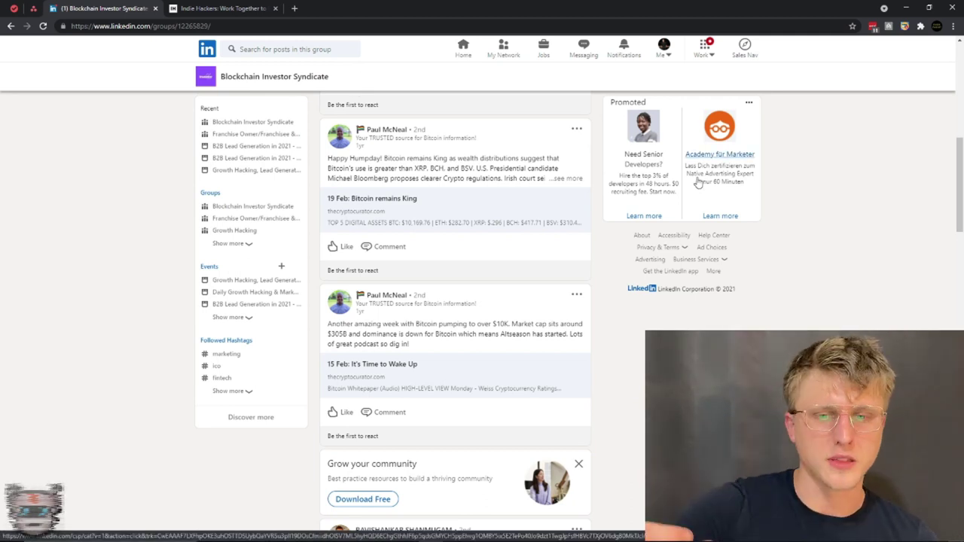
scroll(565, 120, up, 5)
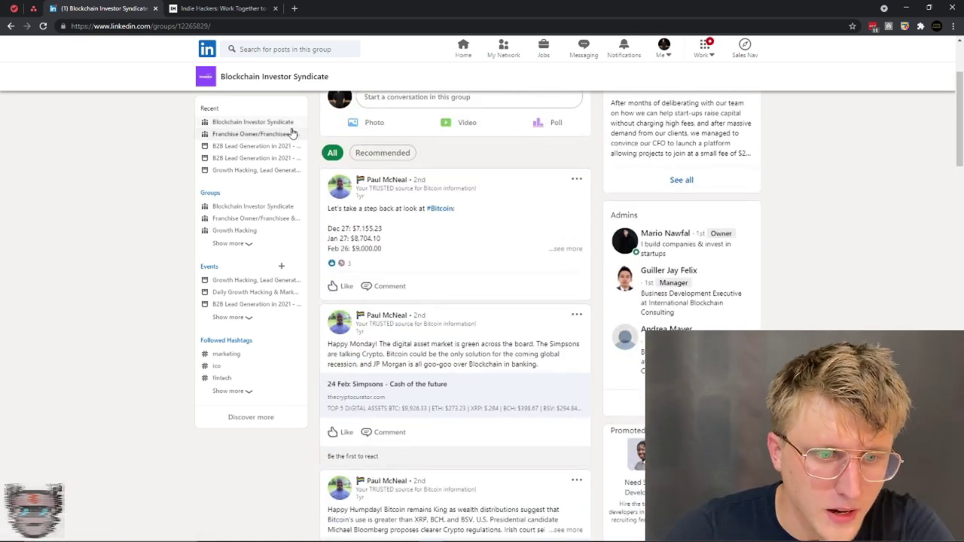
- Open the "Franchise Owner/Franchisee & Entrepreneurs" group and look over its page and its post search options
click(291, 133)
scroll(412, 85, up, 2)
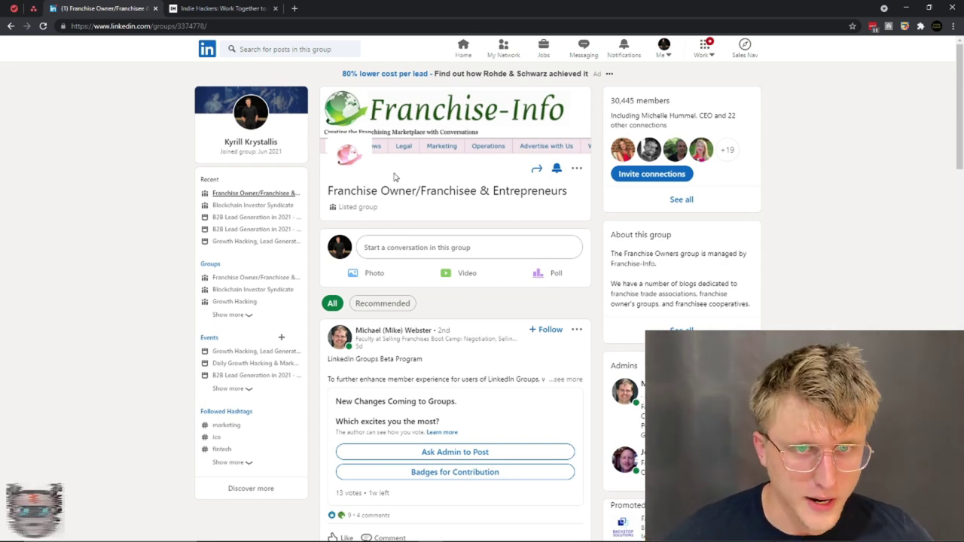
click(290, 47)
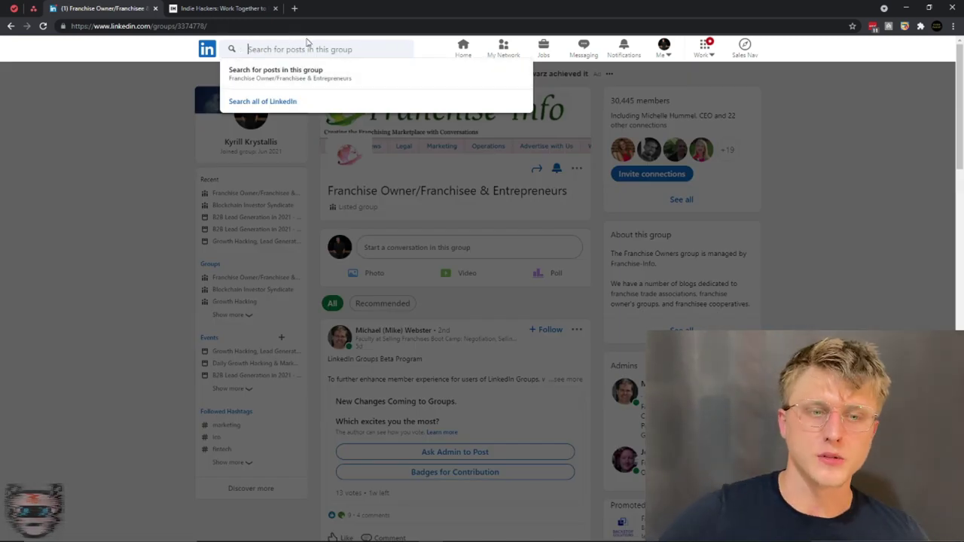
click(71, 174)
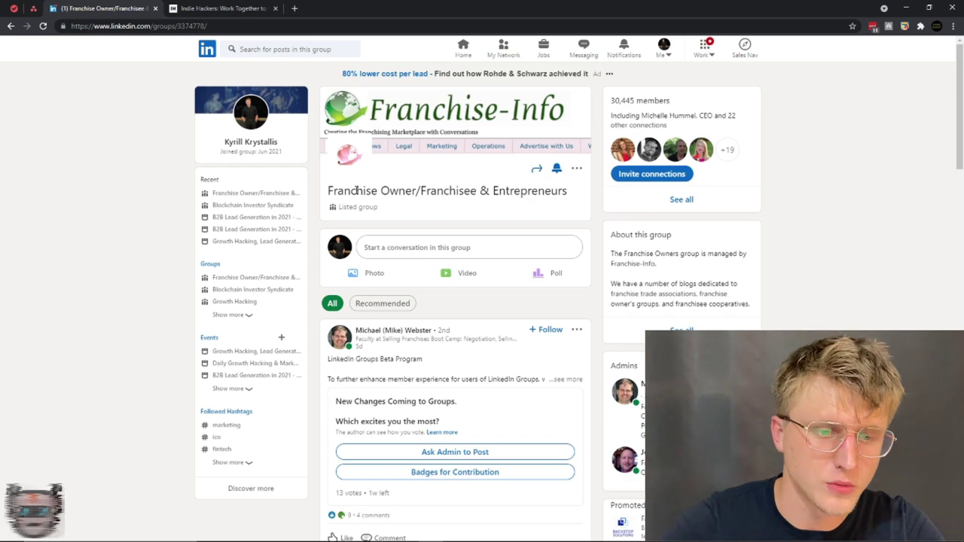
scroll(367, 379, down, 2)
scroll(368, 379, up, 2)
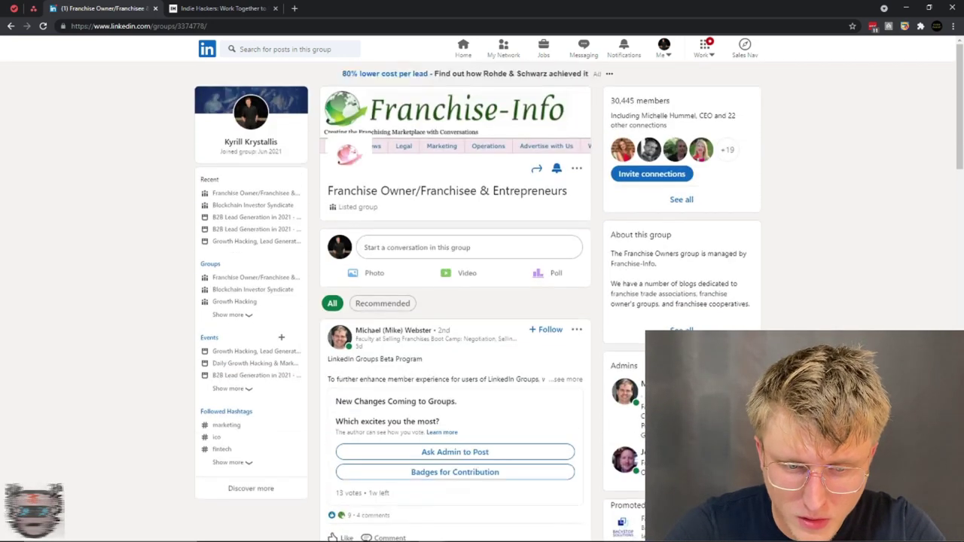
- Open the full member list of the franchise group and start a message to the first listed member
click(681, 200)
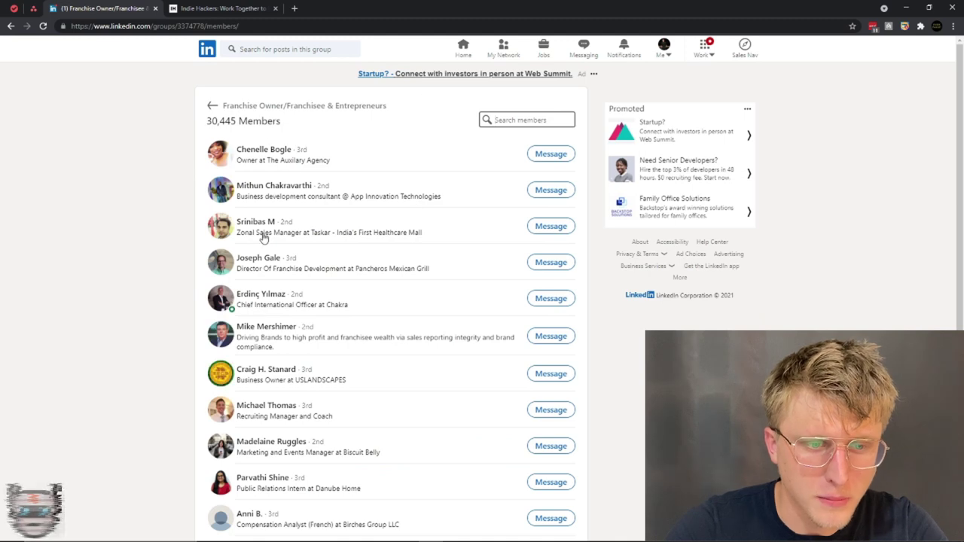
scroll(262, 247, down, 2)
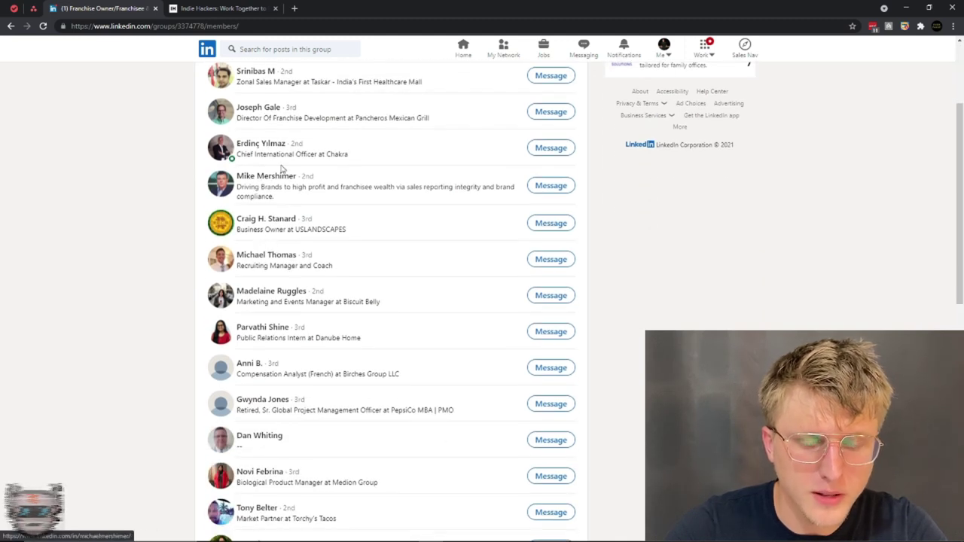
scroll(276, 248, up, 2)
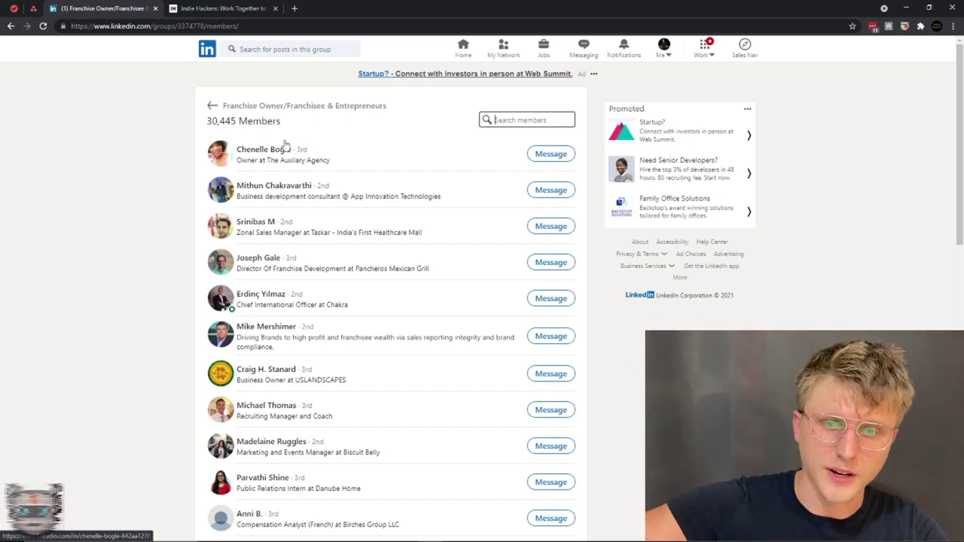
click(539, 153)
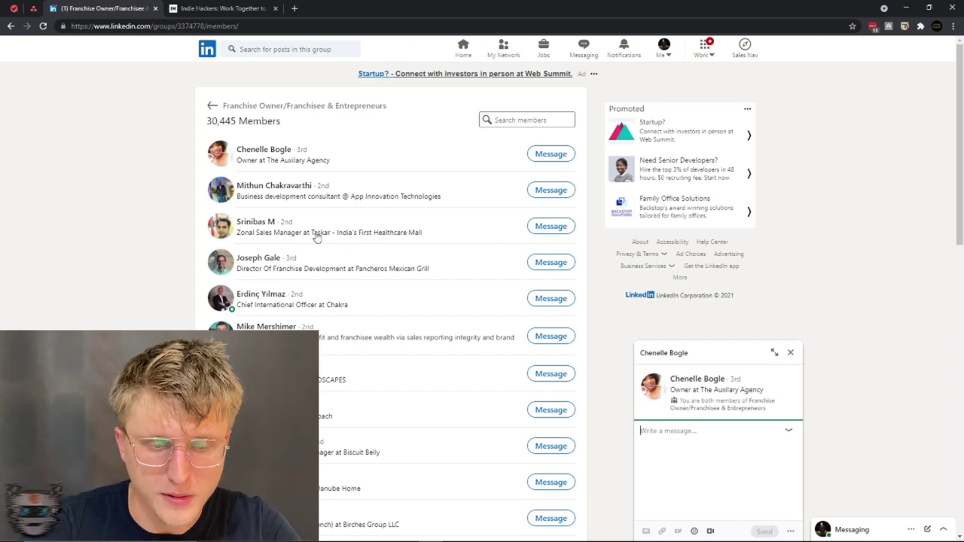
- Open the LinkedIn Messaging inbox and check its conversation filters
click(584, 47)
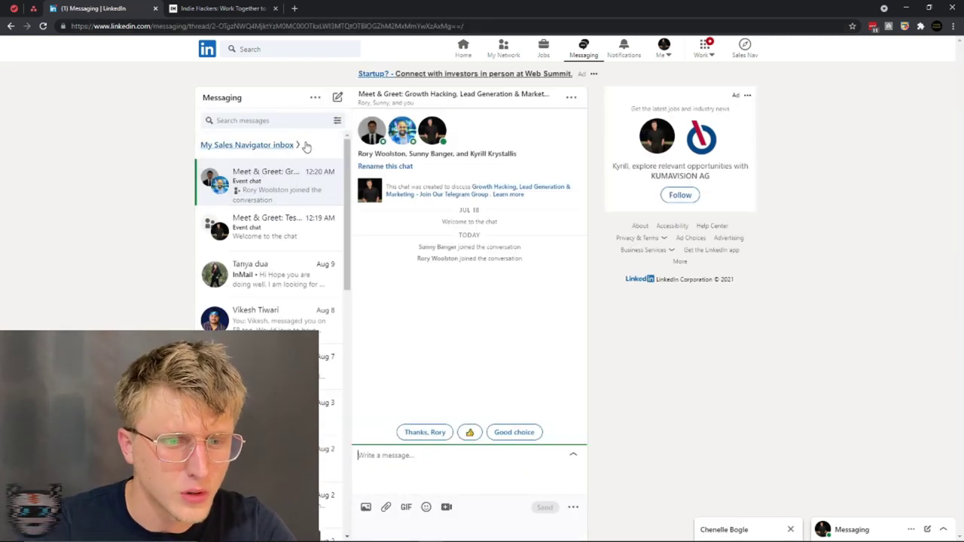
click(337, 121)
click(297, 117)
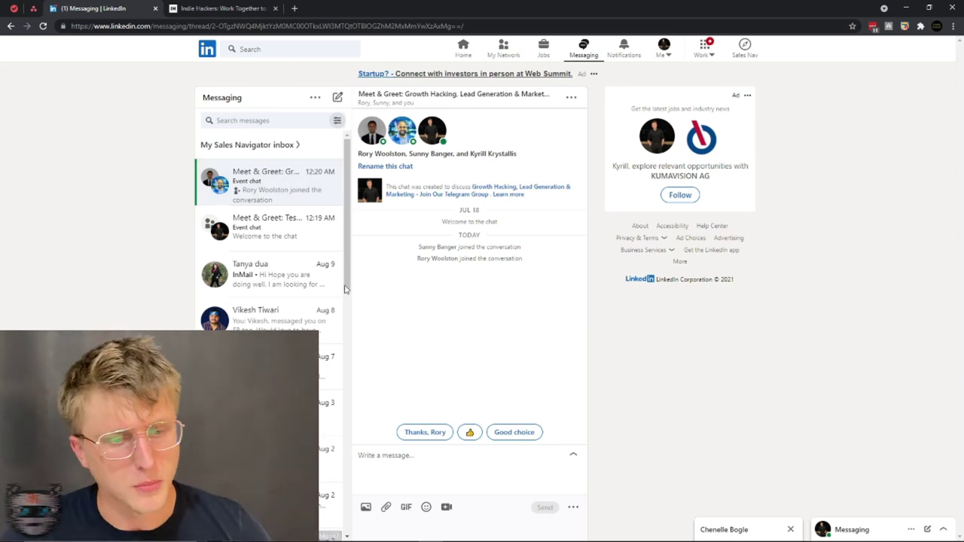
- Open the message request inbox and accept the request sent via Lead Generation Group
click(315, 97)
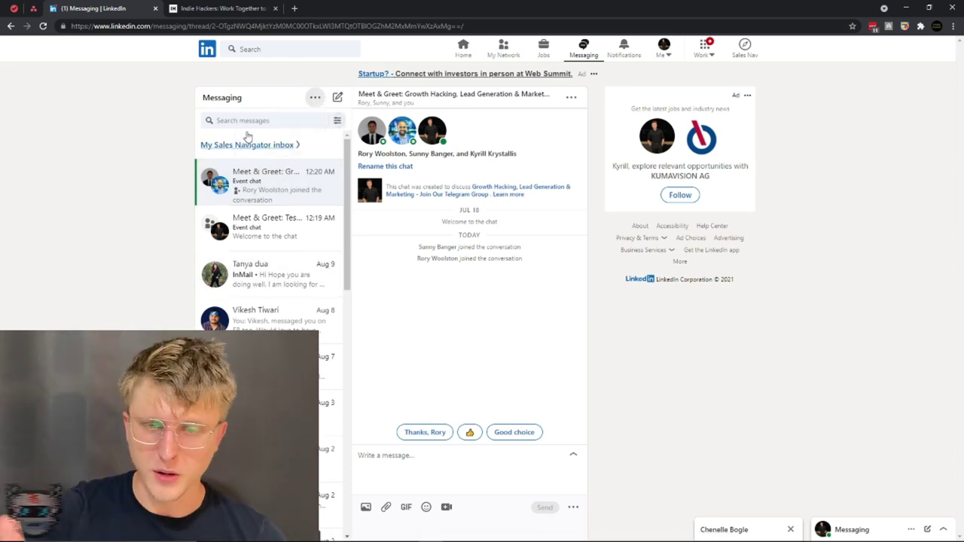
click(314, 99)
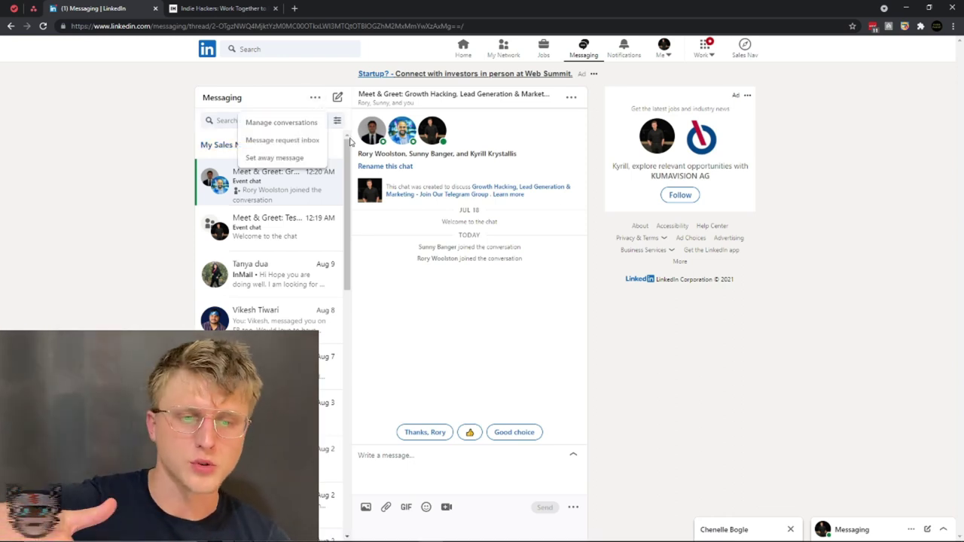
click(283, 141)
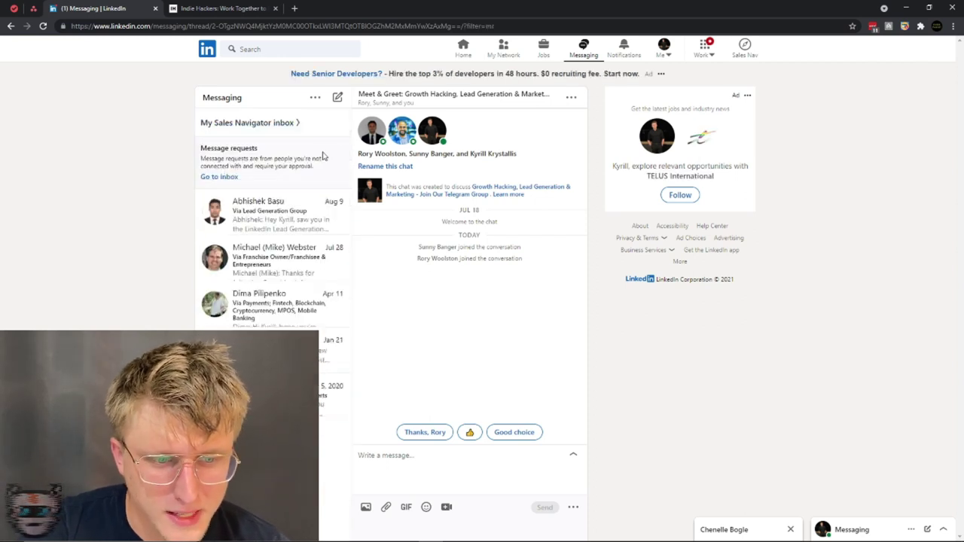
click(263, 219)
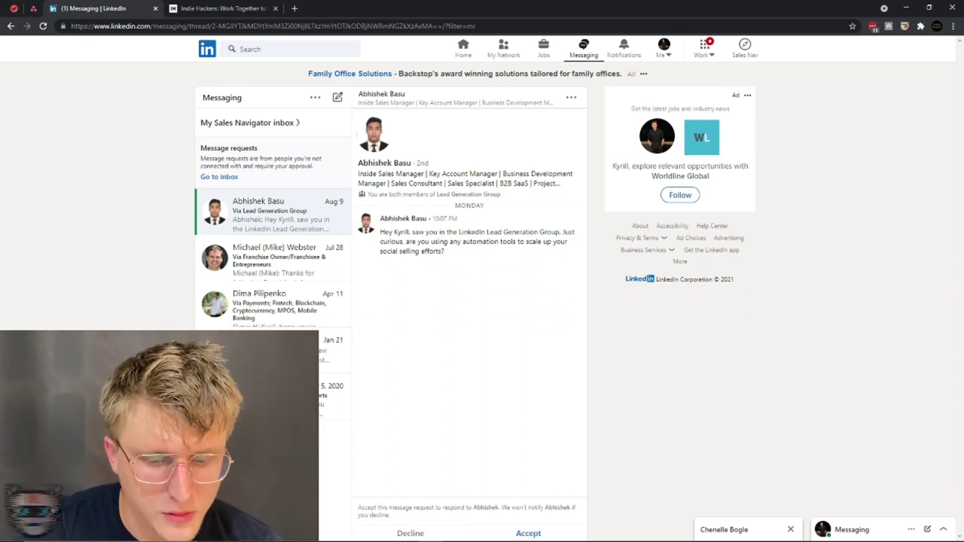
click(541, 533)
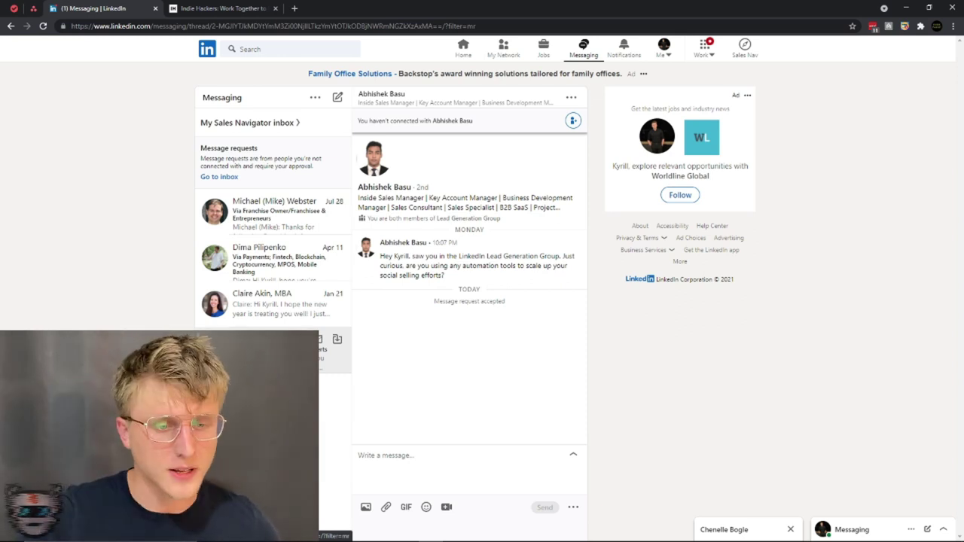
- Search all of LinkedIn for "CEO" in quotation marks
click(275, 50)
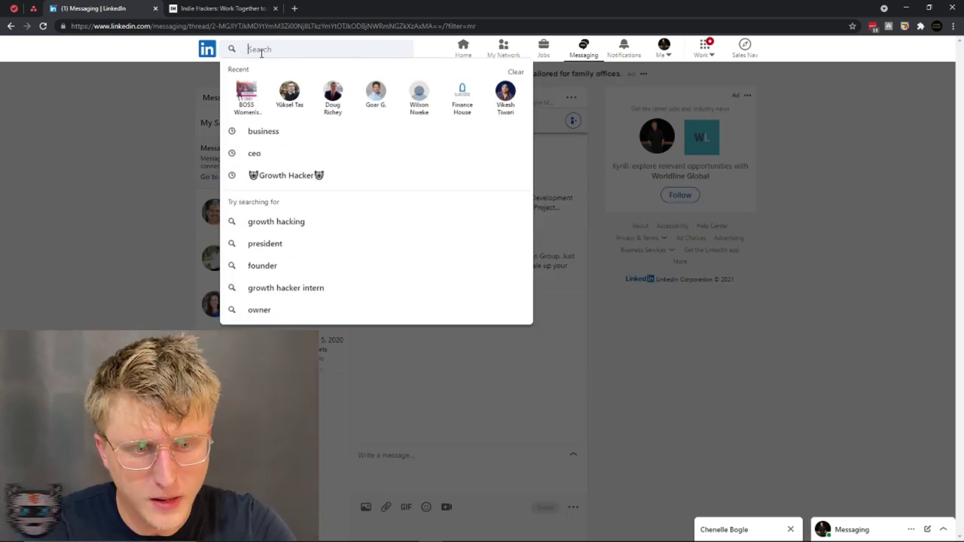
text("CEO")
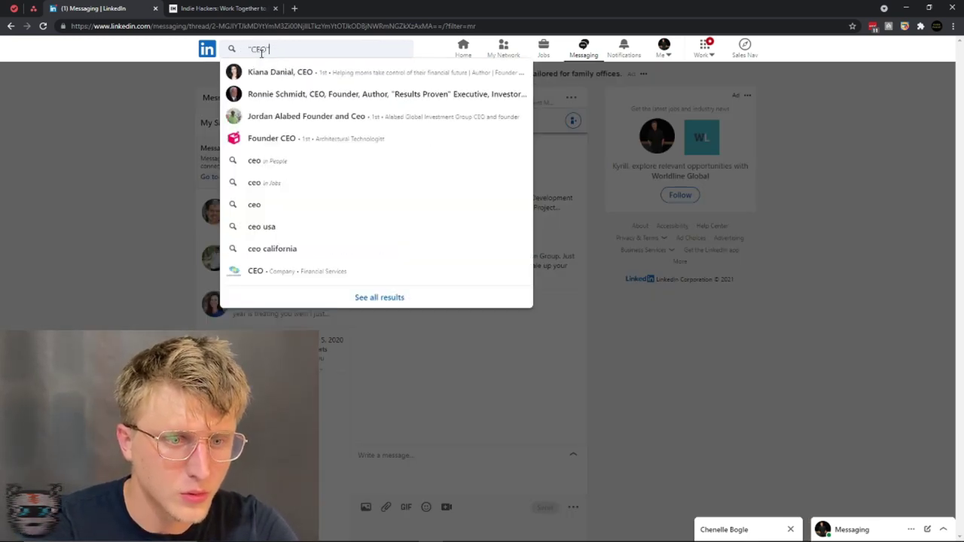
key(Return)
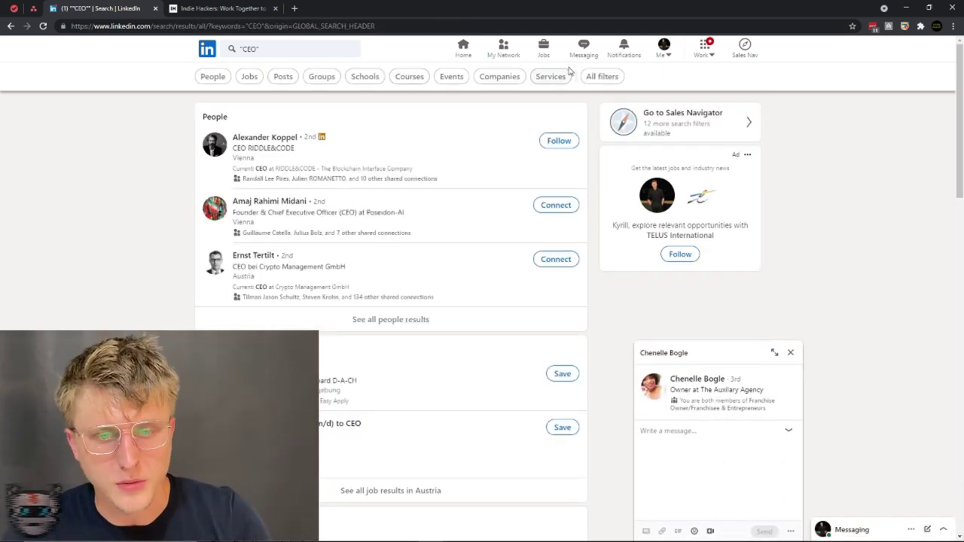
- Try to add "crypto" as an industry in the full people filters, then clear the entry and close the filters
click(601, 76)
scroll(753, 421, down, 5)
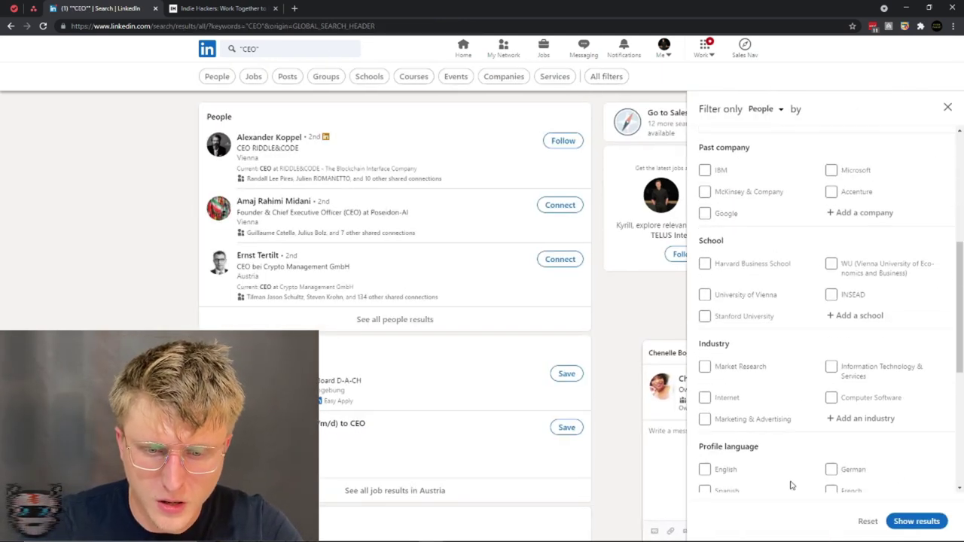
scroll(787, 476, down, 3)
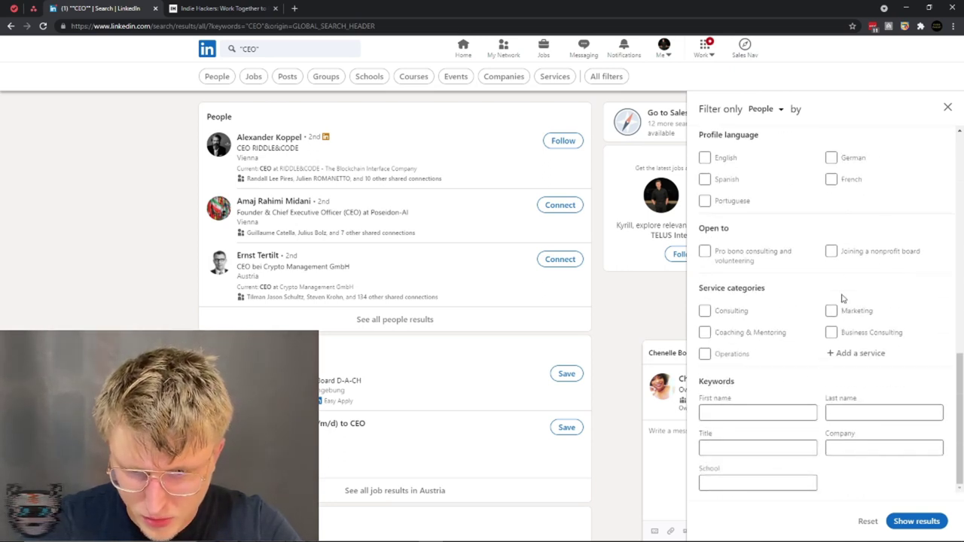
scroll(836, 279, up, 3)
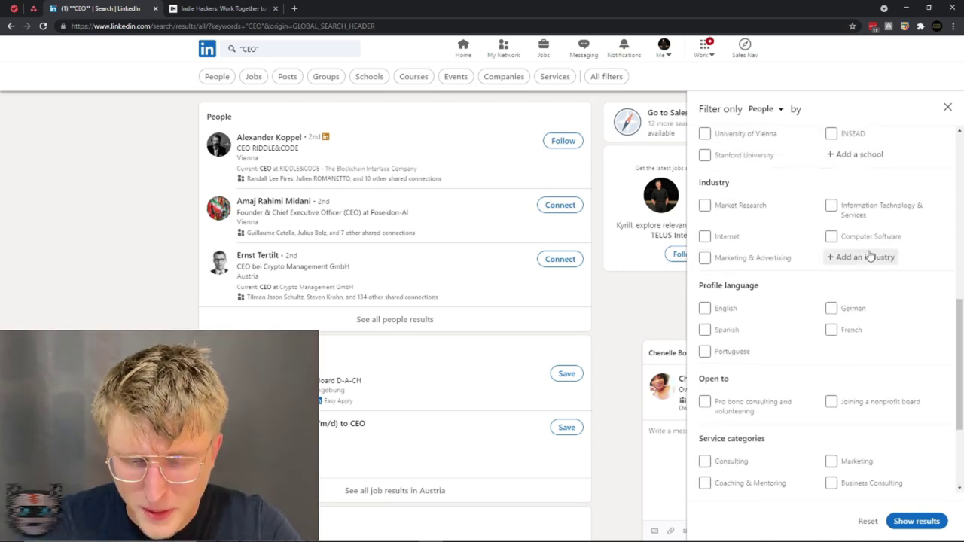
click(866, 258)
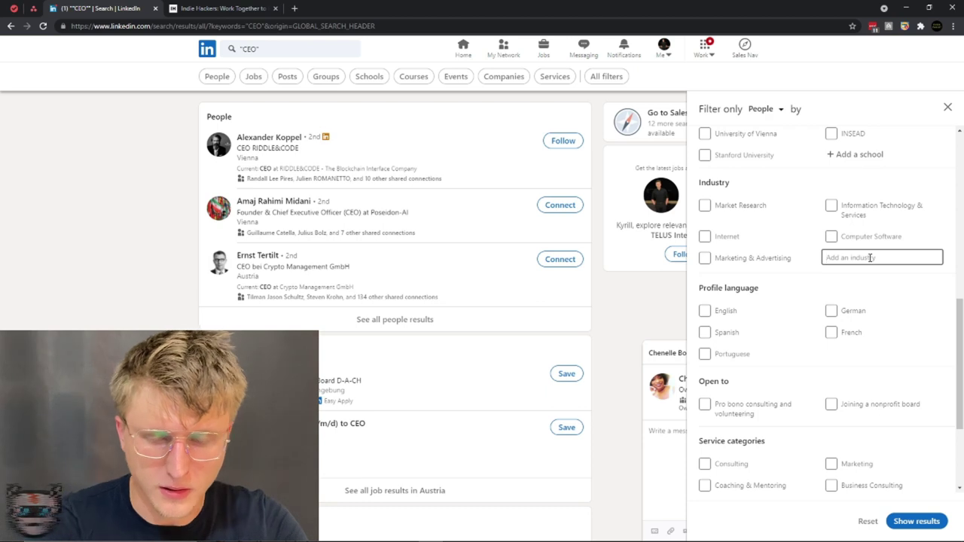
text(crpy)
key(BackSpace)
key(BackSpace)
key(BackSpace)
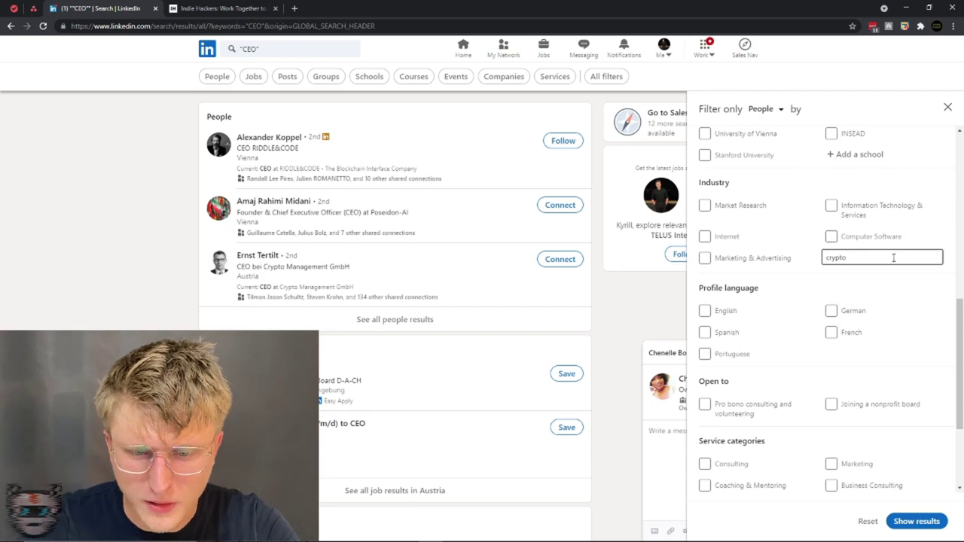
key(BackSpace)
key(BackSpace)
key(BackSpace)
key(BackSpace)
key(BackSpace)
key(BackSpace)
key(BackSpace)
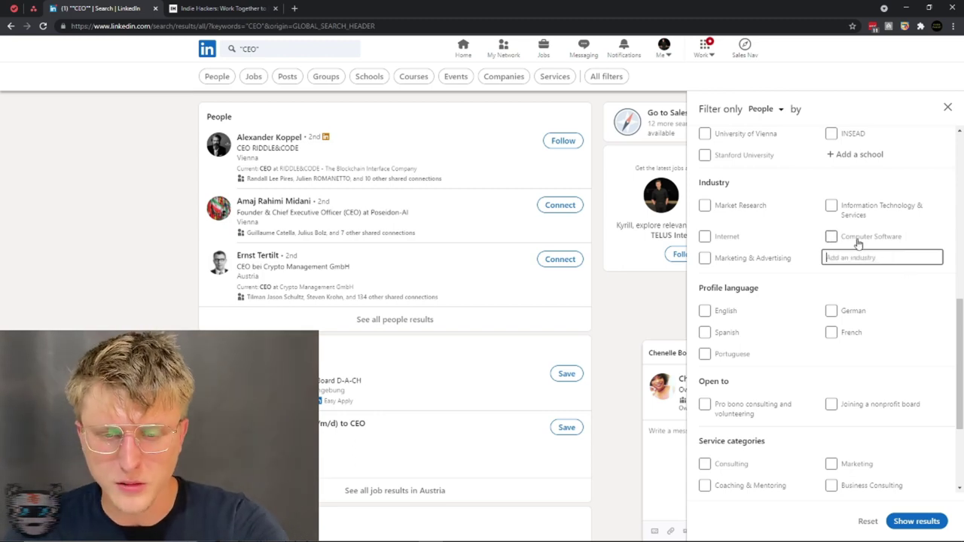
scroll(807, 332, down, 2)
click(289, 77)
- Extend the search to "CEO" AND "Cryptocurrency" and limit the results to people
click(297, 46)
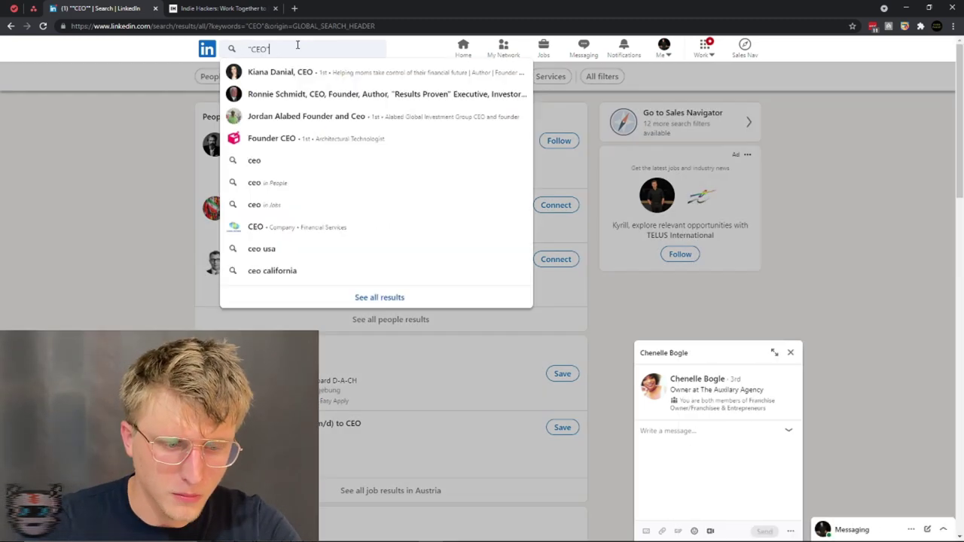
text(AND ")
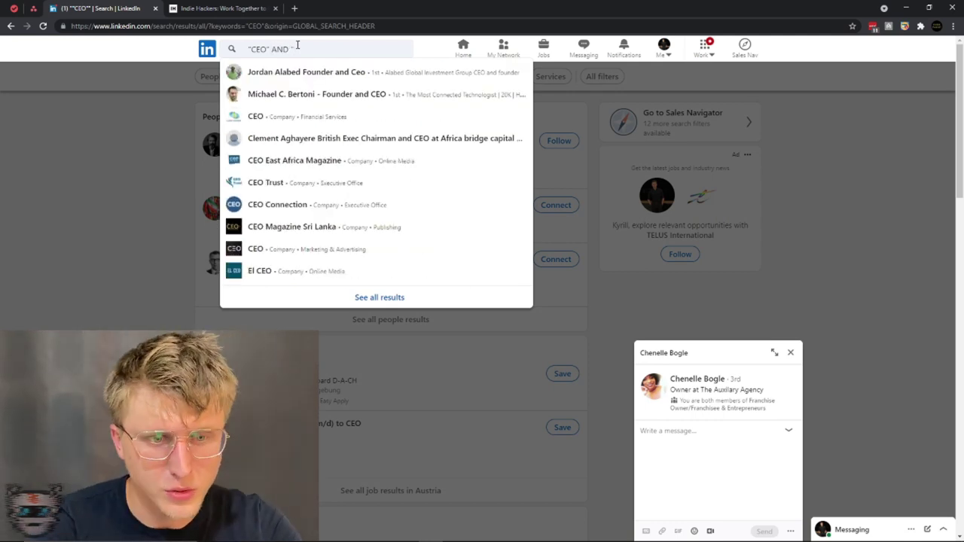
text(Cryptocurrency")
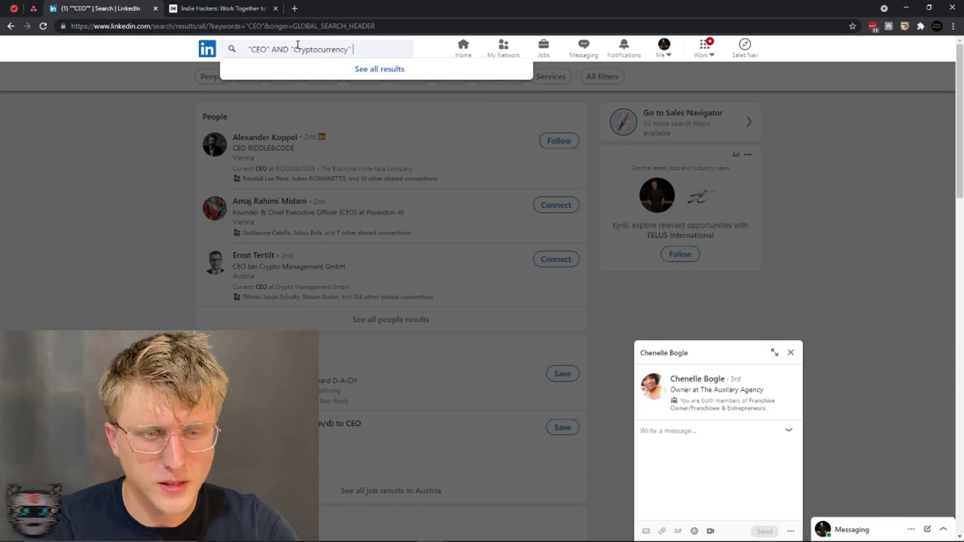
key(Return)
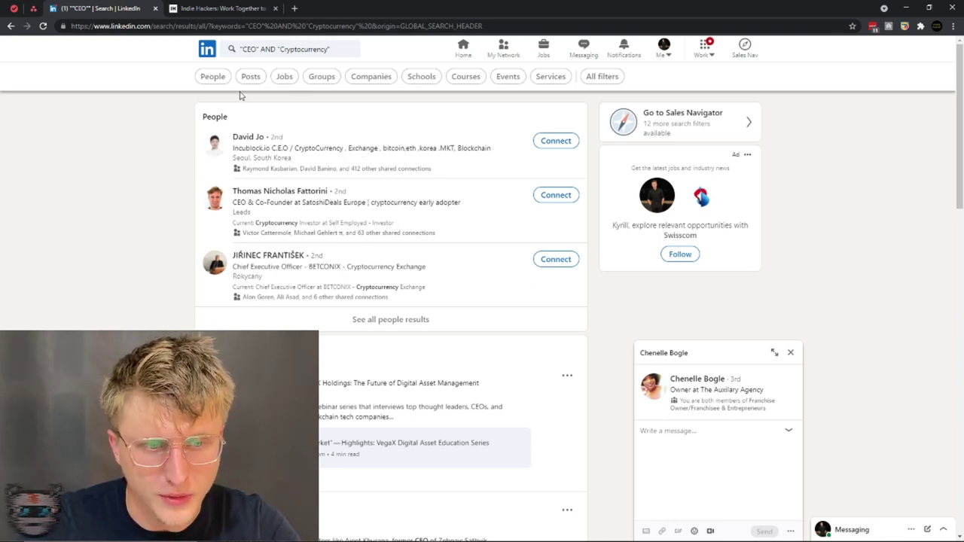
click(217, 79)
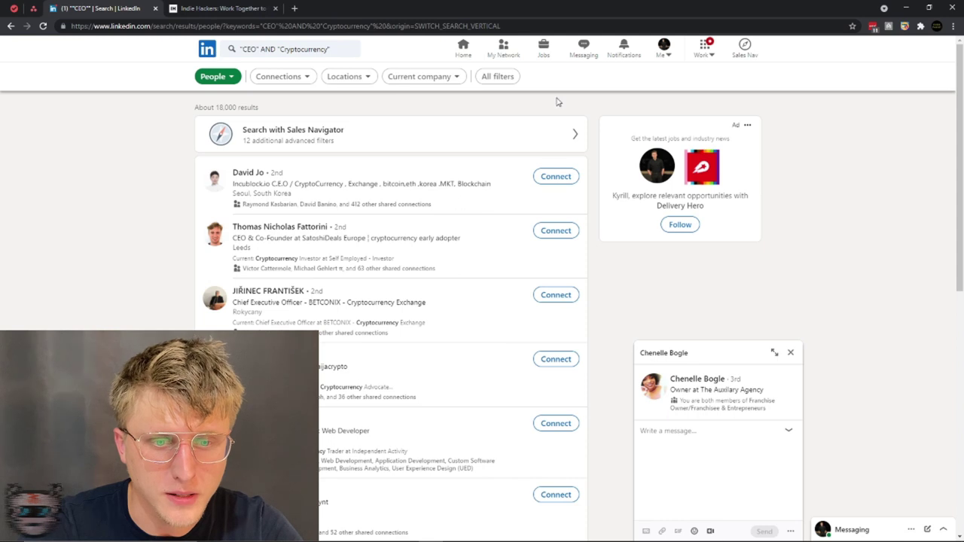
- Try to add "cryptocurrency" as a service category in the full people filters and show the results
click(497, 76)
scroll(901, 325, down, 5)
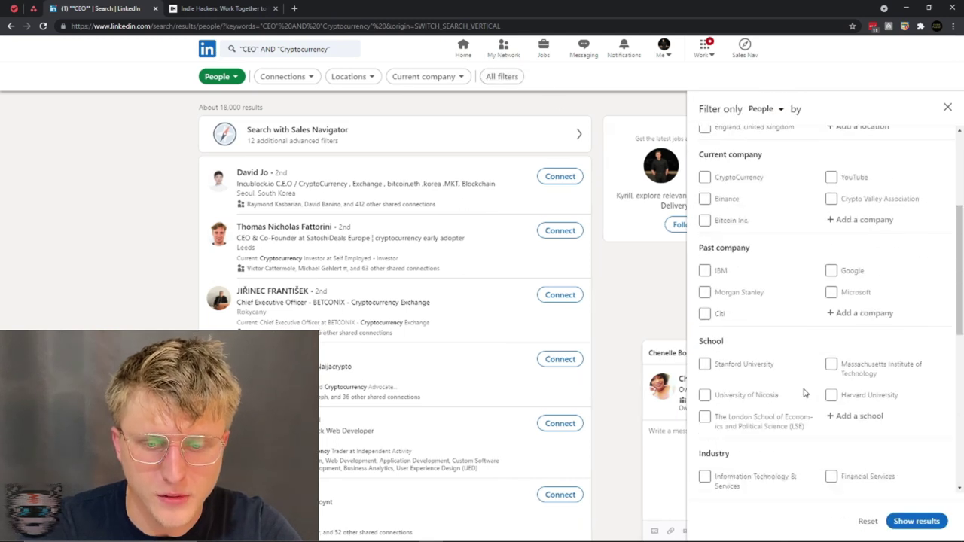
scroll(745, 384, down, 3)
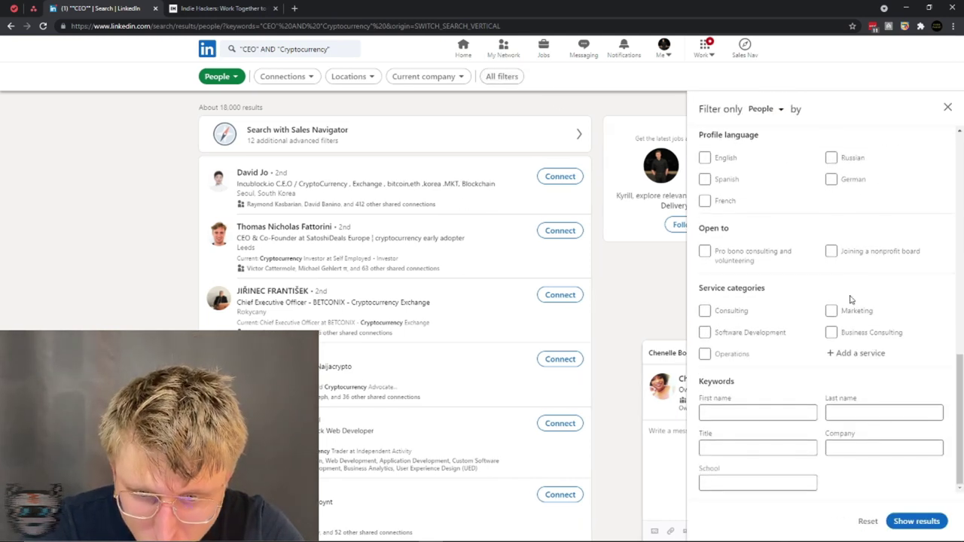
click(851, 353)
text(cry)
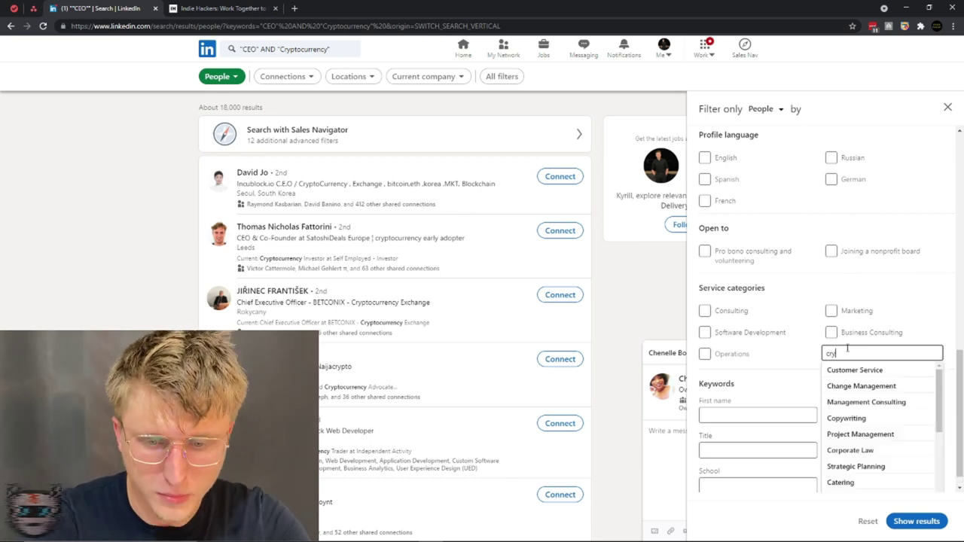
text(ptocurr)
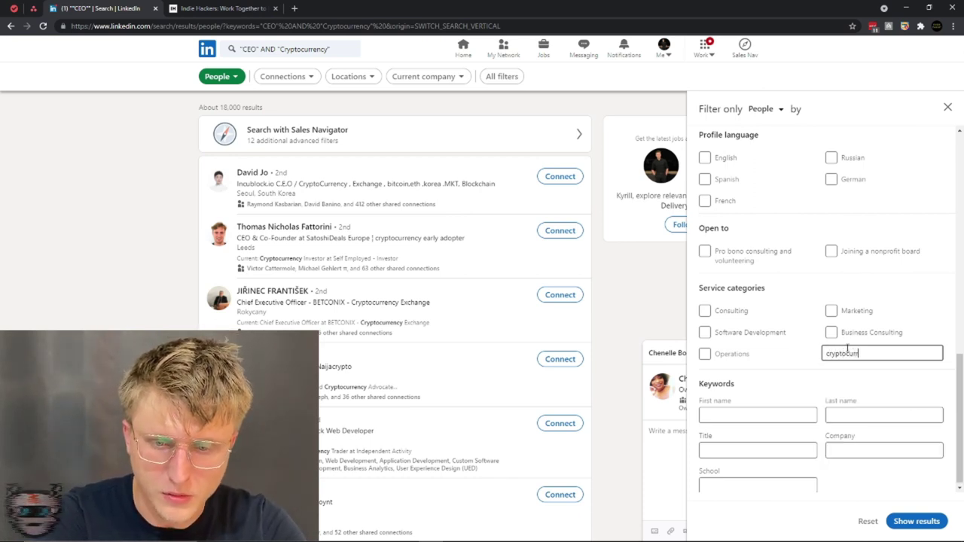
text(ency)
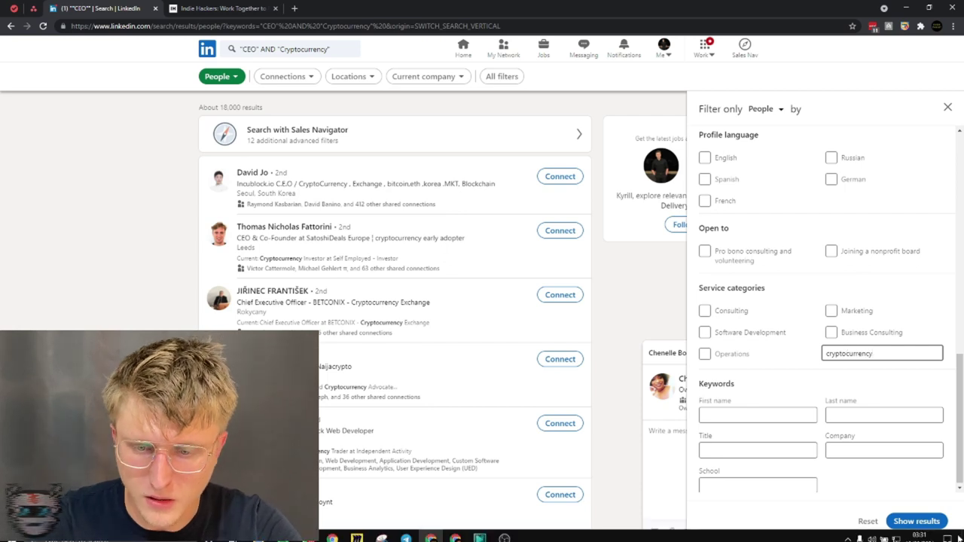
click(915, 520)
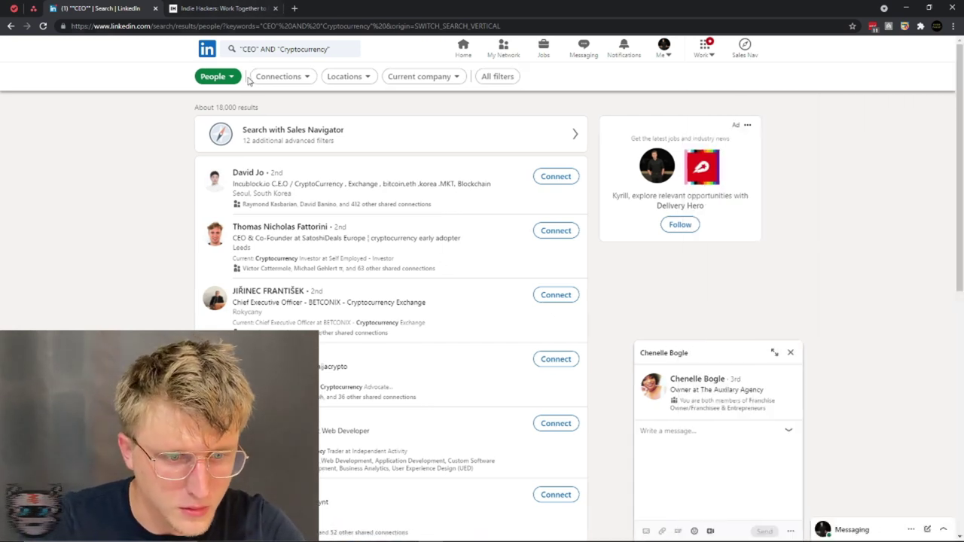
- Review the location, company and school options in the full people filters, and close the filters
click(500, 77)
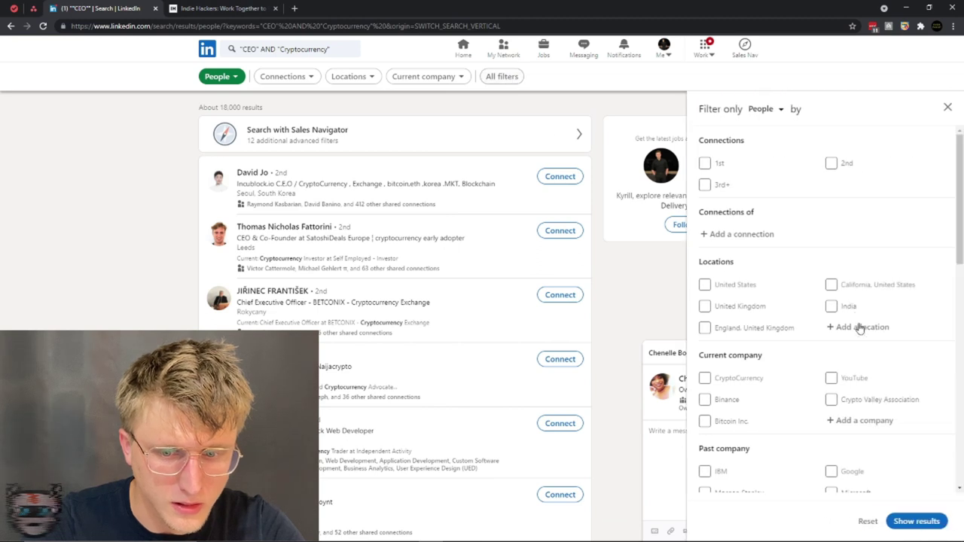
scroll(844, 377, down, 2)
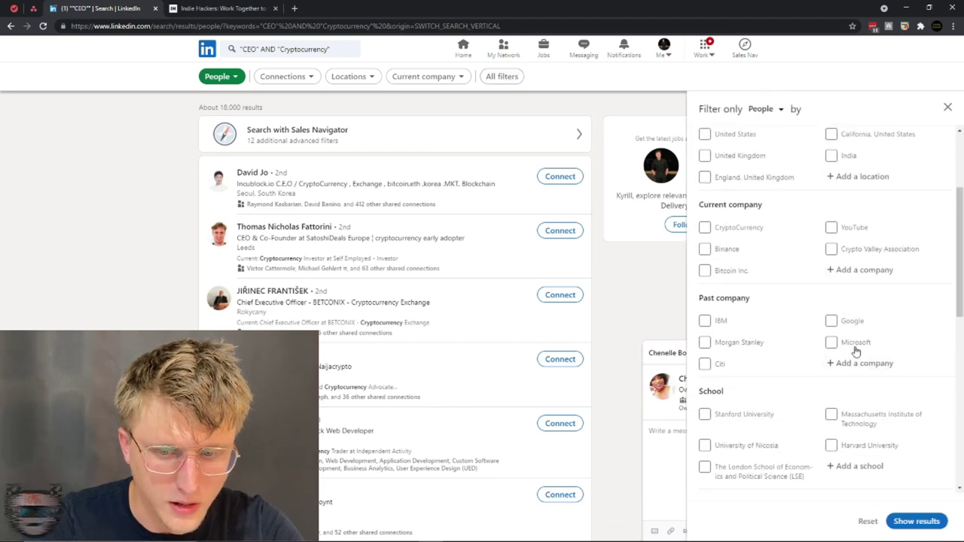
click(399, 209)
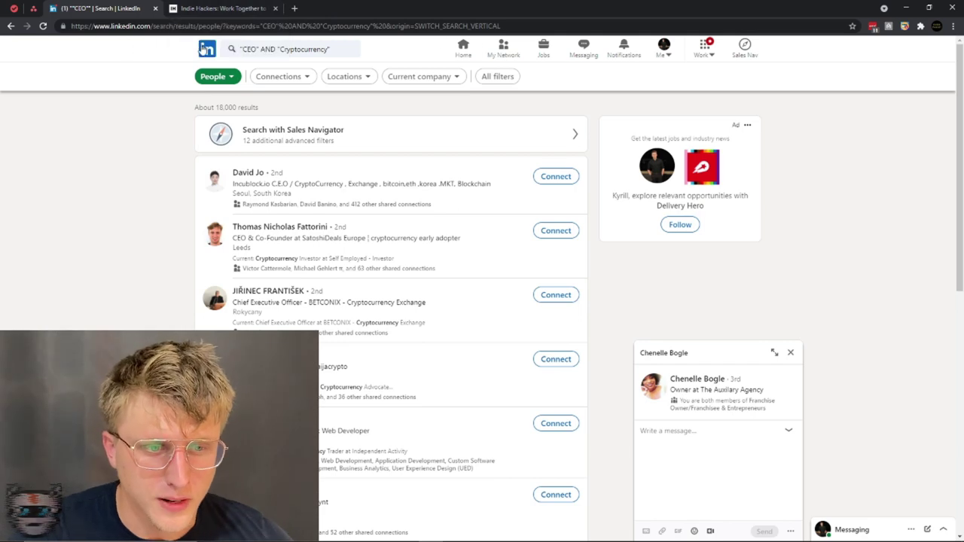
- Return to the home feed, open the Blockchain Investor Syndicate group and look through its posts
click(203, 48)
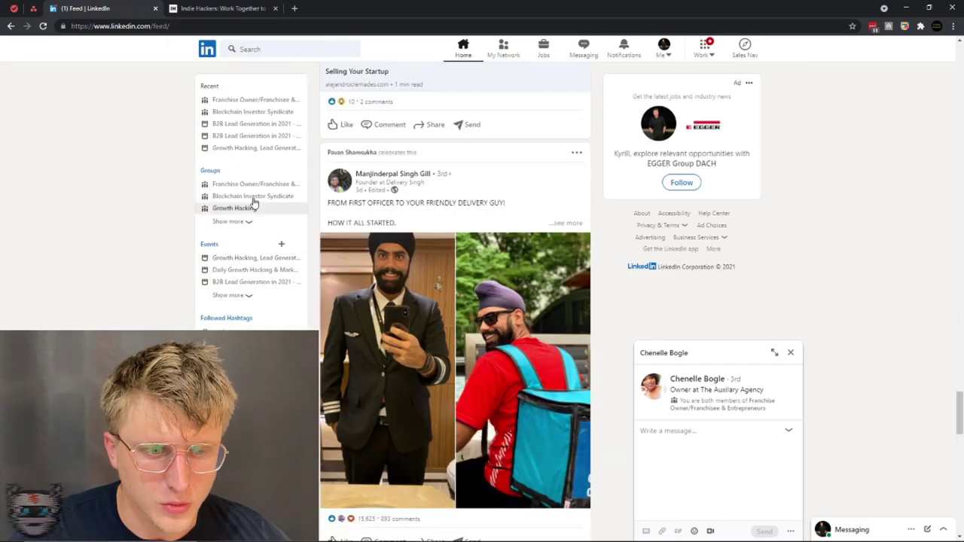
click(253, 197)
scroll(357, 337, down, 3)
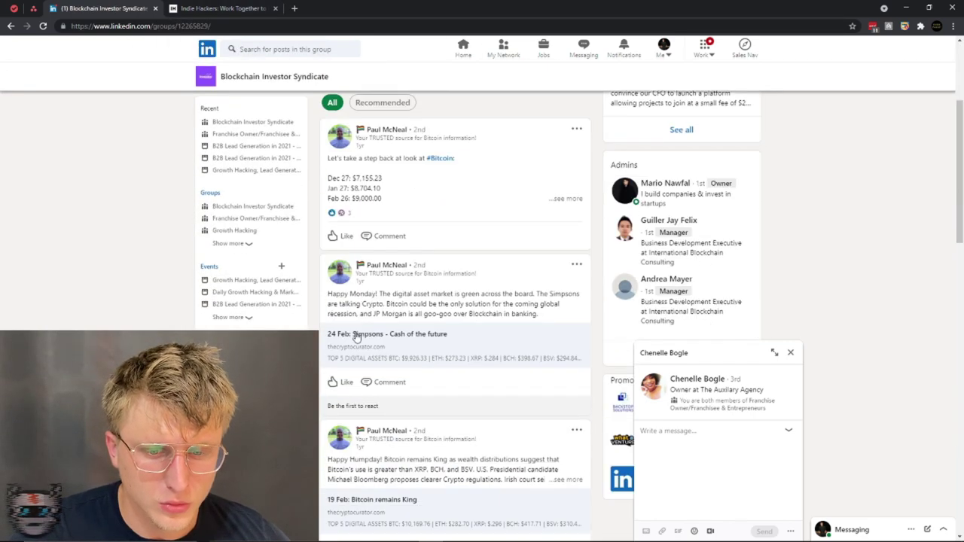
scroll(357, 337, up, 3)
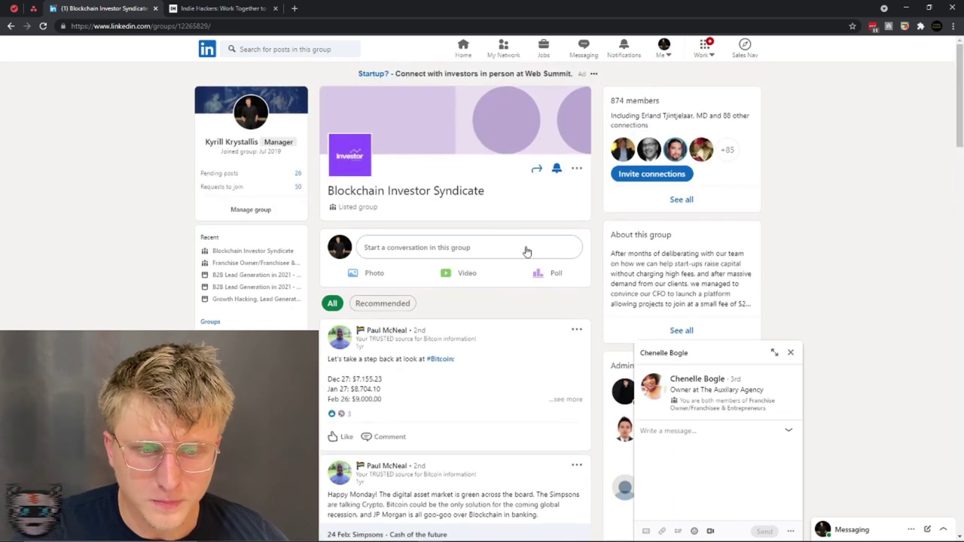
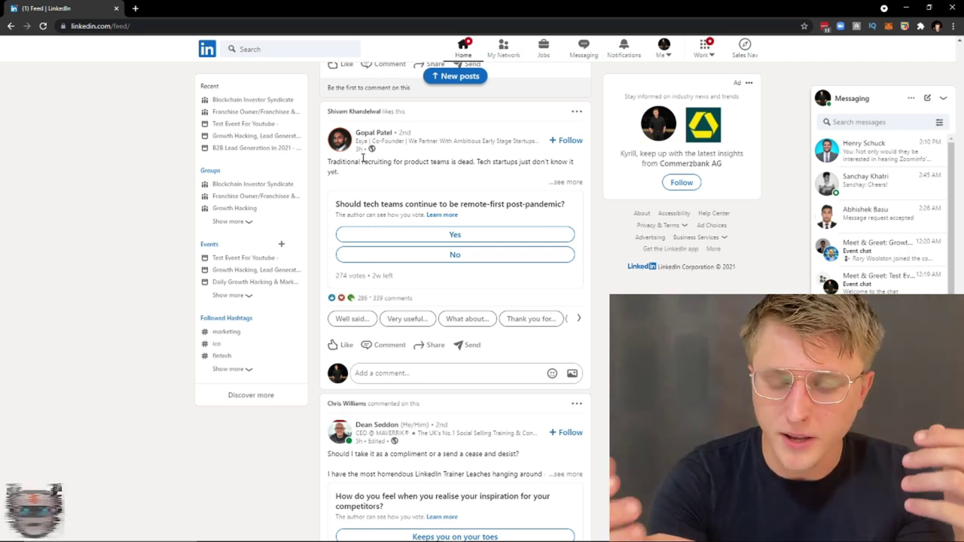
- Open the own profile and examine the recent posts in its full activity list
click(666, 50)
click(637, 113)
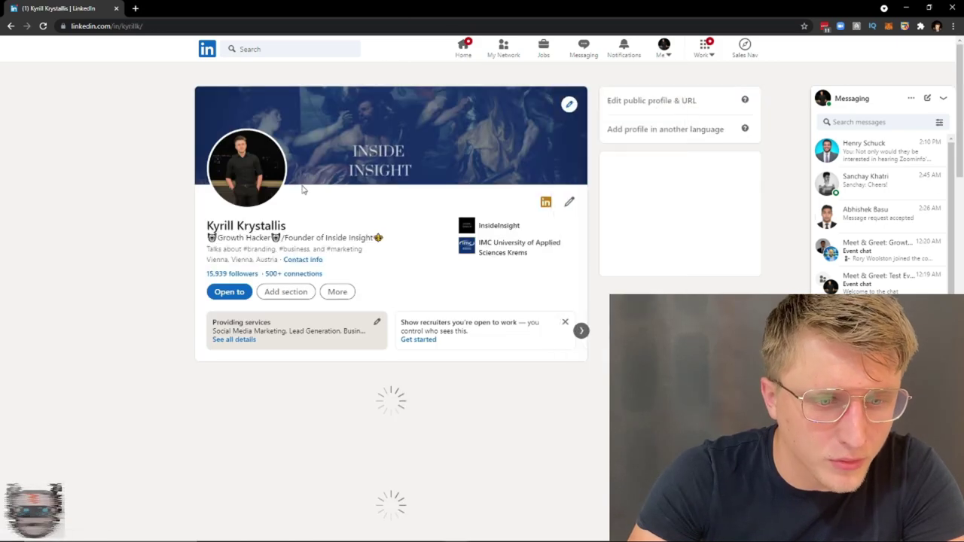
scroll(325, 237, down, 8)
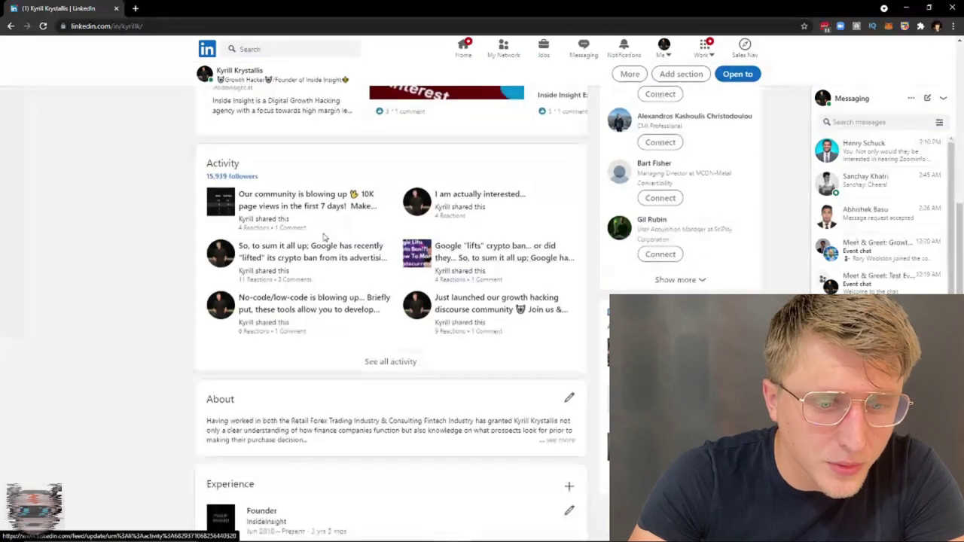
scroll(324, 237, up, 1)
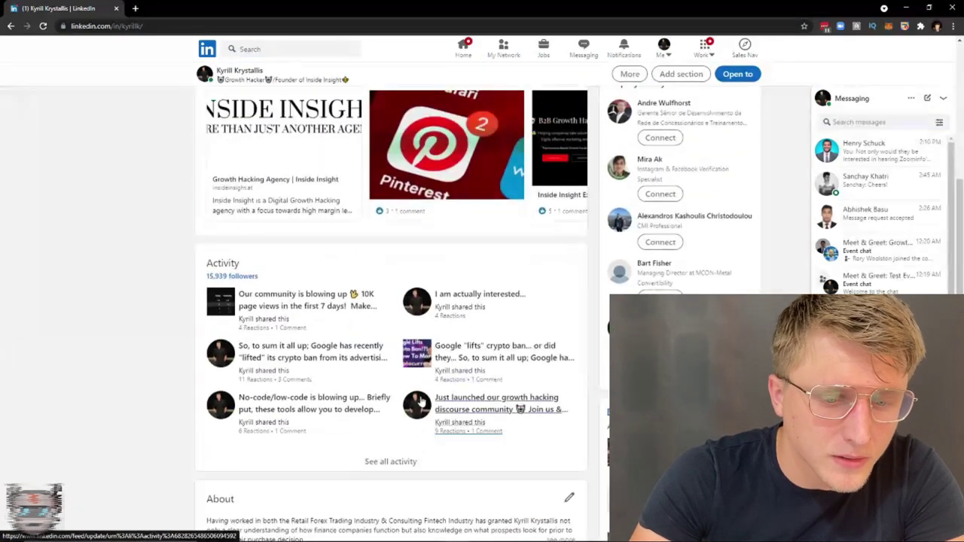
click(366, 261)
click(453, 111)
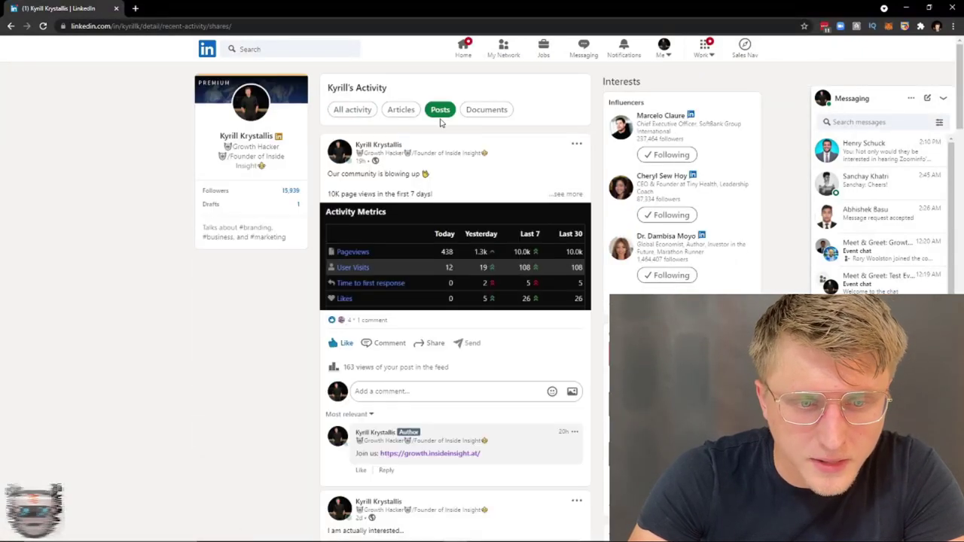
scroll(450, 183, down, 1)
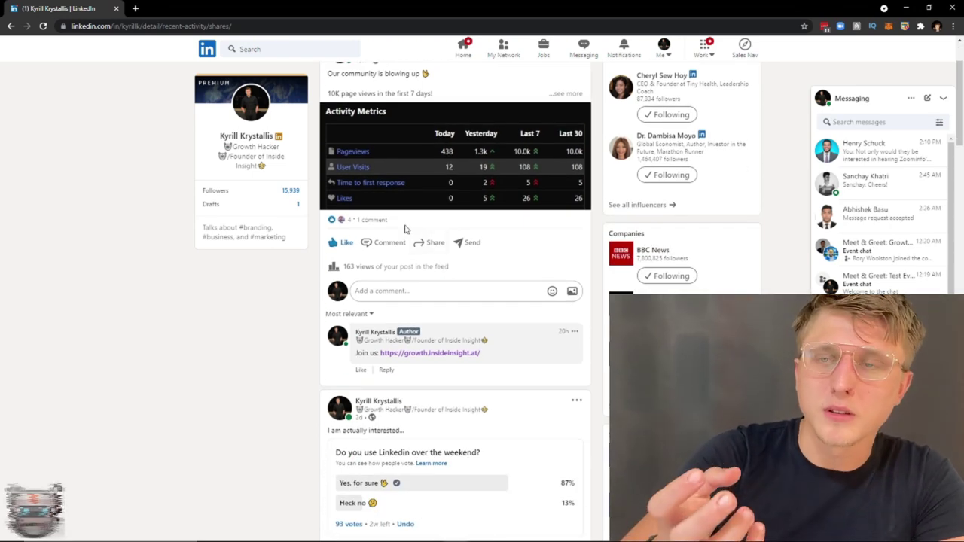
scroll(461, 208, up, 1)
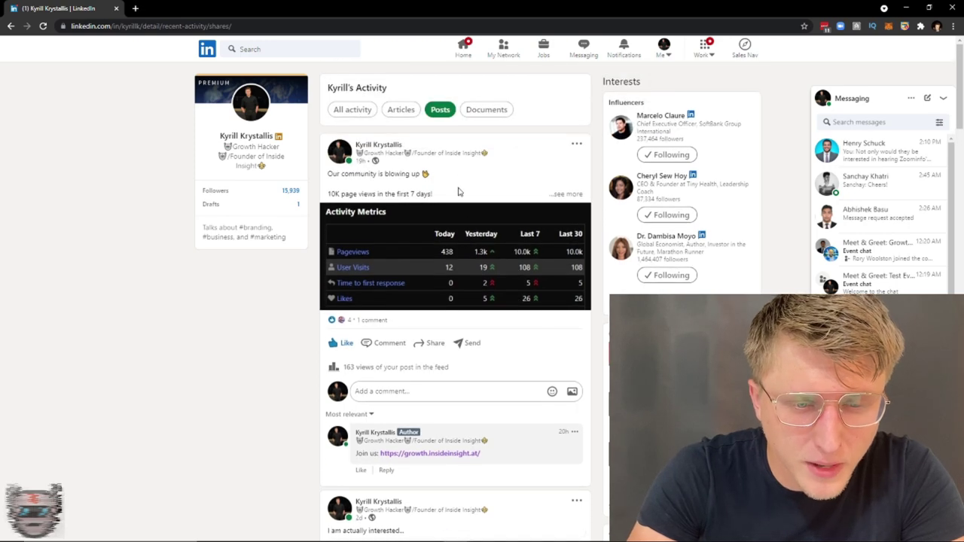
- Look through the shared documents in the profile's activity, and return to the posts list
click(489, 111)
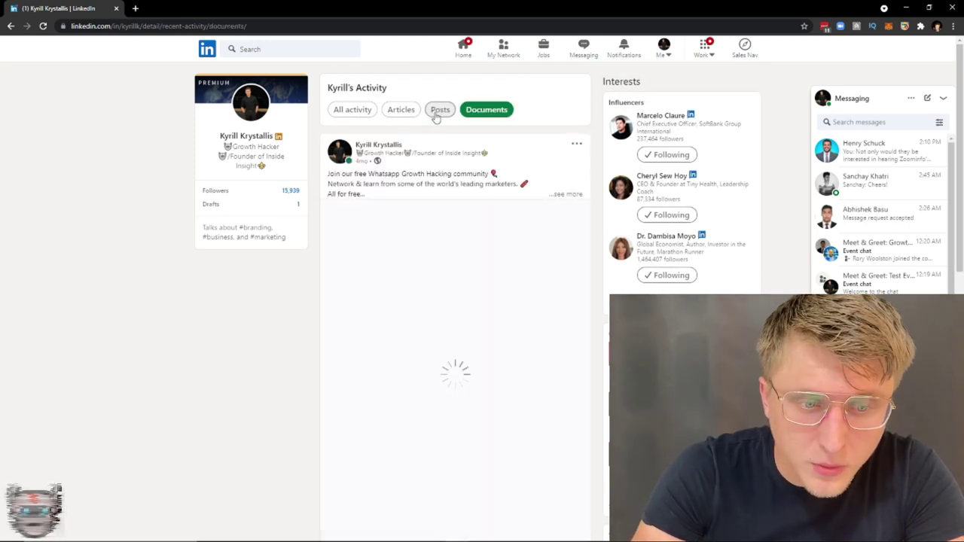
scroll(349, 172, down, 2)
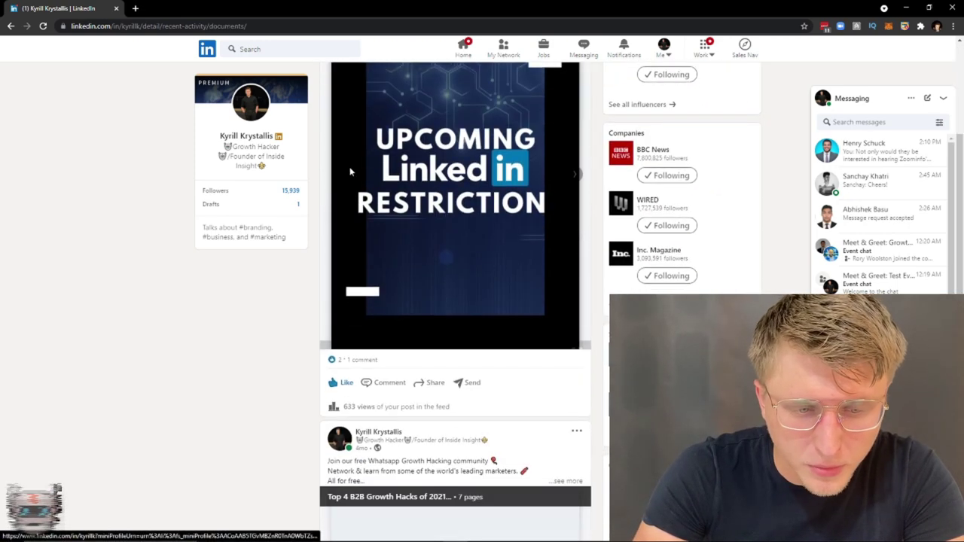
scroll(349, 413, up, 2)
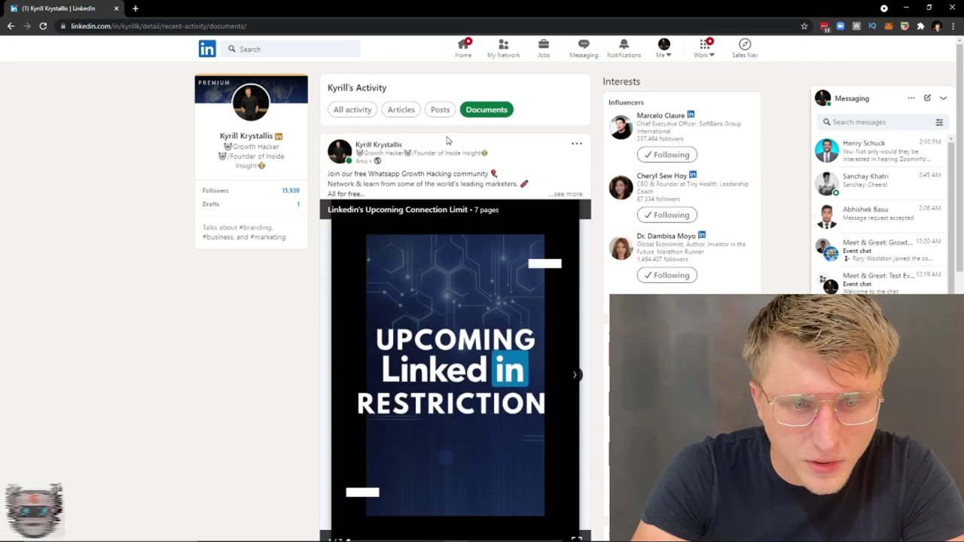
click(441, 110)
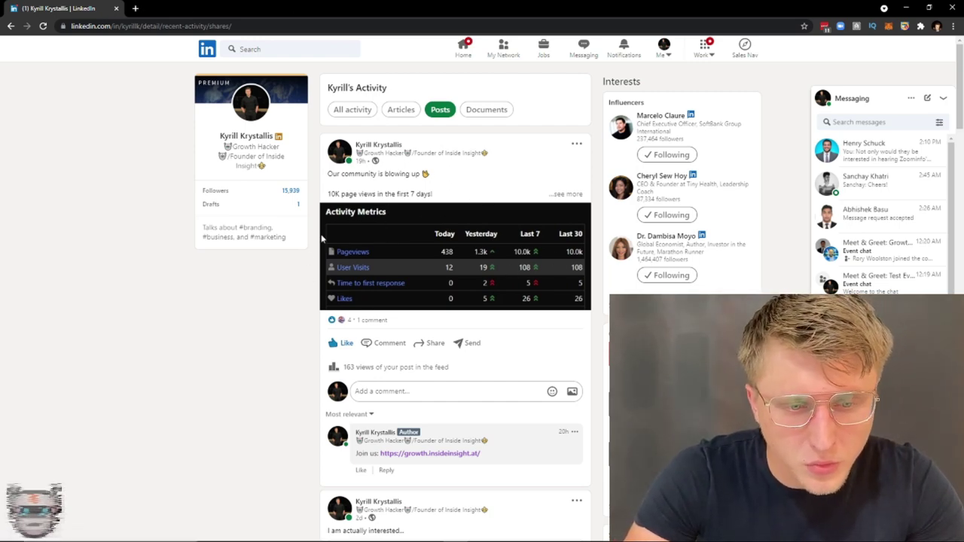
- Open the own profile in a new browser tab and go to the home feed there
click(665, 56)
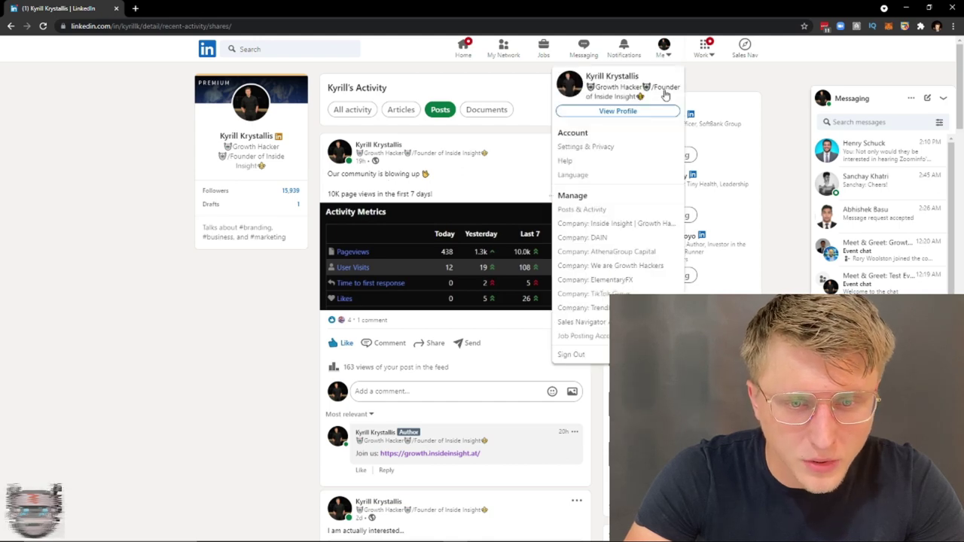
right_click(636, 113)
click(663, 120)
click(168, 7)
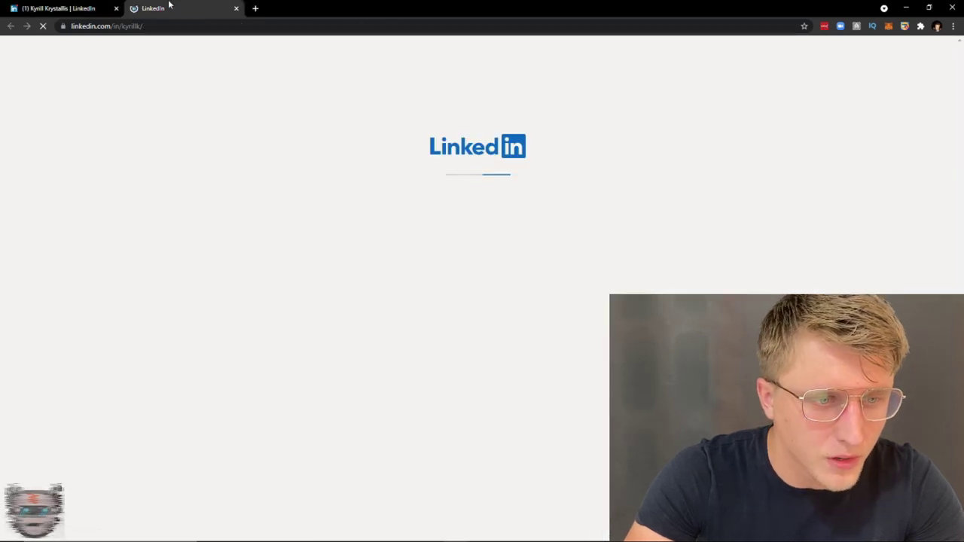
click(463, 47)
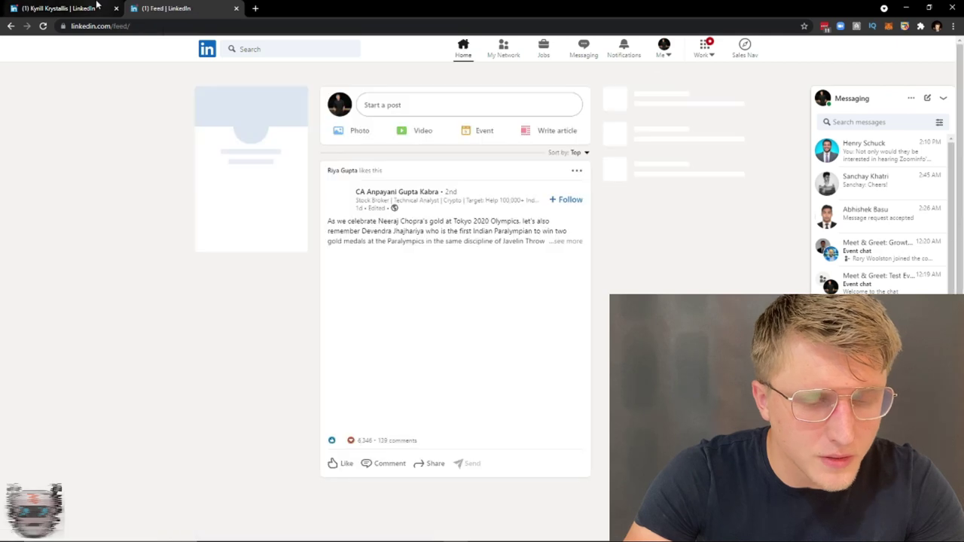
- Start a photo post with the "Add a heading (23)" image from the Downloads folder and accept the photo unedited
click(366, 133)
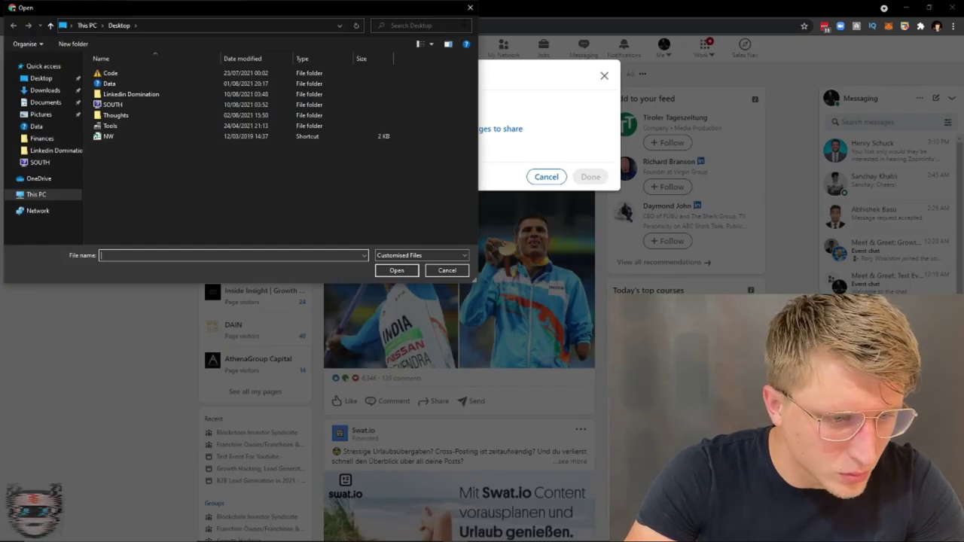
click(470, 8)
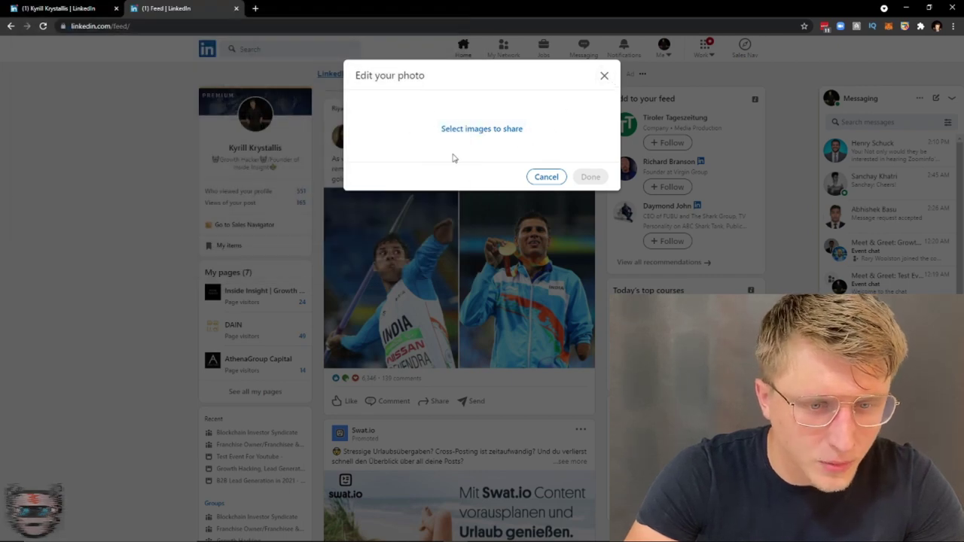
click(470, 130)
click(46, 89)
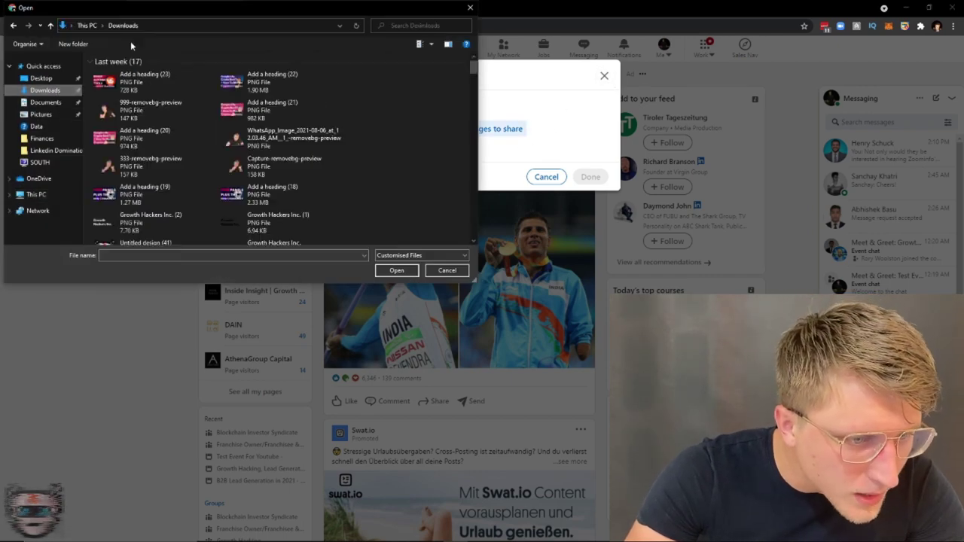
double_click(140, 84)
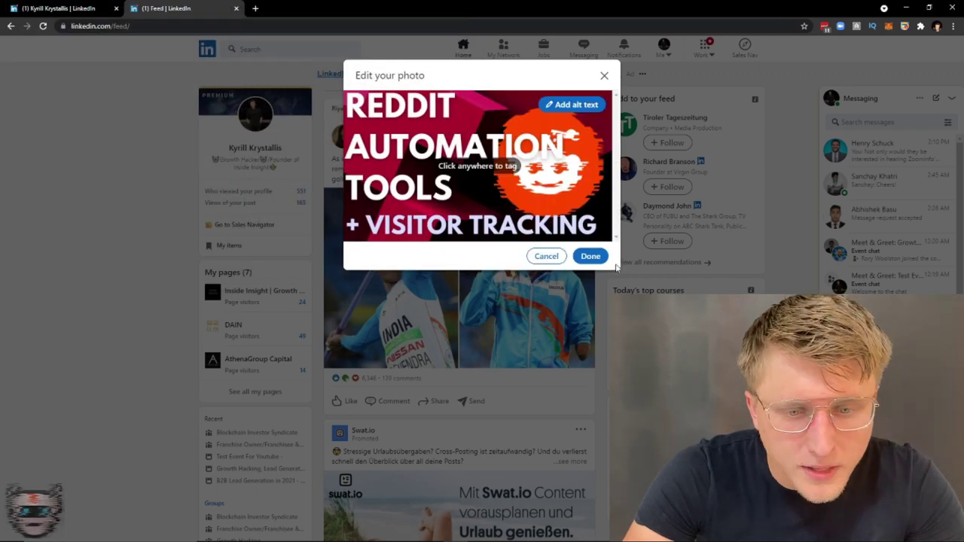
click(590, 254)
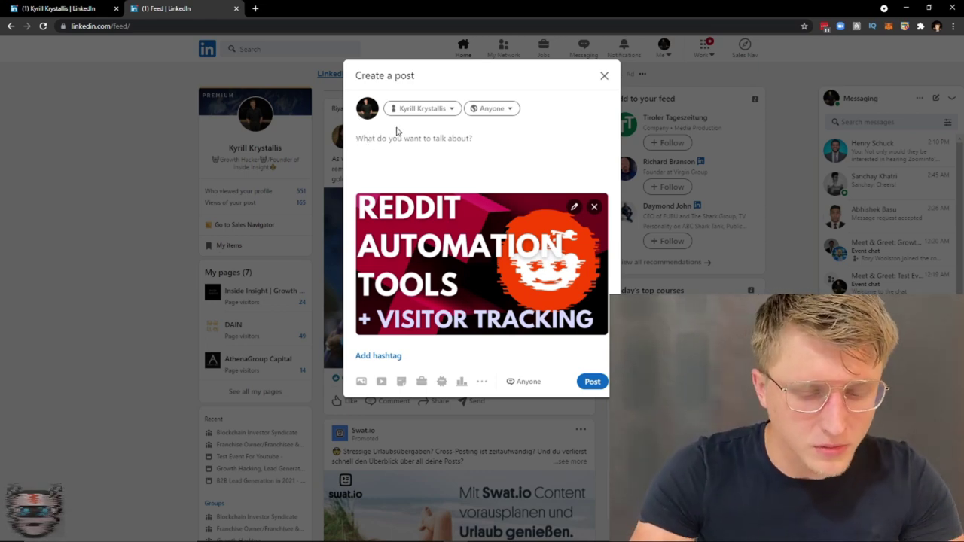
- Write the post's opening line "10x Your Reddit Marketing" and end it with the green dollar sign emoji
text(10)
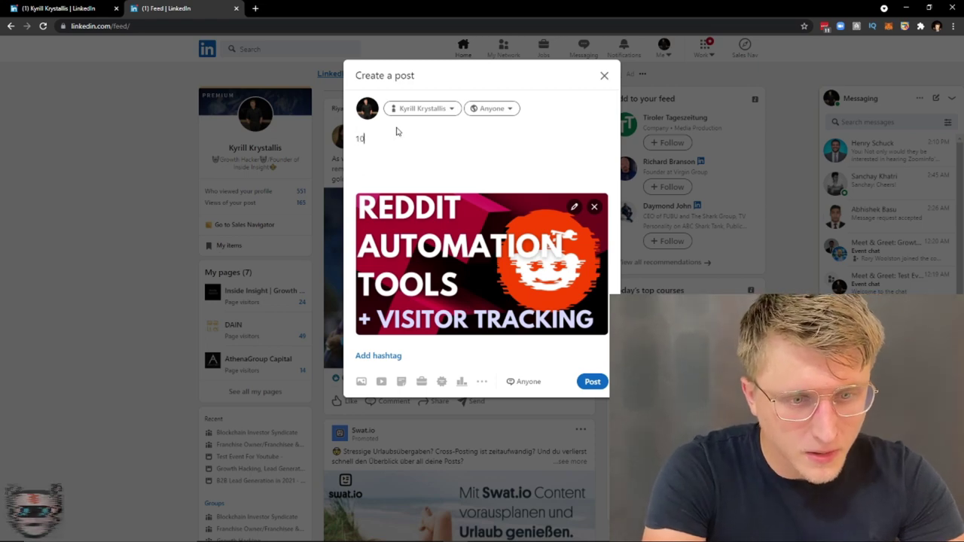
text(x Your Reddit)
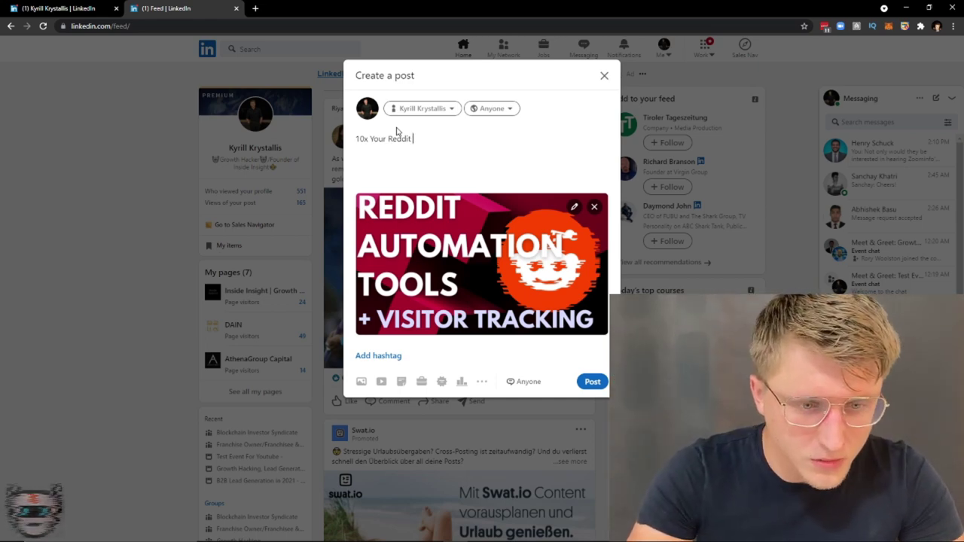
text(ting)
right_click(454, 145)
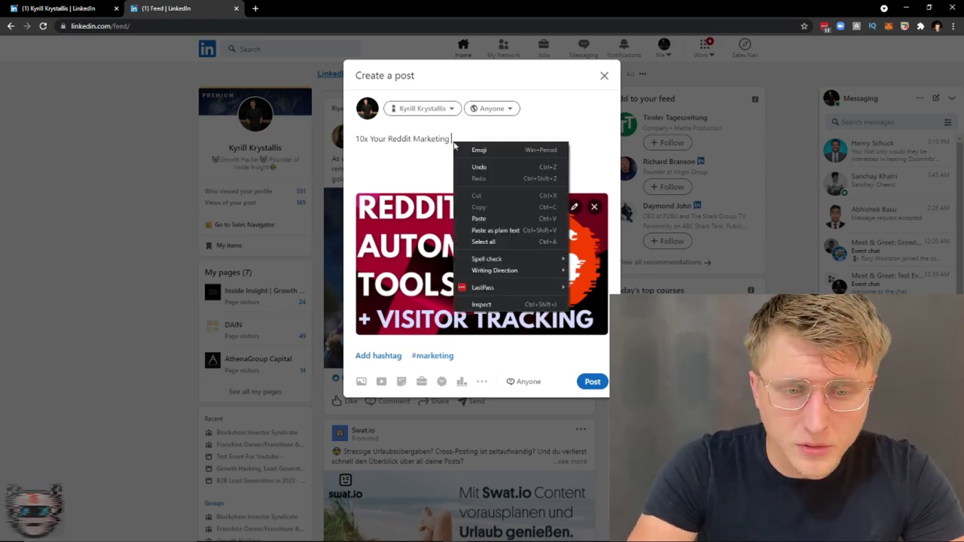
click(467, 151)
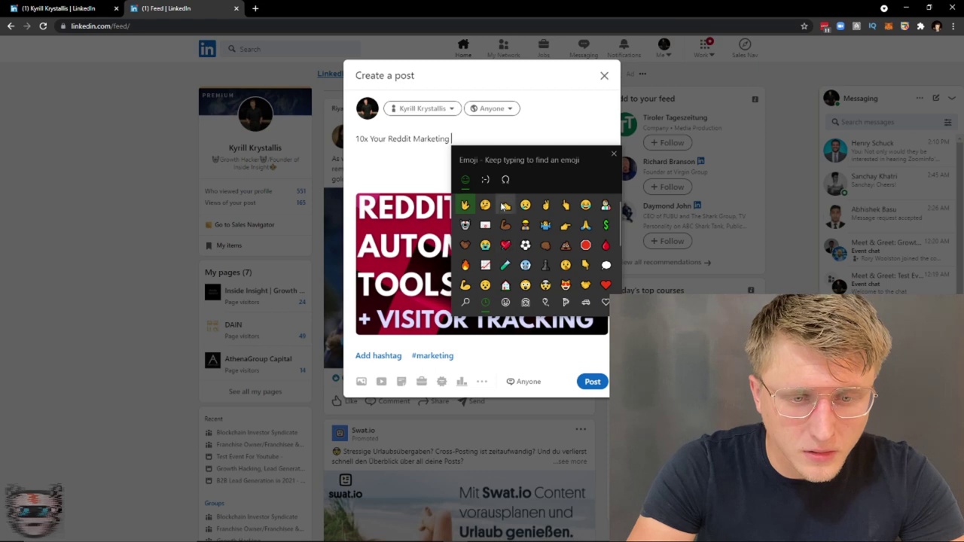
click(606, 225)
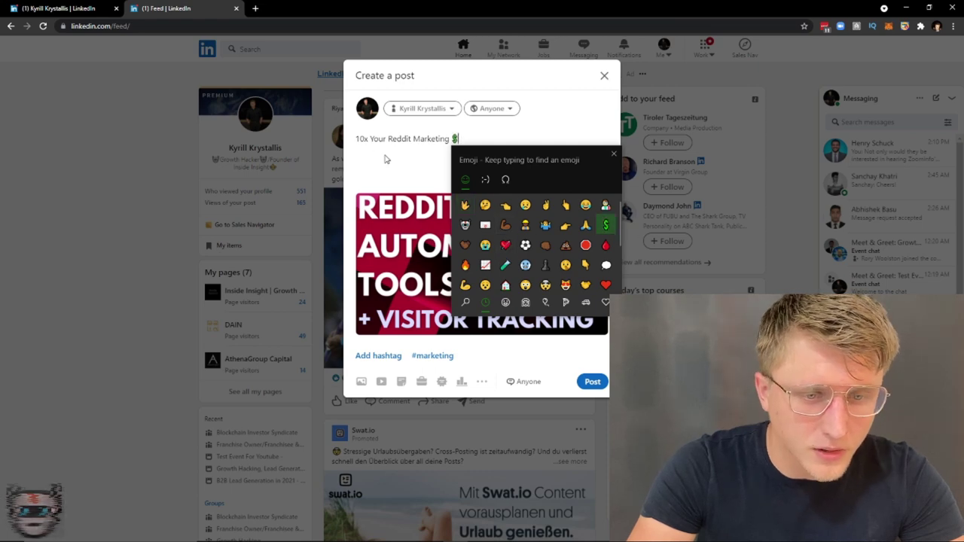
click(466, 146)
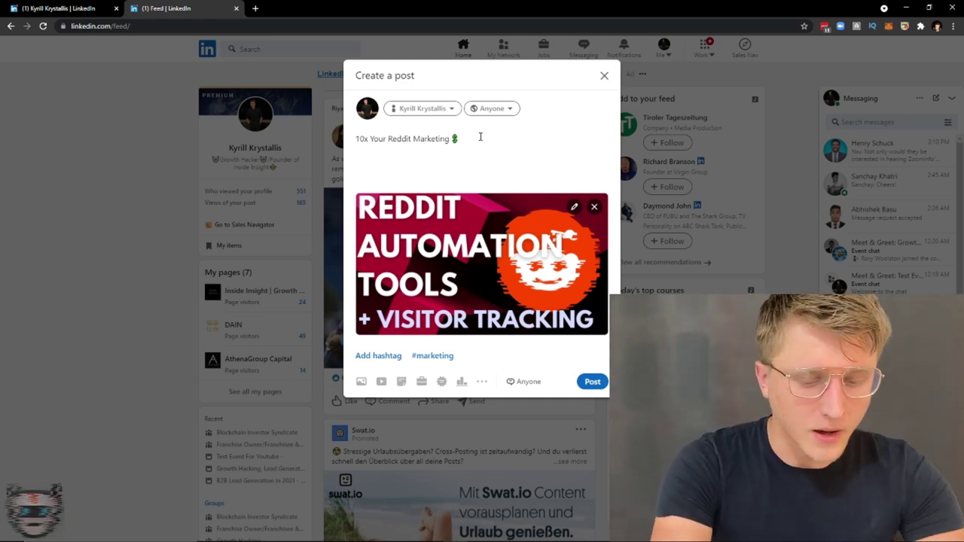
text(Th)
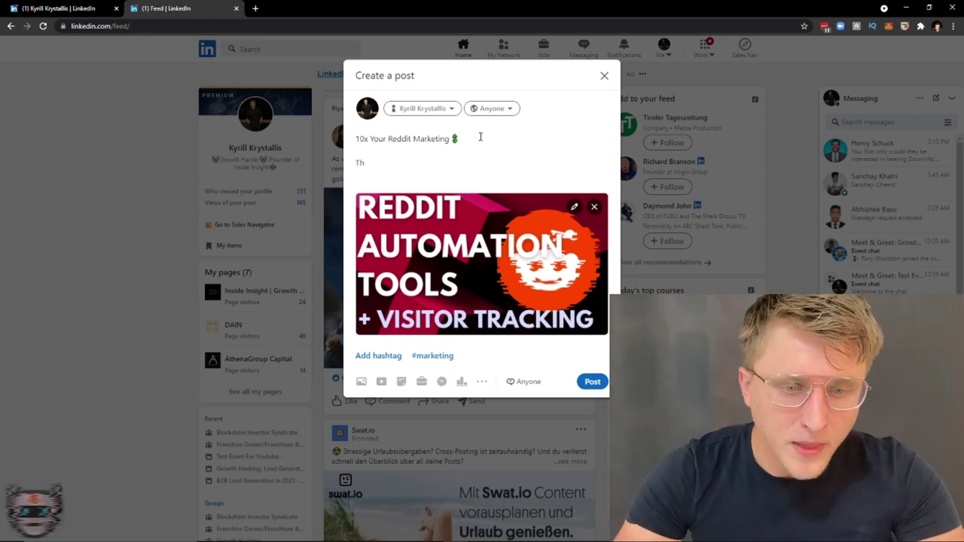
double_click(360, 163)
key(BackSpace)
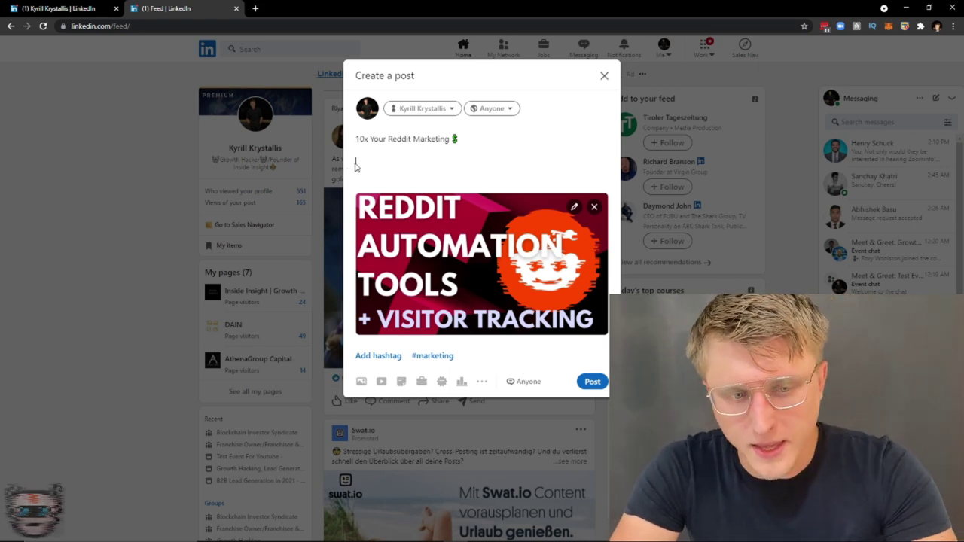
- Add the placeholder "(Body)" below the opening line, followed by the separate line "Video linked in comments."
text((B)
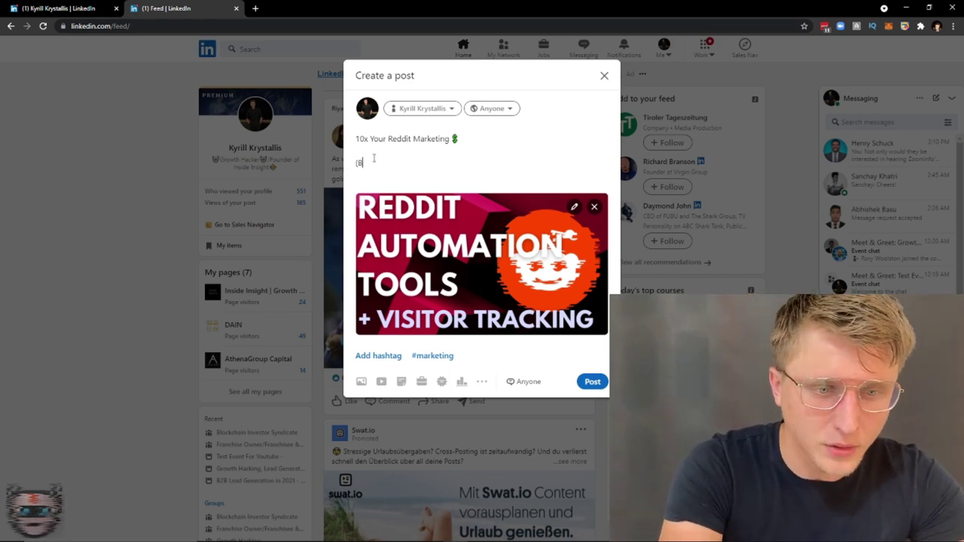
text(ody))
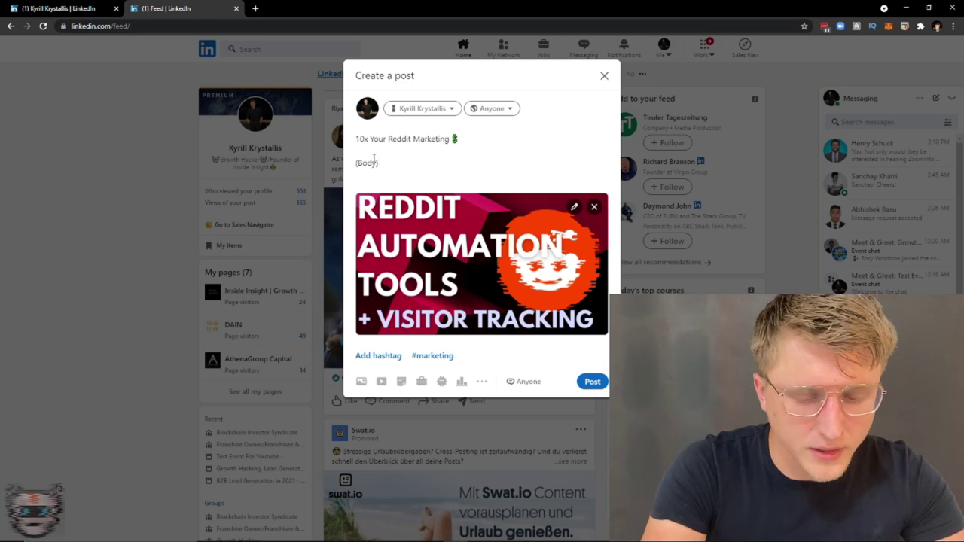
key(Return)
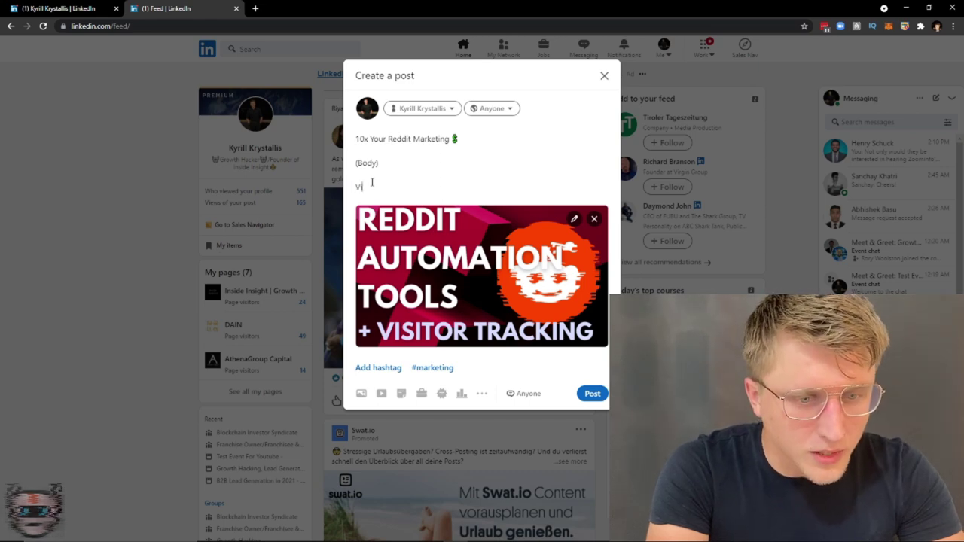
text(d in comments)
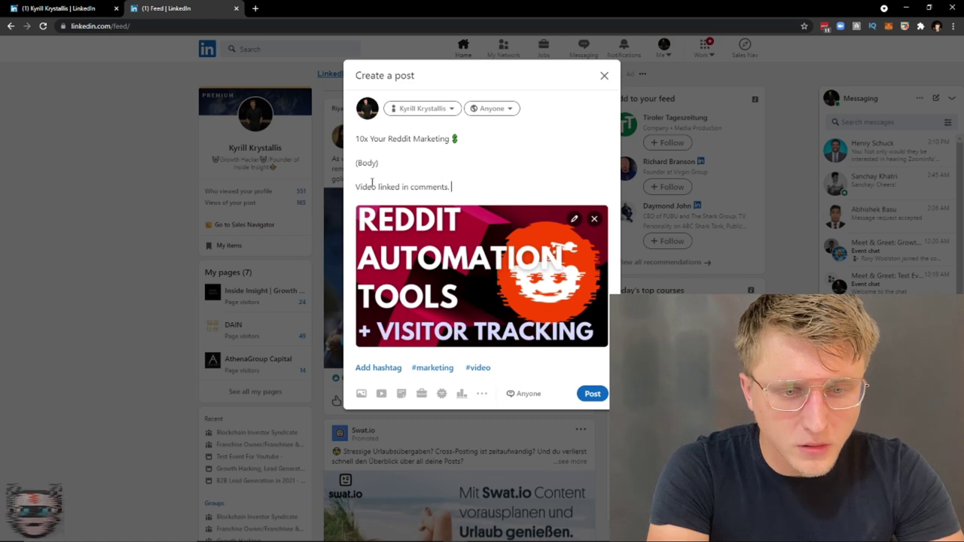
text(.)
key(Return)
- Add the hashtags "#reddit #marketing #growthhacking" at the end of the post text
text(#)
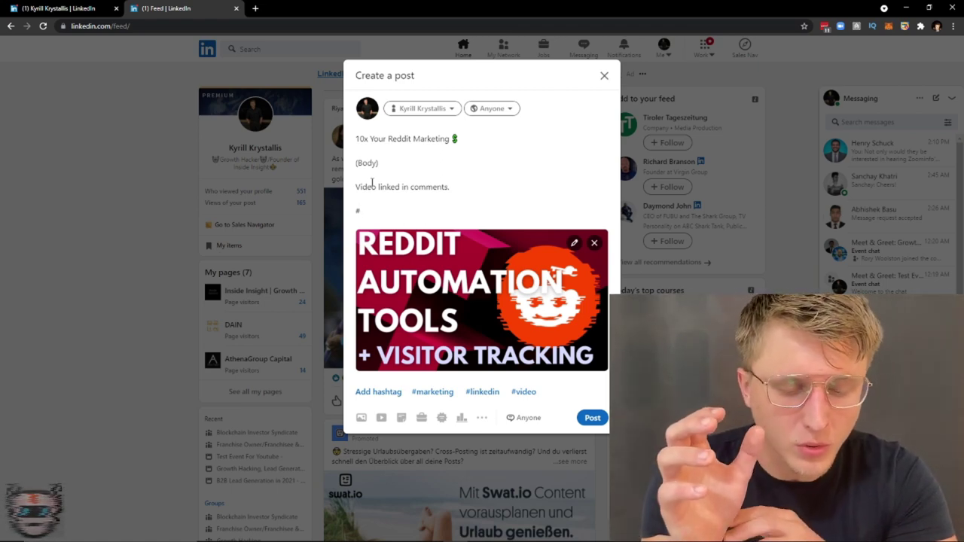
text(reddit )
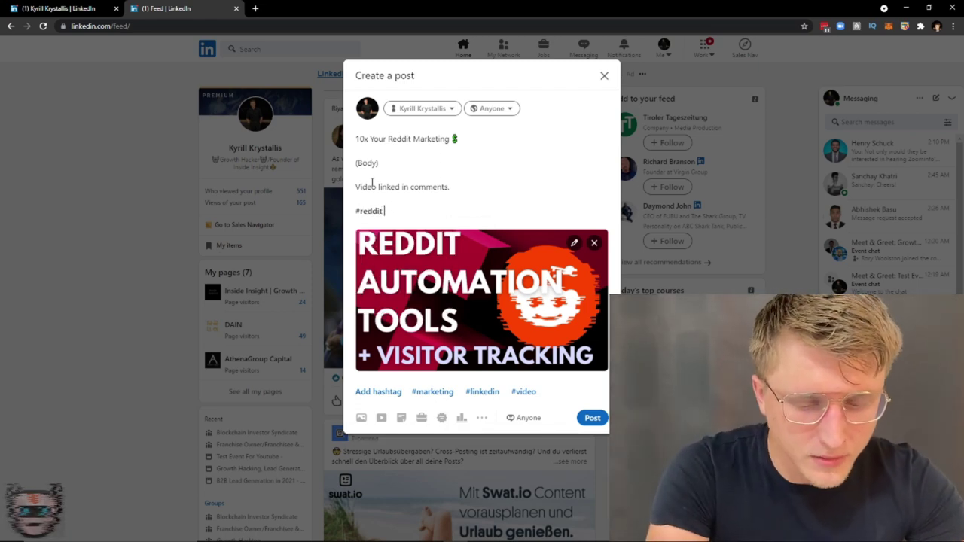
text(#marke)
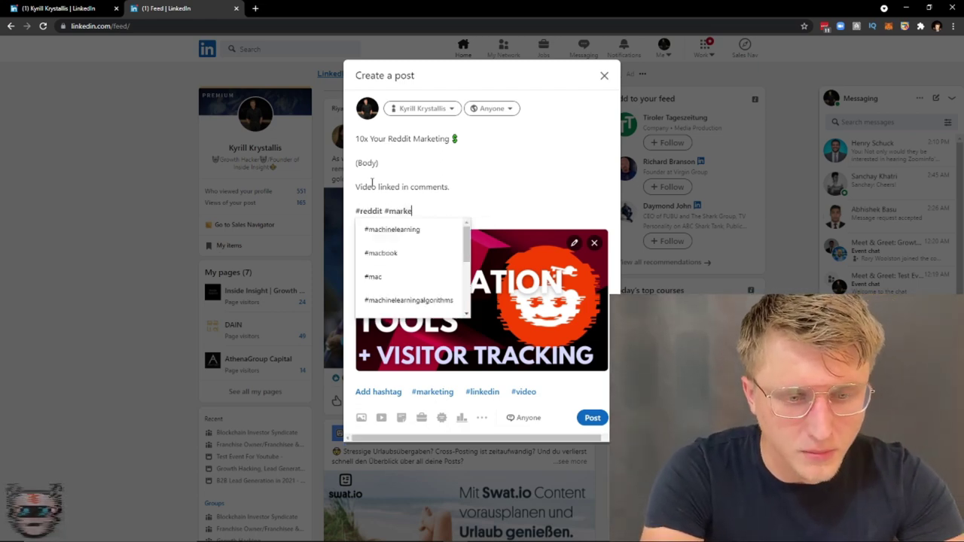
text(ting #)
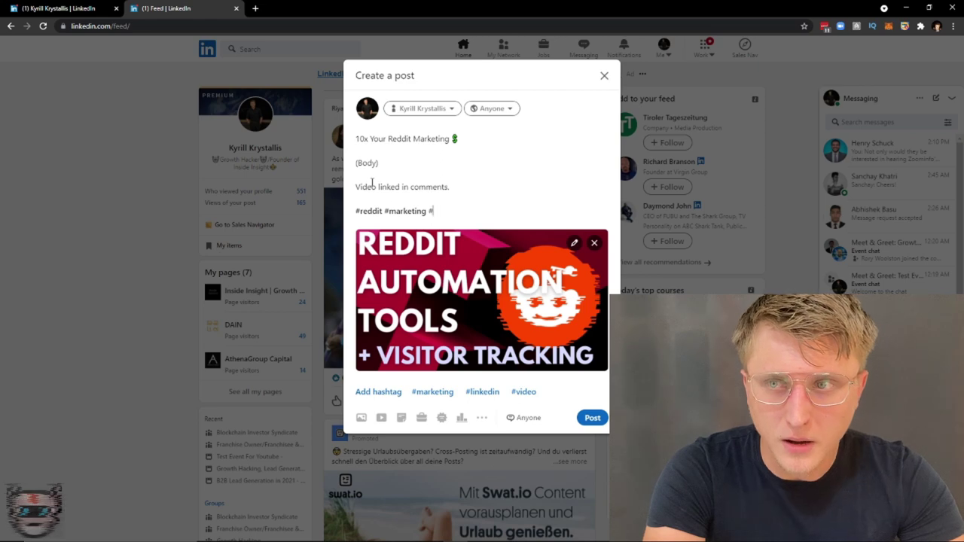
text(growthhacki)
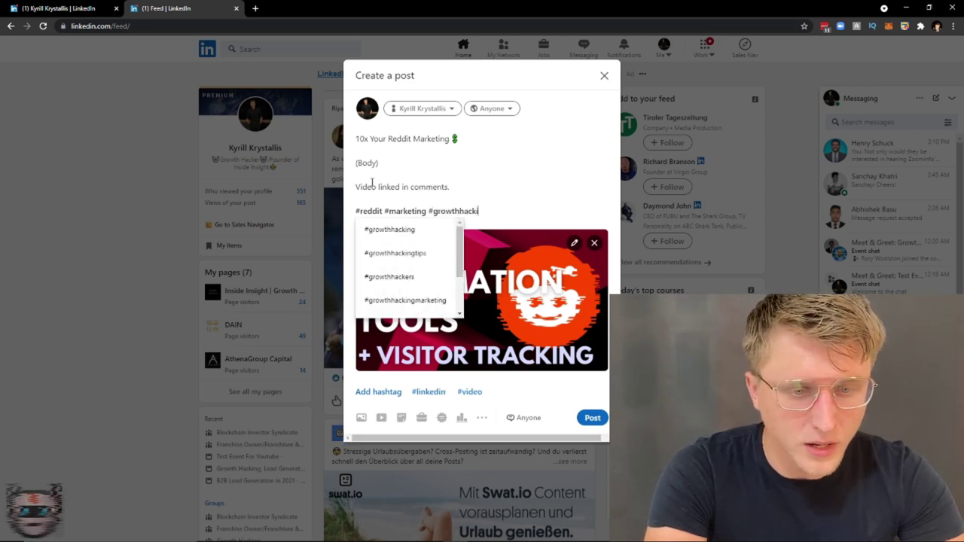
text(ng)
click(452, 172)
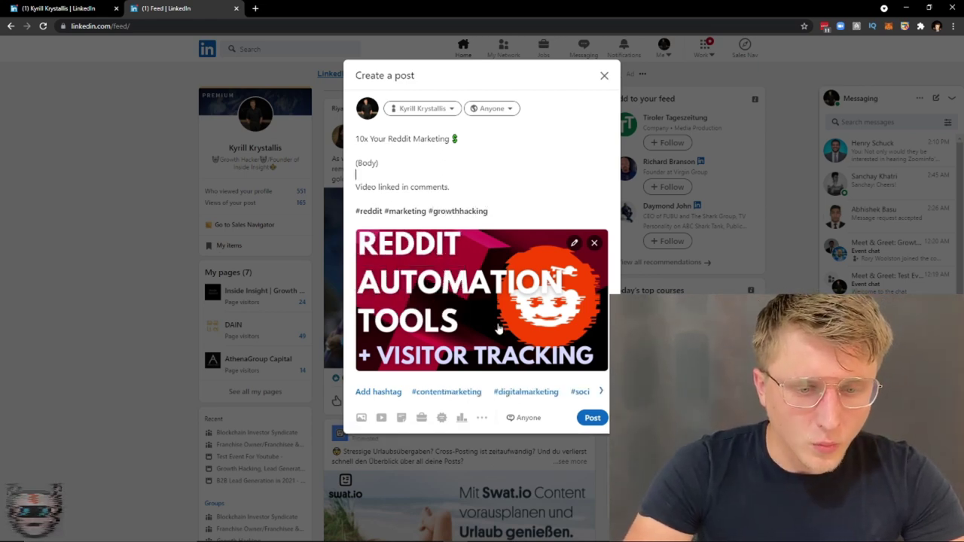
- Publish the Reddit marketing post and open its comment field in the feed
click(502, 201)
click(592, 418)
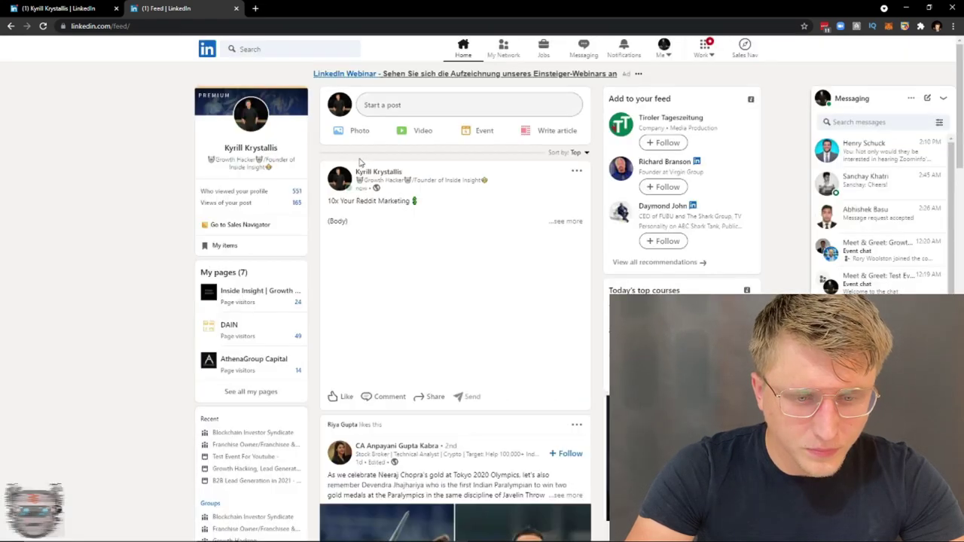
click(366, 399)
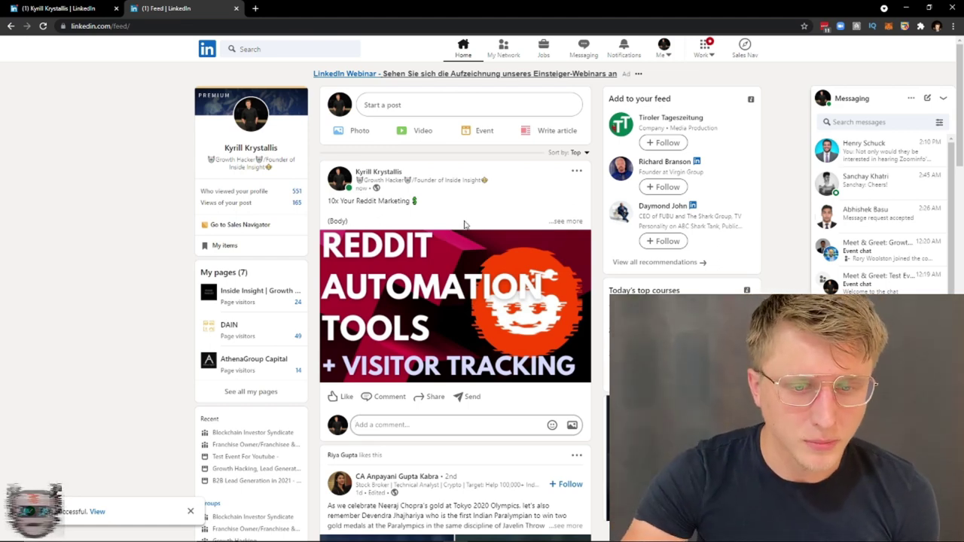
click(576, 171)
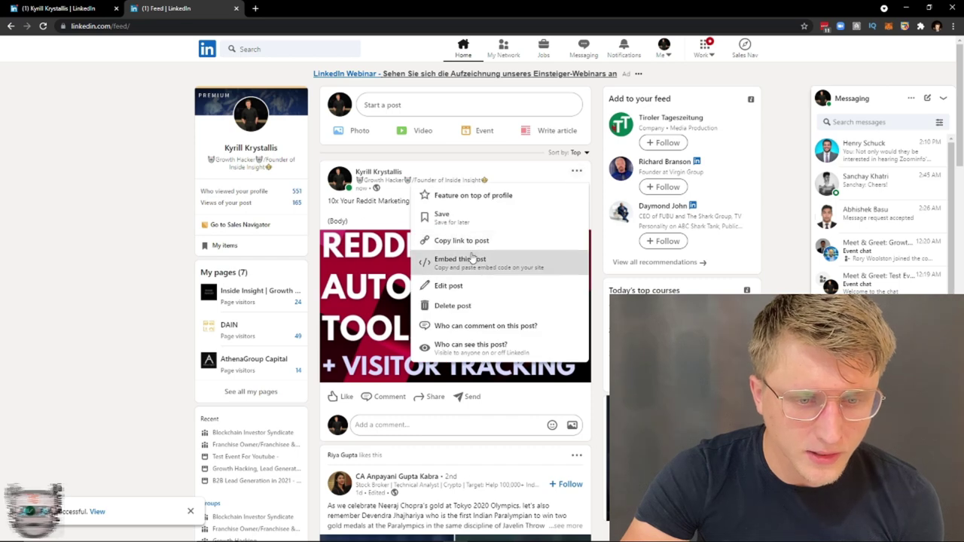
click(450, 286)
click(491, 209)
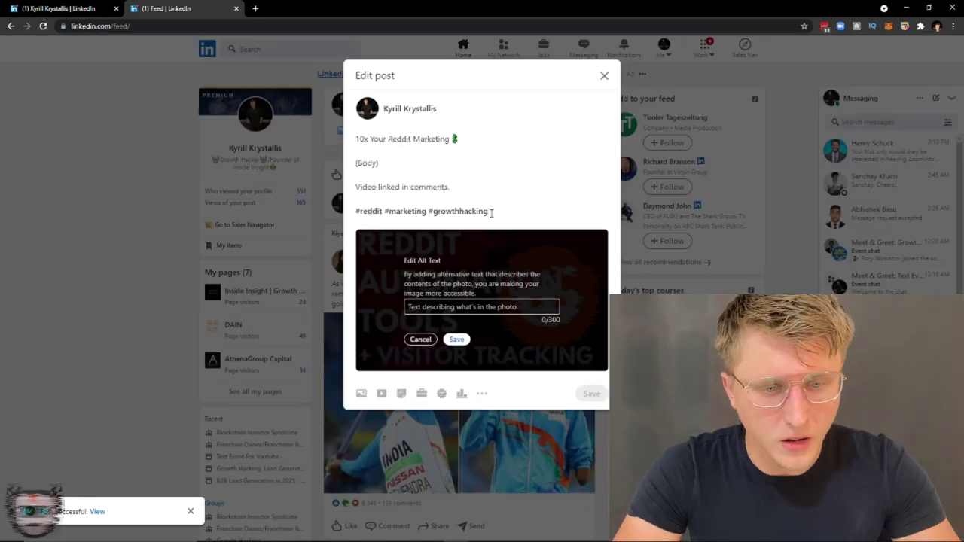
click(452, 186)
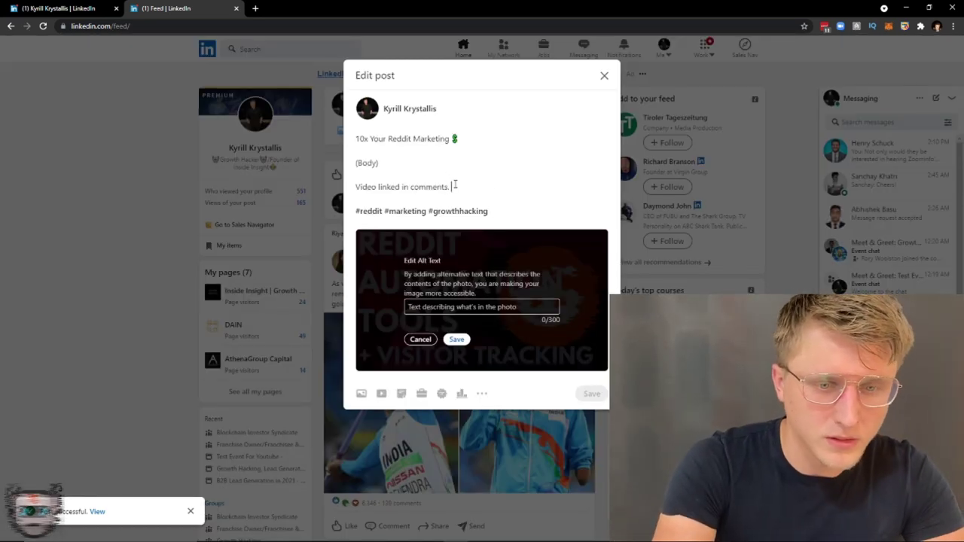
key(Return)
key(Return)
text(www.youtube.com)
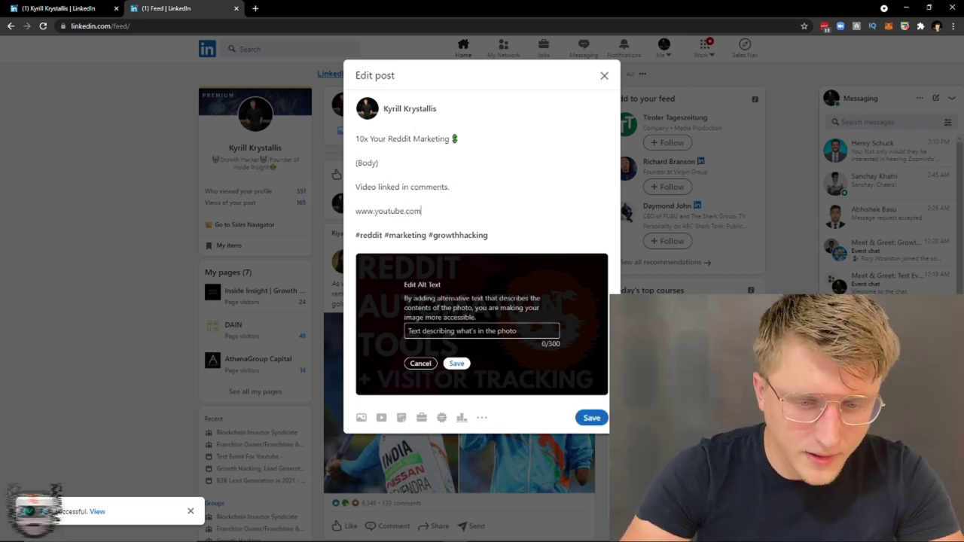
key(ctrl+Return)
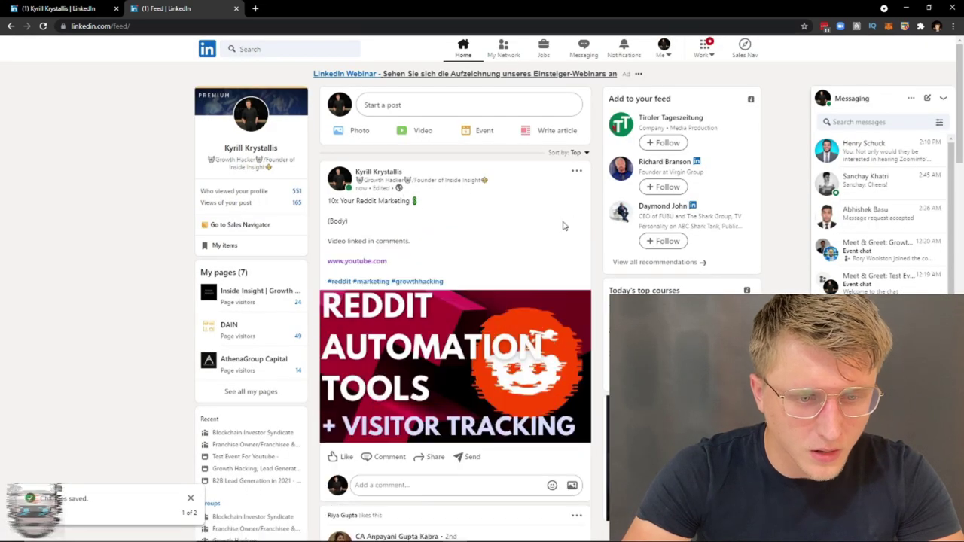
- Delete the Reddit marketing post from the feed
click(576, 171)
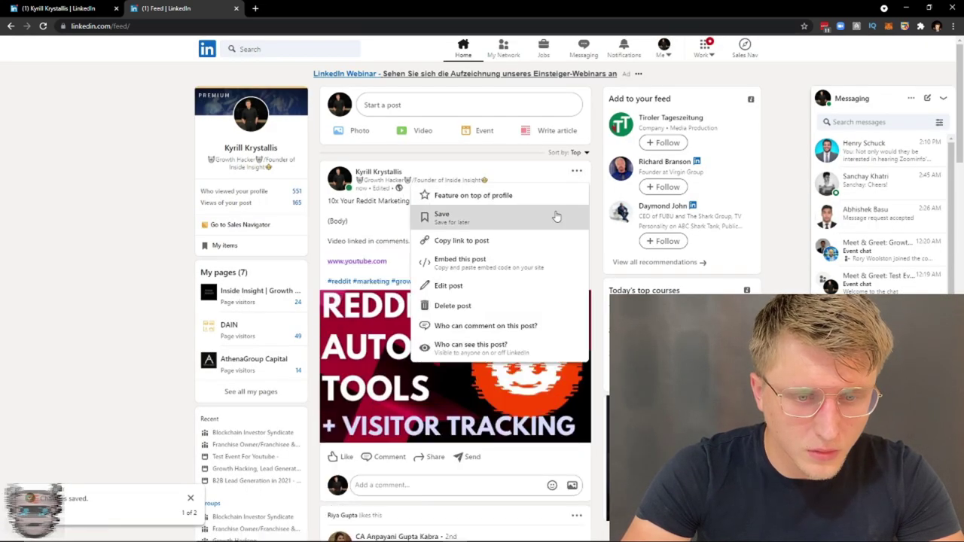
click(455, 305)
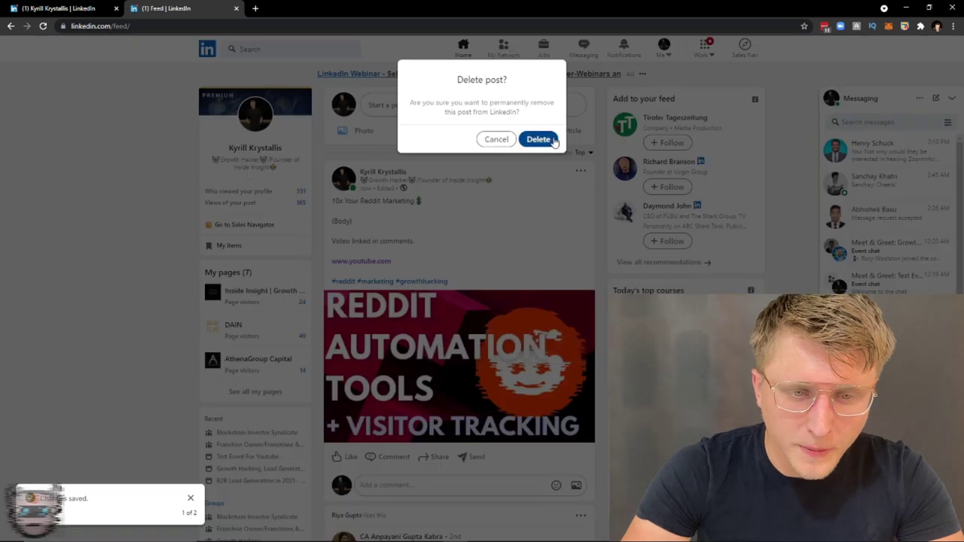
click(536, 138)
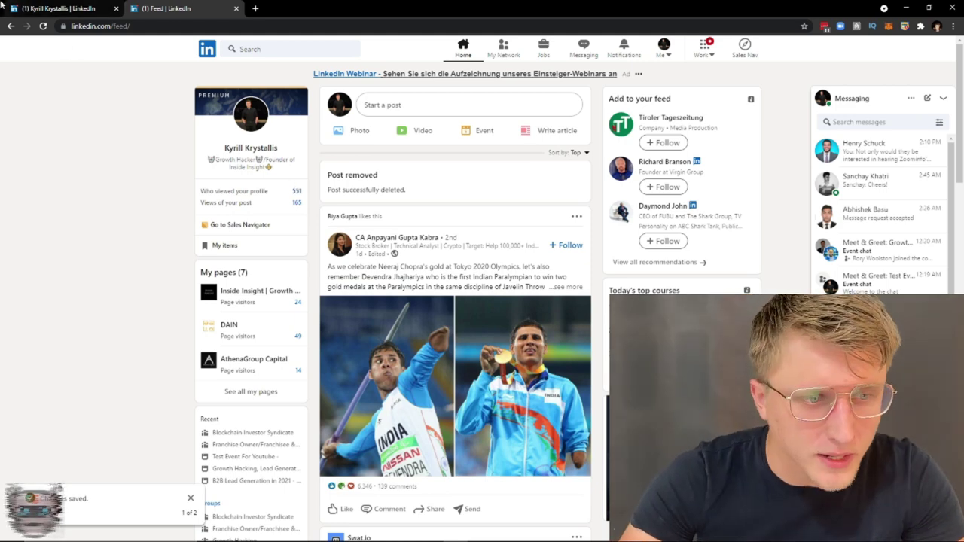
- Return to the profile's posts list and examine the full text, hashtags and link comment of the "Our community is blowing up" post
click(67, 8)
scroll(374, 241, down, 2)
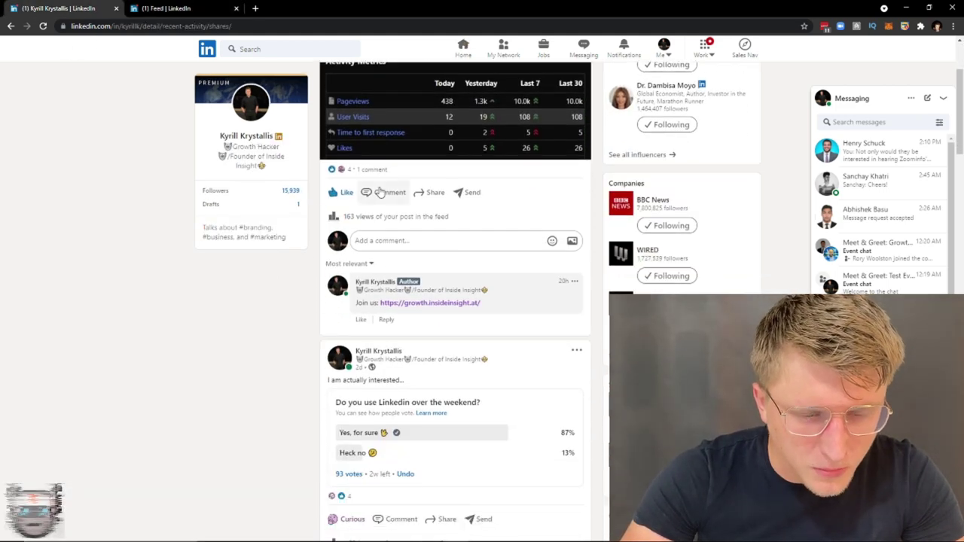
scroll(399, 218, up, 2)
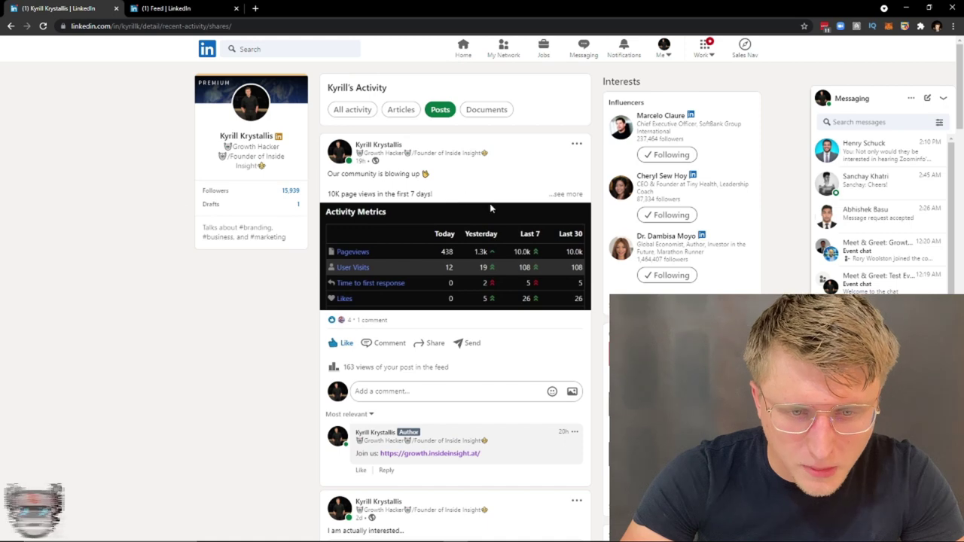
click(570, 194)
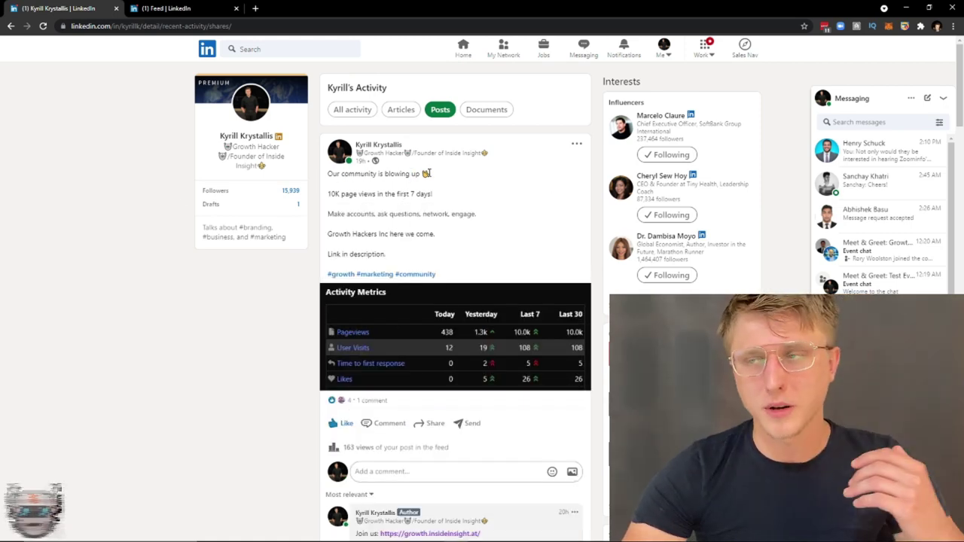
drag(328, 253, 362, 253)
click(366, 252)
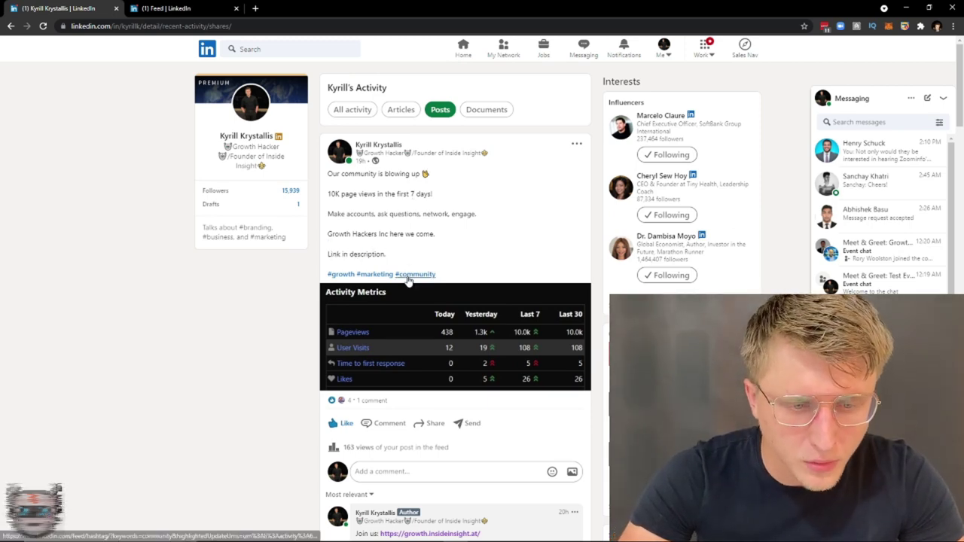
scroll(406, 286, down, 2)
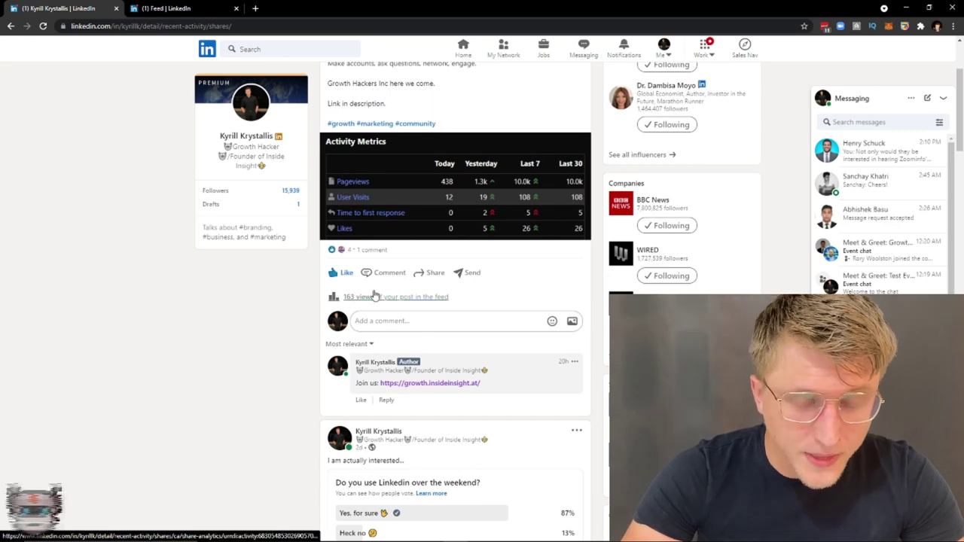
scroll(369, 301, up, 2)
scroll(367, 323, down, 1)
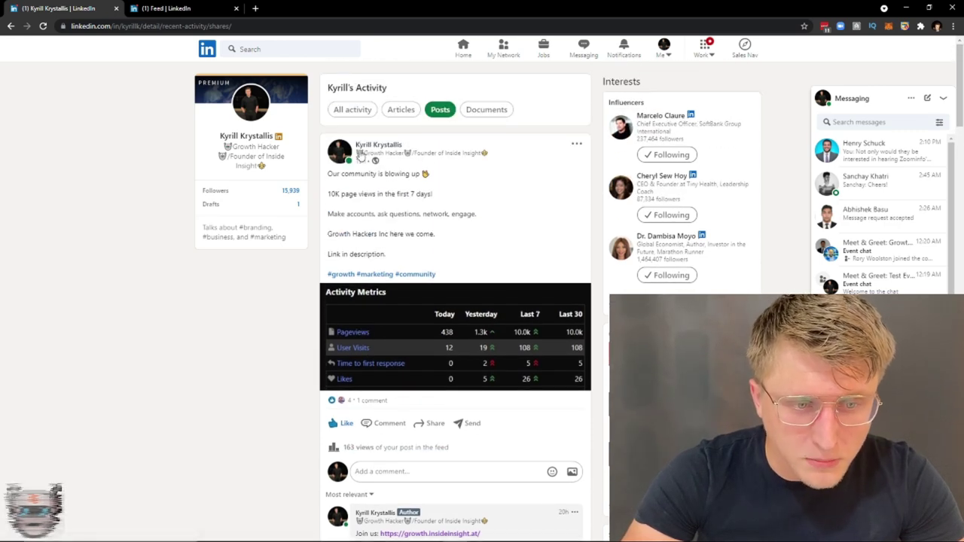
scroll(367, 226, down, 2)
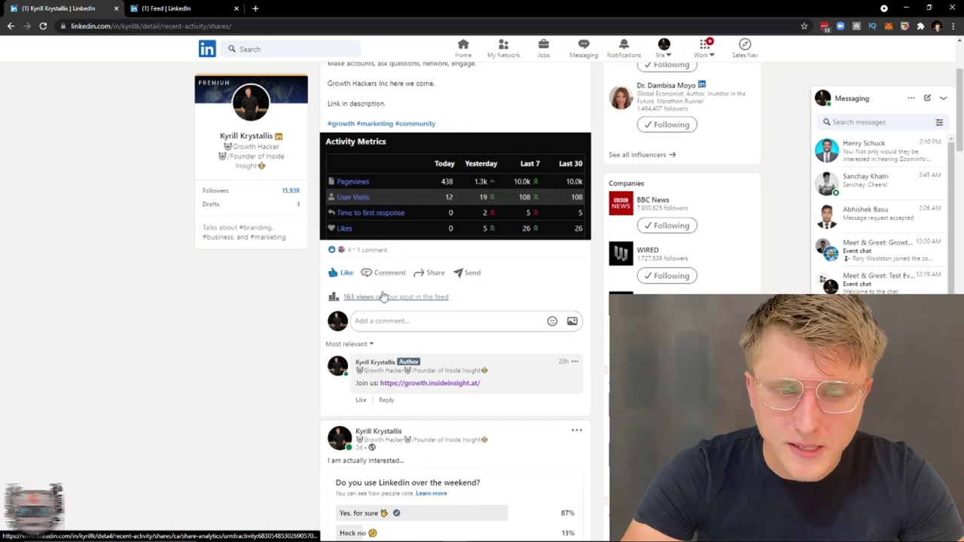
- Check the viewer analytics by job title and location for the "Our community is blowing up" post, then close them
click(384, 297)
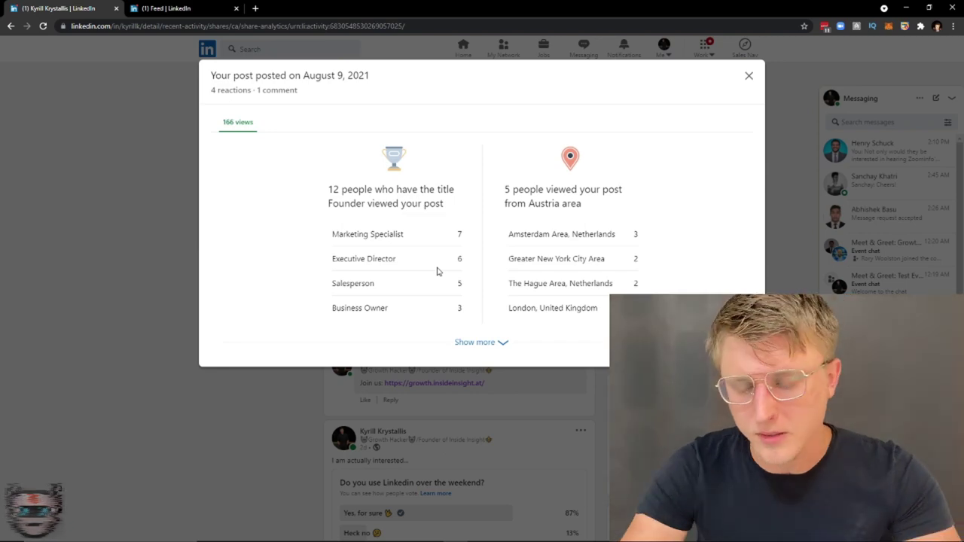
click(749, 75)
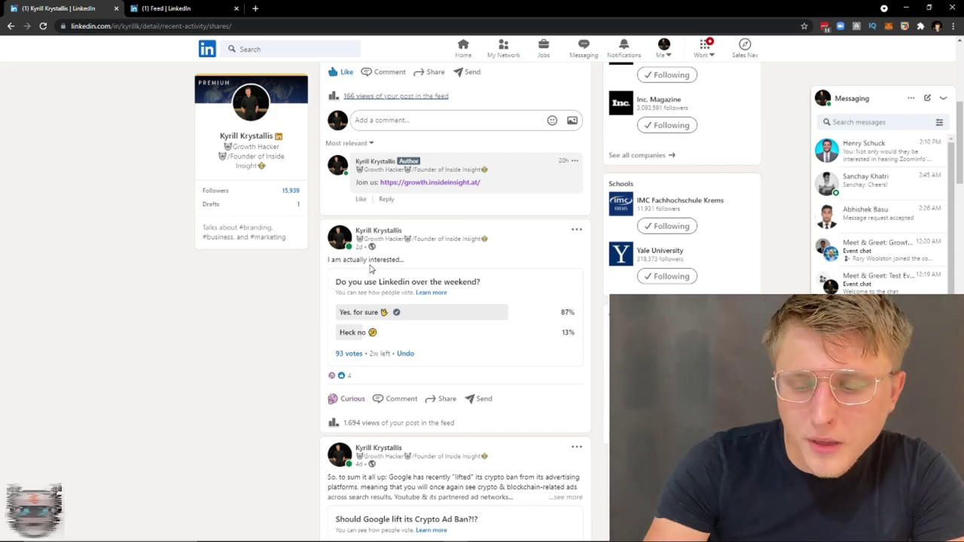
- Look through the voters for both "Yes, for sure" and "Heck no" in the LinkedIn weekend poll, and close the votes list
click(350, 354)
scroll(461, 218, down, 8)
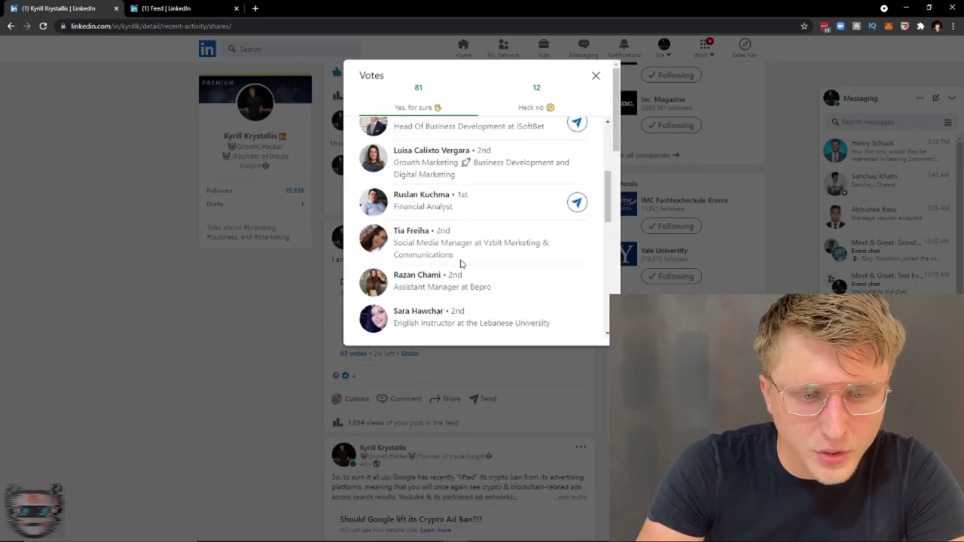
scroll(459, 211, down, 10)
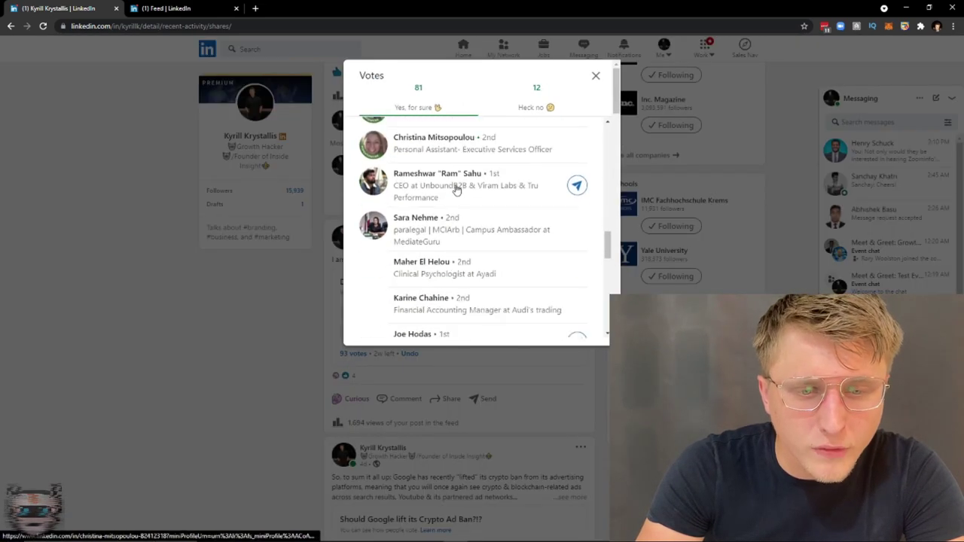
click(550, 103)
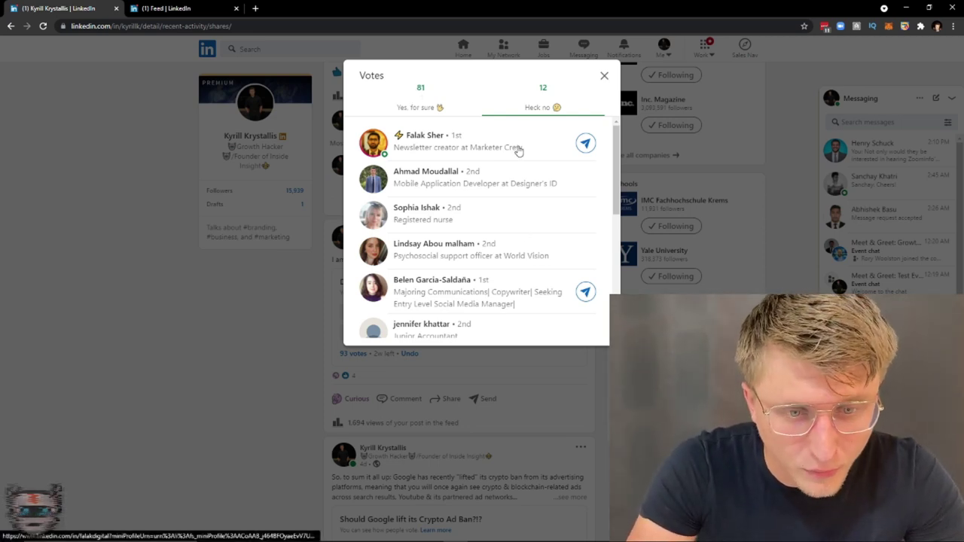
click(603, 75)
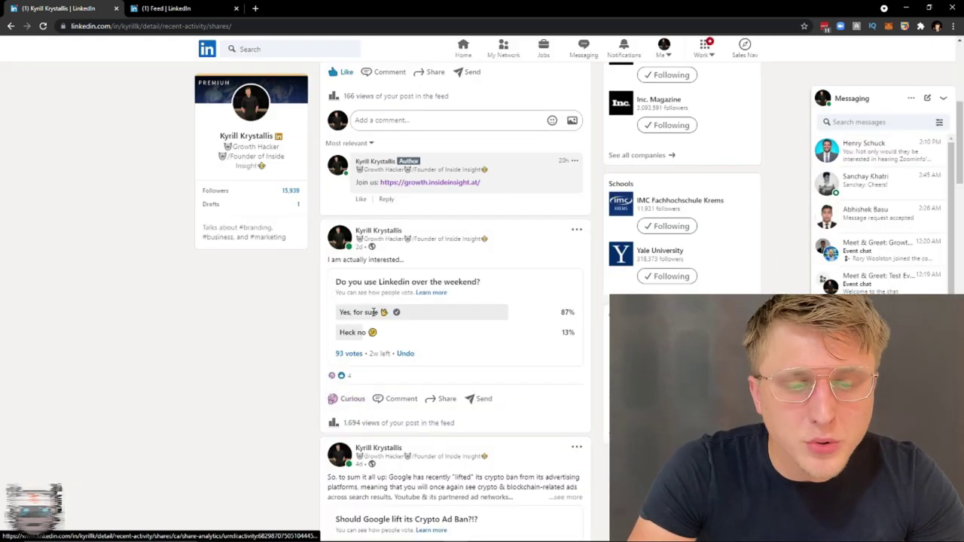
- Compare the feed views and reactions of the "Our community is blowing up" post with those of the LinkedIn weekend poll
scroll(377, 309, down, 2)
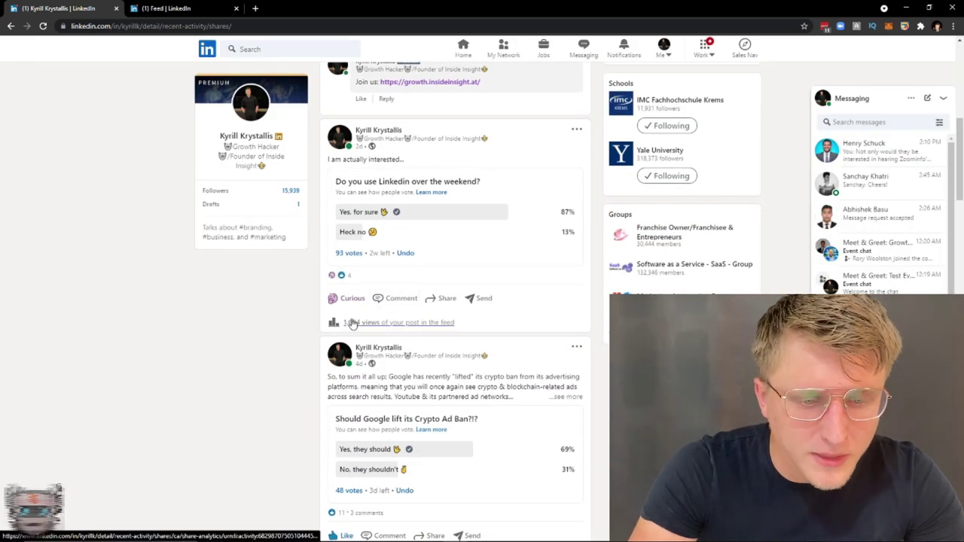
scroll(362, 329, up, 1)
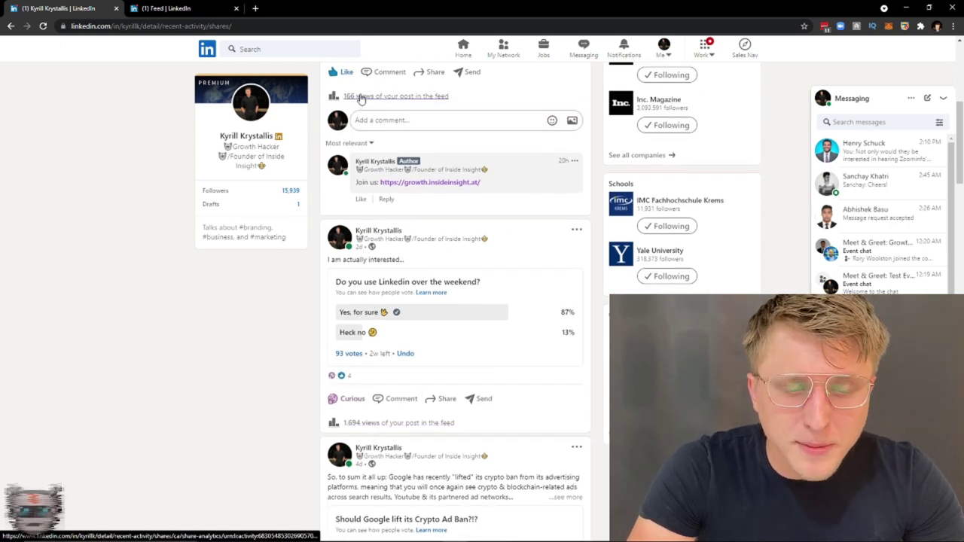
scroll(388, 211, up, 1)
scroll(389, 203, up, 2)
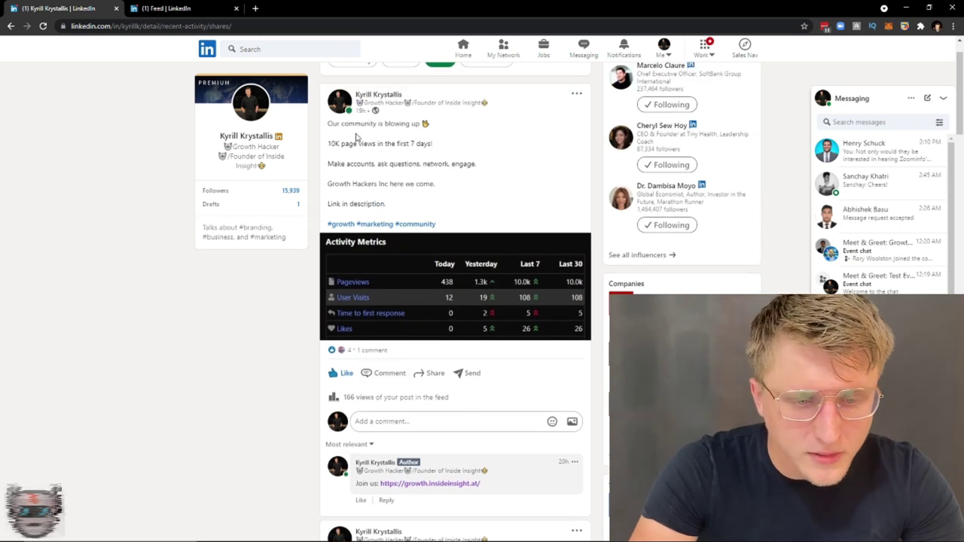
scroll(358, 137, down, 4)
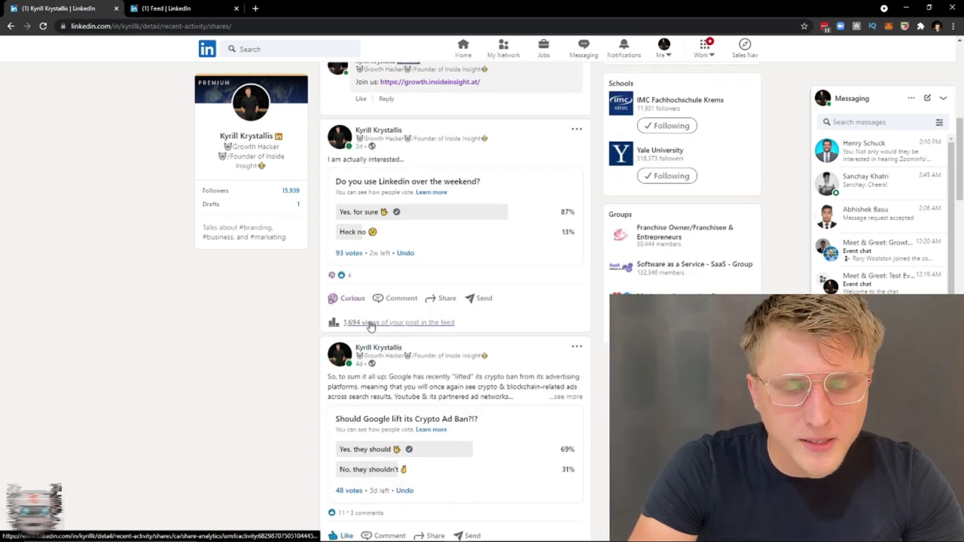
scroll(370, 326, up, 5)
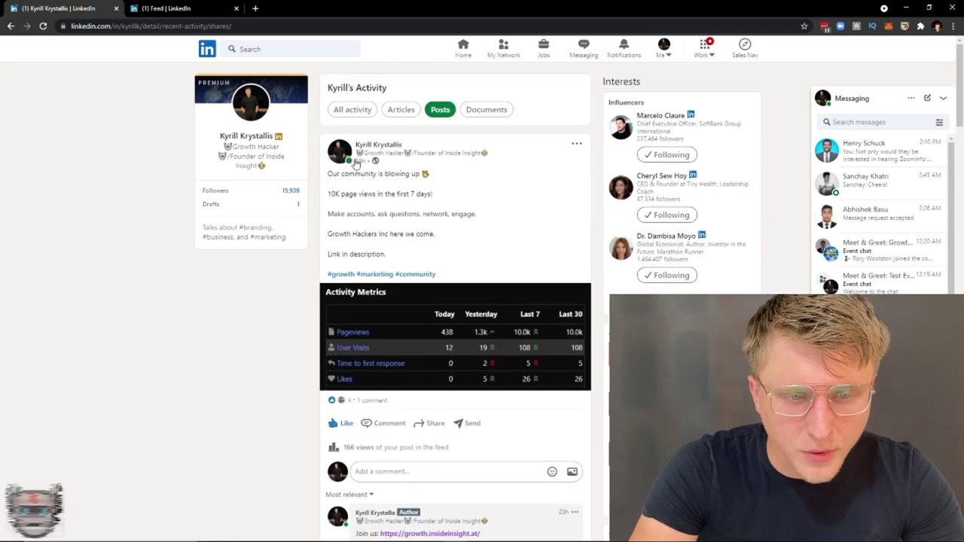
scroll(366, 159, down, 1)
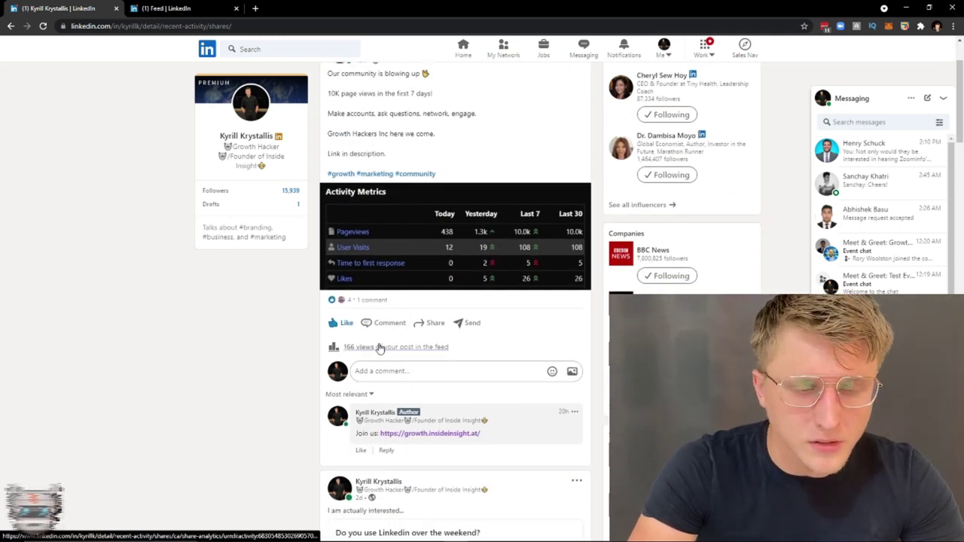
mouse_move(343, 322)
scroll(343, 322, down, 1)
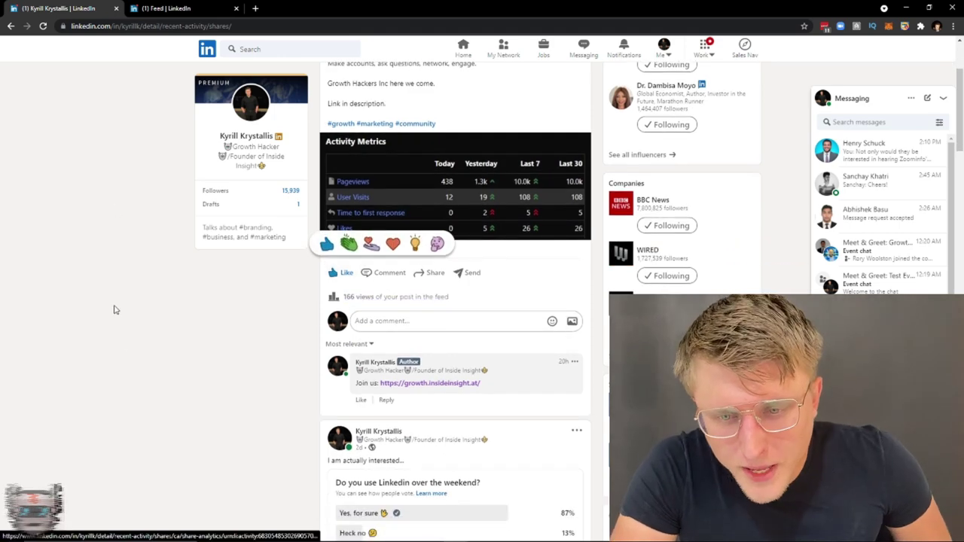
scroll(224, 280, up, 1)
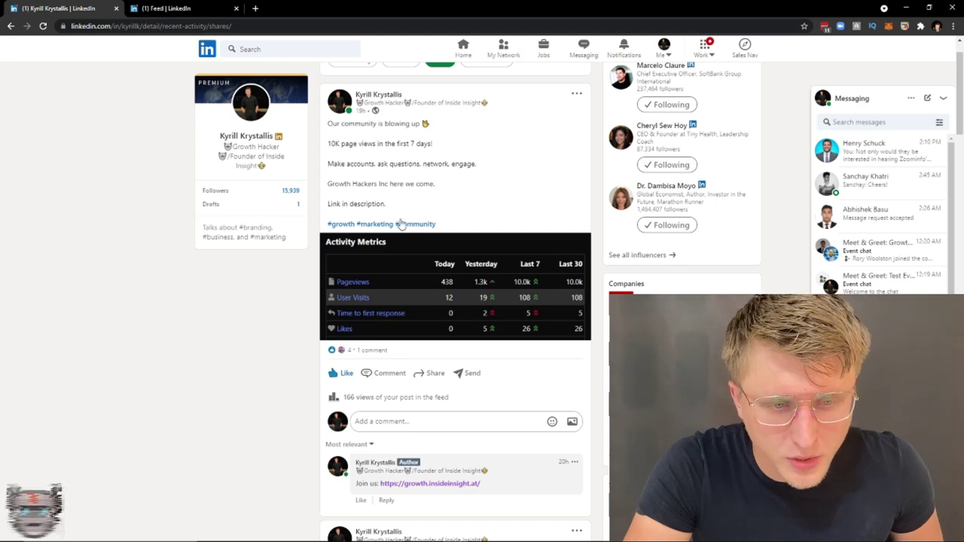
scroll(335, 316, down, 4)
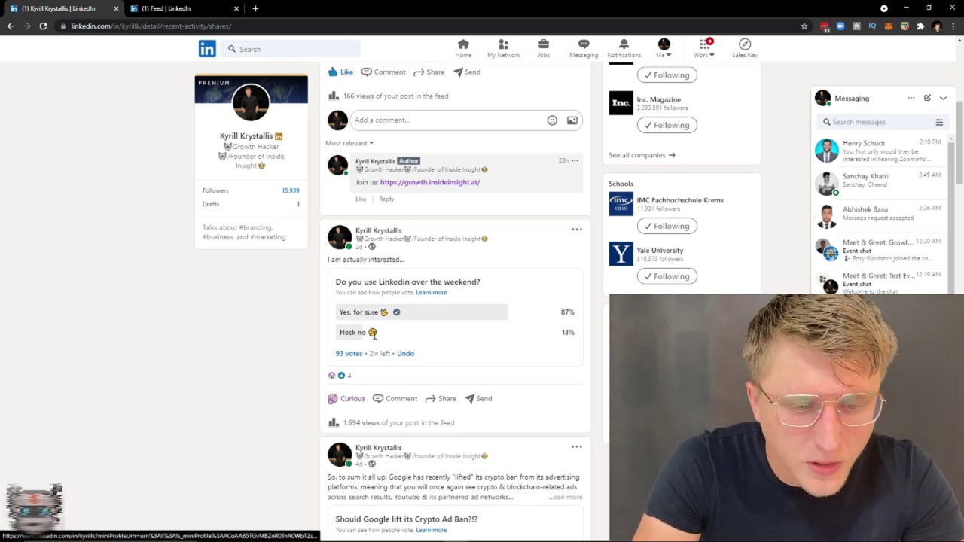
scroll(357, 307, down, 1)
scroll(357, 334, up, 2)
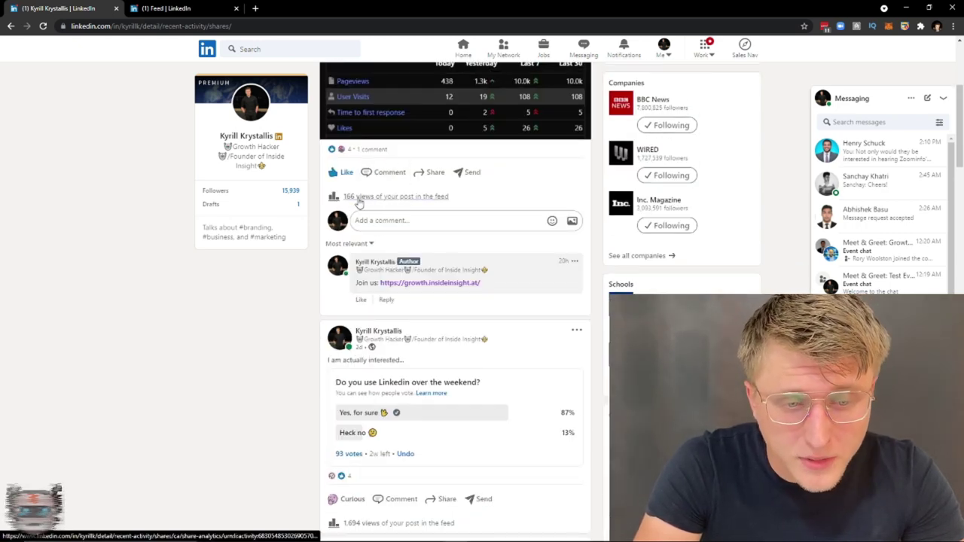
- Compare the "Should Google lift its Crypto Ad Ban?!?" poll's votes and views with the weekend poll's
scroll(359, 201, down, 4)
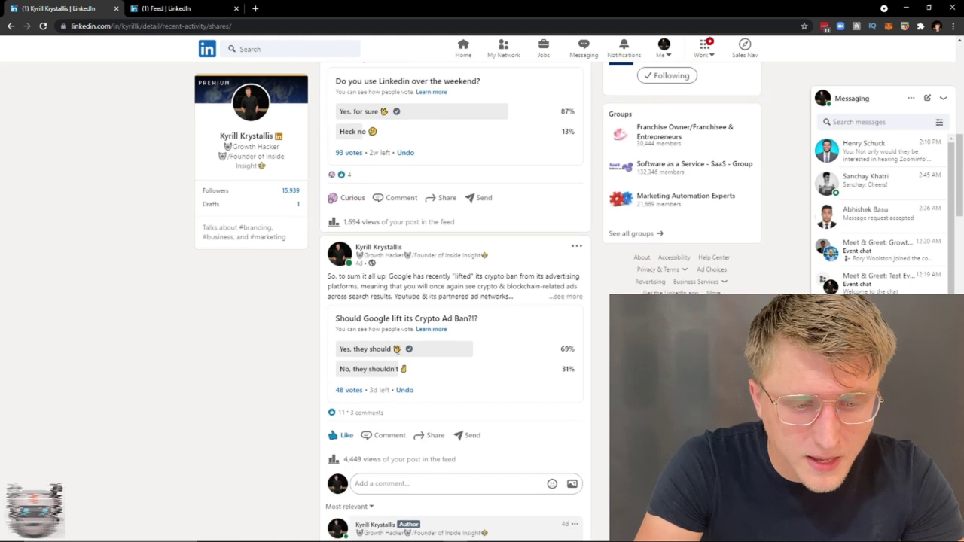
scroll(389, 280, down, 1)
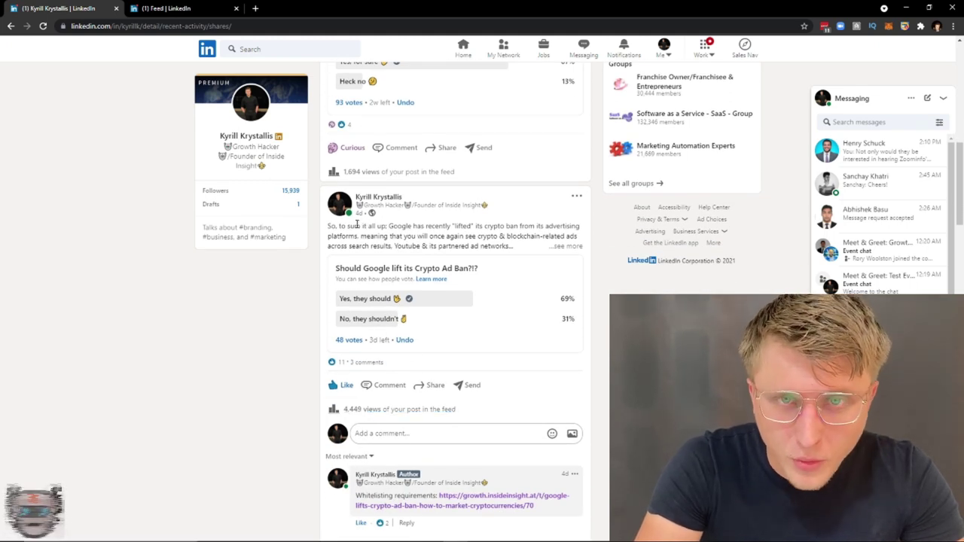
scroll(340, 238, up, 1)
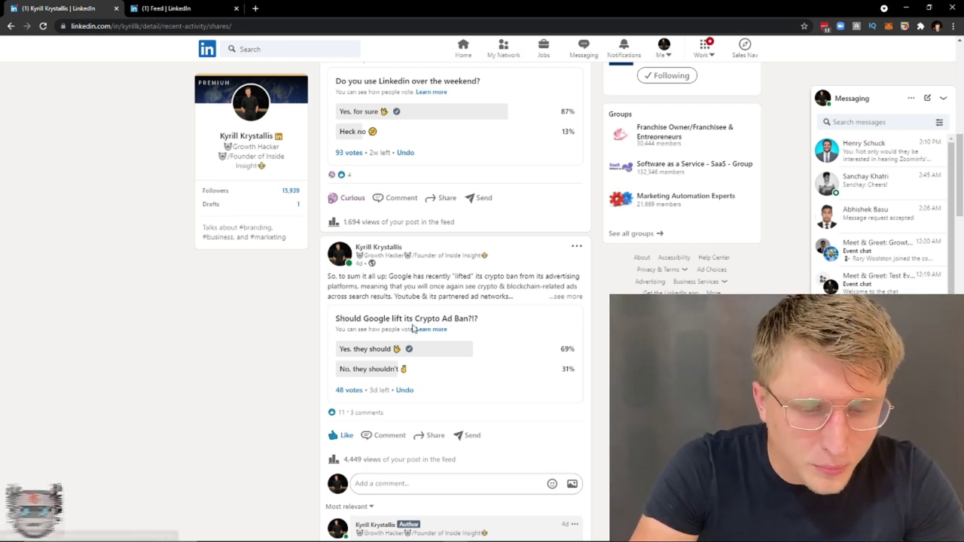
scroll(432, 305, up, 2)
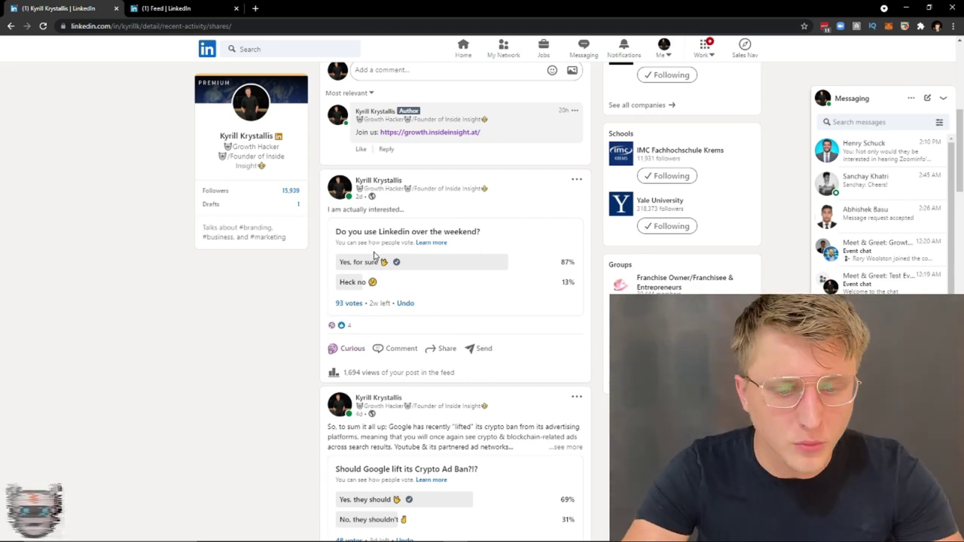
scroll(374, 256, down, 3)
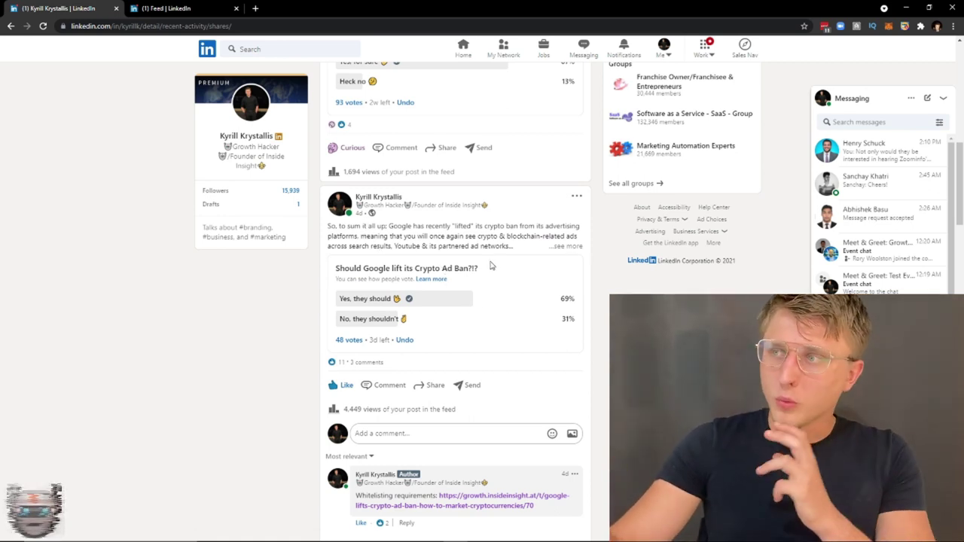
- Open the whitelisting requirements link from the crypto poll's comment in a new tab and skim the linked forum article
scroll(474, 332, down, 2)
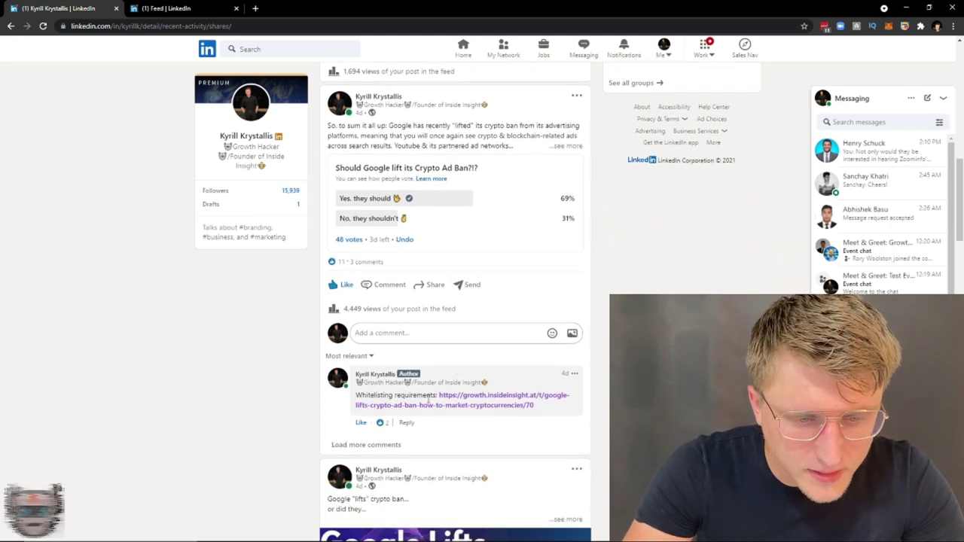
right_click(467, 401)
click(490, 405)
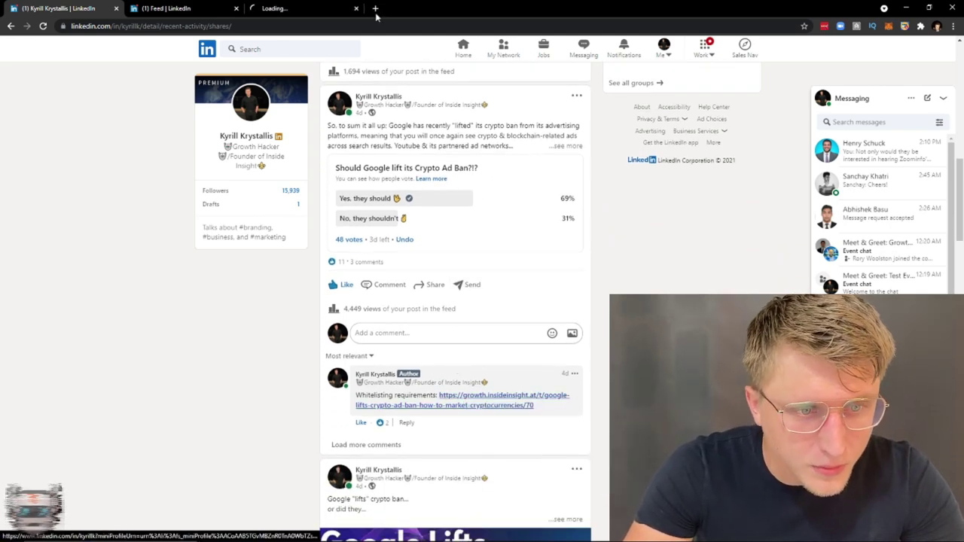
click(299, 8)
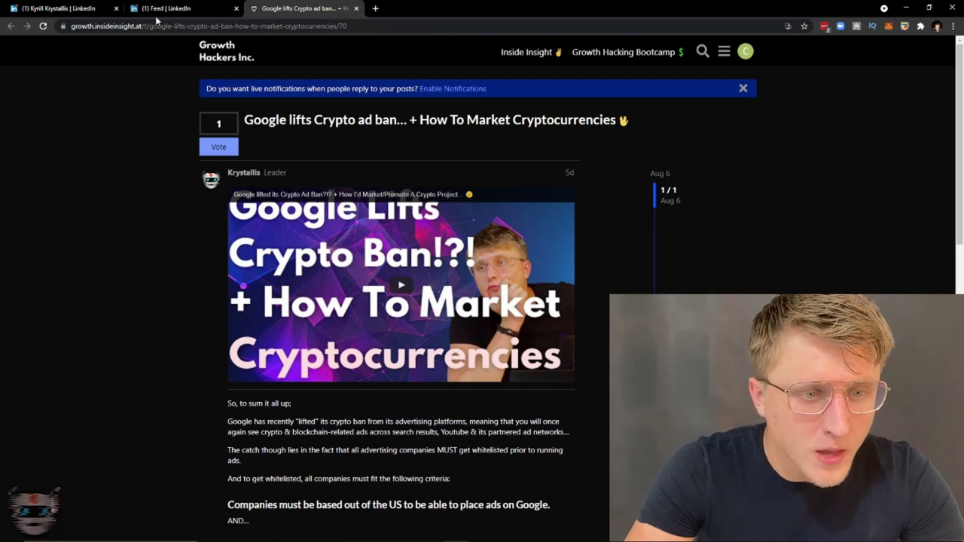
scroll(202, 159, down, 3)
scroll(202, 159, down, 5)
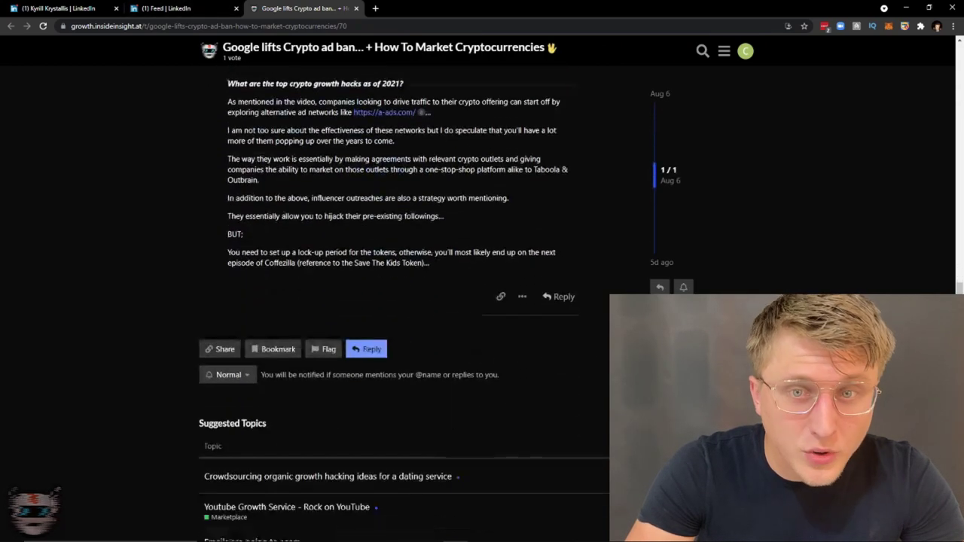
scroll(263, 175, up, 3)
scroll(263, 175, up, 2)
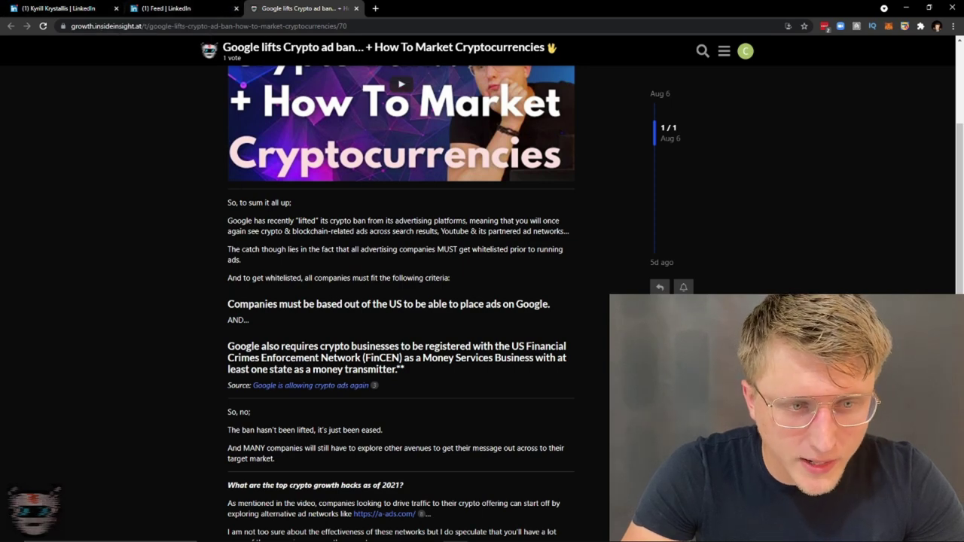
- Return to the LinkedIn posts list, expand the crypto ad ban post's full text, and examine its wording and poll question
click(43, 7)
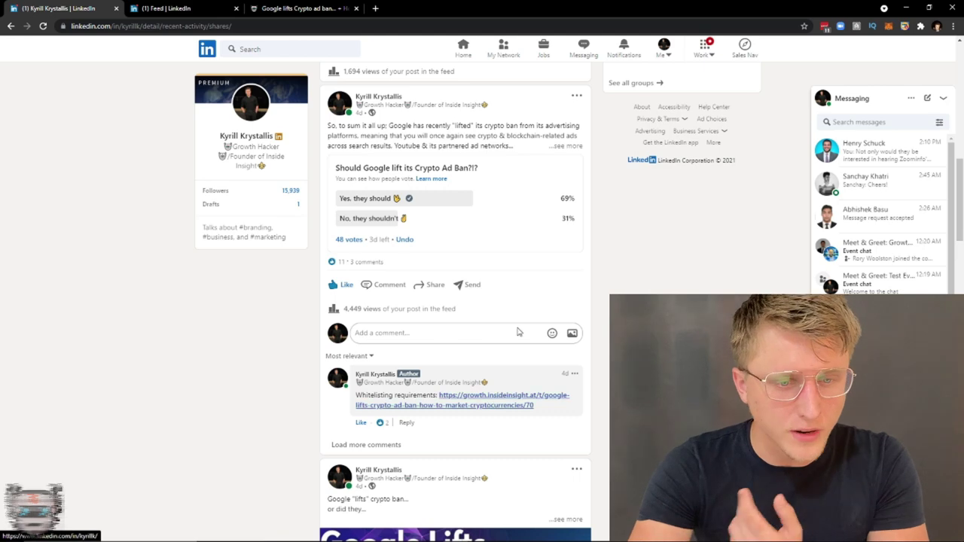
click(570, 145)
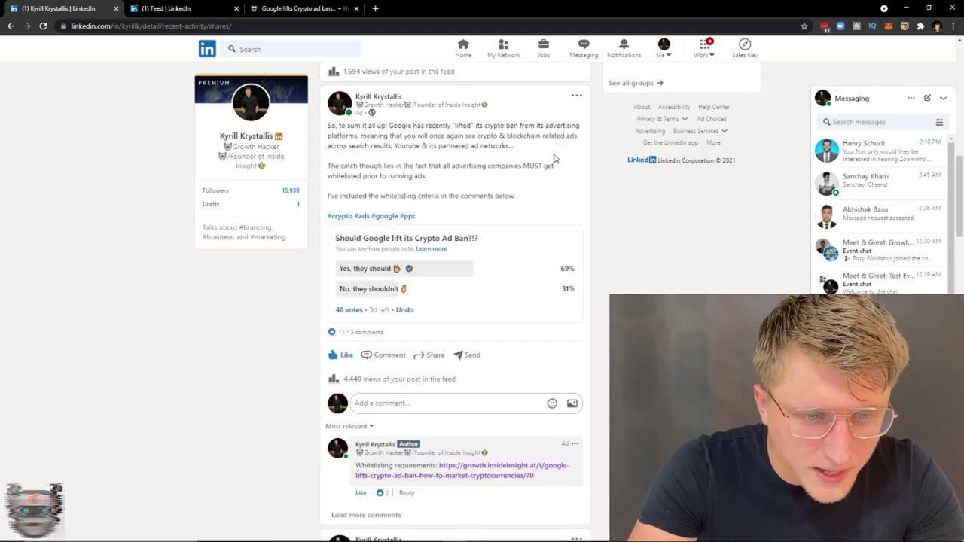
scroll(331, 139, up, 2)
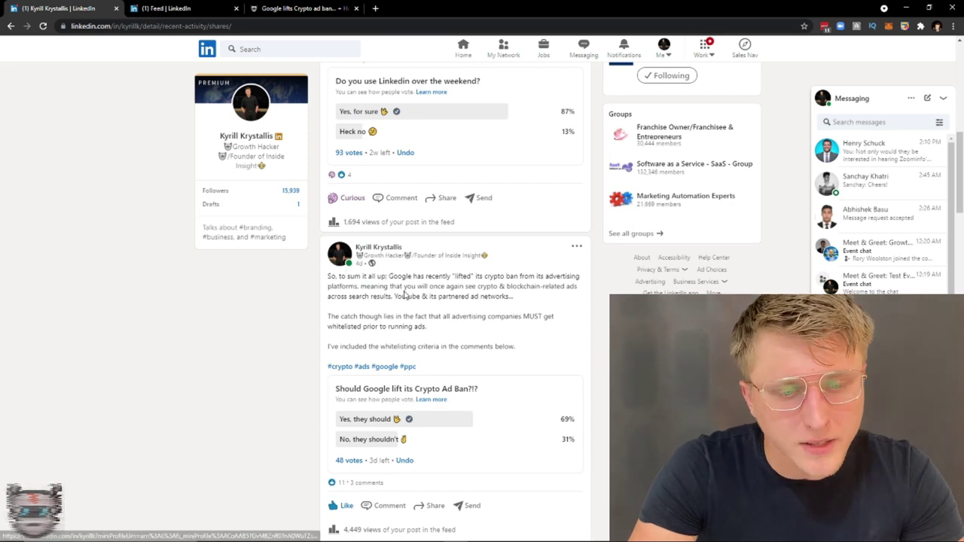
scroll(290, 226, down, 2)
drag(441, 288, 363, 287)
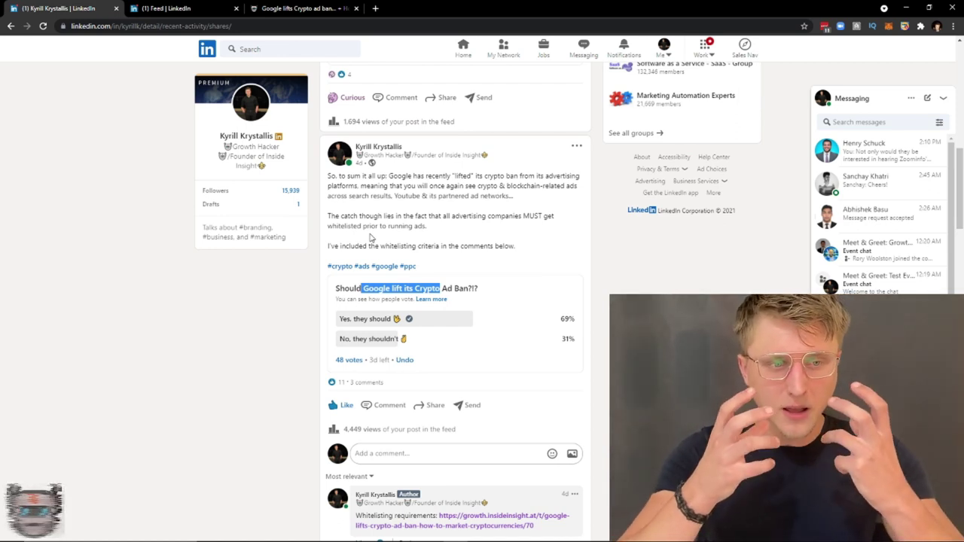
click(453, 286)
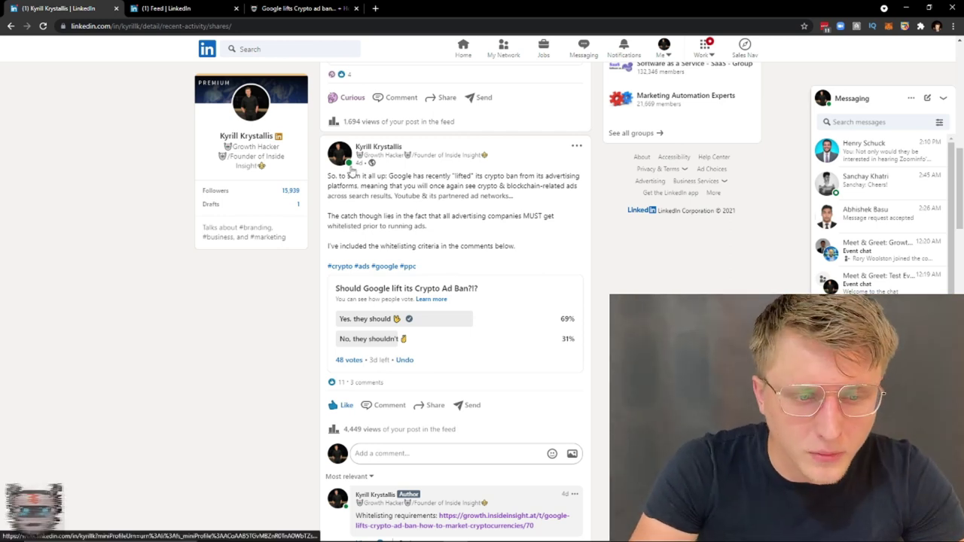
- Highlight the "included the whitelisting criteria in the comments" line in the crypto post, and view all of the post's comments
scroll(406, 309, down, 1)
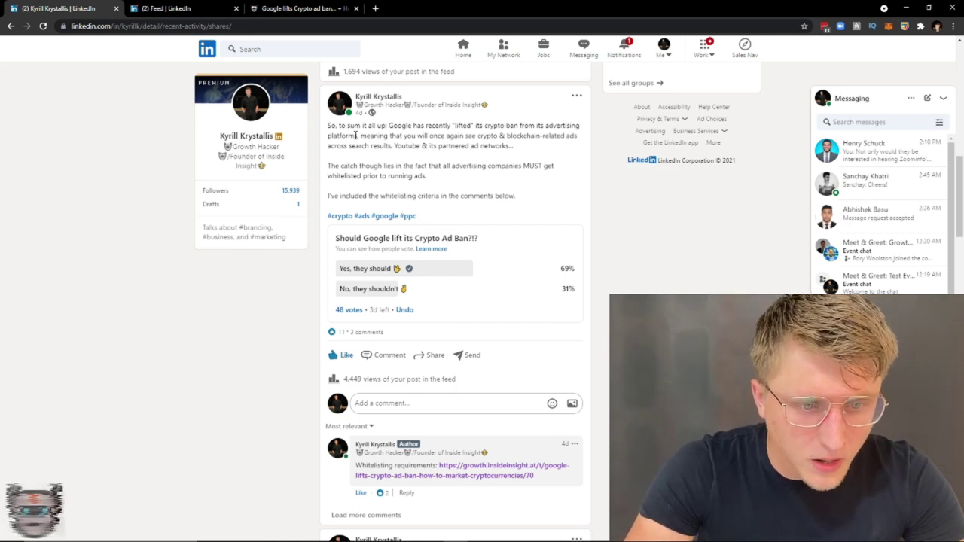
drag(345, 196, 444, 197)
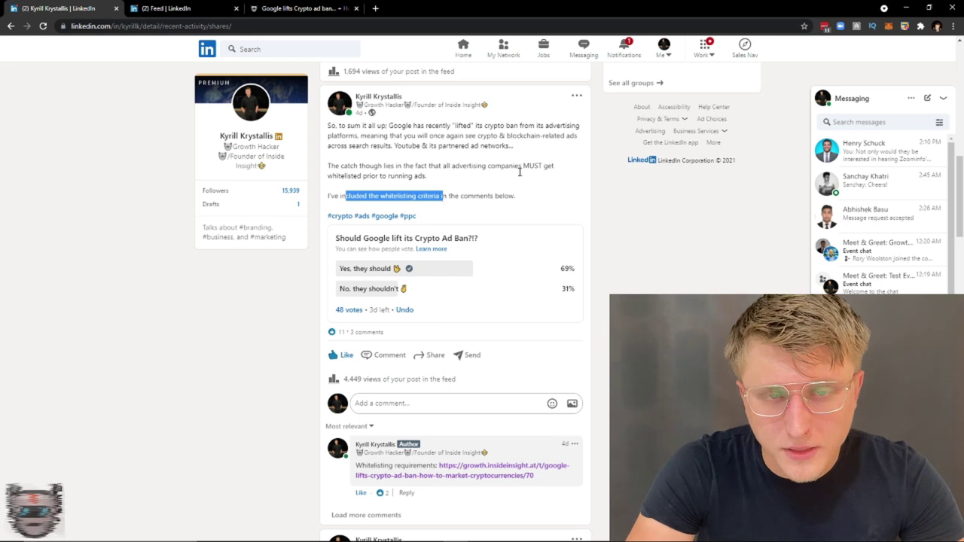
drag(340, 196, 494, 192)
scroll(458, 309, down, 2)
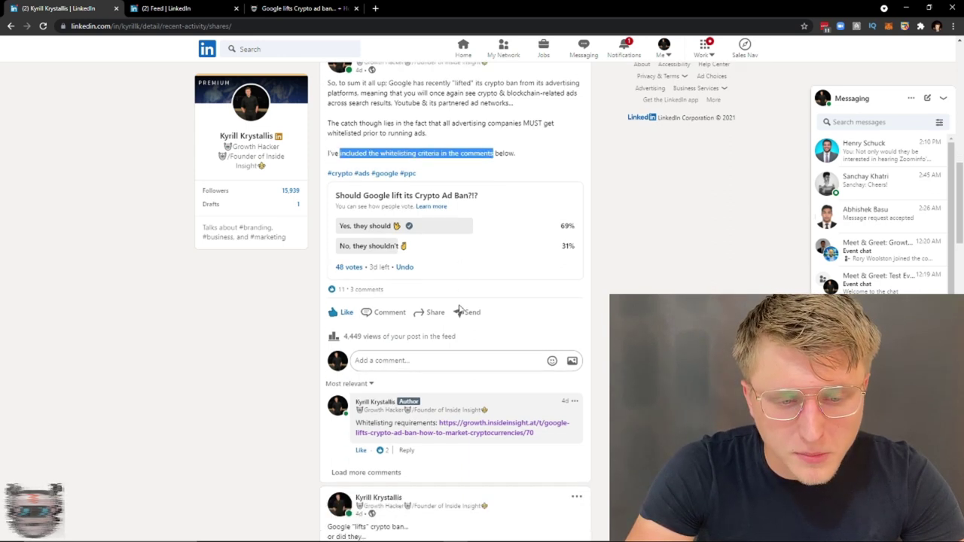
click(387, 365)
scroll(418, 324, down, 2)
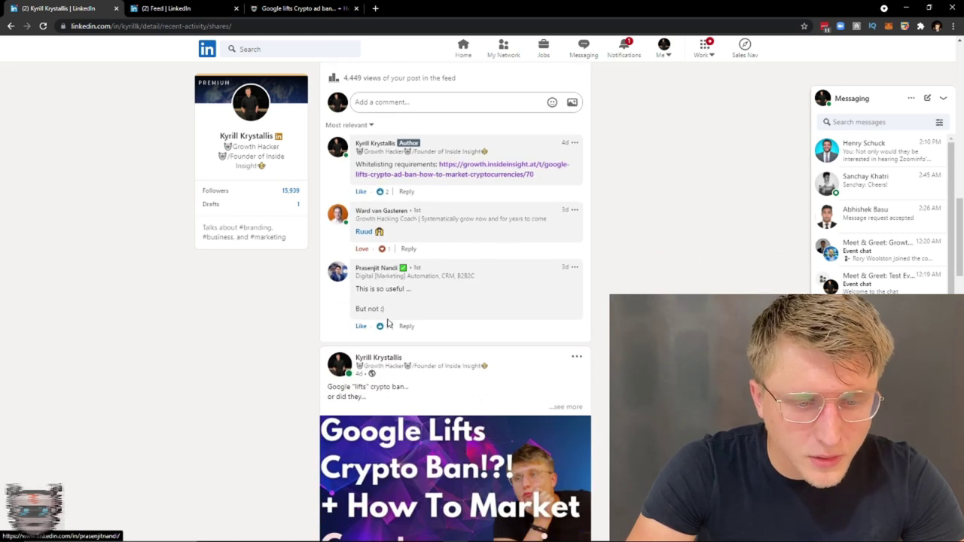
- Examine the crypto ad ban post's poll results, view total, and whitelisting requirements comment
scroll(392, 294, up, 2)
scroll(434, 198, up, 2)
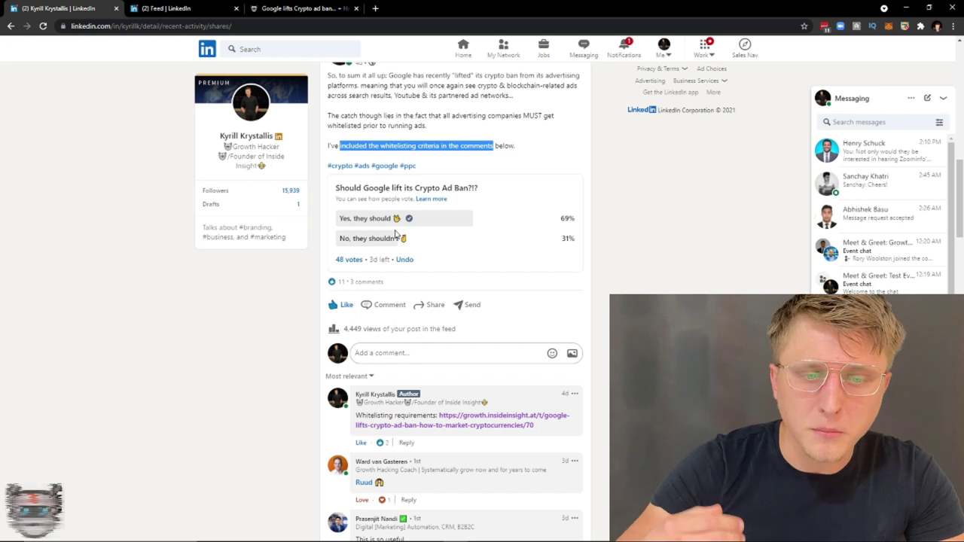
scroll(447, 211, up, 2)
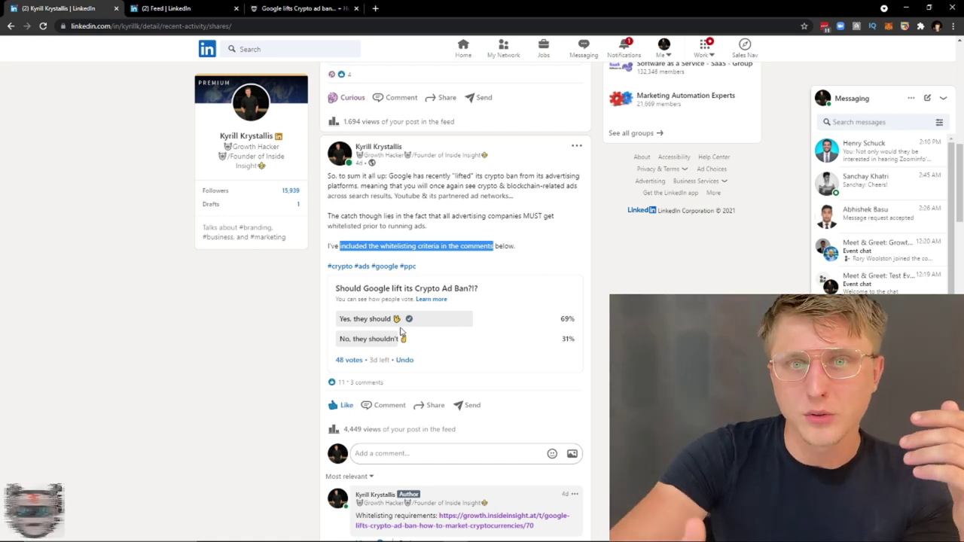
scroll(453, 484, down, 1)
scroll(452, 484, down, 1)
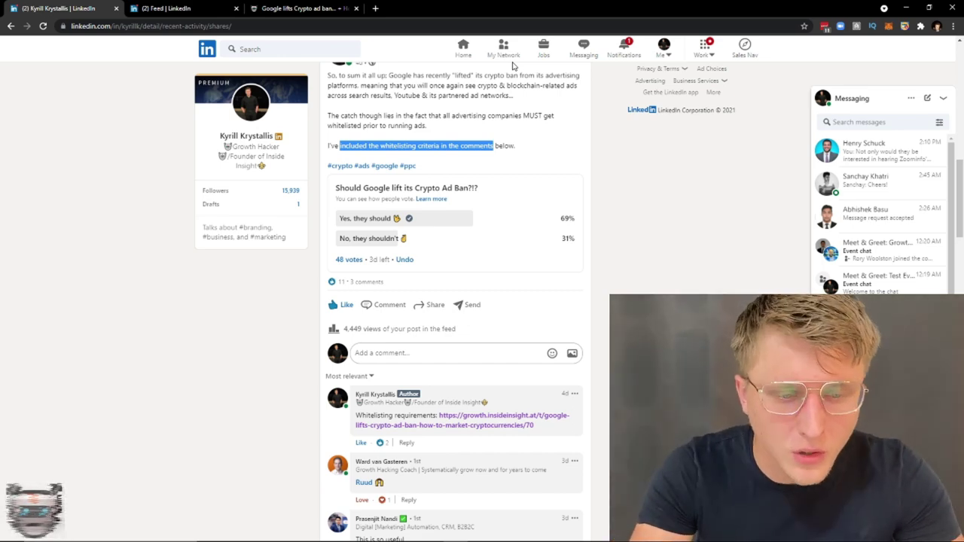
- Compare the views of the "Google Lifts Crypto Ban!?!" image post with those of the crypto ad ban poll
scroll(365, 234, down, 5)
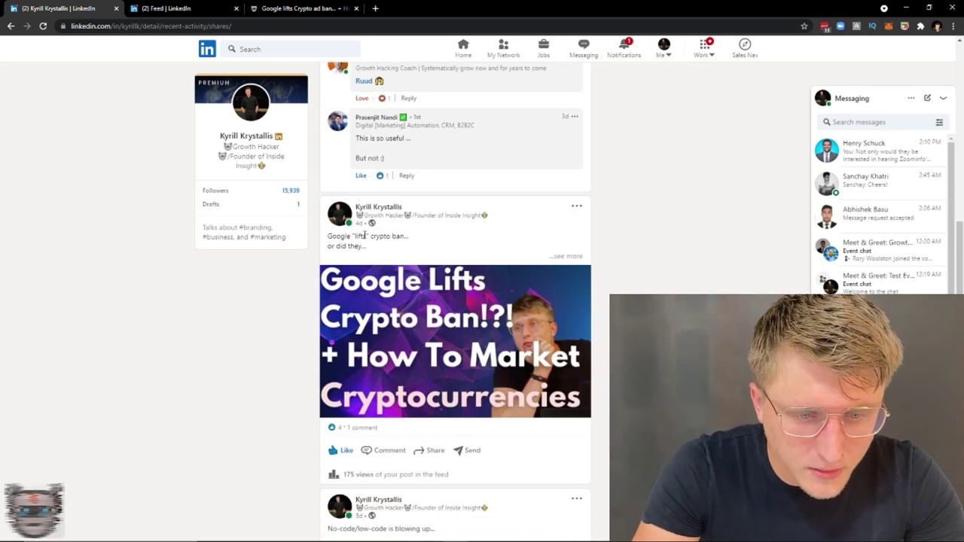
scroll(365, 235, down, 2)
scroll(357, 262, up, 2)
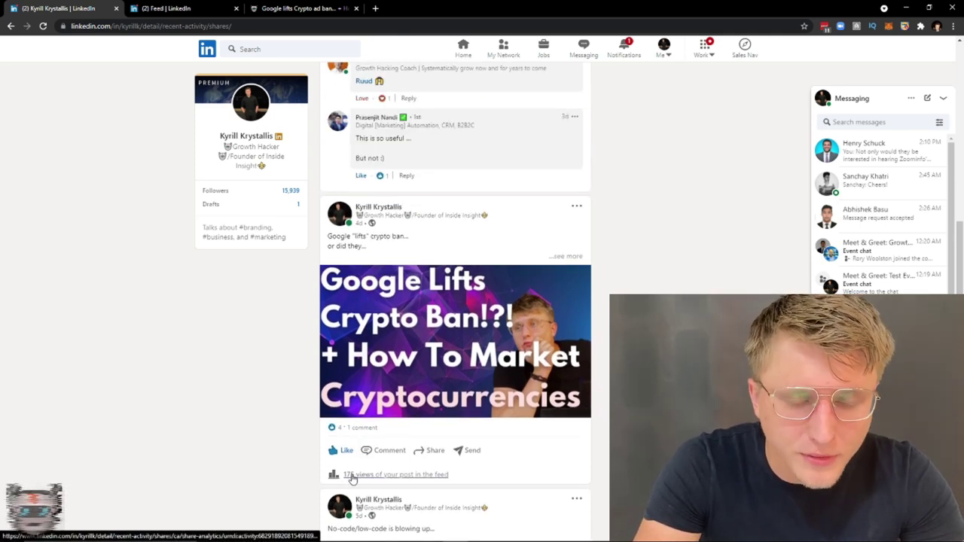
scroll(351, 479, up, 6)
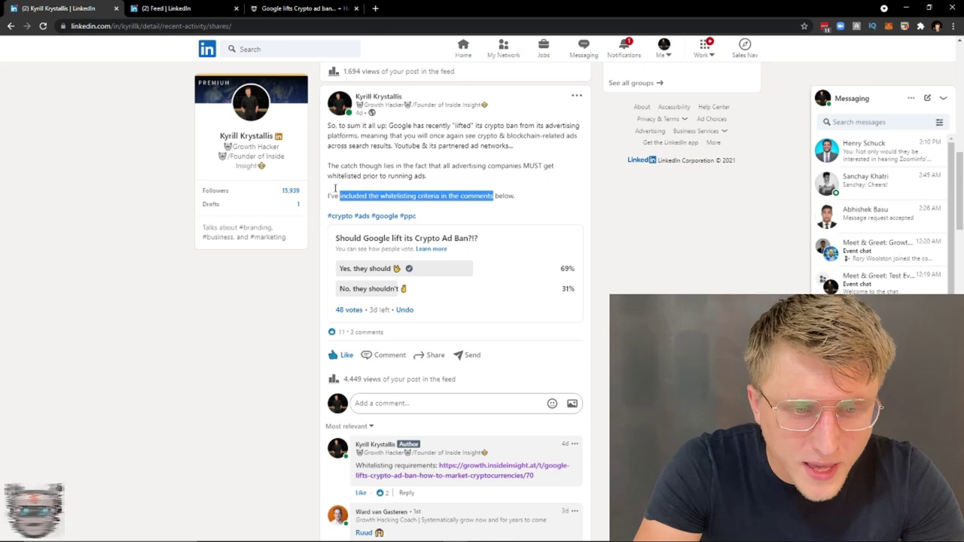
scroll(369, 151, down, 6)
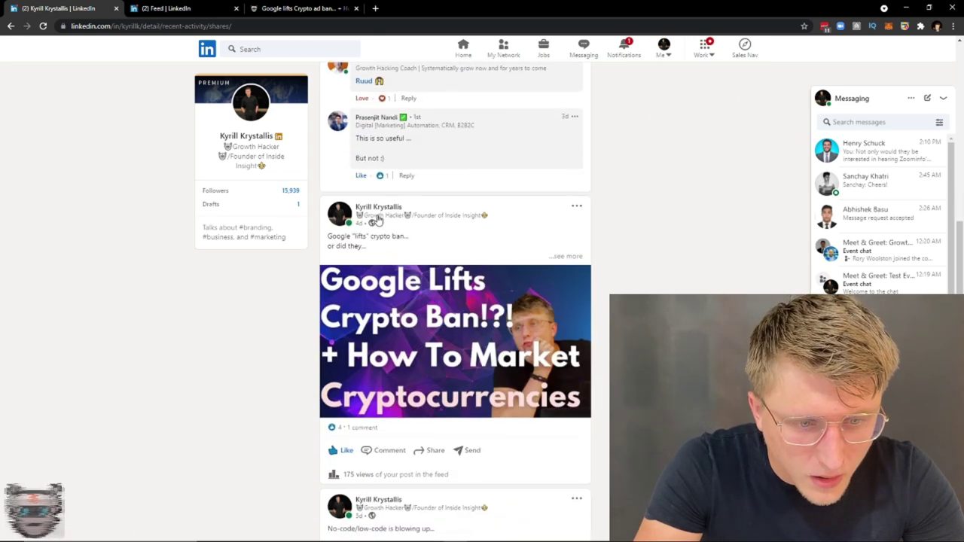
scroll(361, 232, down, 2)
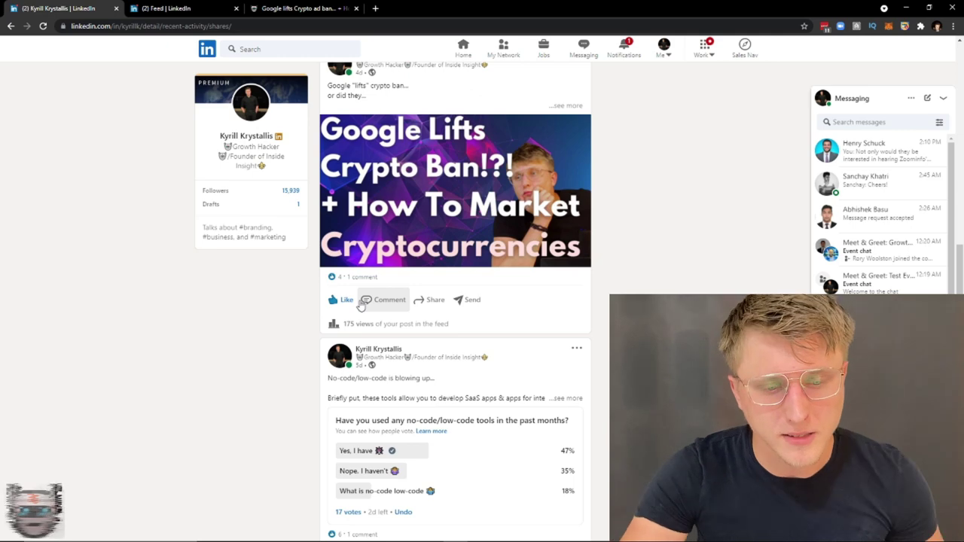
- Examine the no-code/low-code tools poll, show its comments, and expand the post's full text
scroll(365, 317, down, 2)
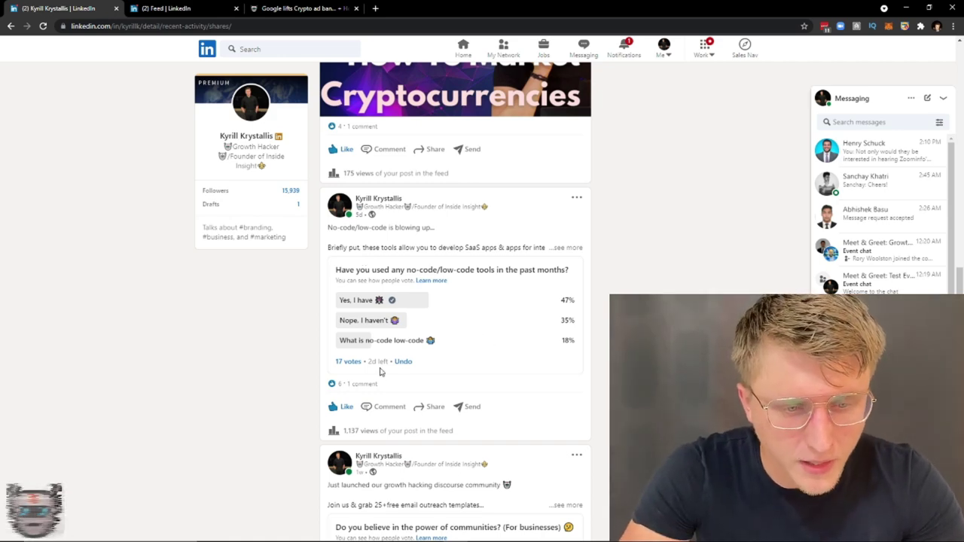
drag(390, 269, 428, 270)
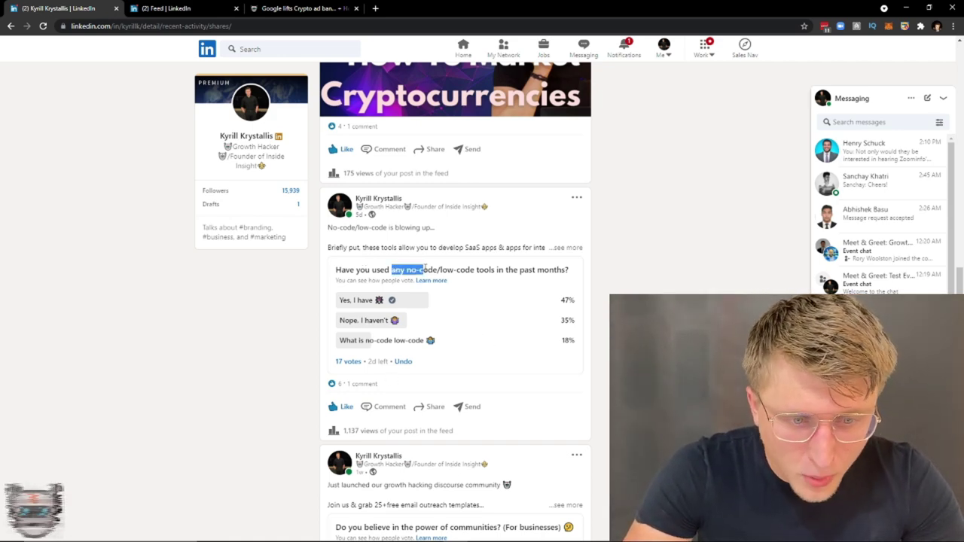
click(384, 270)
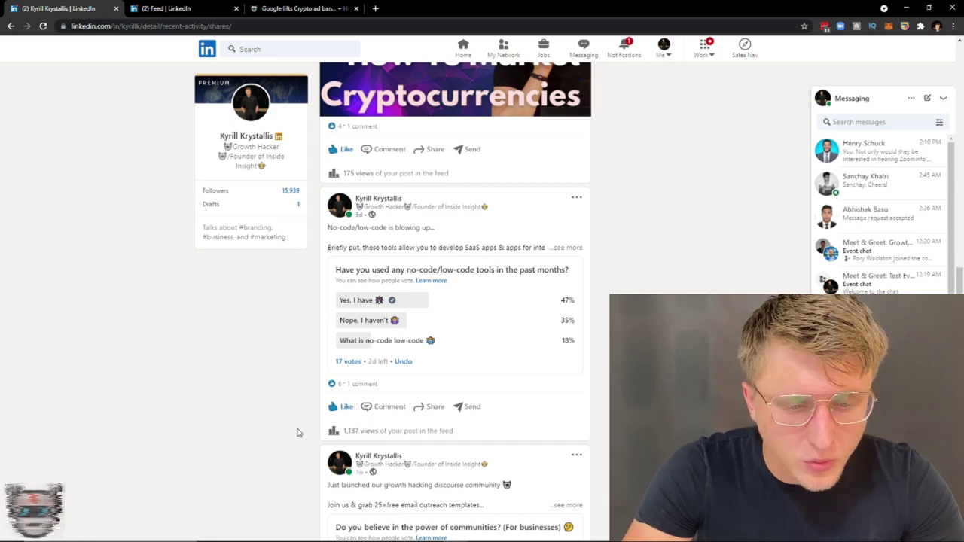
click(360, 385)
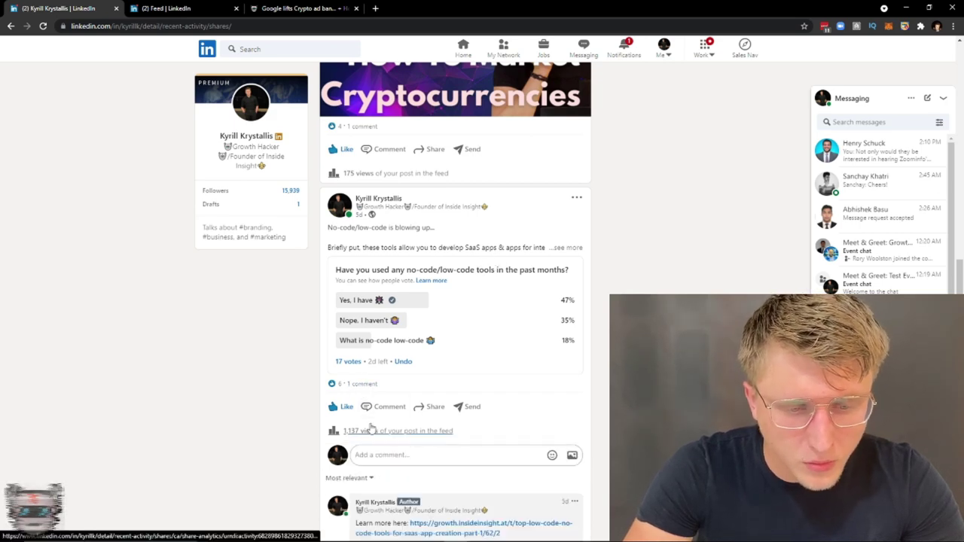
scroll(370, 428, down, 2)
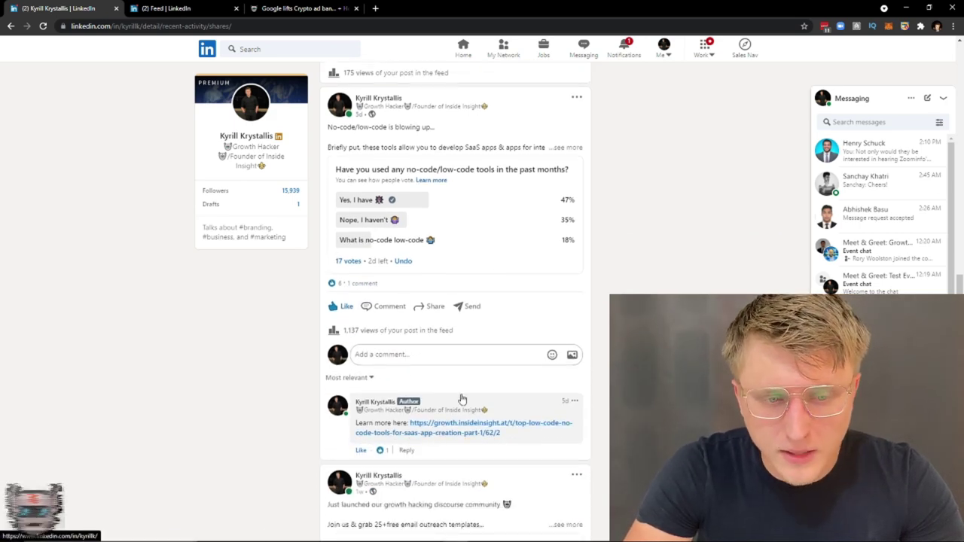
click(561, 147)
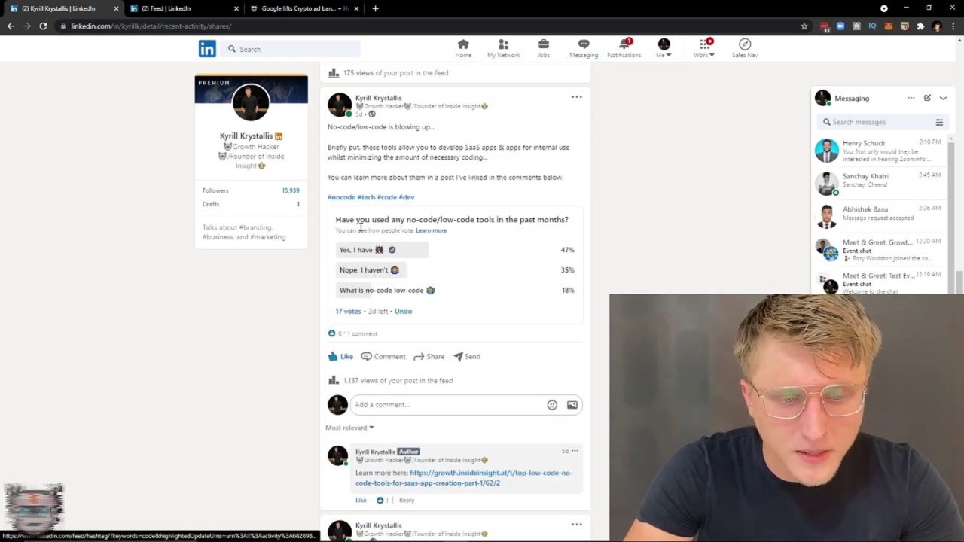
- View the list of people who voted in the no-code/low-code poll, and close it
right_click(346, 315)
click(305, 319)
click(349, 313)
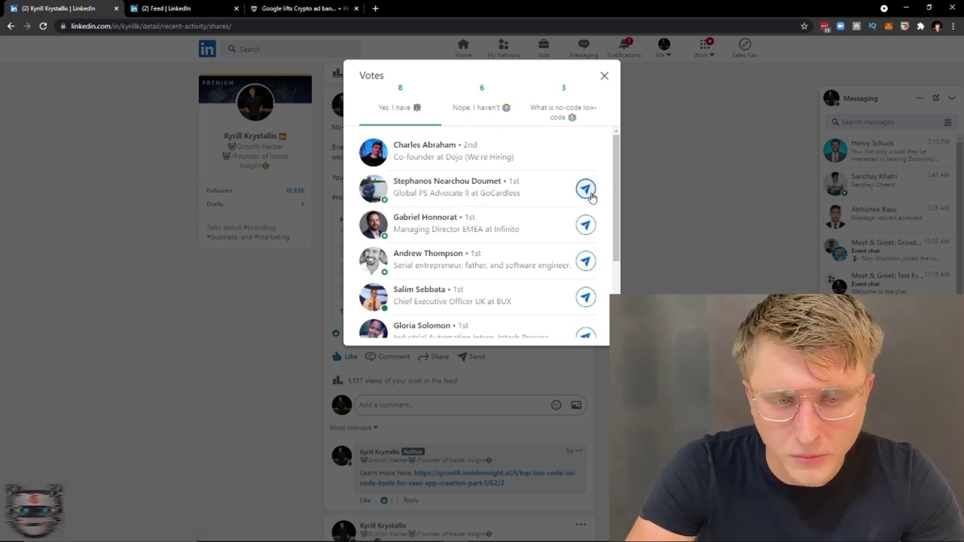
key(Escape)
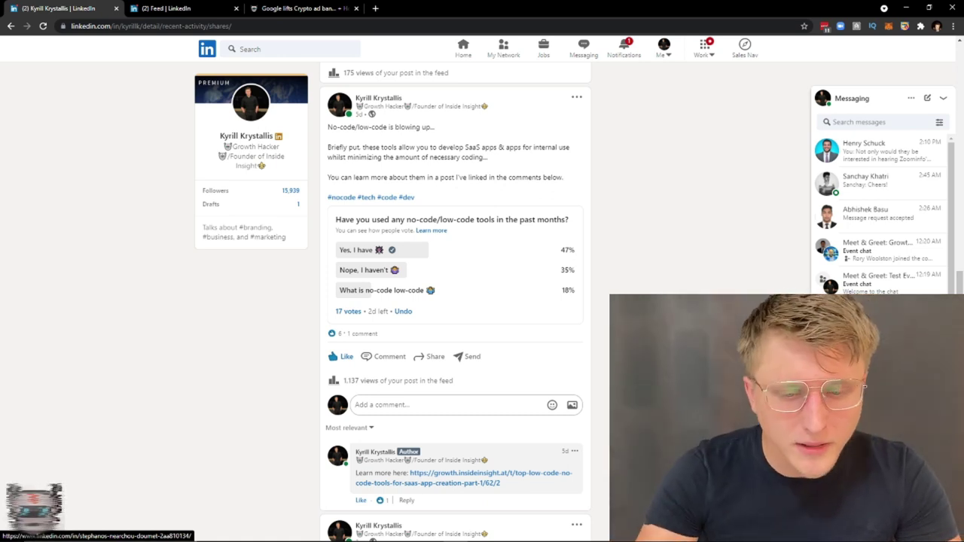
- Compare votes and views of the older communities, SaaS, LinkedIn outreach and Reddit polls with the "Value-first approach" post's views
scroll(388, 264, down, 4)
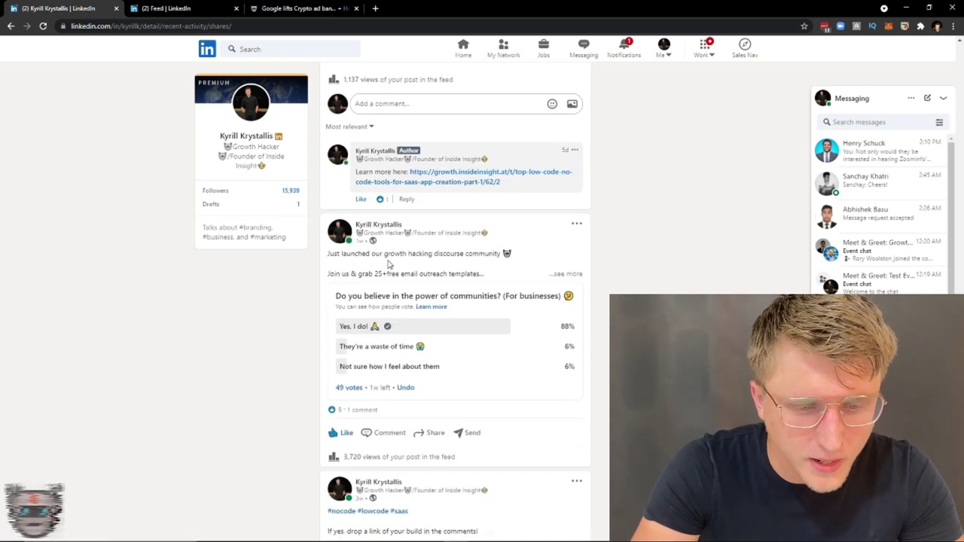
scroll(388, 264, down, 2)
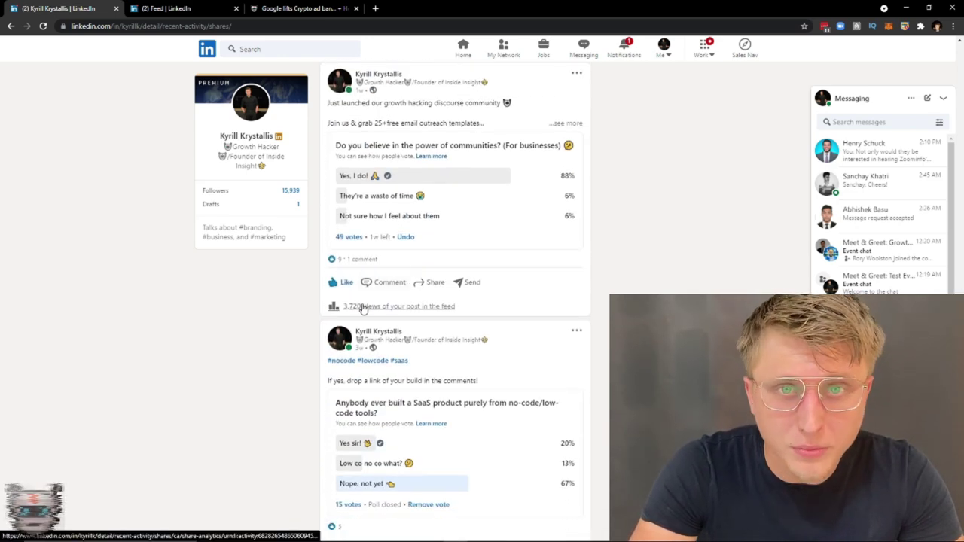
scroll(361, 309, down, 8)
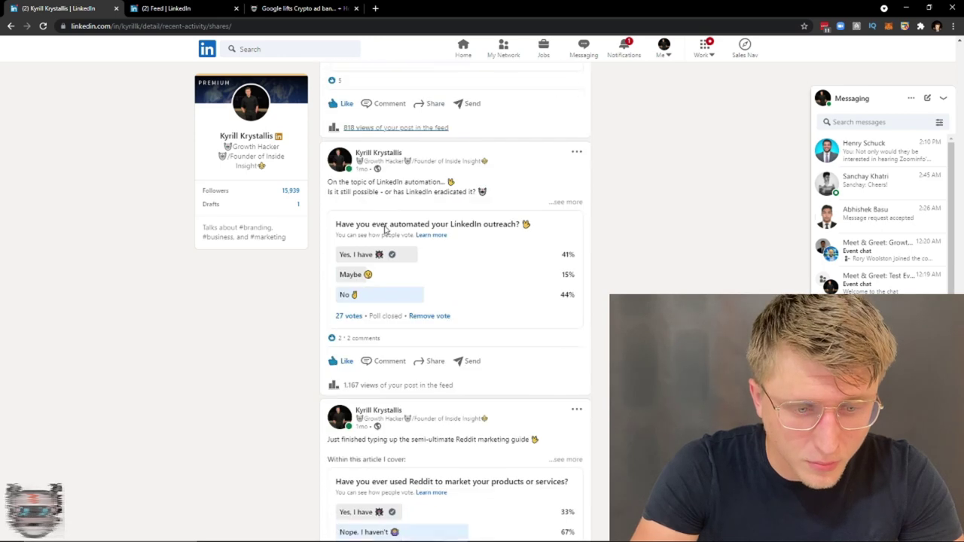
scroll(389, 231, down, 3)
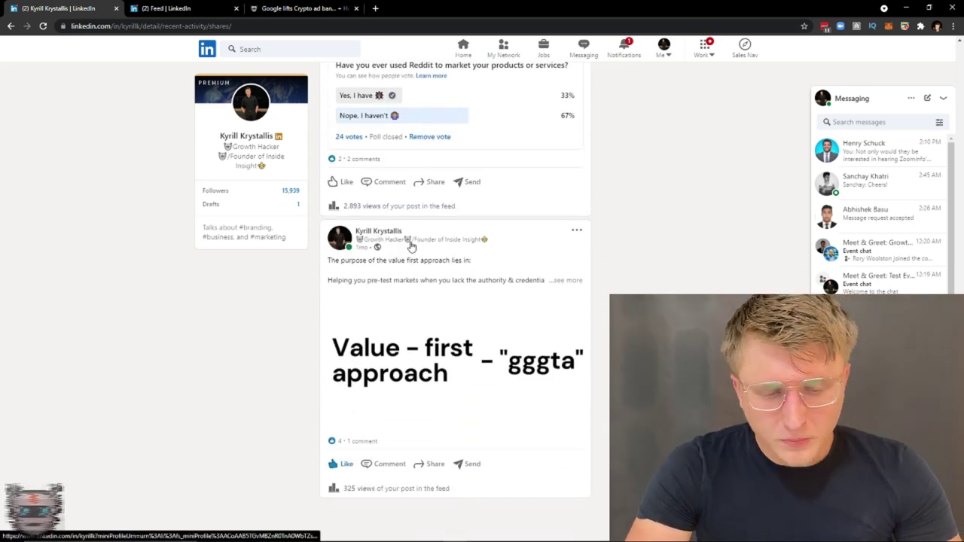
scroll(411, 249, down, 1)
key(ctrl+Tab)
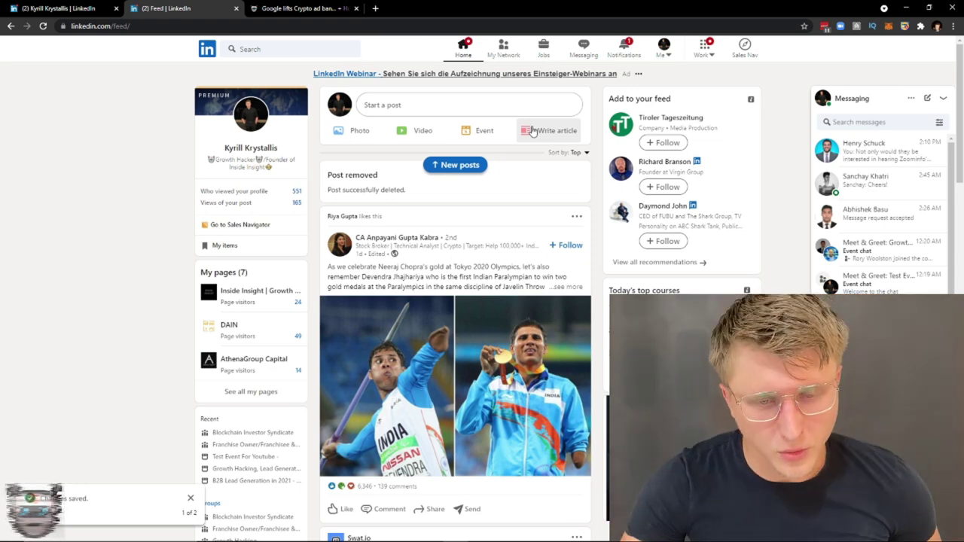
click(549, 133)
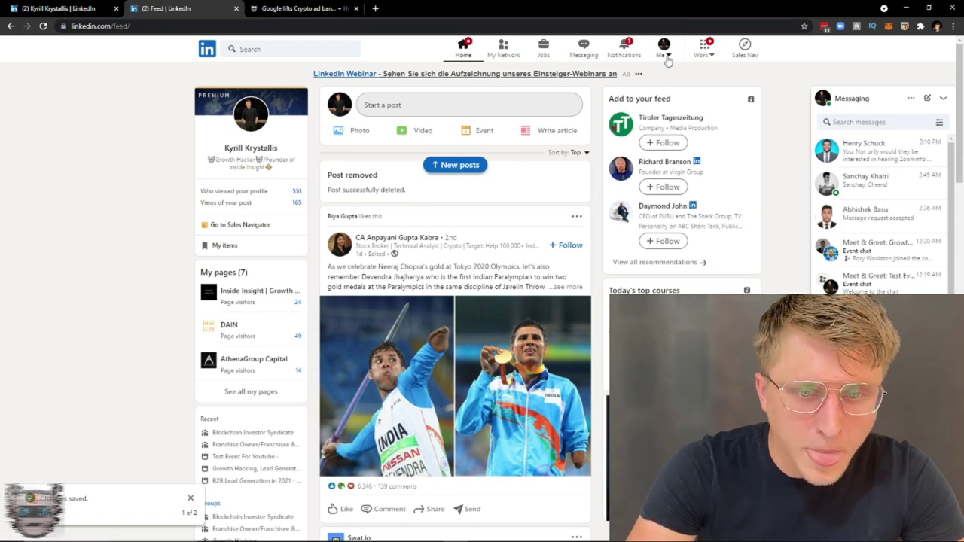
click(664, 48)
click(75, 52)
click(53, 6)
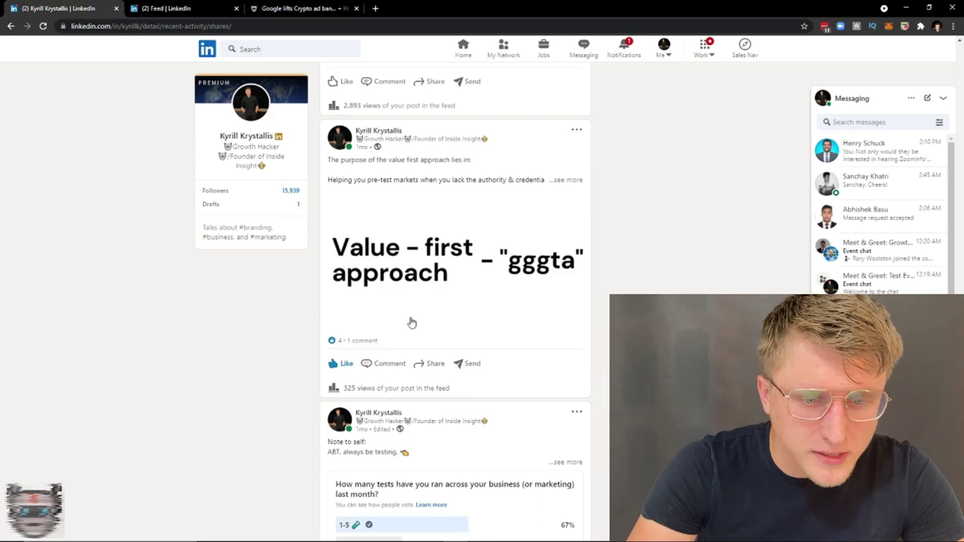
- Return to the newest posts and compare the views of the community metrics post, the weekend poll, and the crypto poll
scroll(412, 387, up, 3)
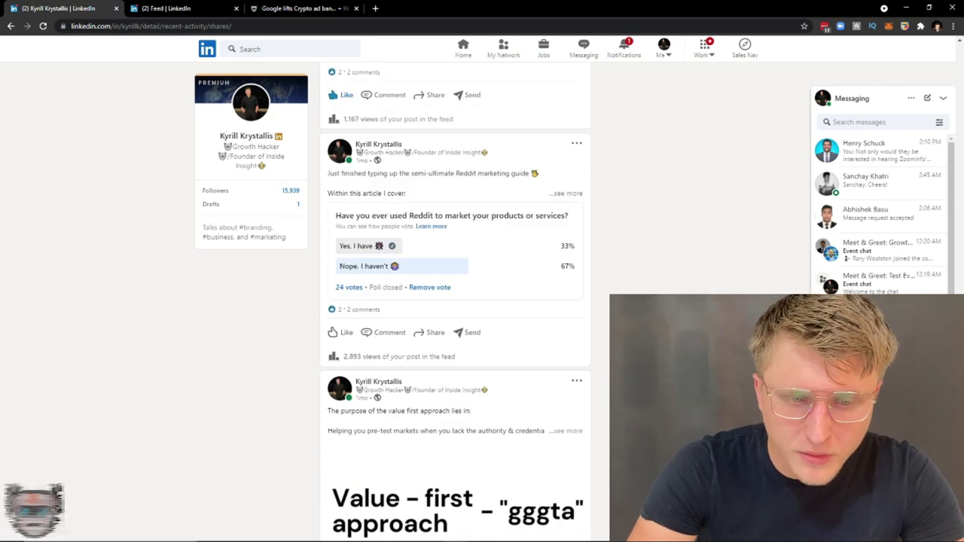
scroll(405, 293, up, 10)
scroll(501, 254, up, 3)
scroll(516, 108, up, 5)
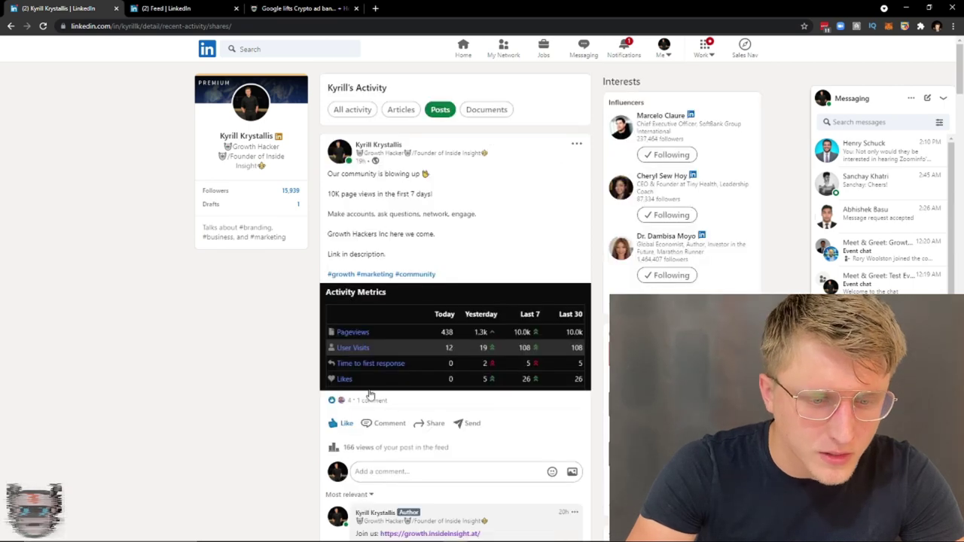
scroll(367, 394, down, 5)
scroll(361, 339, down, 2)
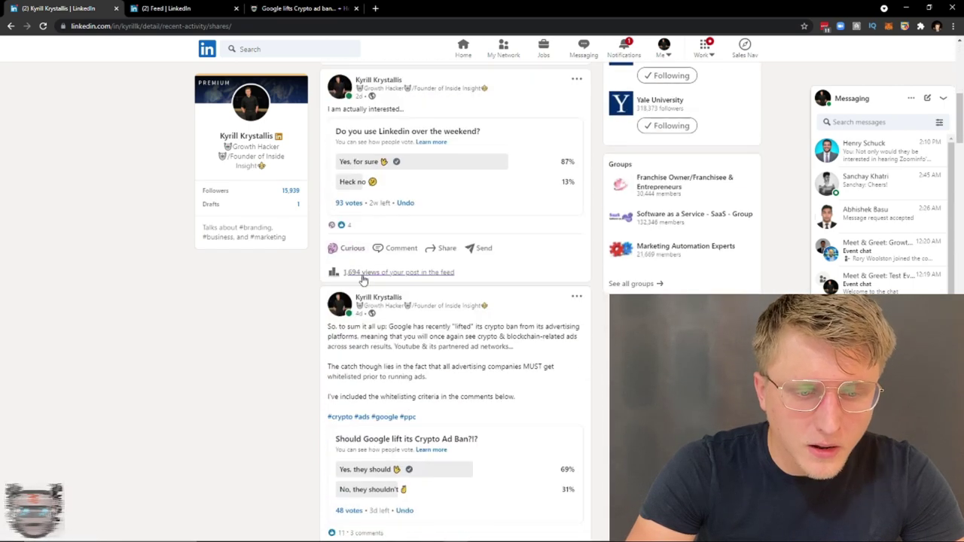
scroll(363, 301, down, 5)
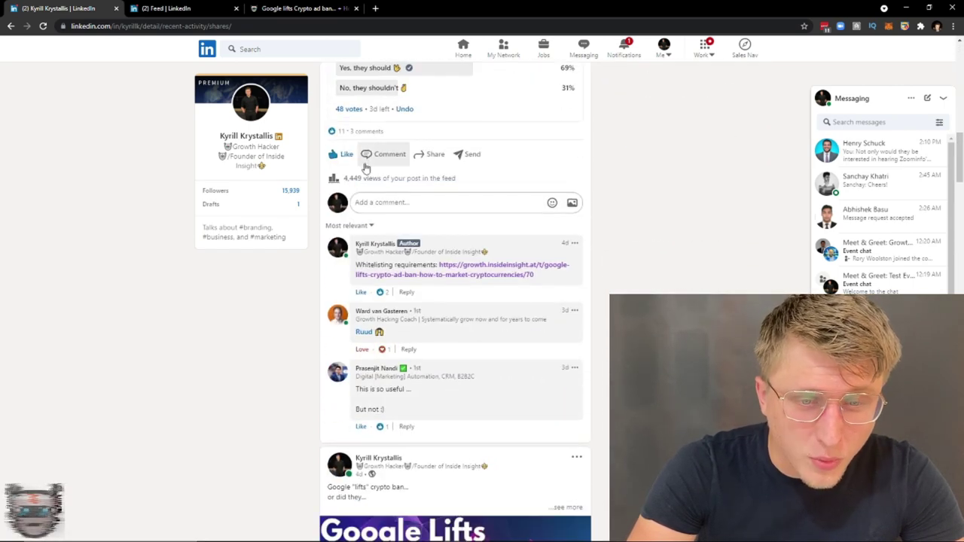
- Go to the home feed and open the Inside Insight | Growth Hacking Agency company page
click(463, 47)
scroll(286, 207, up, 15)
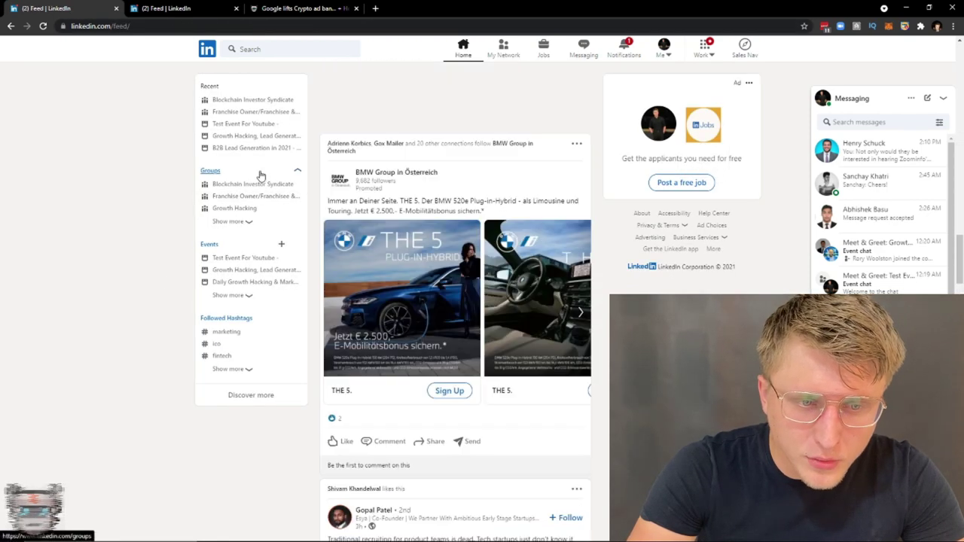
scroll(283, 170, up, 10)
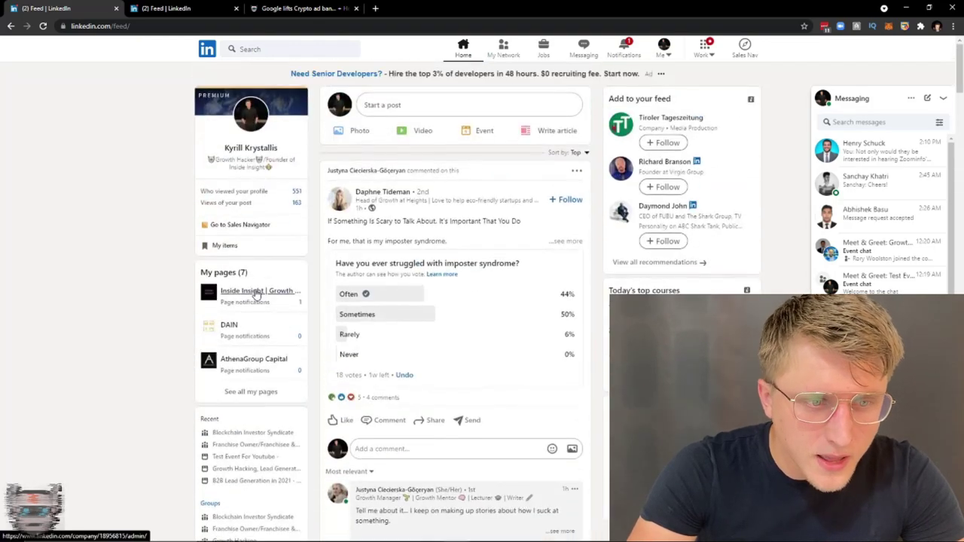
click(256, 292)
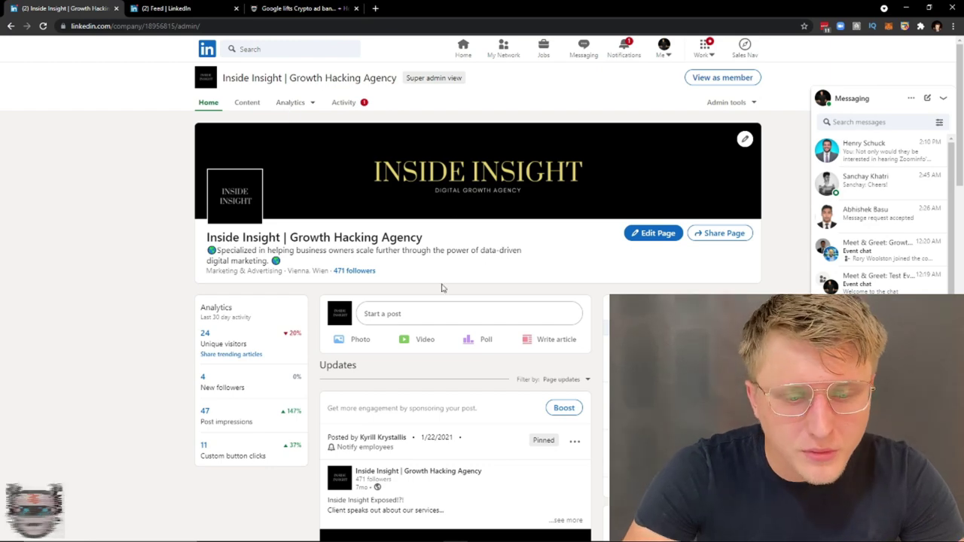
- Expand the pinned "Inside Insight Exposed!?!" video post's full text and compare its engagement with the company page's community poll and event posts
scroll(421, 265, down, 3)
scroll(430, 267, down, 3)
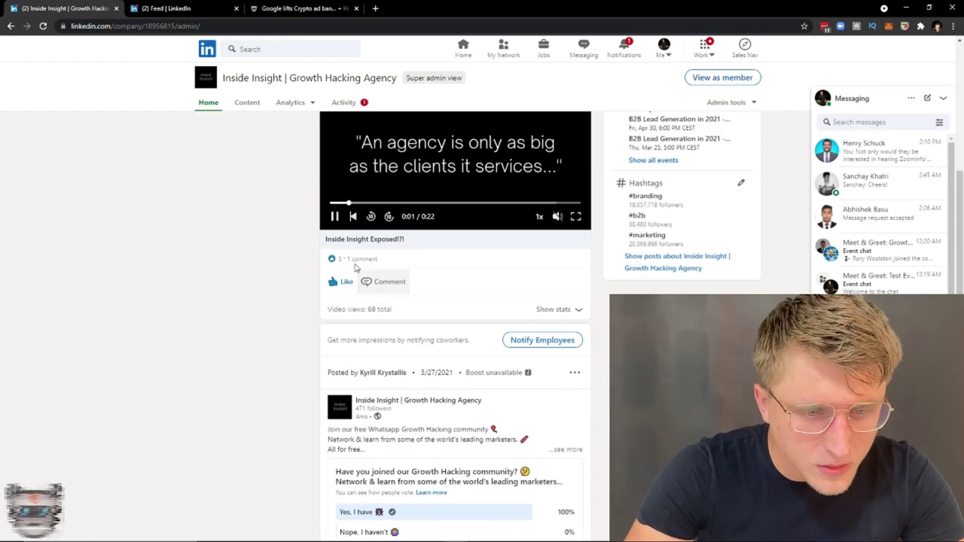
scroll(380, 283, up, 3)
scroll(369, 256, down, 2)
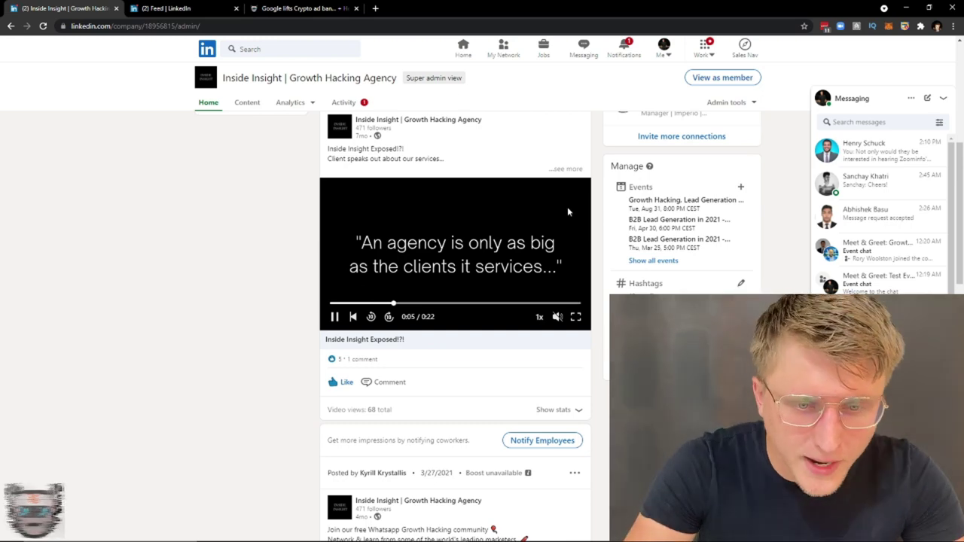
click(565, 169)
scroll(375, 327, down, 2)
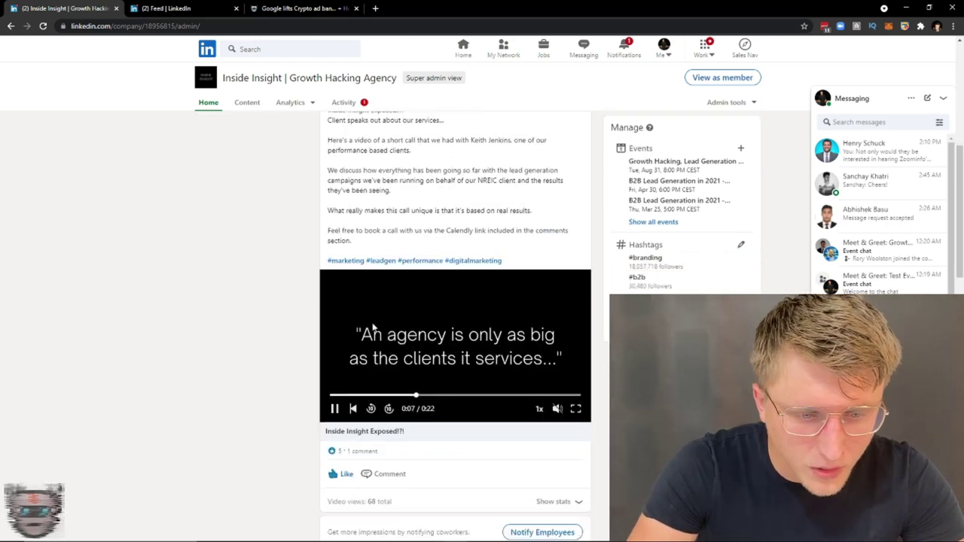
scroll(385, 390, down, 4)
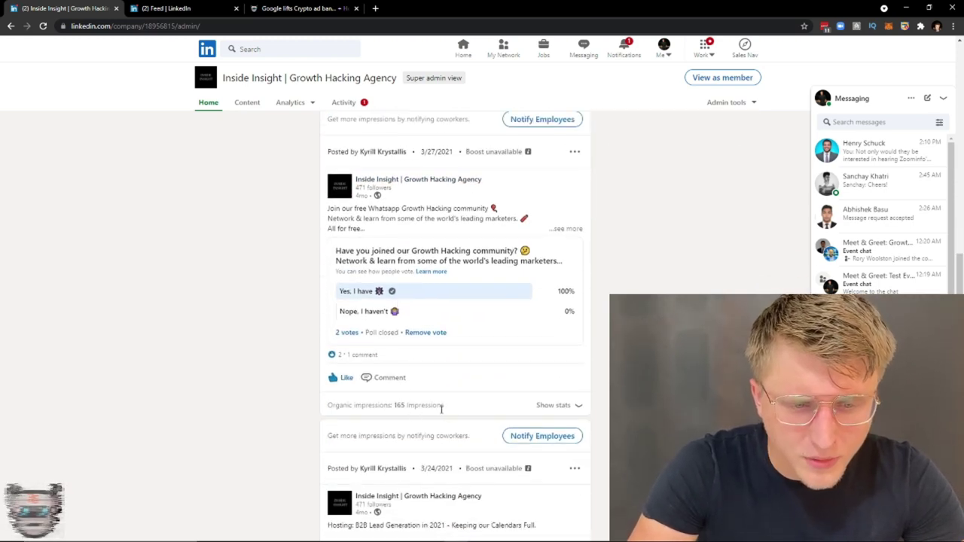
scroll(441, 409, down, 4)
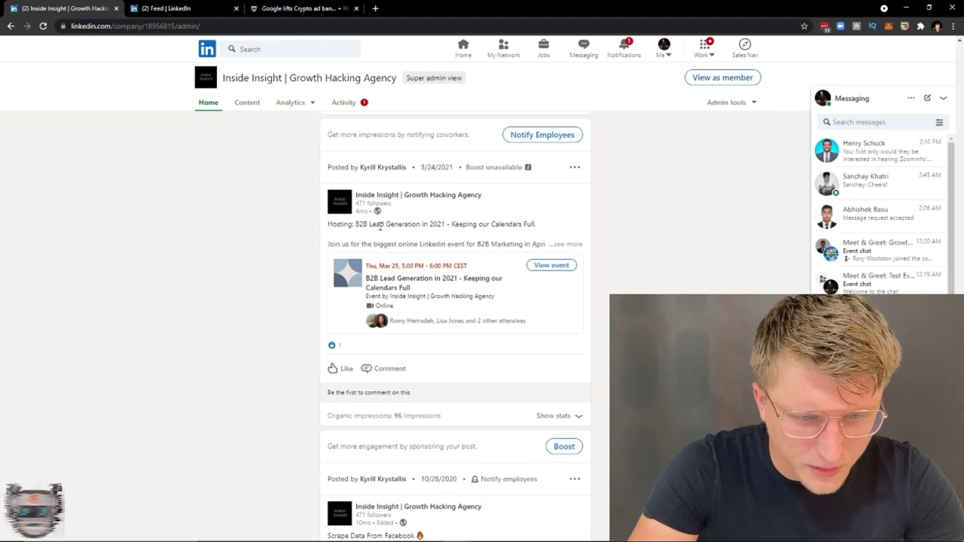
- Compare the impressions of the company page's event, Facebook scraping and growth hacking community poll posts
scroll(344, 338, down, 4)
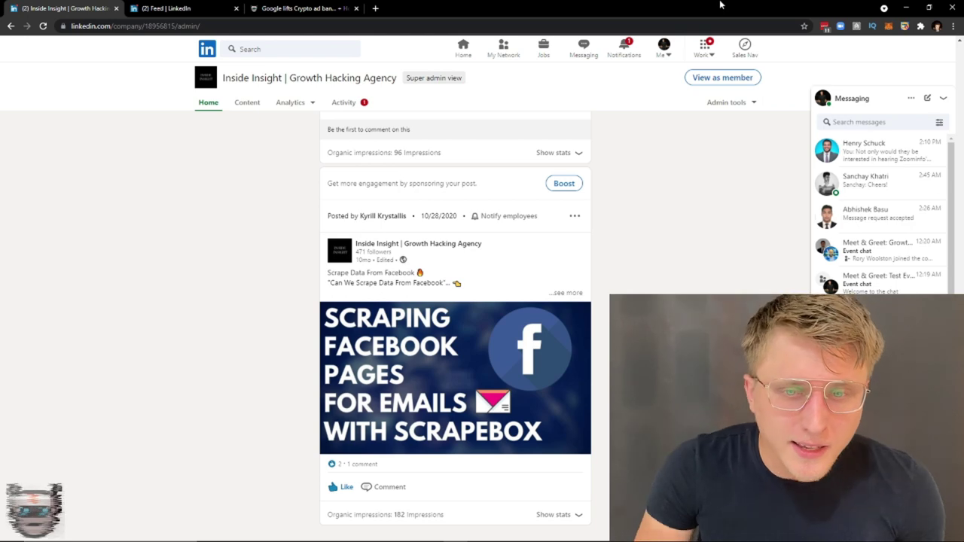
click(706, 49)
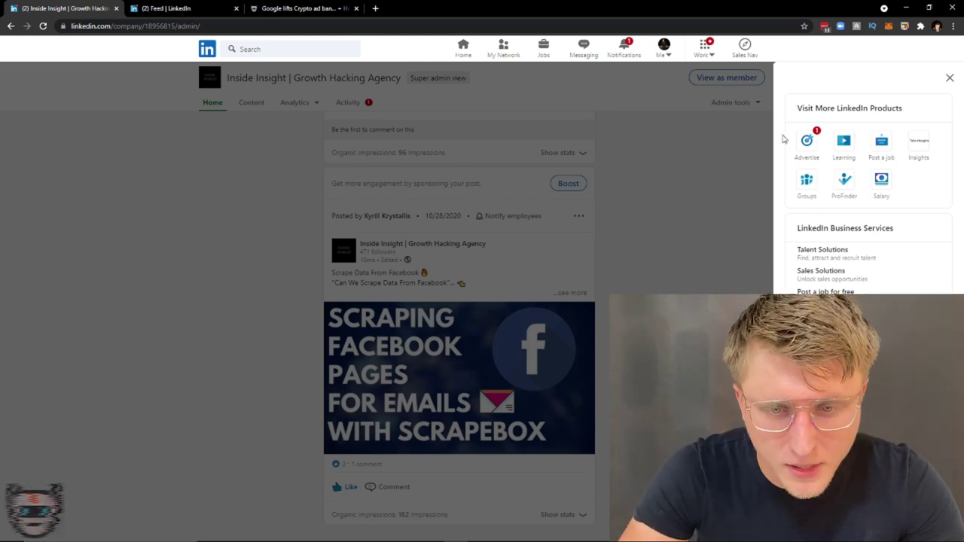
click(688, 236)
scroll(487, 186, up, 3)
scroll(527, 184, up, 4)
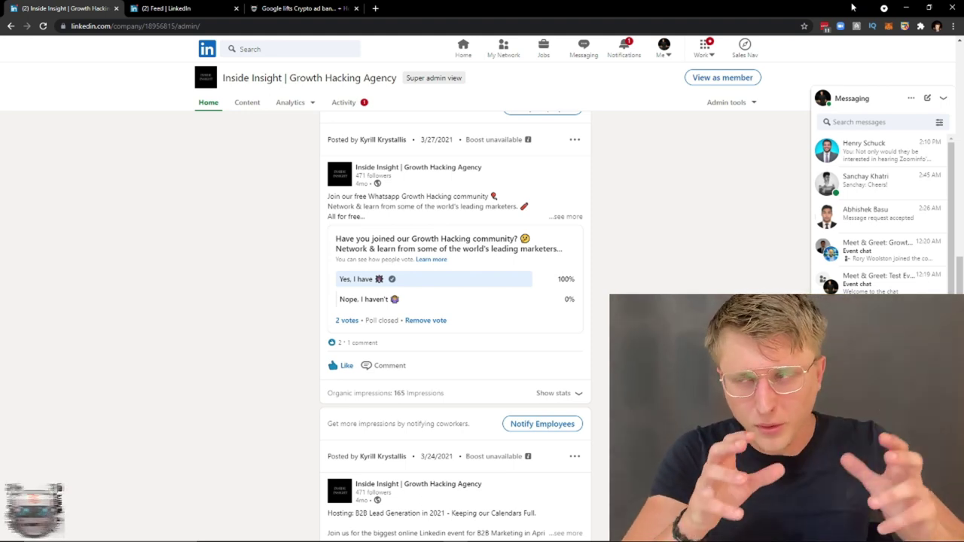
scroll(525, 189, up, 1)
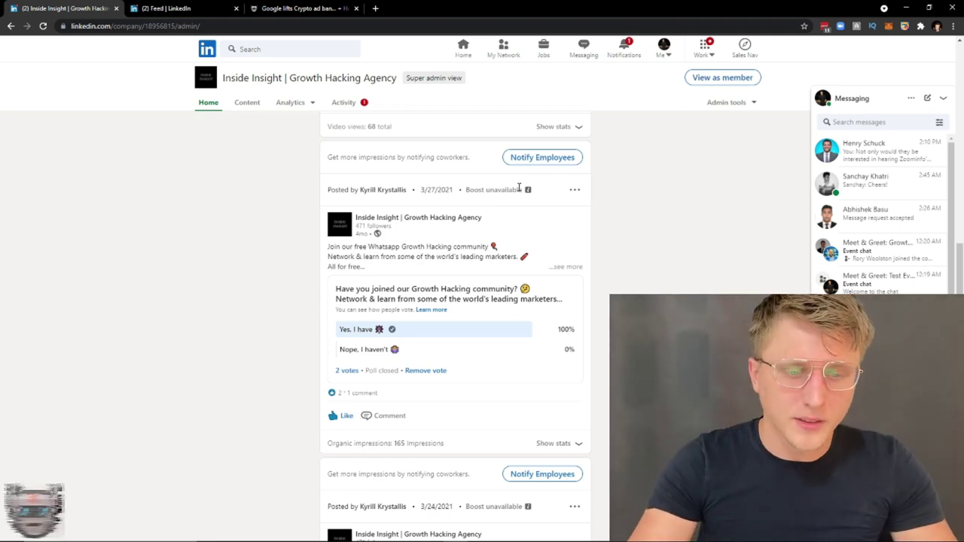
- Start a new article from the personal home feed and place the cursor in its headline
click(176, 8)
click(547, 136)
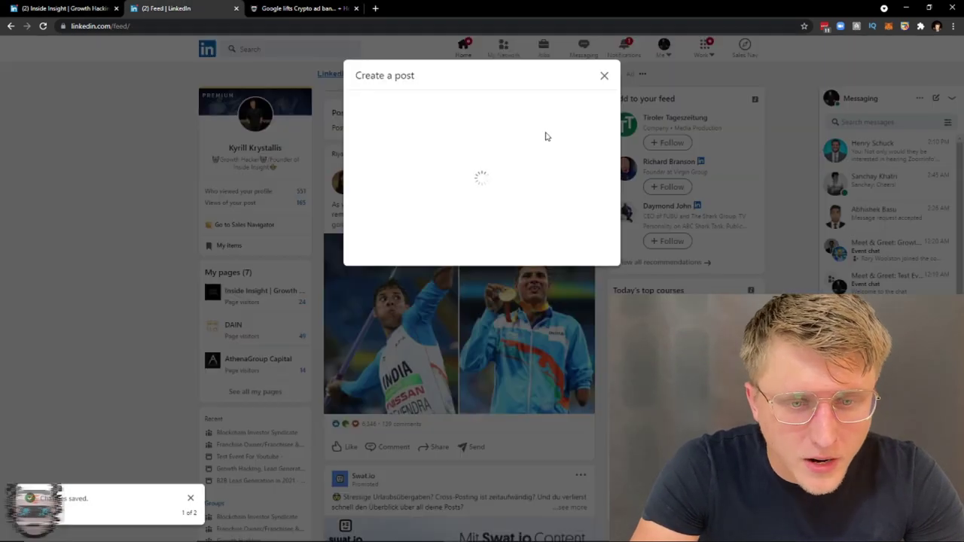
click(593, 363)
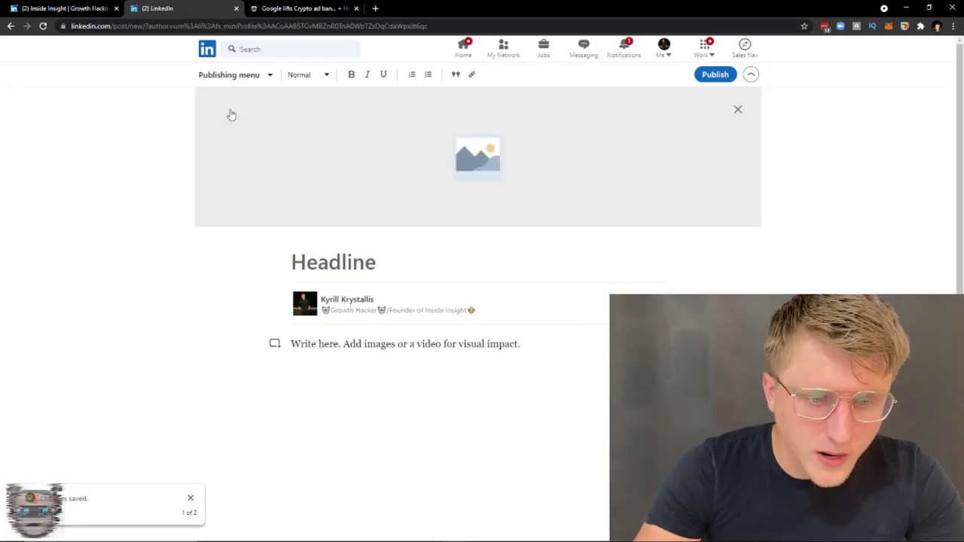
click(301, 256)
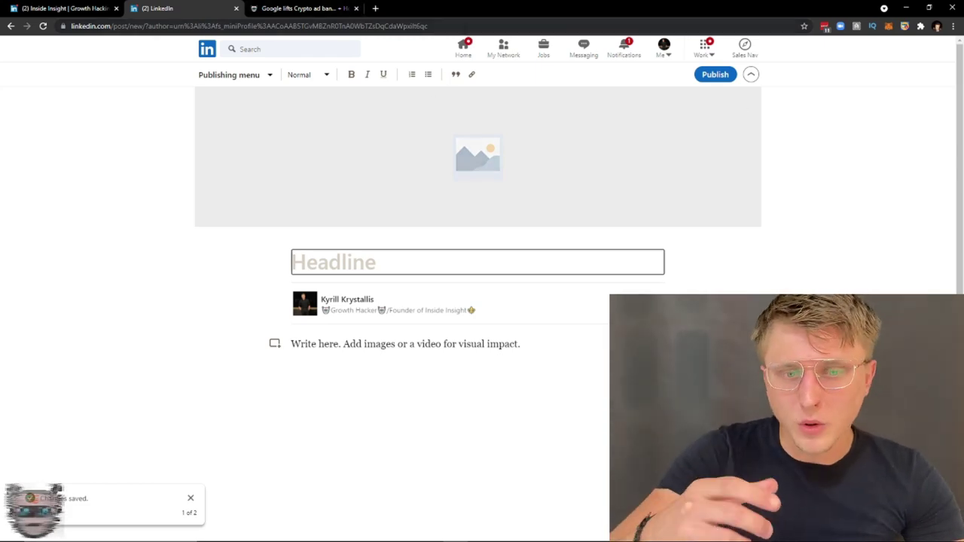
- Leave the article editor, search LinkedIn posts for "business" and browse the results
click(207, 49)
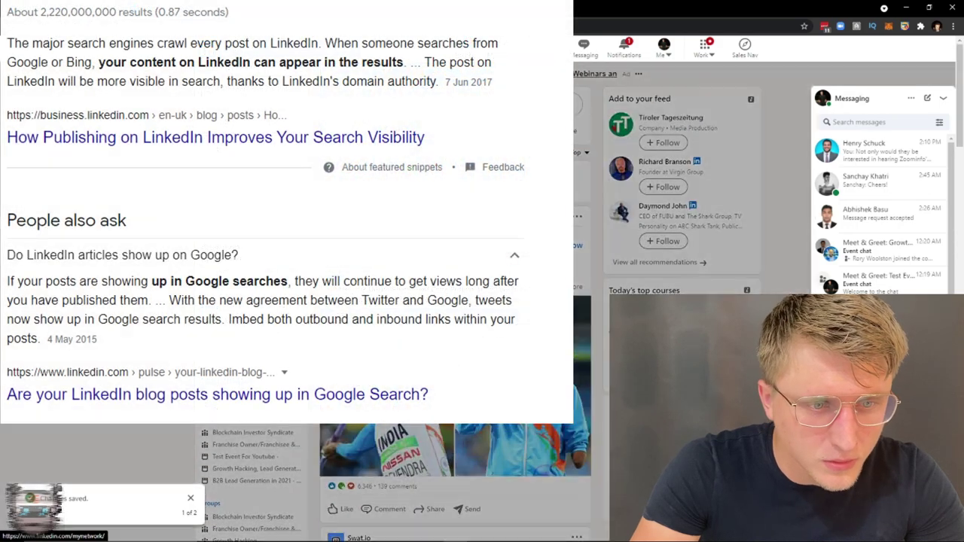
scroll(319, 482, down, 8)
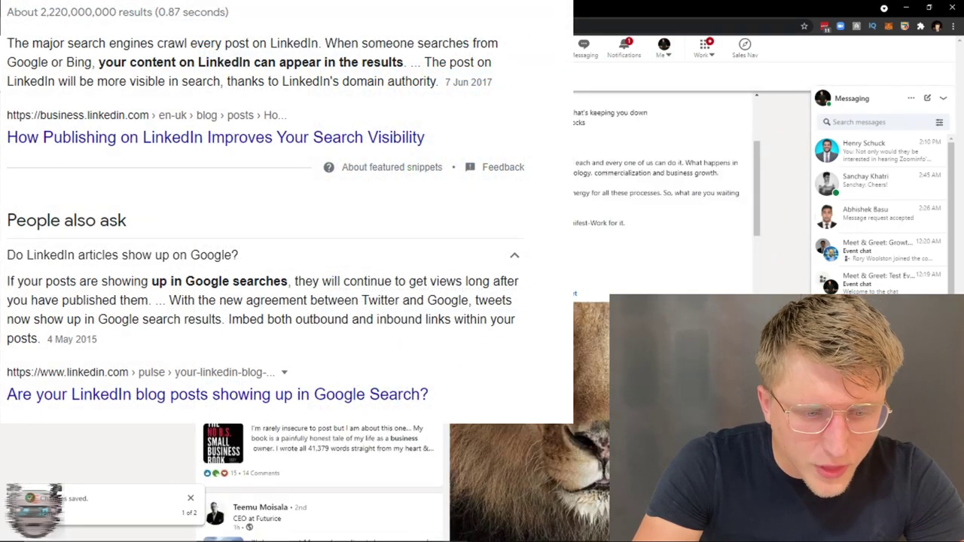
scroll(320, 482, down, 5)
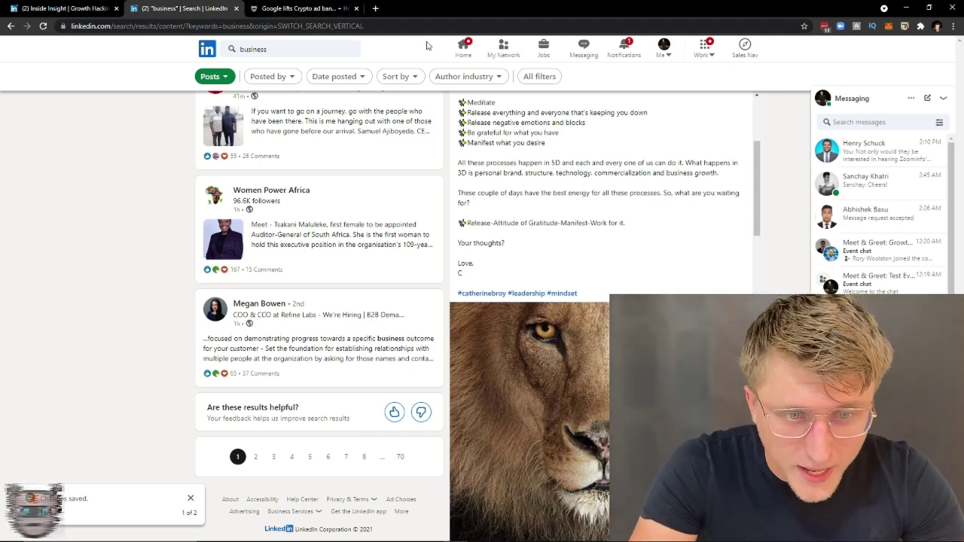
- Open the personal profile, and open the trending articles suggestions on the company page
click(662, 50)
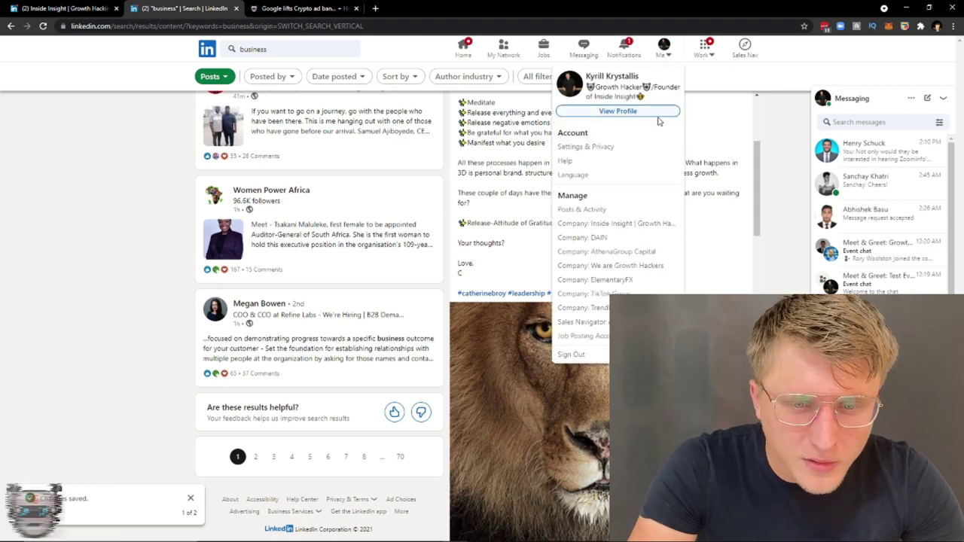
click(616, 110)
click(97, 8)
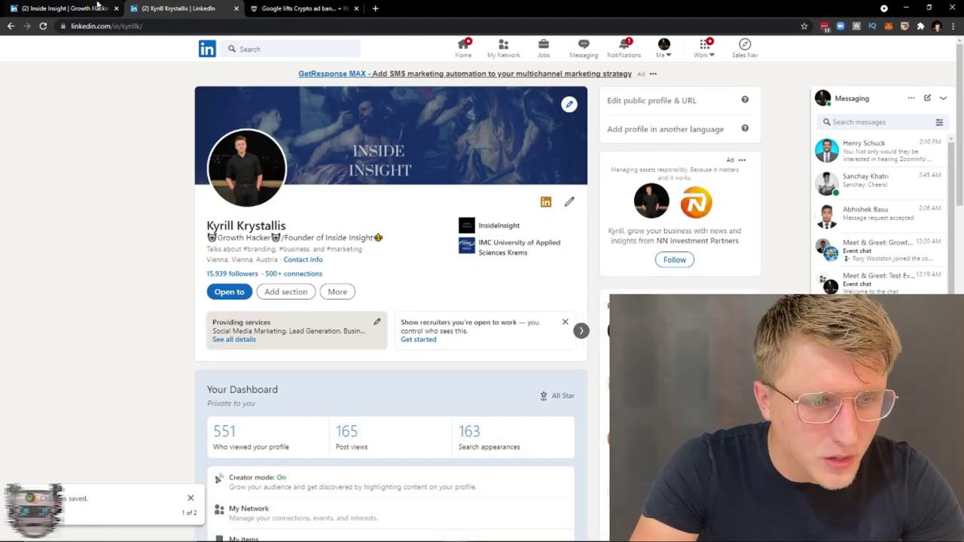
click(248, 102)
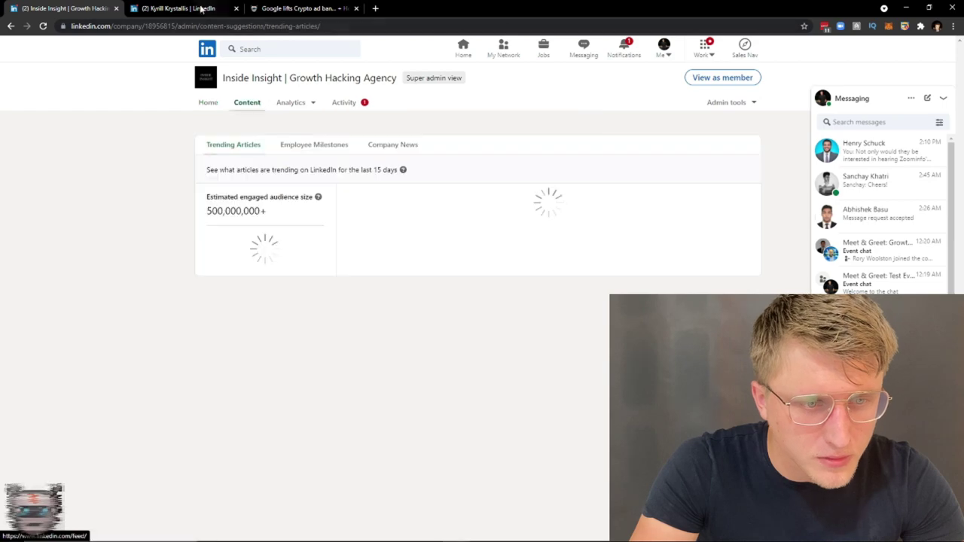
- Return to the personal profile and review its dashboard, featured items and activity section
click(193, 7)
scroll(298, 352, down, 8)
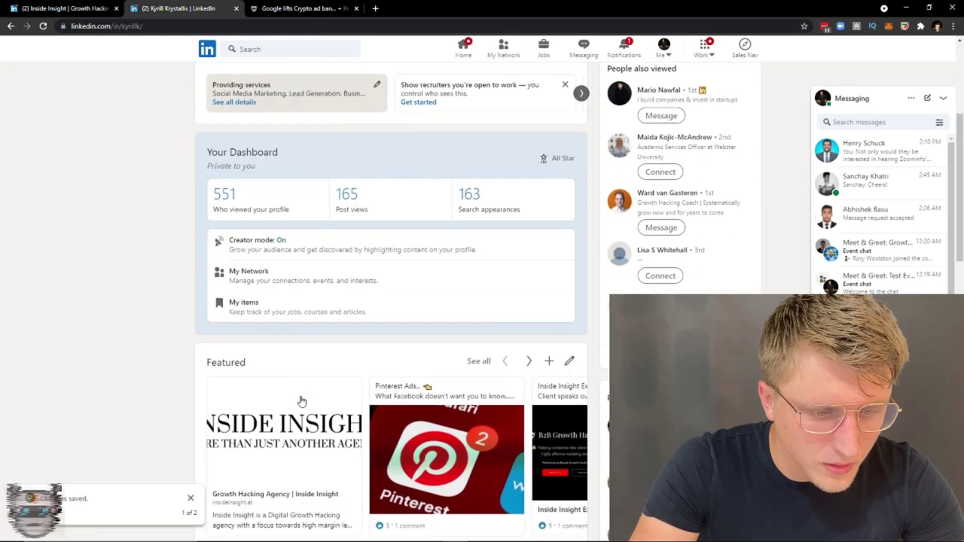
scroll(497, 348, up, 3)
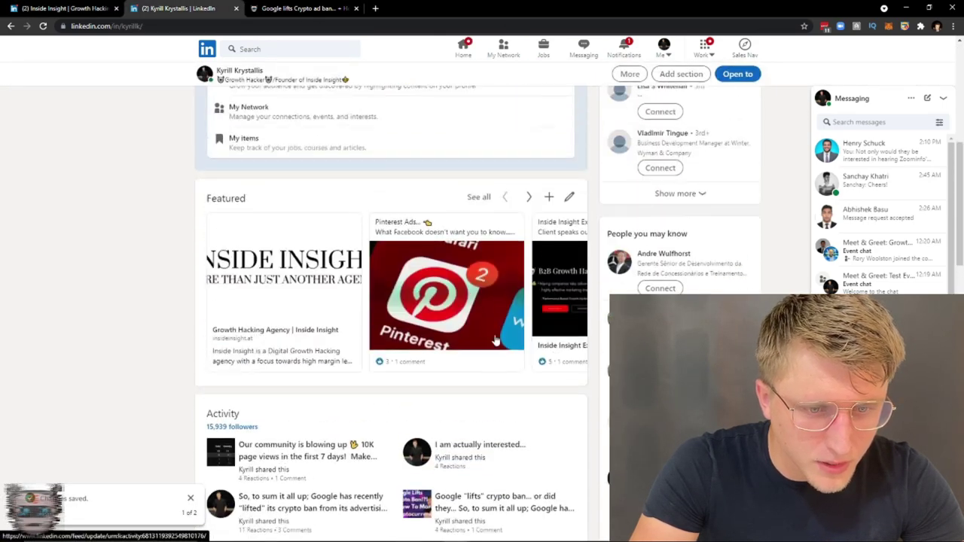
scroll(495, 354, down, 7)
scroll(329, 311, up, 3)
scroll(331, 308, up, 9)
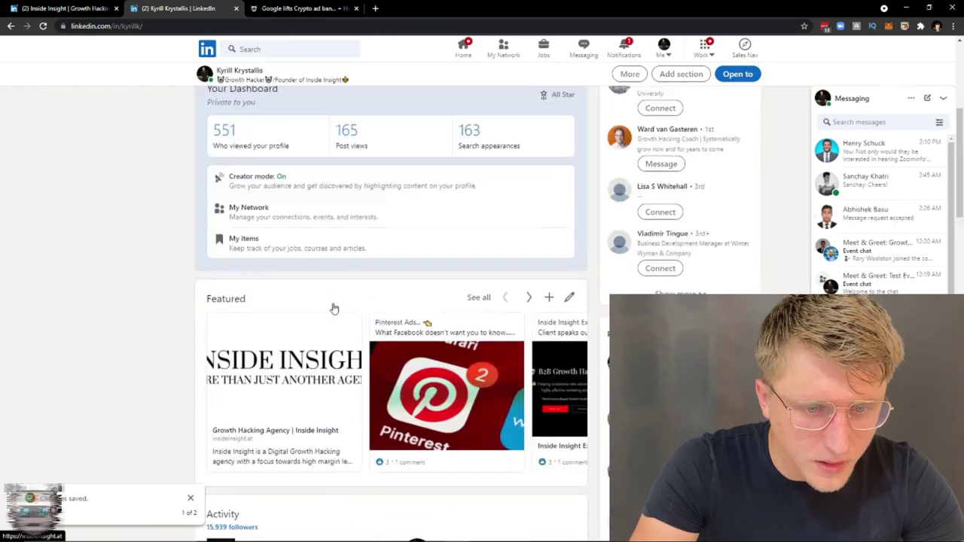
scroll(301, 241, up, 1)
scroll(256, 175, up, 1)
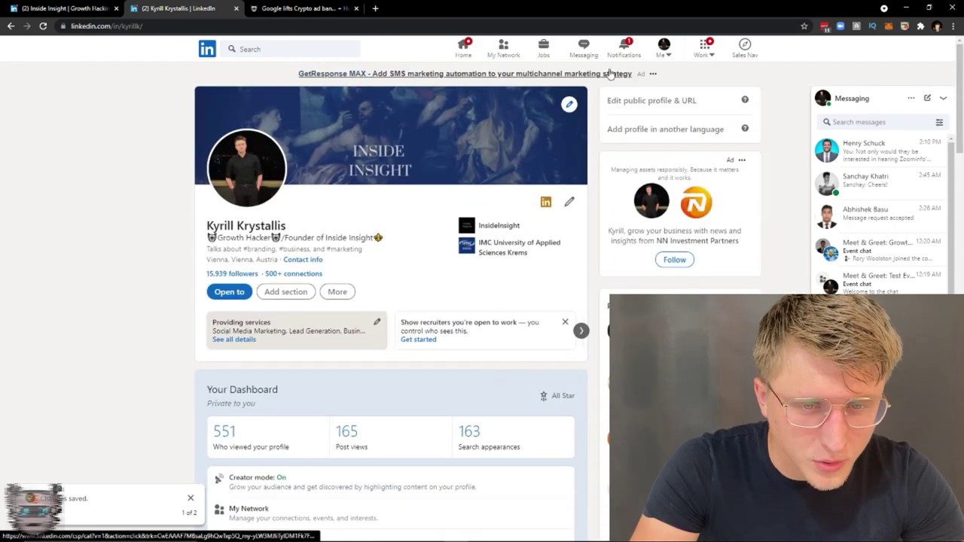
scroll(351, 348, down, 5)
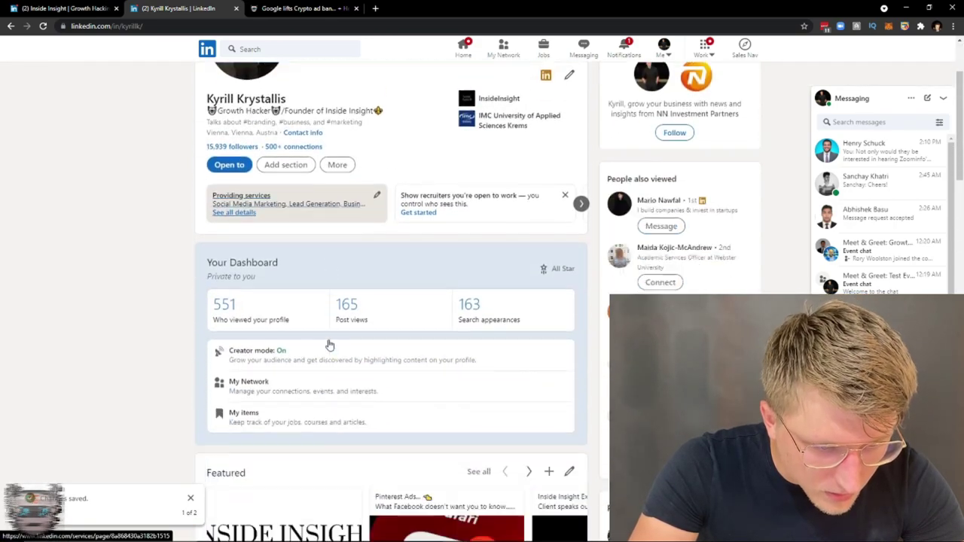
scroll(359, 343, down, 3)
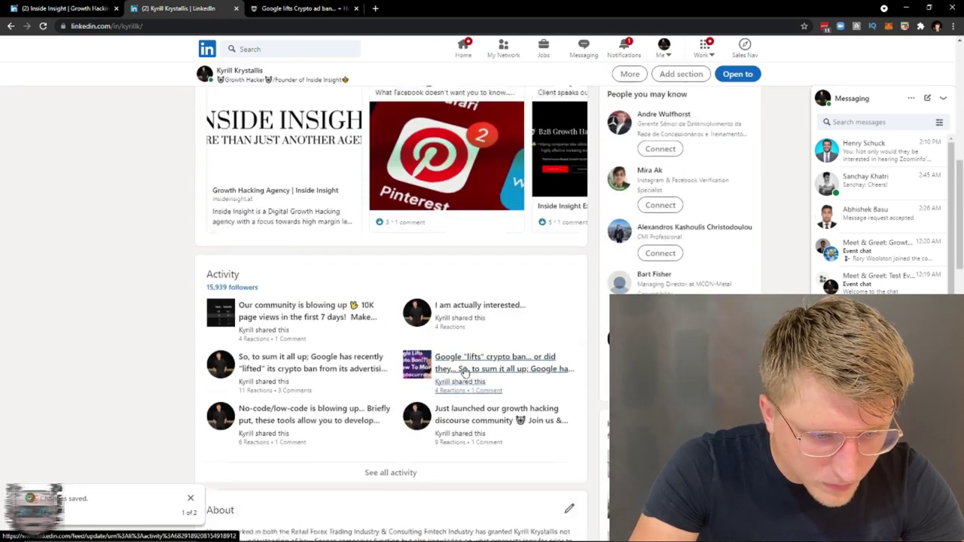
- Open the profile's full activity, filter it to articles, and compare the view counts from the newest to "Article 50"
click(390, 462)
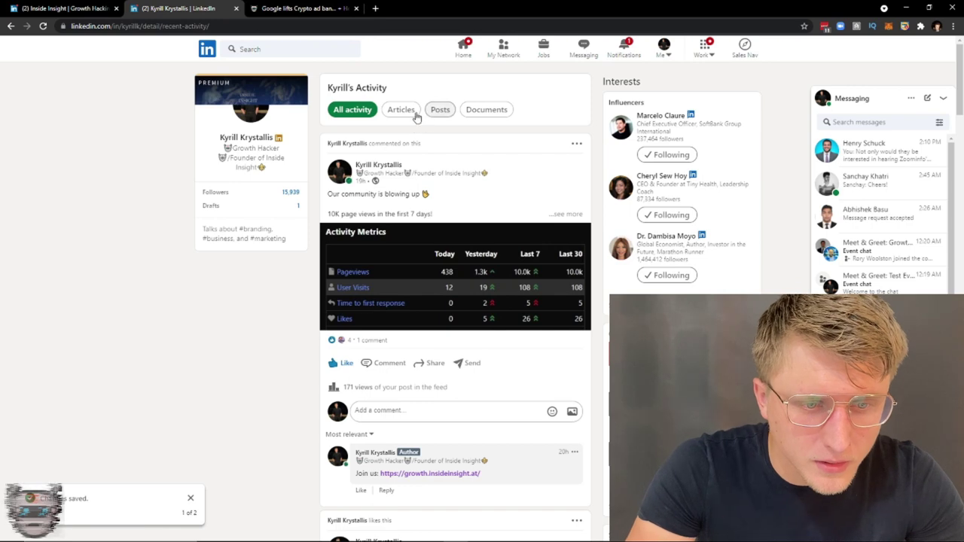
click(411, 113)
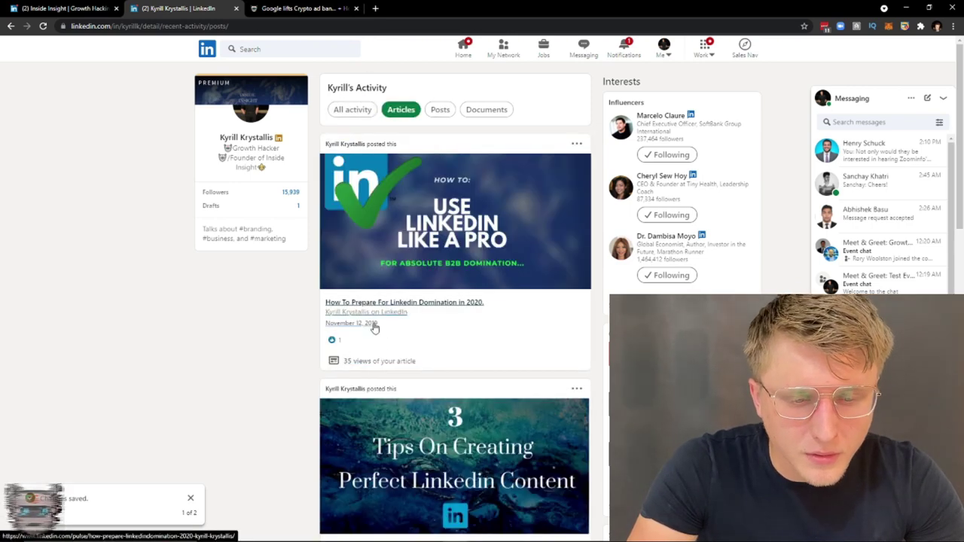
scroll(384, 332, down, 2)
scroll(384, 333, down, 5)
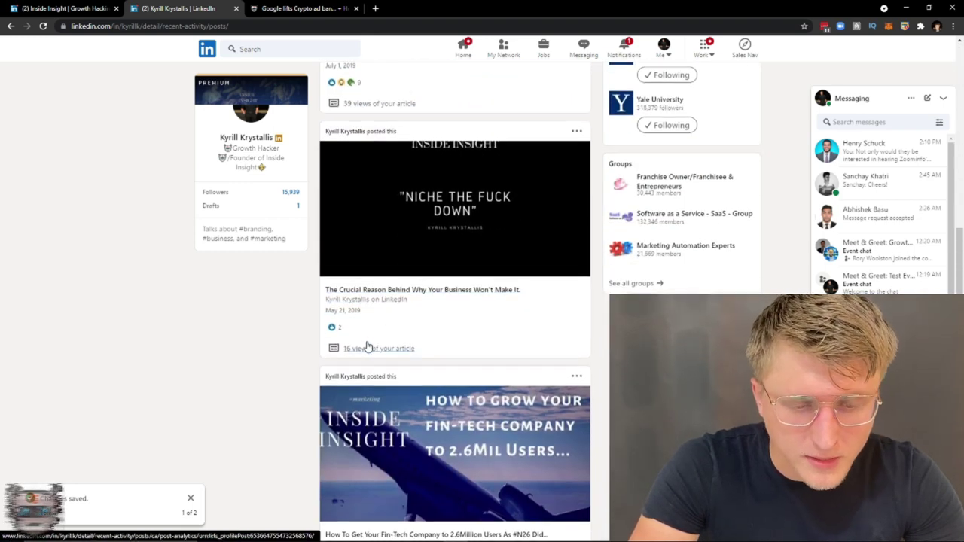
scroll(377, 351, down, 4)
scroll(386, 351, down, 5)
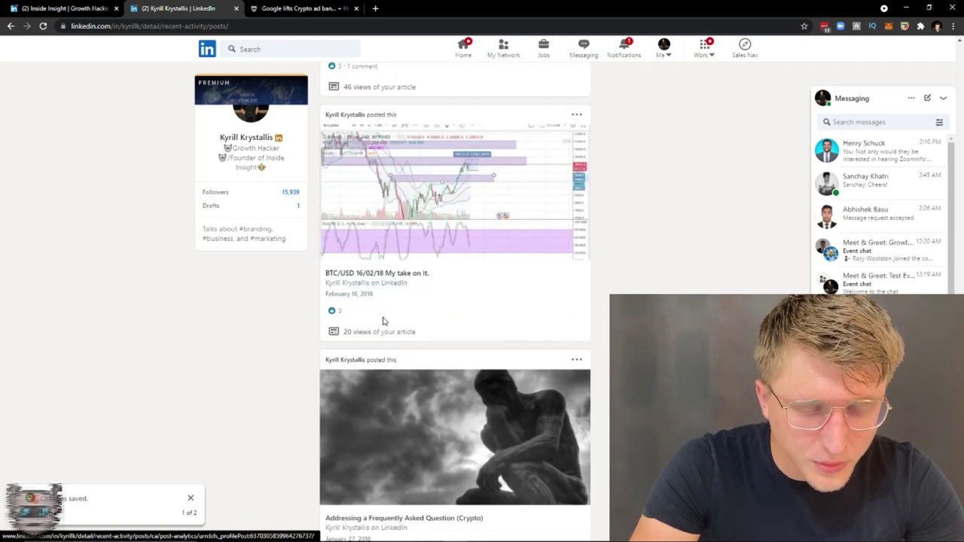
scroll(384, 331, down, 4)
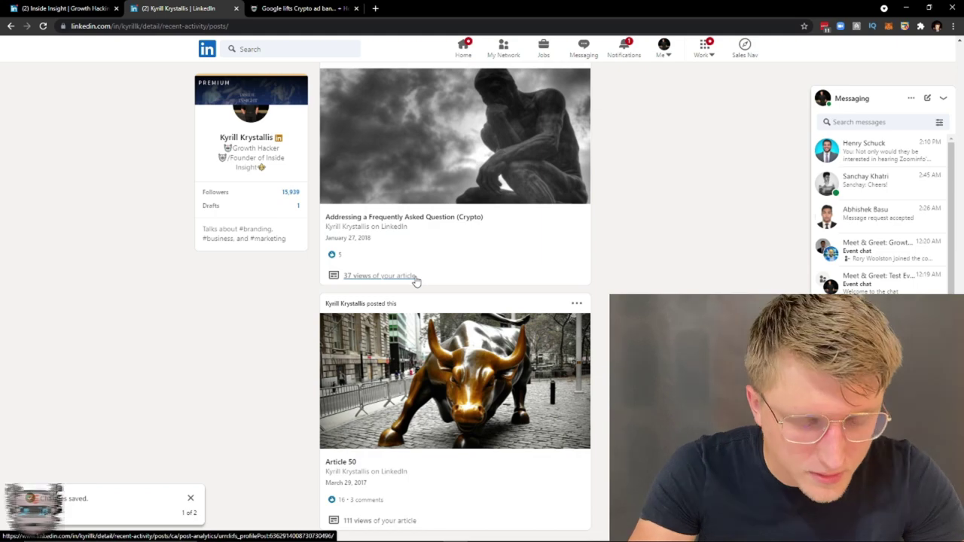
scroll(415, 280, up, 10)
scroll(459, 271, up, 10)
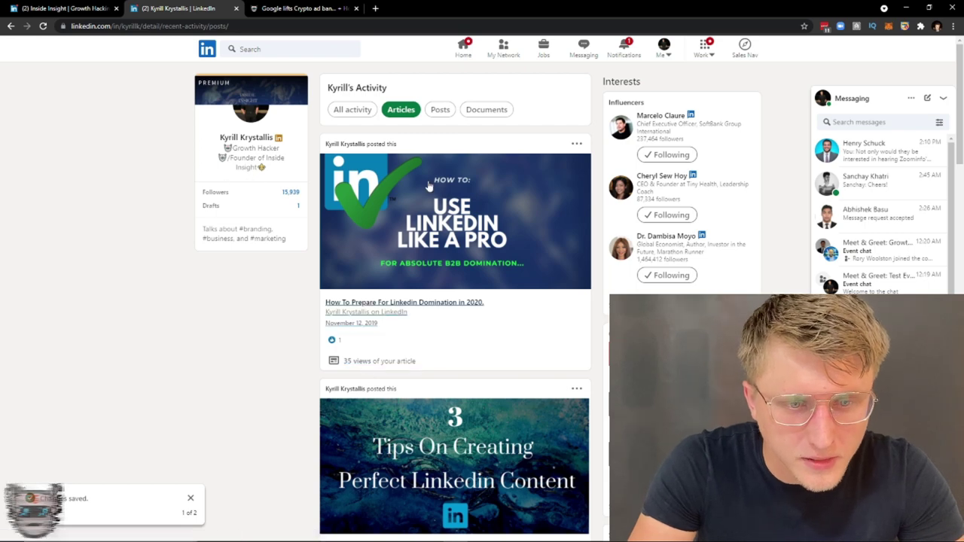
- Switch to the company page's trending articles and go from there to the home feed
click(76, 8)
click(224, 8)
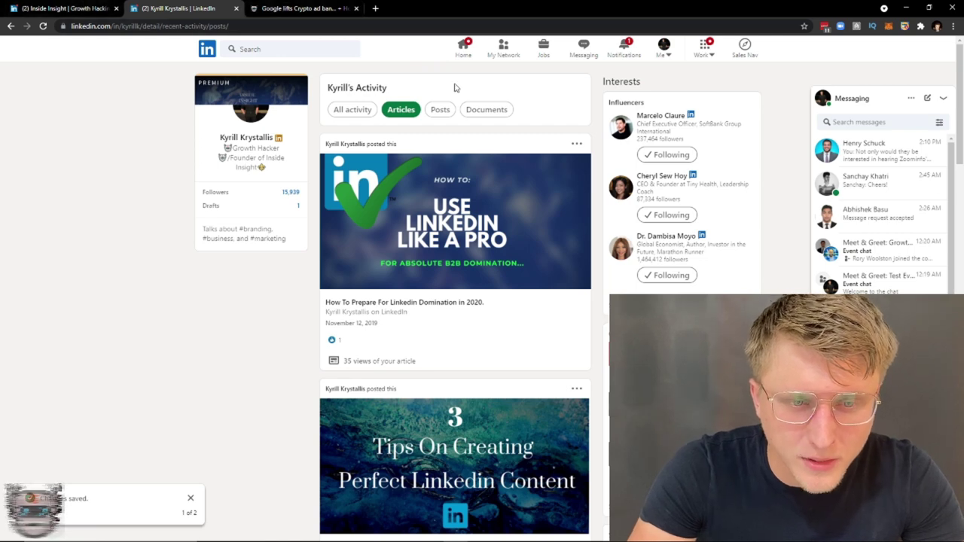
click(109, 6)
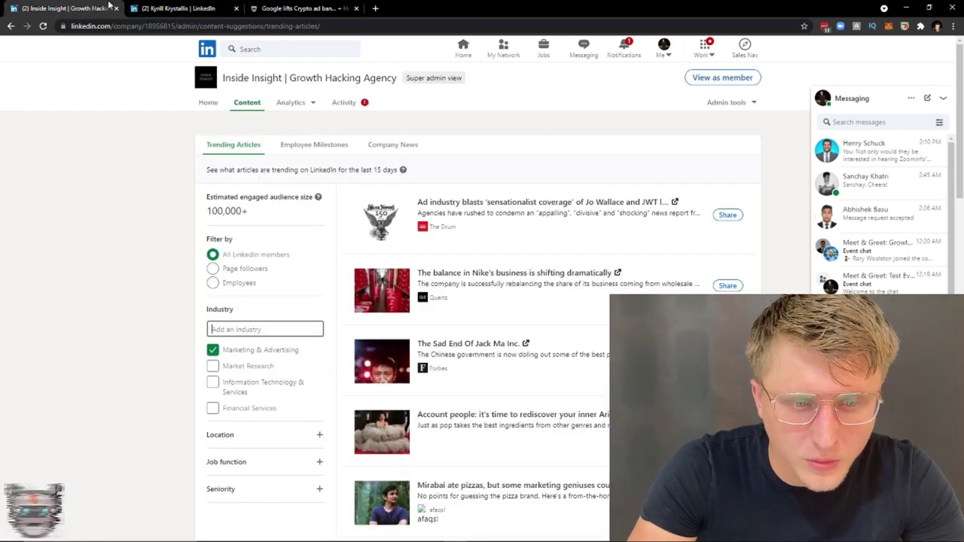
click(463, 47)
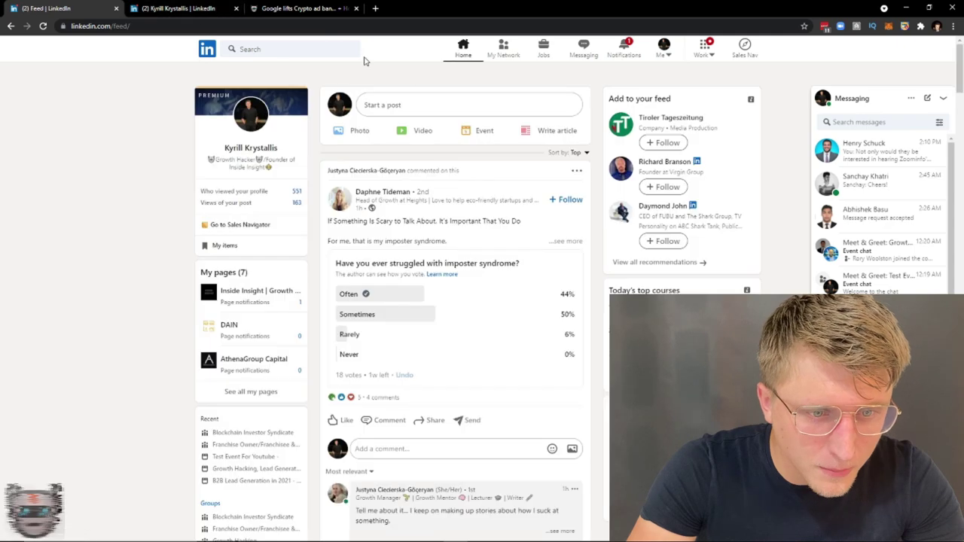
click(386, 112)
click(604, 76)
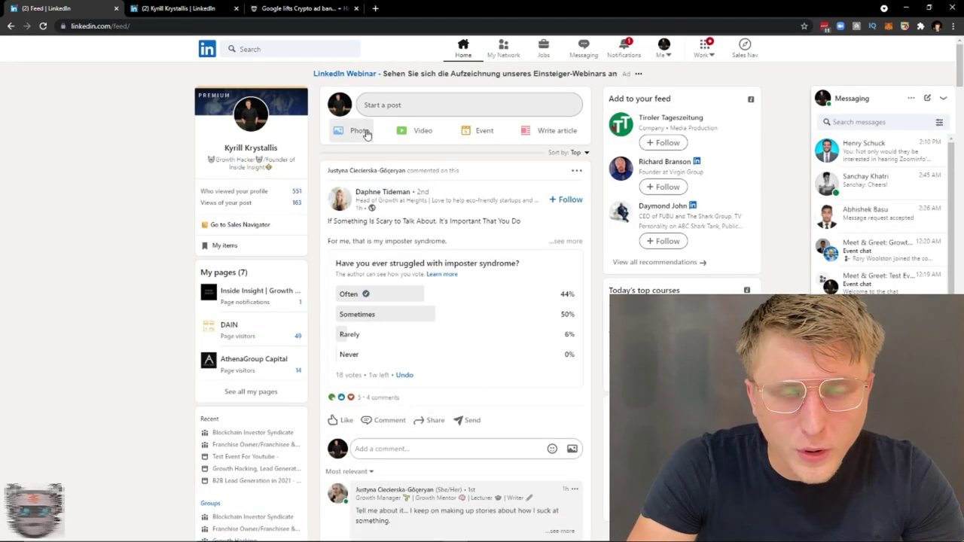
click(406, 133)
click(470, 7)
click(604, 75)
- Open the Inside Insight company page and check the post formats and the pinned video's view count
click(253, 291)
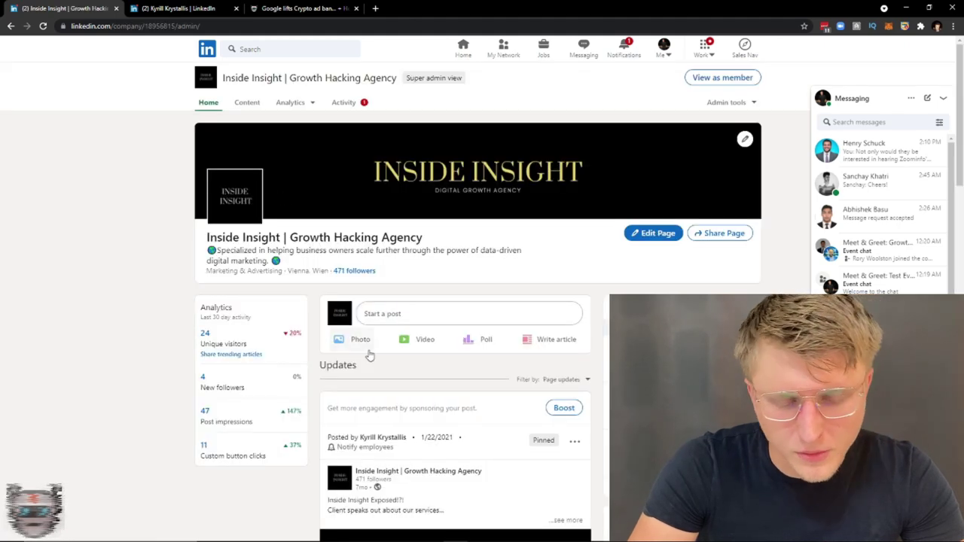
scroll(404, 327, down, 7)
scroll(393, 323, up, 3)
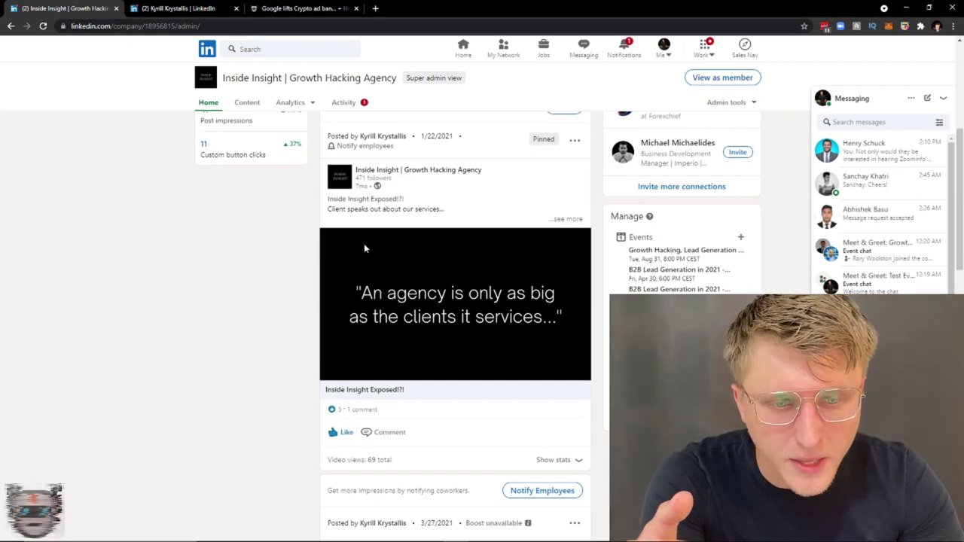
- Return to the refreshed home feed and draft a personal post with the placeholder text "sfdsf"
click(463, 47)
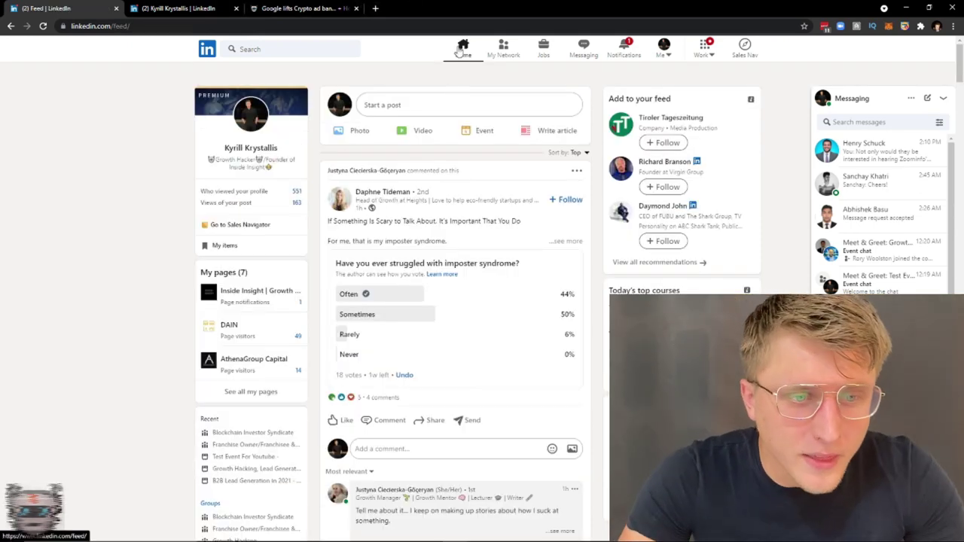
click(466, 66)
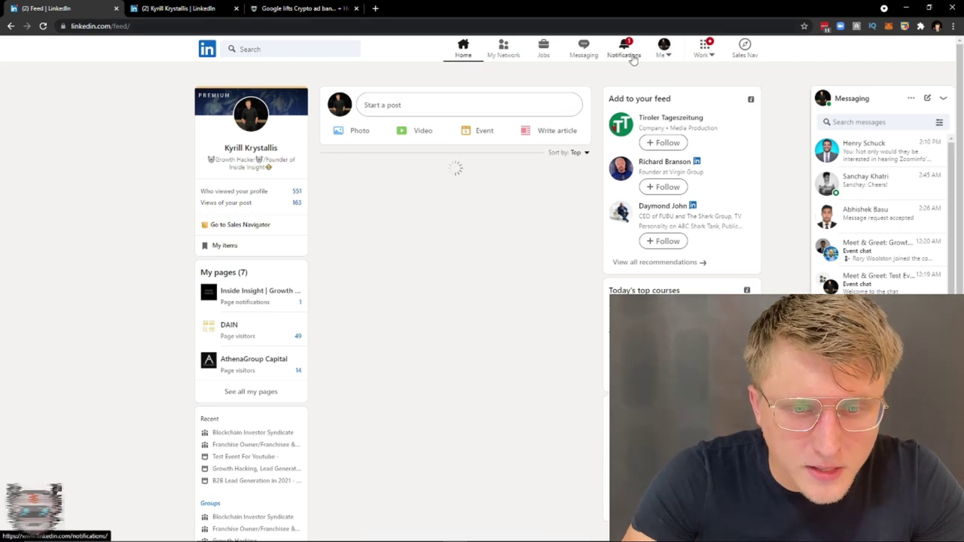
click(473, 109)
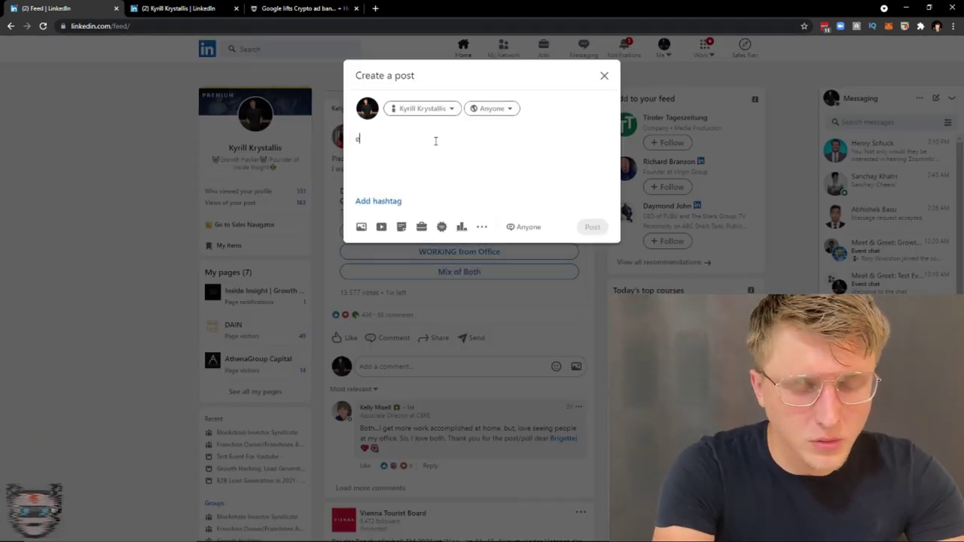
text(sfdsf)
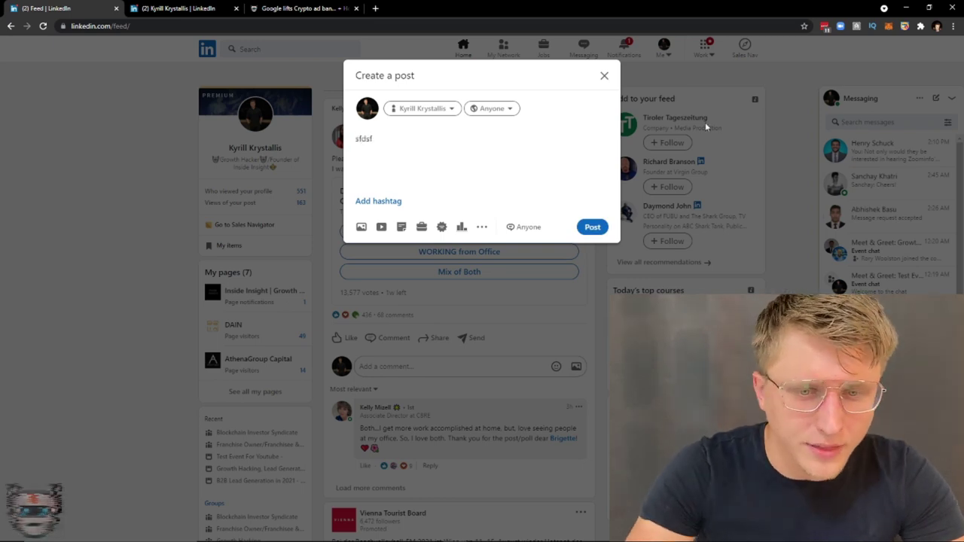
- Close the post composer and discard the unfinished draft
click(603, 75)
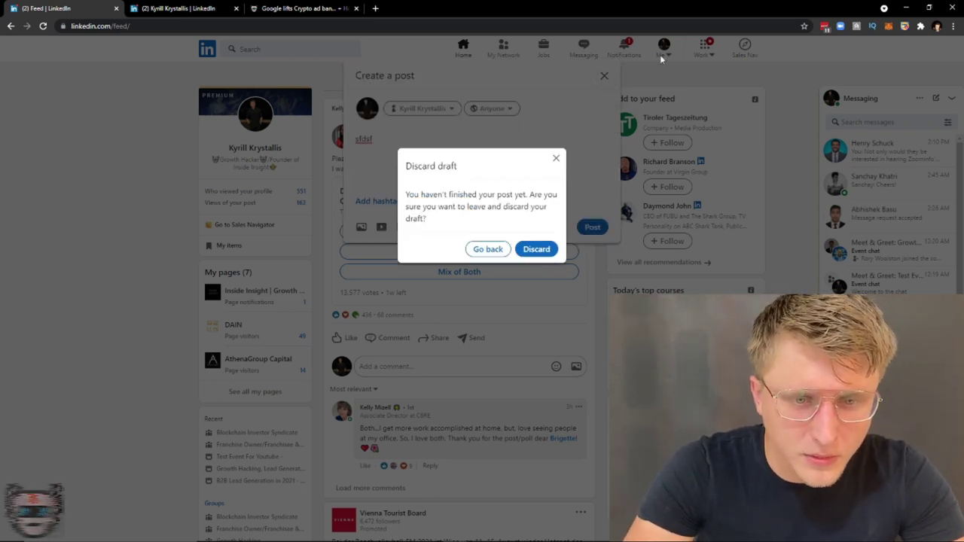
click(561, 156)
click(604, 75)
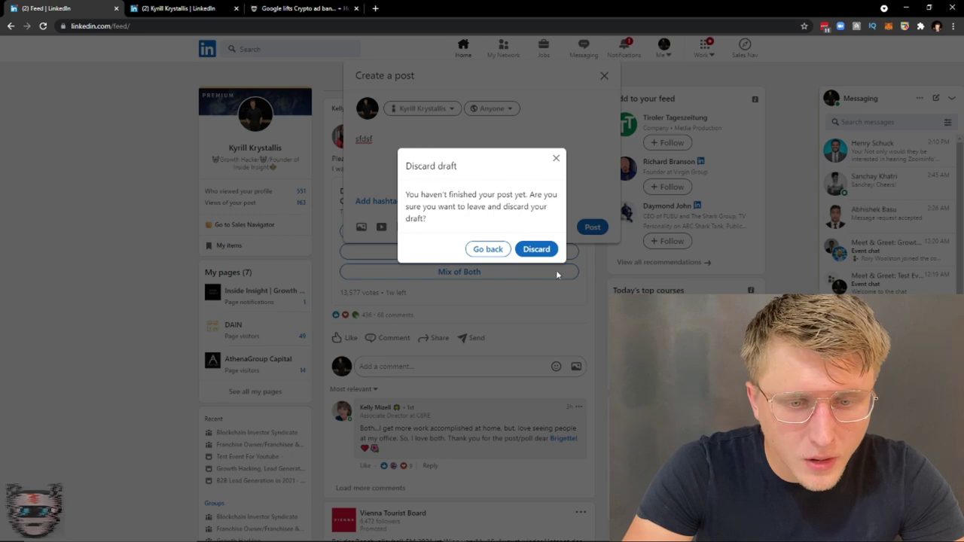
click(521, 249)
- Expand the feed's text post beginning "I don't care if you come into the office at 10 am" and examine its text and engagement
scroll(556, 234, down, 15)
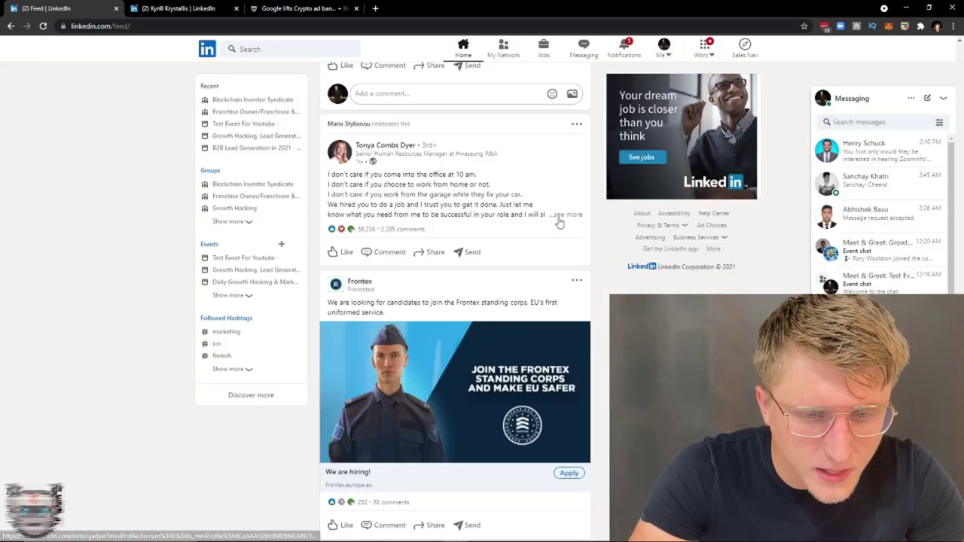
click(567, 215)
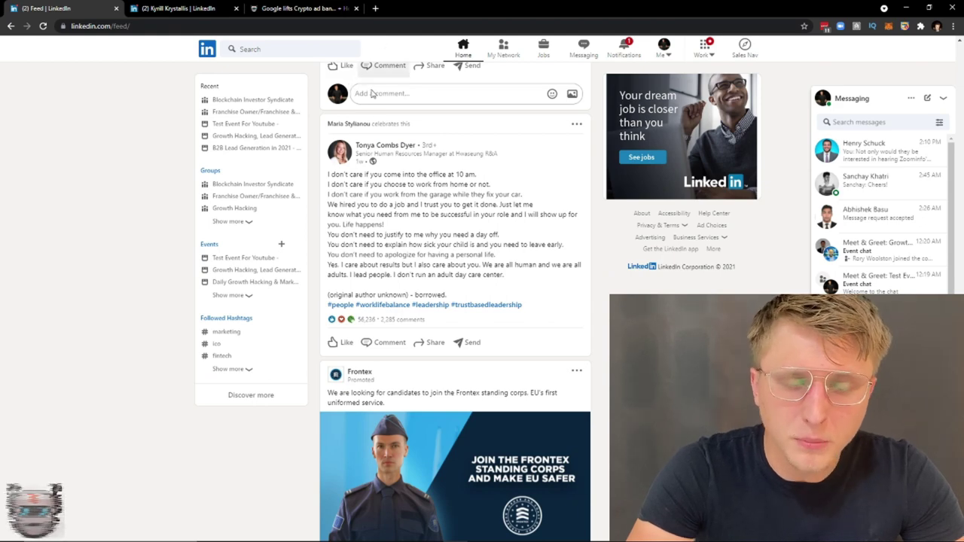
drag(328, 174, 517, 285)
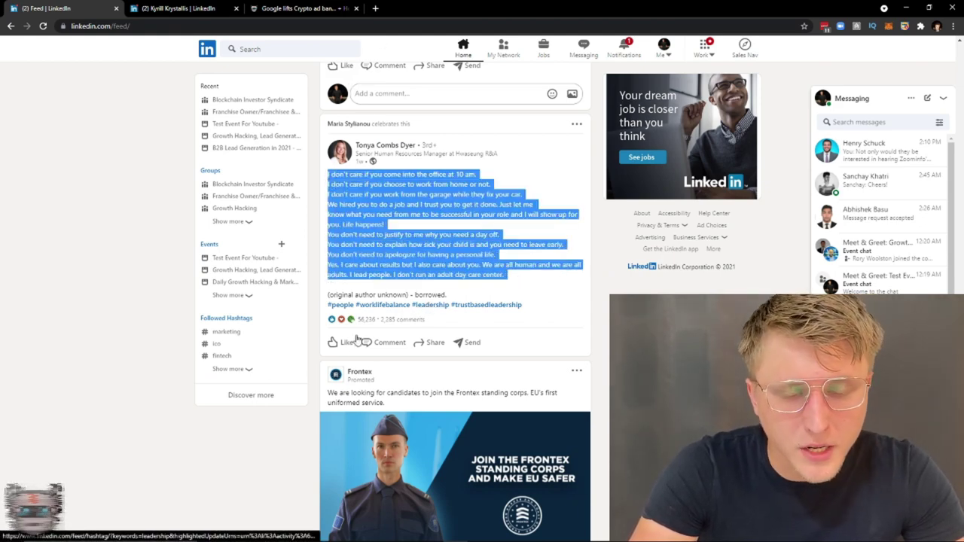
click(402, 319)
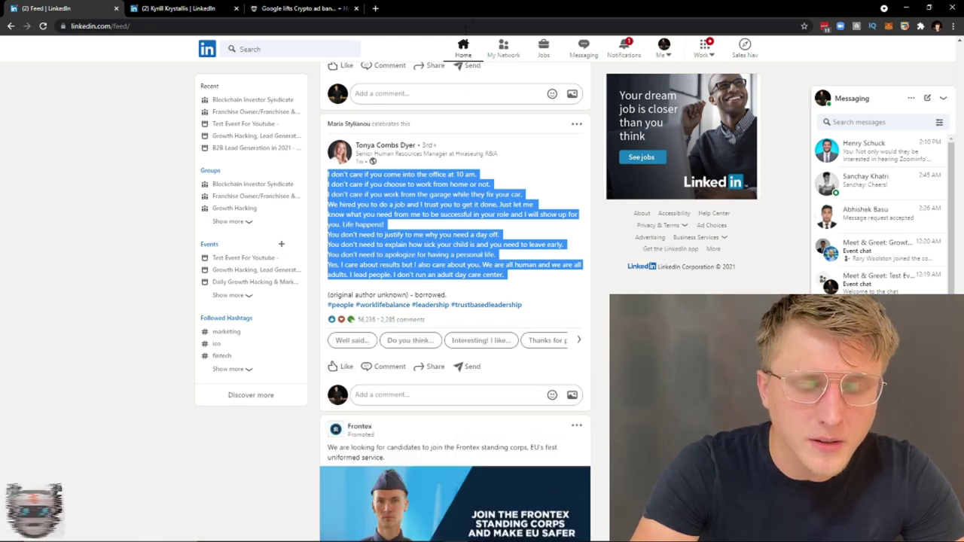
click(657, 58)
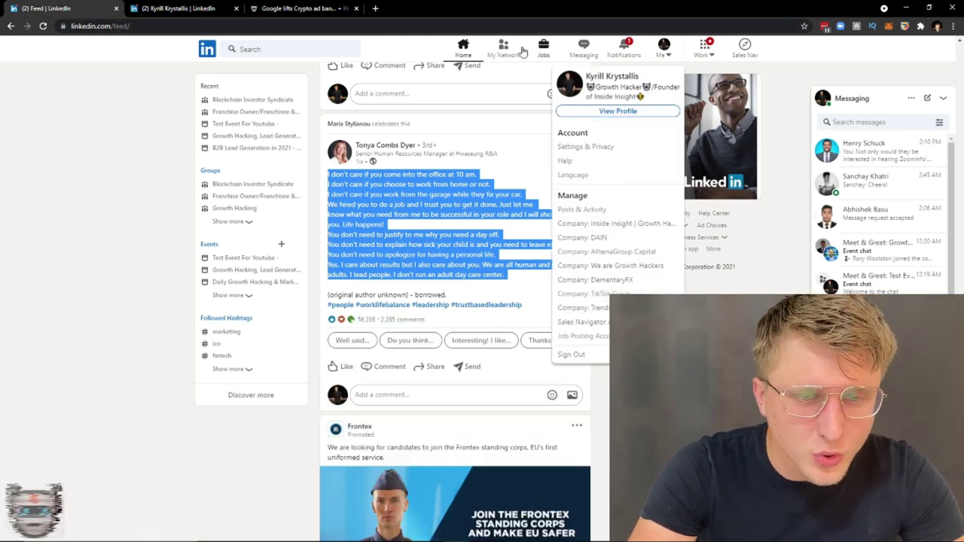
click(136, 100)
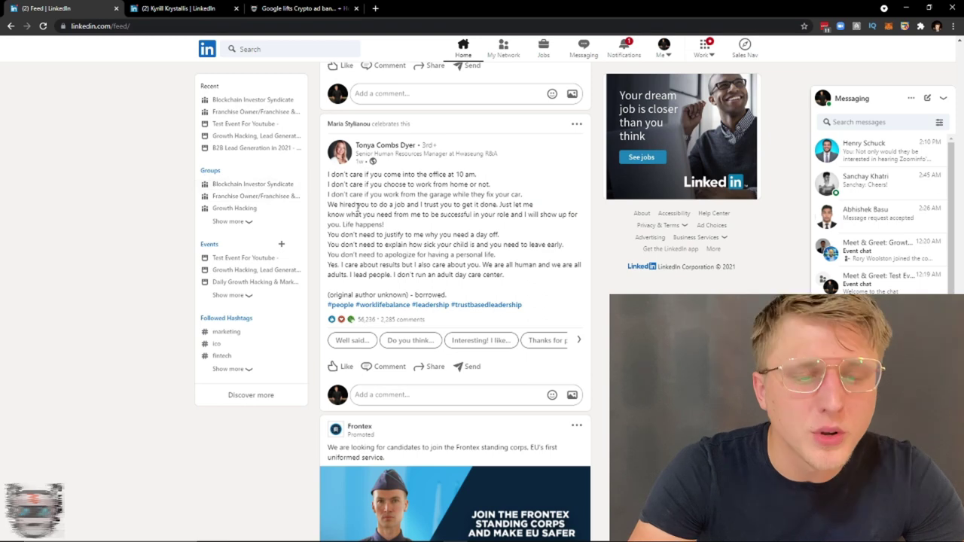
scroll(356, 207, down, 5)
scroll(356, 207, down, 2)
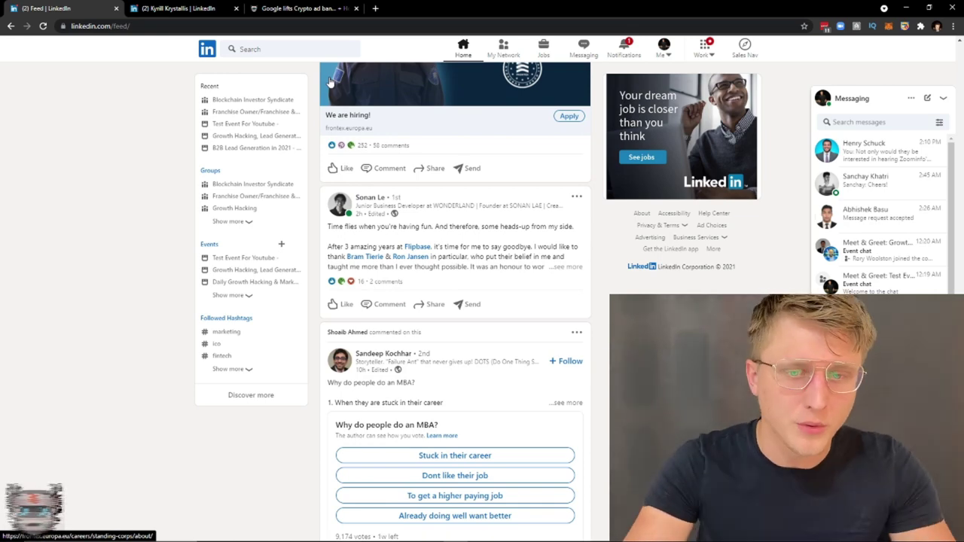
- Open the personal profile, highlight the dashboard's All Star level, and open the statistics on who viewed the profile
click(670, 61)
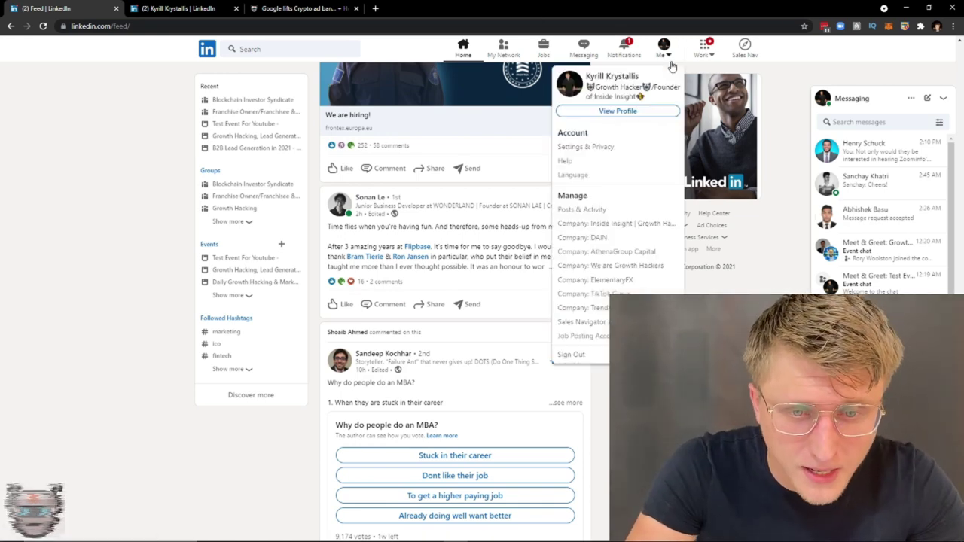
click(621, 111)
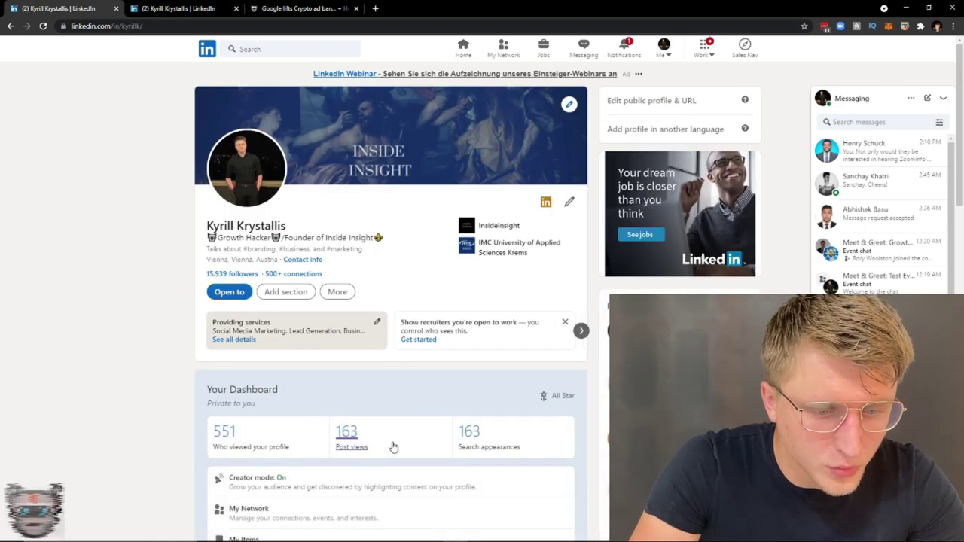
scroll(279, 429, down, 1)
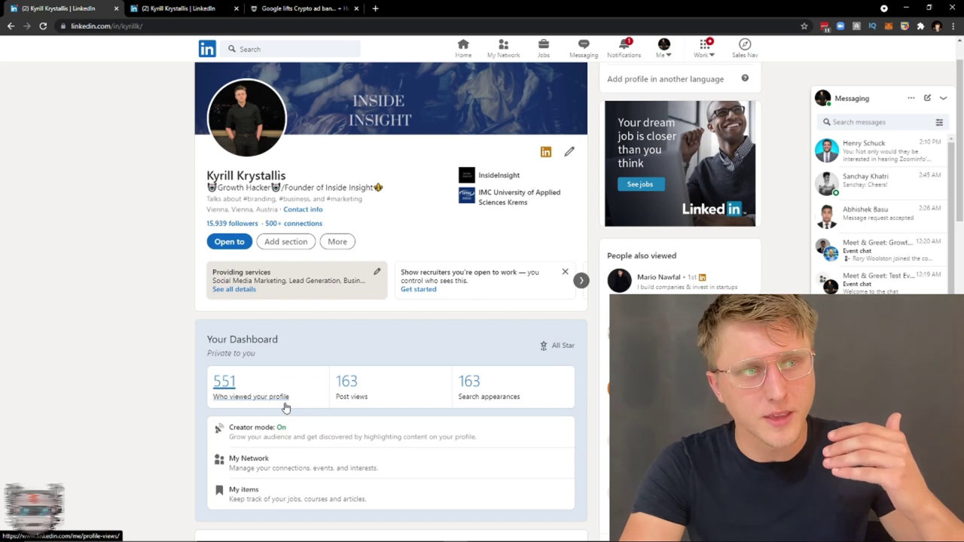
triple_click(540, 345)
click(580, 345)
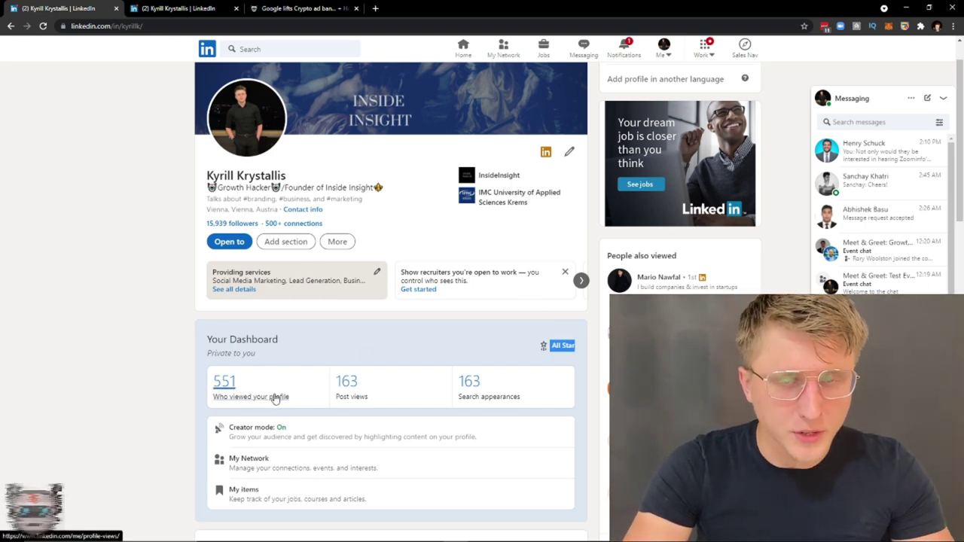
click(235, 397)
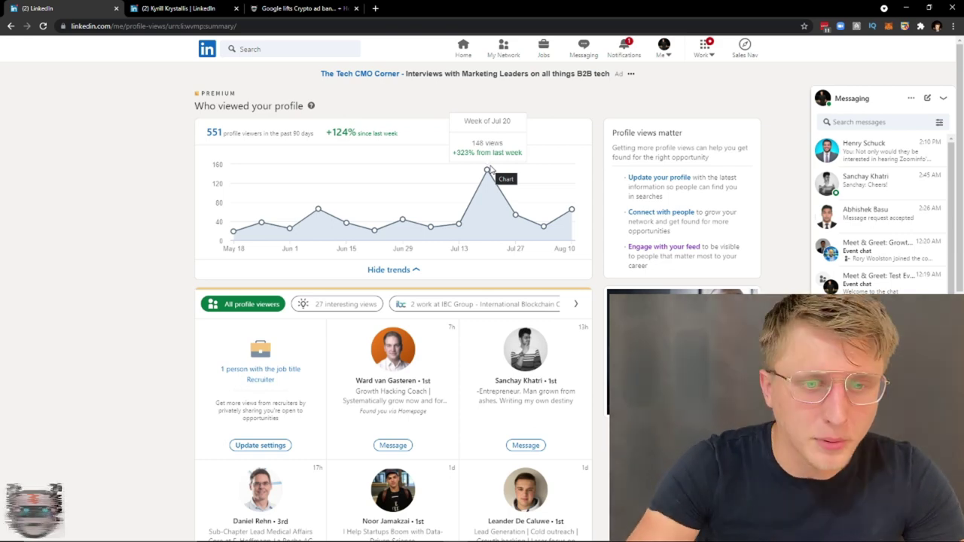
- Switch to the tab with the profile's articles, go through the home feed to the personal profile, and review its dashboard and featured content
click(200, 7)
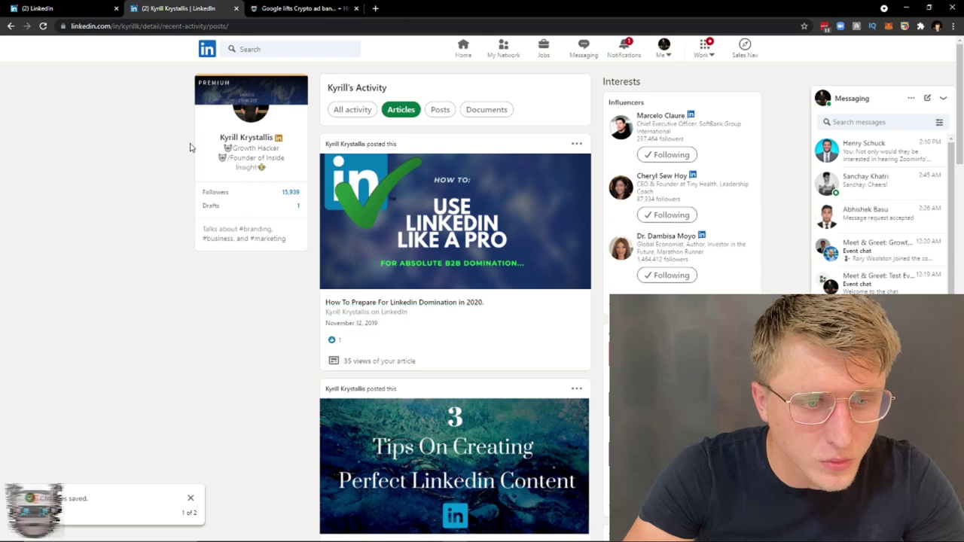
click(206, 49)
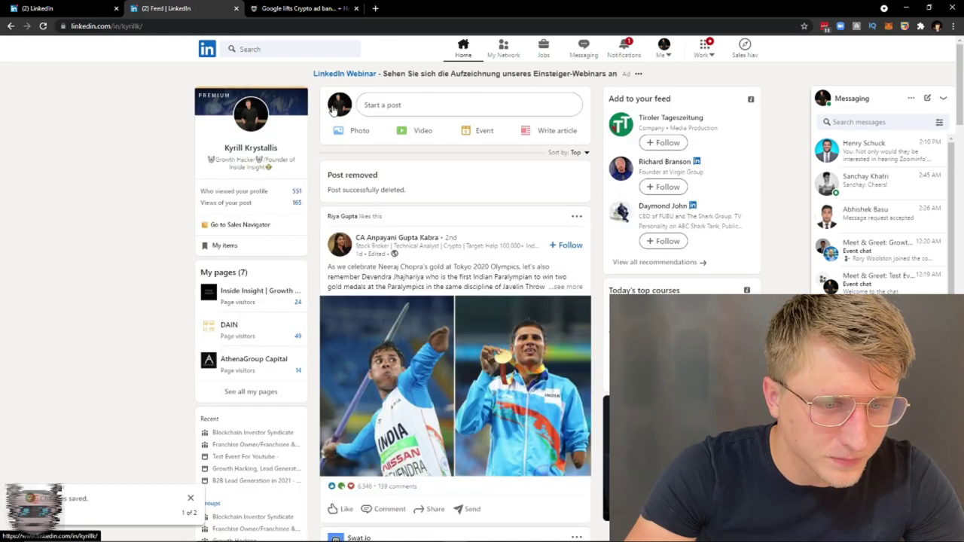
click(333, 110)
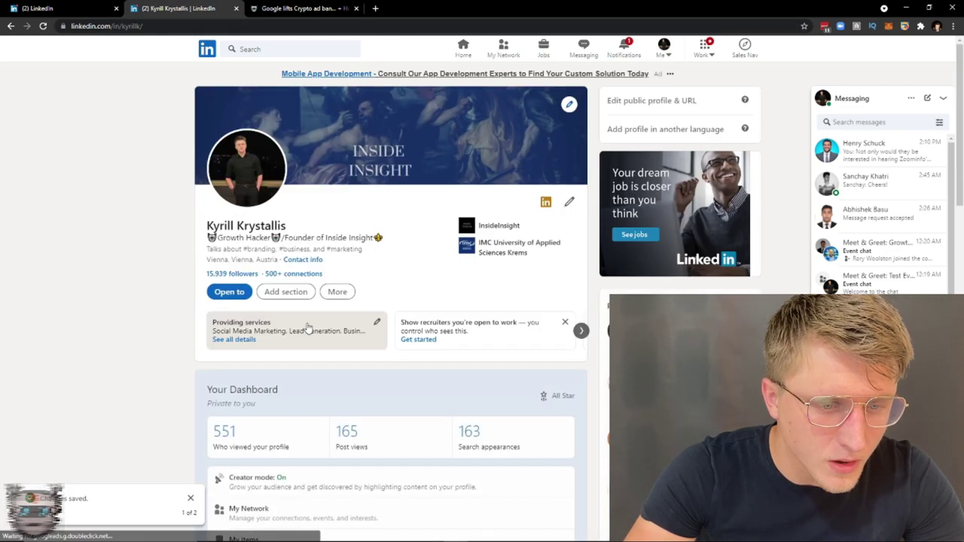
scroll(308, 334, down, 5)
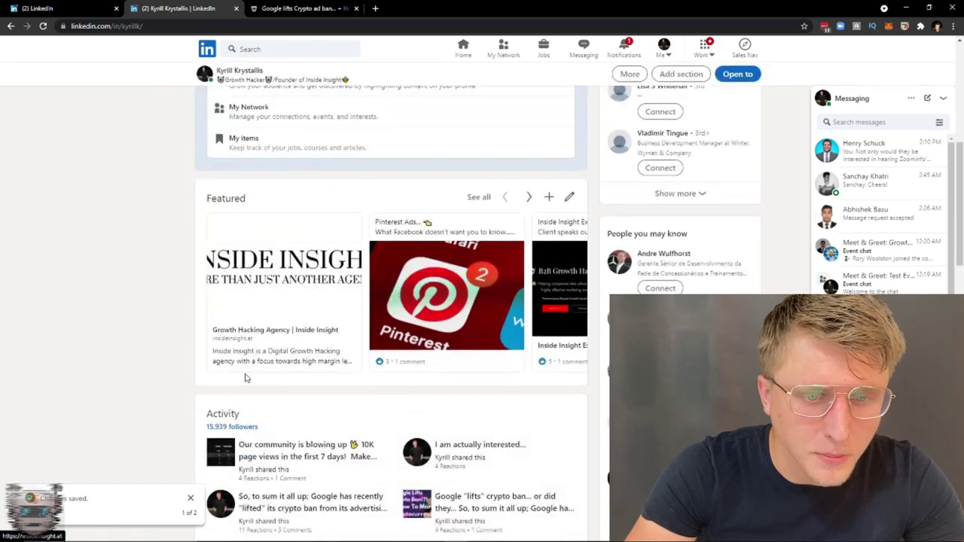
scroll(339, 331, up, 6)
scroll(340, 331, down, 2)
scroll(340, 331, down, 10)
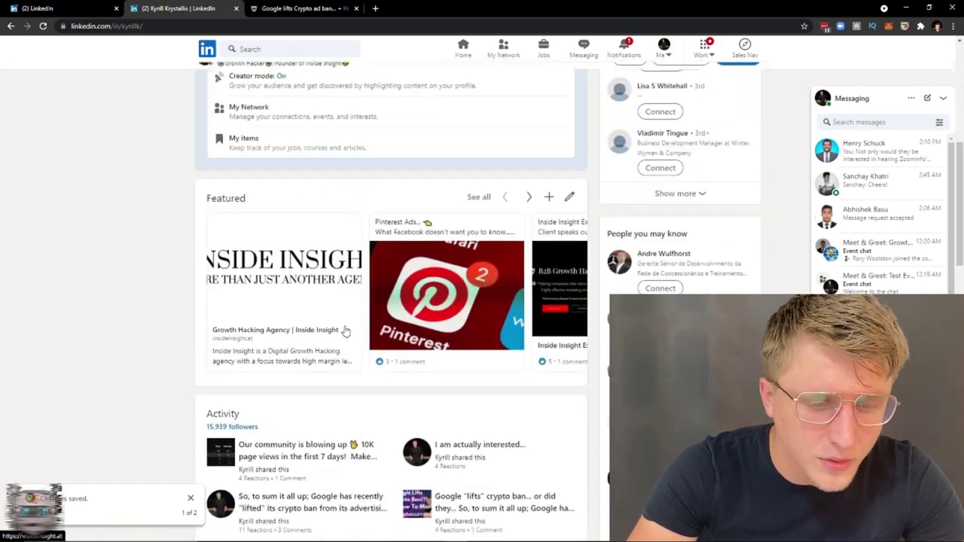
- Return to the profile-viewer statistics and look through the list of people who viewed the profile
click(48, 6)
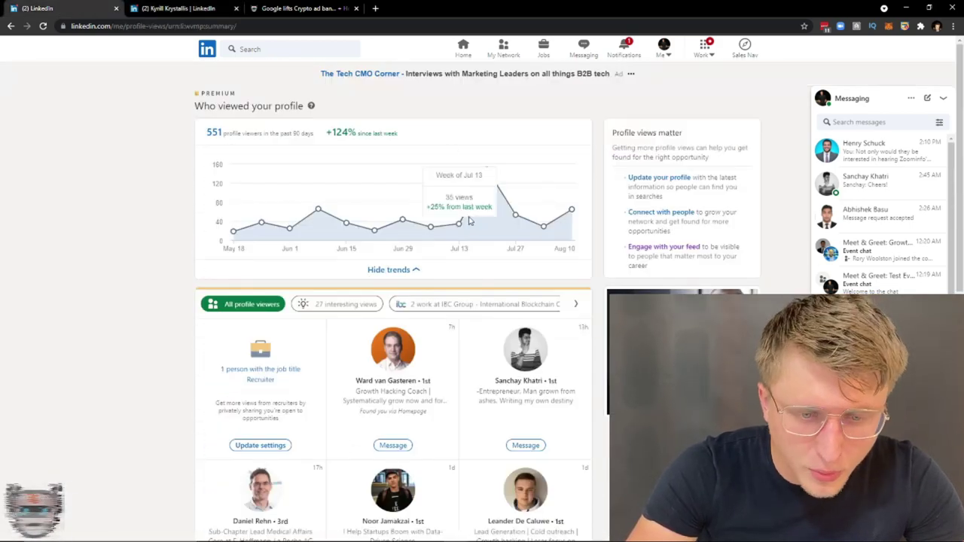
scroll(360, 281, down, 3)
scroll(360, 280, down, 2)
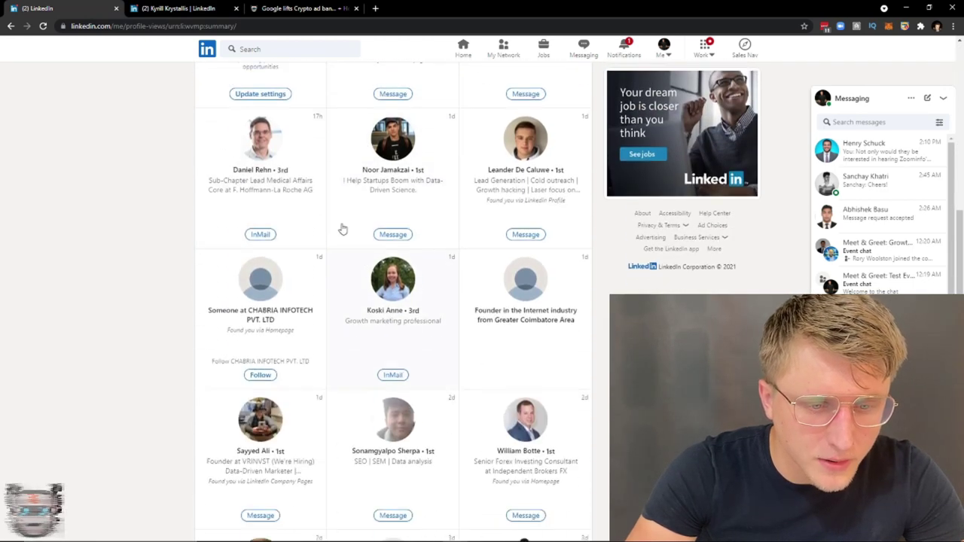
scroll(396, 369, down, 7)
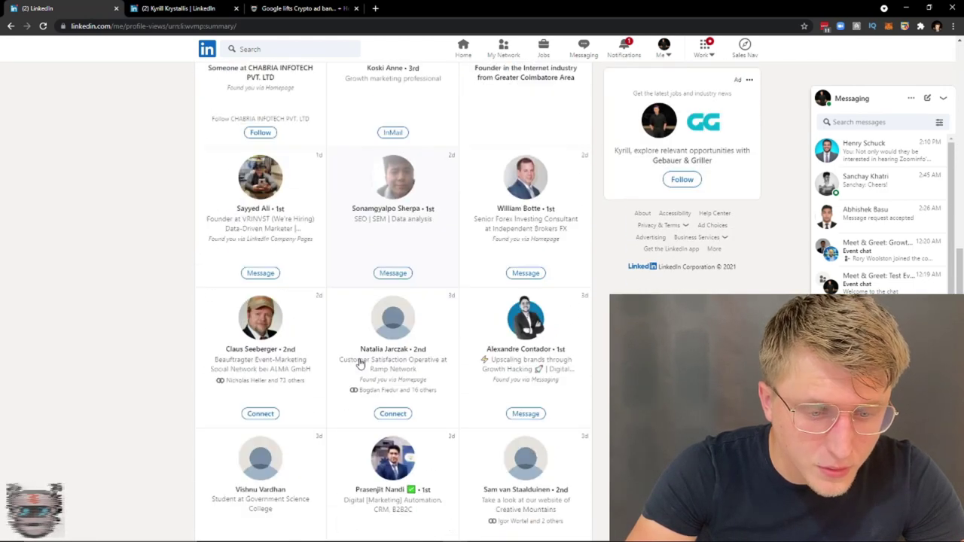
scroll(364, 362, down, 5)
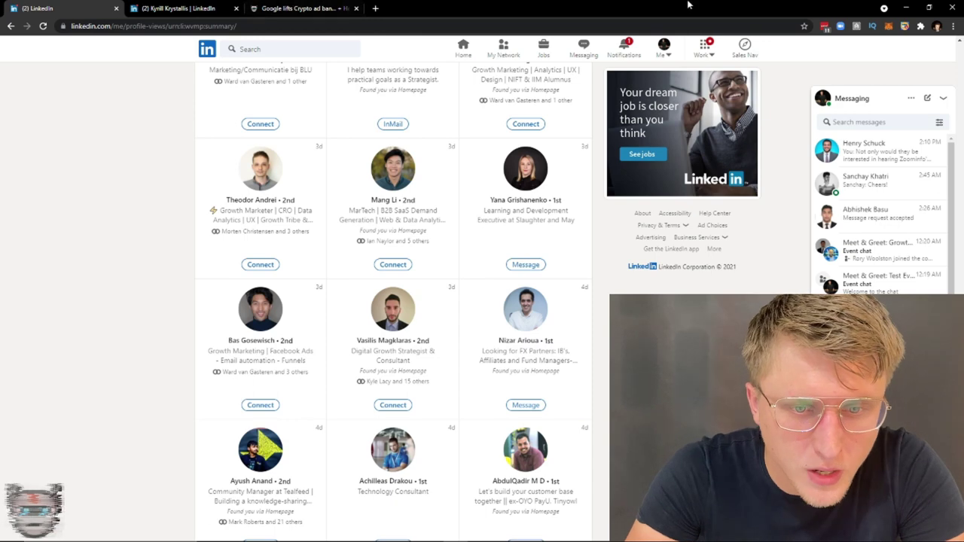
- Switch back to the personal profile and check the post views and other entries in its dashboard
click(210, 8)
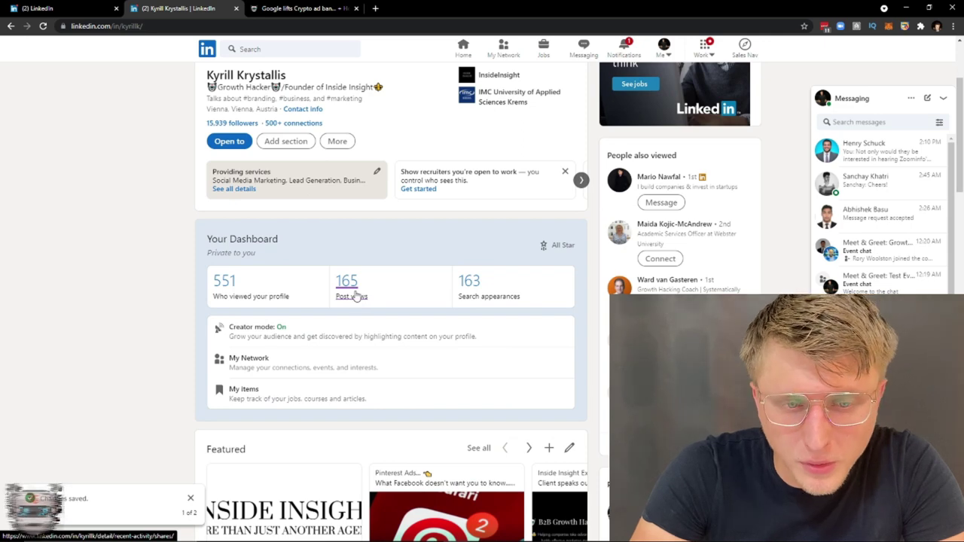
scroll(369, 269, down, 2)
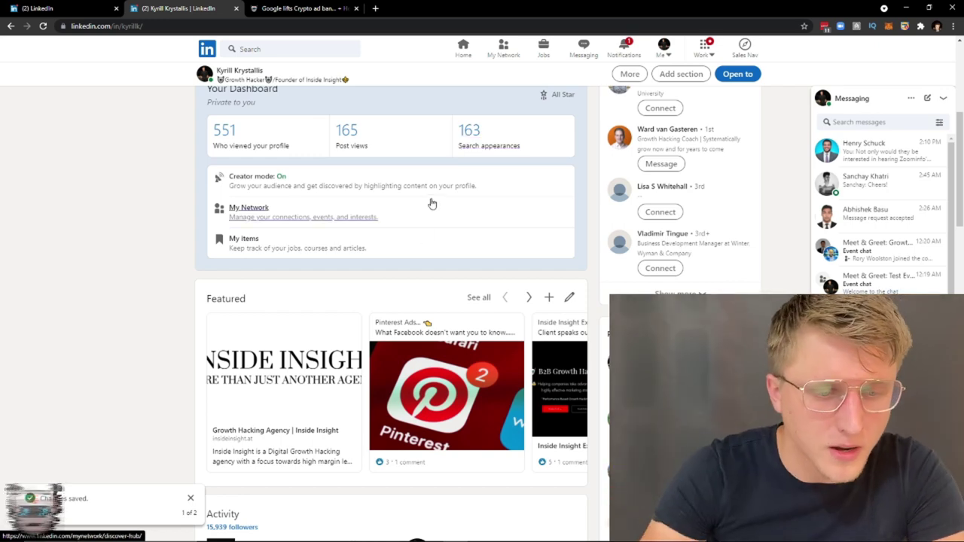
scroll(387, 223, up, 5)
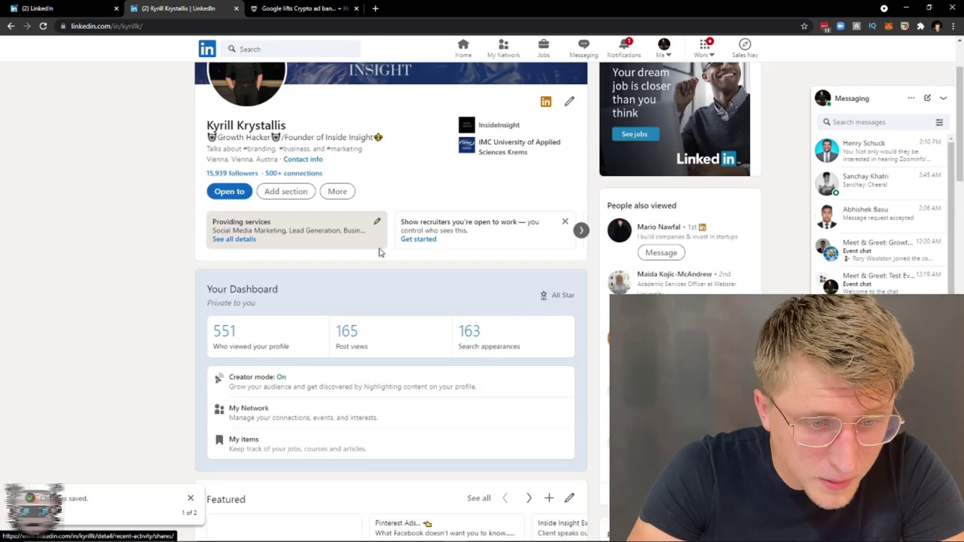
- Check the reactions on the javelin athletes post in the home feed and return to the personal profile
click(463, 47)
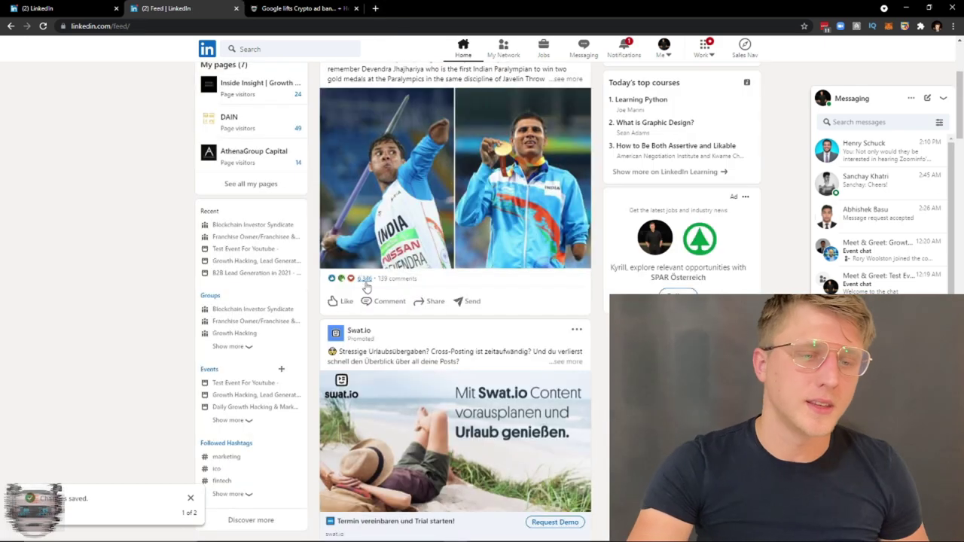
scroll(365, 286, up, 2)
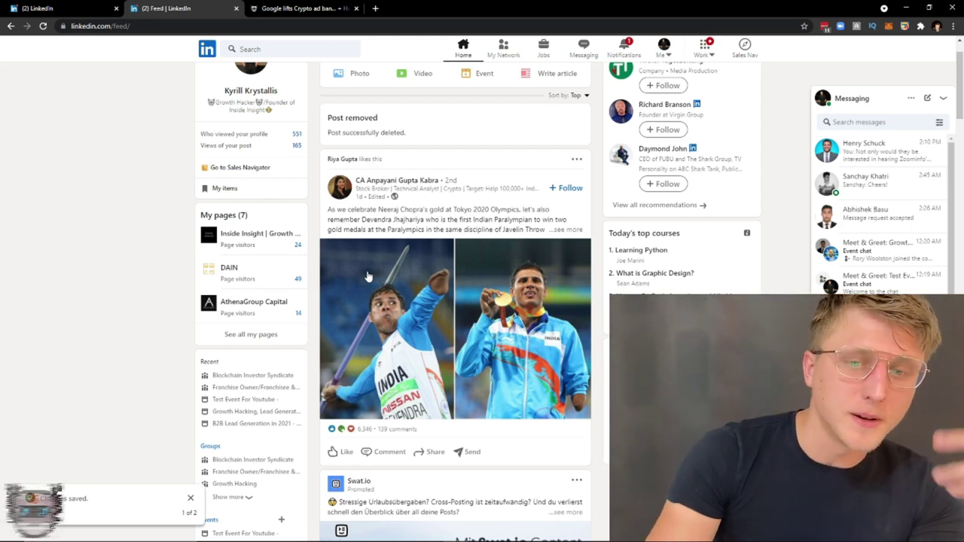
click(664, 47)
click(640, 111)
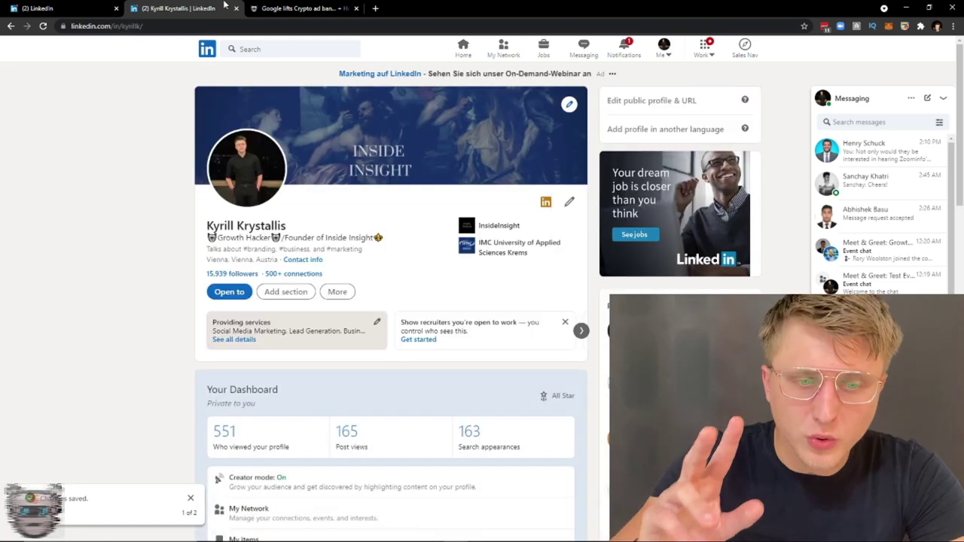
- Review the profile's dashboard and featured section, and highlight the "Talks about" hashtags under the headline
scroll(294, 307, down, 1)
scroll(295, 307, down, 4)
scroll(309, 350, up, 2)
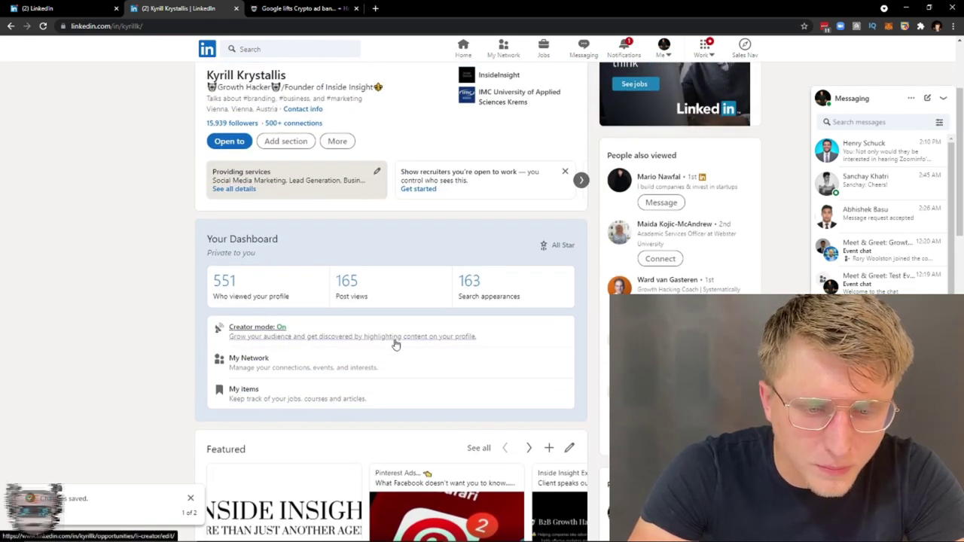
scroll(404, 339, down, 1)
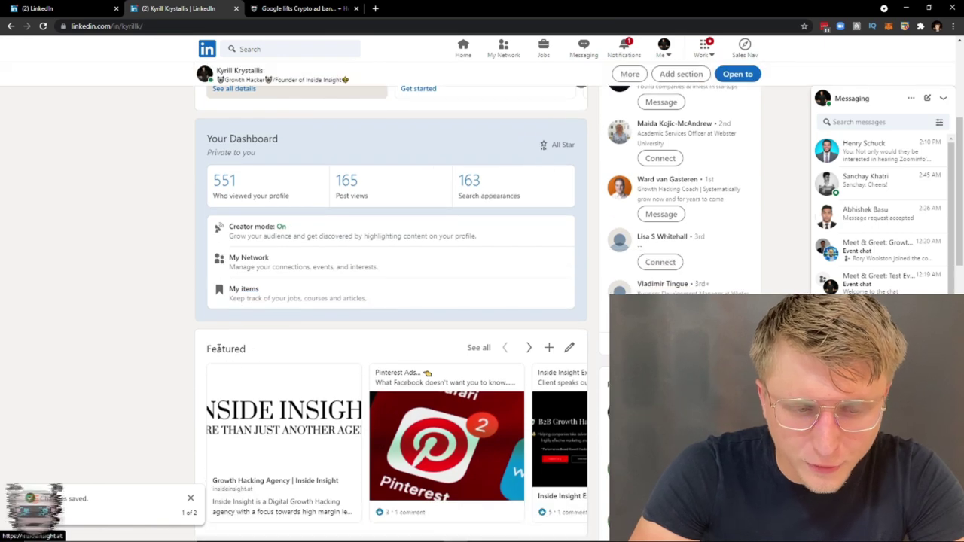
scroll(297, 308, up, 2)
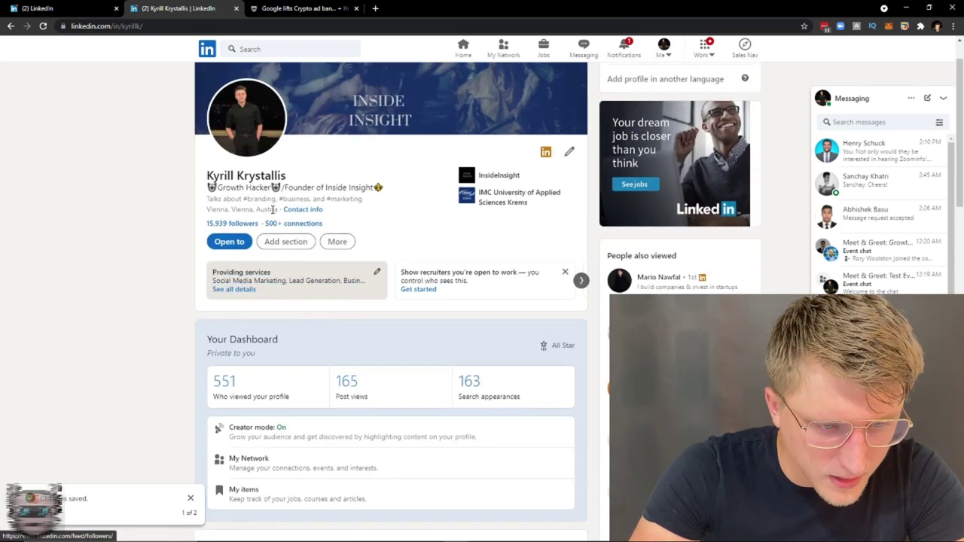
drag(255, 202, 369, 203)
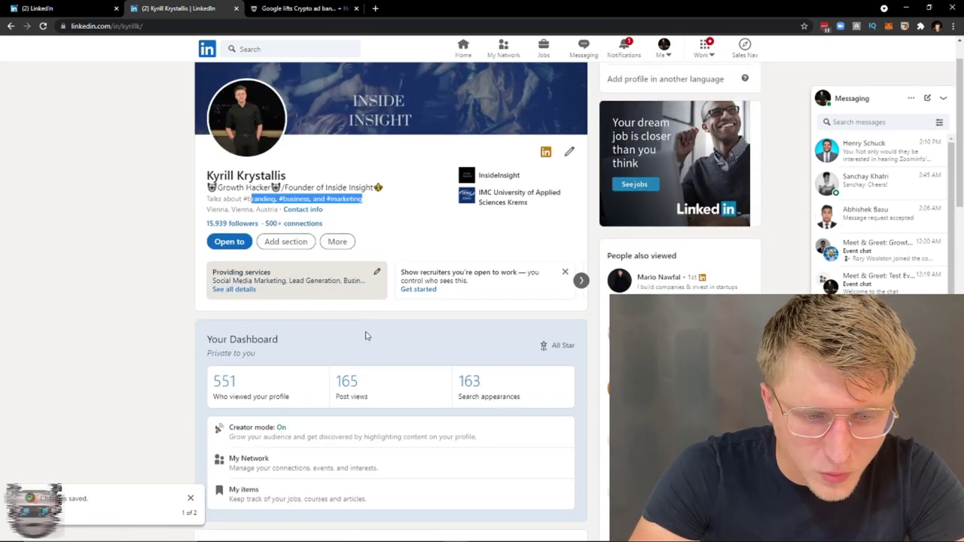
scroll(365, 334, down, 2)
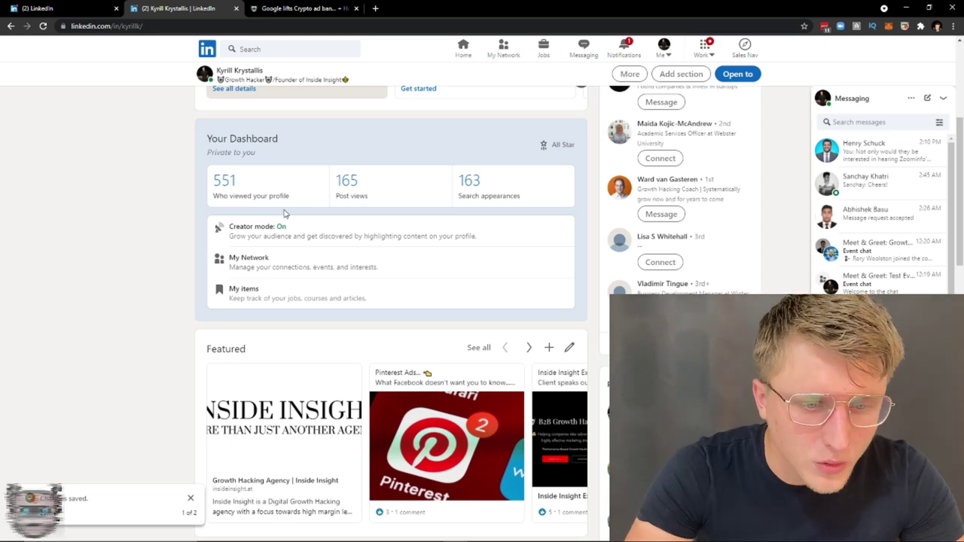
scroll(269, 346, down, 2)
scroll(269, 346, up, 3)
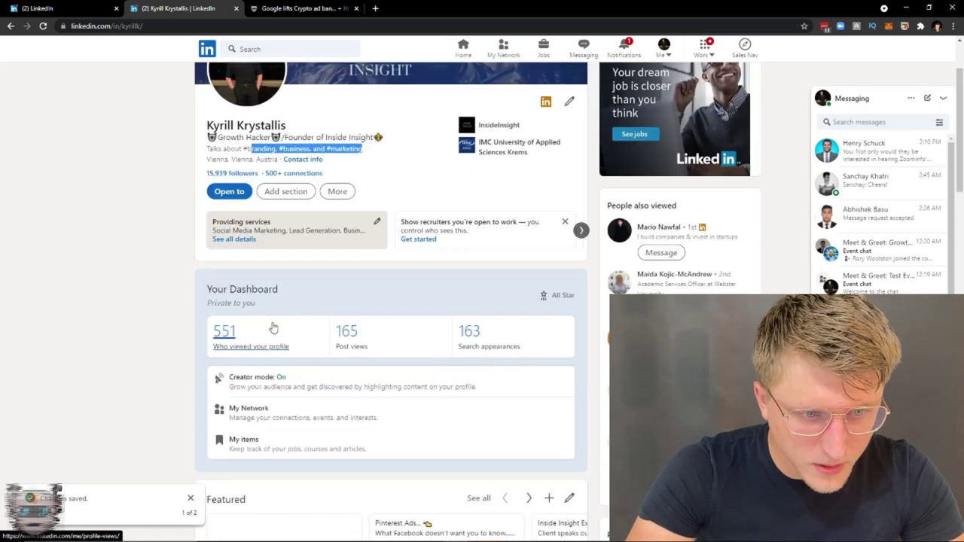
- Clear the hashtag highlight and look over the profile's dashboard and featured section again
click(184, 193)
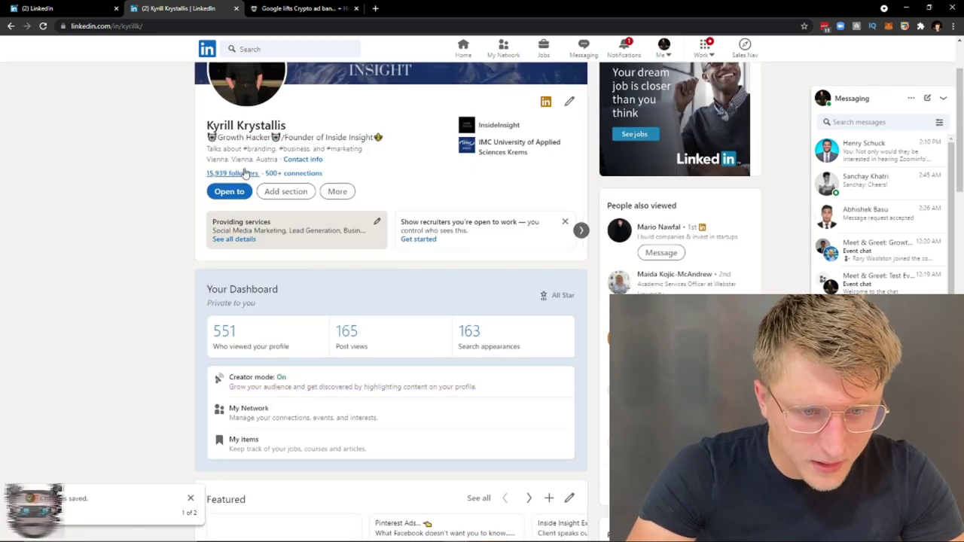
scroll(452, 188, down, 8)
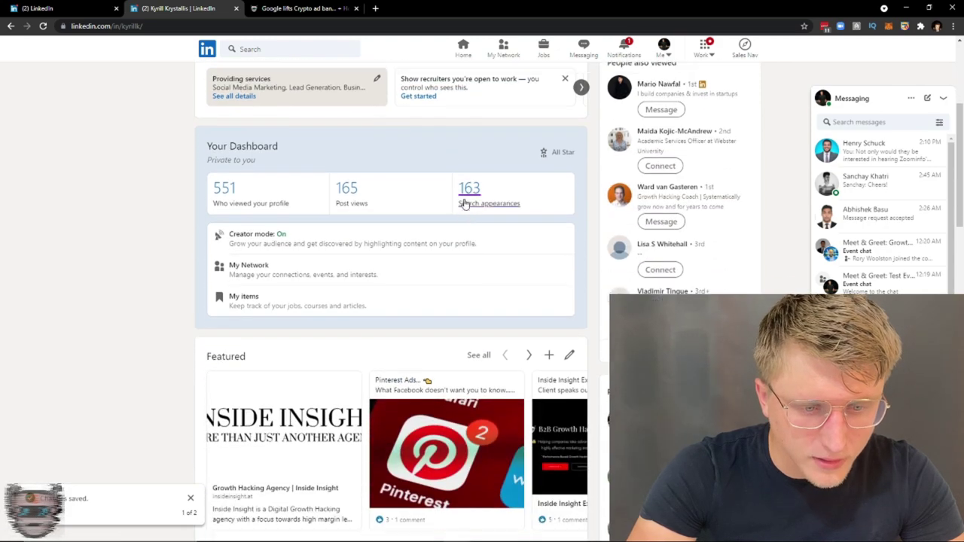
scroll(488, 274, up, 6)
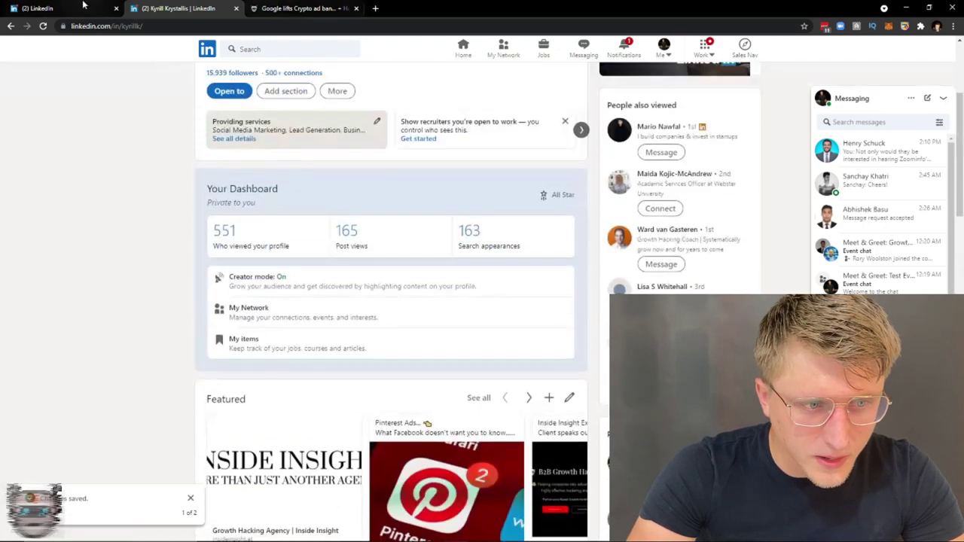
scroll(258, 172, up, 3)
- Go from the profile-viewer list to the home feed and start a new article published as the personal profile
click(3, 6)
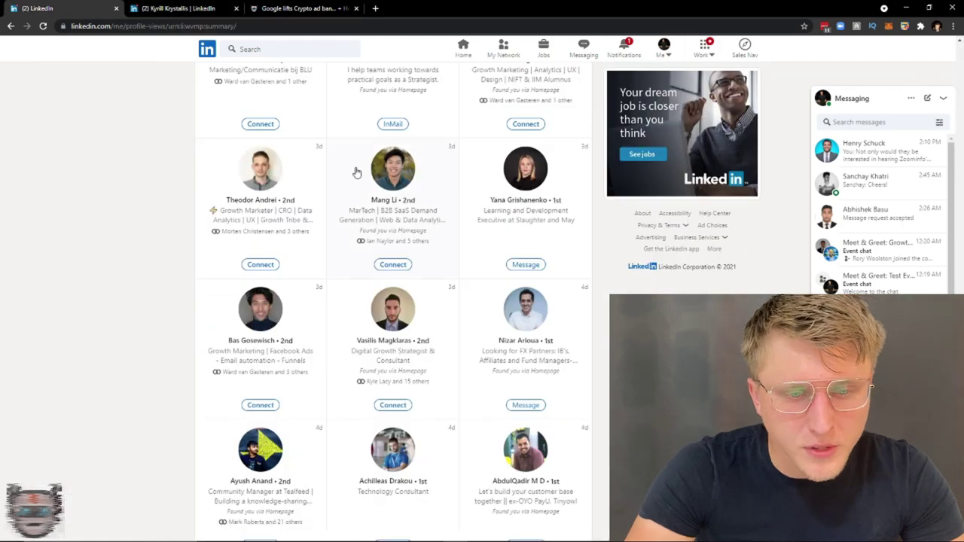
scroll(349, 161, up, 3)
click(462, 48)
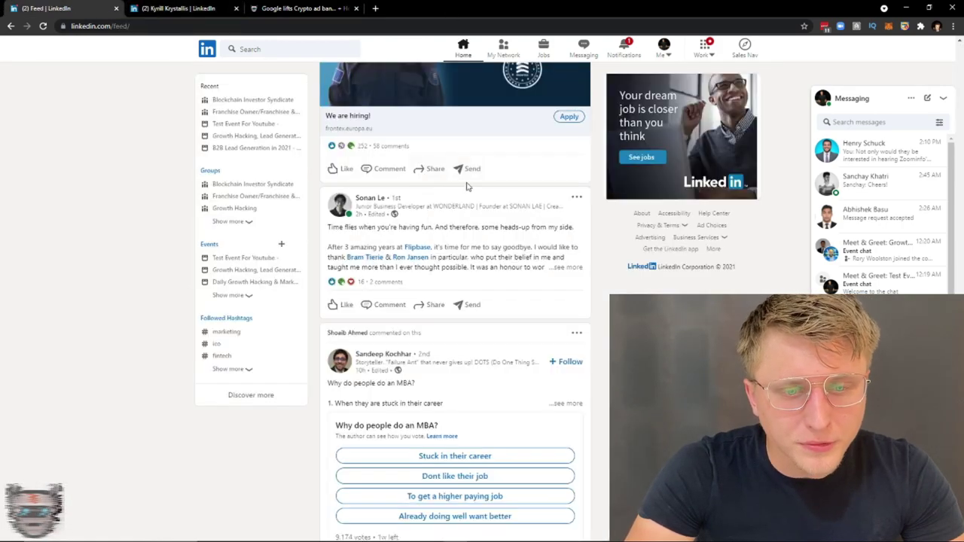
scroll(475, 183, up, 6)
scroll(629, 58, up, 10)
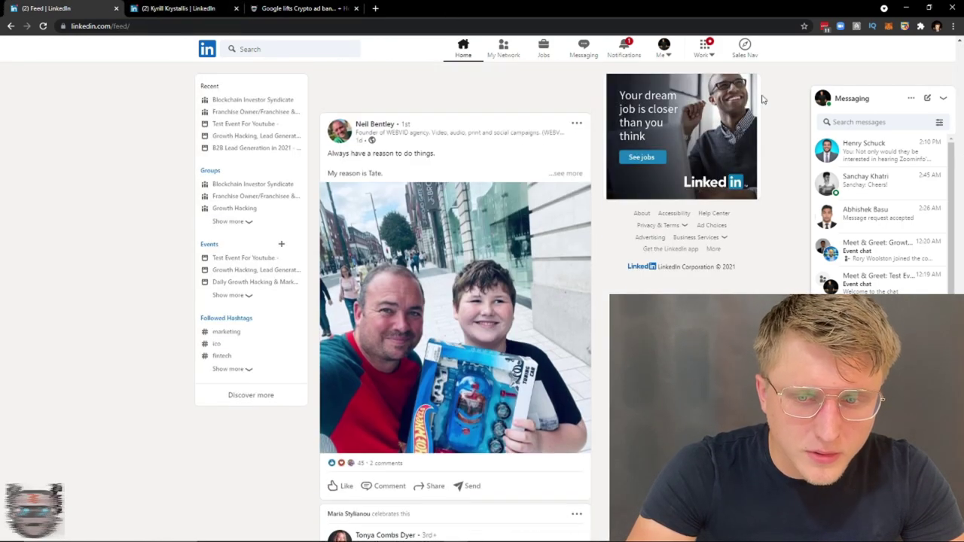
scroll(958, 46, up, 2)
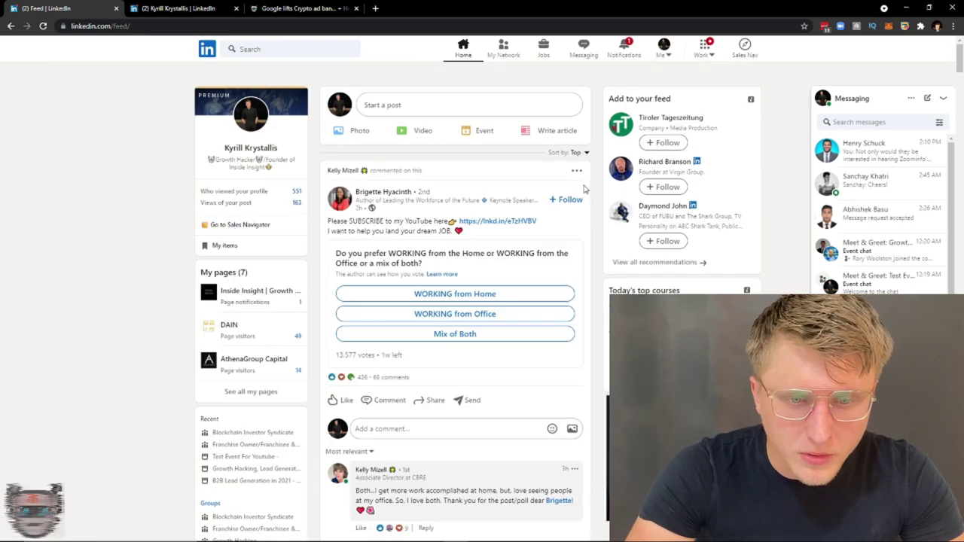
click(553, 129)
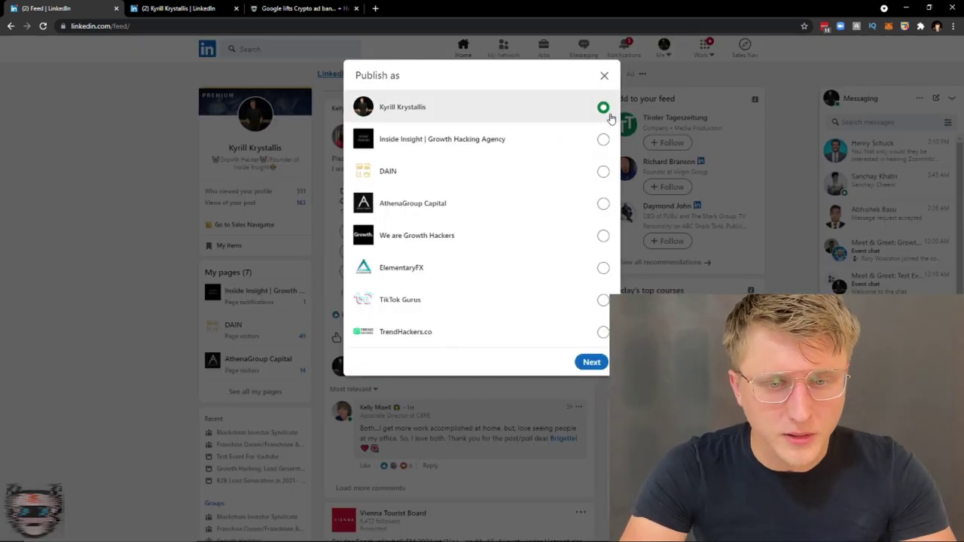
click(588, 363)
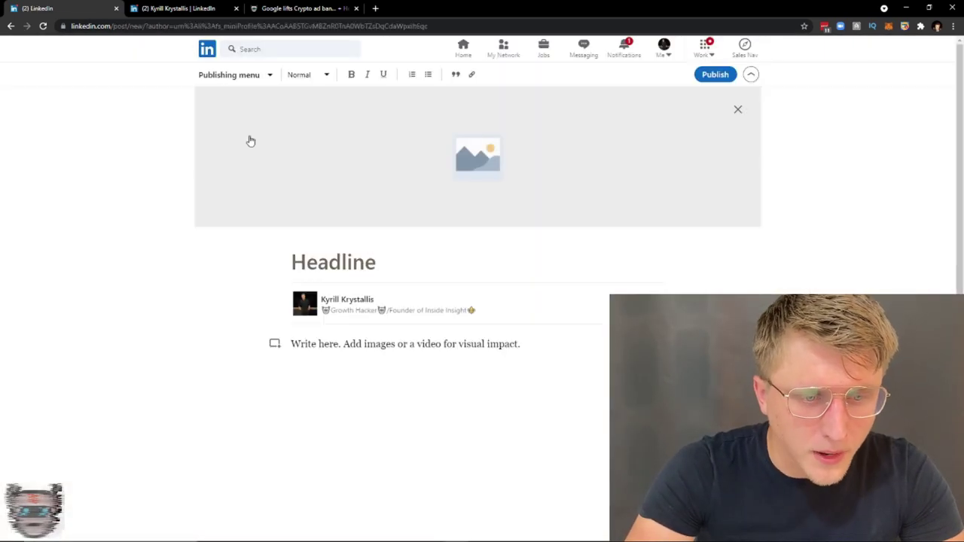
- Check the article editor's publishing options and text style choices, and hide and restore the site's navigation bar
click(243, 80)
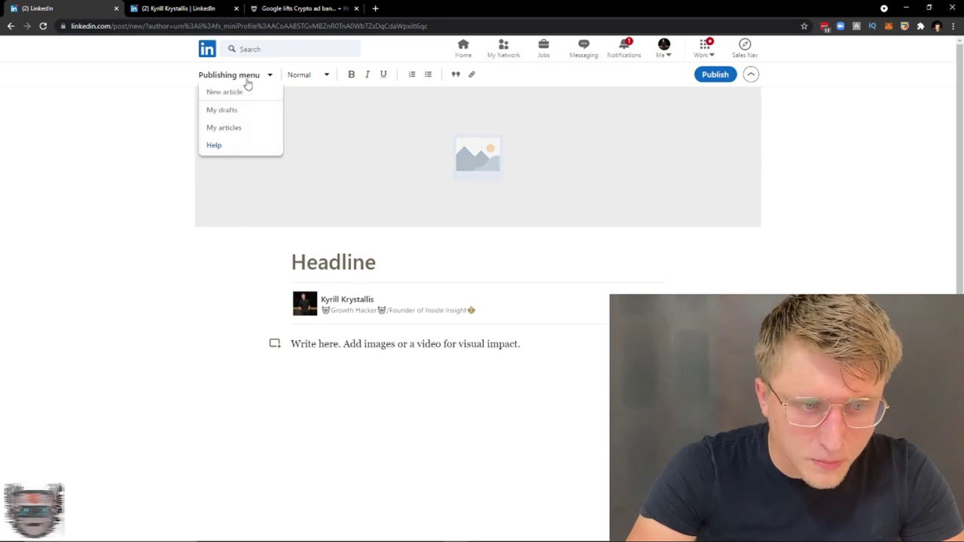
click(317, 80)
click(317, 80)
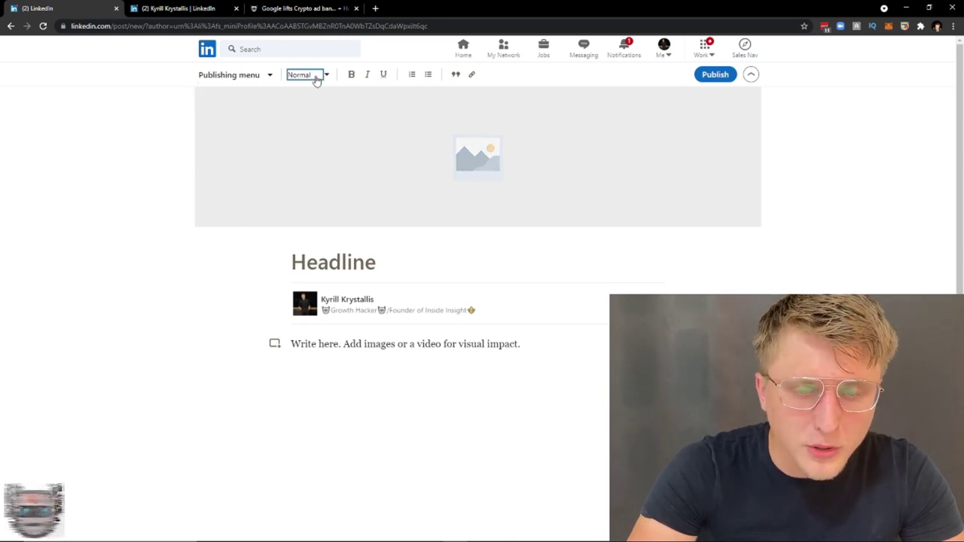
click(750, 76)
click(751, 49)
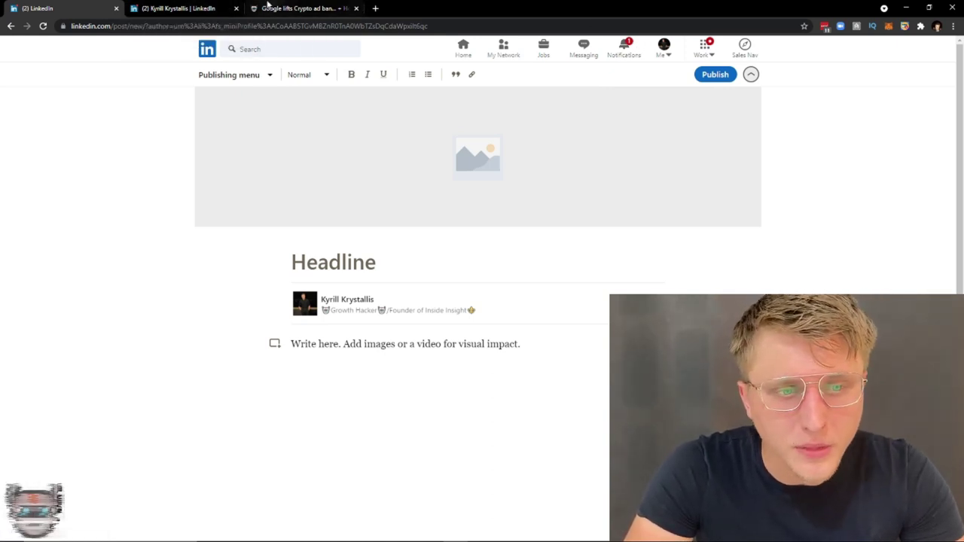
- Leave the empty article for the home feed and close the list of LinkedIn products and business services
click(461, 54)
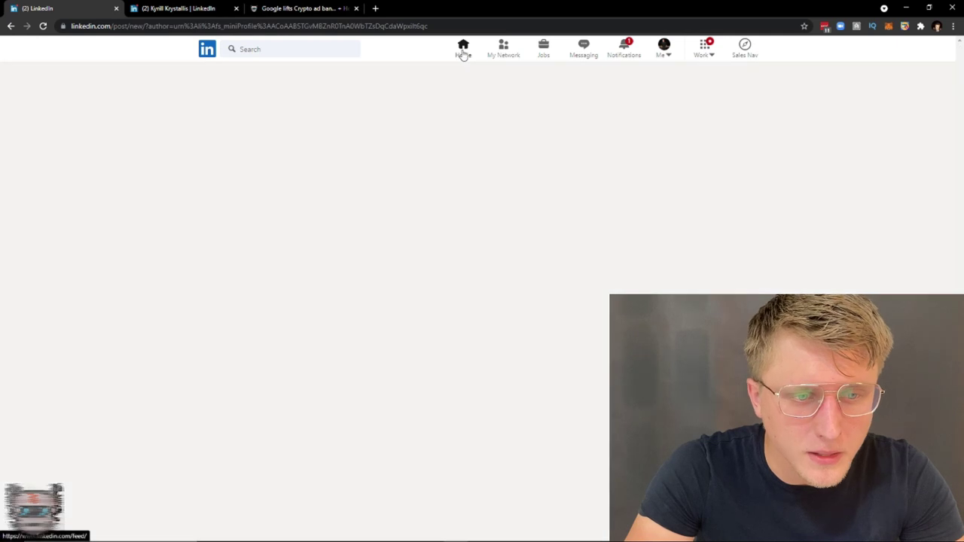
scroll(308, 225, up, 1)
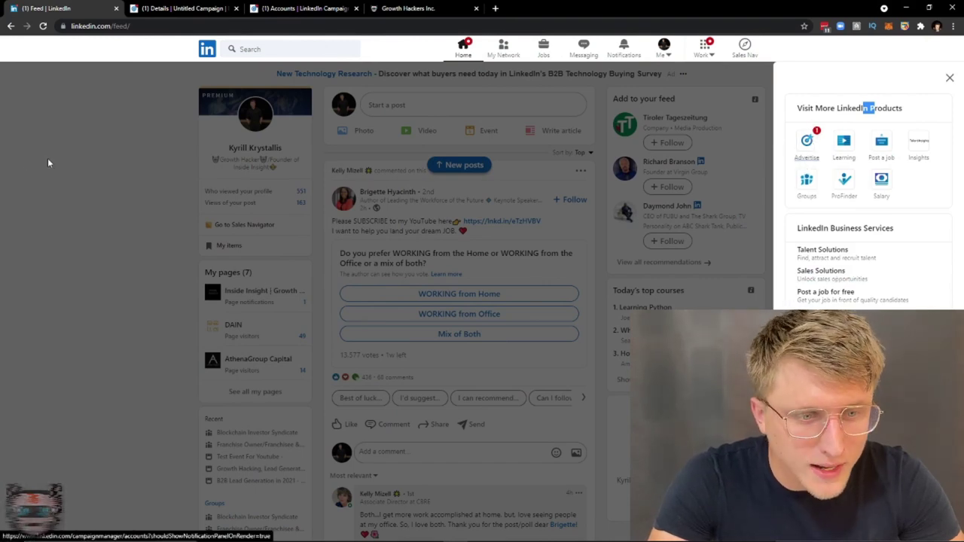
click(462, 67)
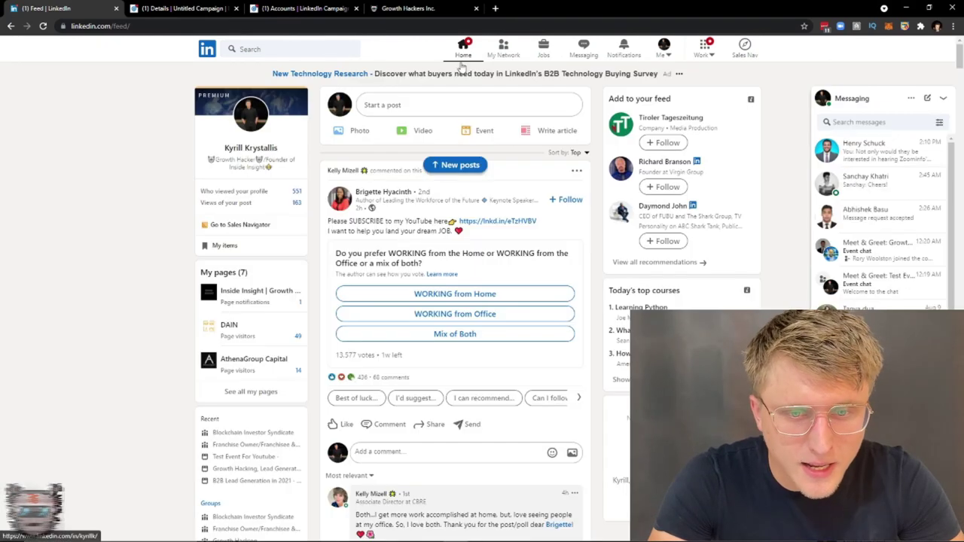
- Open LinkedIn's Advertise product from the business products list and dismiss the all-accounts overlay in Campaign Manager
click(708, 53)
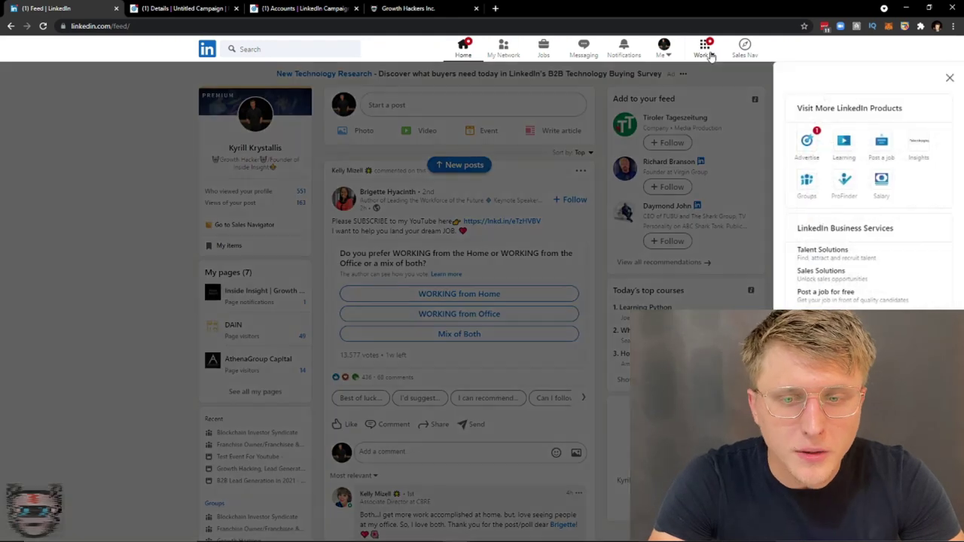
drag(811, 105, 885, 107)
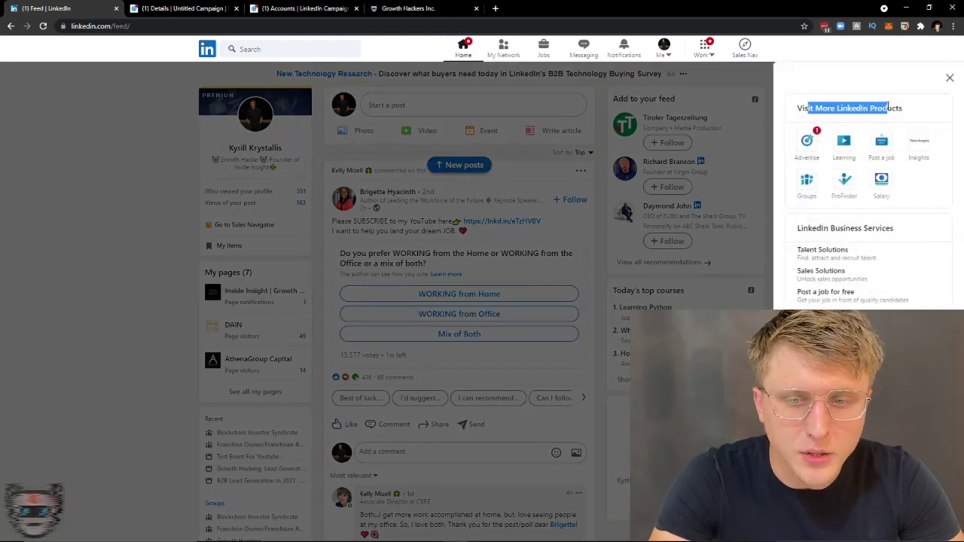
click(819, 149)
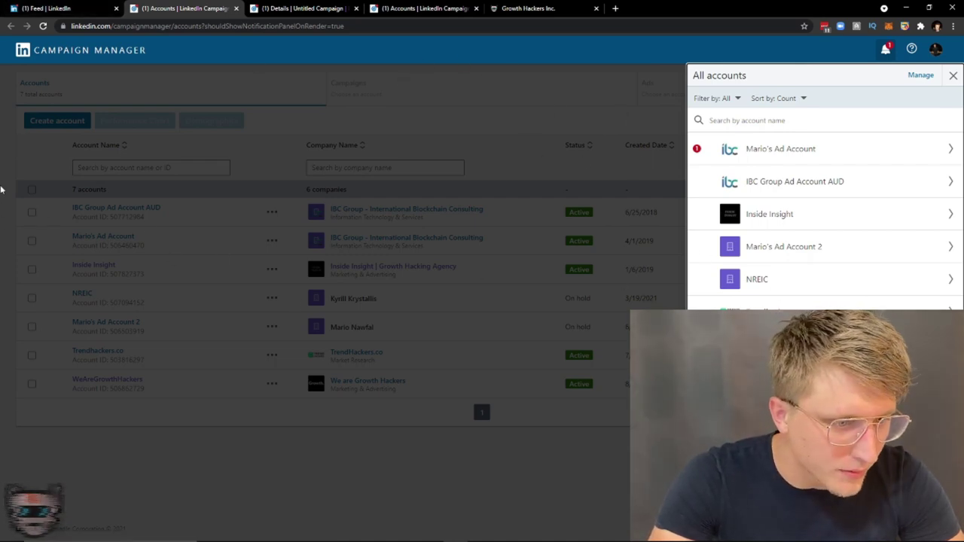
key(Escape)
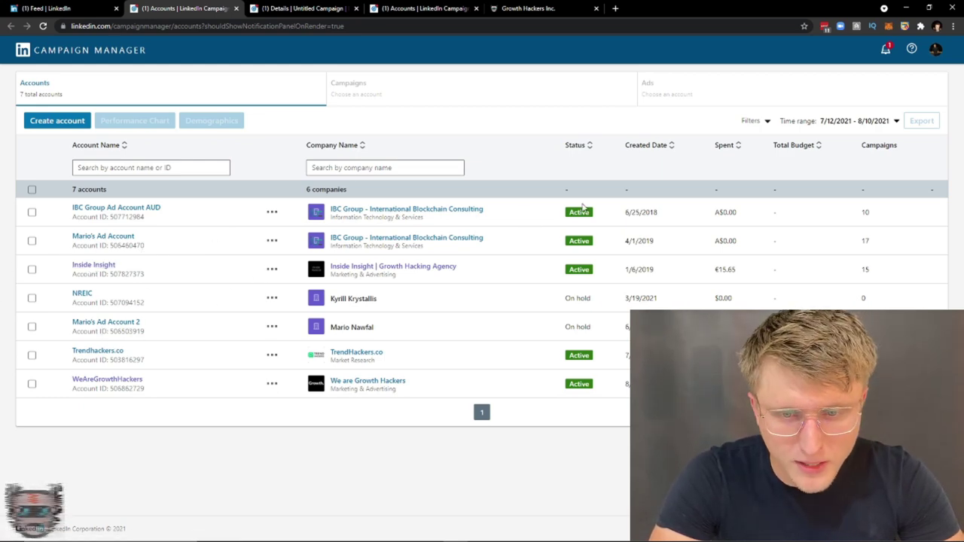
- Check the time range options for the accounts list and open the Inside Insight ad account
click(872, 122)
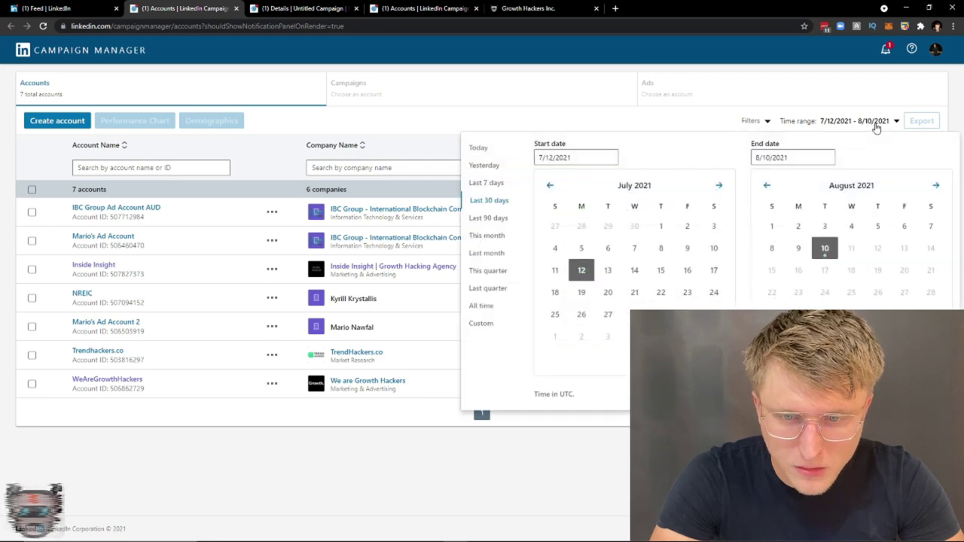
click(881, 123)
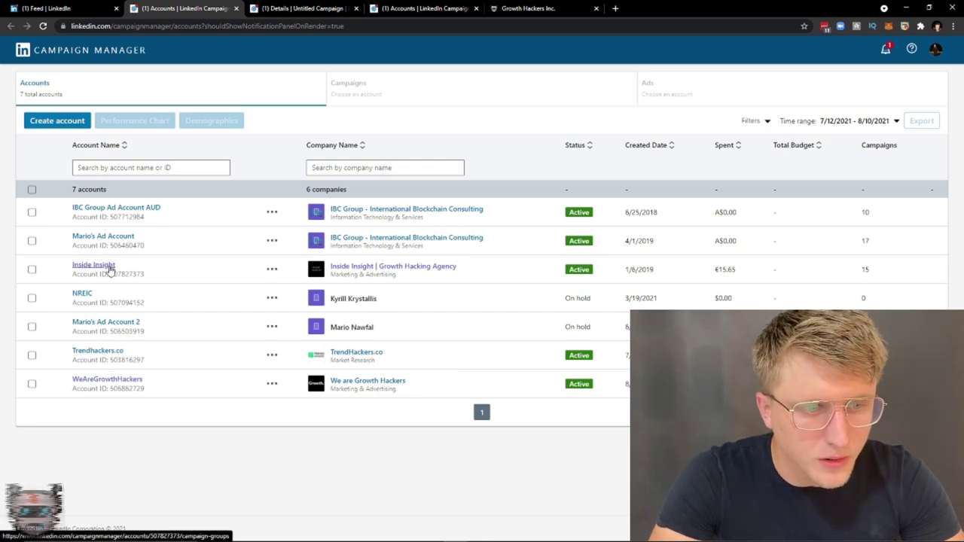
click(93, 265)
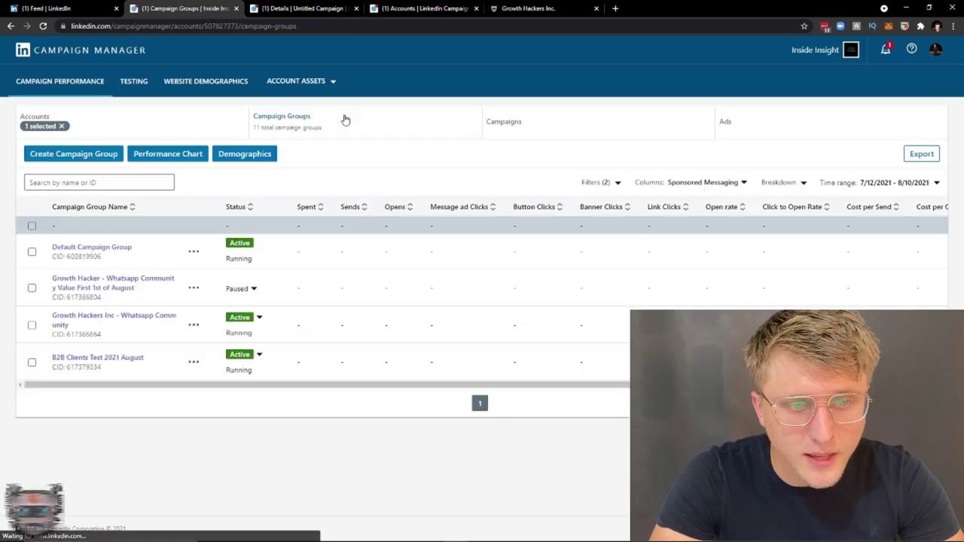
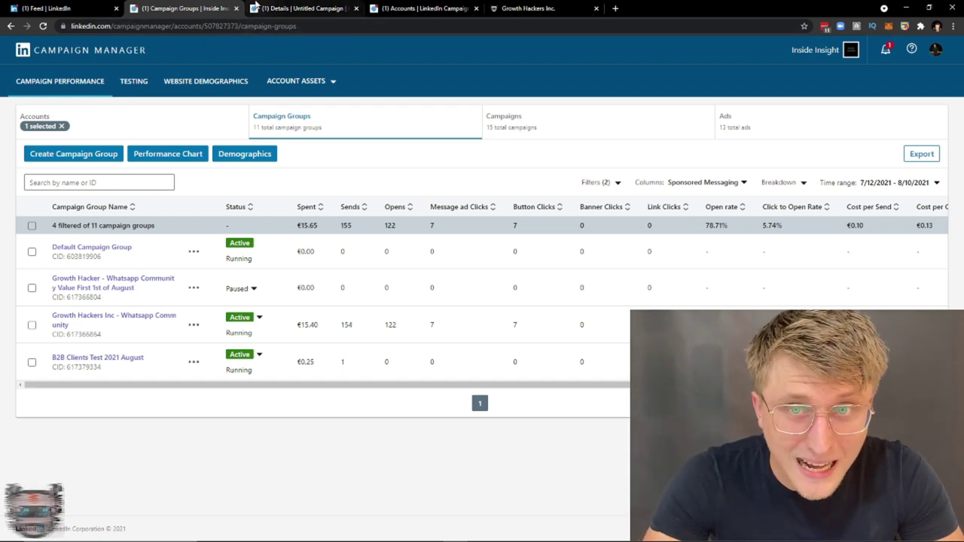
- Start a new campaign group and name it Youtube
click(75, 154)
click(377, 155)
text(What)
key(BackSpace)
key(BackSpace)
key(BackSpace)
text(Youtube)
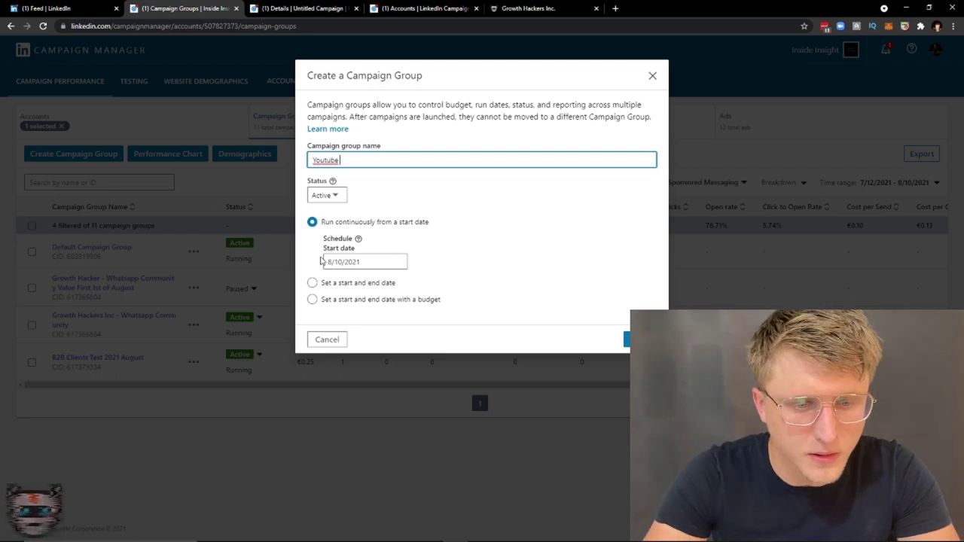
- Set the campaign group's start date to 8/11/2021 and create the group
click(324, 261)
click(426, 205)
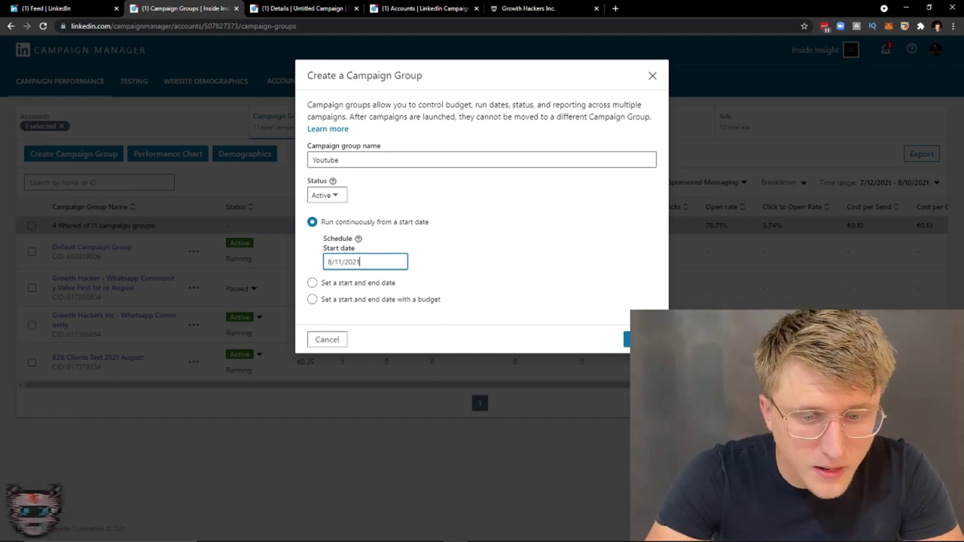
click(627, 340)
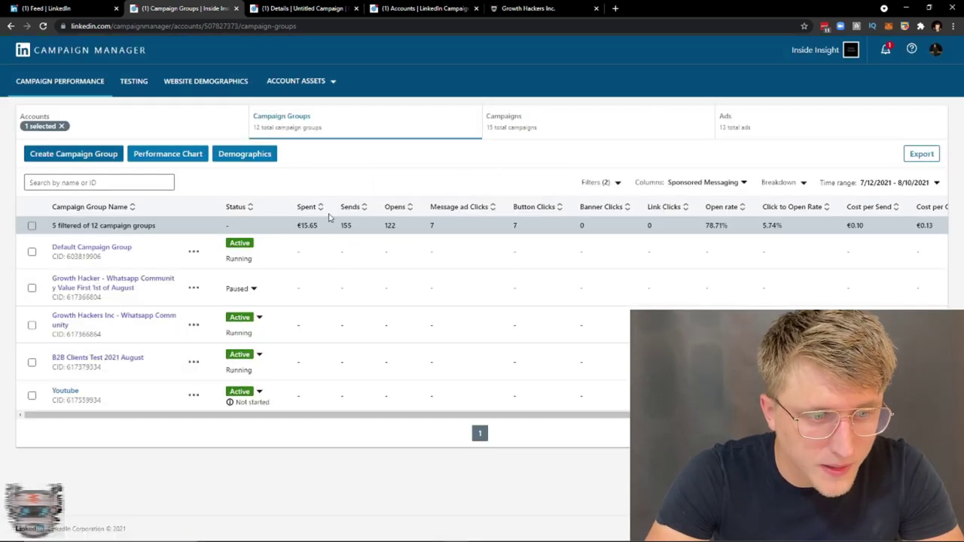
- Start a new campaign inside the Youtube campaign group and proceed to the objective selection
click(65, 391)
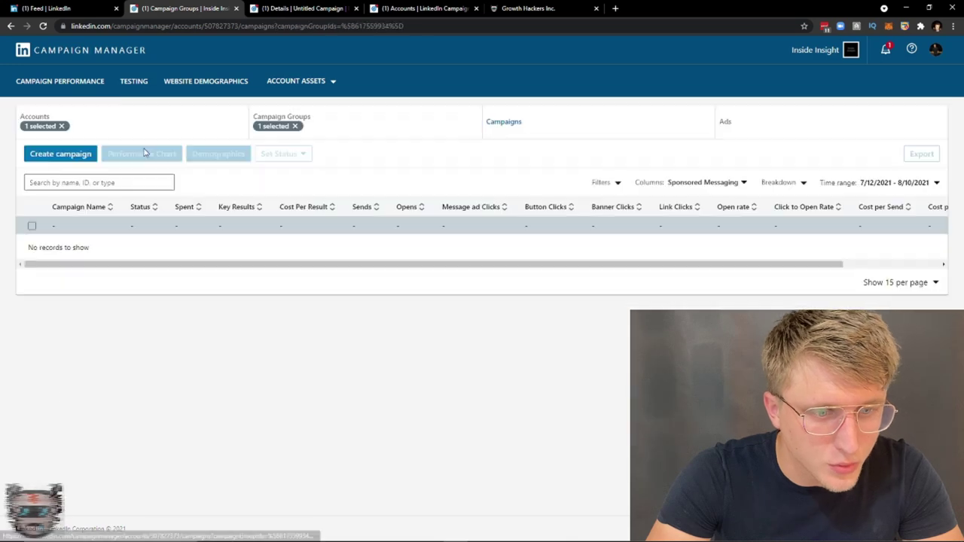
click(47, 153)
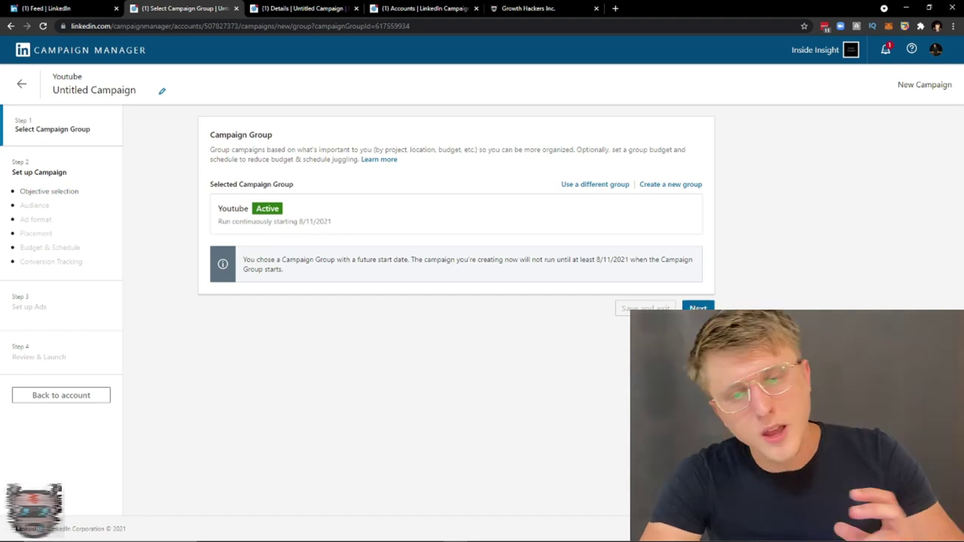
click(697, 308)
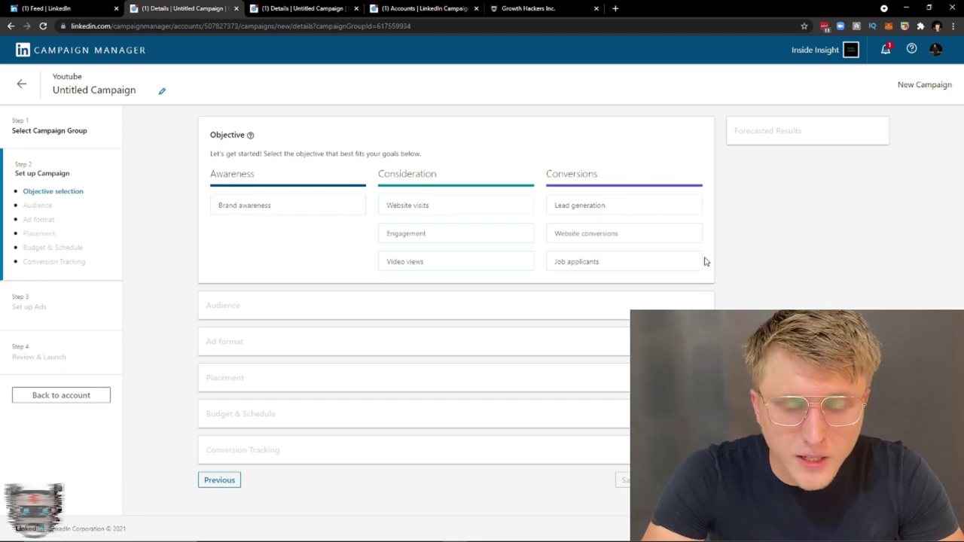
mouse_move(667, 242)
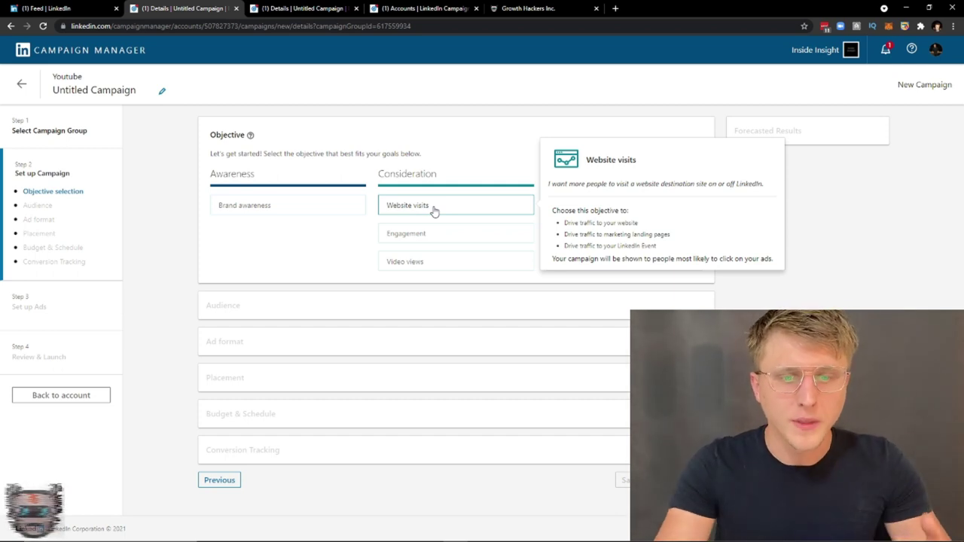
mouse_move(581, 243)
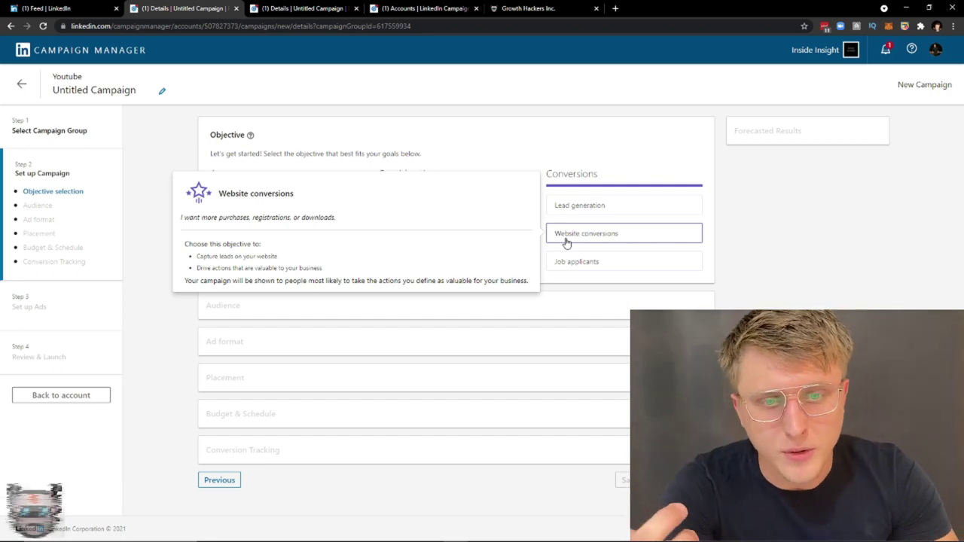
- Open the insideinsight.at website in a new browser tab and view its call booking page
click(615, 8)
text(insideinsight)
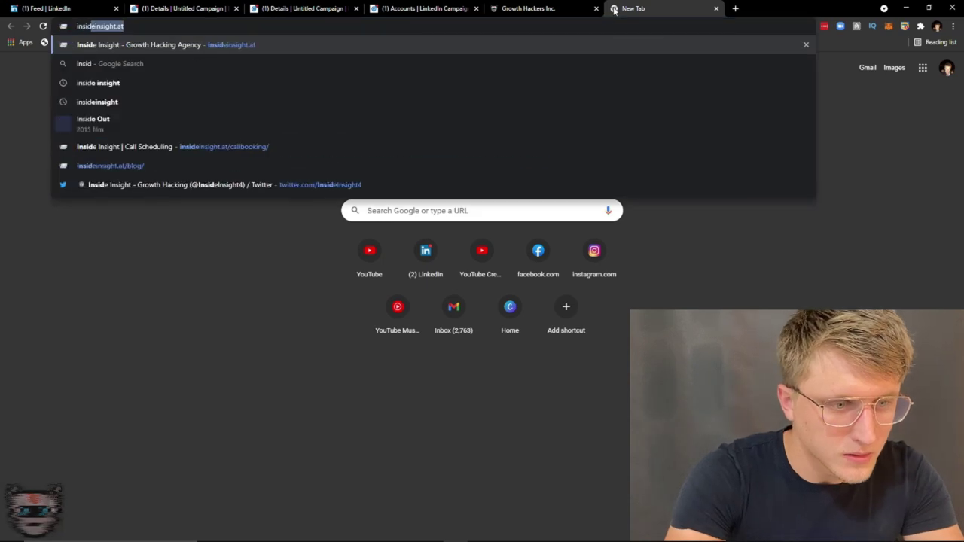
key(Return)
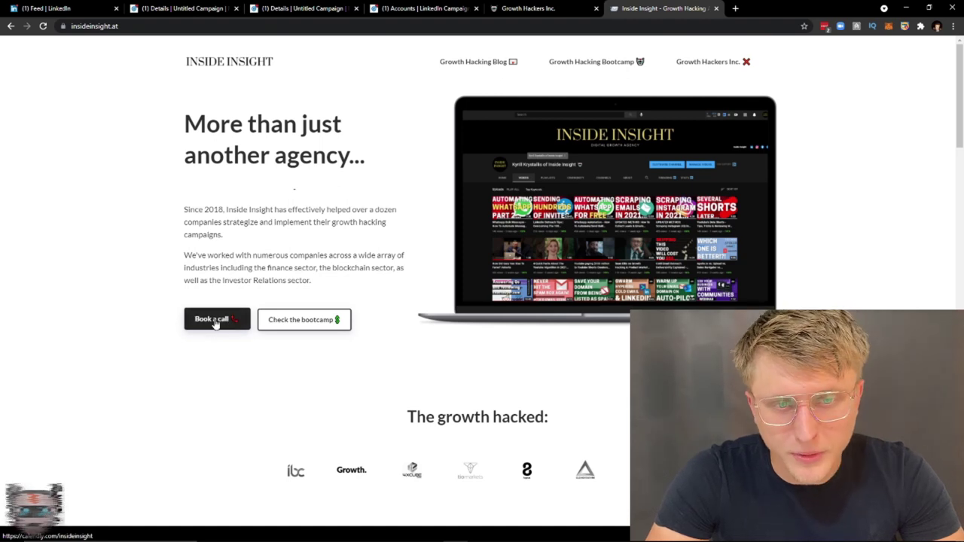
click(221, 324)
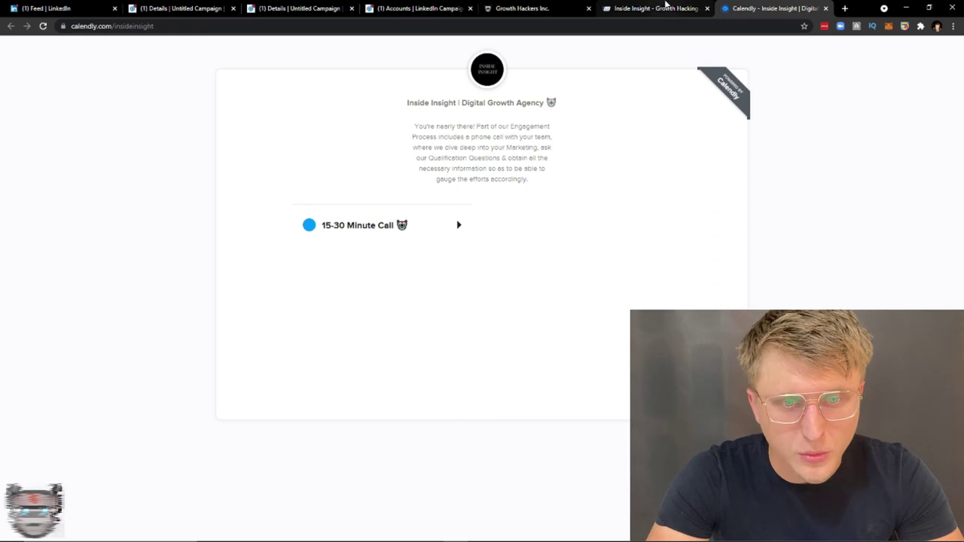
- Return to the new campaign's setup and choose Website visits as its objective
click(260, 7)
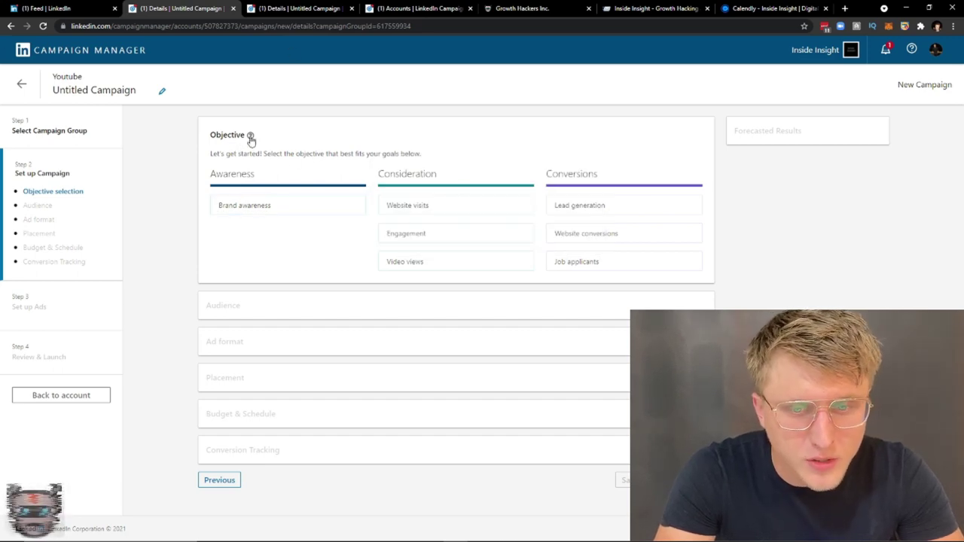
mouse_move(527, 261)
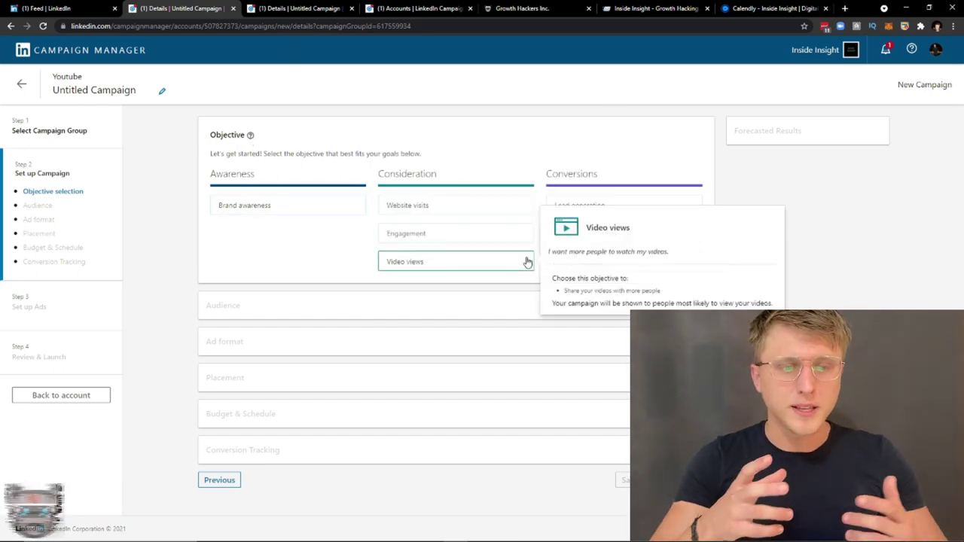
mouse_move(602, 212)
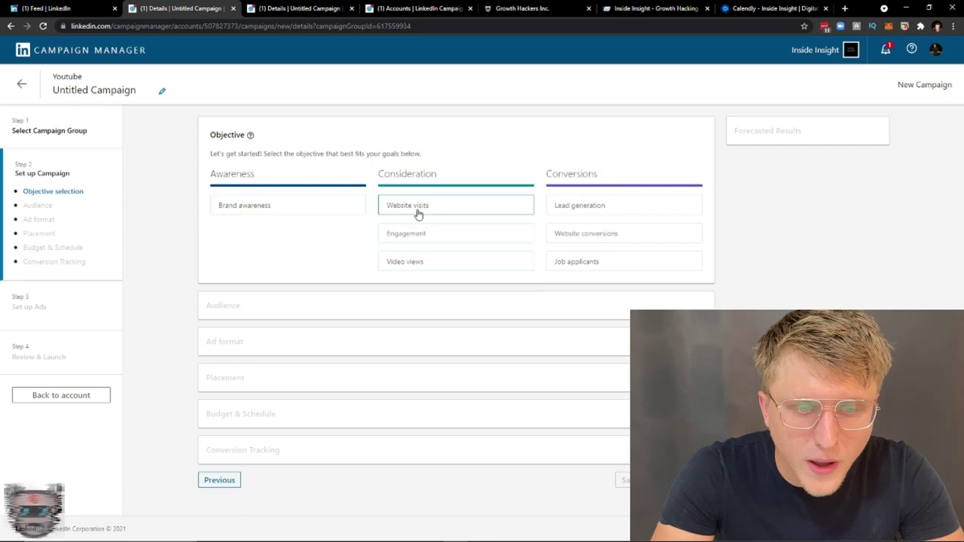
click(427, 209)
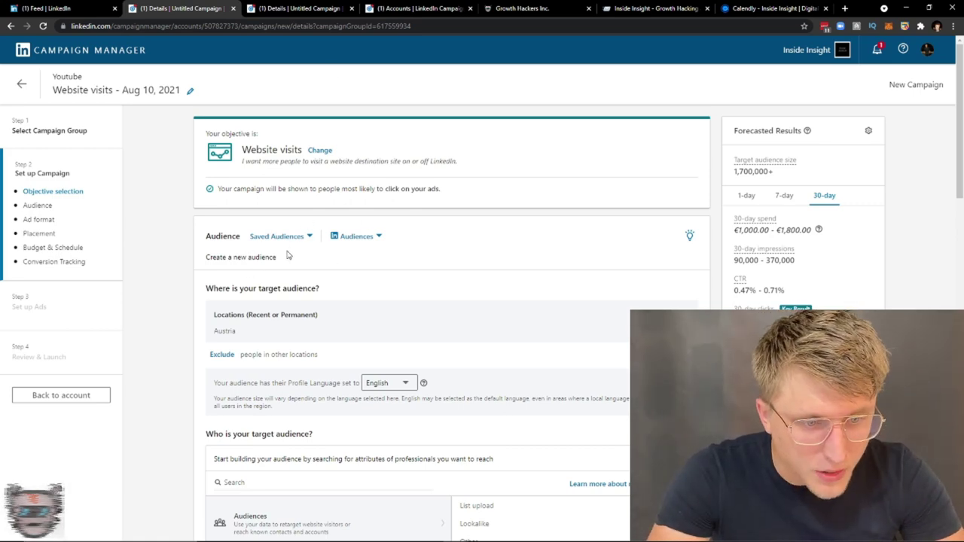
- Look through the saved audiences and LinkedIn's predefined audiences available for the campaign
scroll(287, 255, down, 2)
click(294, 89)
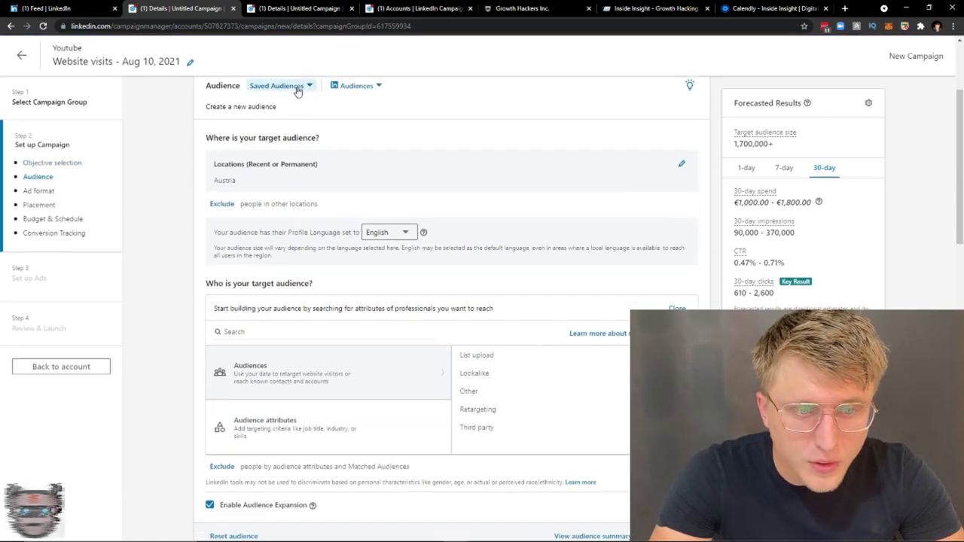
click(216, 158)
click(281, 87)
click(298, 88)
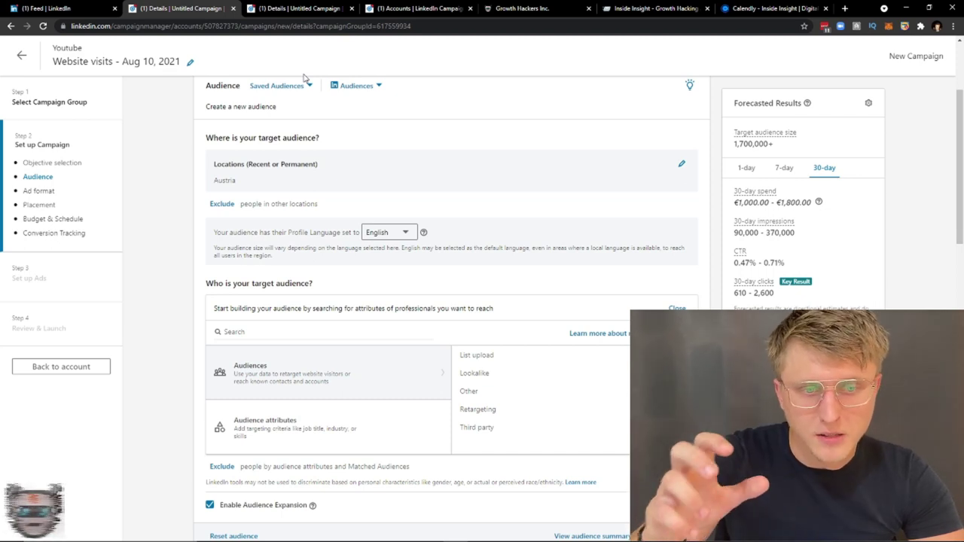
click(302, 87)
click(356, 85)
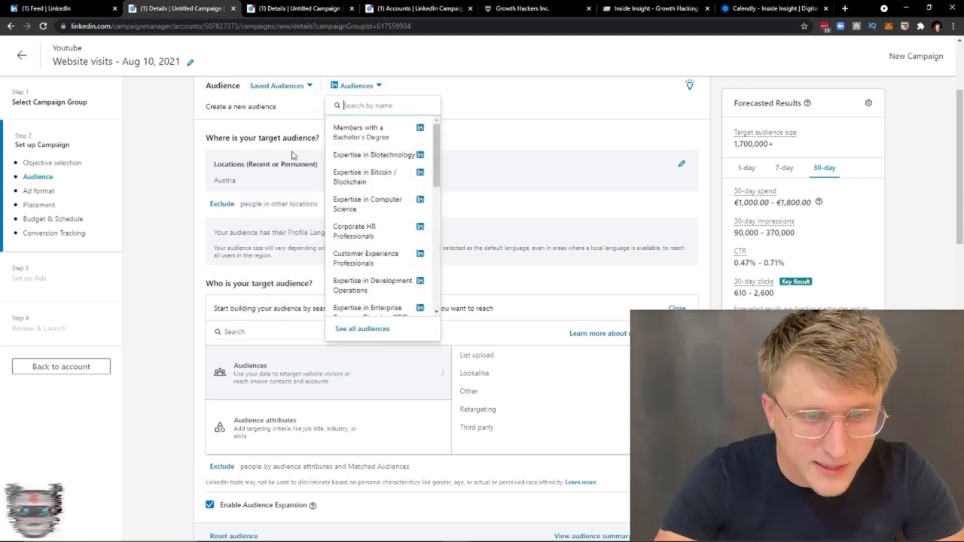
click(172, 110)
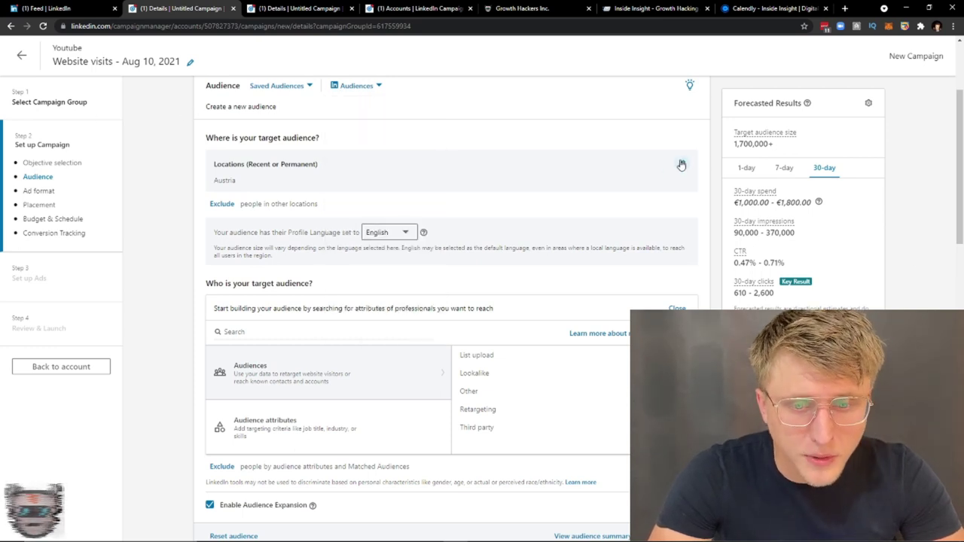
- Replace Austria with United States as the target audience location
click(681, 164)
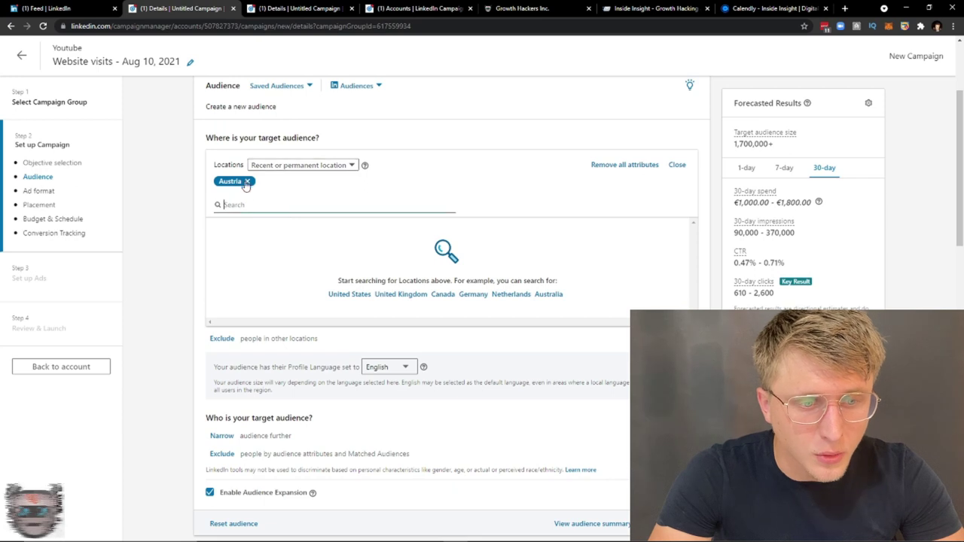
click(246, 181)
click(255, 204)
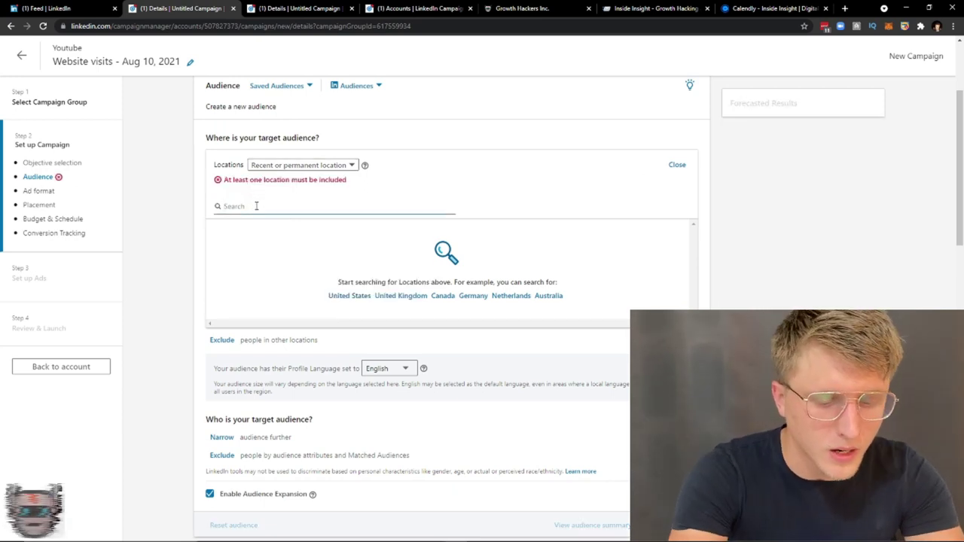
text(United States)
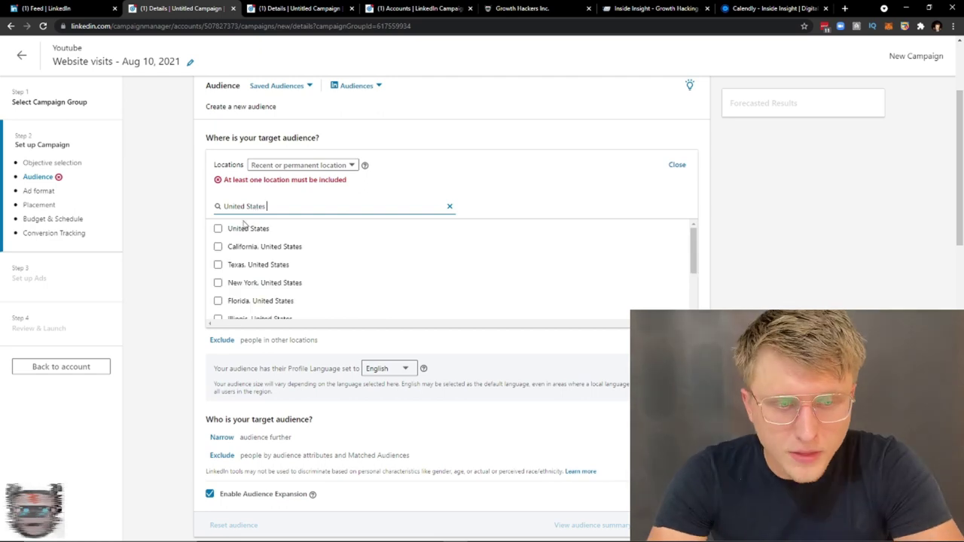
click(250, 227)
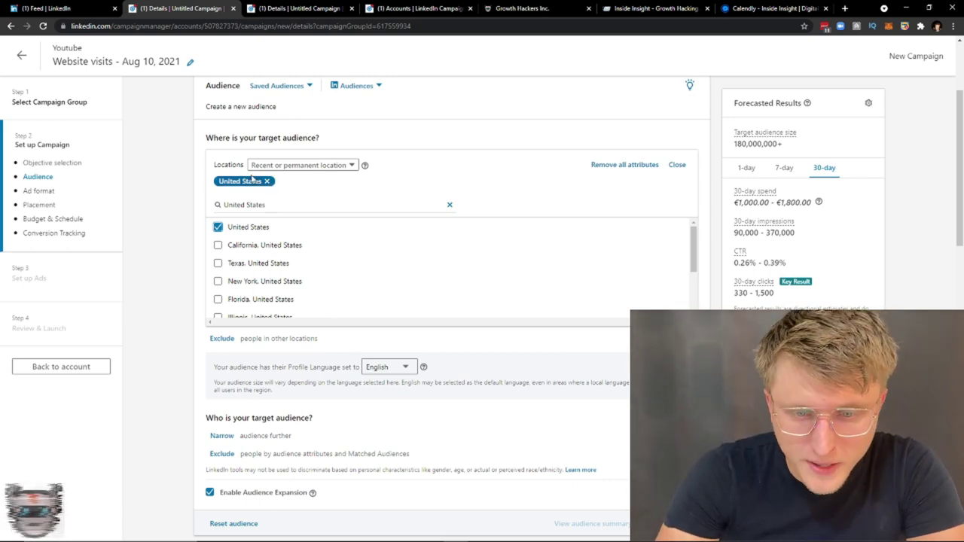
- Look over the ad formats, find the promoted Vienna Tourist Board post in the LinkedIn feed, and open its linked page
scroll(317, 181, up, 2)
scroll(303, 234, down, 10)
scroll(323, 179, up, 2)
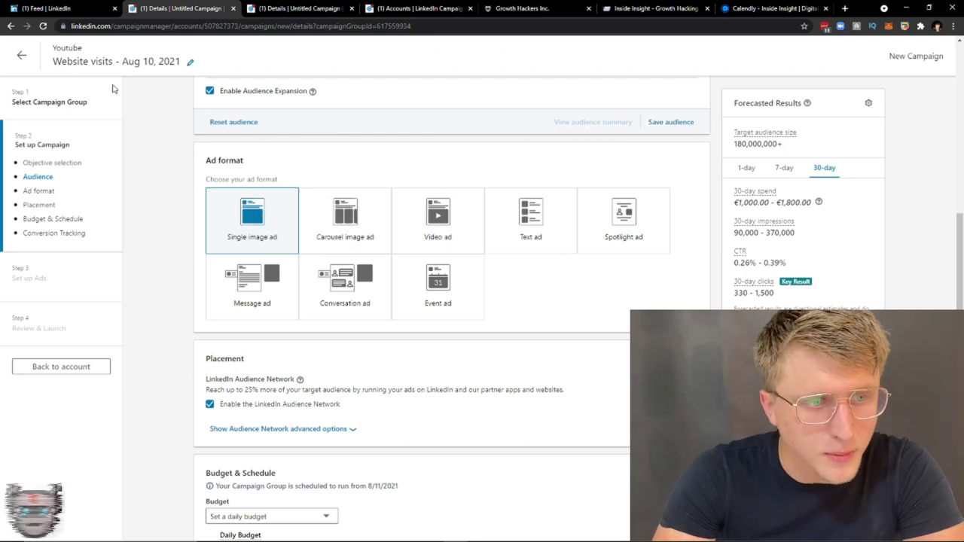
click(45, 9)
click(389, 105)
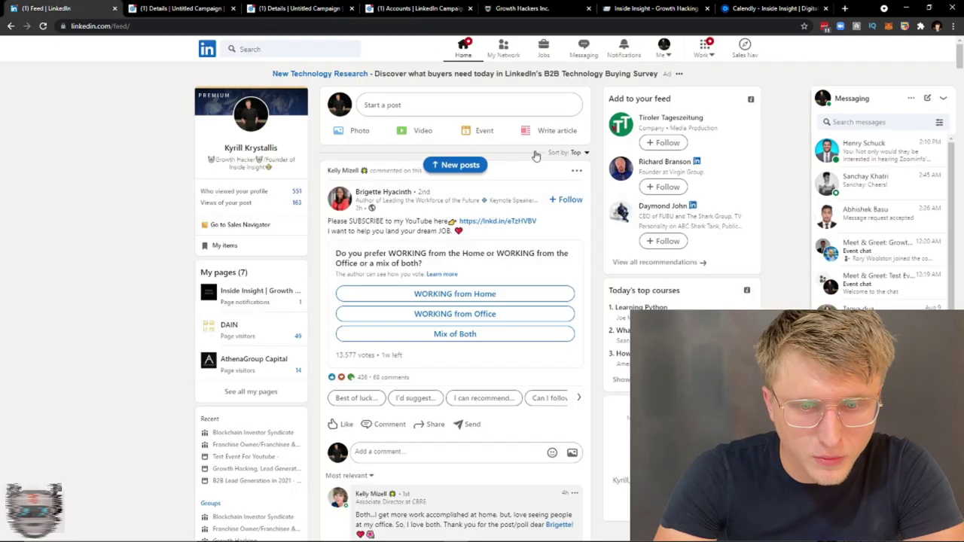
scroll(536, 155, down, 5)
scroll(440, 274, down, 1)
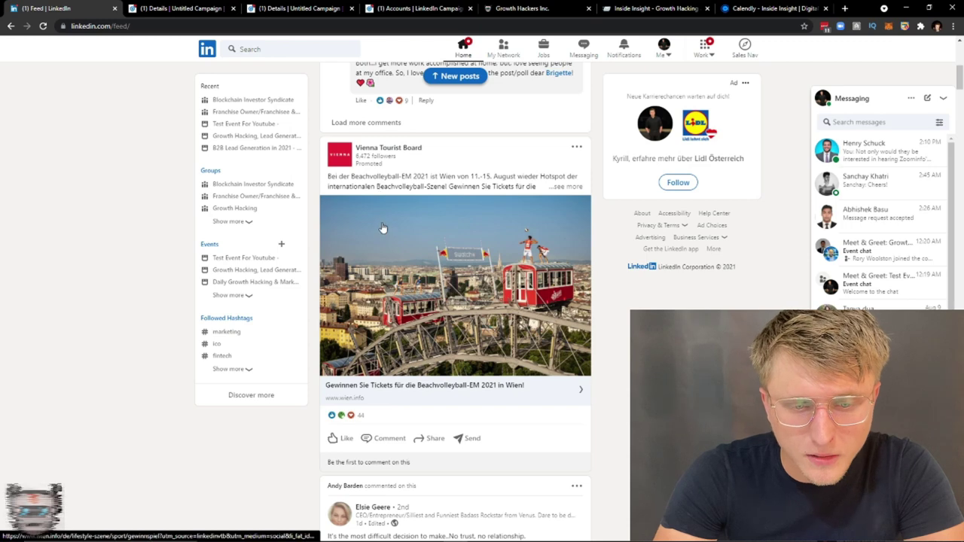
click(582, 393)
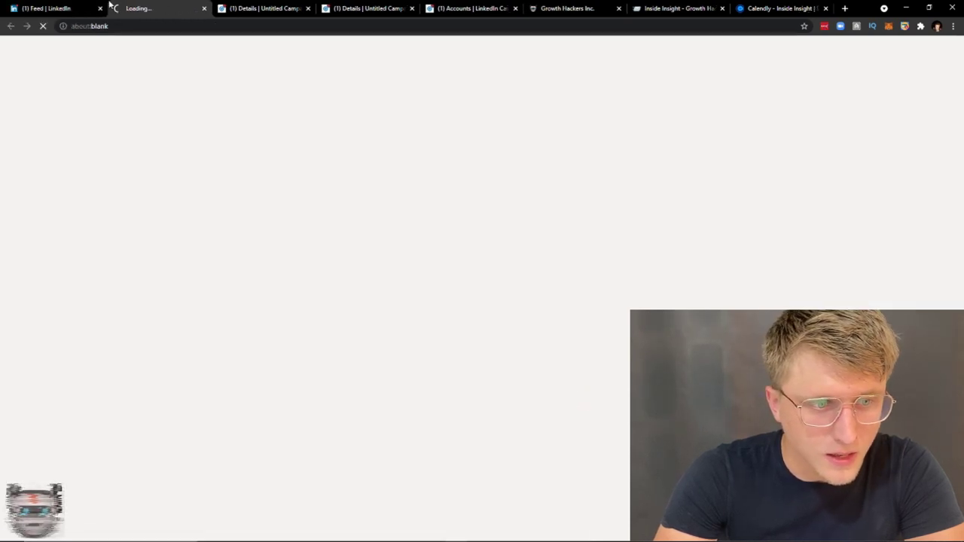
- Look at the Vienna Tourist Board landing page, and expand the full text of its promoted post in the LinkedIn feed
scroll(175, 220, down, 3)
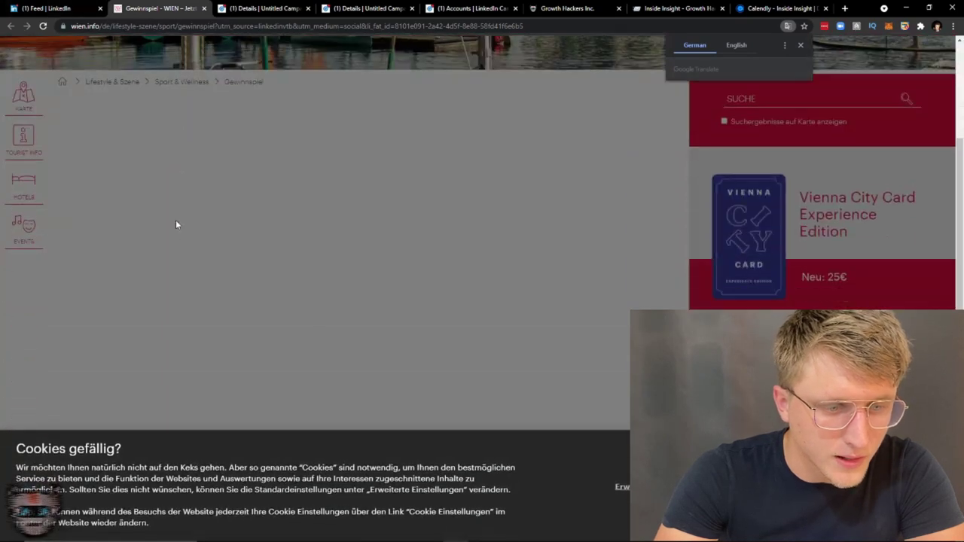
click(65, 6)
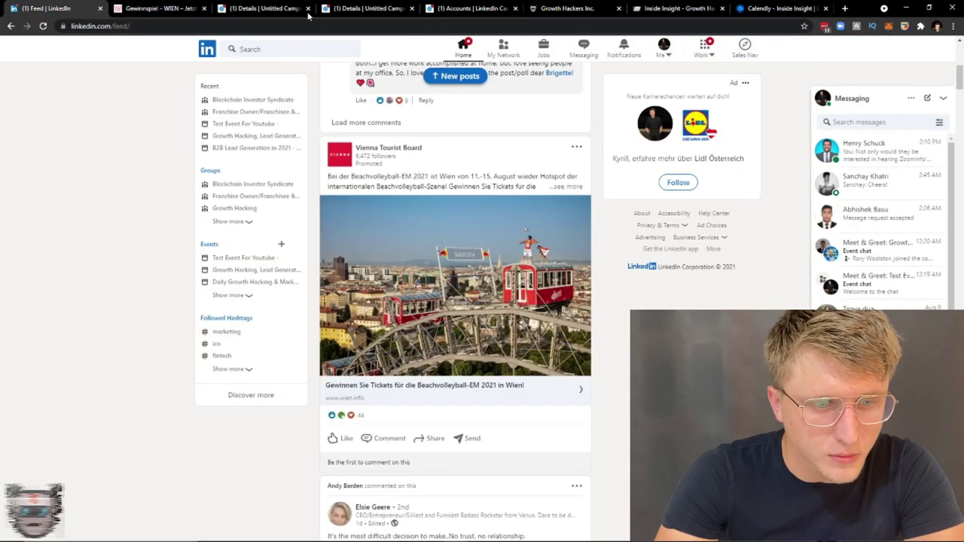
click(564, 186)
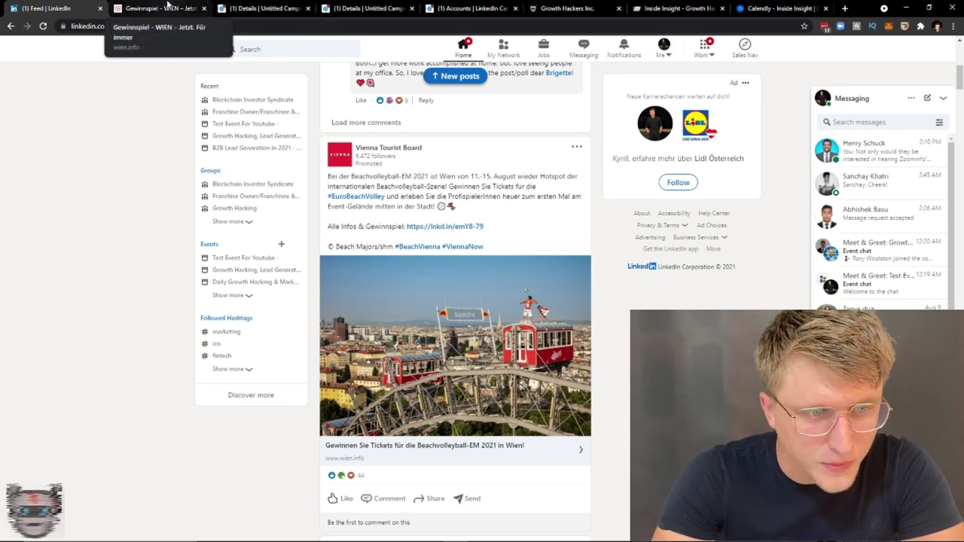
- Set the campaign's ad format to Carousel image ad and compare it with the promoted Vienna Tourist Board post and its landing page
click(256, 8)
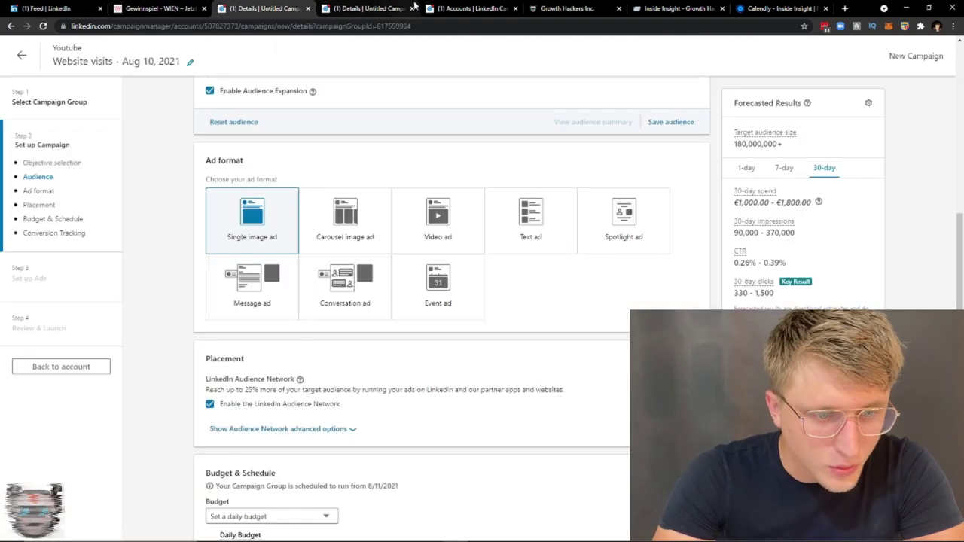
click(334, 227)
key(ctrl+1)
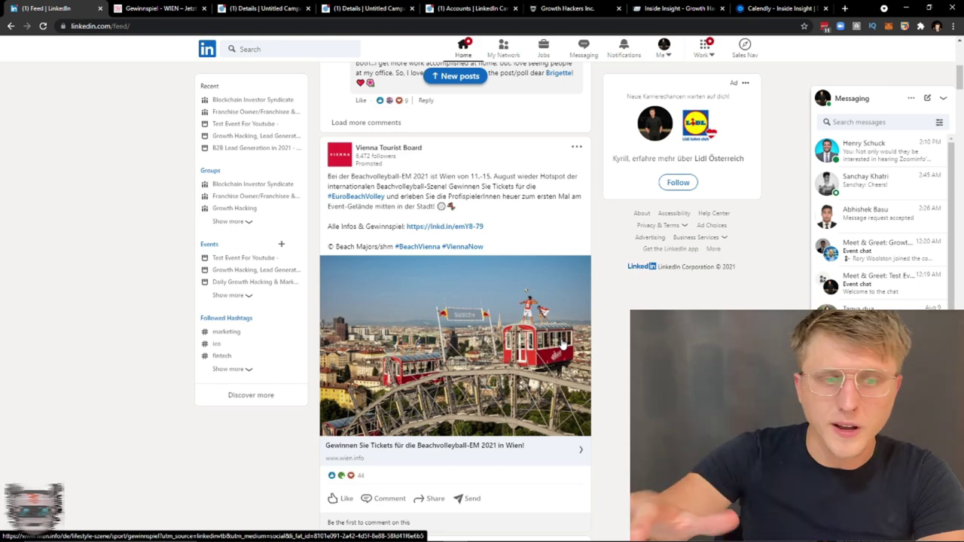
click(192, 5)
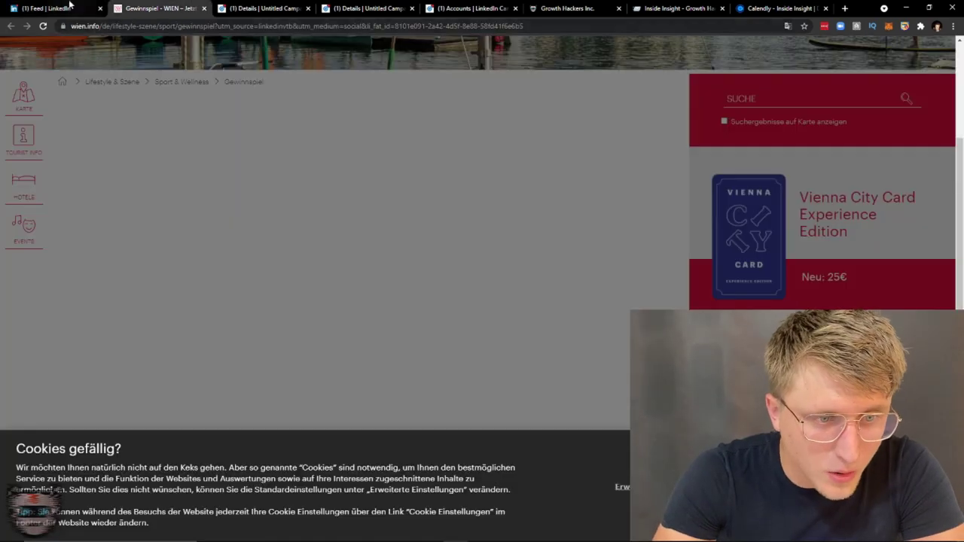
- Change the campaign's ad format to Video ad and return to the LinkedIn feed
click(260, 8)
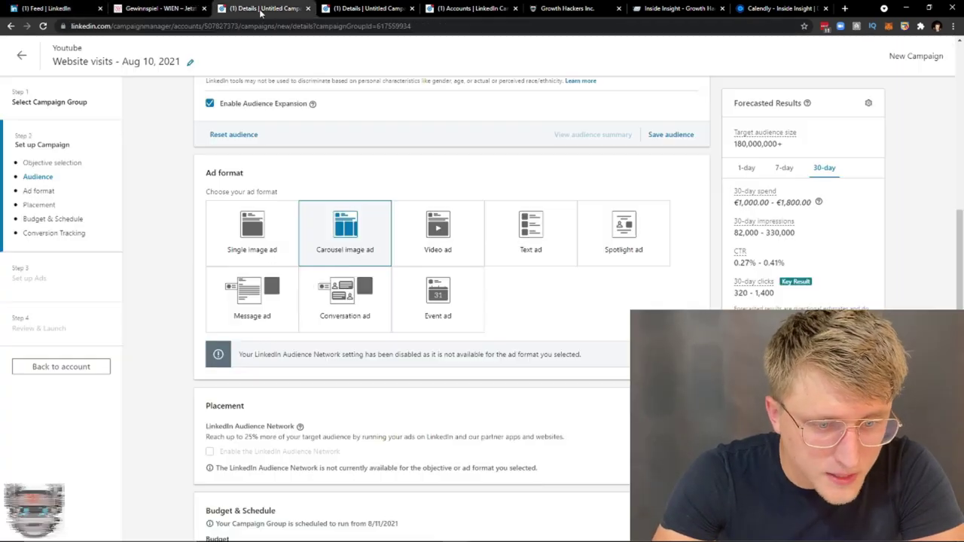
click(443, 228)
key(ctrl+1)
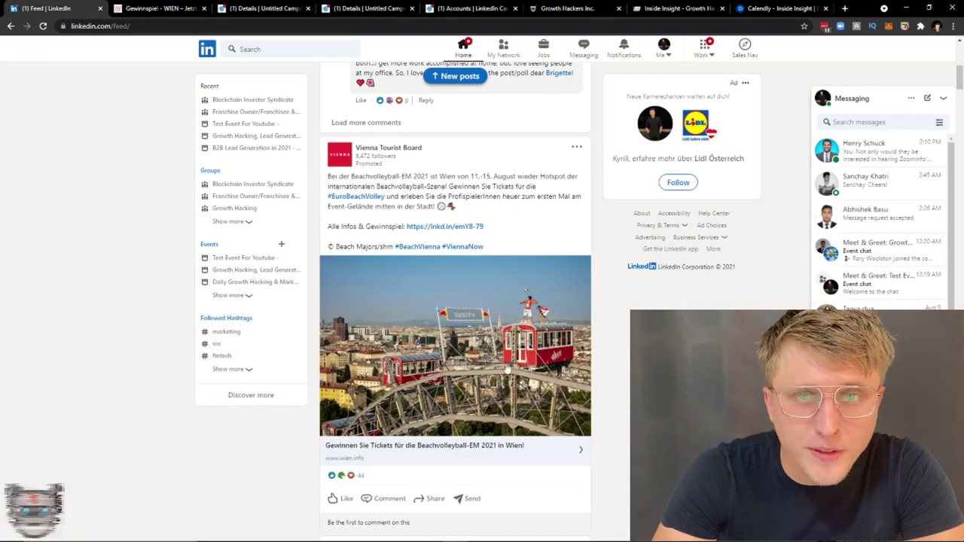
click(162, 7)
click(248, 8)
click(57, 7)
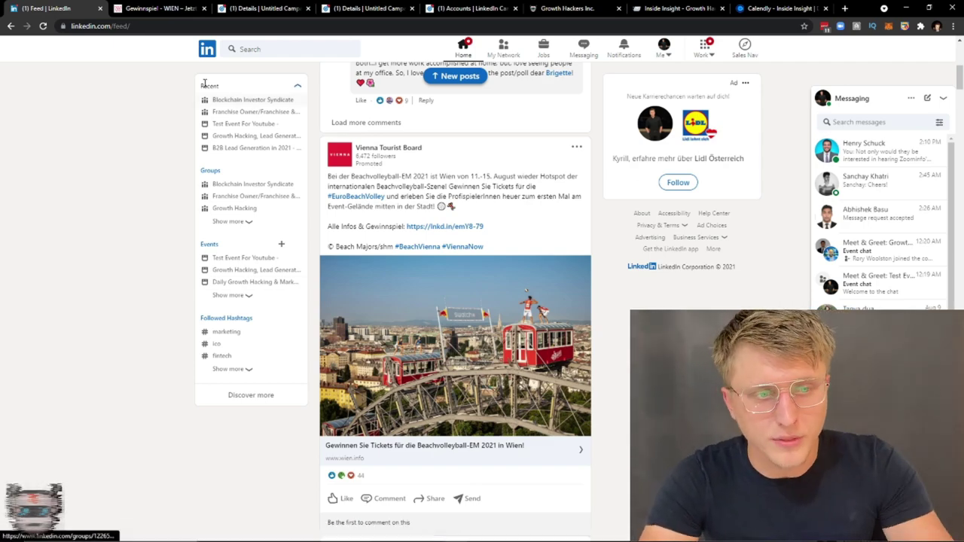
- Find a video post in the LinkedIn feed as an example, and briefly turn its sound on and off again
scroll(541, 286, down, 15)
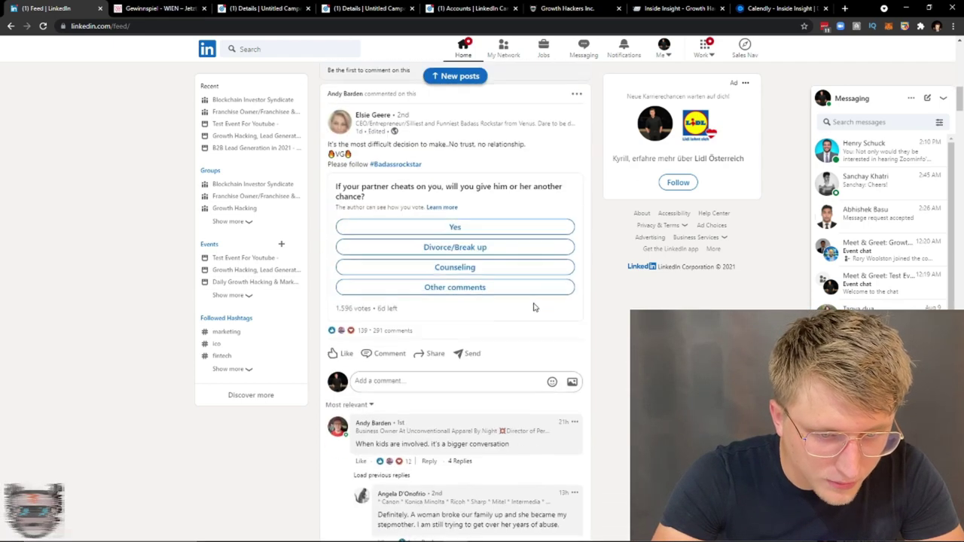
scroll(501, 320, down, 20)
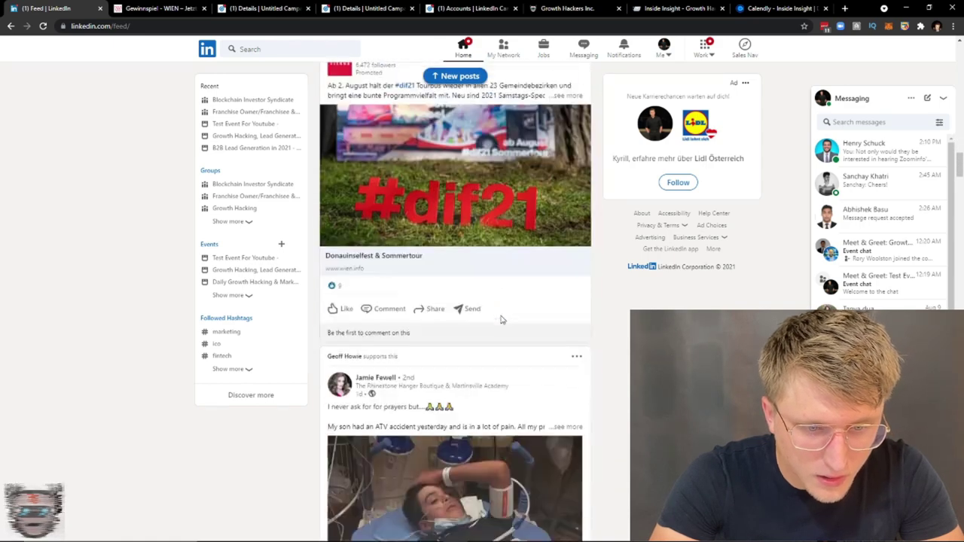
scroll(497, 309, up, 5)
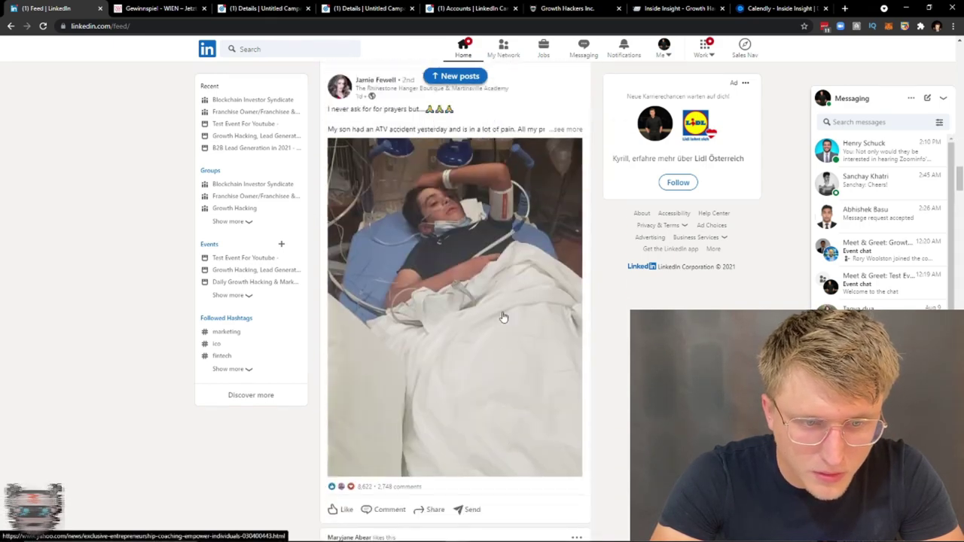
scroll(484, 299, down, 12)
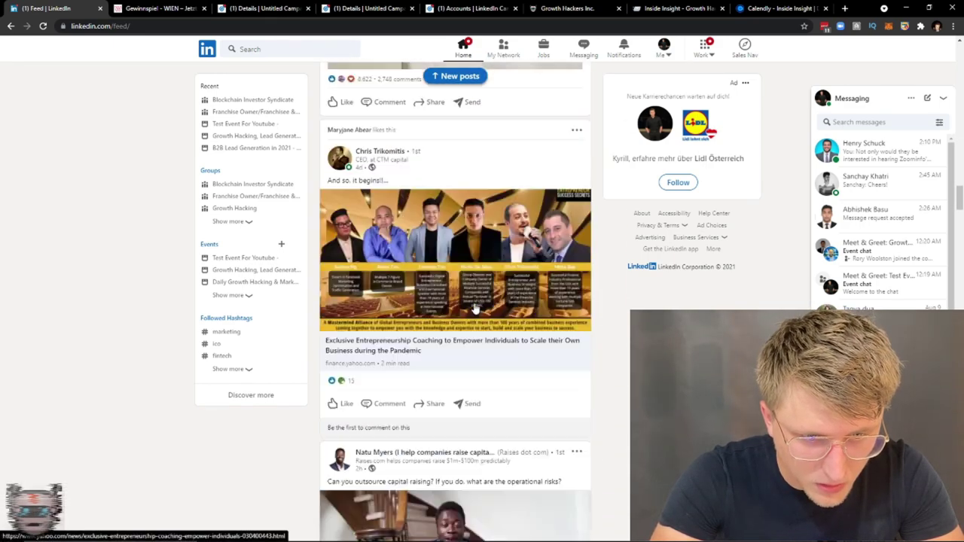
scroll(467, 296, up, 3)
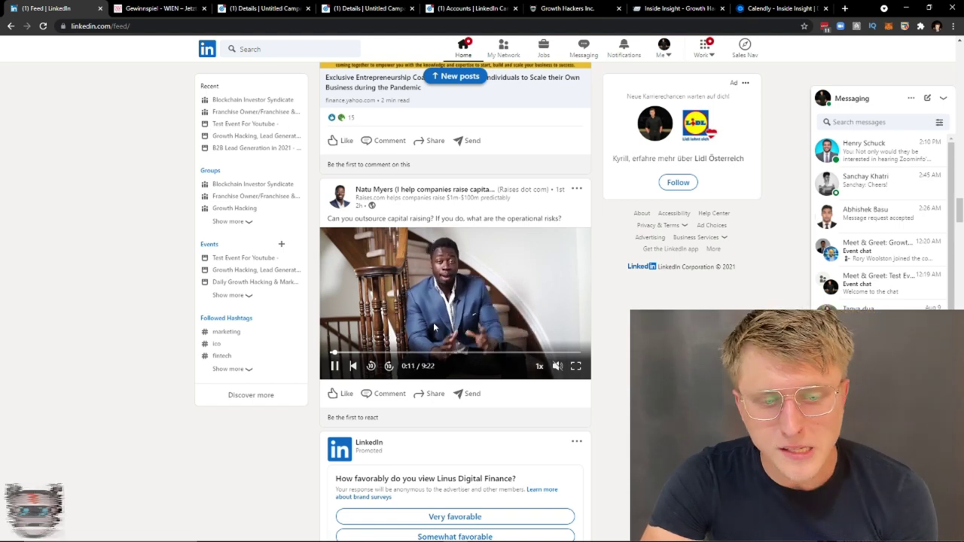
mouse_move(558, 367)
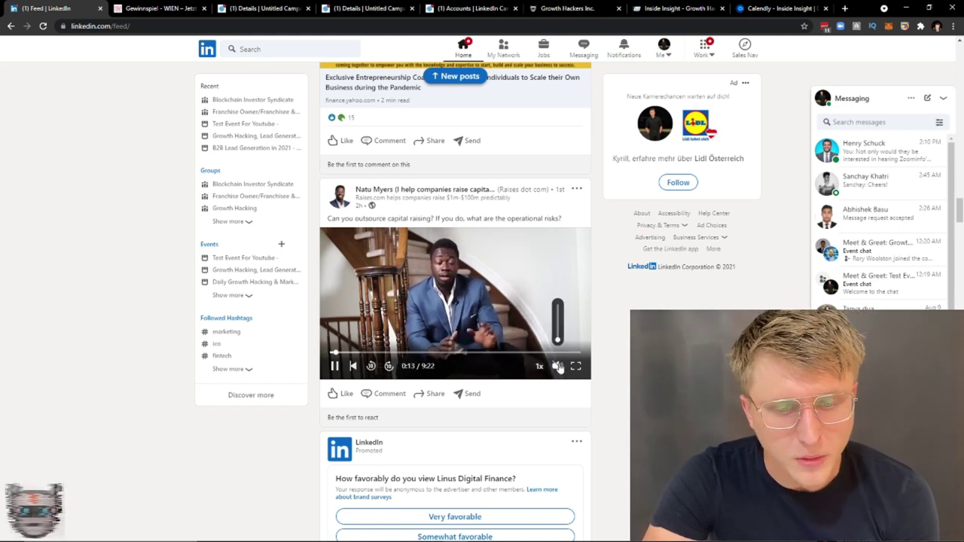
click(557, 367)
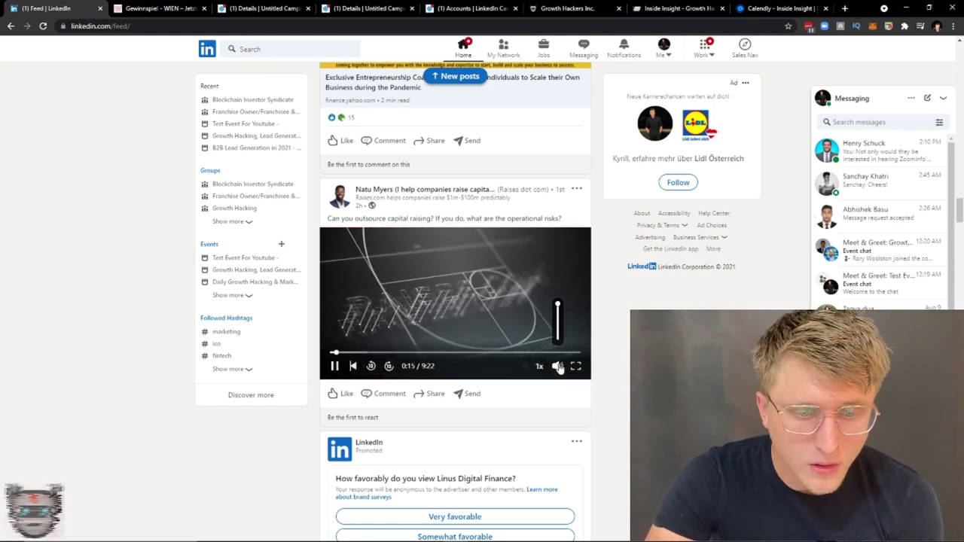
mouse_move(558, 366)
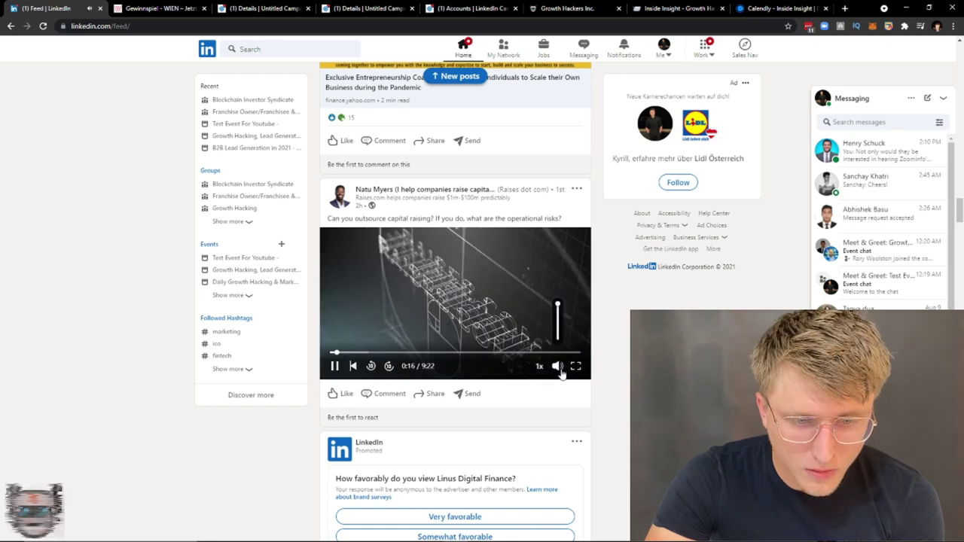
click(557, 366)
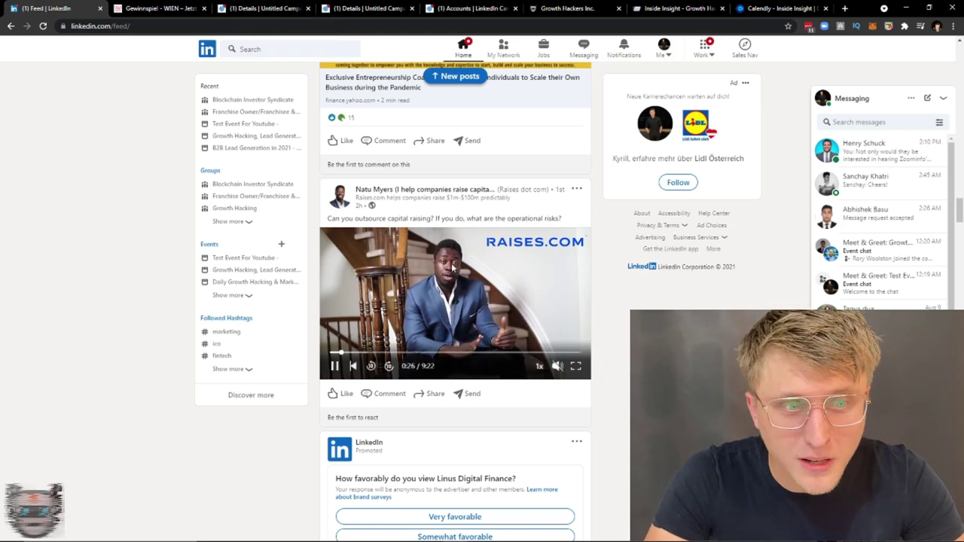
- Change the campaign's ad format to Text ad and go to the text ad at the start of the LinkedIn feed
click(184, 8)
click(244, 5)
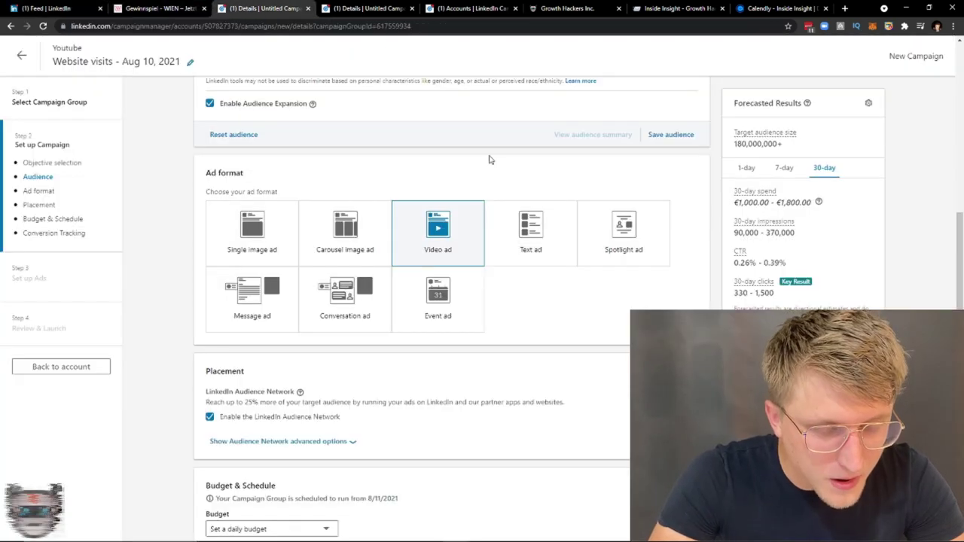
click(530, 228)
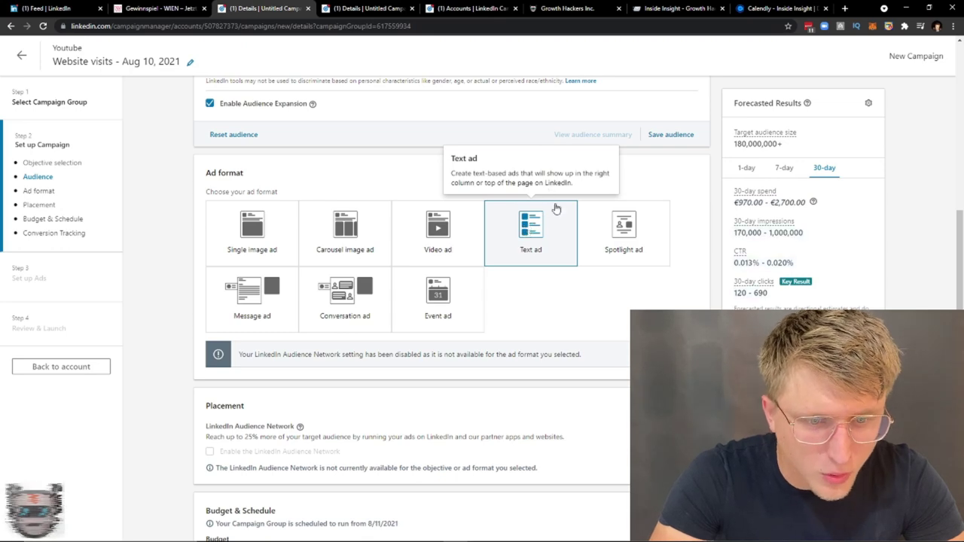
click(45, 9)
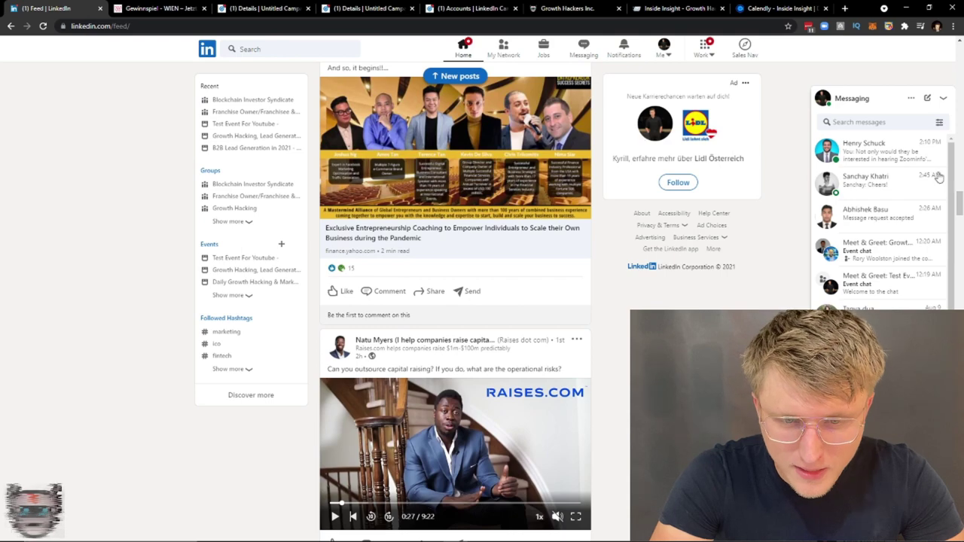
drag(959, 203, 960, 44)
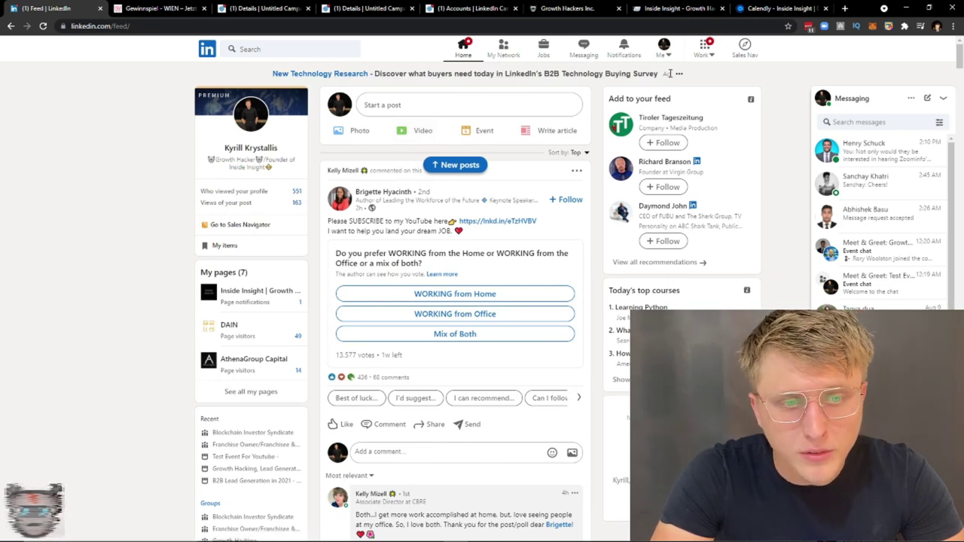
- Open the New Technology Research text ad in a new tab, look over its landing page, and return to the feed
right_click(373, 76)
click(384, 82)
click(137, 7)
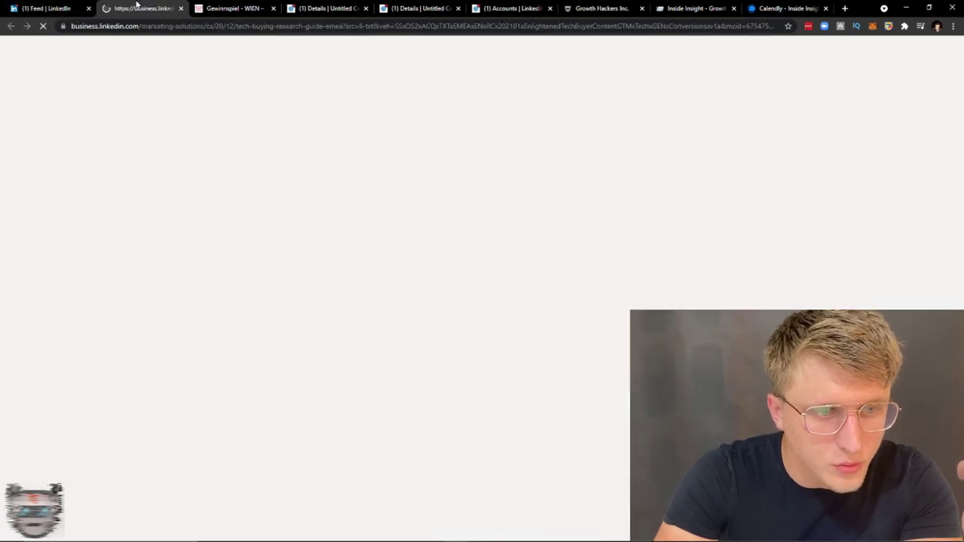
scroll(136, 7, down, 2)
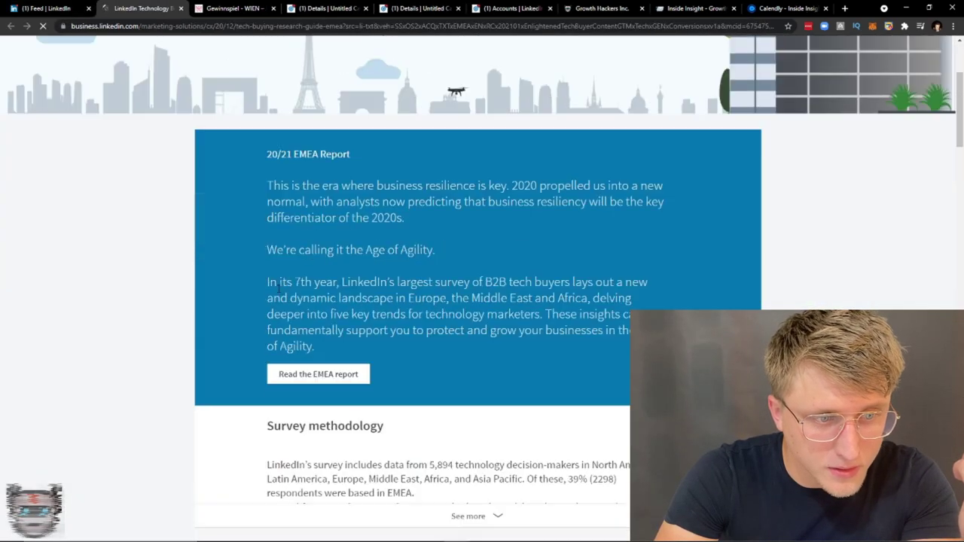
click(32, 5)
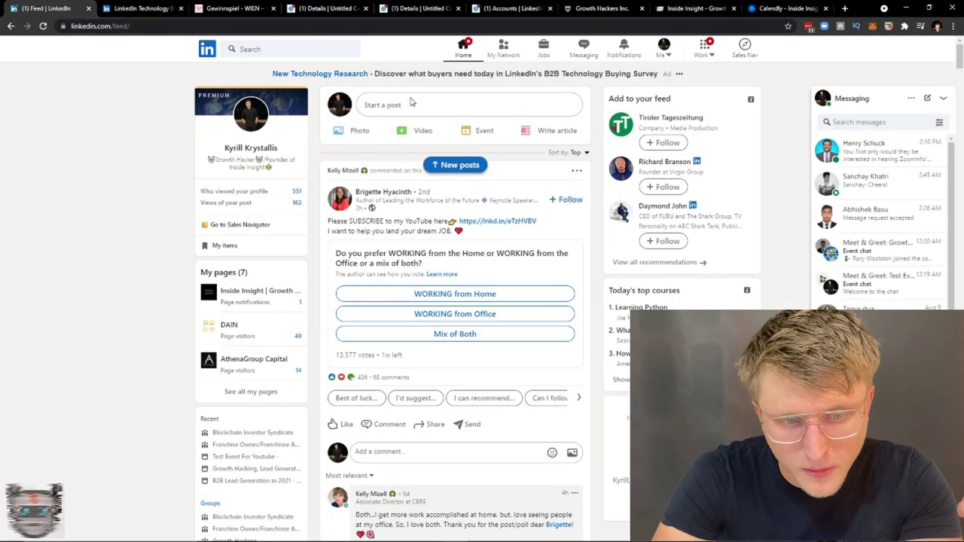
- Change the campaign's ad format to Spotlight ad and view the Lidl Österreich ad beside the LinkedIn feed
click(211, 6)
click(313, 6)
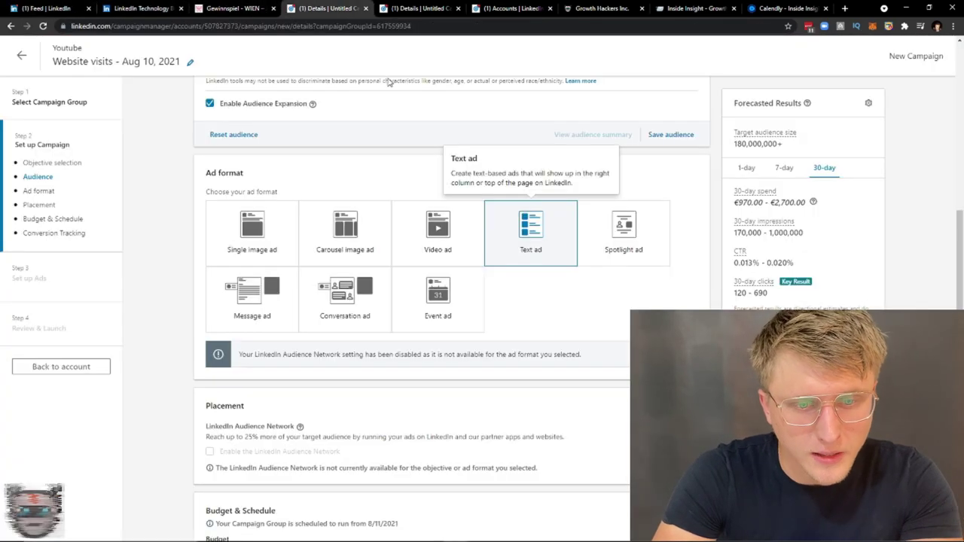
click(634, 251)
key(ctrl+1)
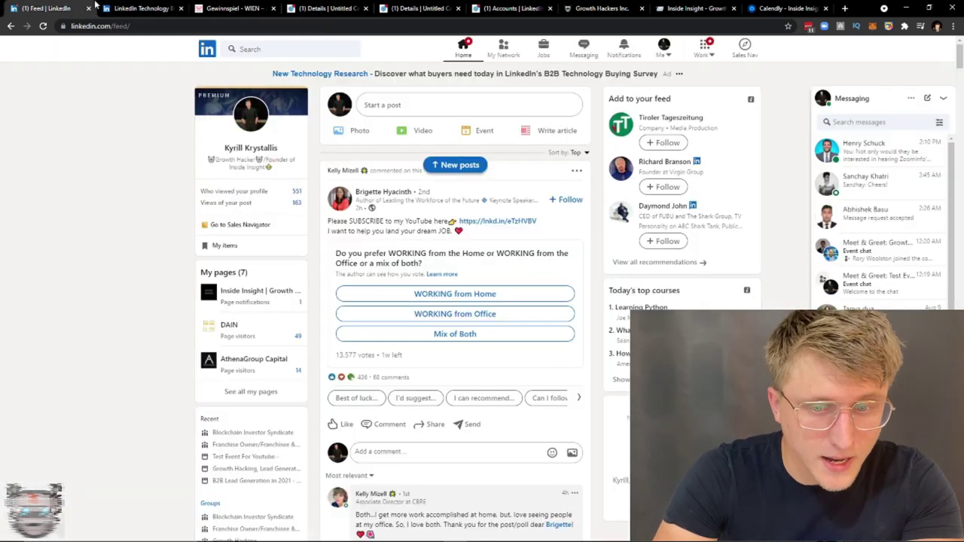
scroll(584, 292, down, 6)
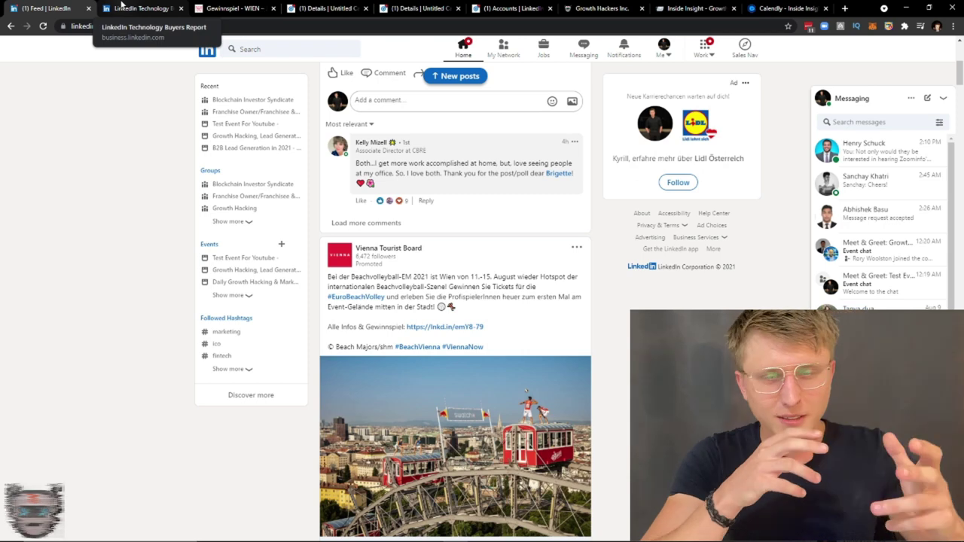
key(ctrl+3)
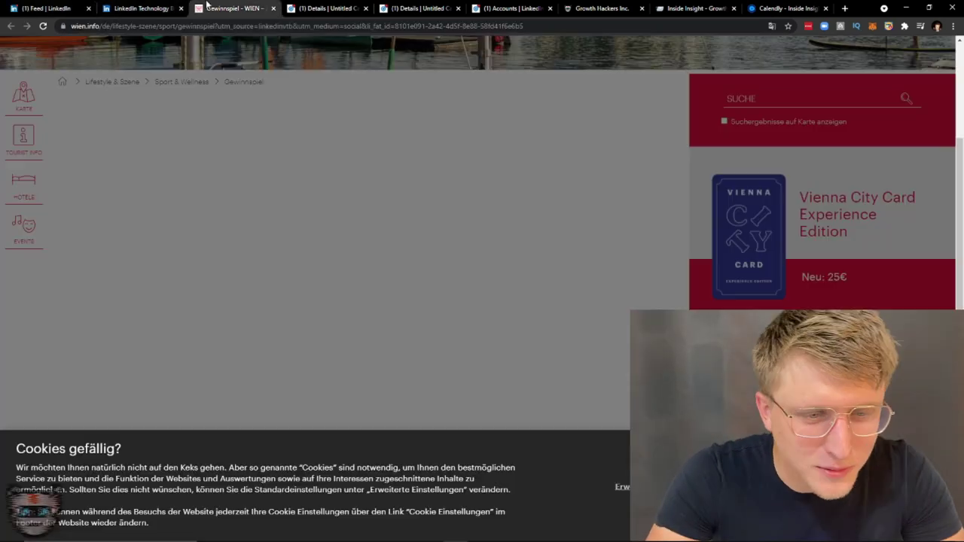
click(147, 5)
click(45, 8)
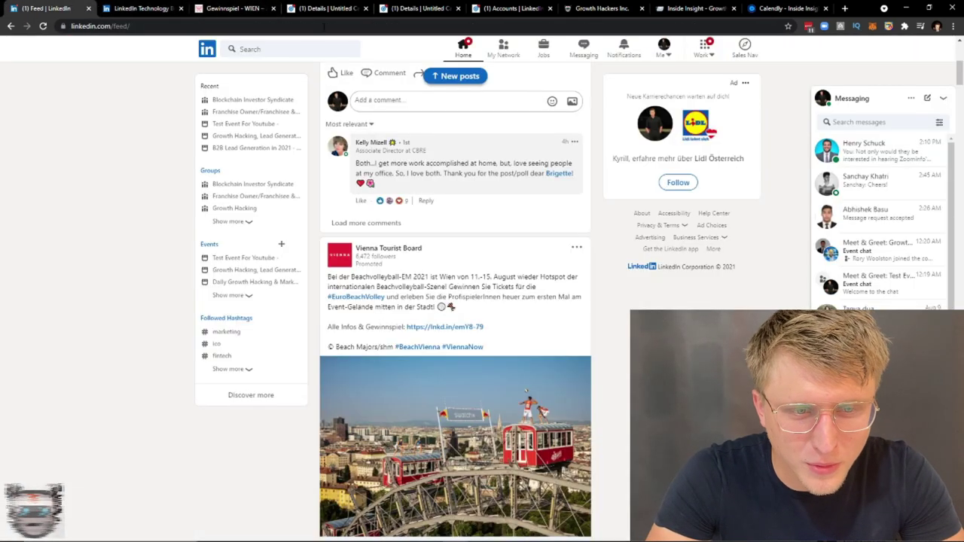
- Return to the campaign setup, try the Conversation ad format, and set the ad format to Message ad
click(353, 5)
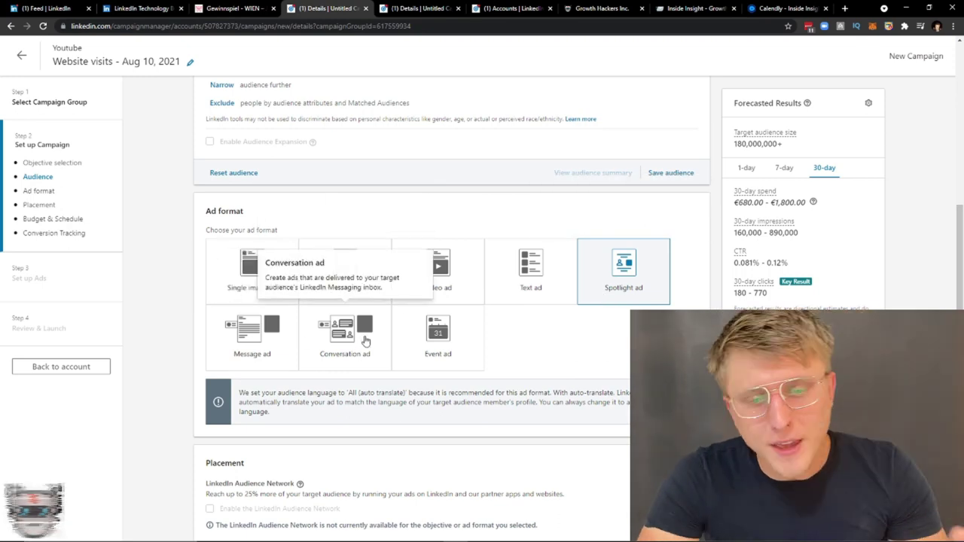
click(255, 334)
click(350, 295)
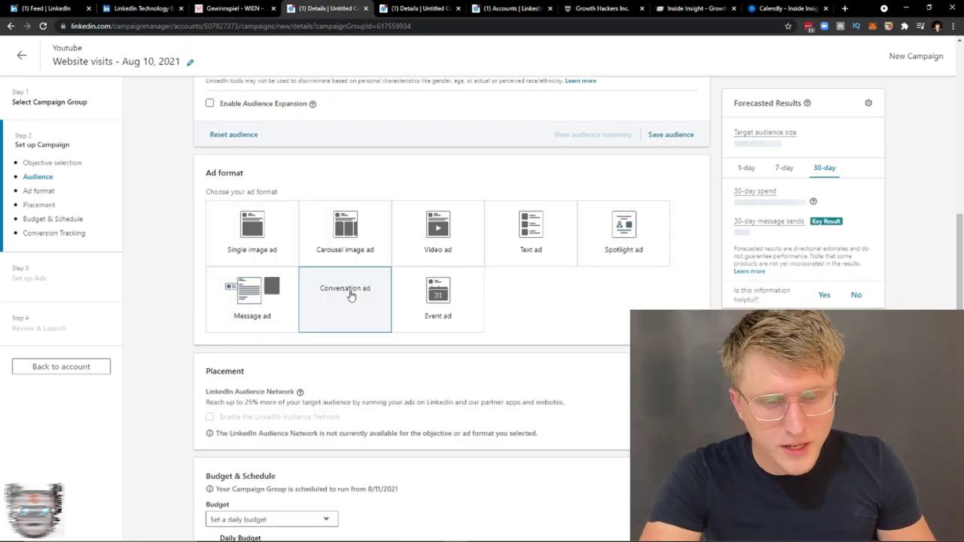
click(255, 316)
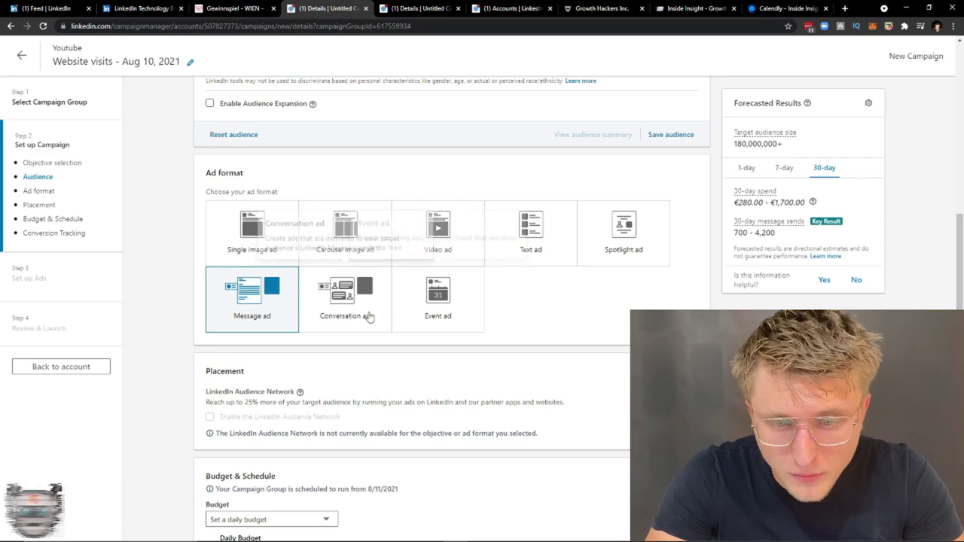
- Review the campaign's audience location, profile language and targeting options
scroll(691, 269, up, 5)
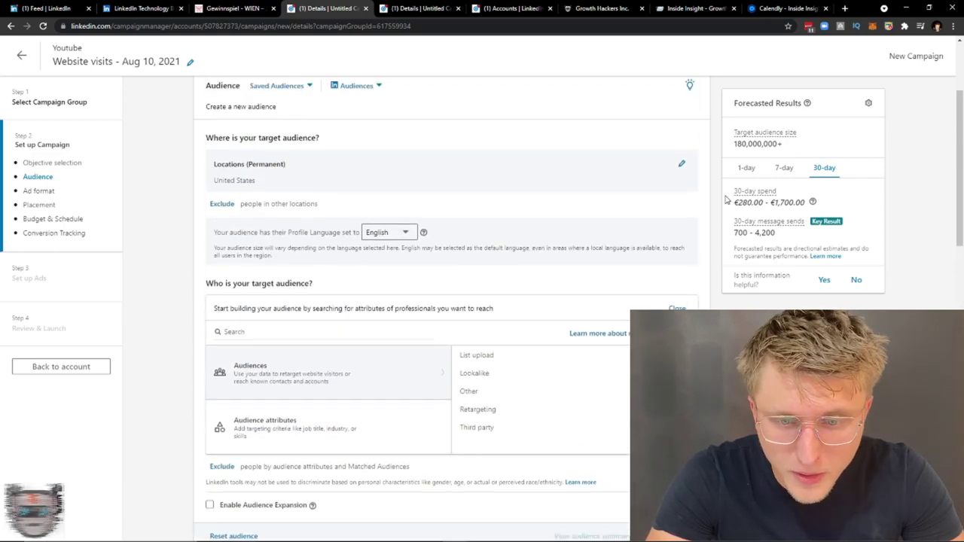
scroll(723, 216, up, 2)
scroll(696, 271, down, 3)
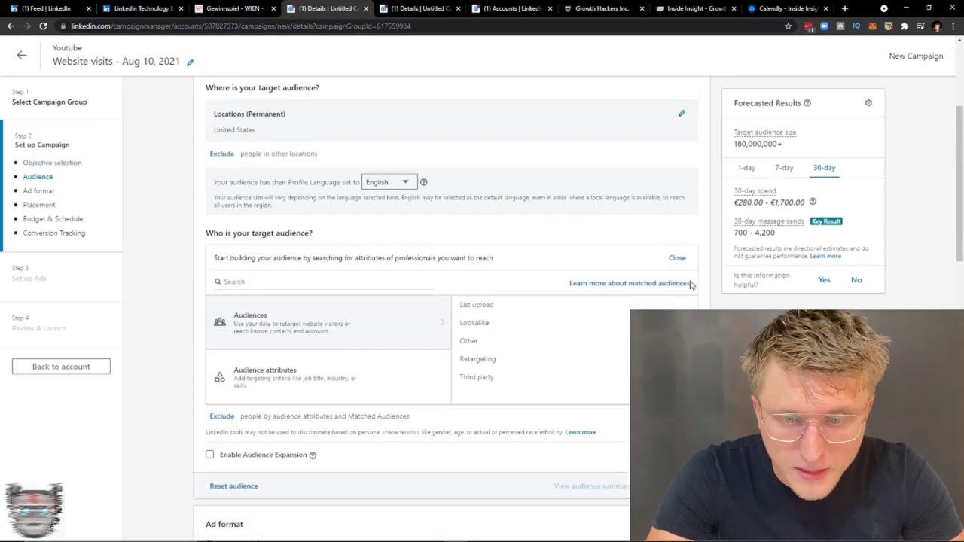
- Examine the 30-day spend and message sends in the forecasted results
drag(757, 202, 769, 202)
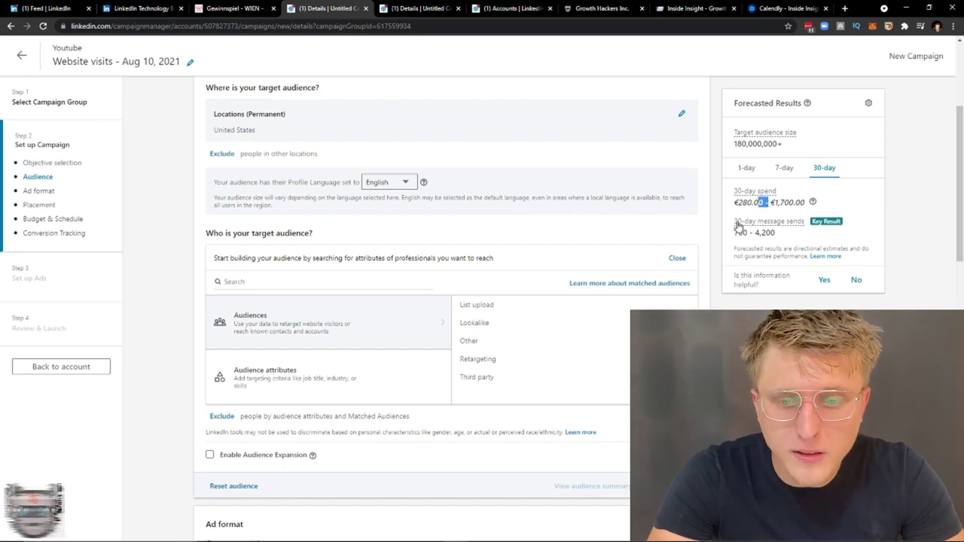
drag(735, 230, 775, 235)
click(776, 236)
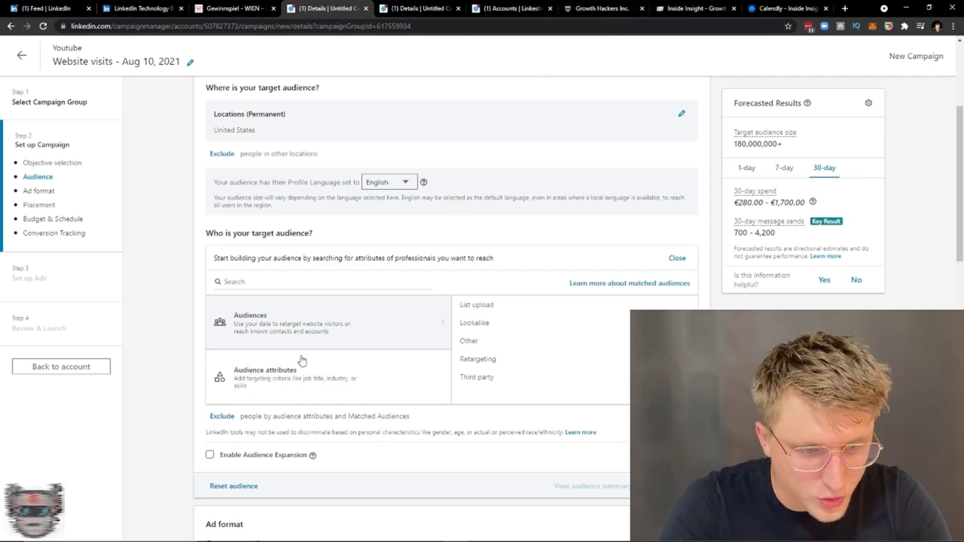
- Set the campaign's daily budget to €10 and review the manual bidding explanation and bid
scroll(312, 366, down, 8)
scroll(312, 366, up, 3)
scroll(314, 361, up, 5)
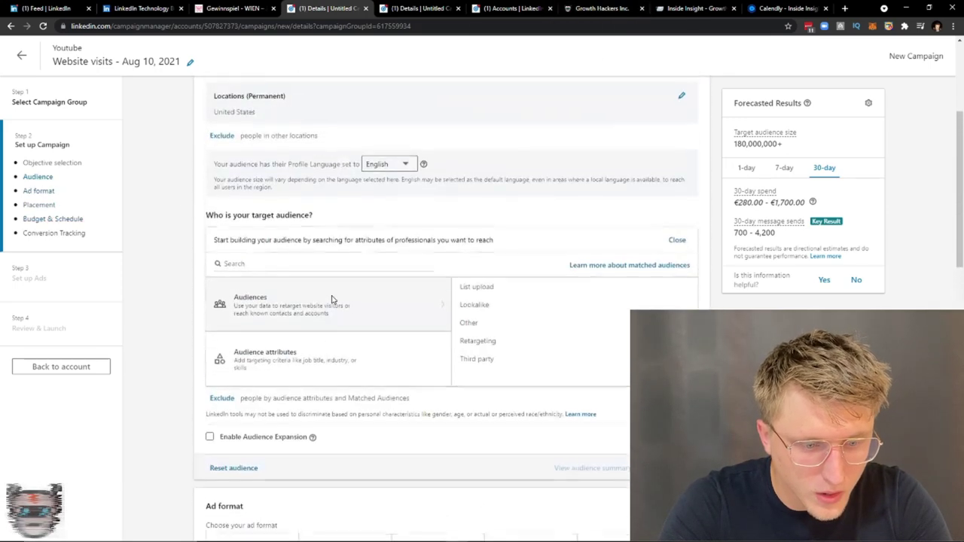
scroll(334, 299, down, 10)
click(269, 151)
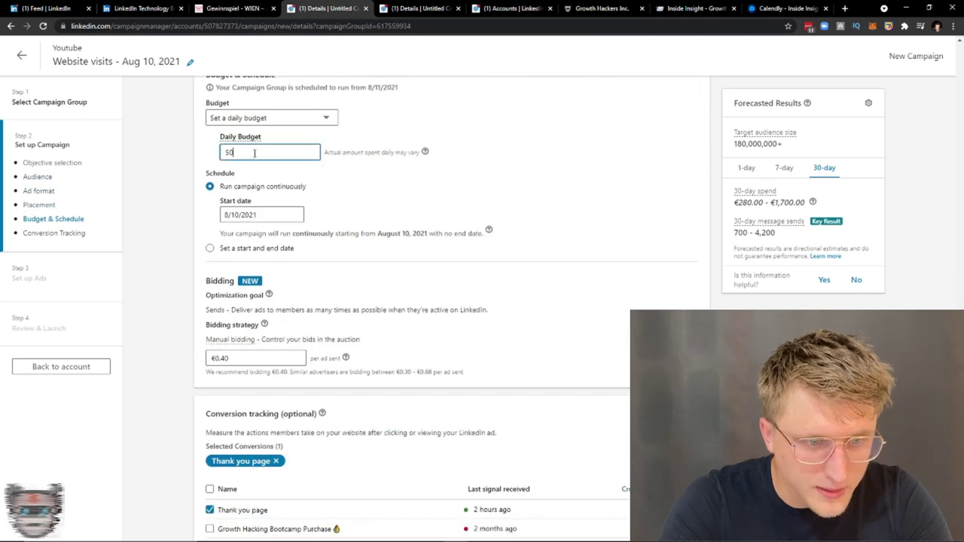
key(BackSpace)
key(BackSpace)
text(10)
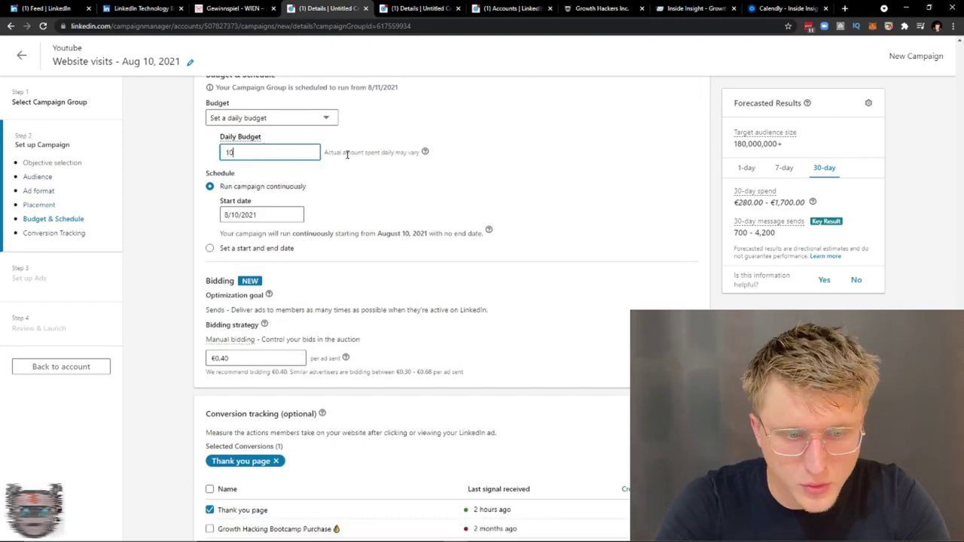
click(347, 262)
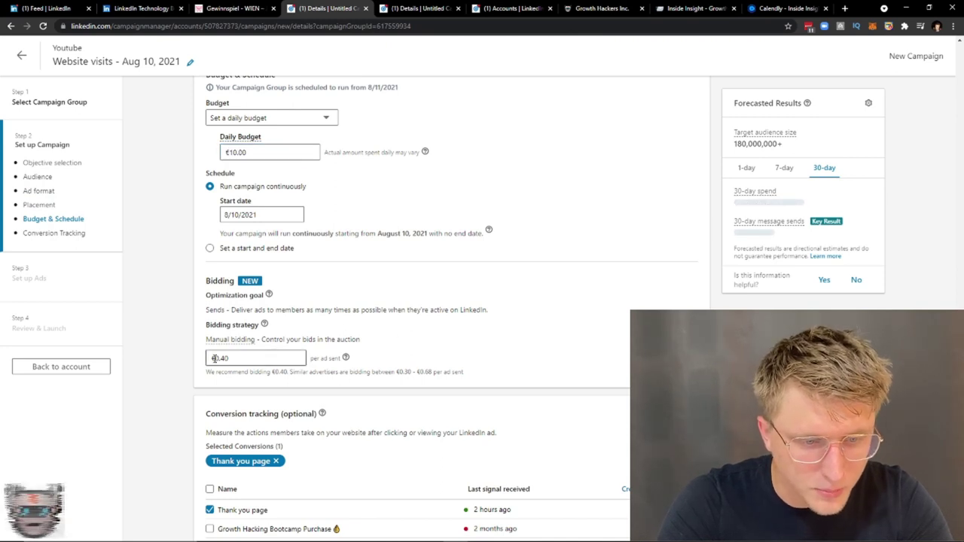
mouse_move(245, 338)
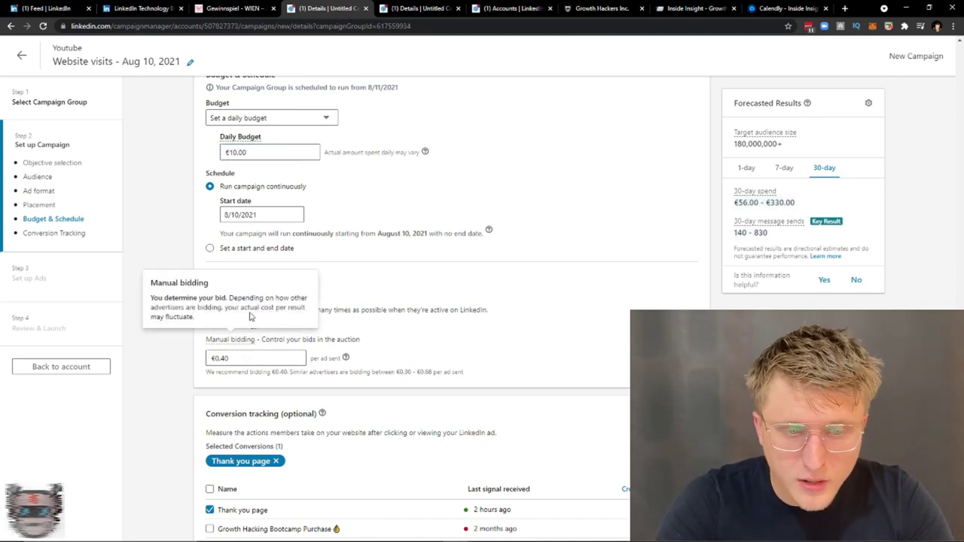
click(264, 357)
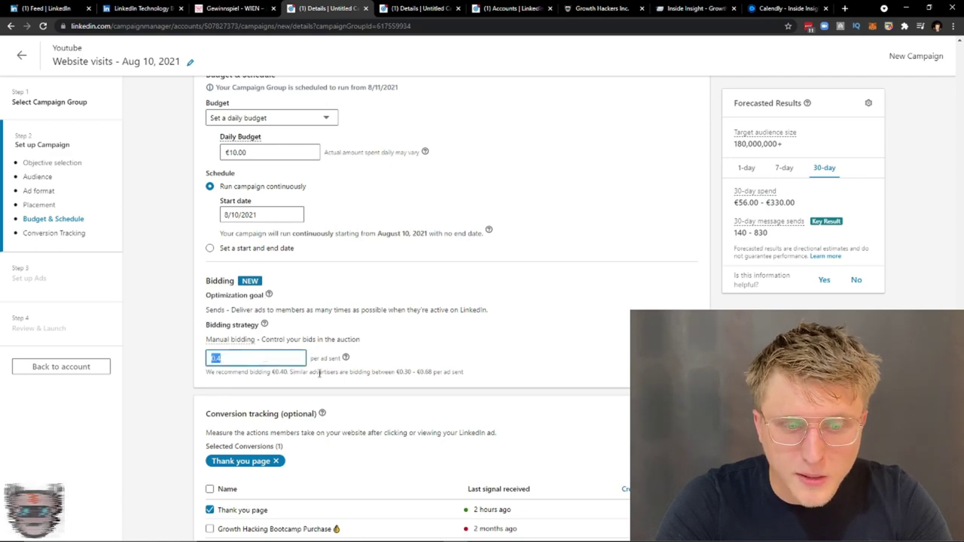
- Search the job title attributes for "ceo" and include Chief Executive Officer in the target audience
scroll(383, 344, up, 10)
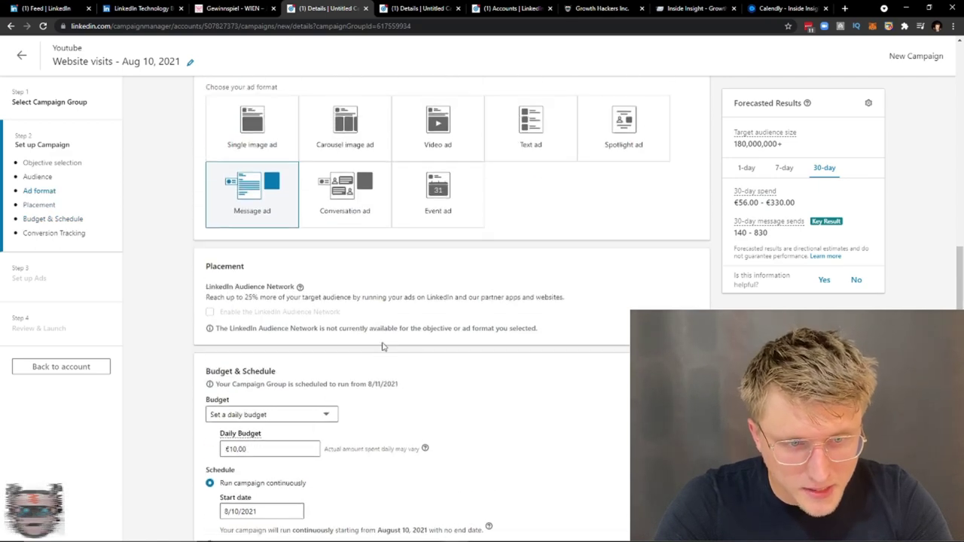
scroll(421, 130, up, 2)
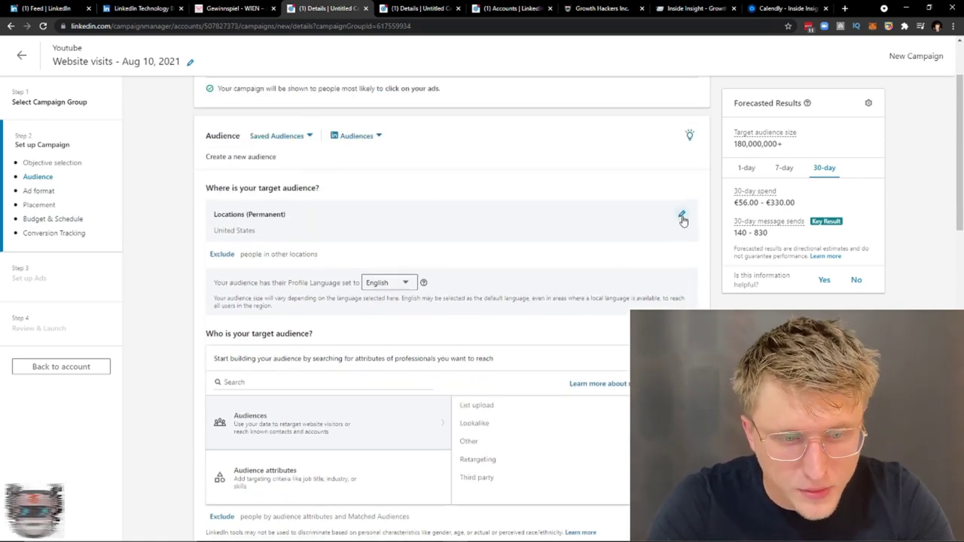
scroll(393, 302, down, 1)
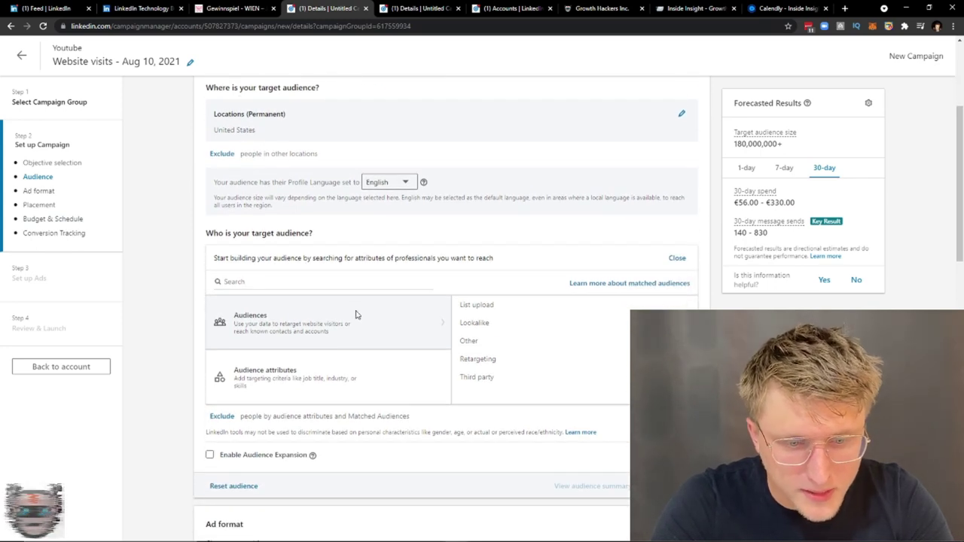
click(286, 380)
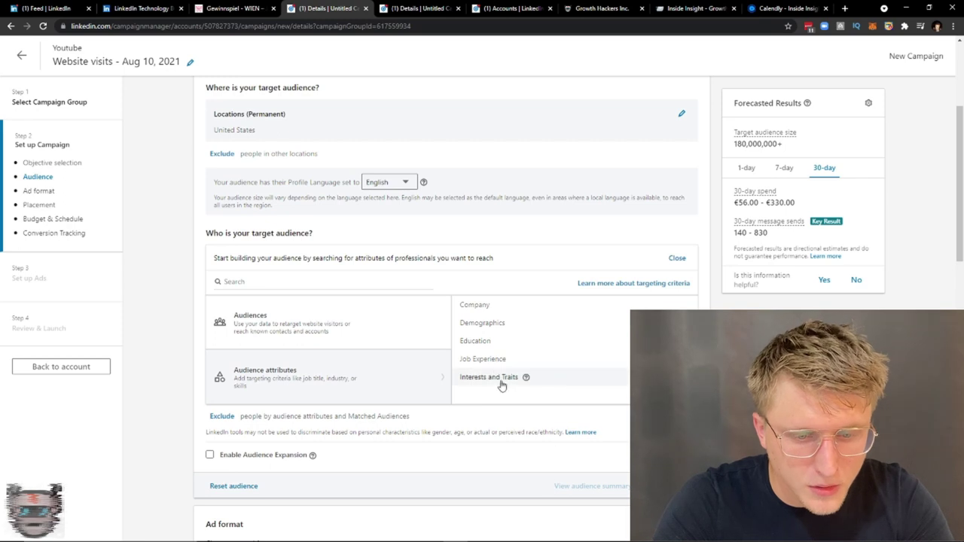
click(491, 361)
click(493, 341)
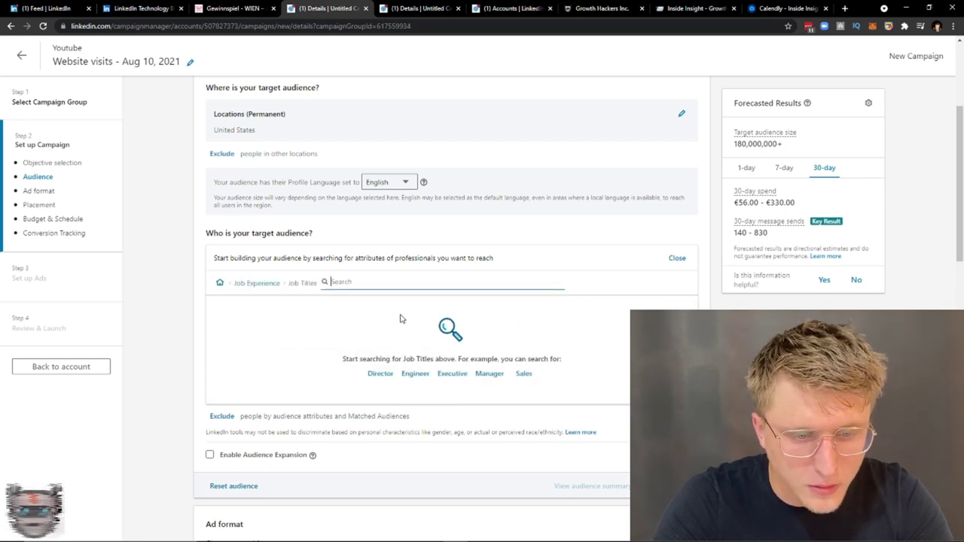
text(ceo)
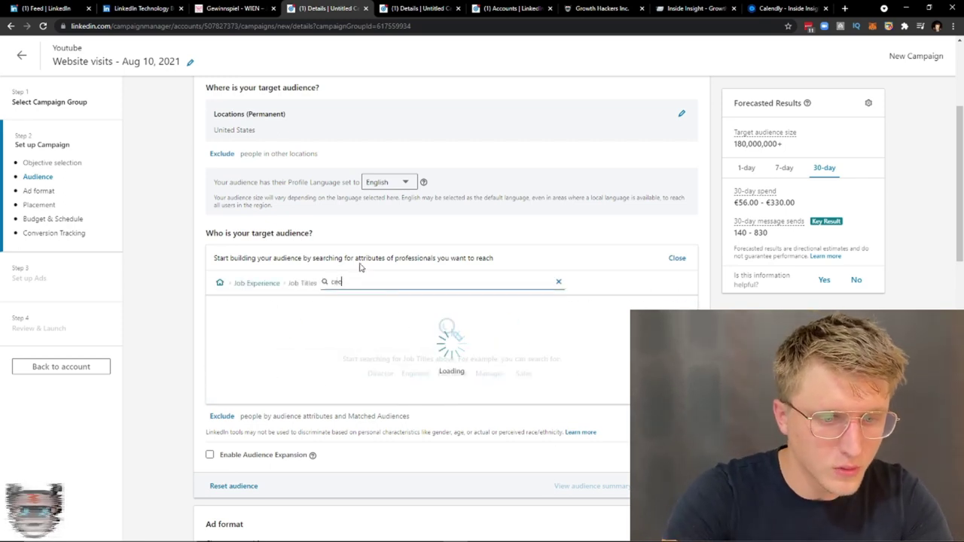
click(217, 323)
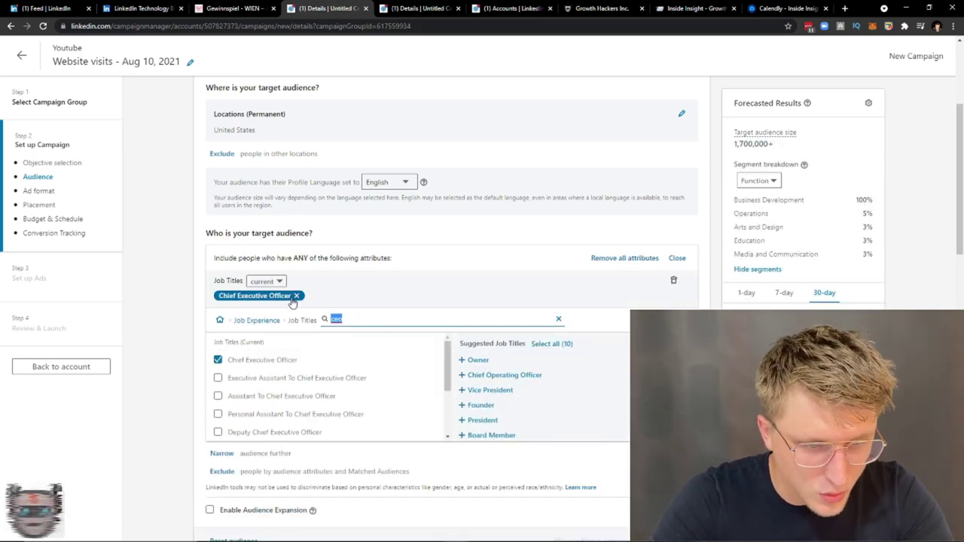
- Narrow the audience further with an additional attribute group and browse its job experience, demographics, and interests and traits options
scroll(212, 315, down, 3)
click(221, 255)
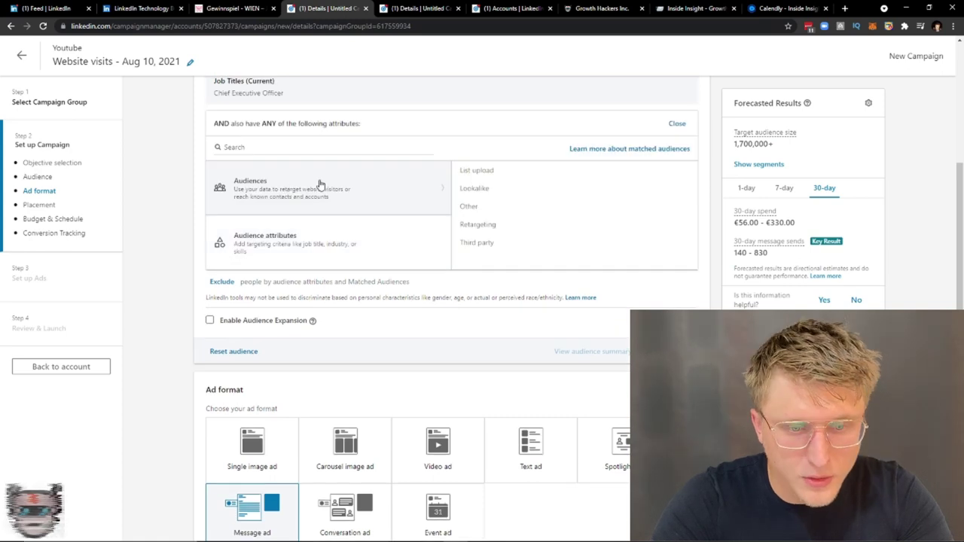
click(299, 233)
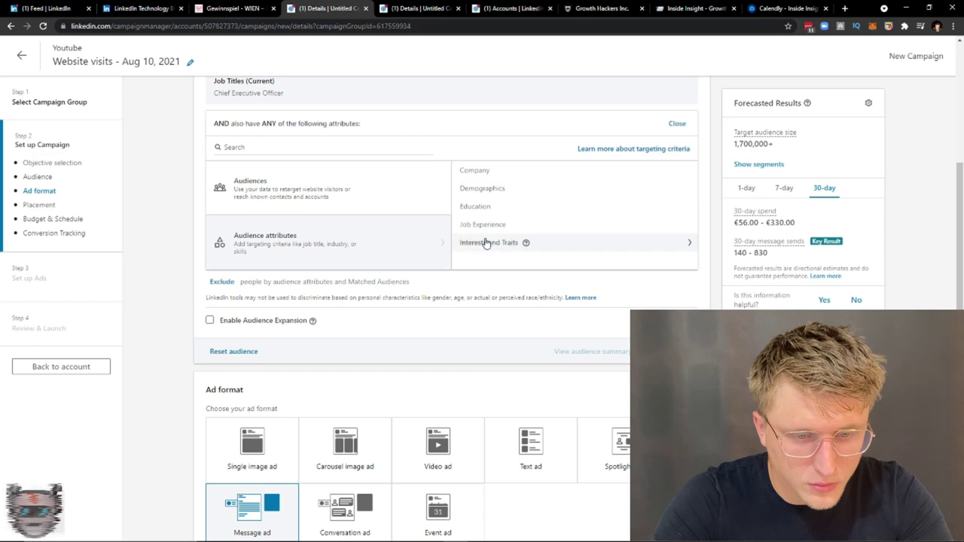
click(469, 225)
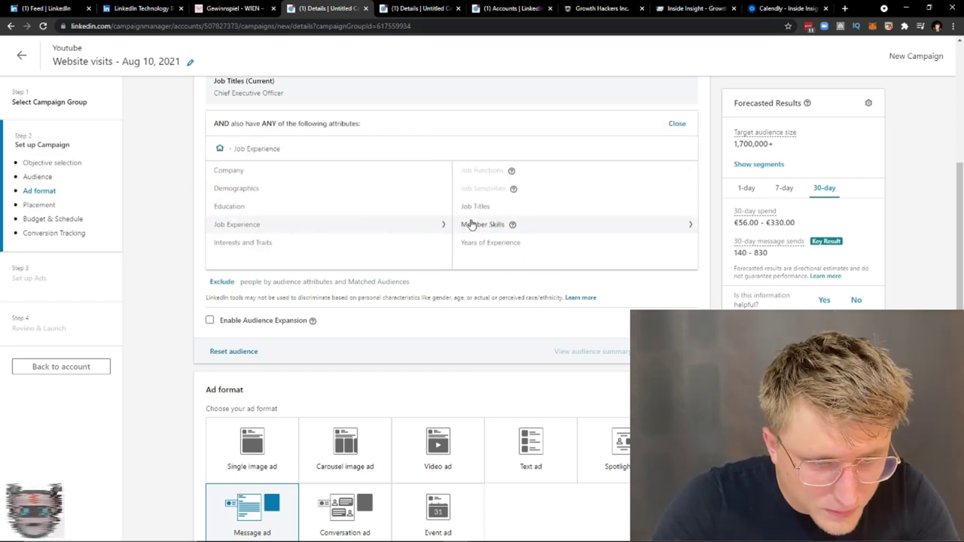
click(291, 207)
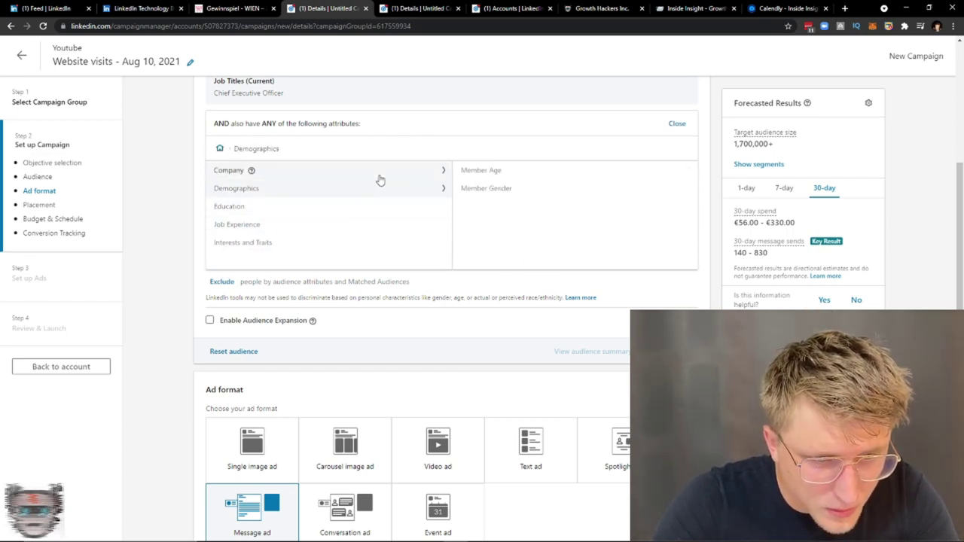
click(372, 229)
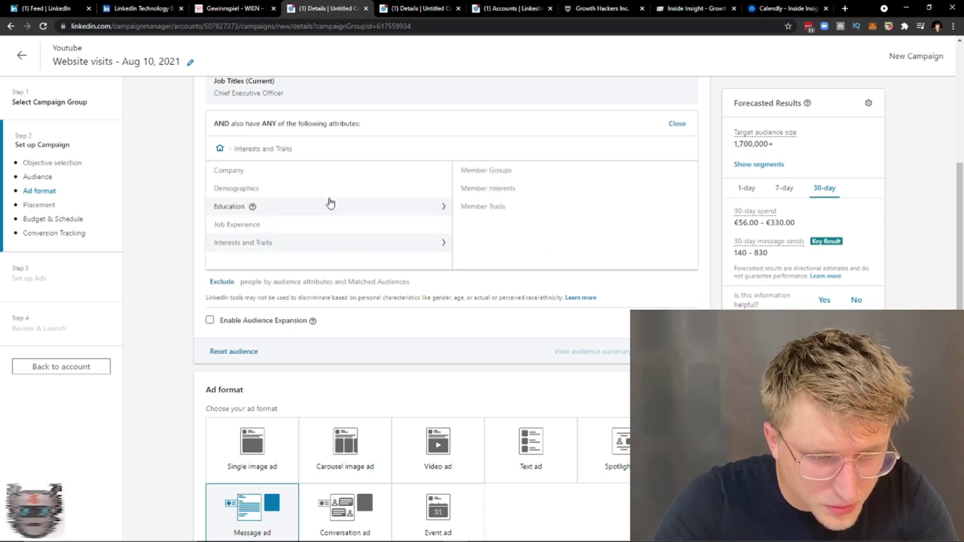
- Browse the company industries for the additional attribute group and open the Finance category
click(348, 172)
scroll(628, 213, down, 1)
click(511, 211)
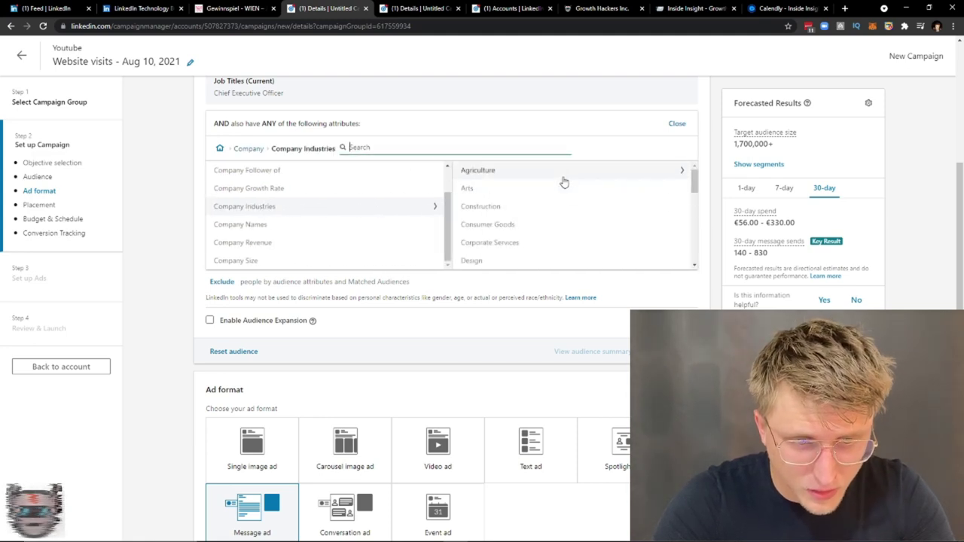
scroll(529, 199, down, 3)
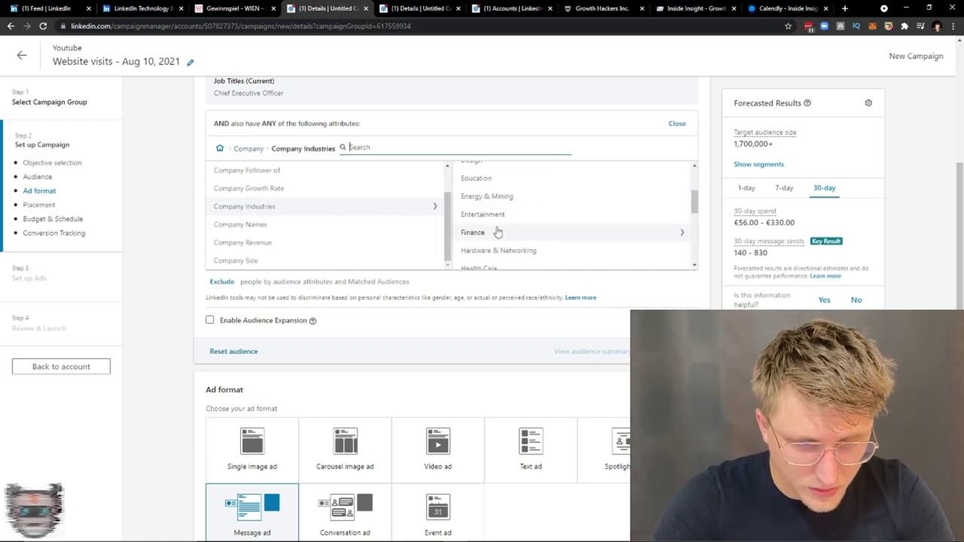
scroll(496, 230, down, 1)
click(491, 199)
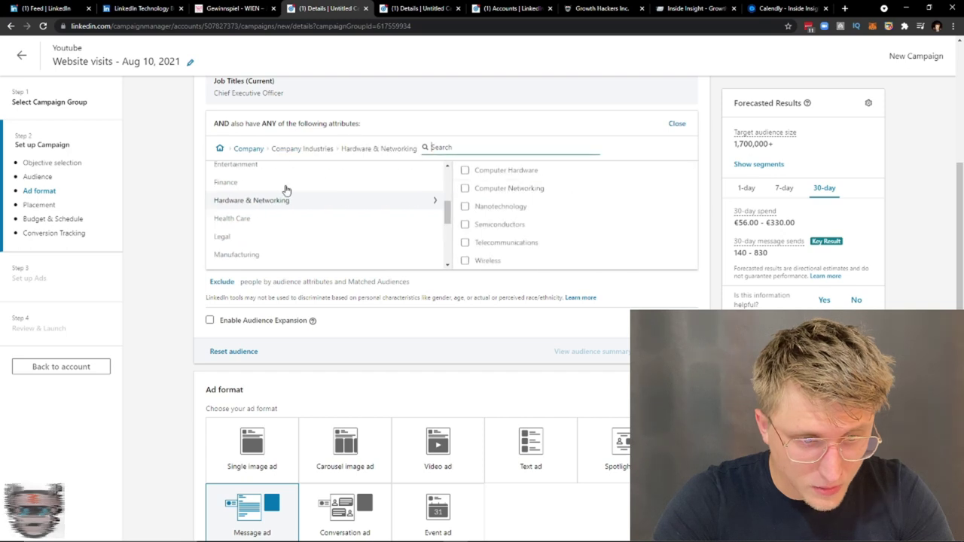
click(436, 183)
scroll(515, 202, down, 1)
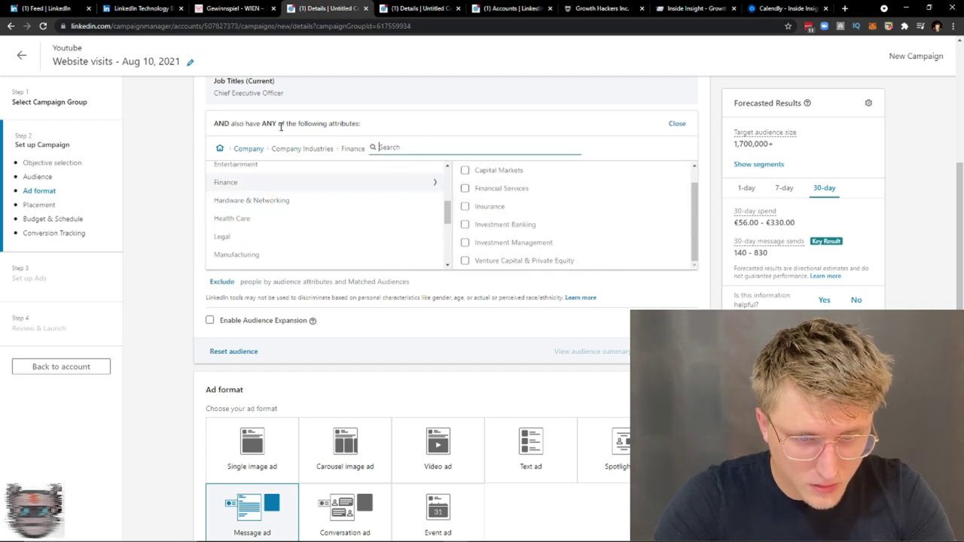
- Include the finance industries Venture Capital & Private Equity, Investment Management, Investment Banking, Insurance, Financial Services and Capital Markets
scroll(243, 233, up, 2)
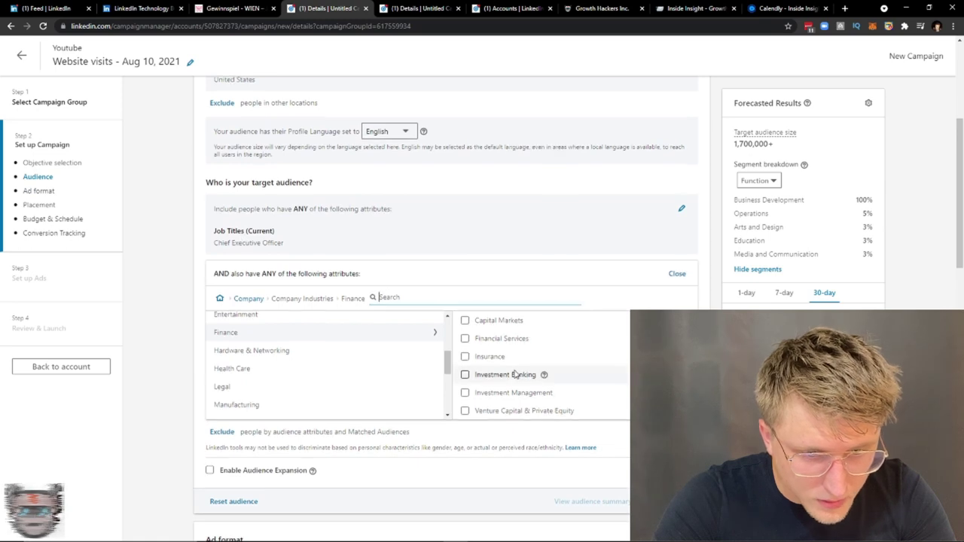
scroll(522, 374, down, 1)
click(465, 309)
click(465, 324)
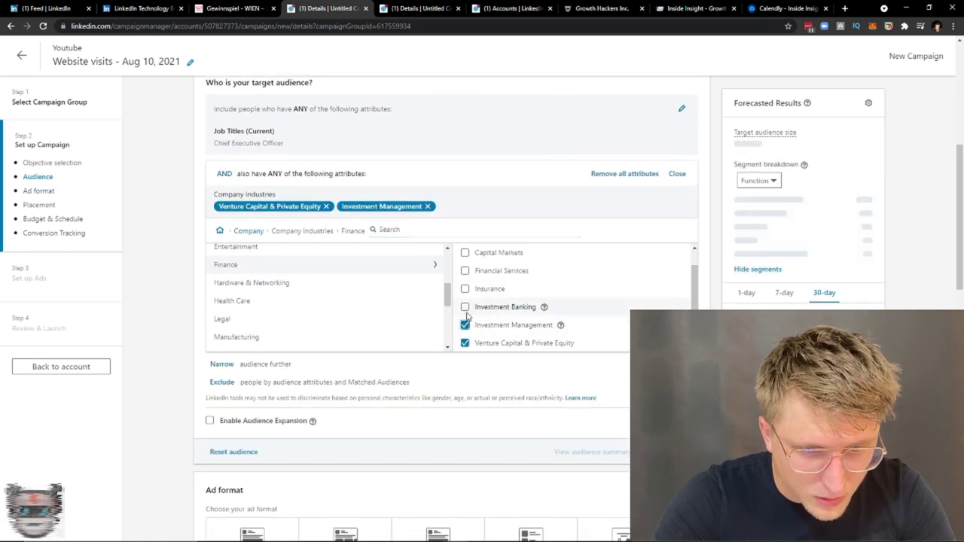
click(464, 307)
click(465, 288)
click(464, 270)
click(489, 252)
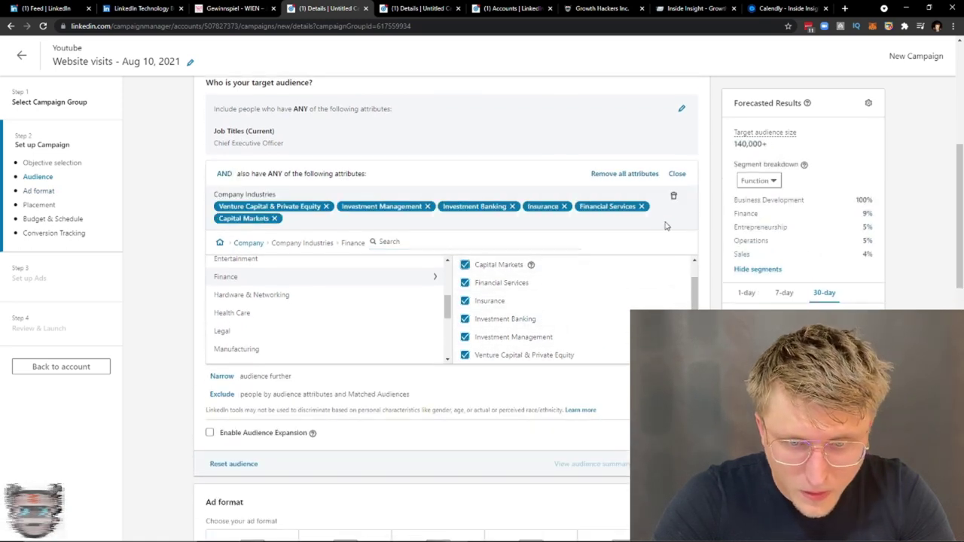
- Set the campaign's manual bid to €0.30 per ad sent
scroll(339, 353, down, 3)
scroll(274, 388, down, 10)
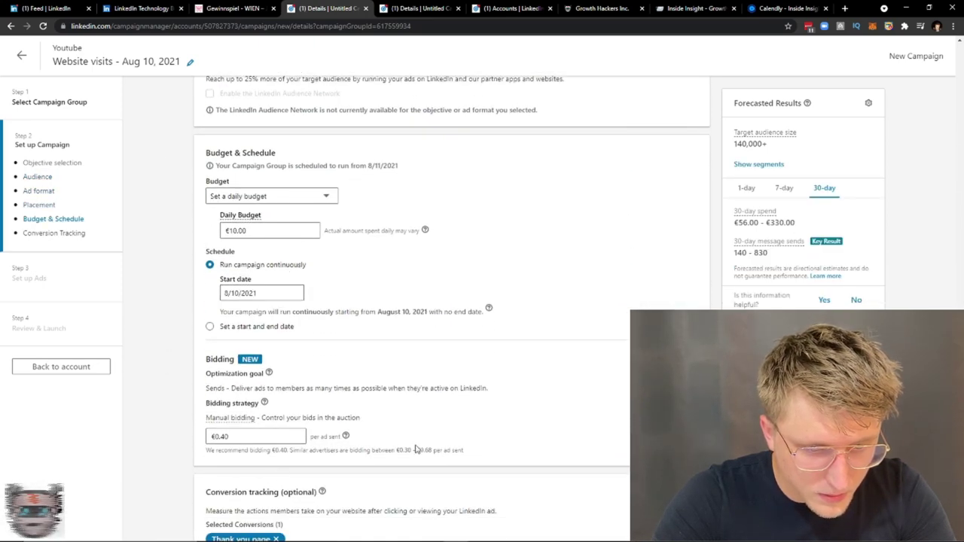
click(240, 431)
key(BackSpace)
key(BackSpace)
key(BackSpace)
key(BackSpace)
key(BackSpace)
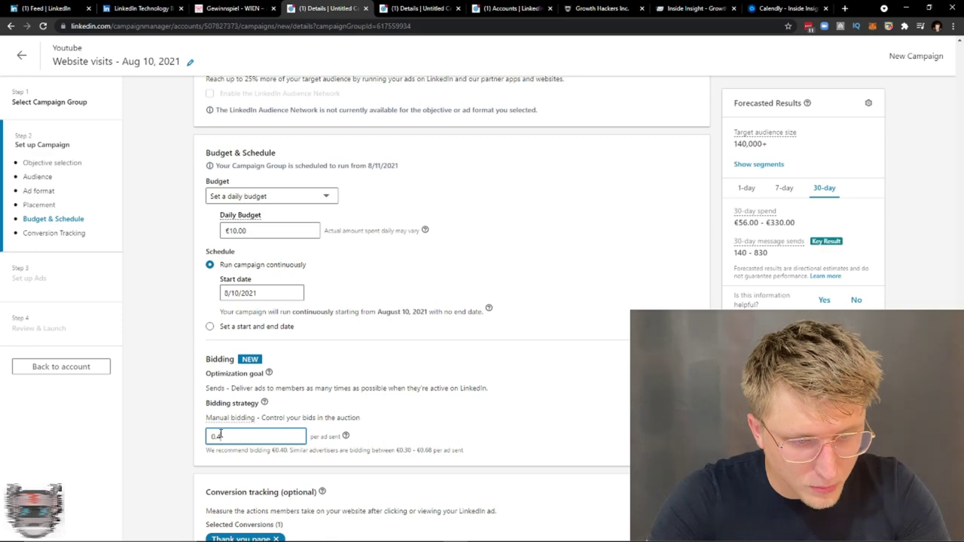
text(0.30)
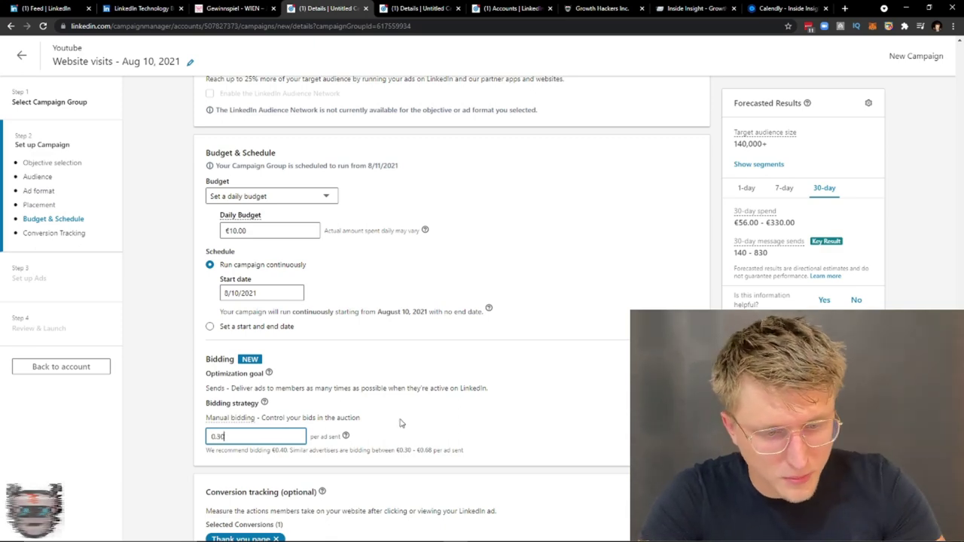
click(399, 423)
- Replace the audience location United States with Australia, and open the manual bid for editing
scroll(383, 349, up, 10)
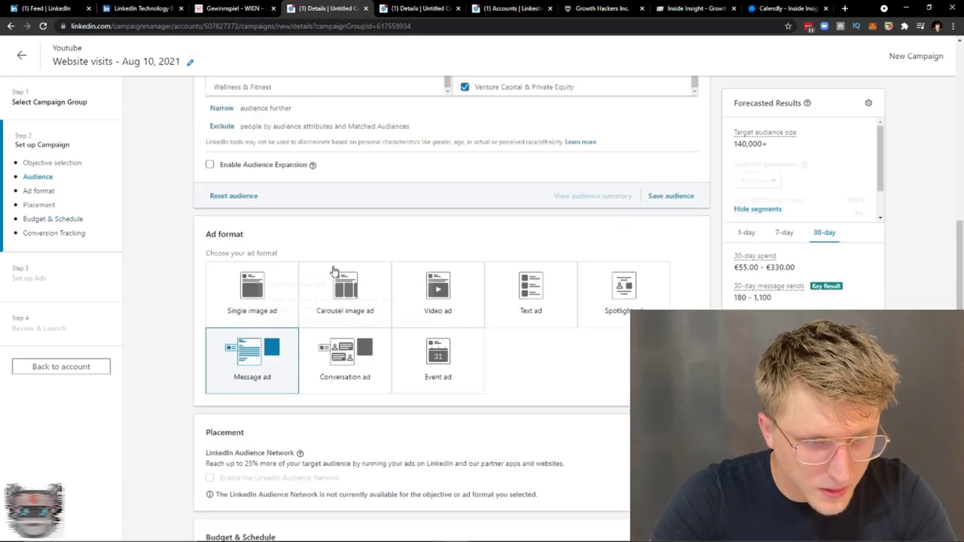
scroll(302, 218, up, 3)
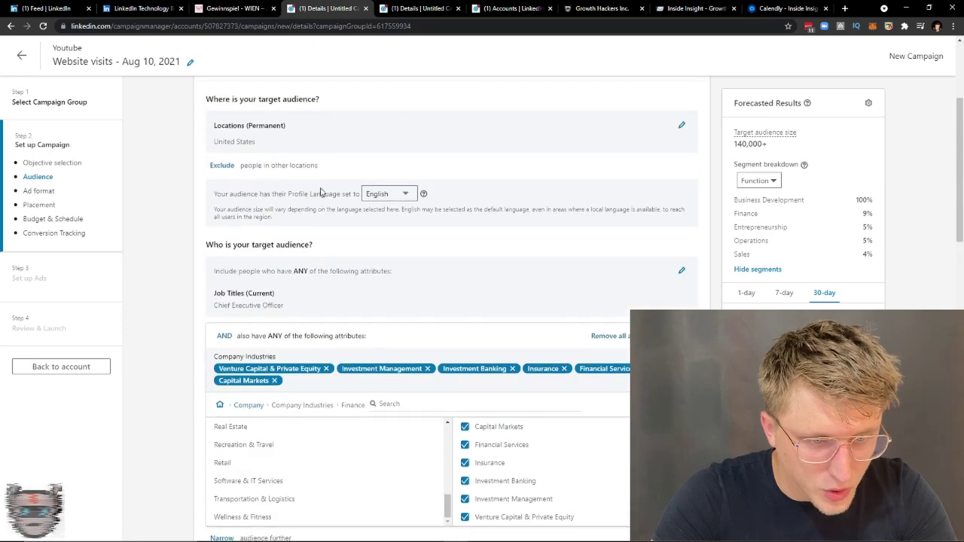
click(678, 216)
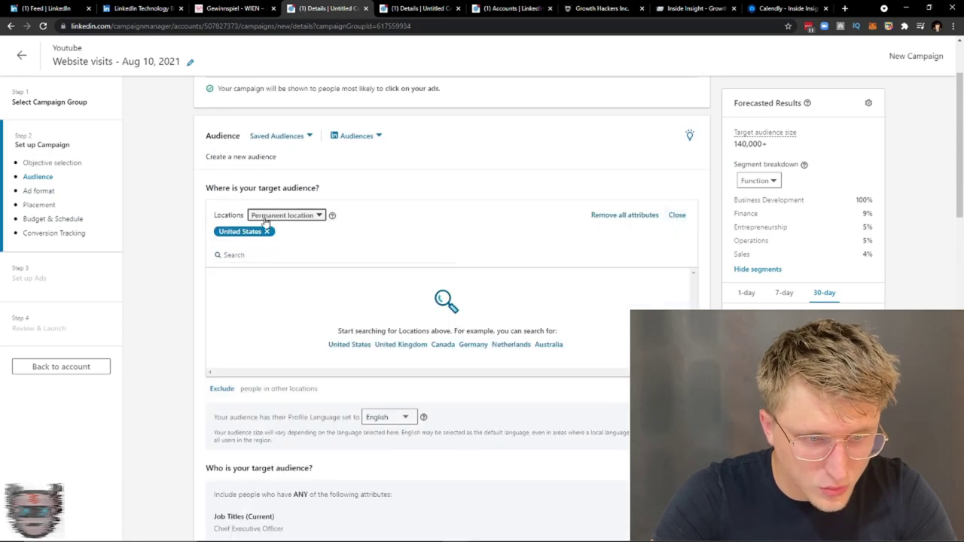
click(267, 231)
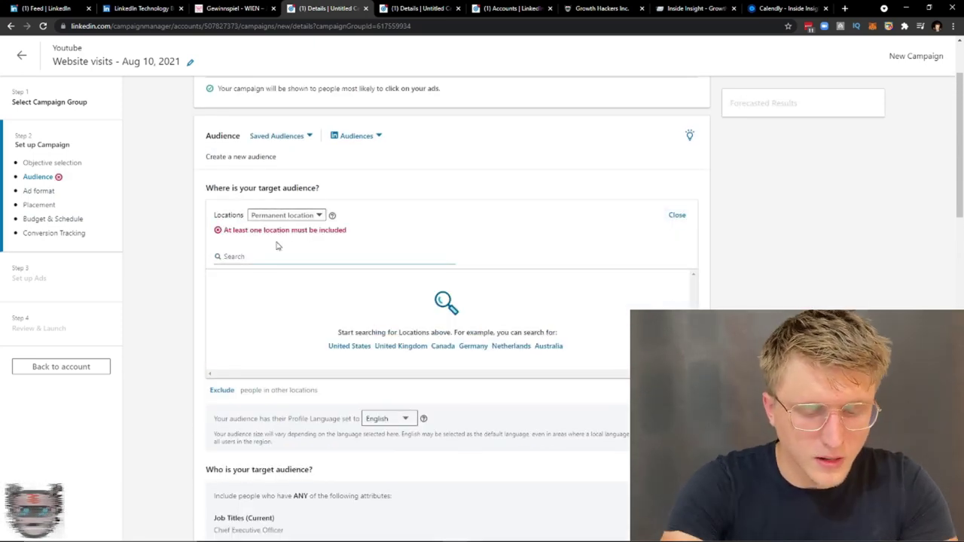
text(austra)
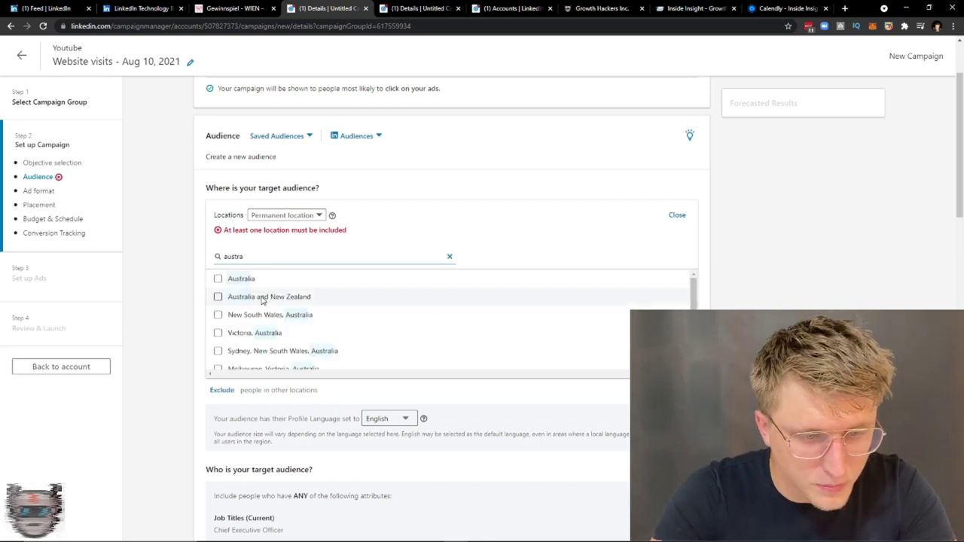
click(218, 279)
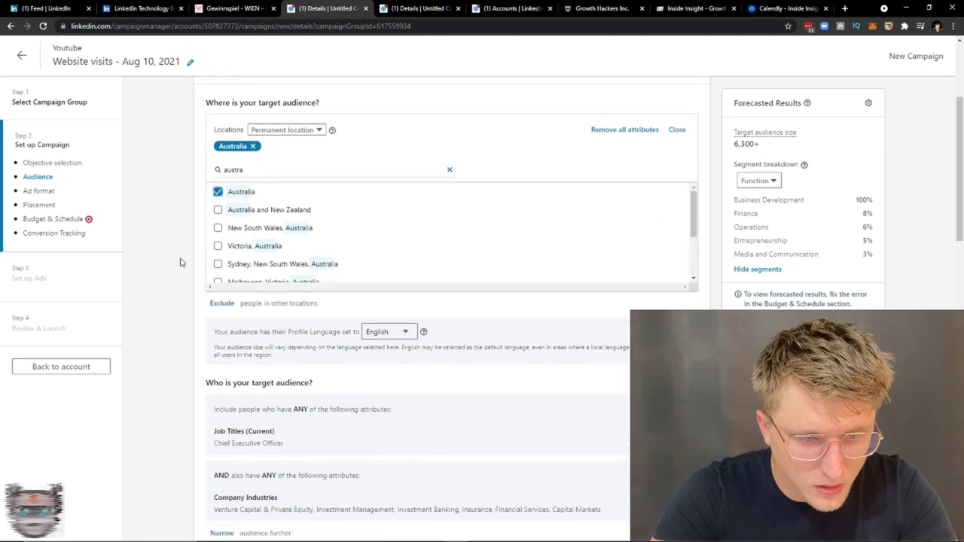
scroll(413, 338, down, 10)
scroll(275, 347, down, 1)
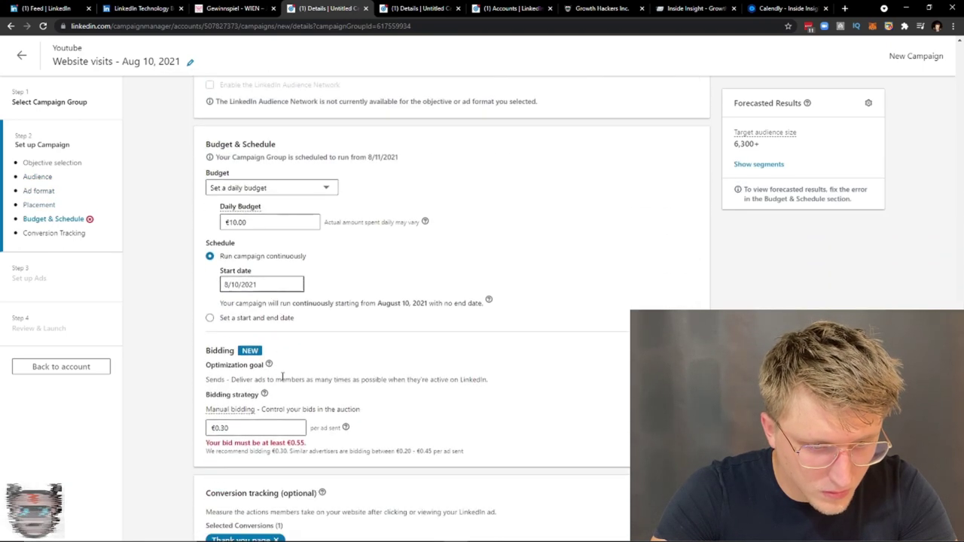
click(256, 427)
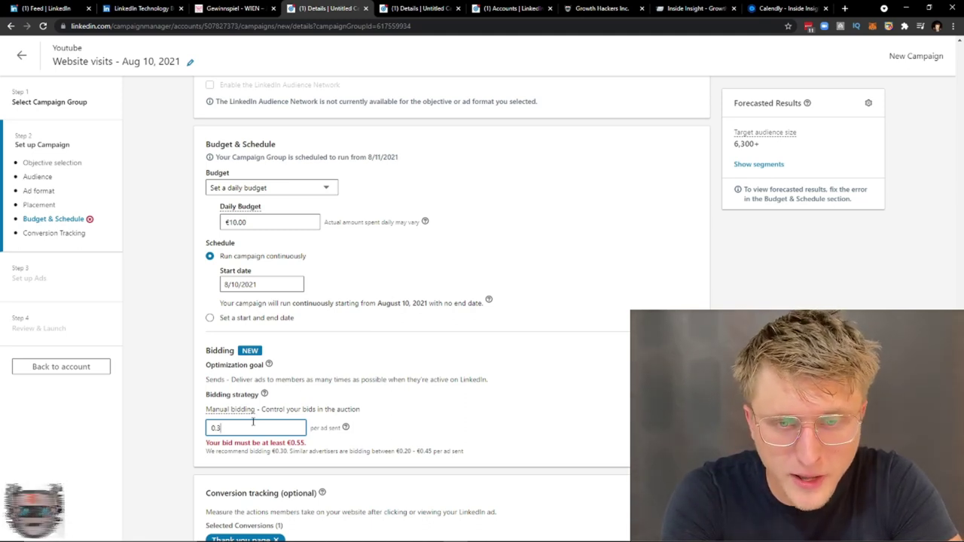
- Switch to the LinkedIn feed, go to the messaging inbox and open the sponsored "join us..." message
click(45, 8)
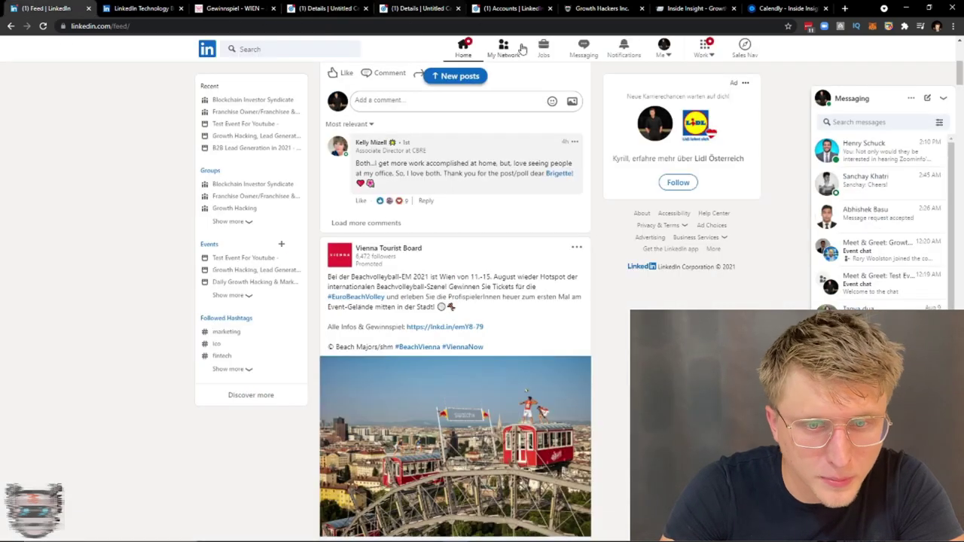
click(584, 46)
scroll(279, 226, down, 3)
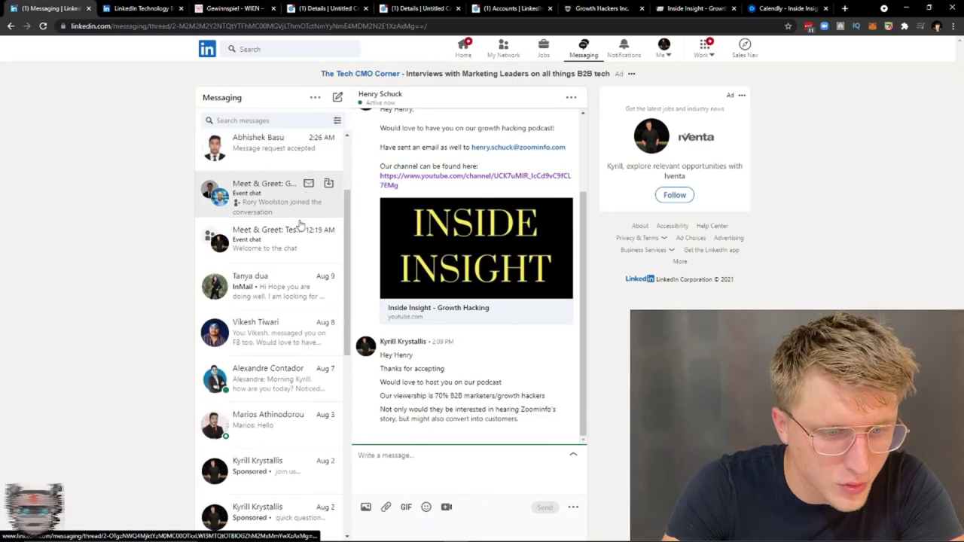
click(281, 260)
scroll(275, 253, up, 1)
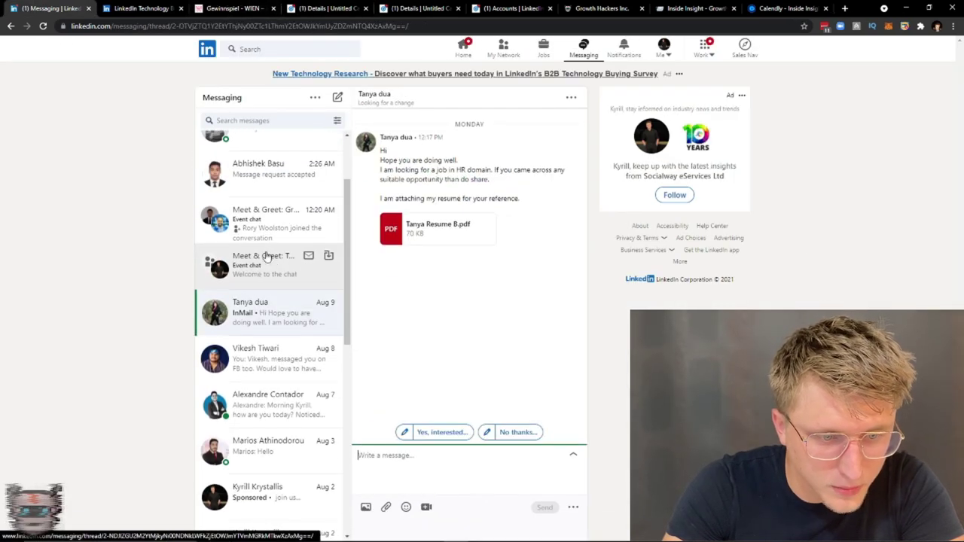
scroll(290, 241, up, 2)
scroll(282, 380, down, 5)
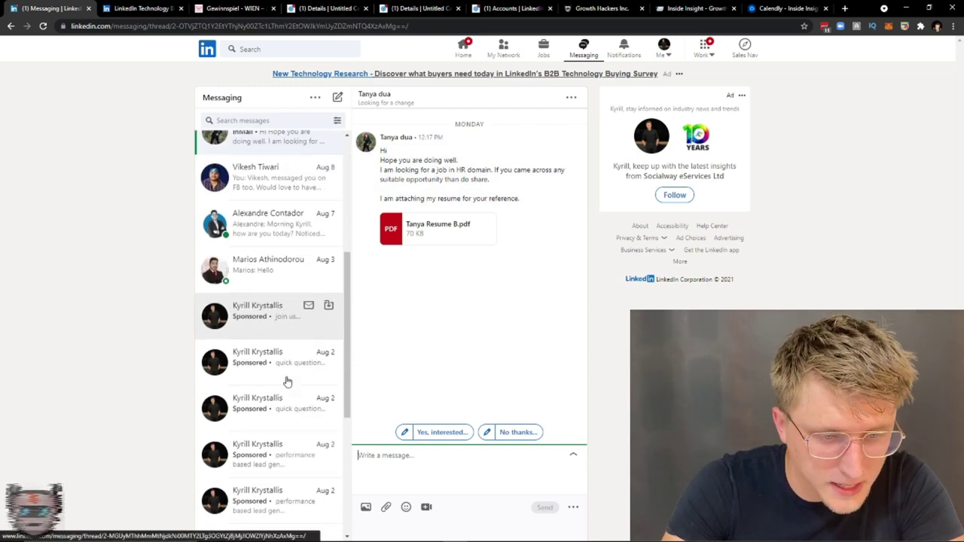
click(260, 264)
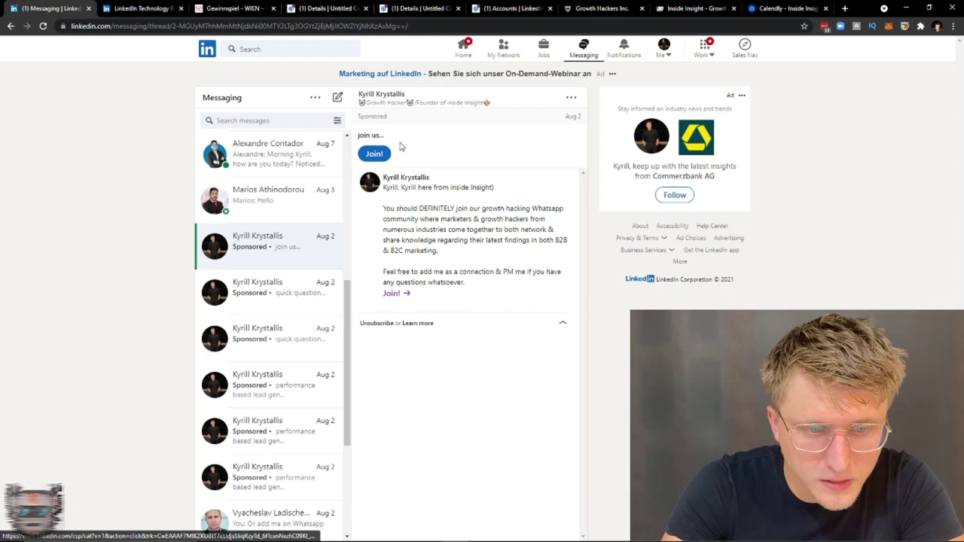
- Open the sponsored "quick question..." message, highlight the recipient's first name in its greeting and follow the Book a free call link
click(287, 309)
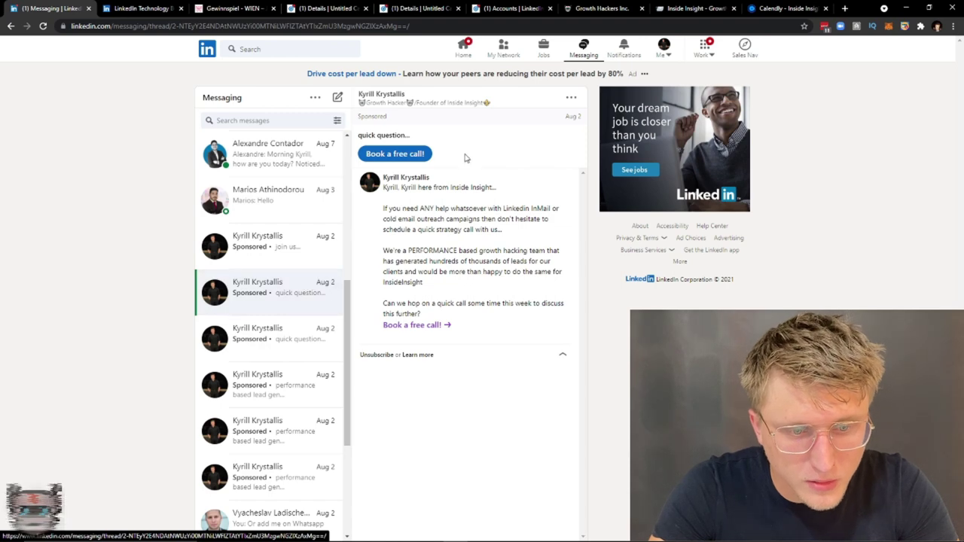
drag(400, 188, 384, 188)
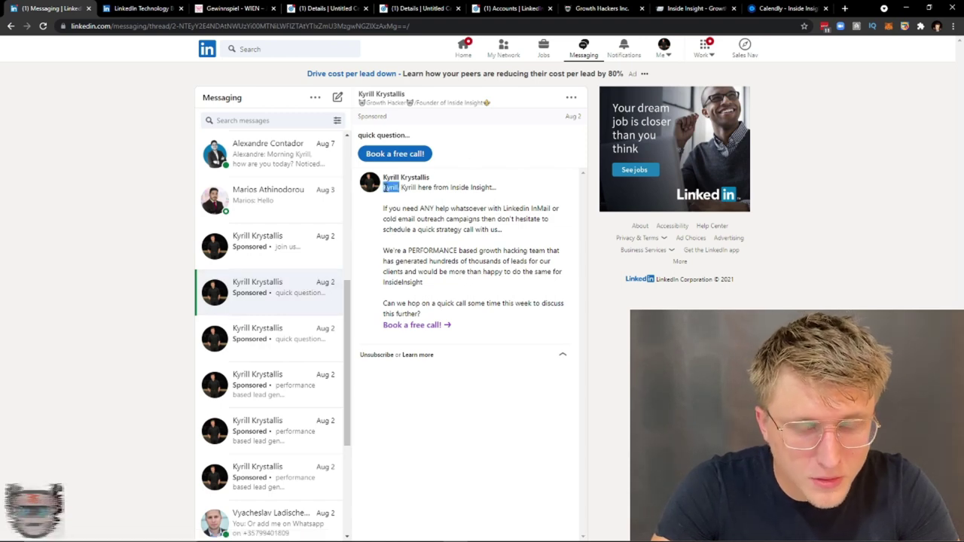
click(430, 329)
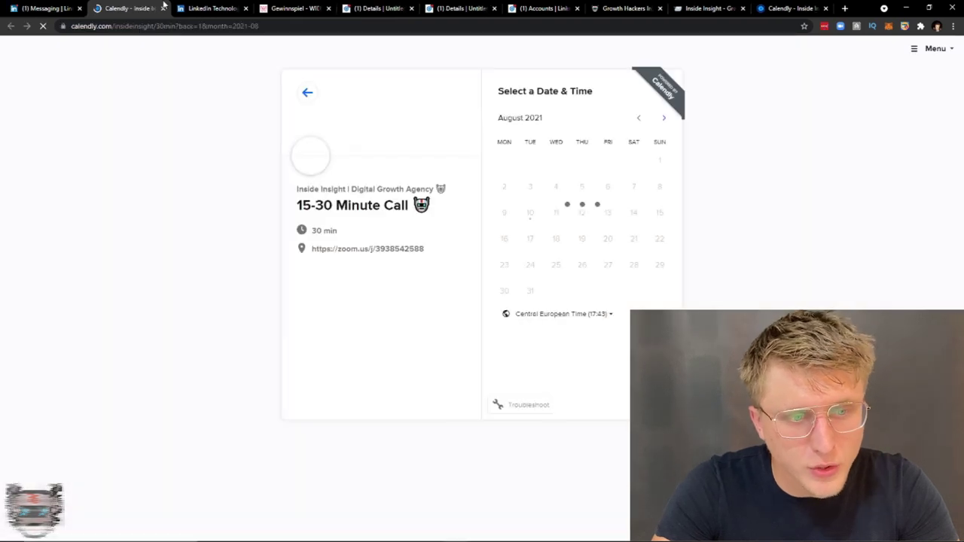
- View the Inside Insight website and its Growth Hackers Inc. community, and return to the sponsored LinkedIn message
click(707, 9)
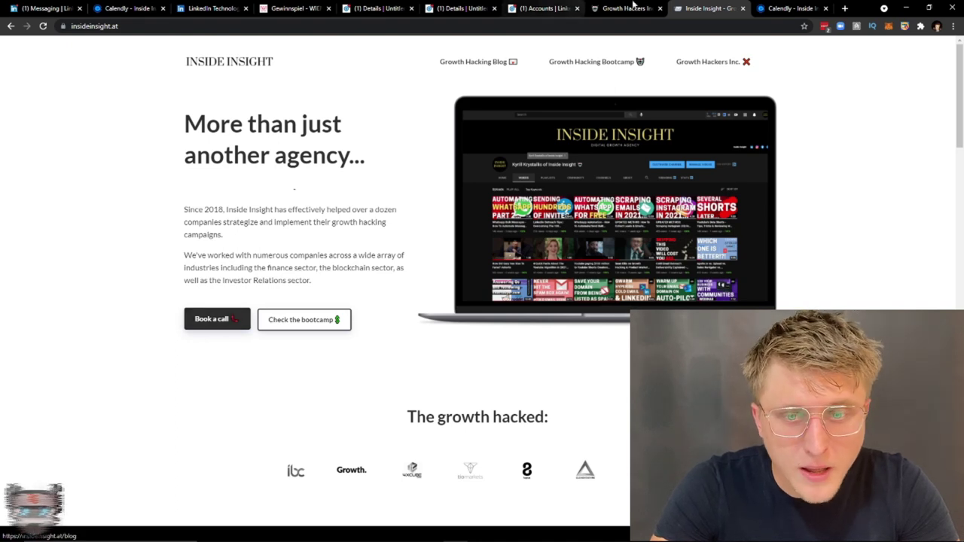
click(708, 61)
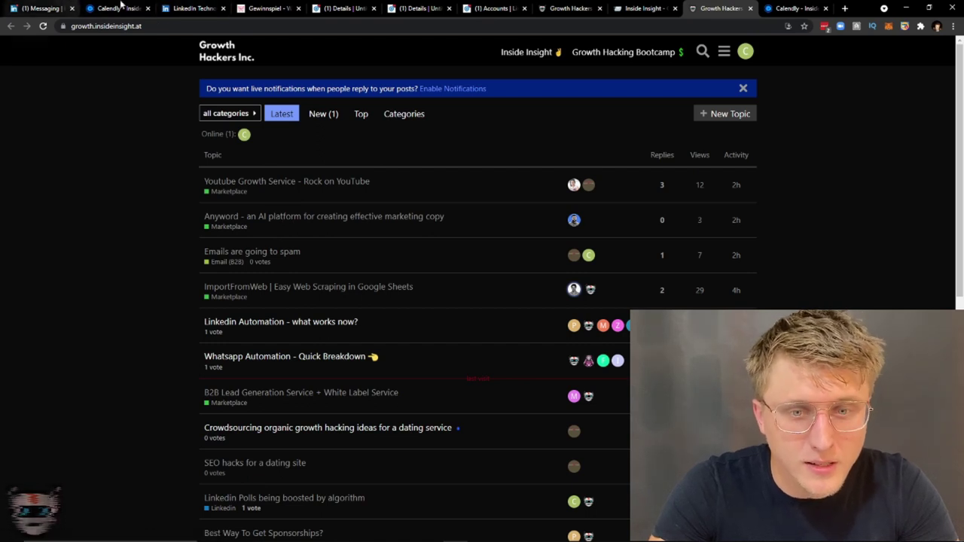
click(56, 6)
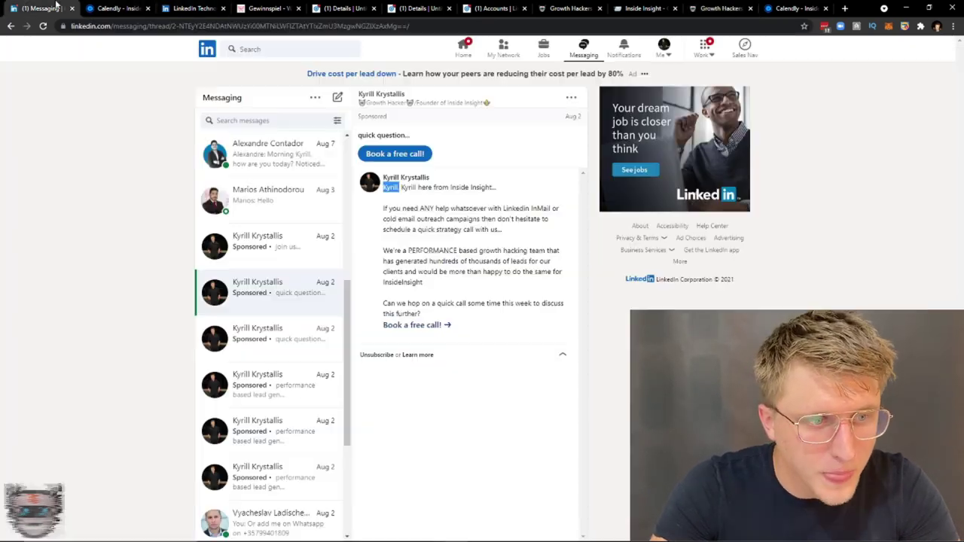
click(106, 8)
click(71, 6)
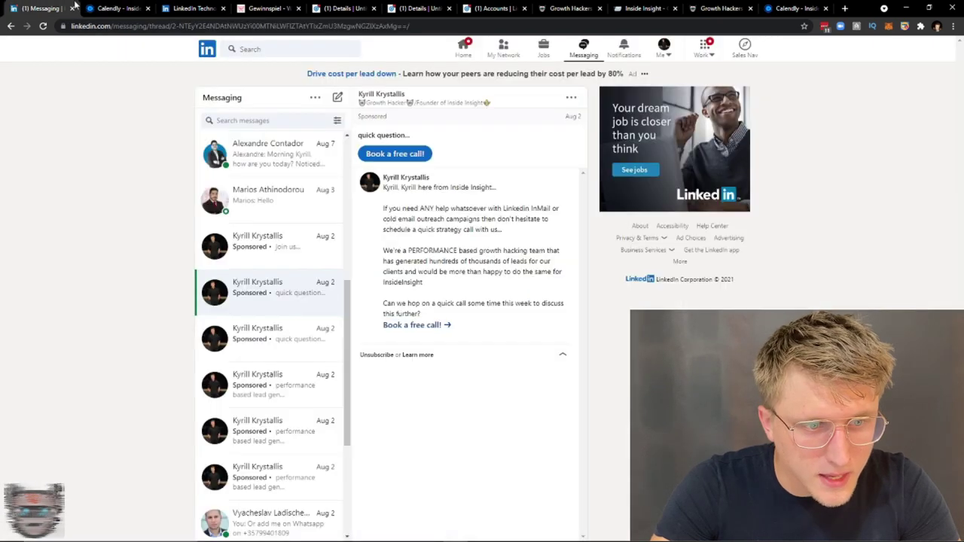
- Return to the Website visits campaign and replace the audience location Australia with United States
click(187, 7)
click(339, 7)
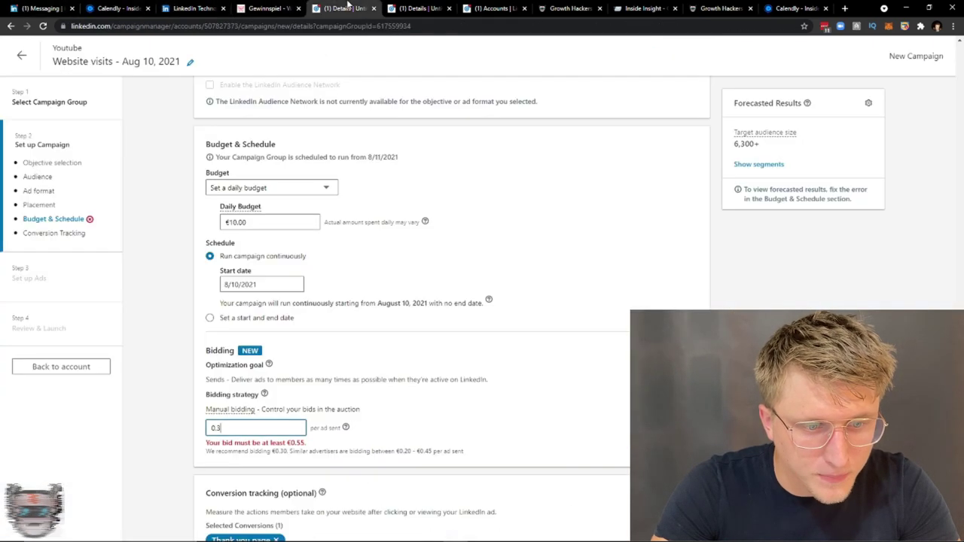
scroll(287, 376, down, 1)
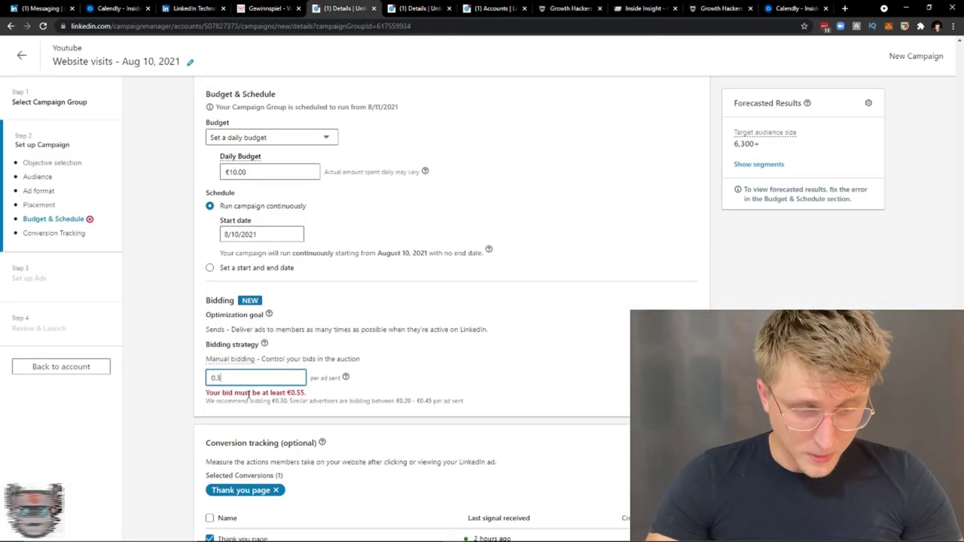
scroll(279, 226, up, 10)
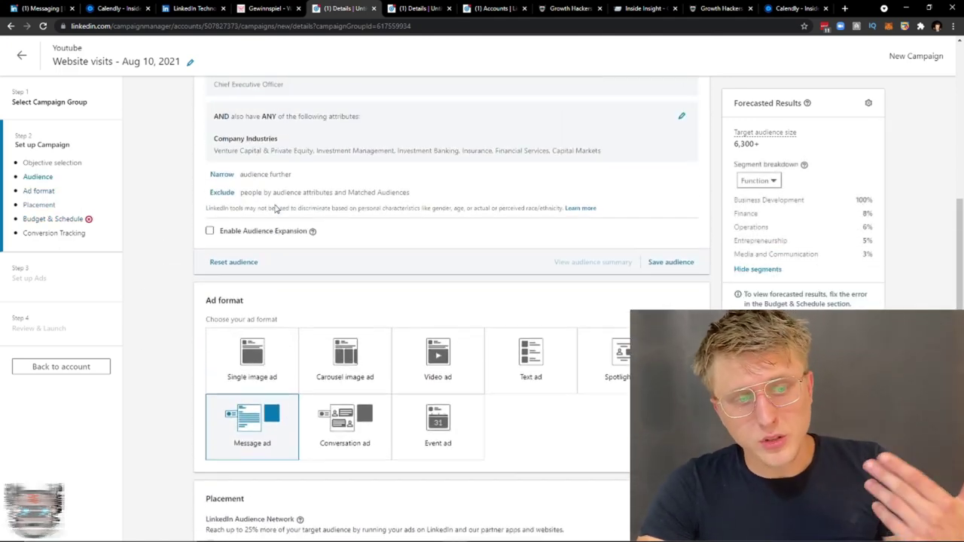
scroll(275, 209, up, 3)
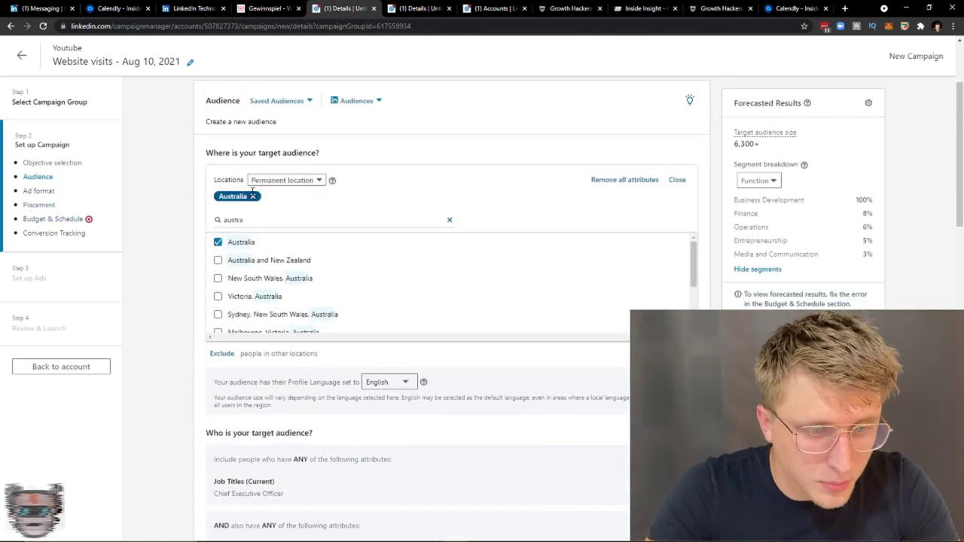
click(251, 220)
double_click(252, 220)
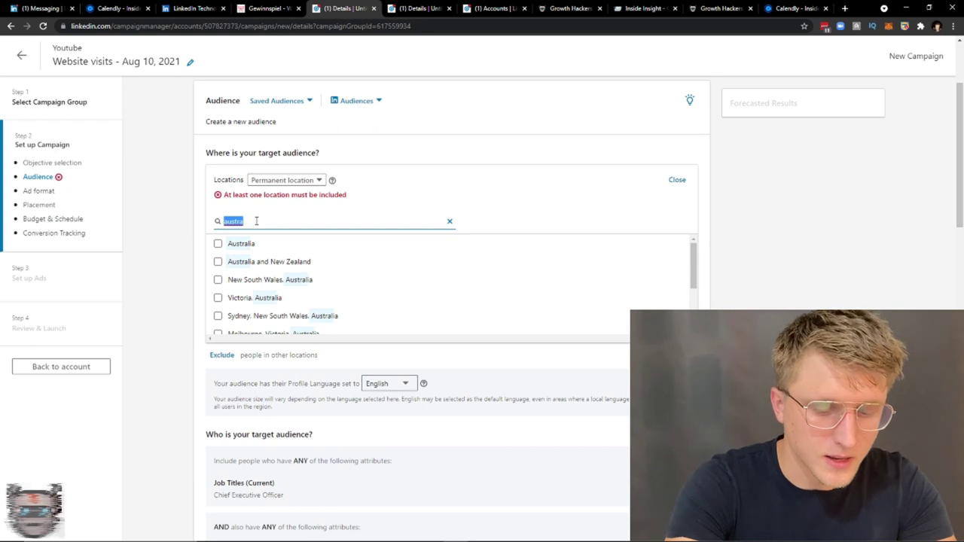
text(u)
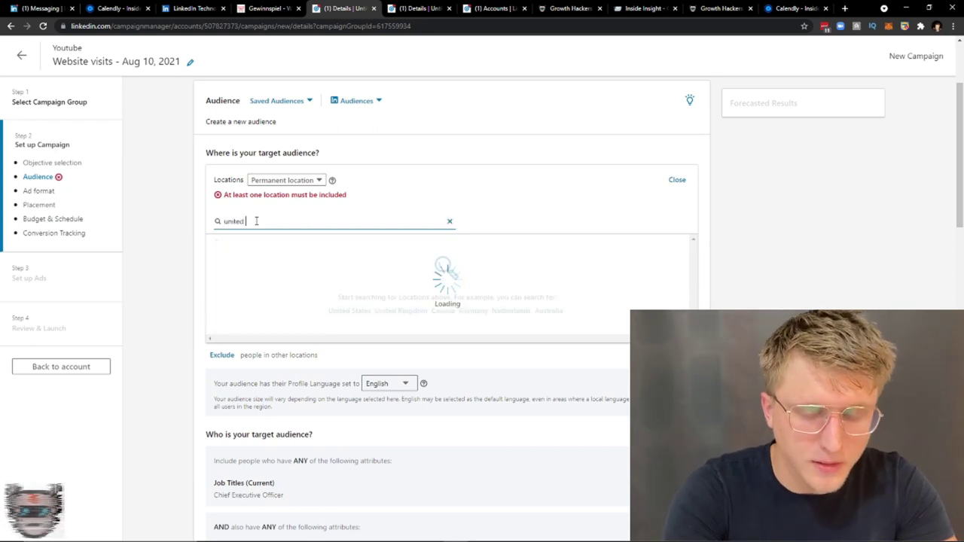
text(nited)
click(247, 243)
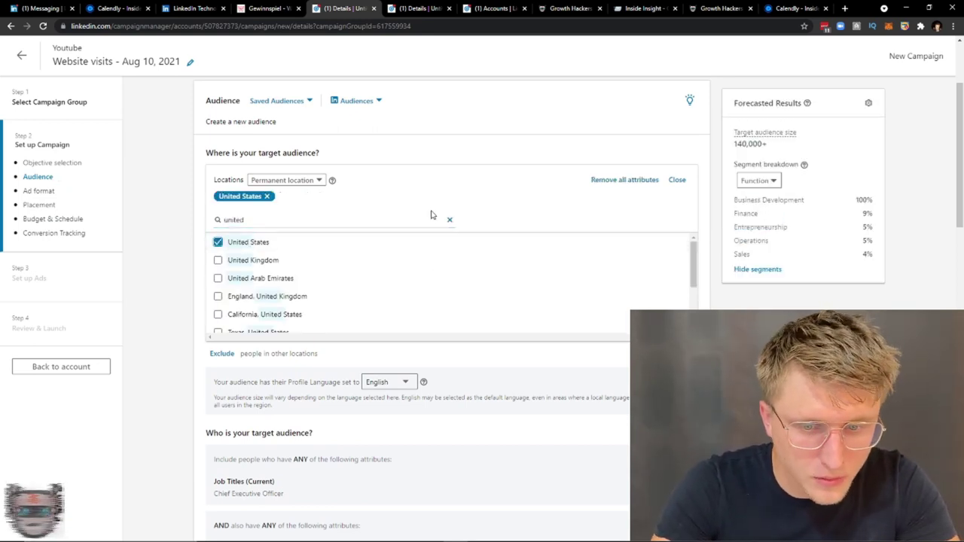
- Examine the forecasted target audience size and the 1-day spend and message sends for the campaign
double_click(743, 143)
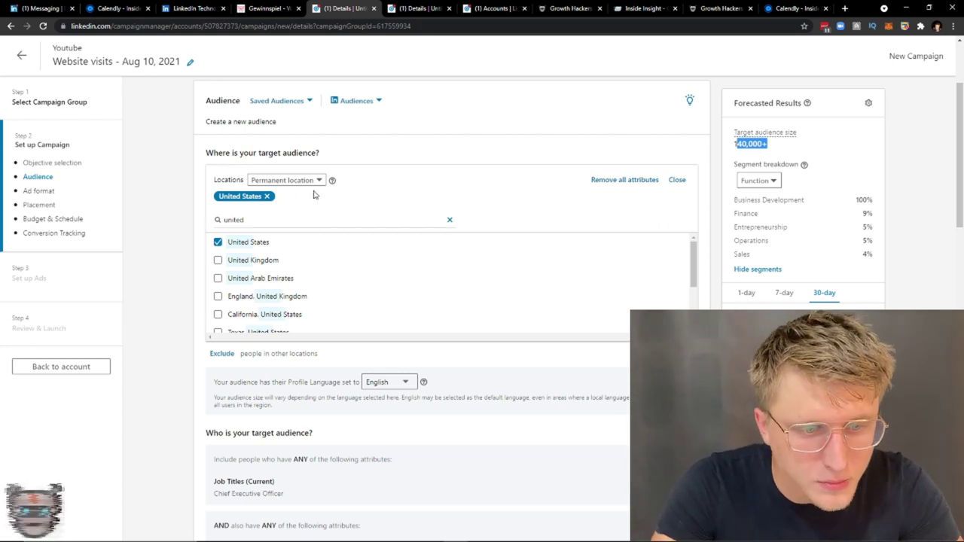
click(192, 203)
scroll(302, 325, down, 5)
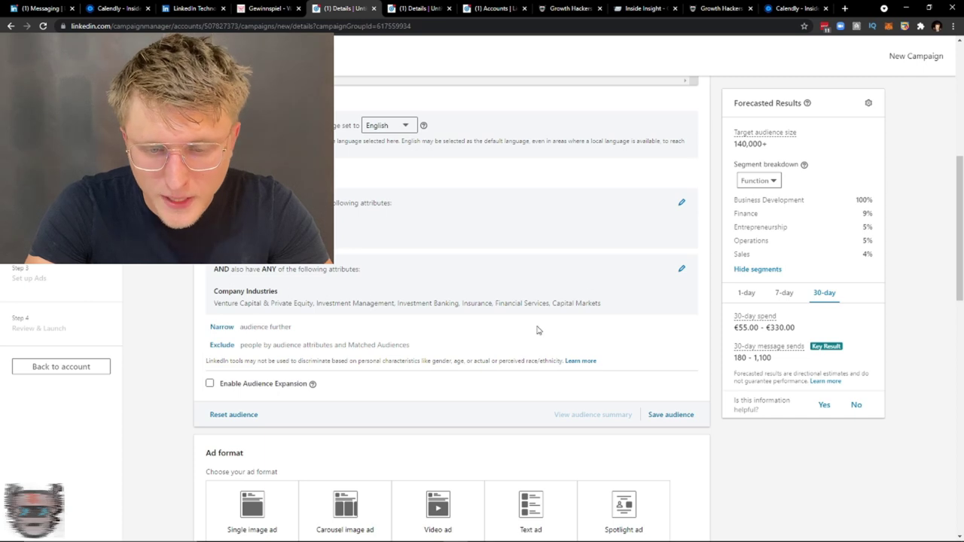
click(753, 299)
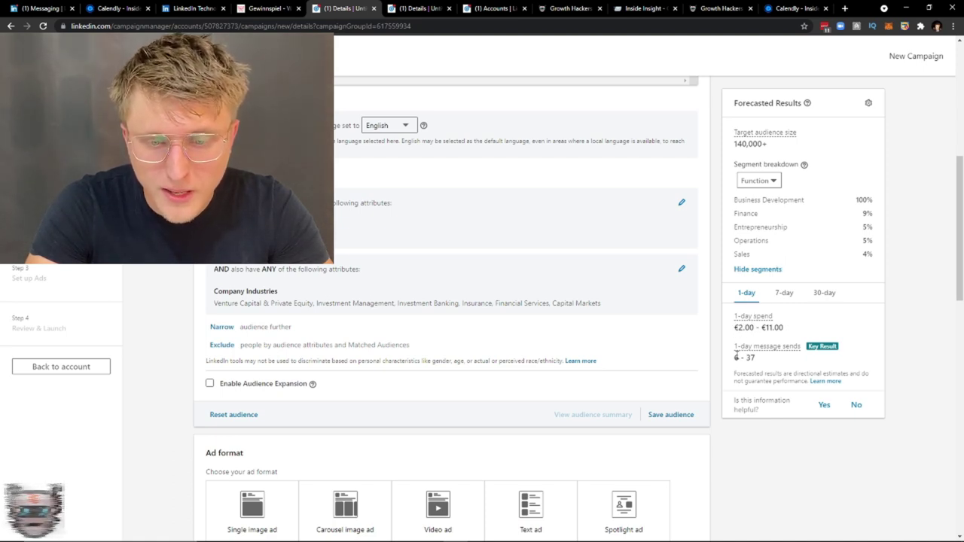
double_click(768, 328)
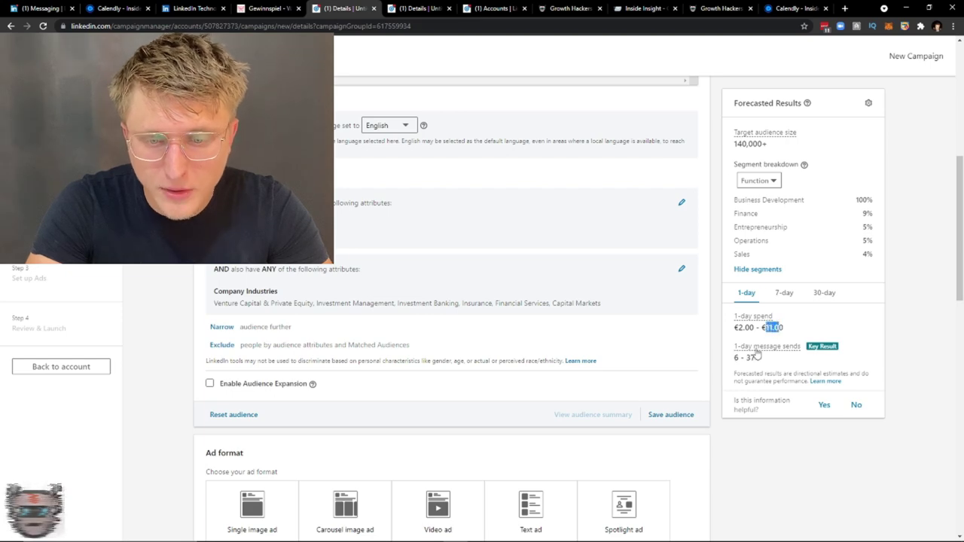
- Set the campaign's manual bid to €0.40 per ad sent
scroll(308, 329, down, 9)
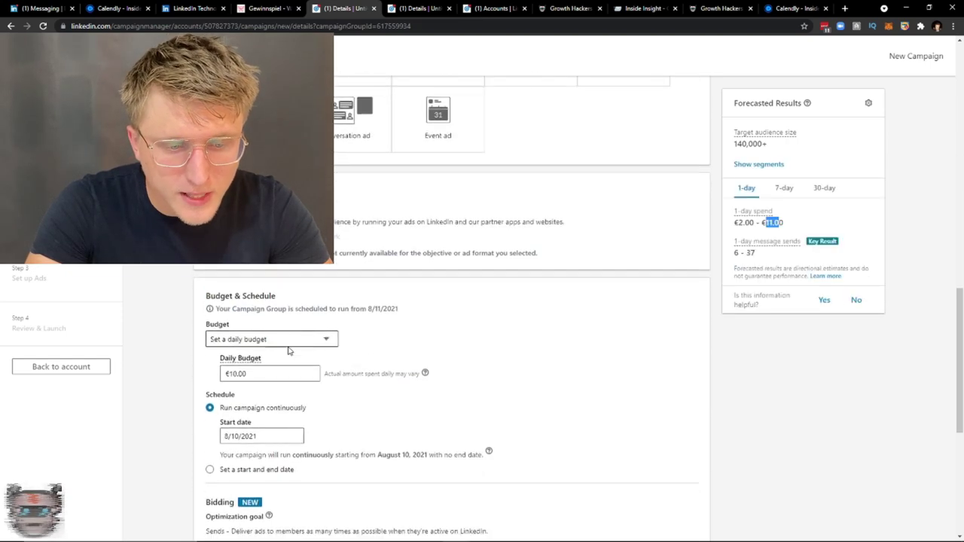
click(262, 389)
key(BackSpace)
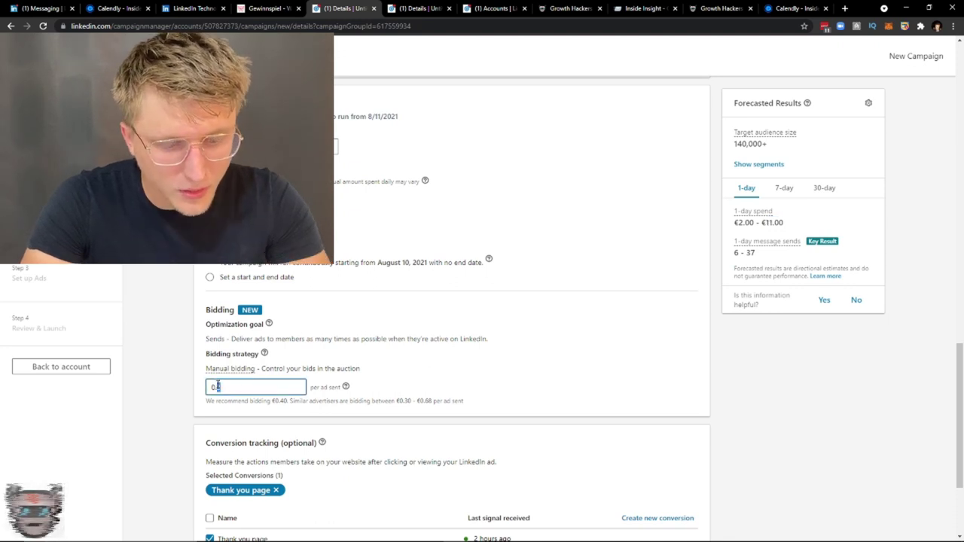
text(4)
click(696, 312)
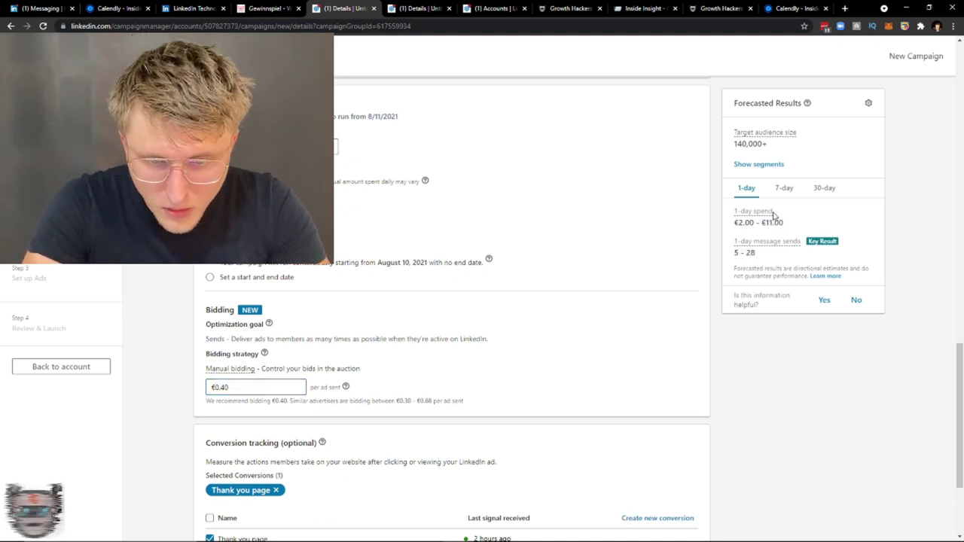
- Lower the campaign's manual bid to €0.30 per ad sent
click(219, 388)
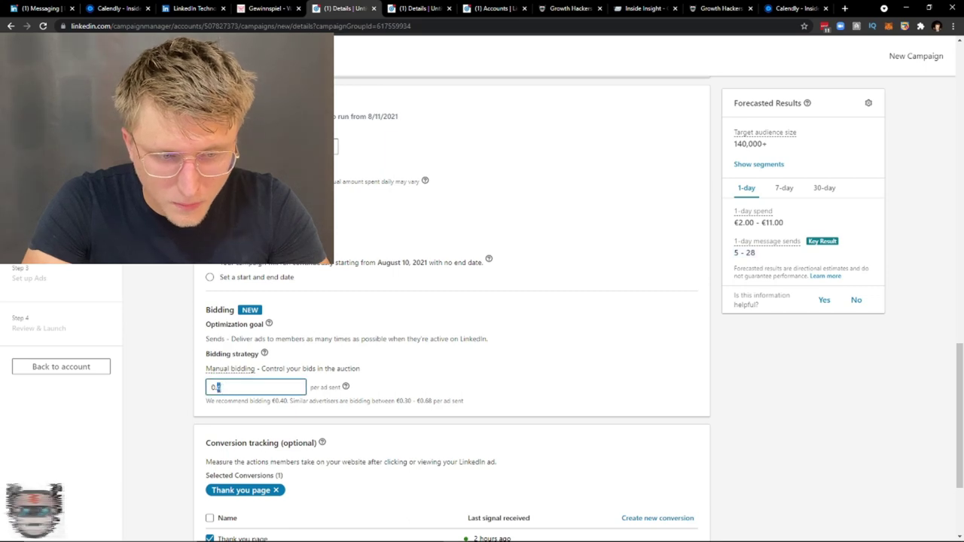
key(BackSpace)
text(3)
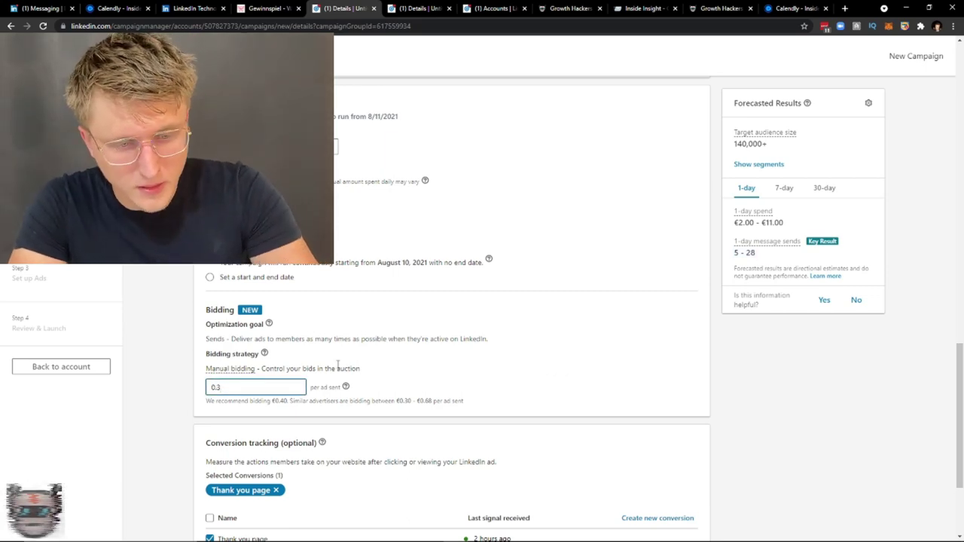
click(325, 316)
- Add the current job titles Founder and Co-Founder to the target audience's included attributes
scroll(355, 263, up, 6)
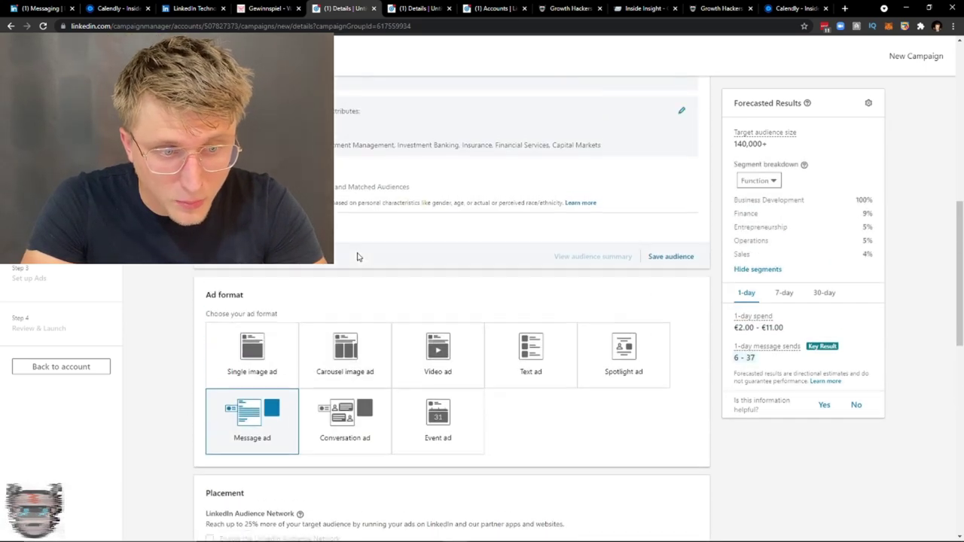
scroll(357, 258, up, 4)
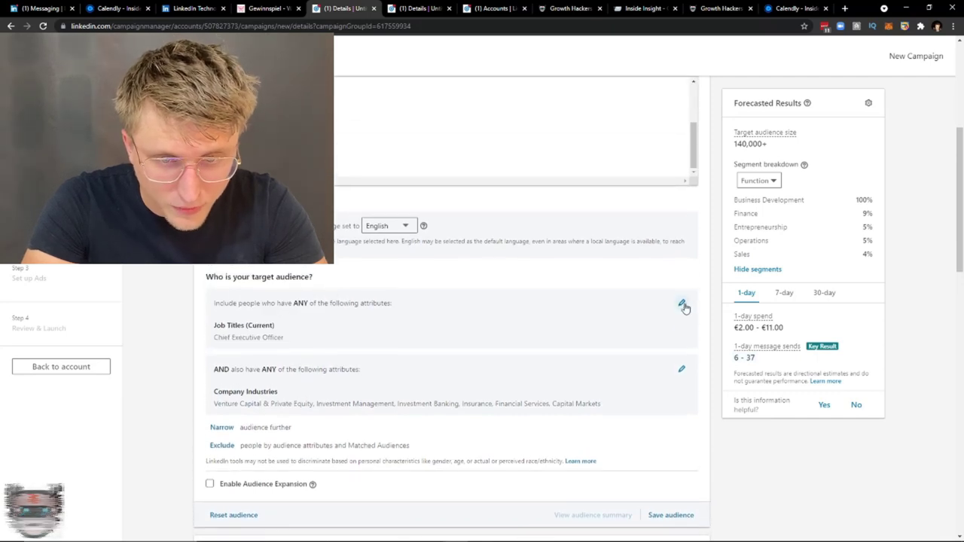
click(682, 303)
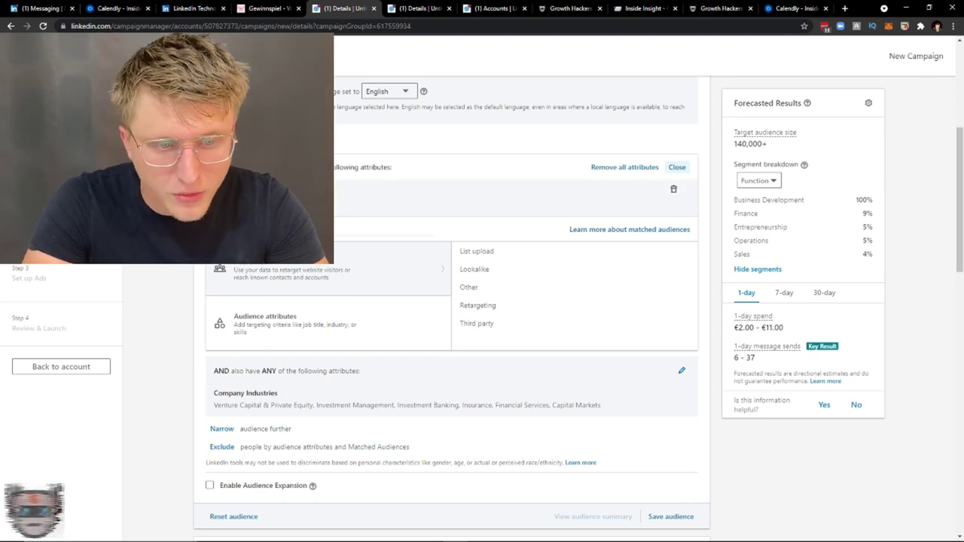
click(337, 227)
text(dounder)
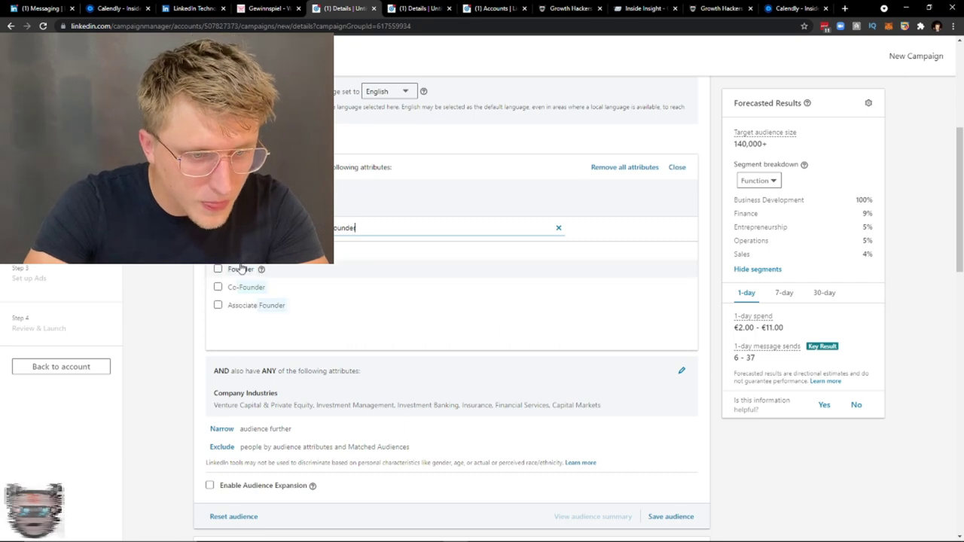
click(241, 268)
click(230, 286)
- Search the job titles for director and add Director and Managing Director to the target audience
click(409, 235)
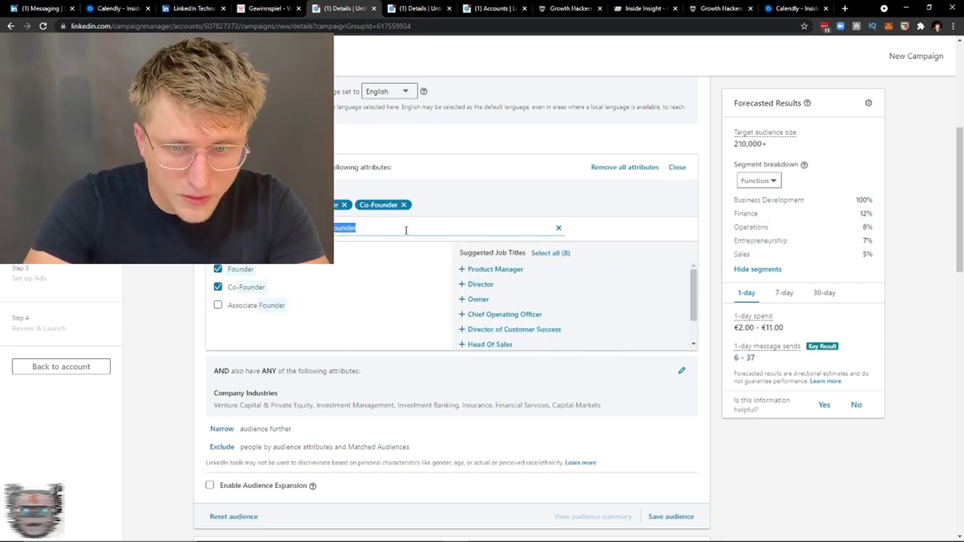
text(direct)
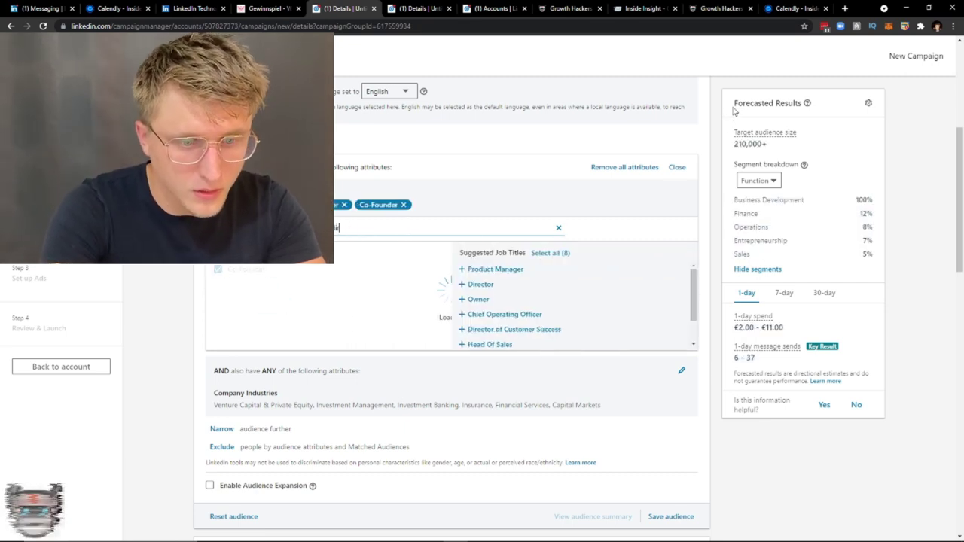
text(or)
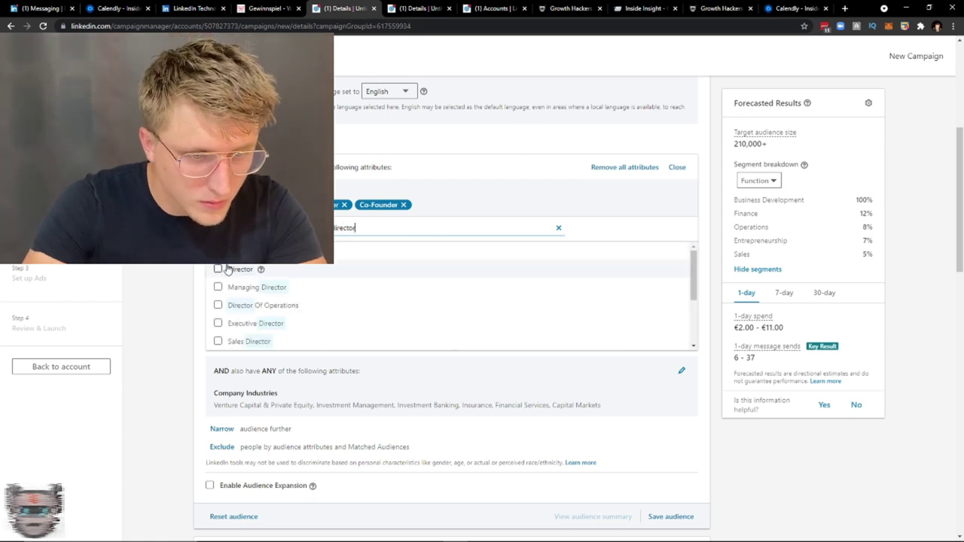
click(219, 270)
click(218, 288)
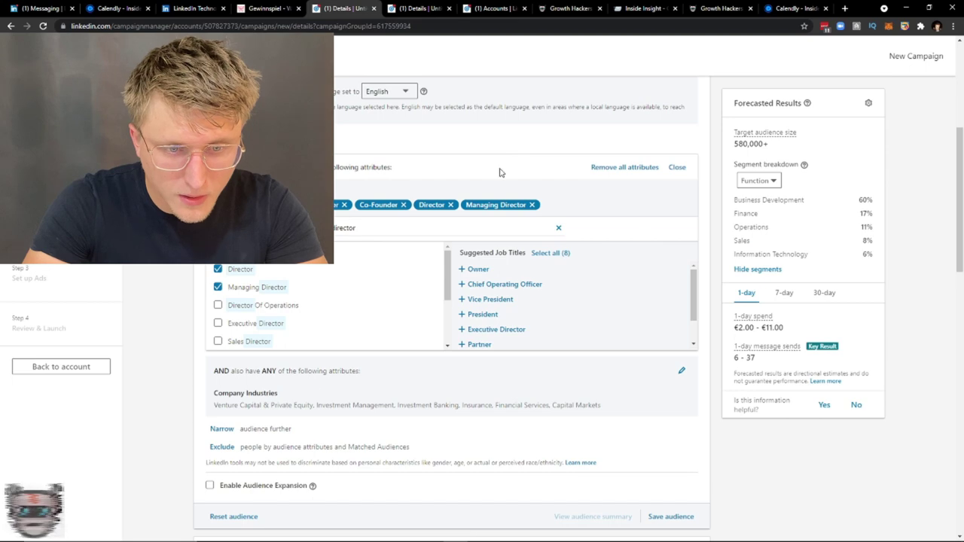
- Raise the campaign's daily budget to €30
scroll(478, 263, down, 8)
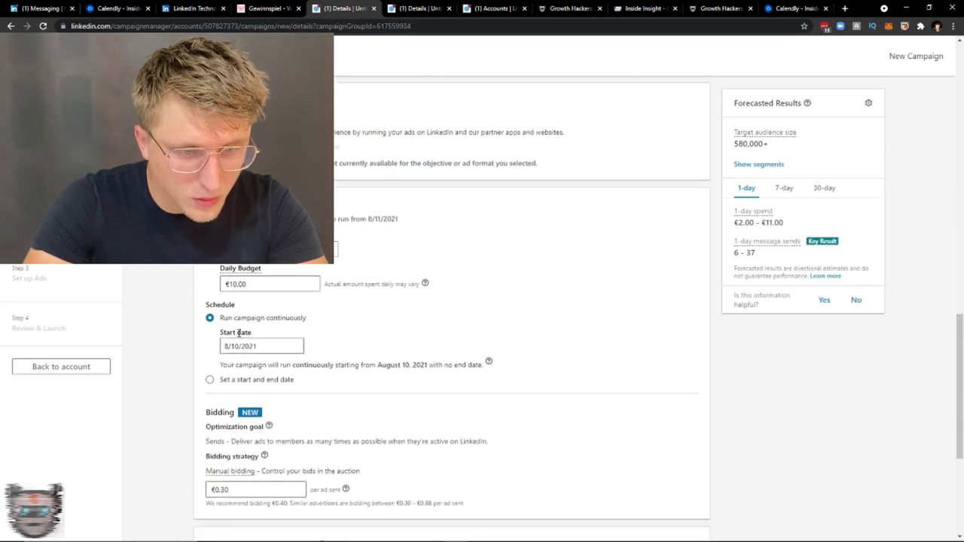
click(244, 283)
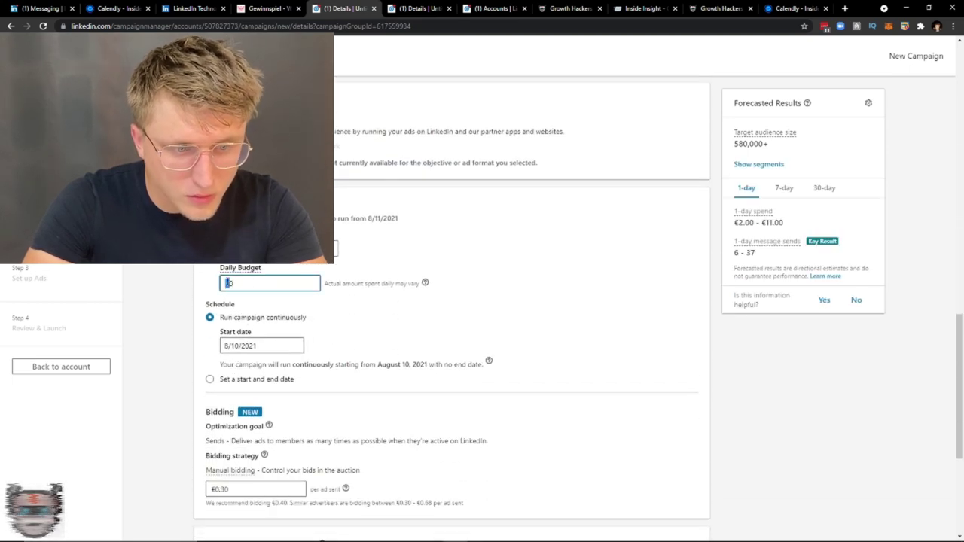
text(30)
click(460, 305)
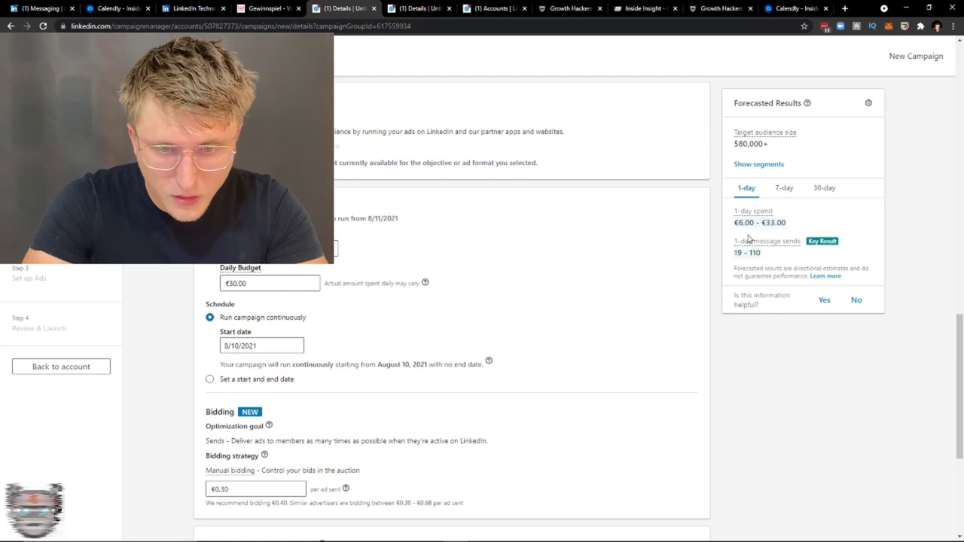
- Compare the 1-day and 7-day forecasted spend and message sends against the bid and the selected job titles
double_click(768, 222)
click(767, 226)
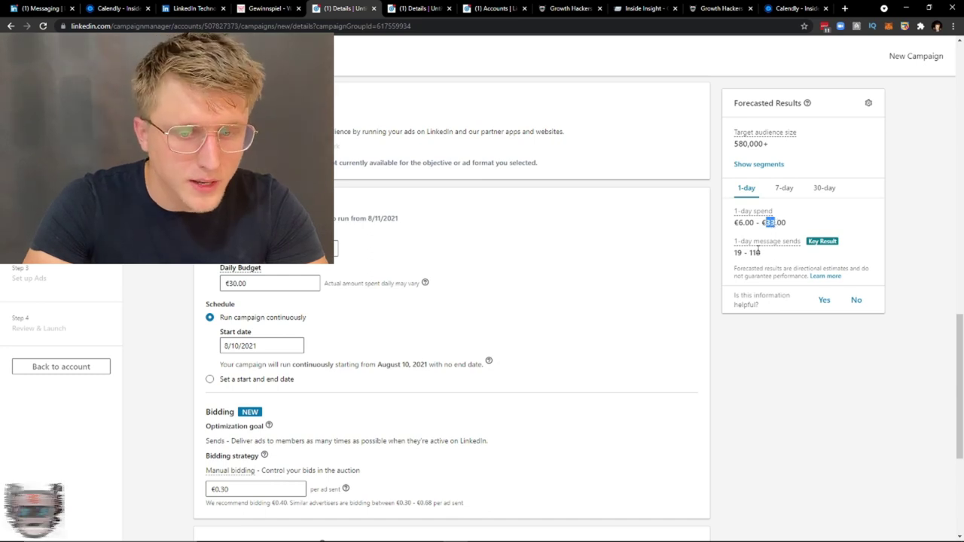
scroll(325, 396, down, 2)
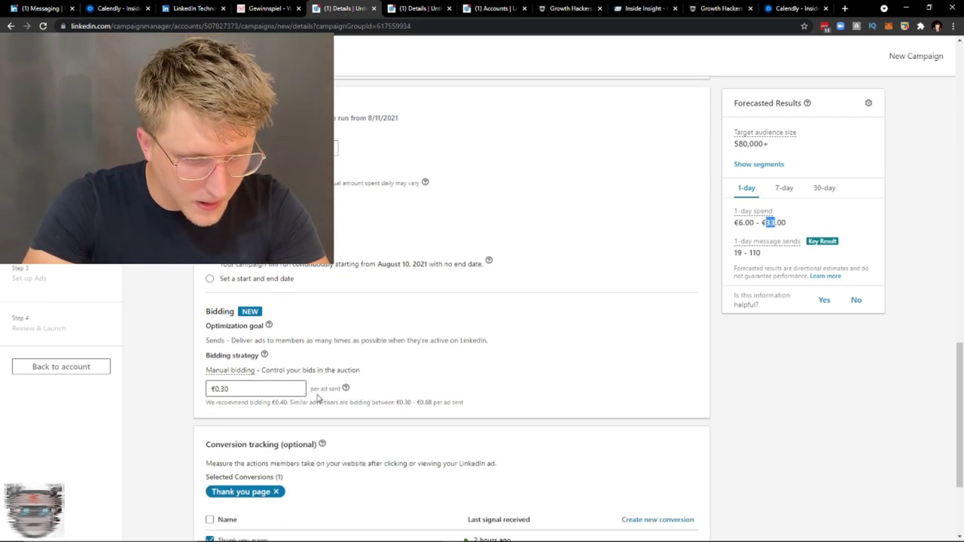
scroll(319, 322, up, 1)
scroll(319, 322, up, 1)
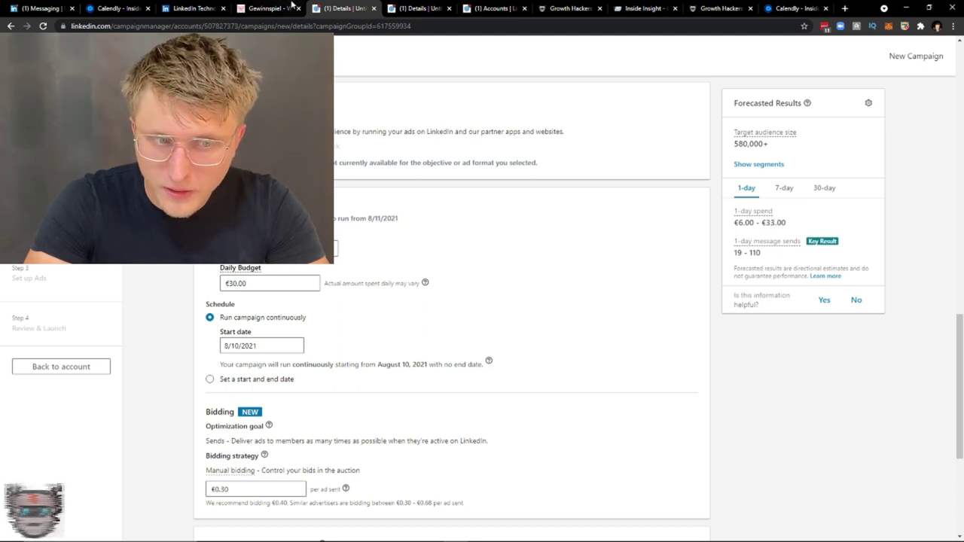
scroll(308, 273, up, 5)
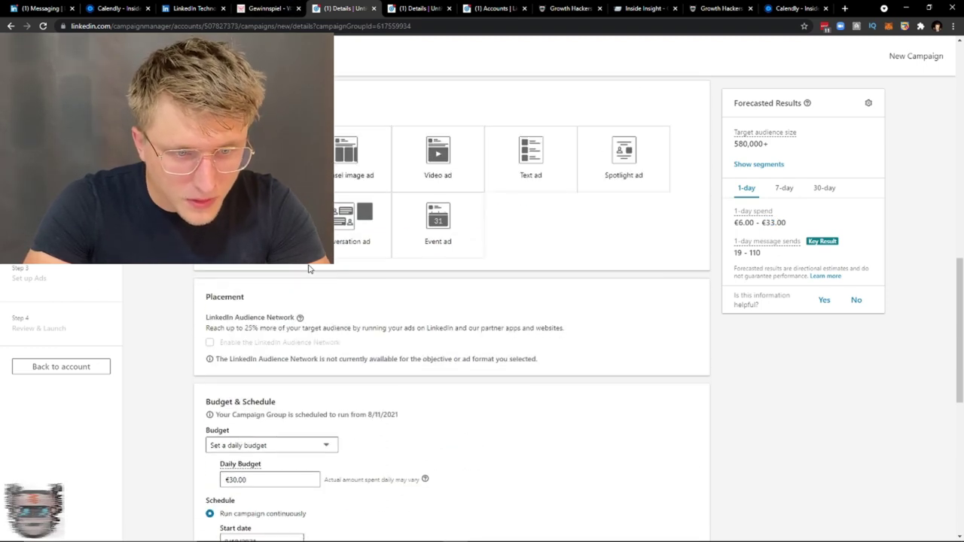
scroll(254, 282, up, 5)
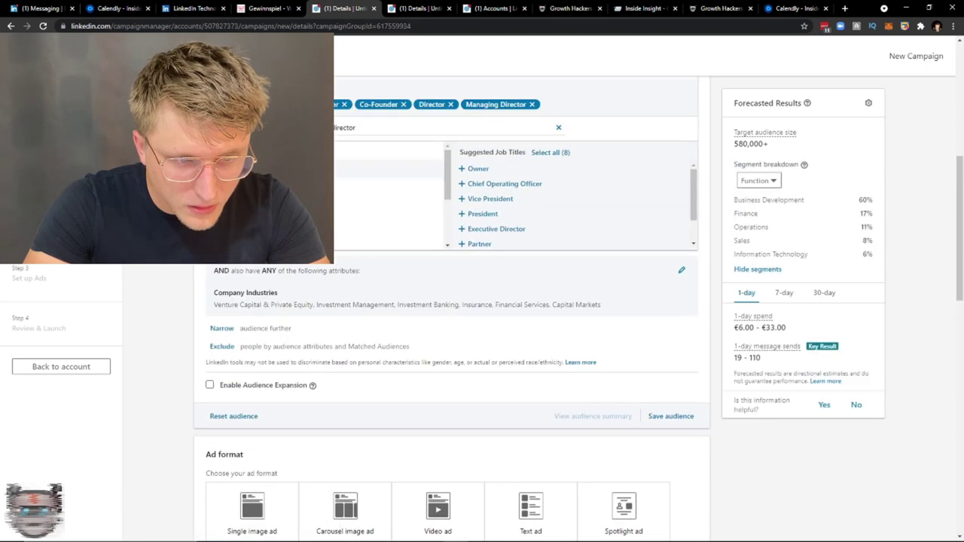
scroll(267, 331, down, 2)
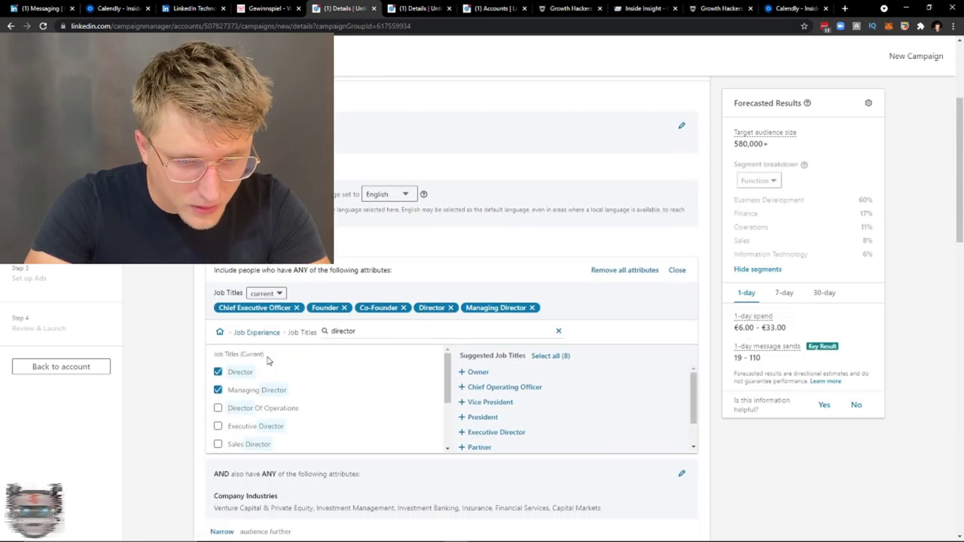
click(785, 294)
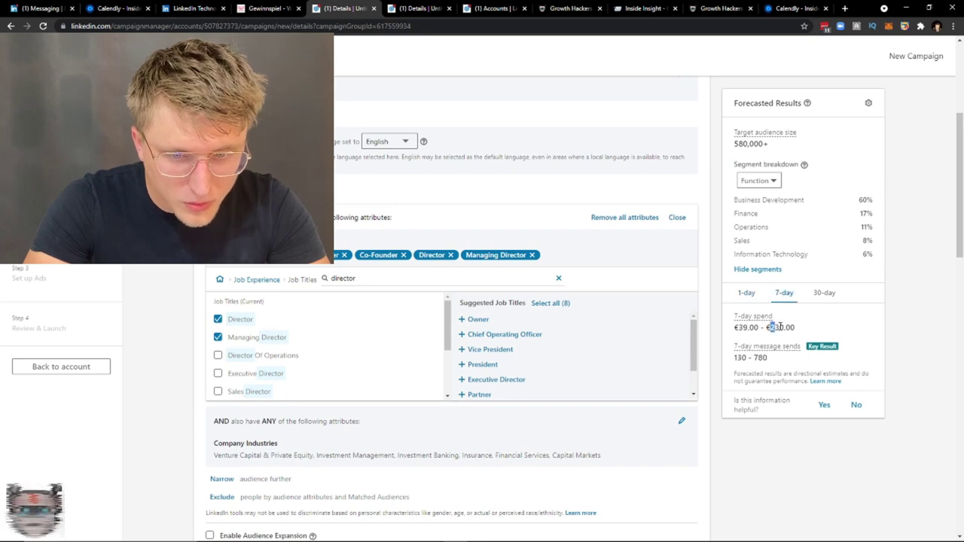
click(752, 362)
scroll(564, 344, down, 4)
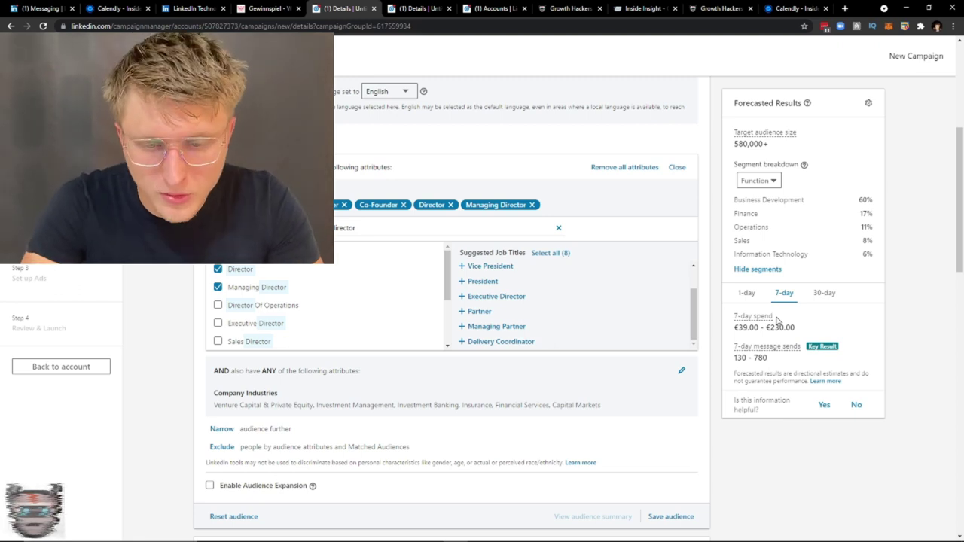
drag(766, 358, 734, 357)
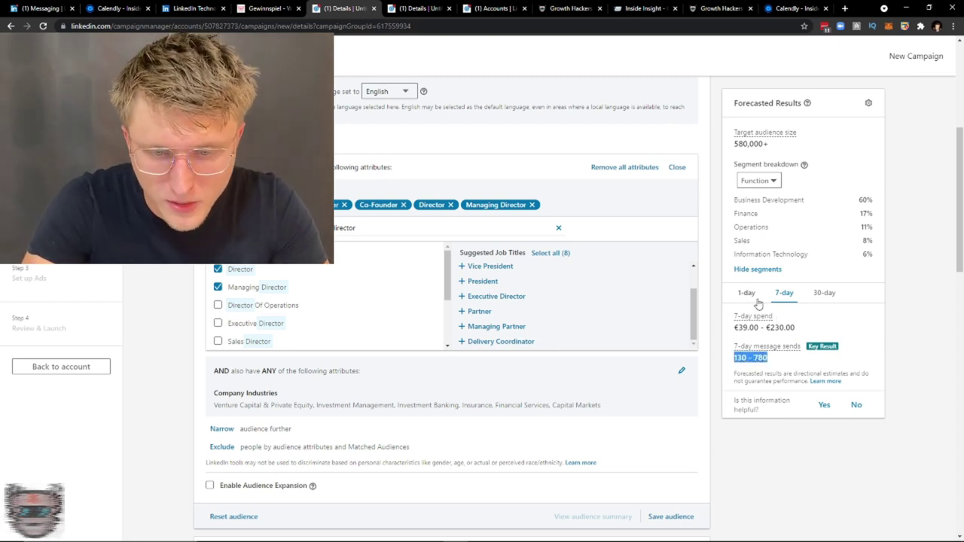
click(747, 293)
scroll(778, 316, down, 2)
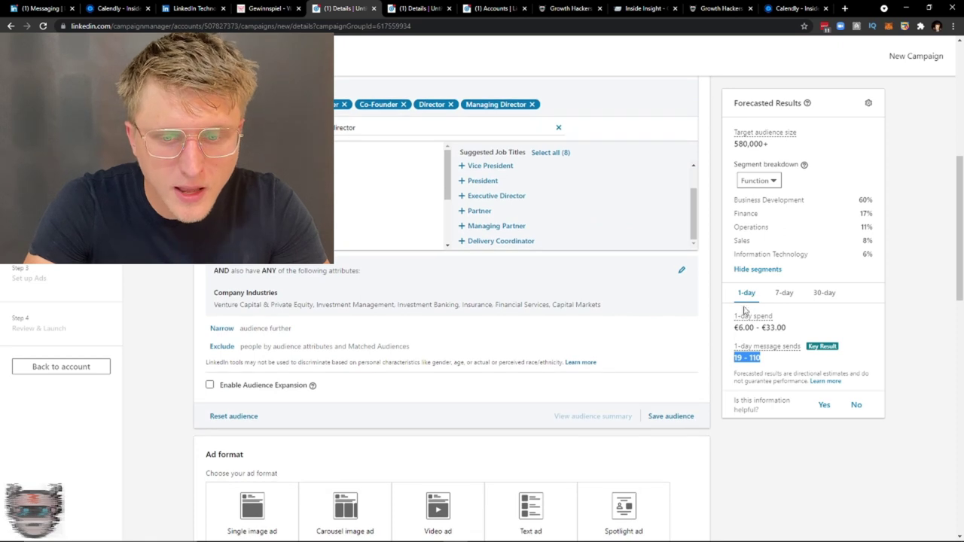
- Compare the 7-day and 30-day forecasted spend and message sends for the campaign
click(785, 292)
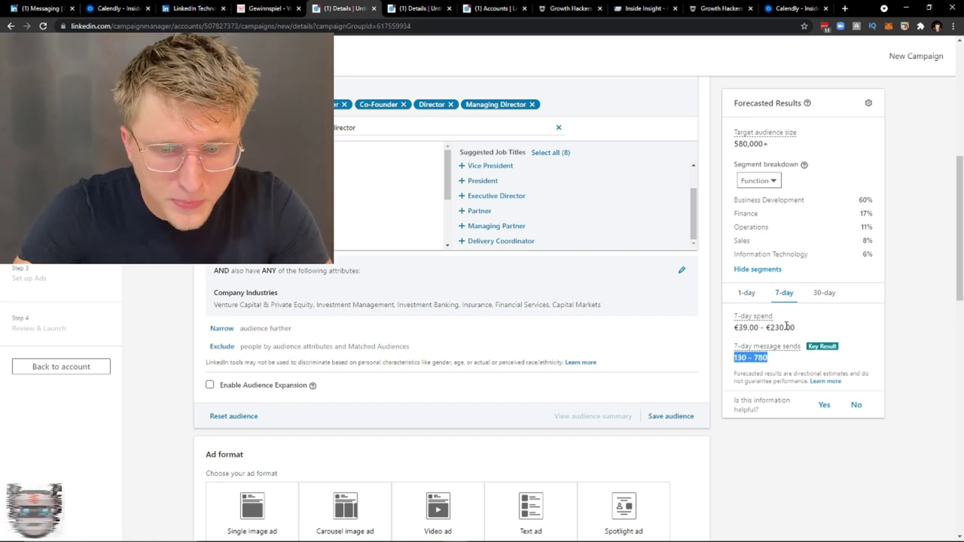
drag(769, 328, 784, 329)
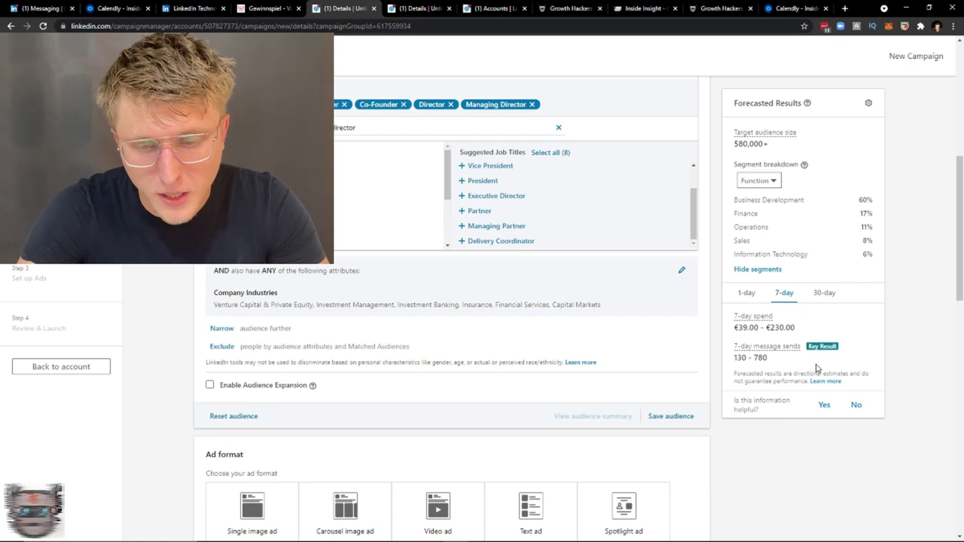
triple_click(765, 358)
click(824, 292)
click(796, 325)
triple_click(762, 358)
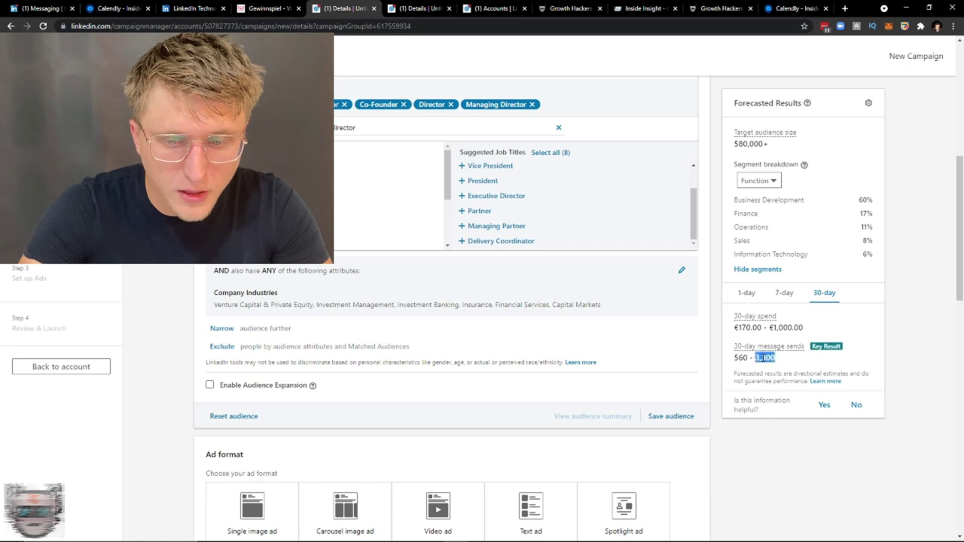
click(784, 329)
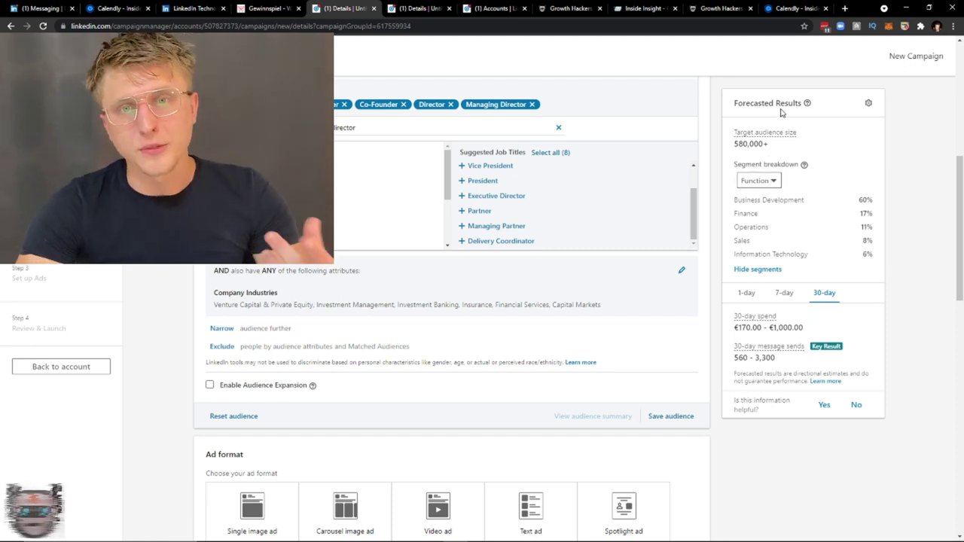
click(783, 293)
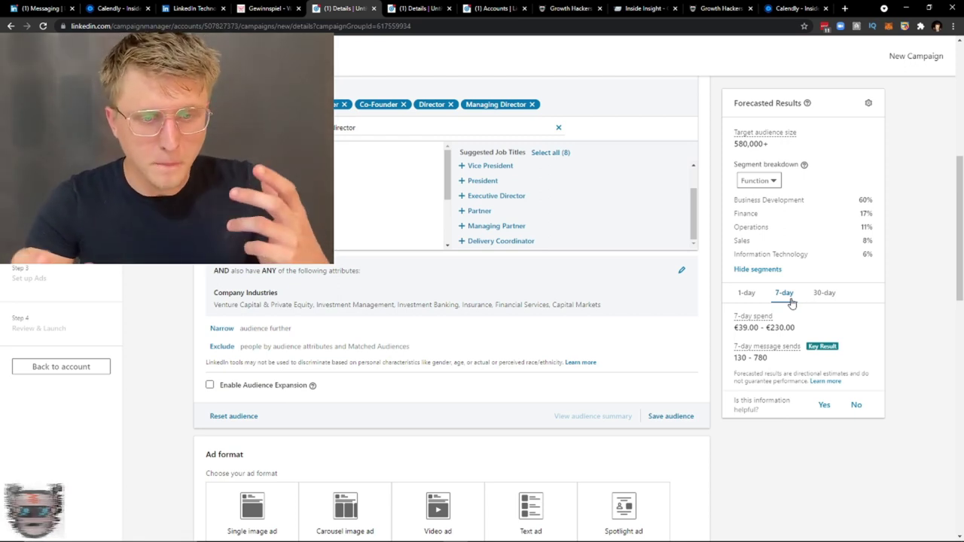
- Review the campaign's ad format options and the LinkedIn Audience Network placement setting
scroll(393, 295, down, 3)
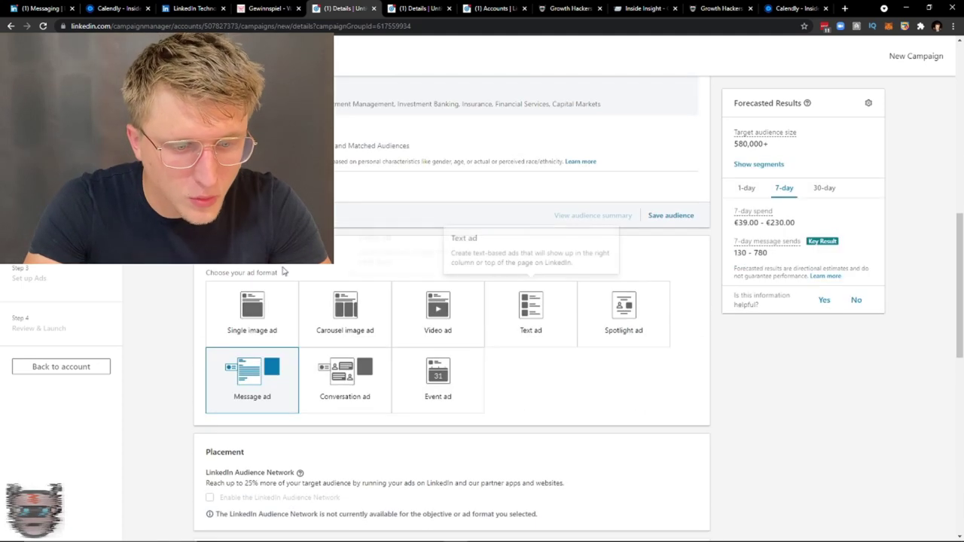
scroll(254, 324, up, 5)
scroll(254, 324, down, 3)
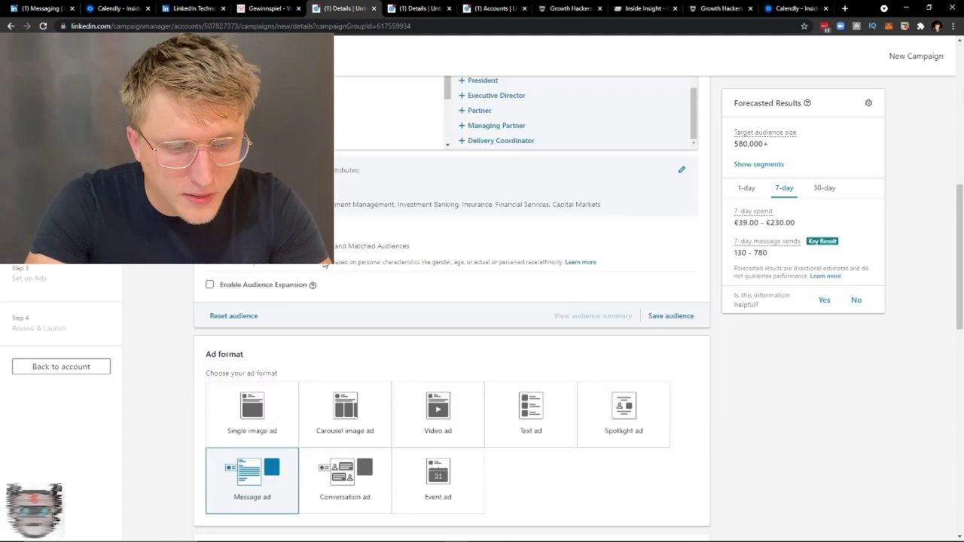
scroll(354, 188, down, 4)
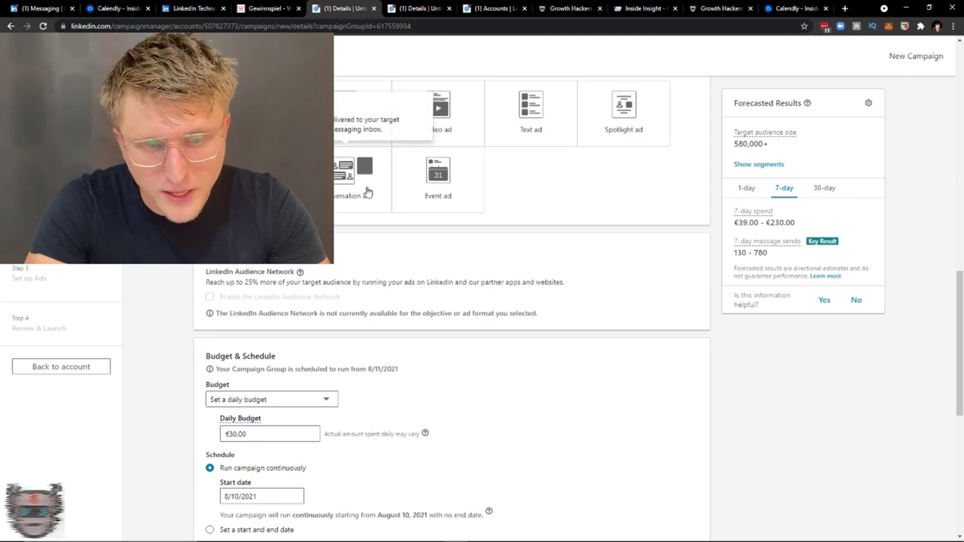
scroll(243, 203, down, 2)
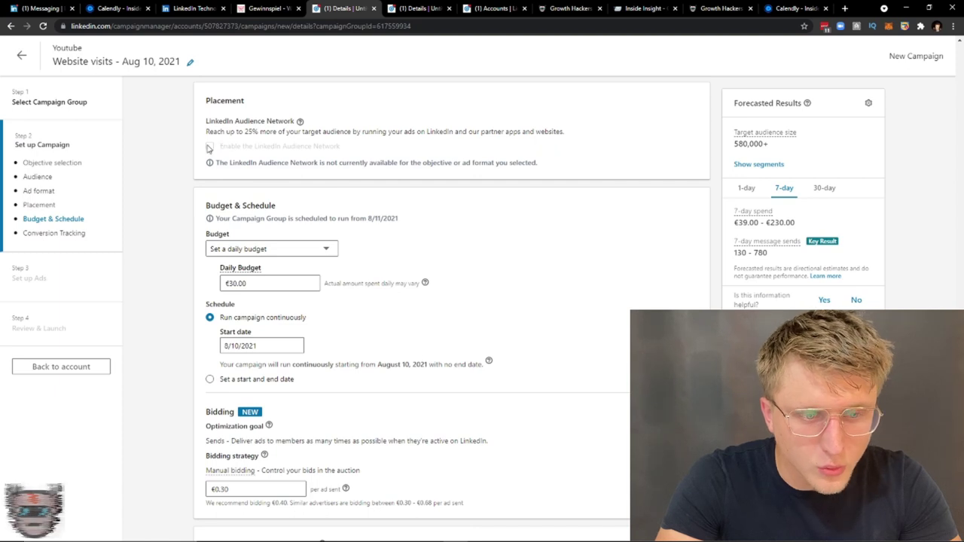
drag(223, 123, 271, 120)
click(265, 142)
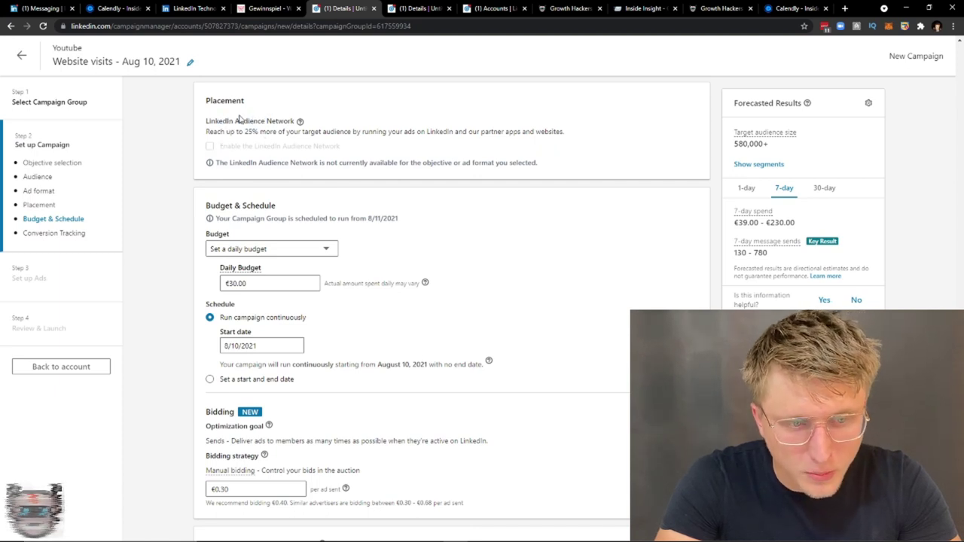
scroll(350, 155, up, 1)
scroll(336, 200, down, 1)
- Re-enter €30 as the daily budget and keep the campaign running continuously
triple_click(234, 283)
text(30)
click(202, 332)
click(247, 286)
click(216, 290)
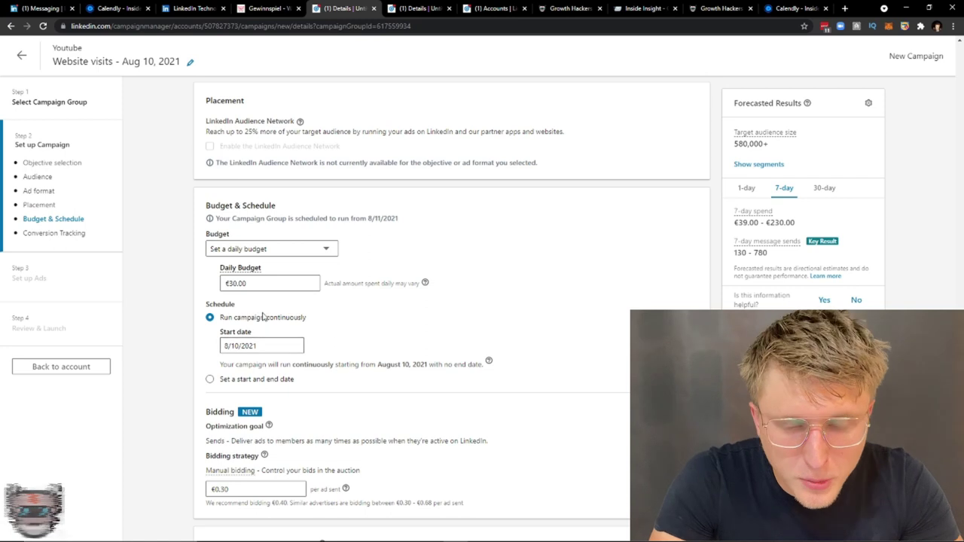
click(251, 289)
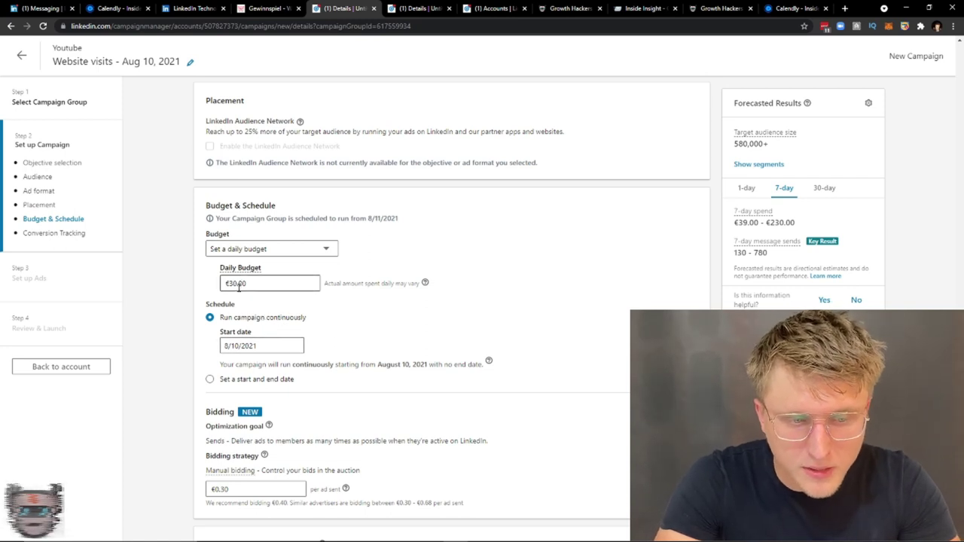
- Try the lifetime budget and the combined daily and lifetime budget types, and return to a daily budget
click(256, 248)
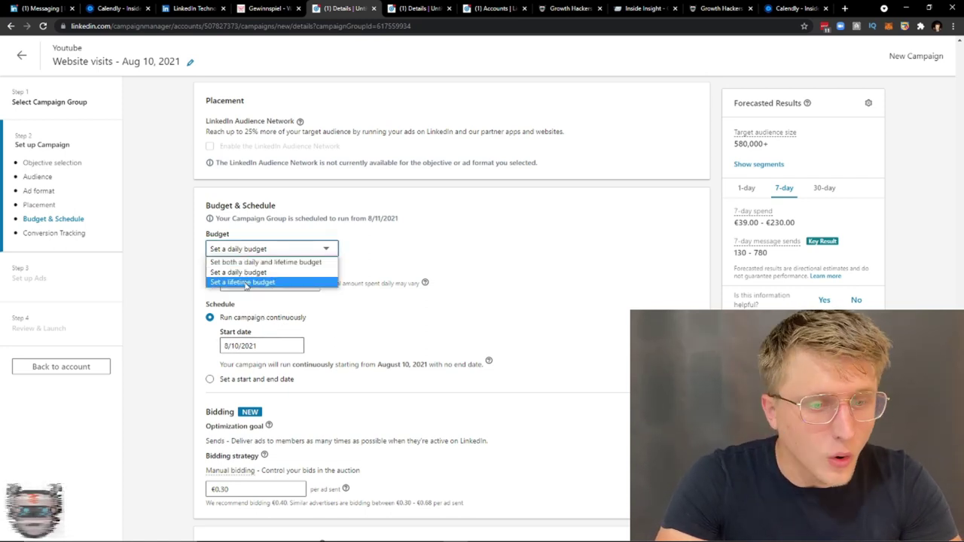
click(244, 283)
click(240, 283)
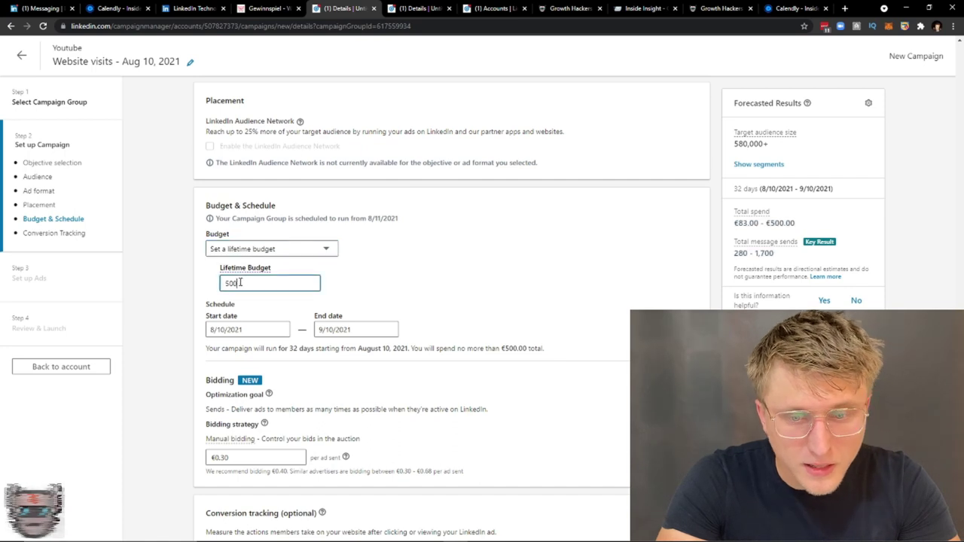
click(248, 248)
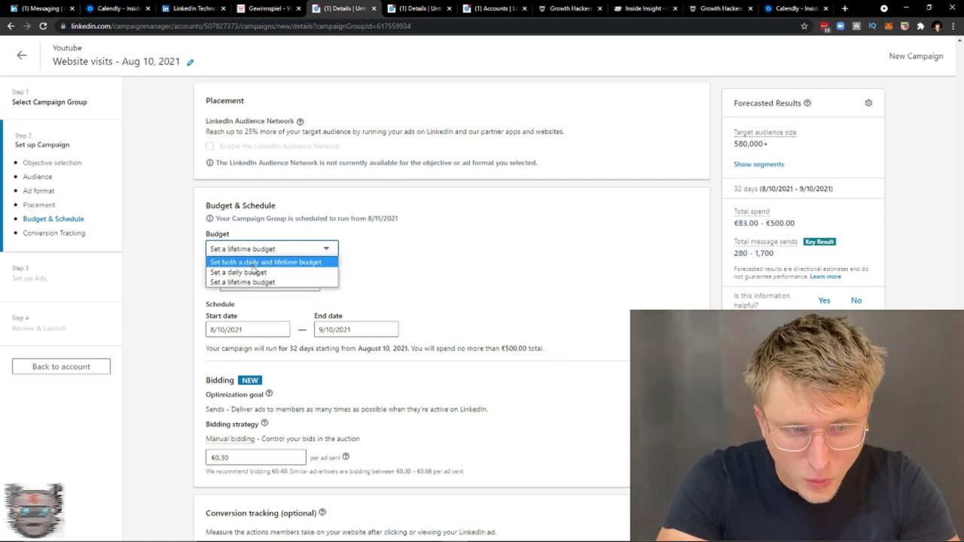
click(253, 264)
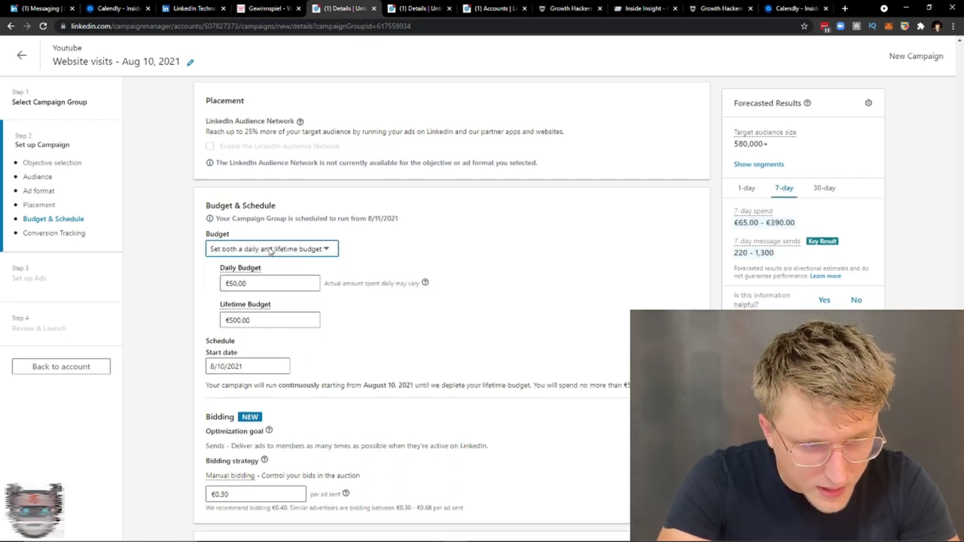
click(270, 250)
click(264, 271)
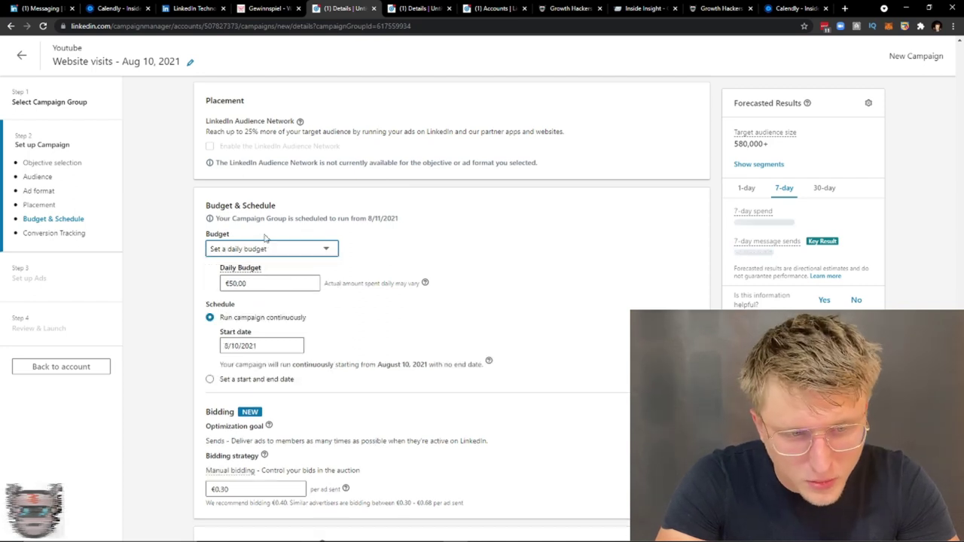
- Switch the campaign schedule to a start and end date and set the daily budget to €30
click(245, 284)
key(BackSpace)
key(BackSpace)
key(BackSpace)
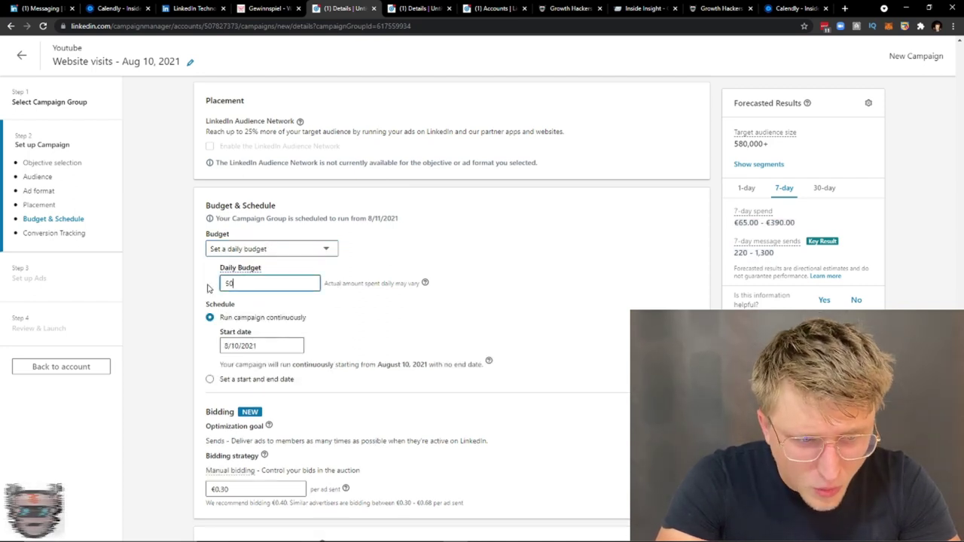
click(211, 288)
click(226, 379)
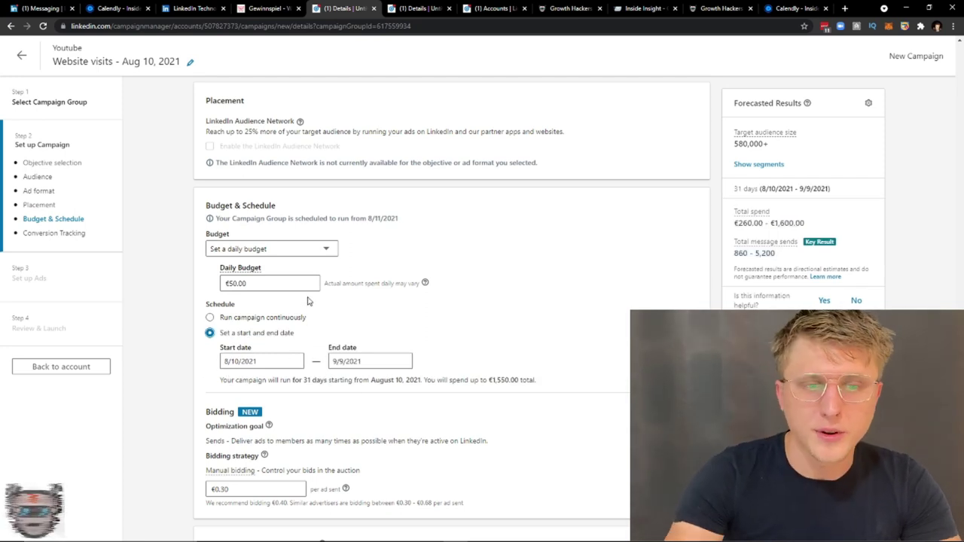
double_click(234, 283)
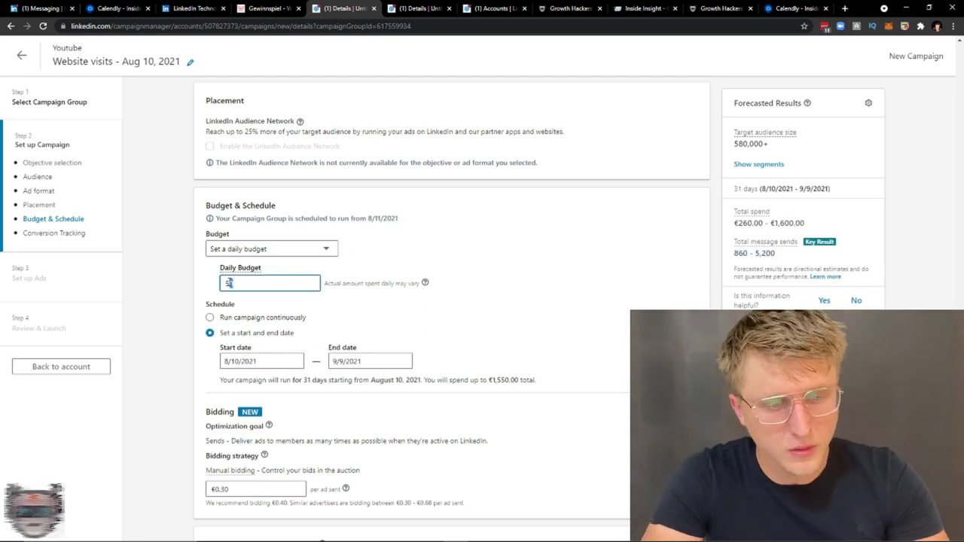
text(30)
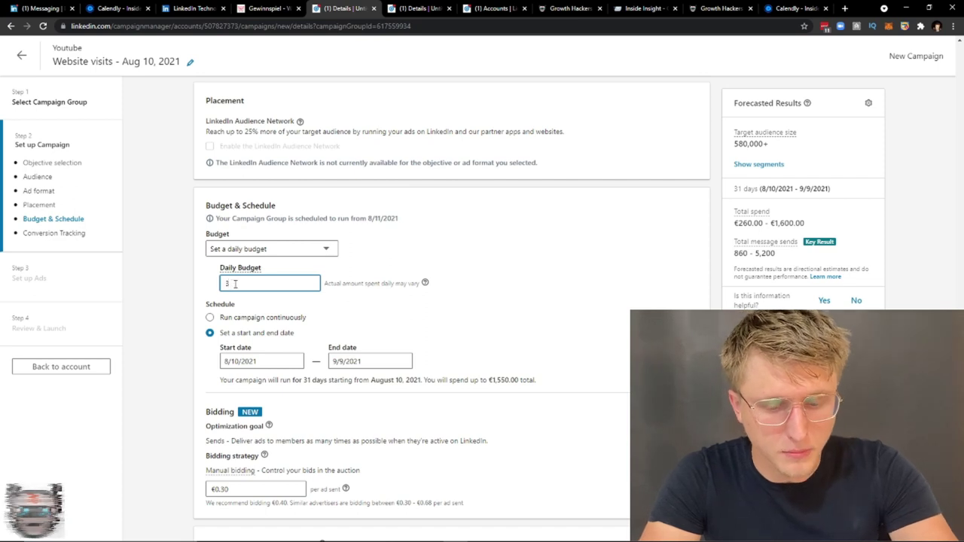
click(362, 319)
- Set the campaign end date to 9/14/2021 and check the resulting run length and maximum total spend
click(358, 361)
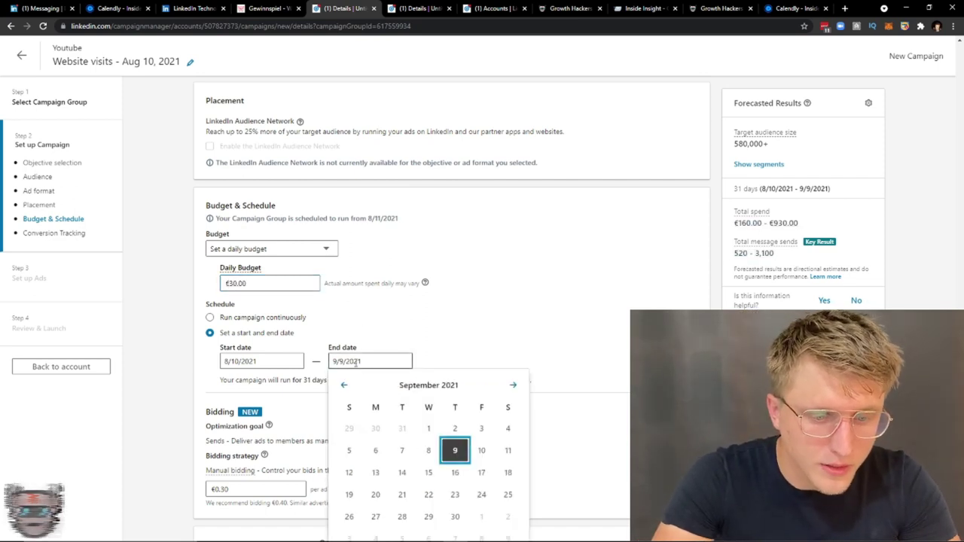
click(403, 472)
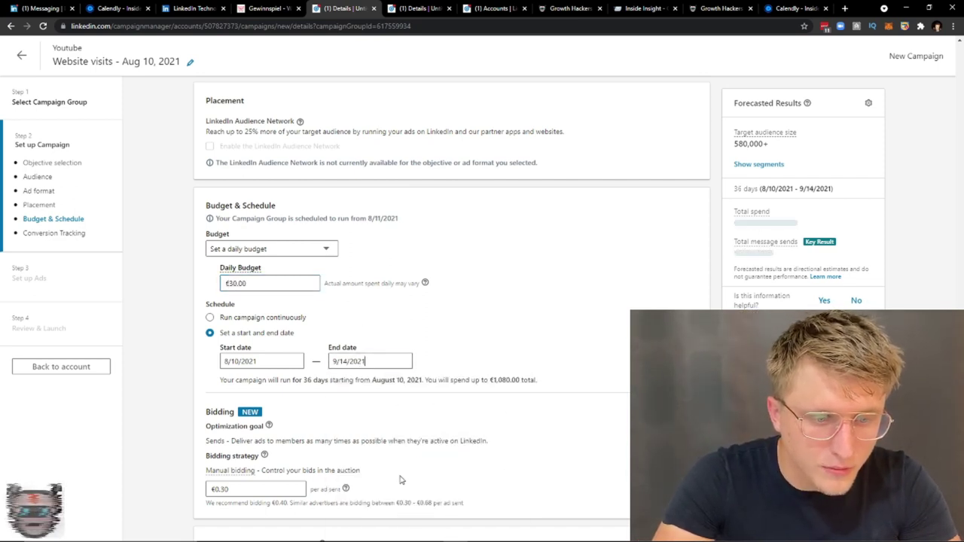
drag(520, 380, 494, 380)
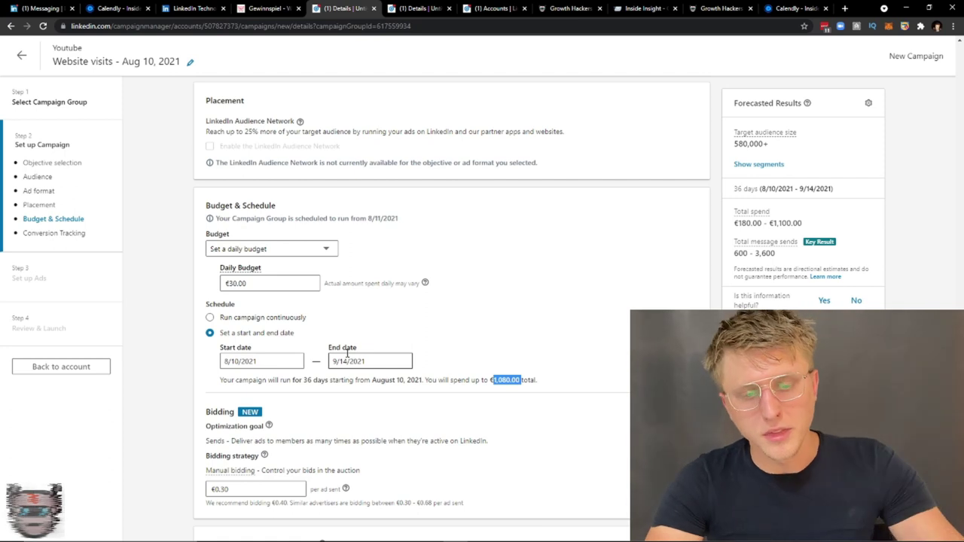
drag(299, 380, 324, 380)
- Change the campaign end date to 8/12/2021
click(375, 361)
double_click(371, 360)
click(371, 361)
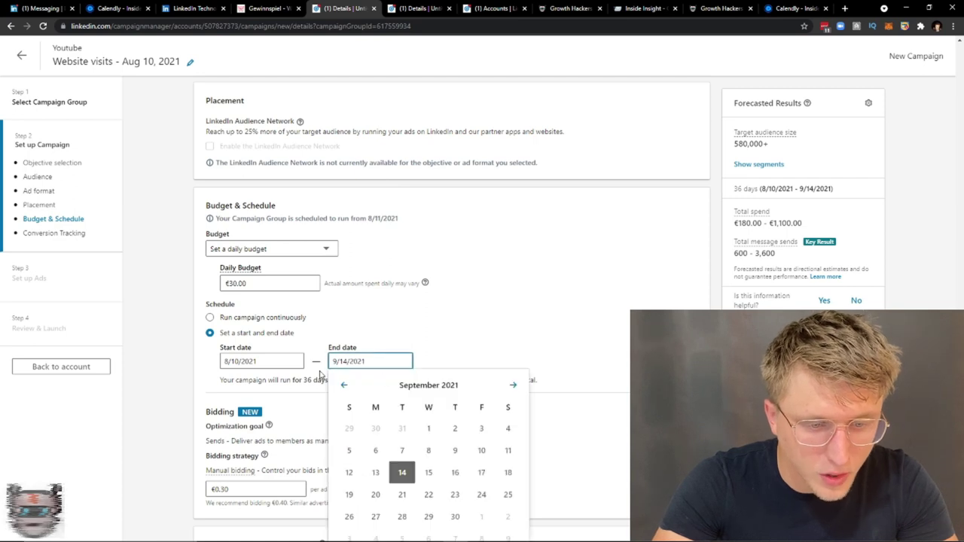
click(344, 386)
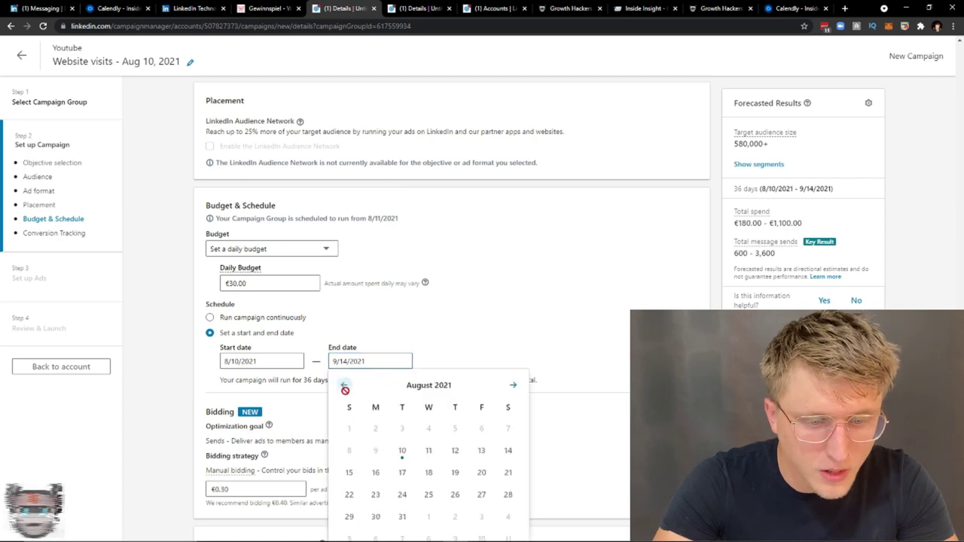
click(454, 450)
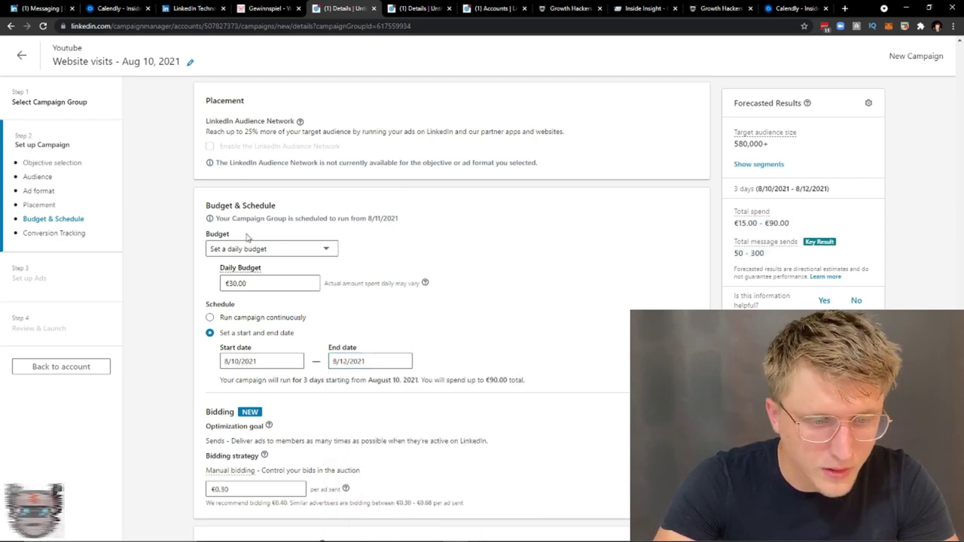
- Set the campaign's daily budget to €10
click(234, 283)
key(BackSpace)
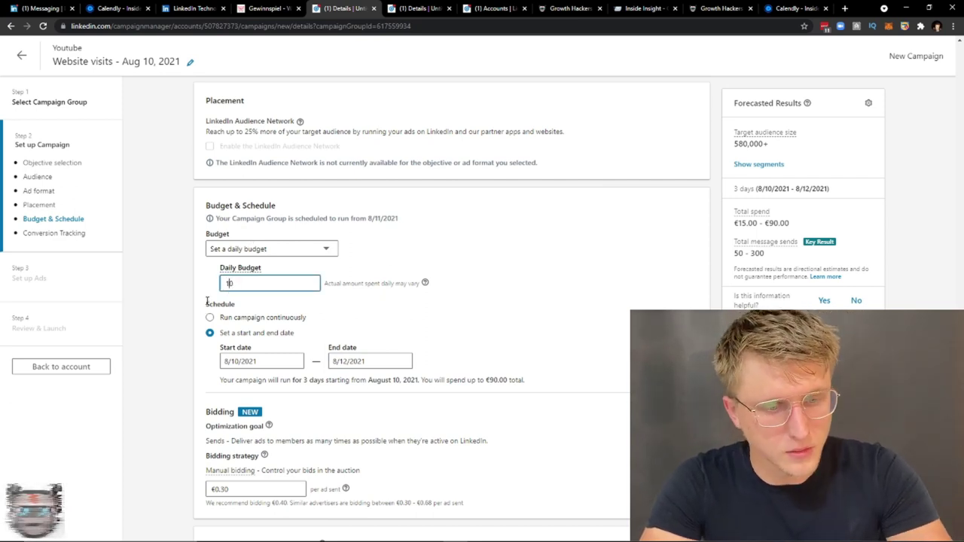
text(1)
click(207, 301)
- Remove the Thank you page conversion from conversion tracking and save the campaign setup
scroll(303, 305, down, 2)
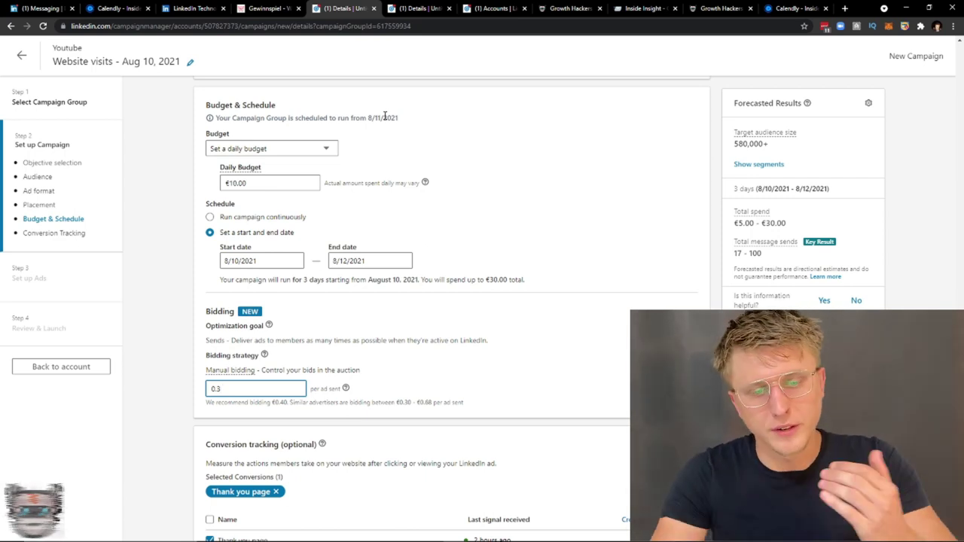
scroll(359, 98, down, 2)
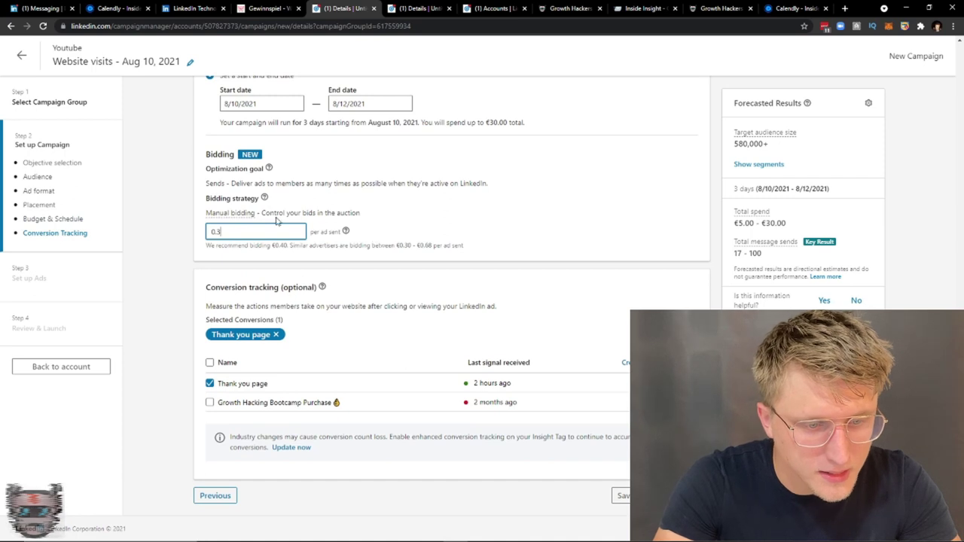
click(275, 335)
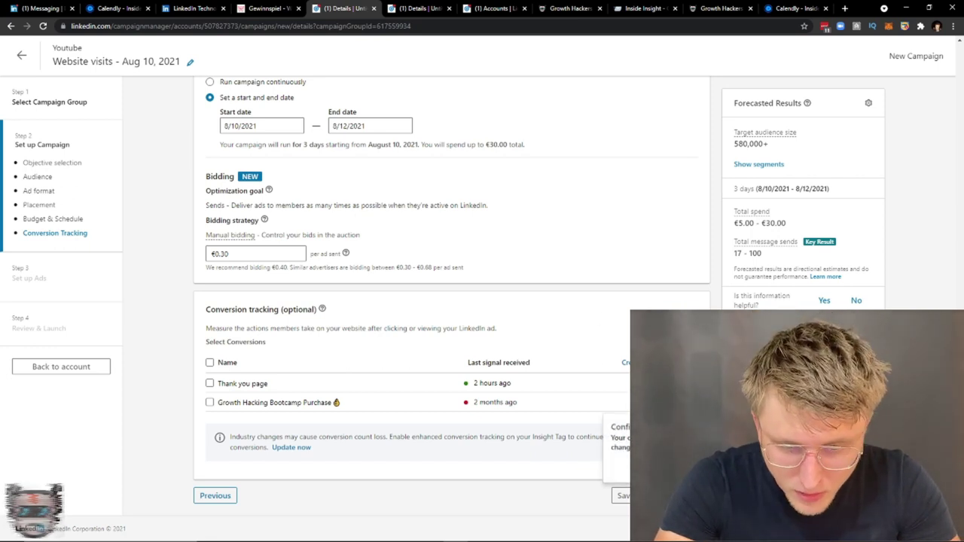
click(622, 495)
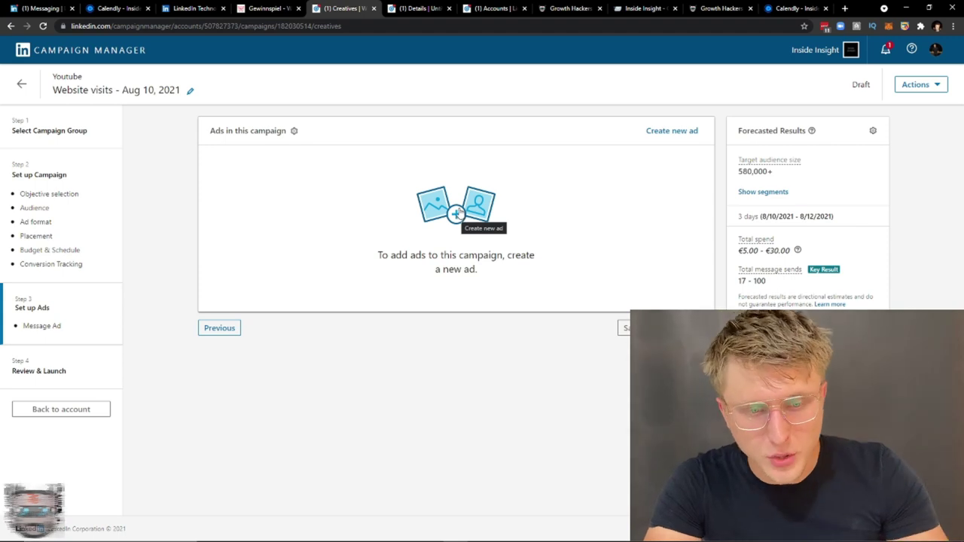
- Create a new message ad for the campaign and name it "Quick question variation 0.1 10/08"
click(456, 213)
click(93, 127)
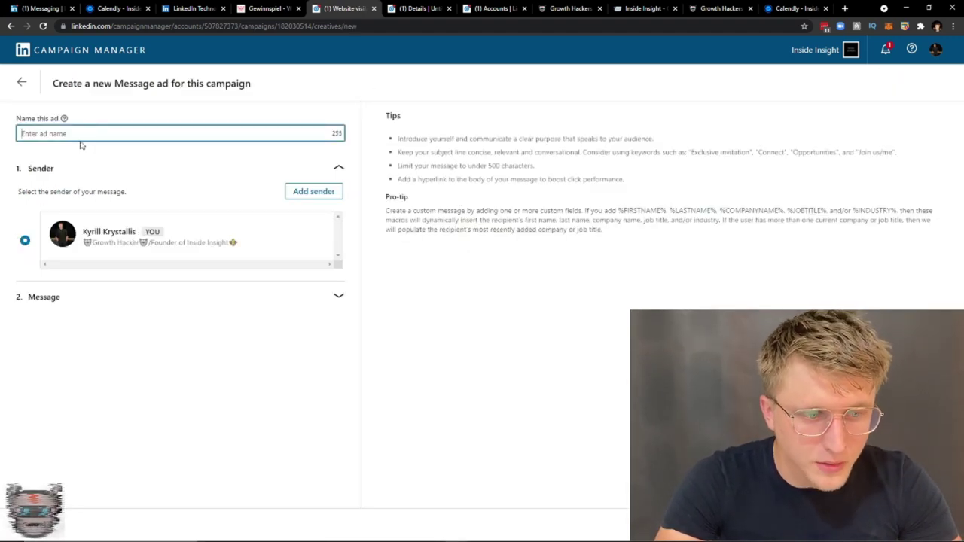
click(84, 132)
text(Qui)
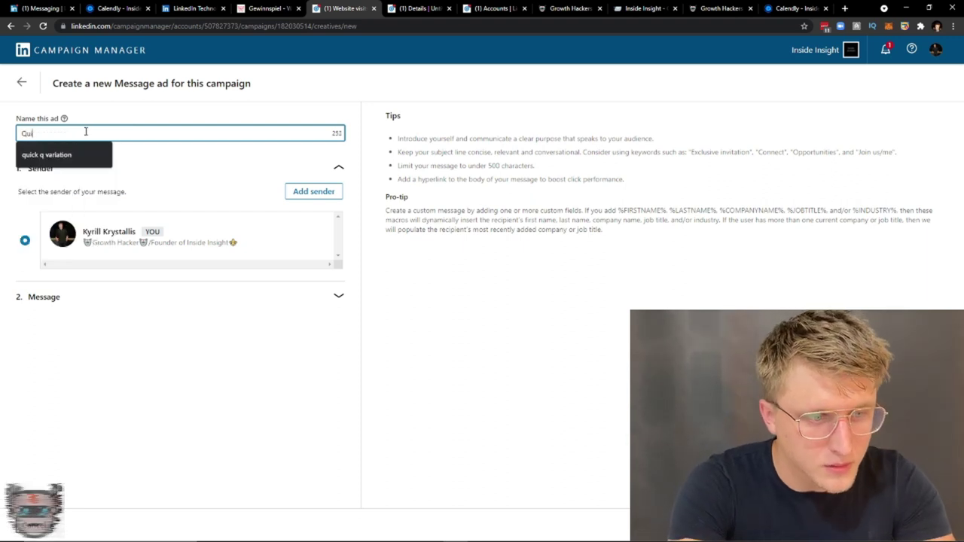
text(ck question v)
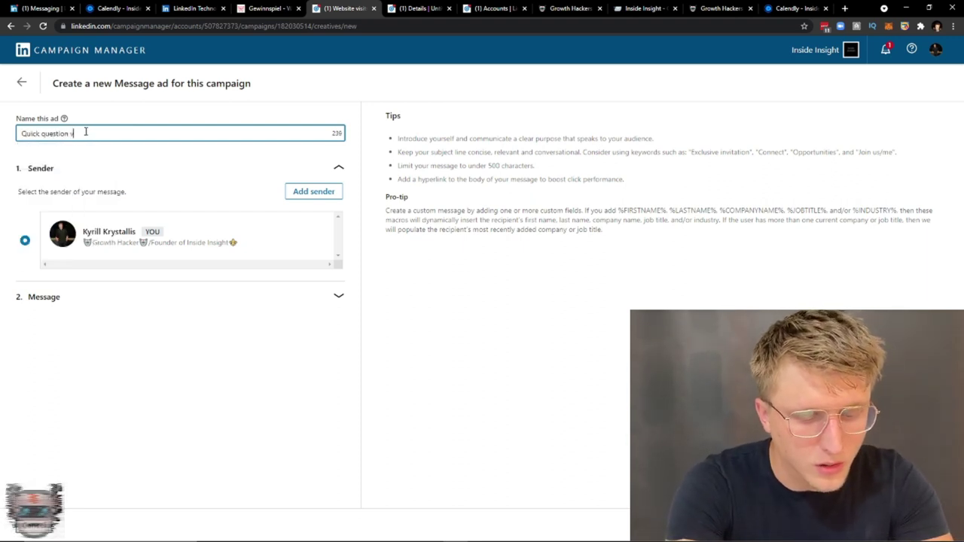
text(ariation 0.1)
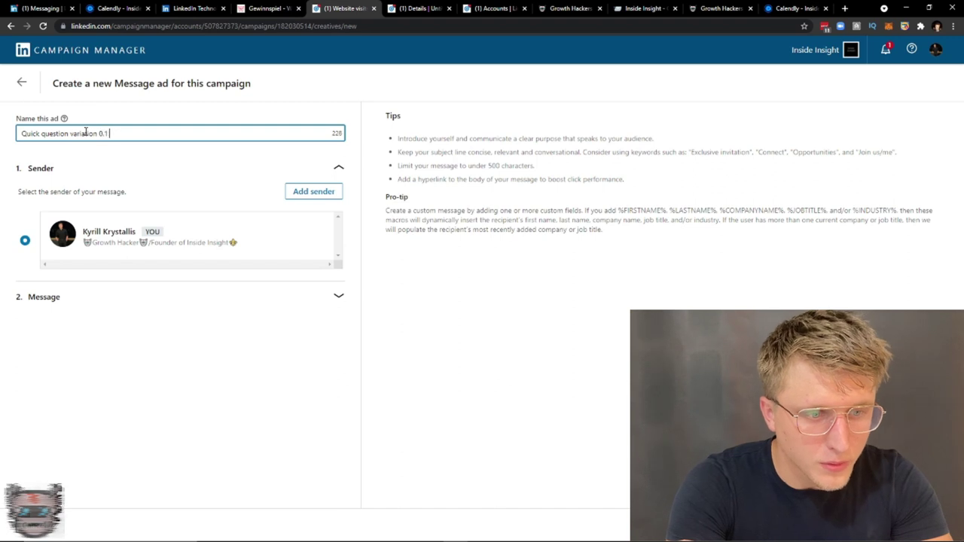
text( 1)
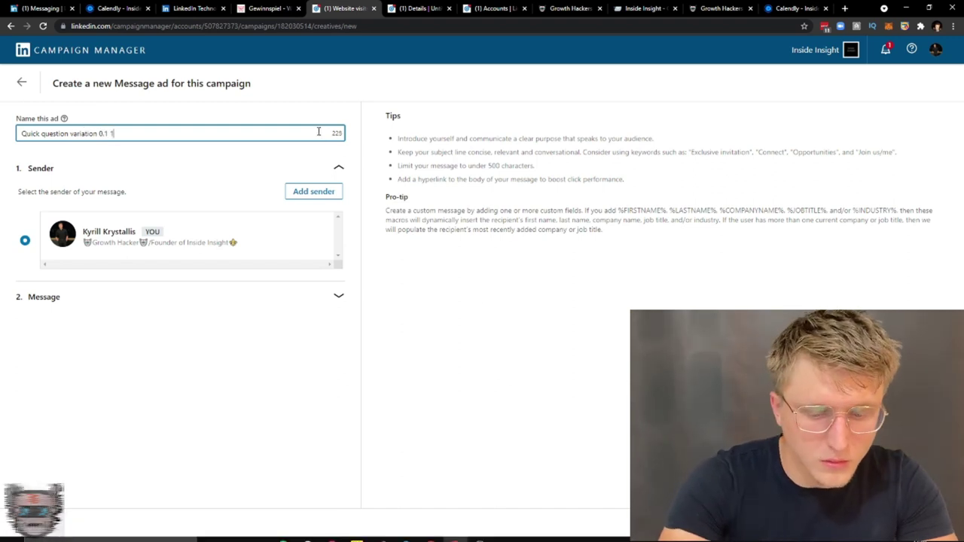
text(0/08)
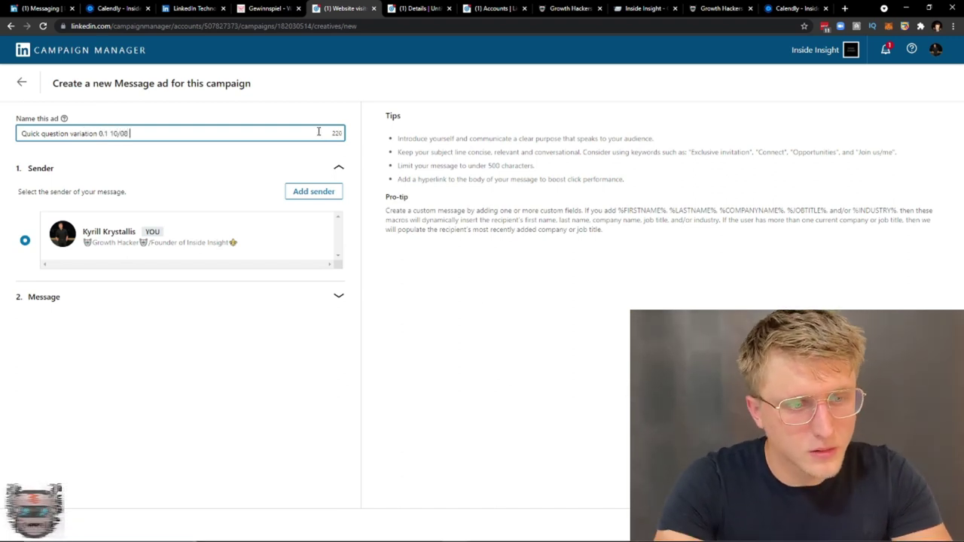
click(208, 348)
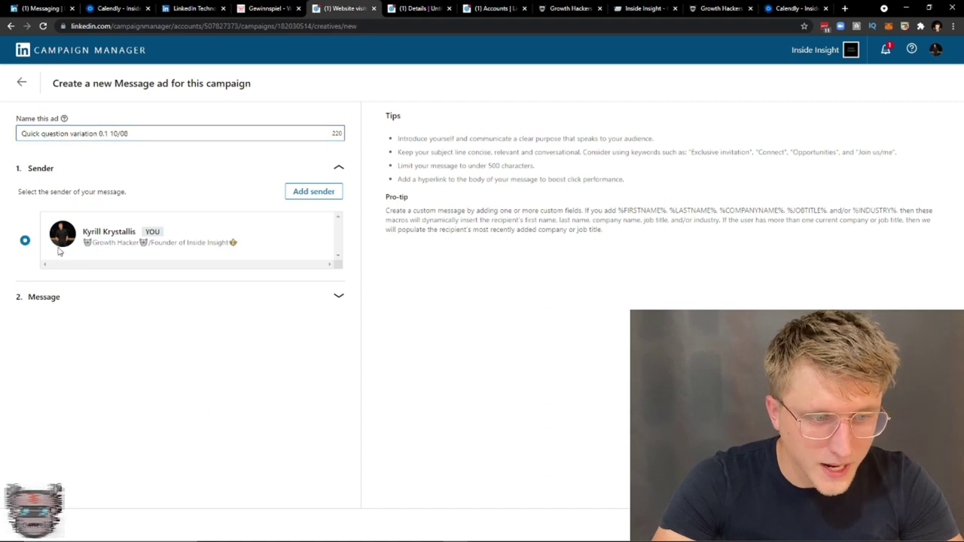
- Open the ad's message section and consult the sponsored "quick question..." message in the LinkedIn inbox as a reference
click(293, 303)
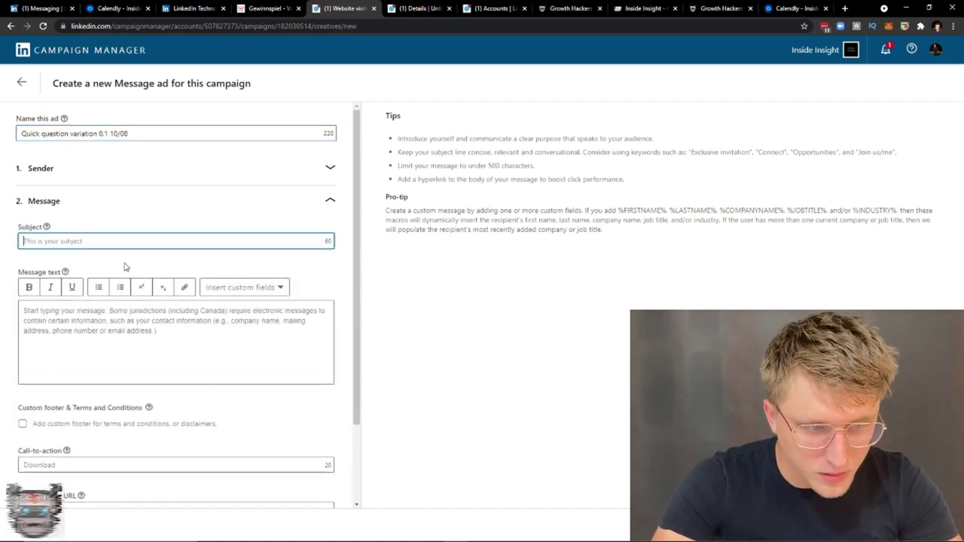
click(47, 240)
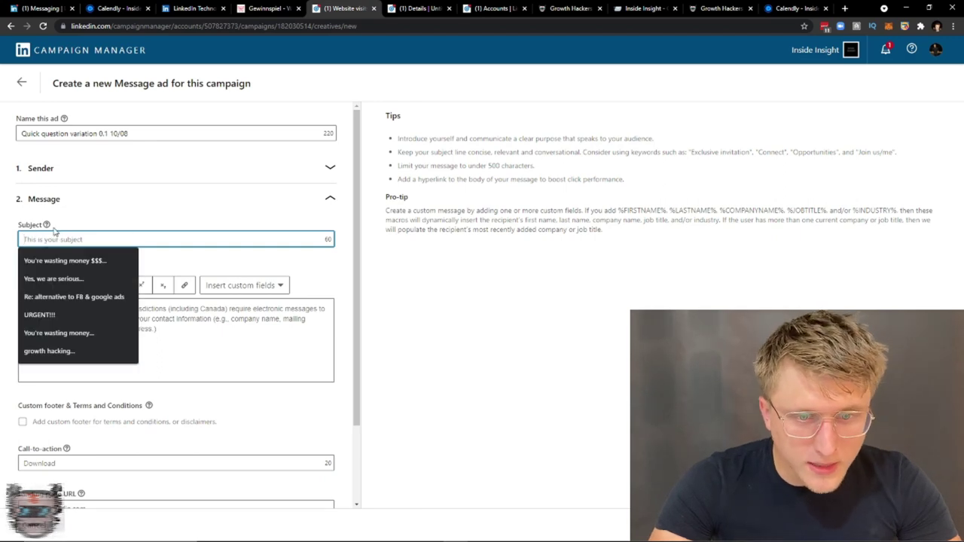
click(41, 8)
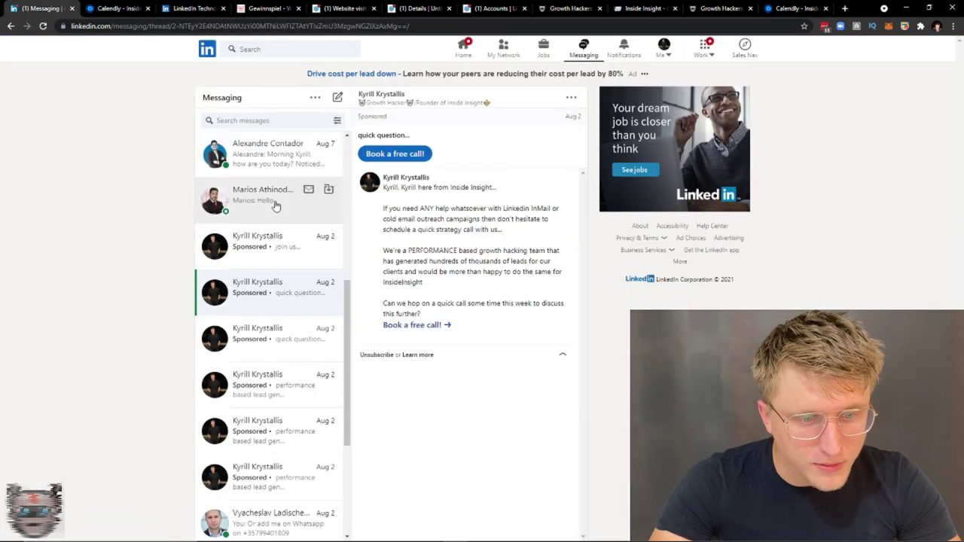
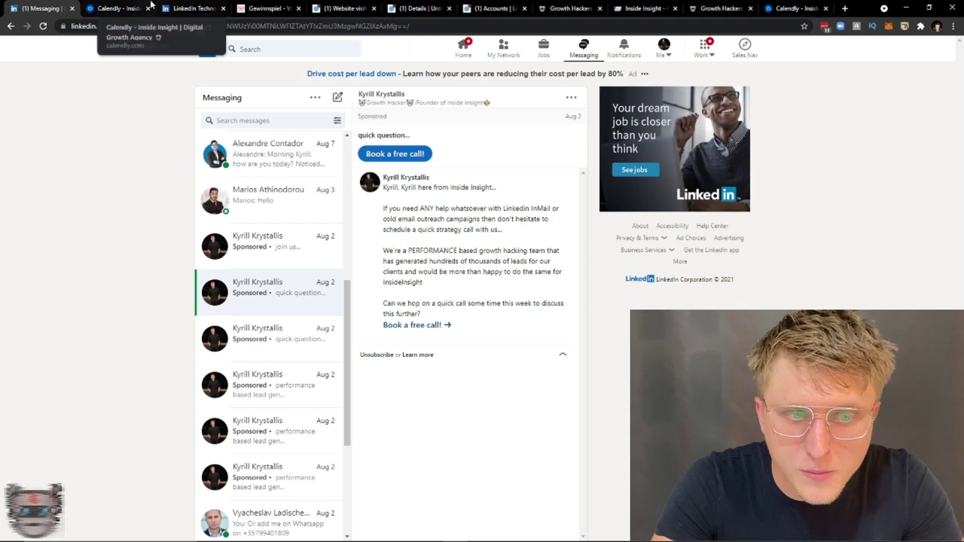
click(343, 6)
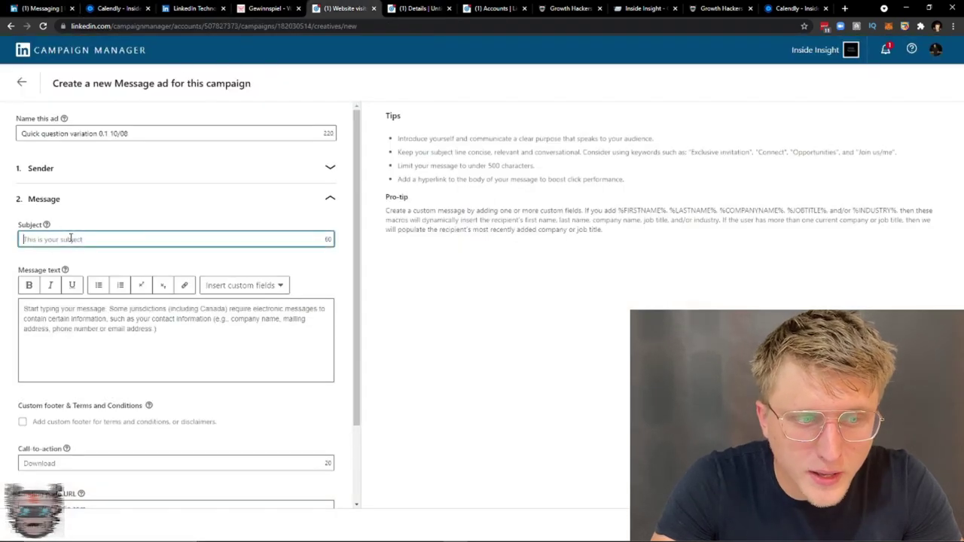
drag(70, 133, 108, 134)
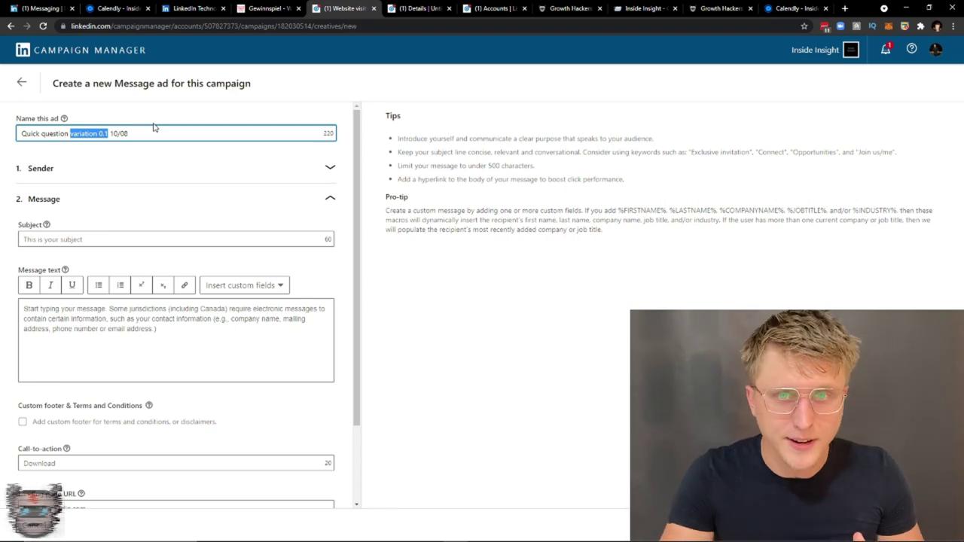
click(151, 181)
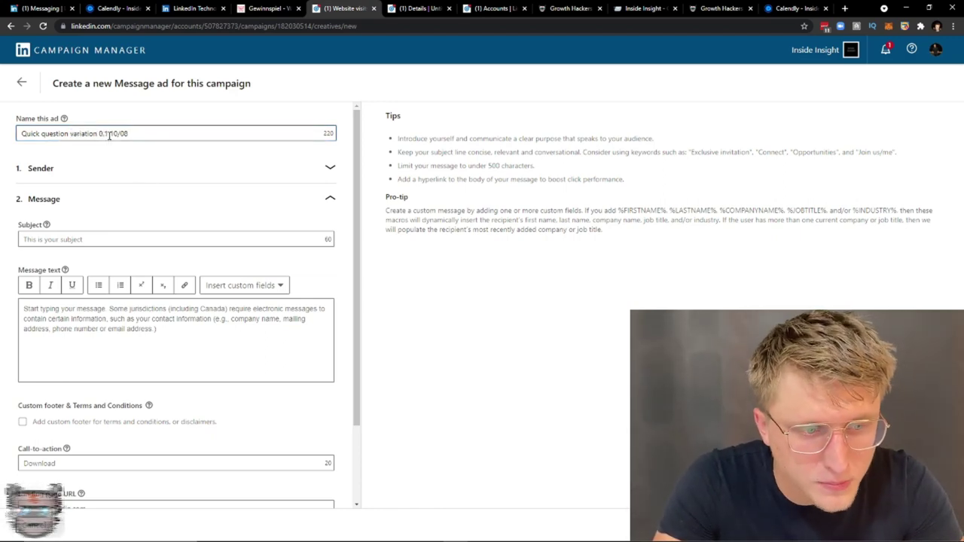
click(108, 136)
- Set the message ad's subject to "quick question..."
click(113, 240)
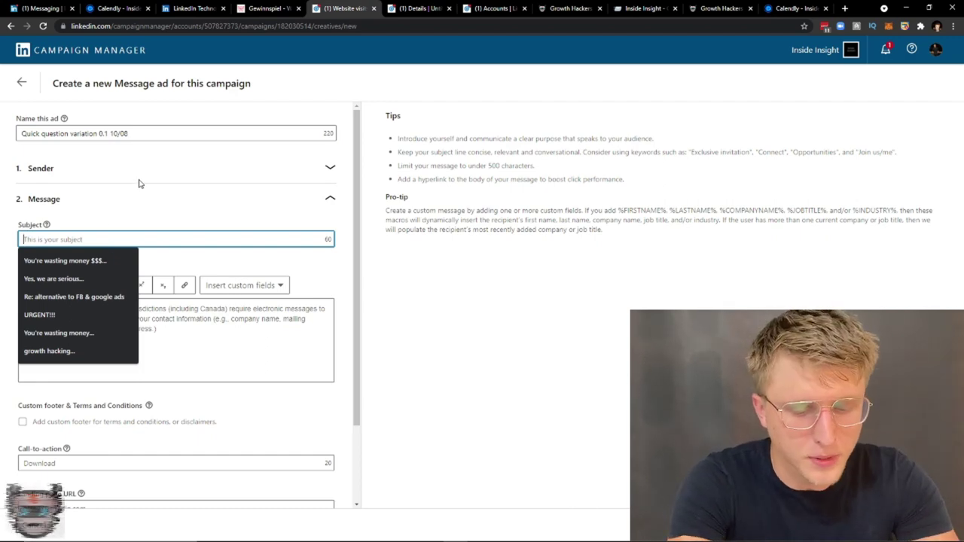
text(qucik)
key(BackSpace)
key(BackSpace)
key(BackSpace)
text(ick question...)
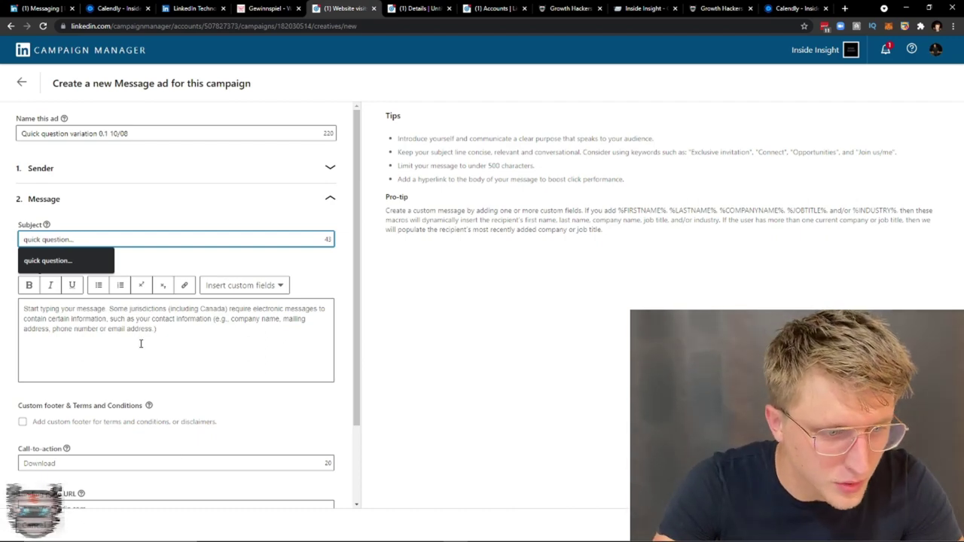
- Begin the ad's message text with the First Name custom field followed by a comma
click(90, 328)
click(234, 285)
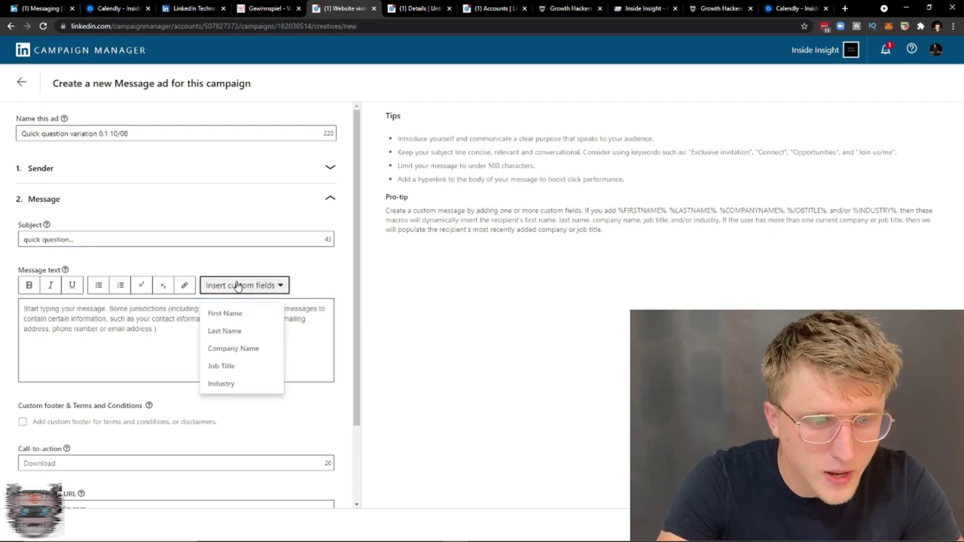
click(232, 317)
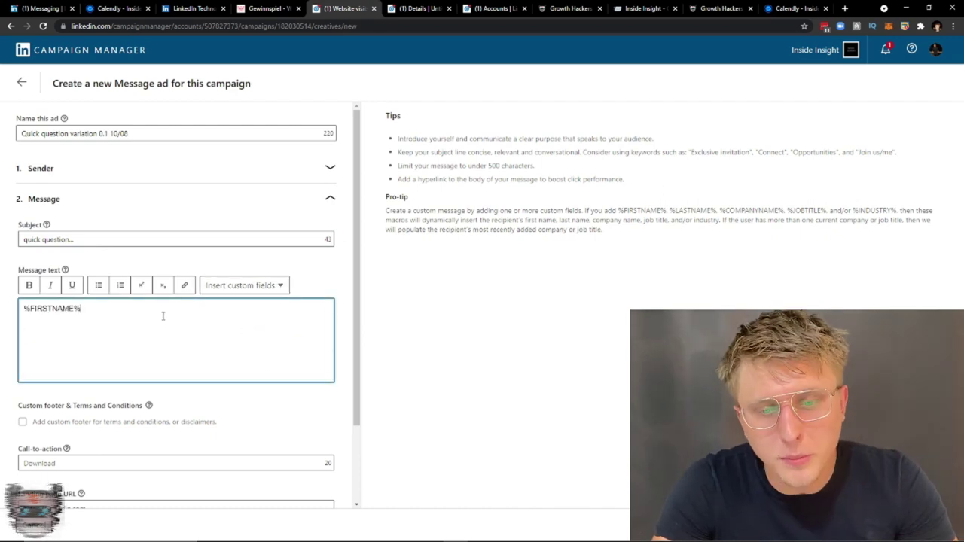
key(alt+space)
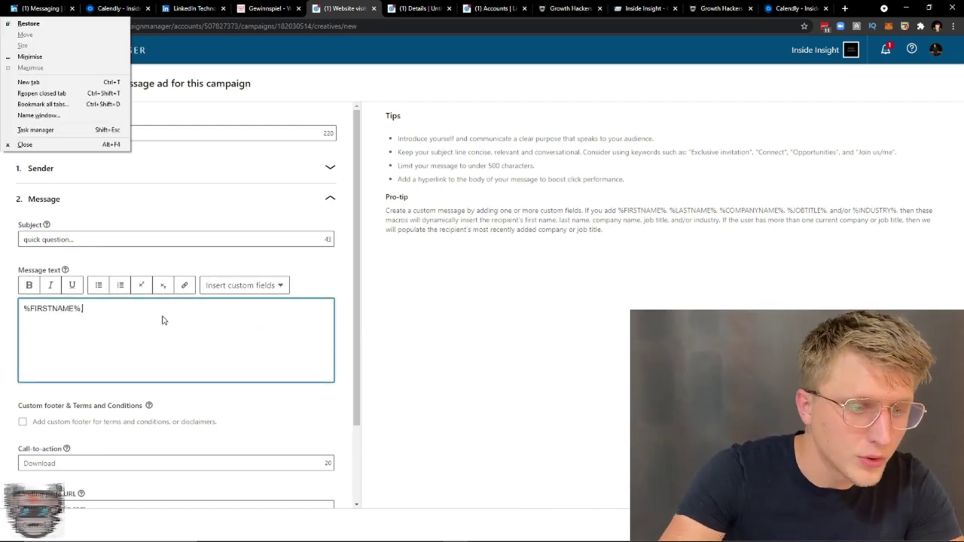
key(Escape)
text(,)
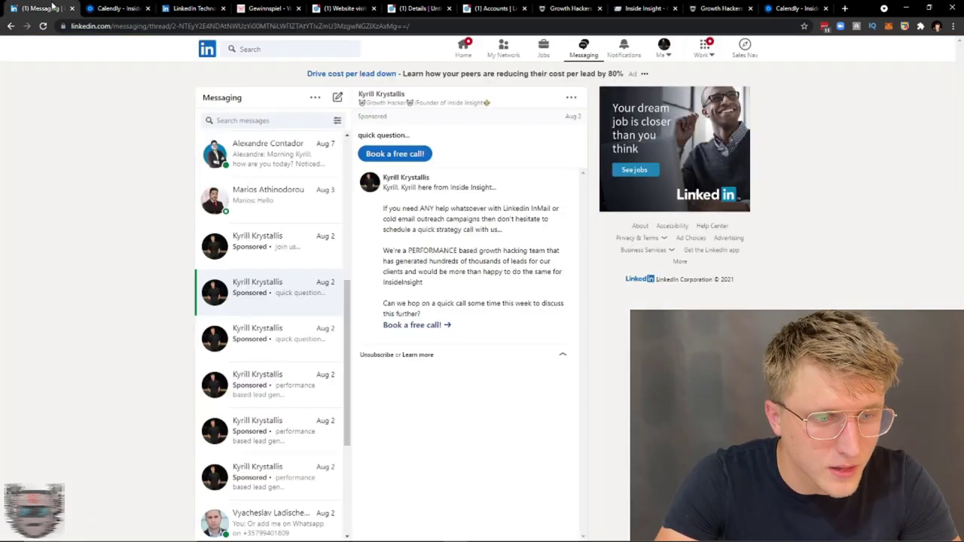
- Copy the body of the sponsored "join us..." message in the LinkedIn inbox, leaving out the recipient's name at its start
click(42, 8)
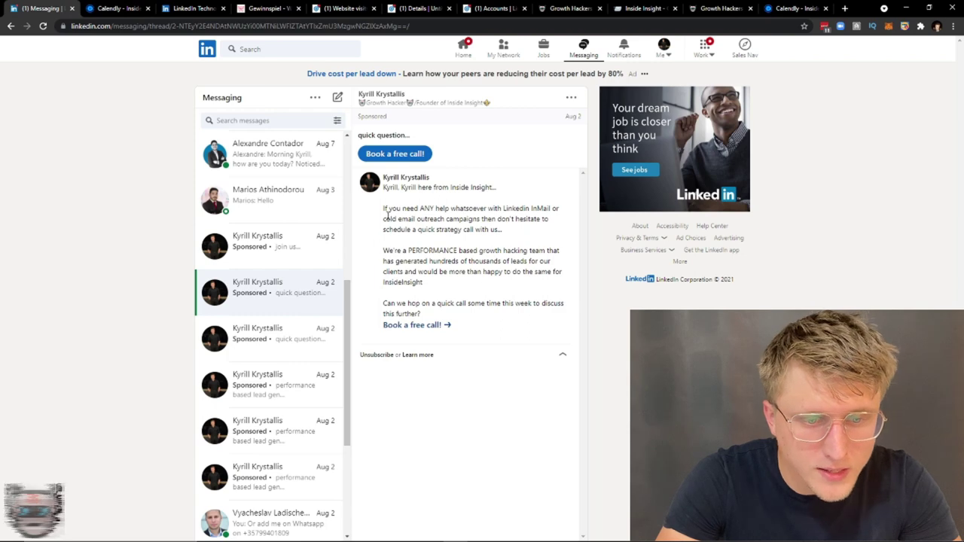
drag(400, 189, 468, 315)
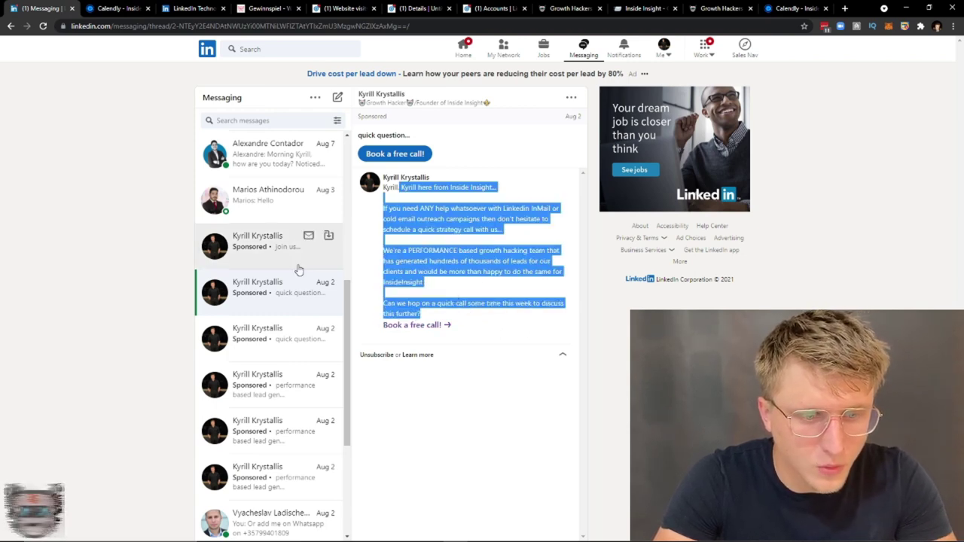
scroll(285, 393, down, 1)
scroll(285, 394, down, 2)
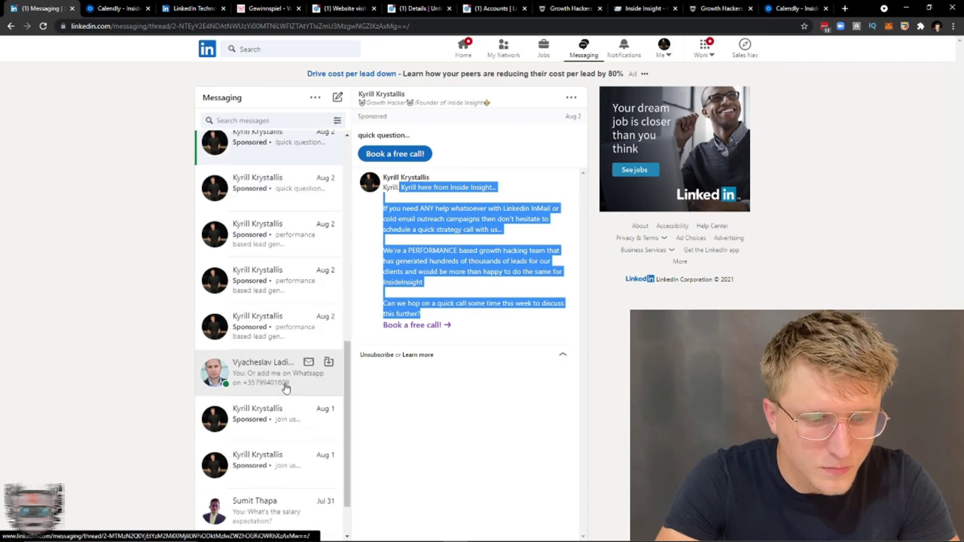
scroll(260, 381, up, 3)
click(269, 309)
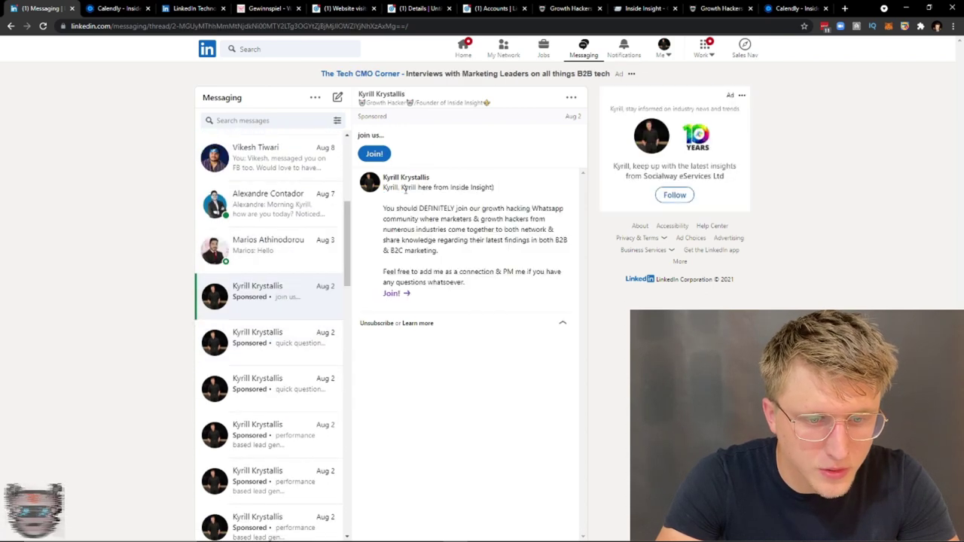
drag(402, 188, 491, 282)
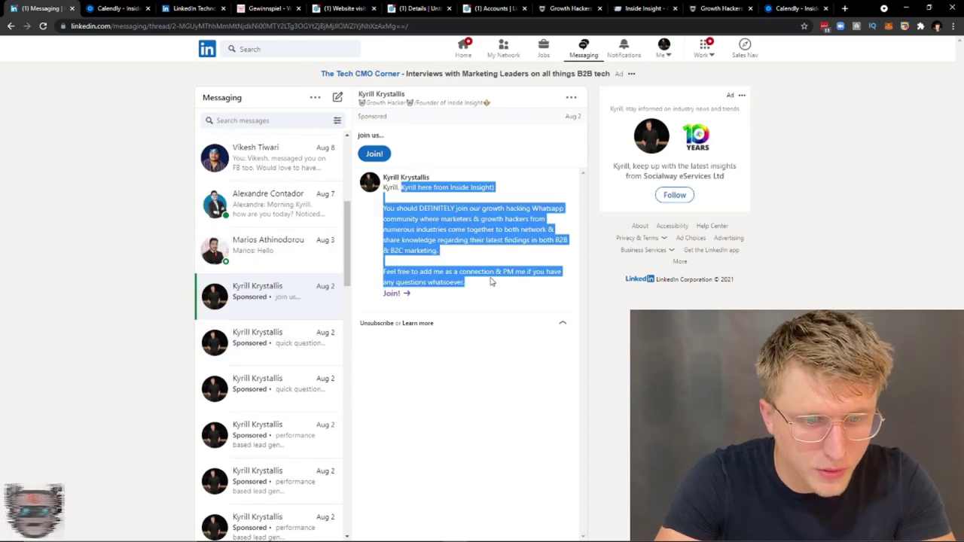
- Return to the message ad in Campaign Manager and paste the copied "join us..." text after the first-name field
click(192, 8)
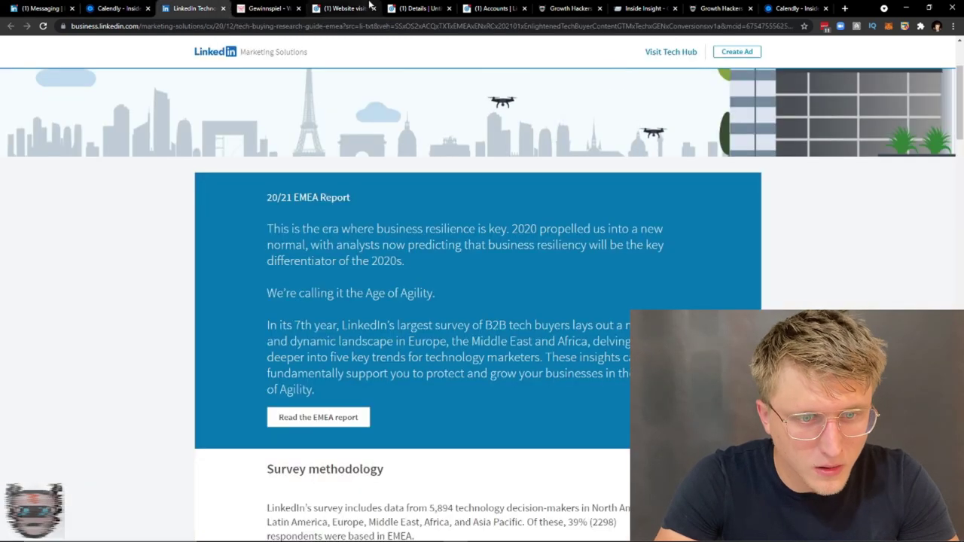
click(493, 8)
click(354, 9)
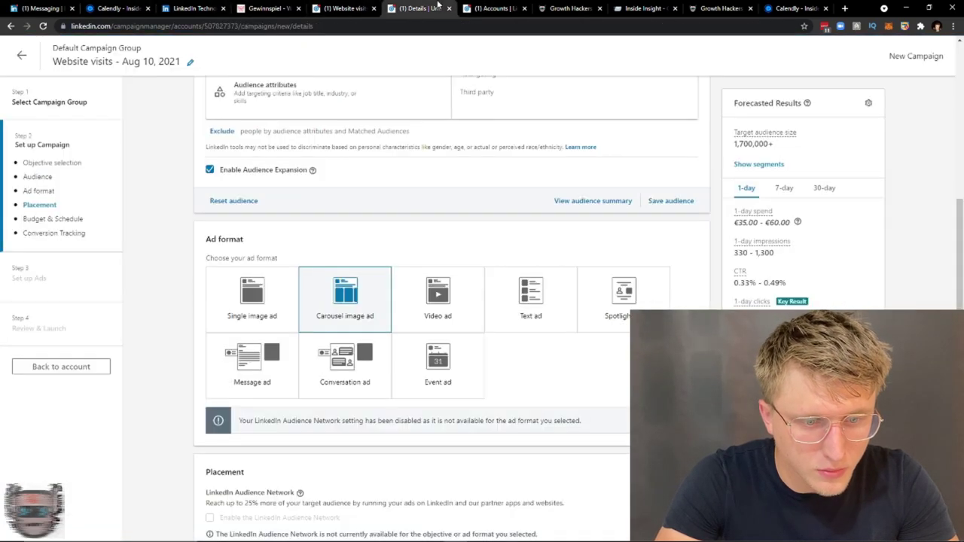
click(376, 6)
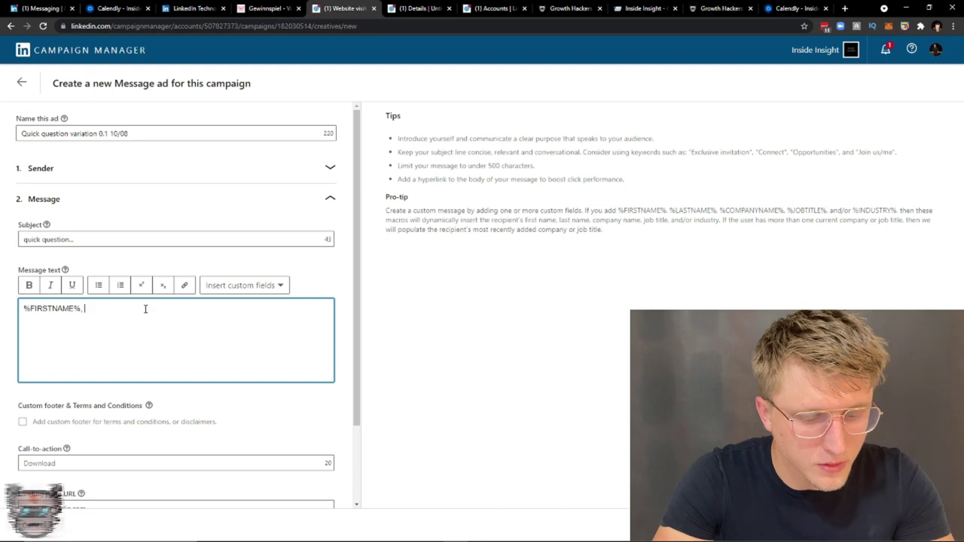
text(Kyrill here from Inside Insight)  You should DEFINITELY join our growth hacking Whatsapp community where marketers & growth hackers from numerous industries come together to both network & share knowledge regarding their latest findings in both B2B & B2C marketing.  Feel free to add me as a connection & PM me if you have any questions whatsoever)
- Review the first-name macro, the available custom fields and the introduction line of the ad text, consulting the inbox message for comparison
drag(78, 308, 2, 303)
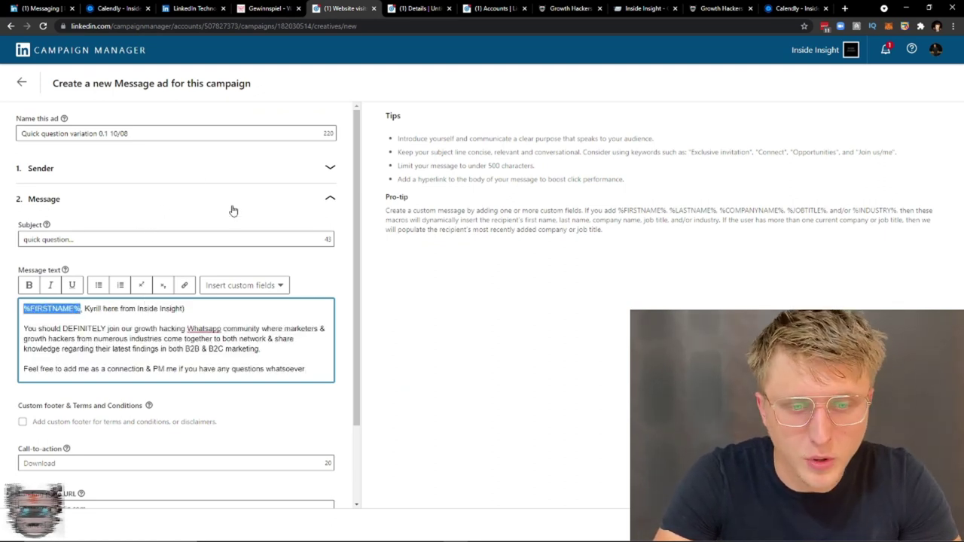
click(247, 285)
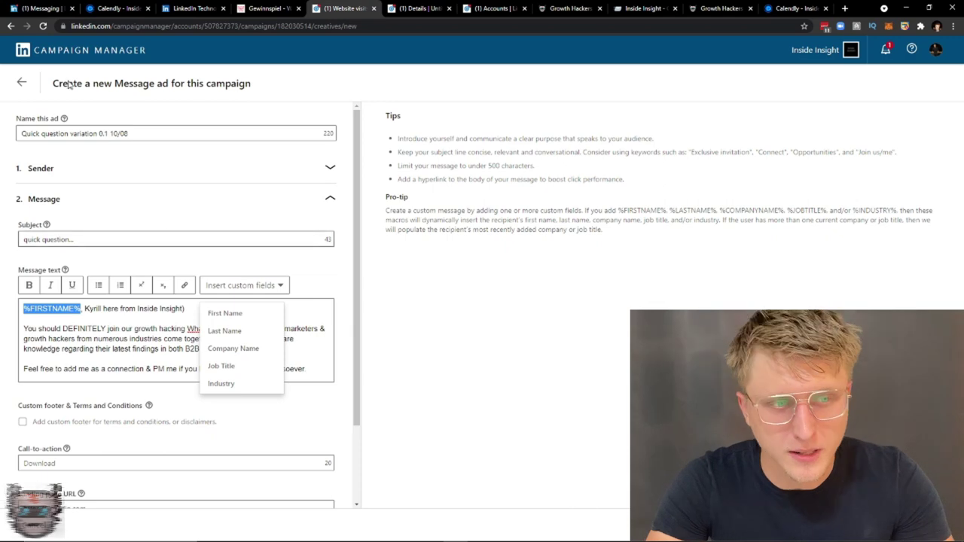
click(37, 8)
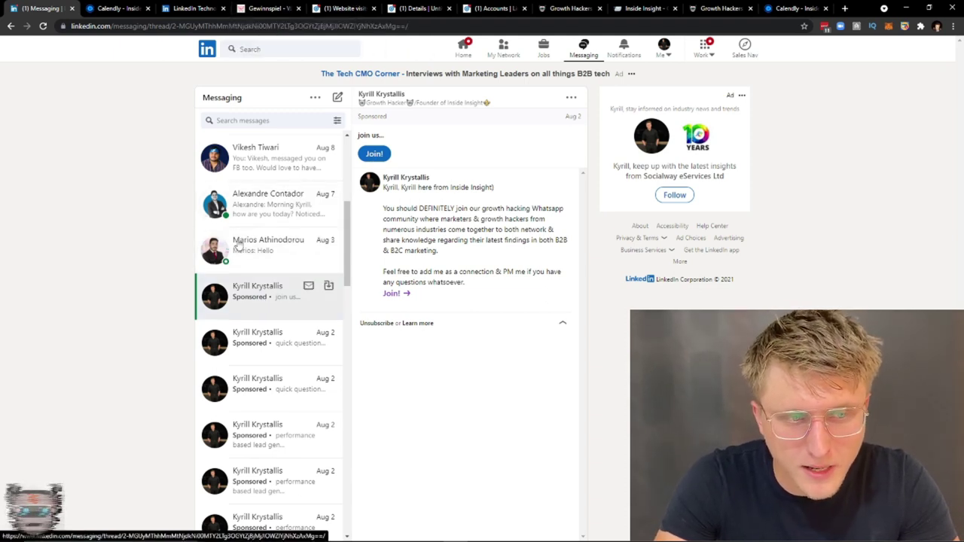
click(479, 8)
click(421, 7)
click(360, 8)
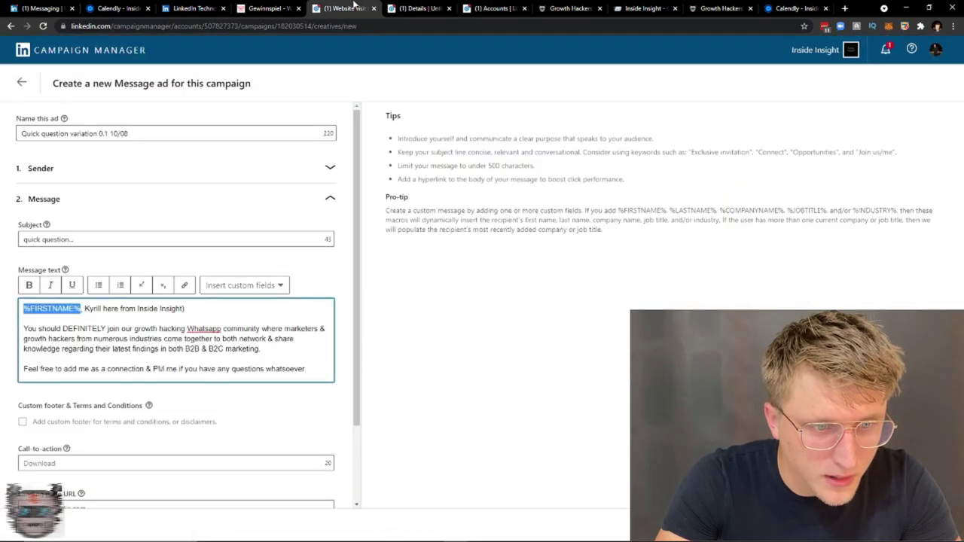
click(140, 322)
drag(90, 310, 183, 304)
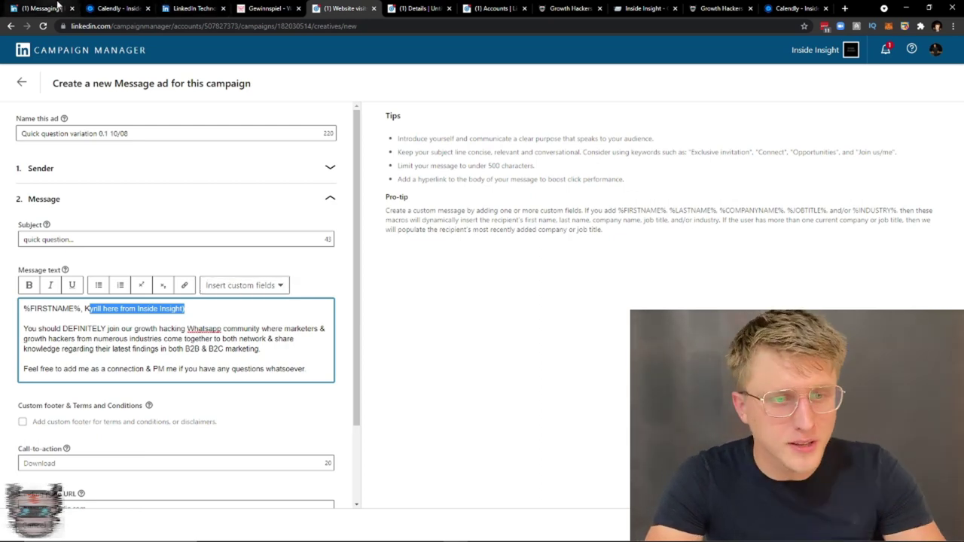
- Open the sponsored "Gratis Whitepaper" message in the LinkedIn inbox and read through its personalised text and links
click(58, 8)
scroll(260, 300, down, 1)
scroll(260, 300, down, 5)
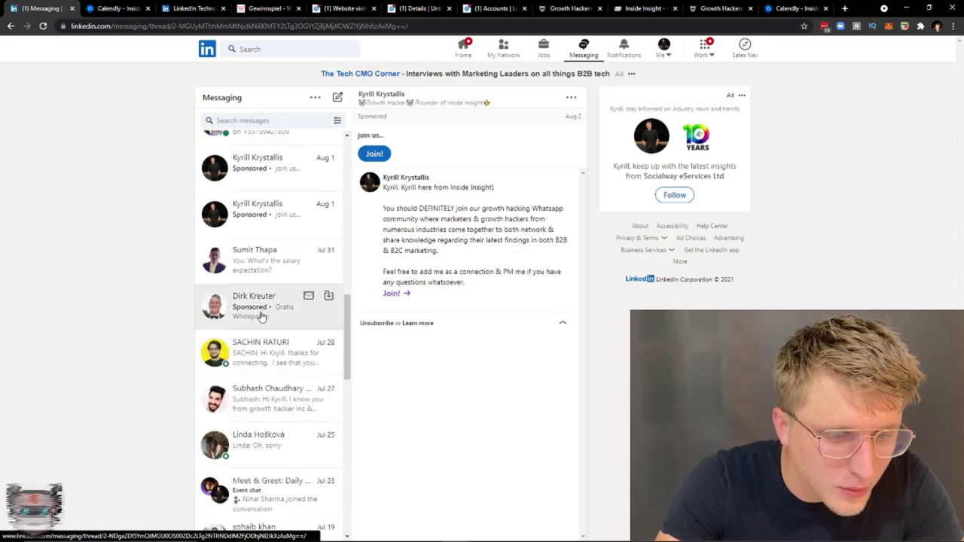
click(261, 316)
scroll(380, 343, down, 10)
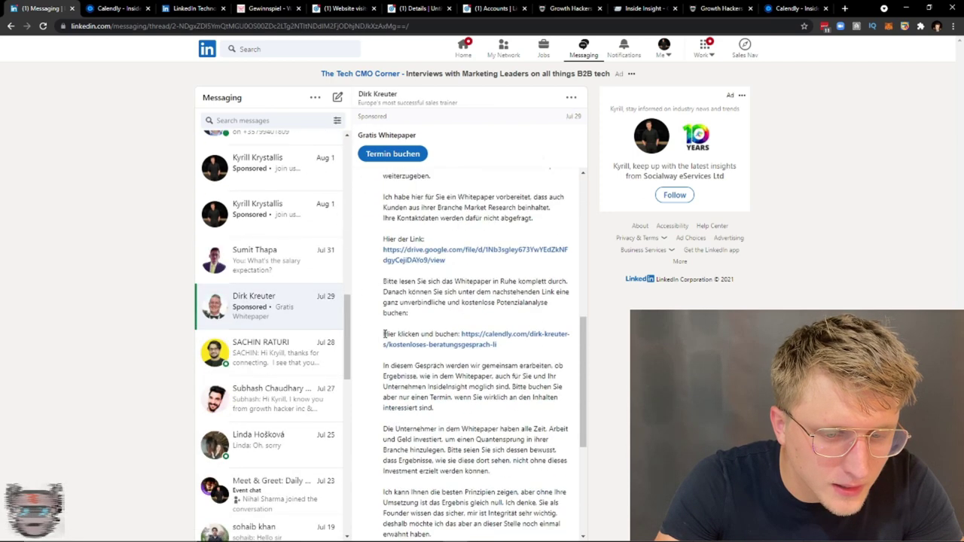
scroll(392, 336, down, 3)
scroll(399, 316, up, 12)
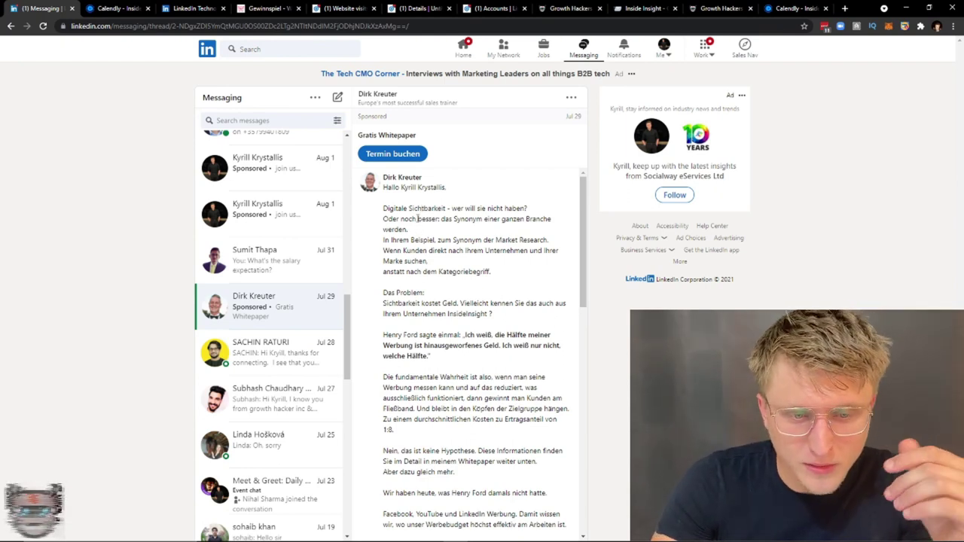
scroll(316, 324, up, 2)
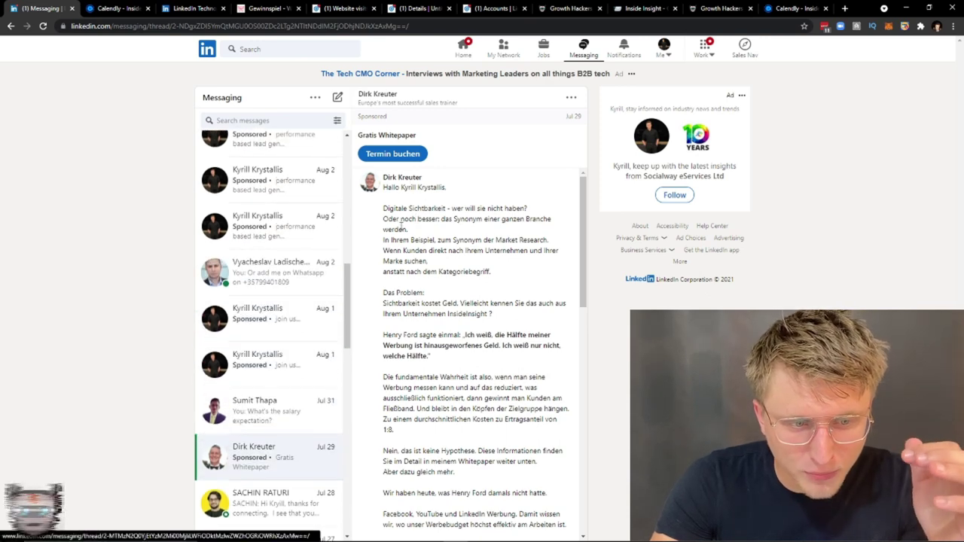
scroll(390, 277, down, 2)
scroll(391, 277, down, 10)
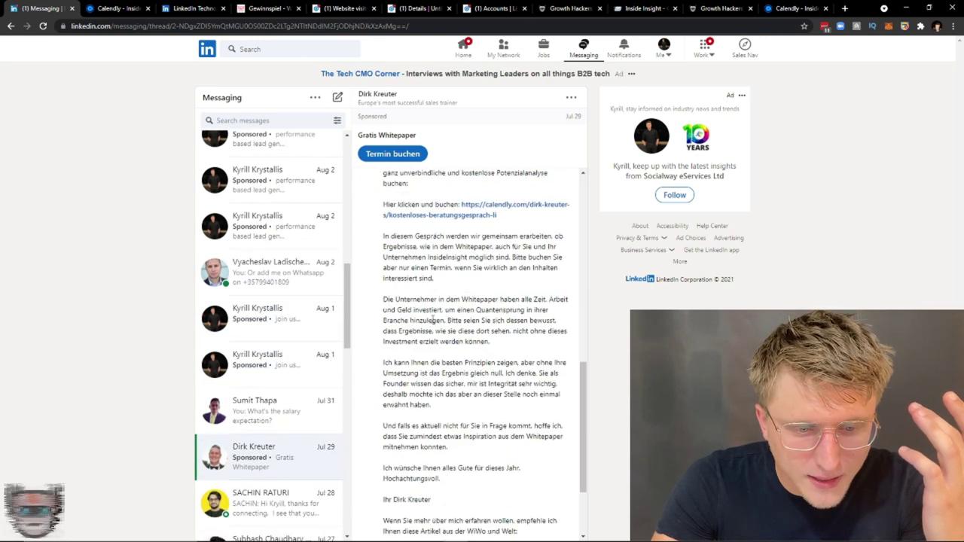
scroll(410, 320, up, 5)
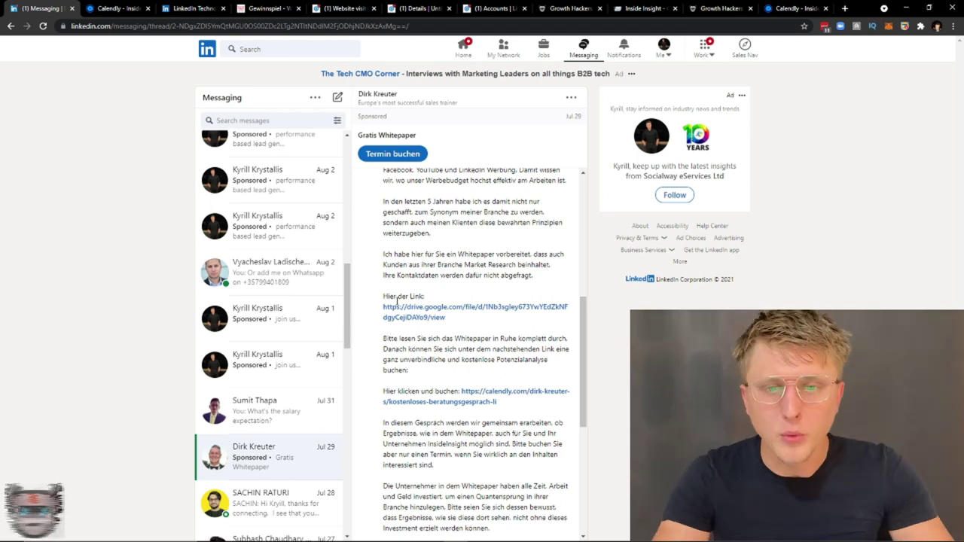
scroll(397, 302, up, 5)
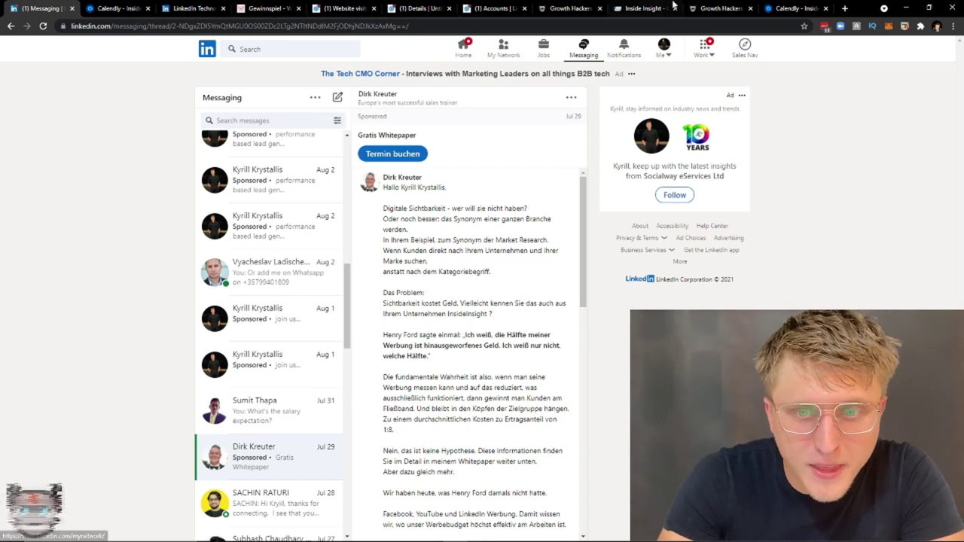
- Load linkedin.com in the LinkedIn marketing report tab and examine the posts in the feed, including the promoted XING ad
click(194, 9)
key(ctrl+l)
text(linkedin.com)
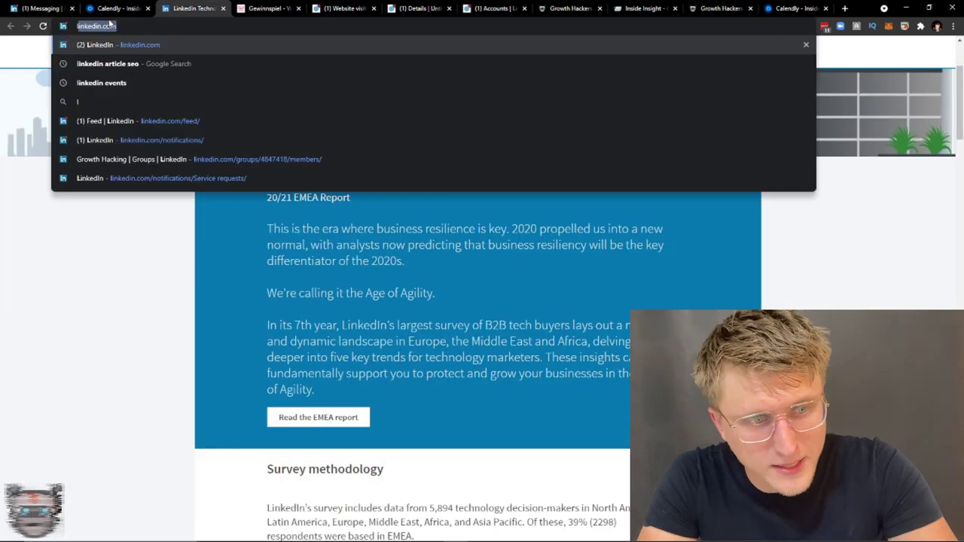
key(Return)
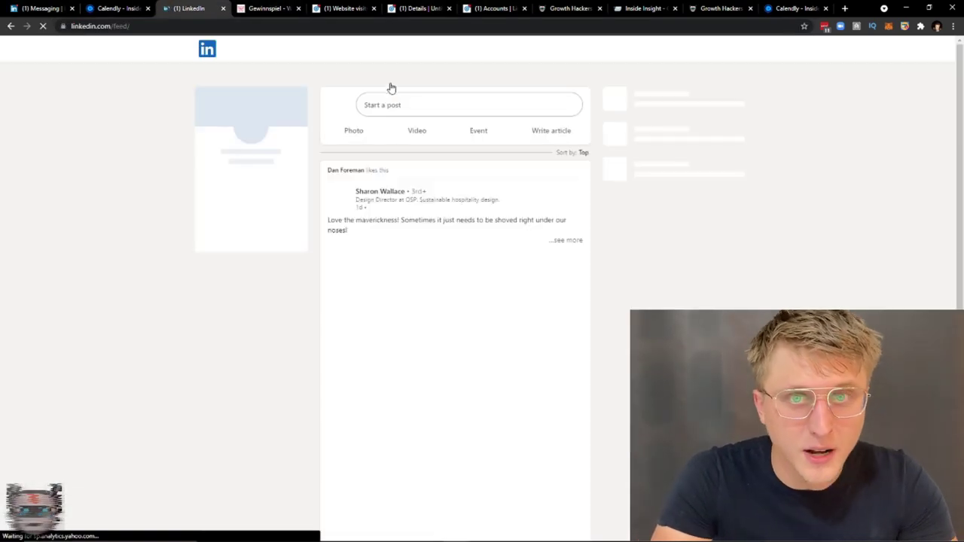
scroll(410, 280, down, 15)
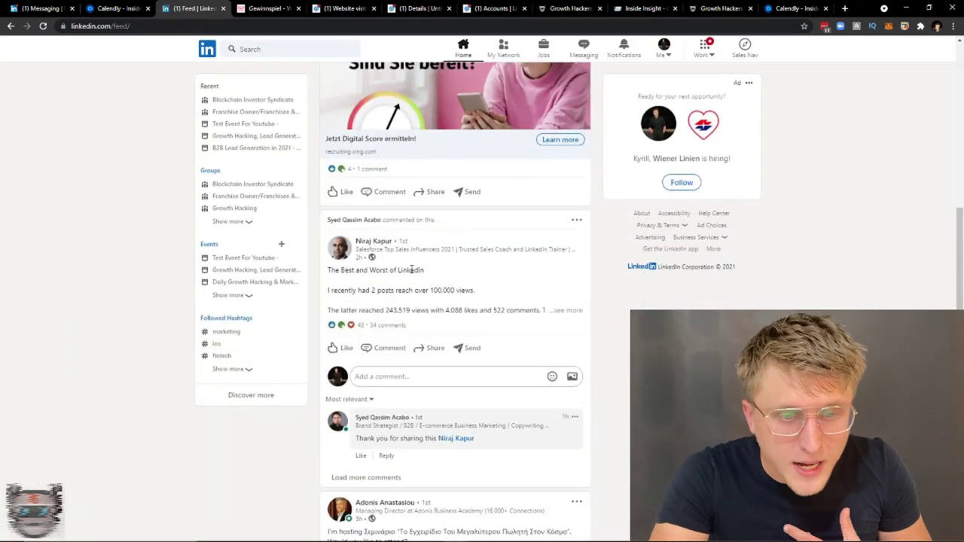
scroll(410, 270, up, 3)
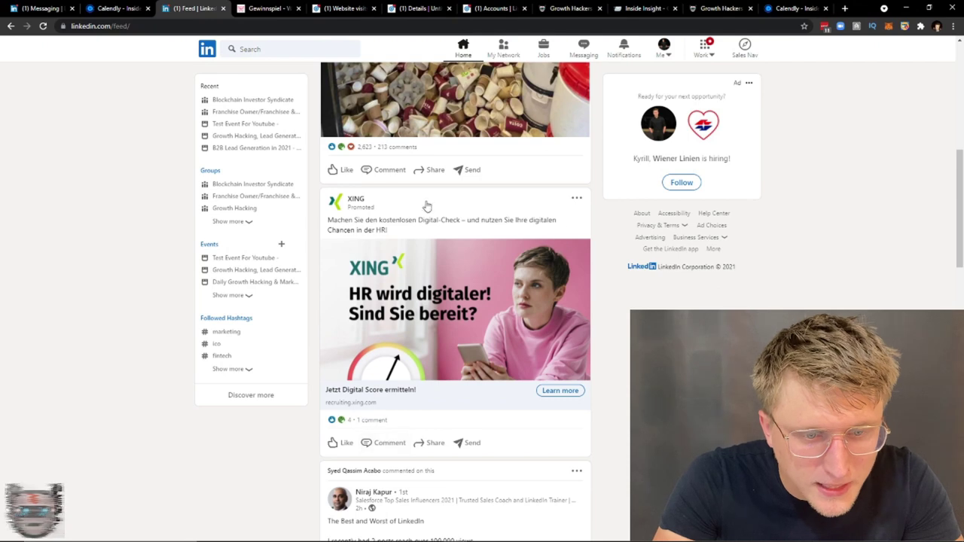
scroll(444, 236, down, 5)
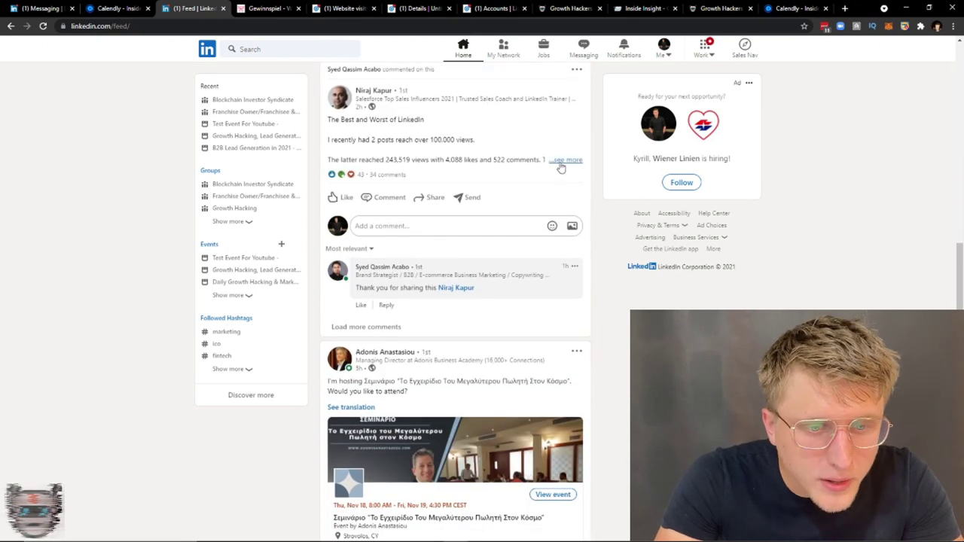
- Expand the feed post "The Best and Worst of LinkedIn" to read it in full, and return to the LinkedIn inbox
click(564, 159)
scroll(385, 241, down, 2)
scroll(384, 247, down, 2)
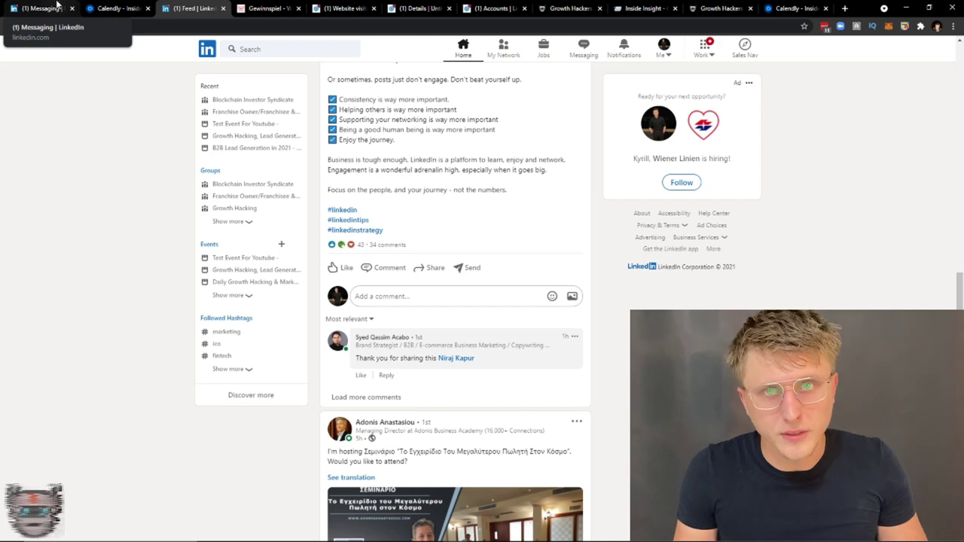
click(56, 6)
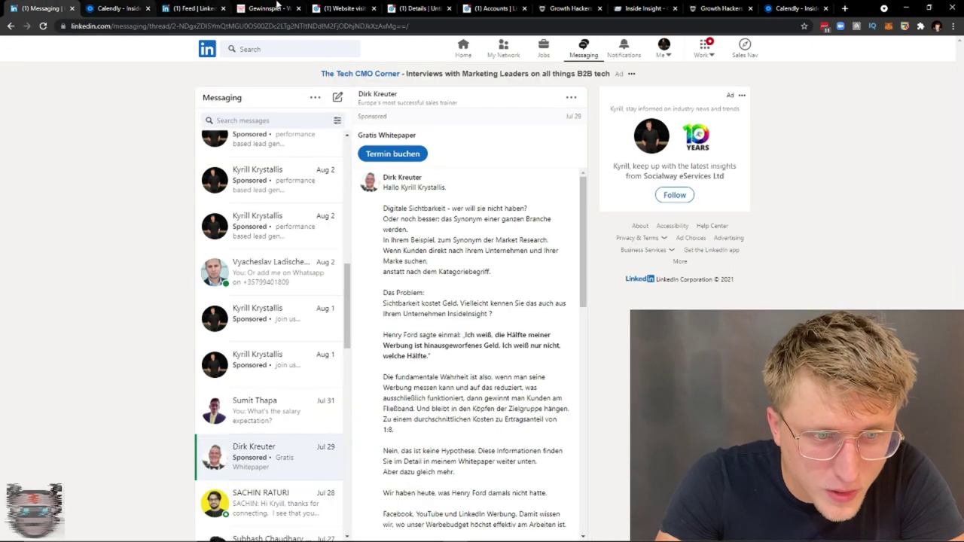
- Return to the message ad form in Campaign Manager and reread the WhatsApp community invitation in the message text
click(265, 6)
click(491, 8)
click(433, 6)
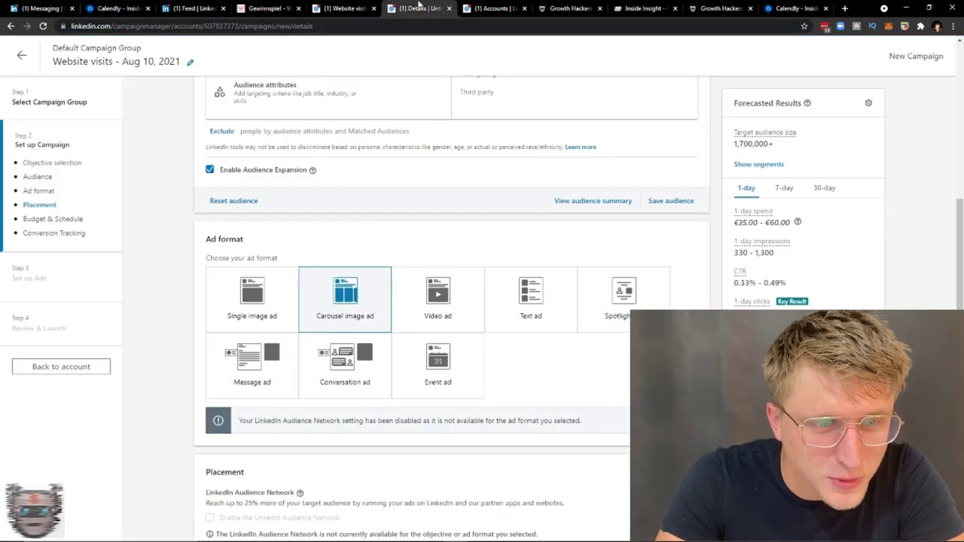
click(347, 7)
click(159, 334)
scroll(159, 333, down, 2)
click(94, 252)
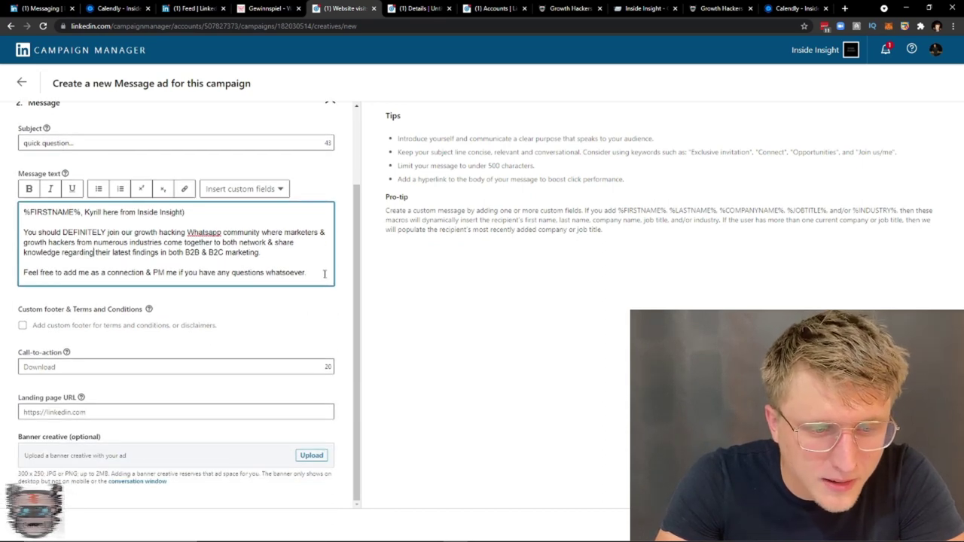
click(319, 235)
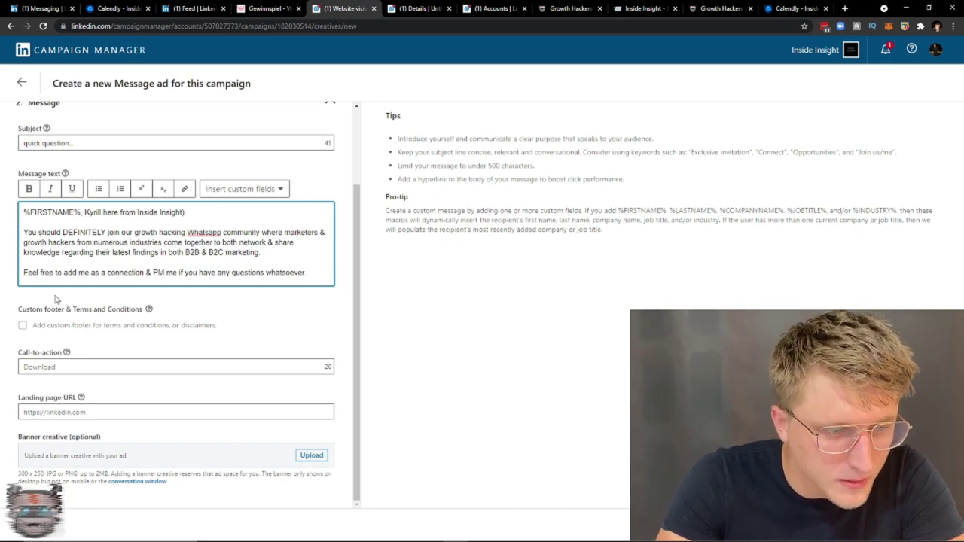
- Look through the suggested call-to-action texts and review the ad's name, subject and message text
click(70, 365)
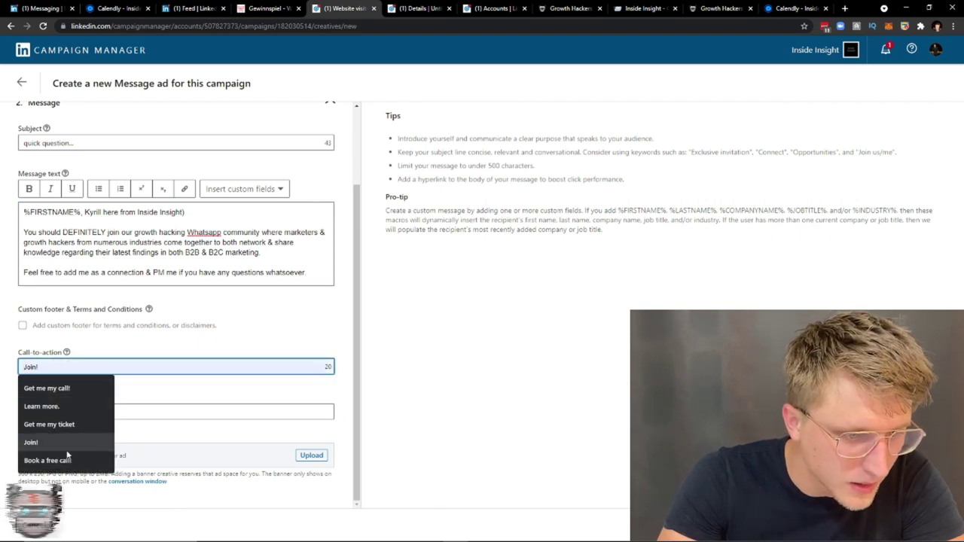
click(129, 309)
click(78, 242)
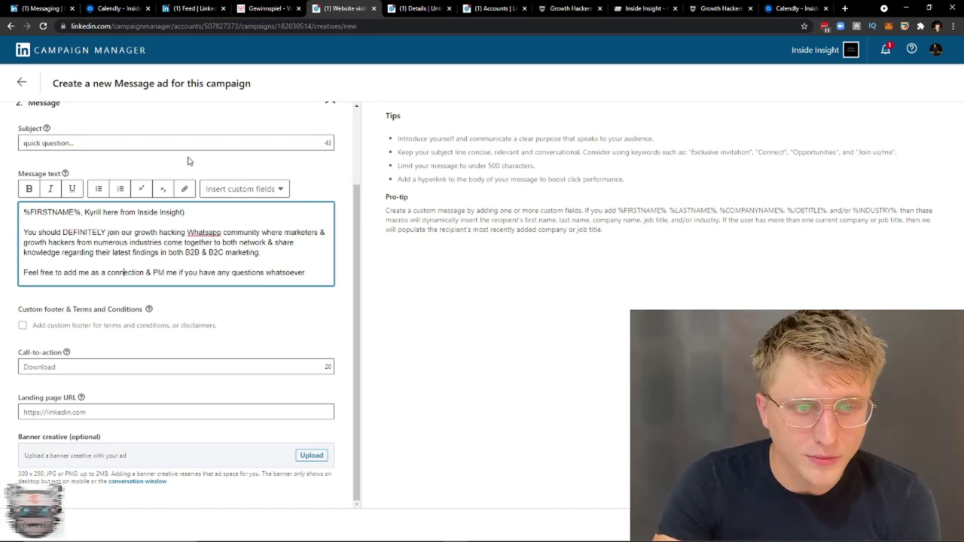
scroll(83, 214, up, 2)
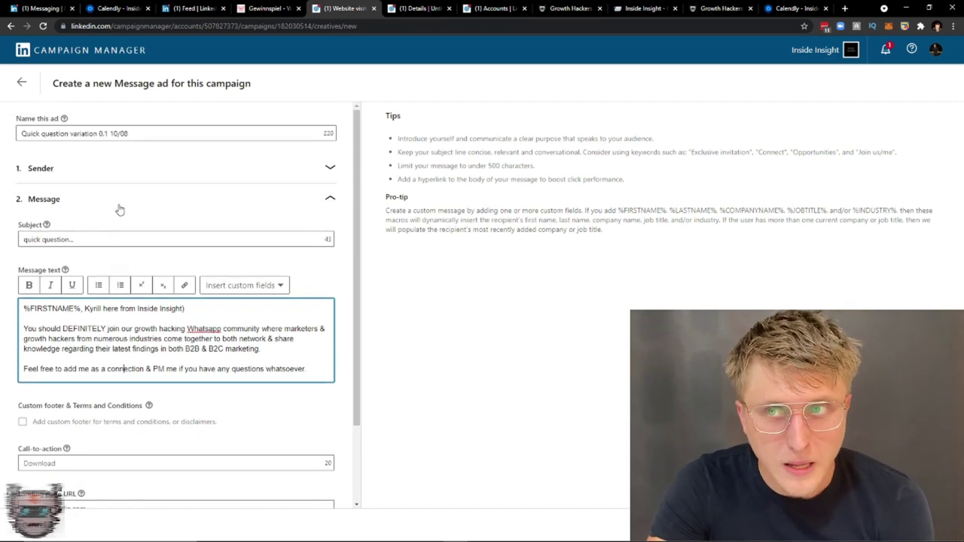
scroll(145, 300, down, 2)
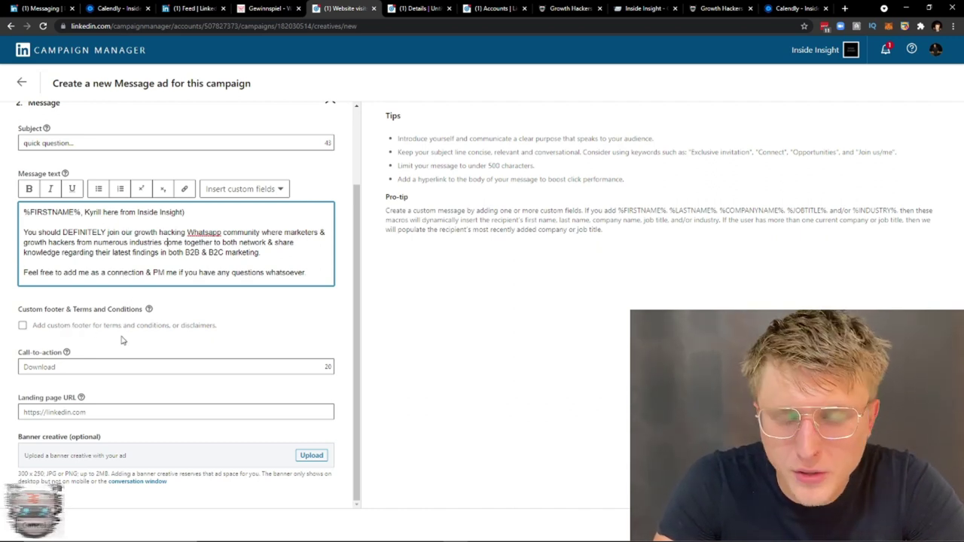
- Set the message ad's call-to-action to "Join!"
click(136, 367)
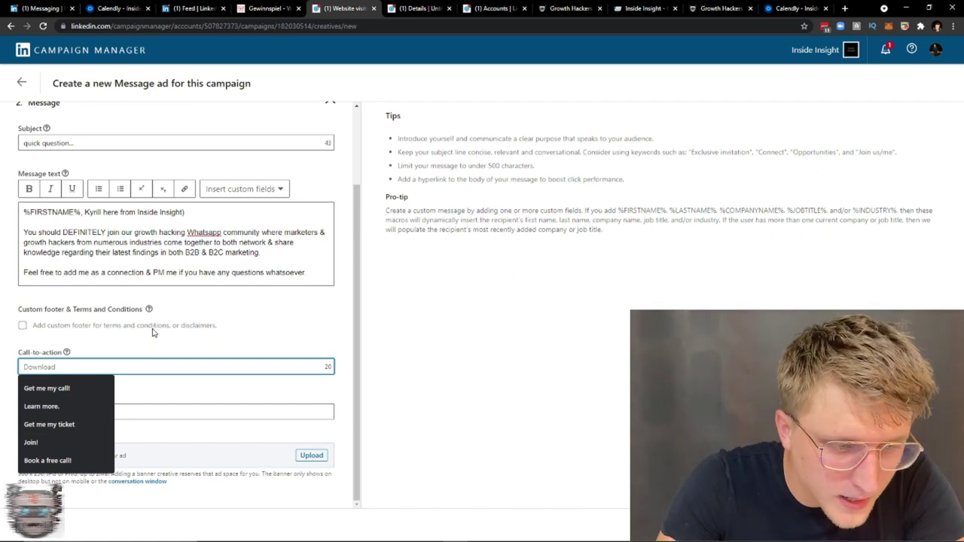
click(150, 353)
click(148, 369)
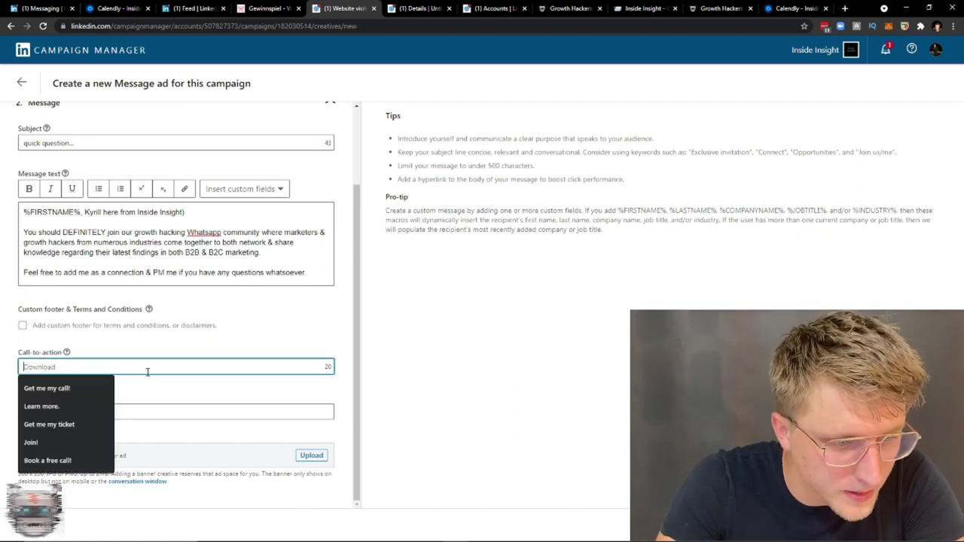
click(82, 442)
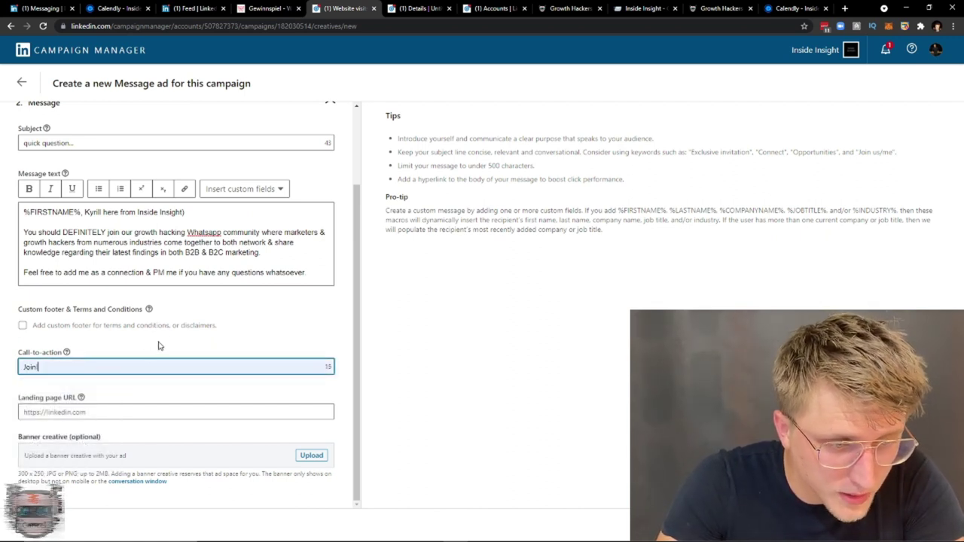
- Set the landing page URL to the saved chat.whatsapp.com group invite link
click(88, 412)
click(124, 469)
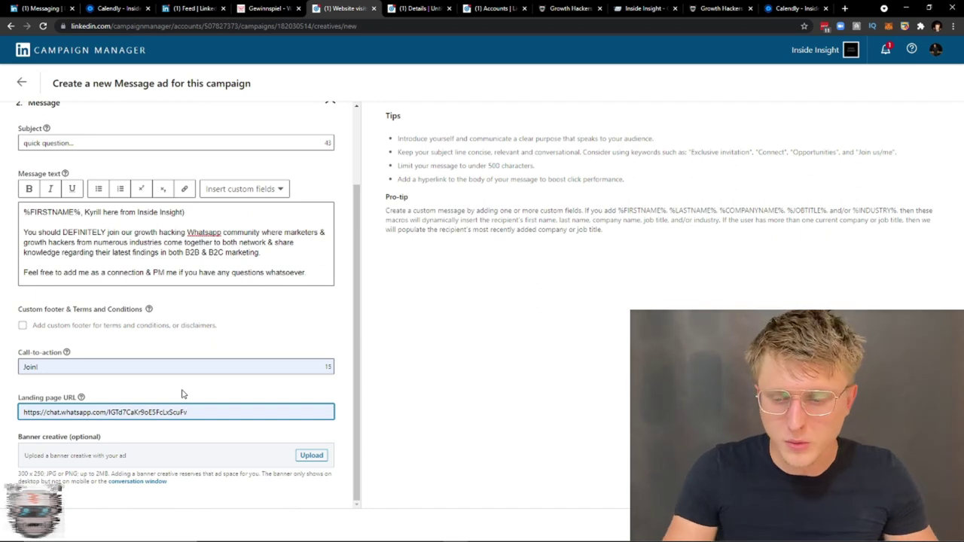
key(ctrl+a)
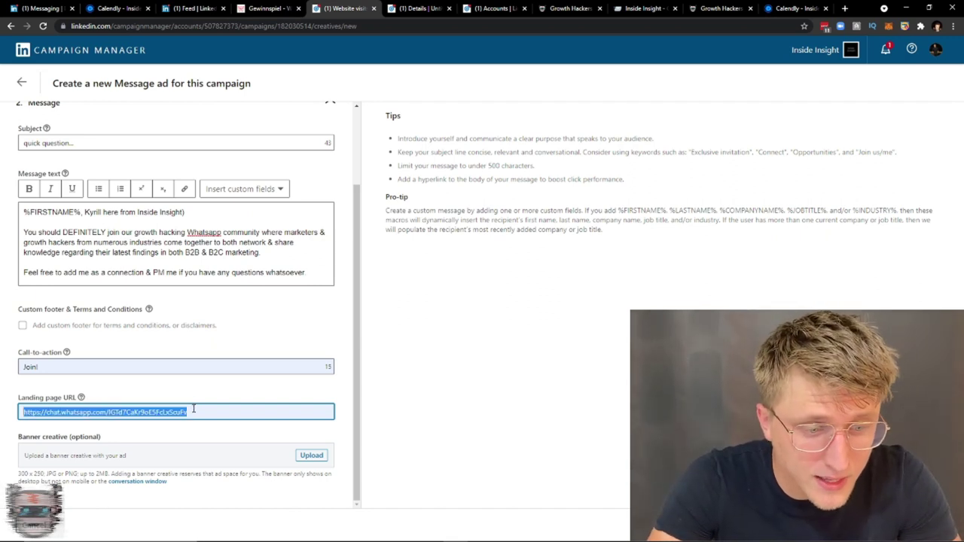
click(189, 410)
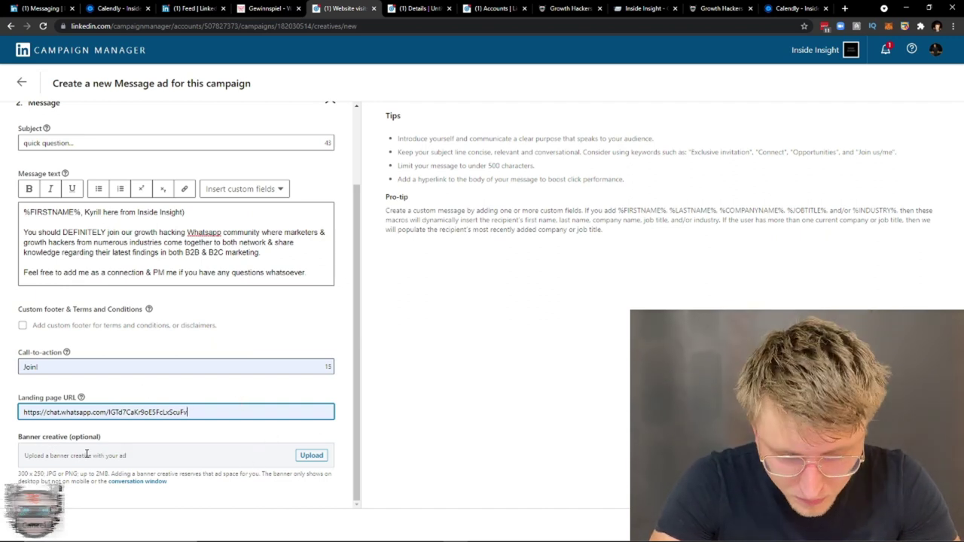
- Check the banner creative's size requirement, filter the LinkedIn inbox to InMail and open the "€50 free ad credits" offer as a banner example
click(30, 472)
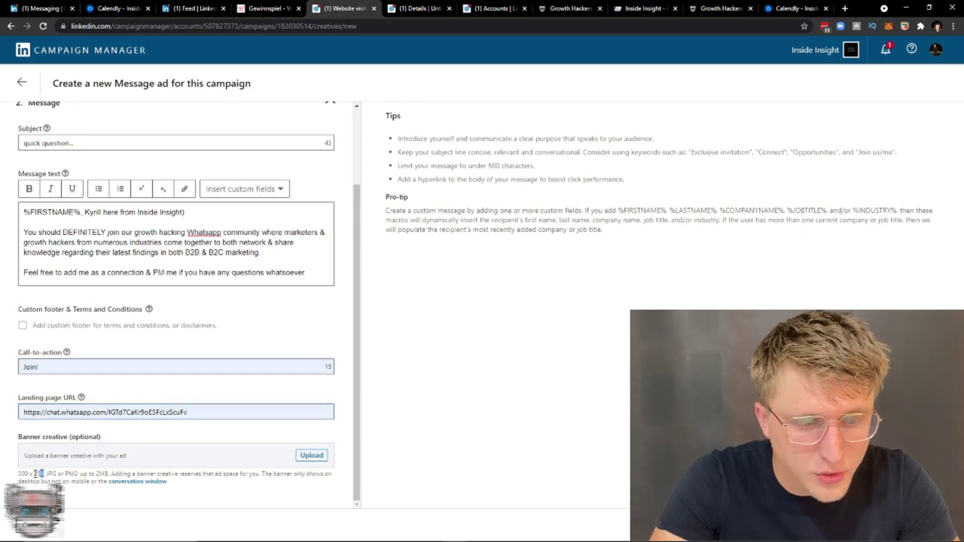
click(37, 8)
scroll(280, 368, down, 3)
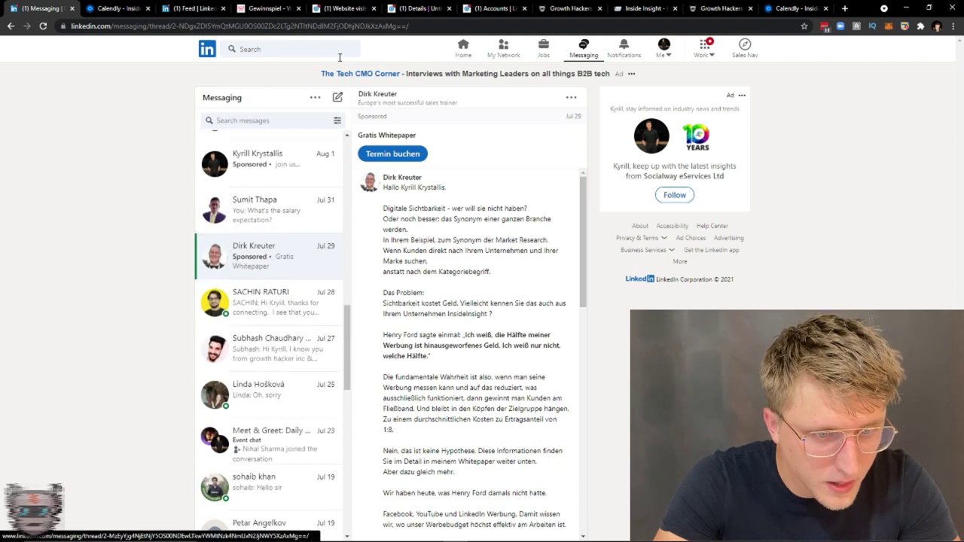
click(337, 120)
click(305, 214)
scroll(238, 316, down, 2)
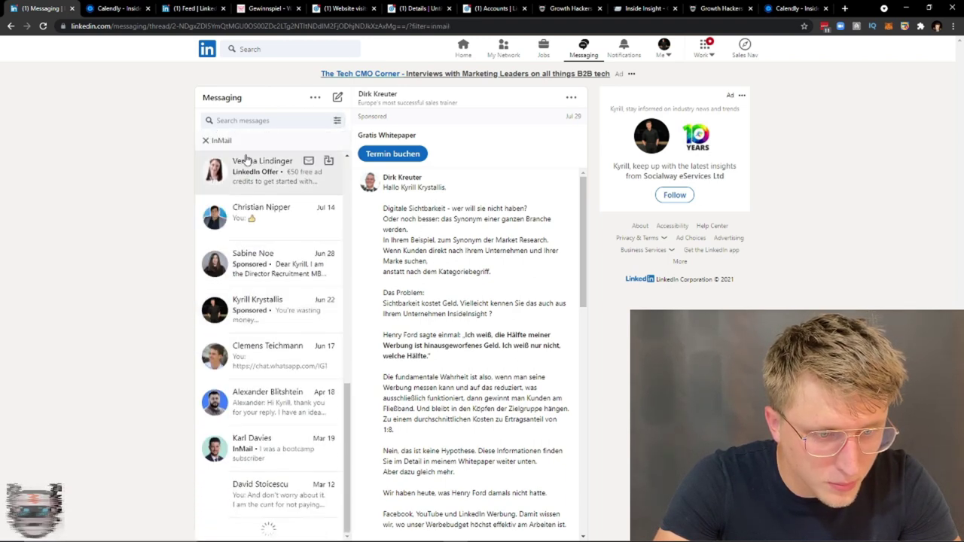
click(249, 172)
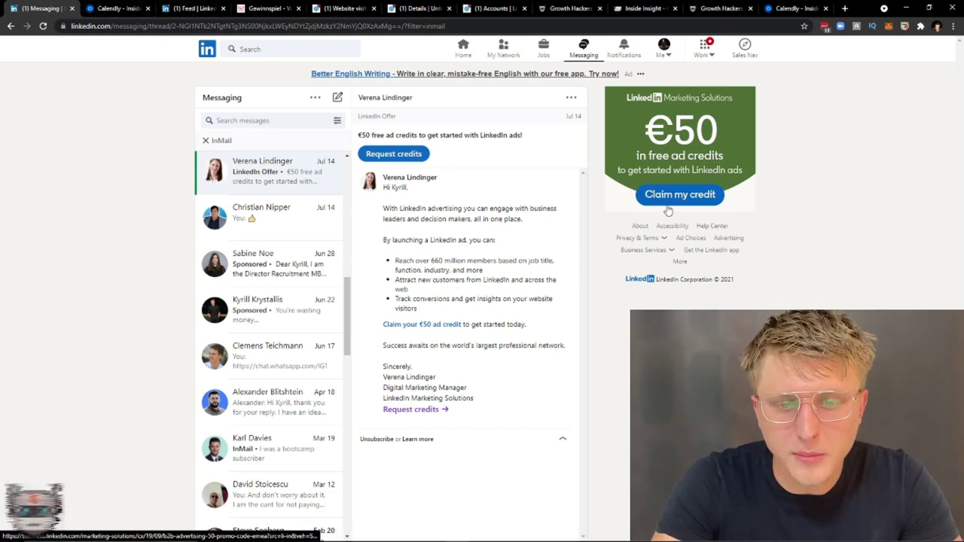
- Return to the message ad form and create the ad "Quick question variation 0.1 10/08"
click(489, 7)
click(411, 7)
click(354, 8)
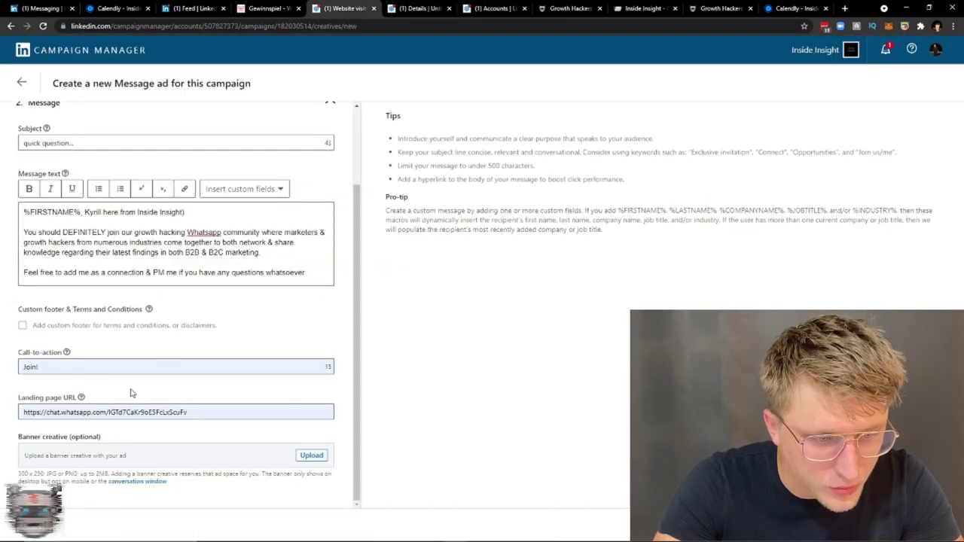
scroll(189, 338, up, 3)
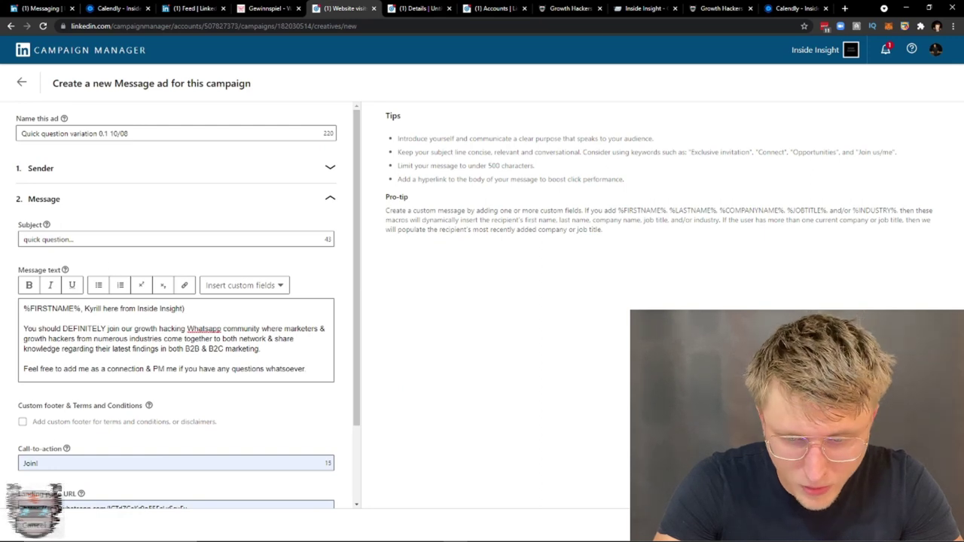
key(Return)
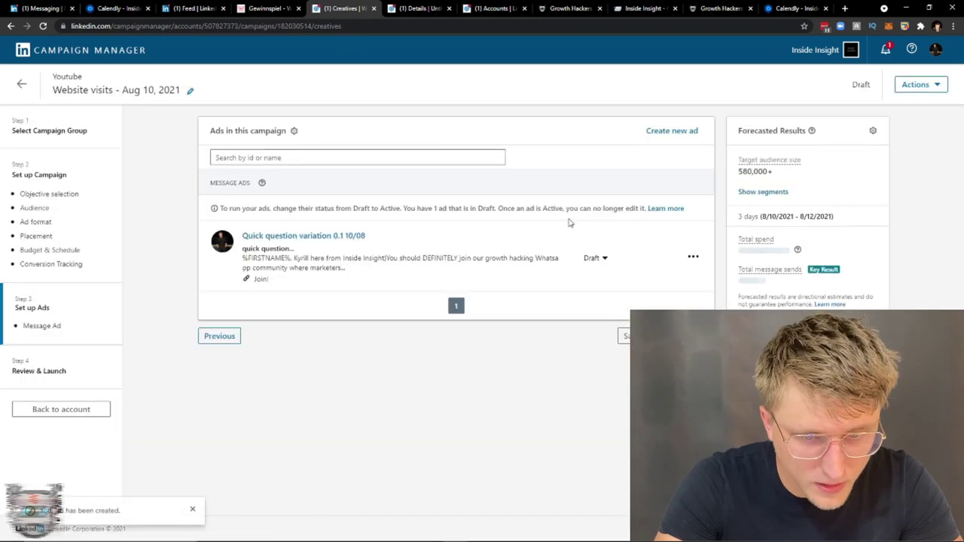
- Check the status options of the "Quick question variation 0.1 10/08" ad and send a test message of it
click(603, 260)
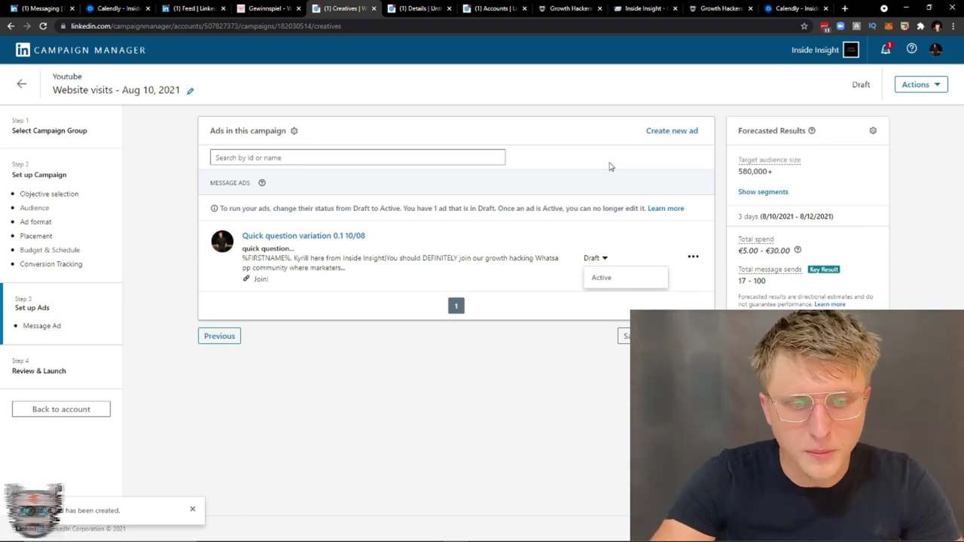
click(693, 258)
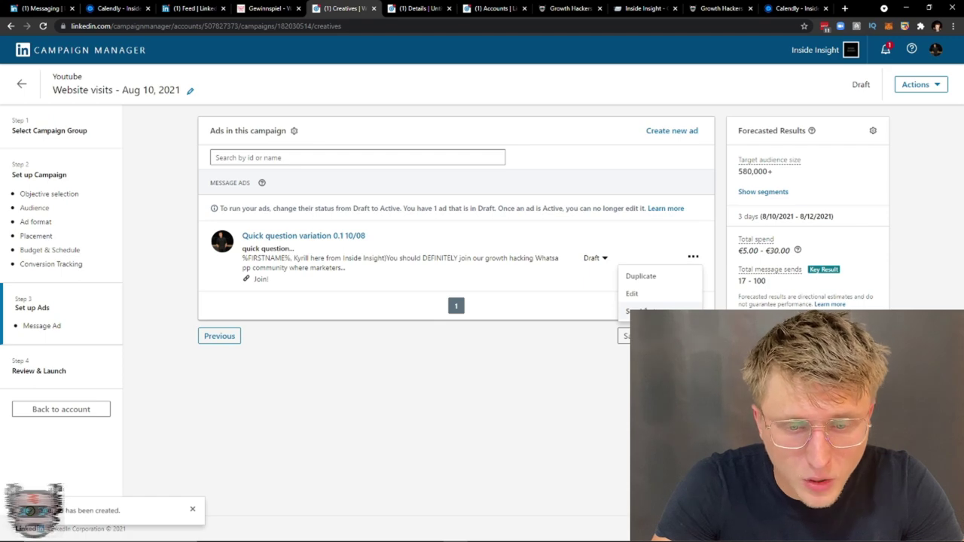
click(647, 311)
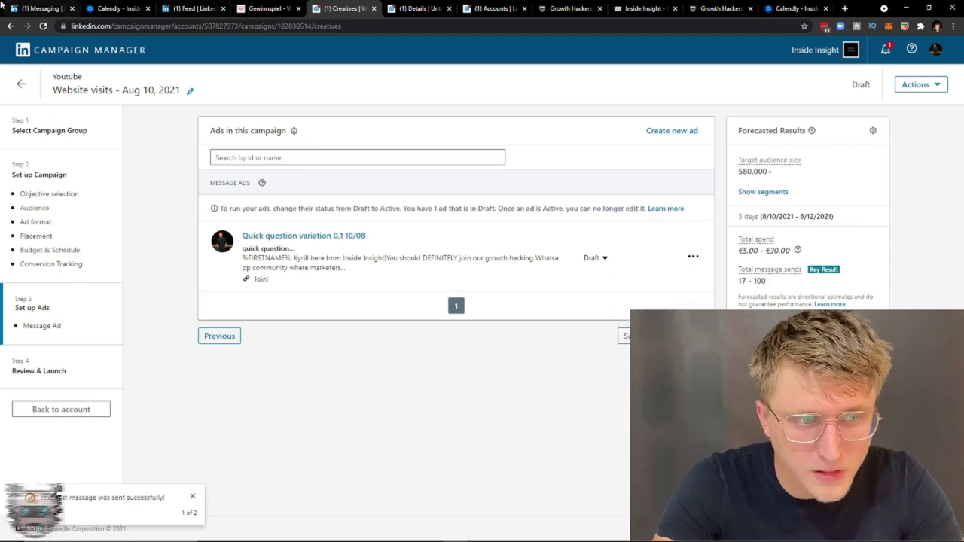
- Remove the InMail filter from the LinkedIn inbox and open the newest sponsored "quick question..." test message
click(42, 9)
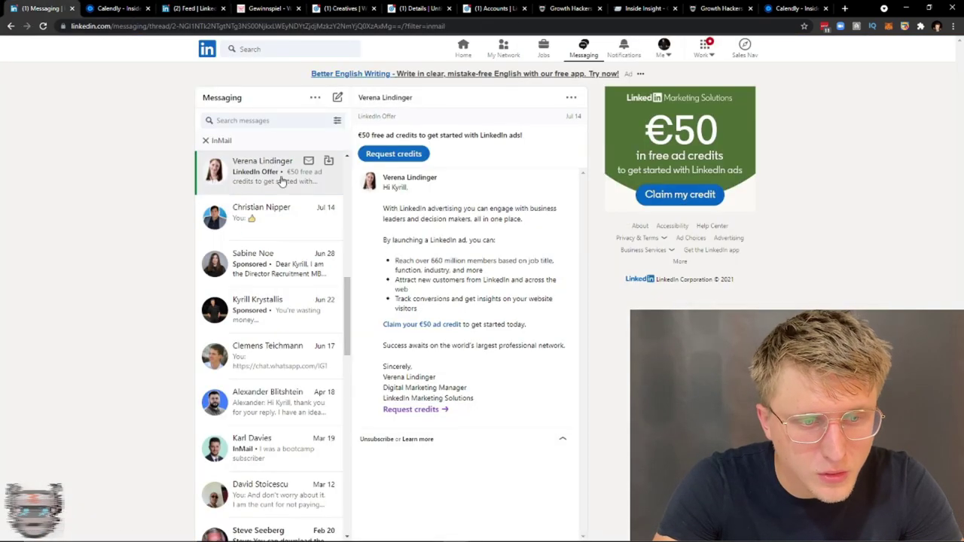
click(225, 139)
scroll(286, 214, up, 10)
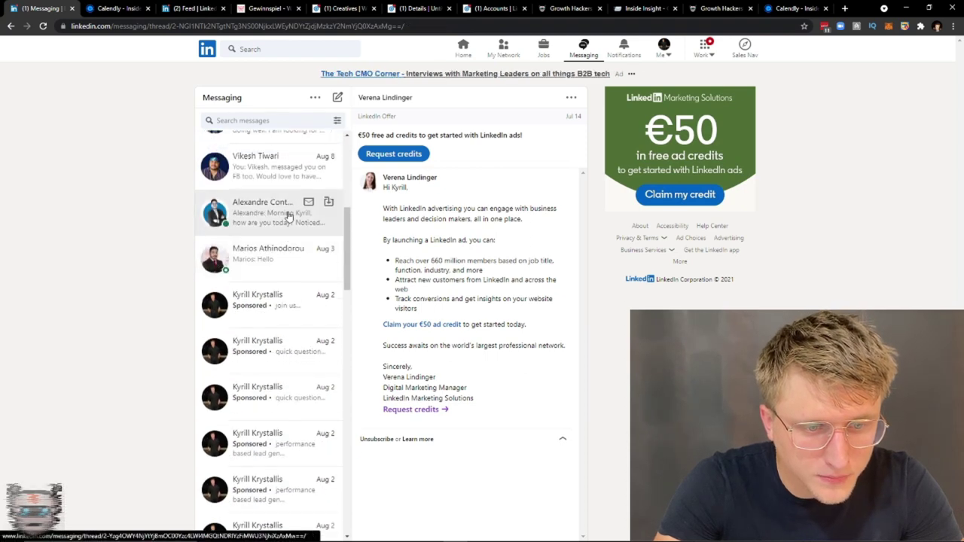
click(287, 181)
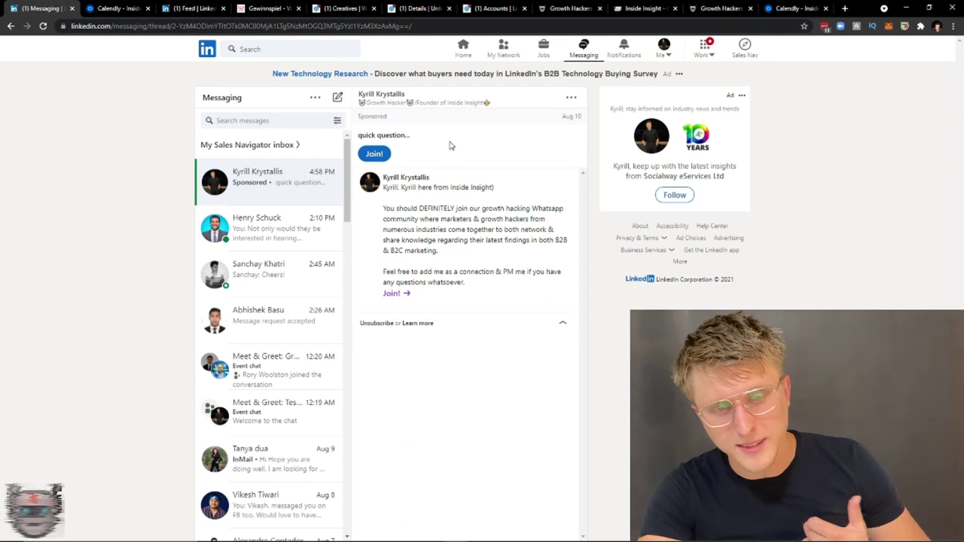
- Check the test message's greeting, follow its "Join!" link to the WhatsApp group invitation page, and return to the inbox
drag(400, 187, 418, 189)
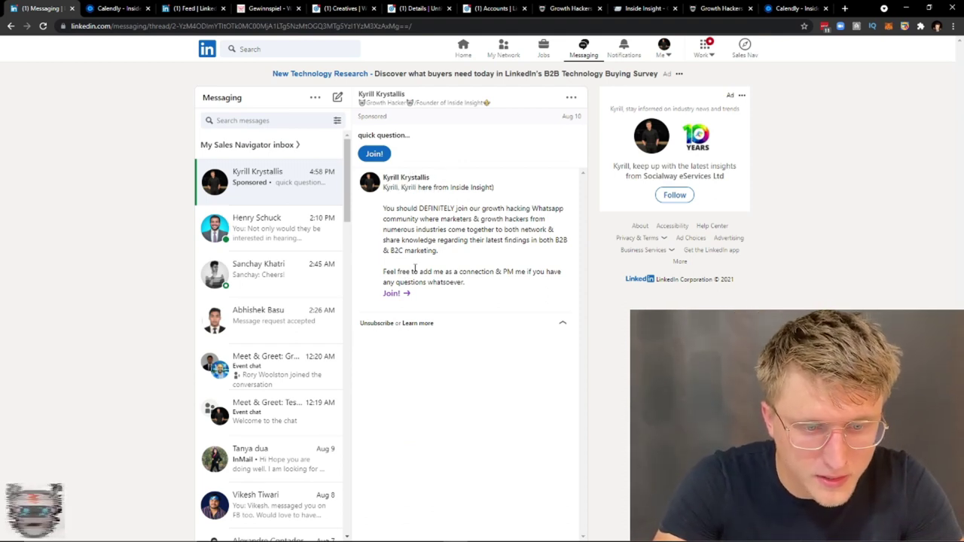
click(391, 294)
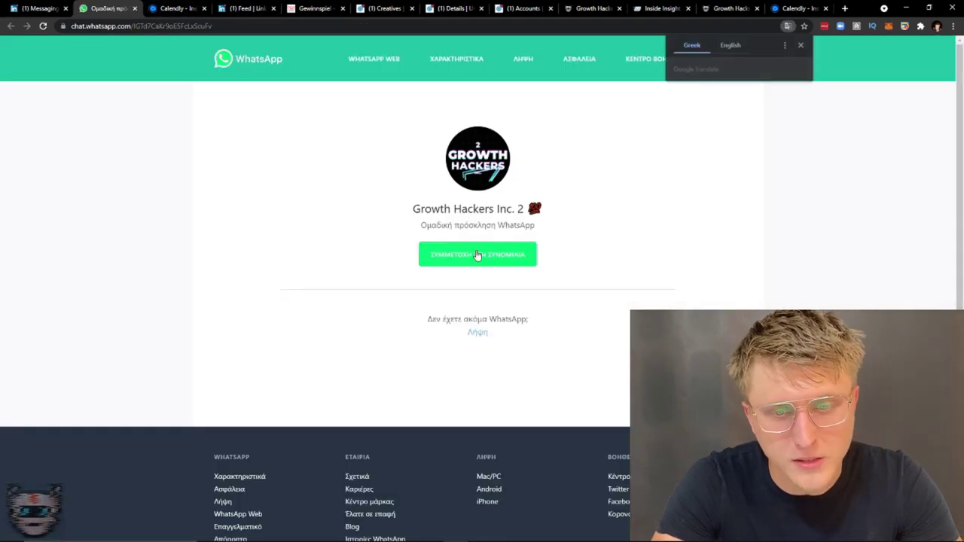
click(800, 46)
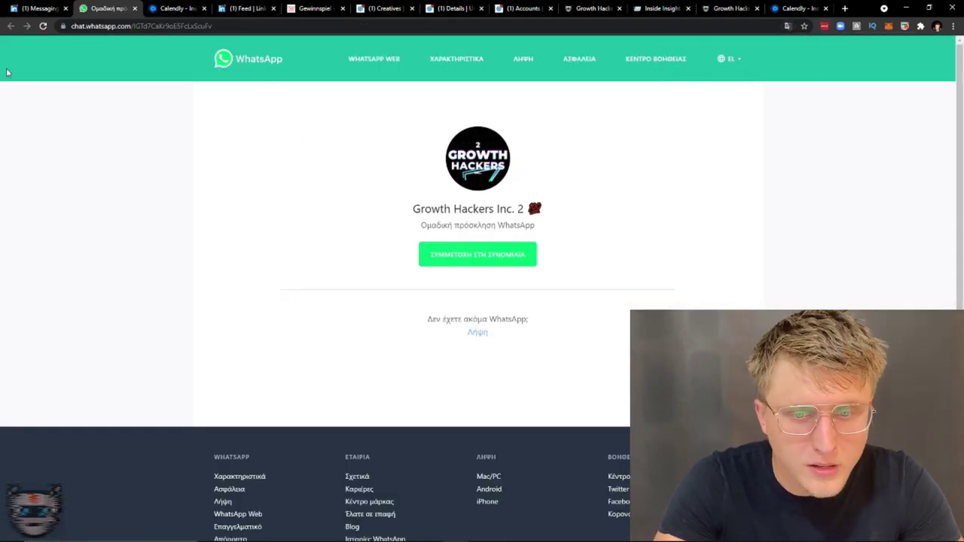
click(30, 7)
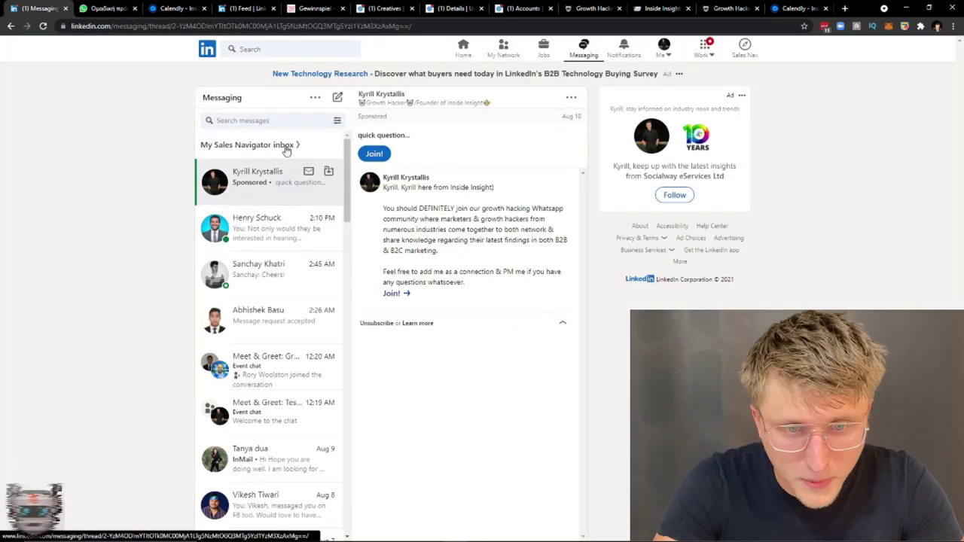
- Leave the ad setup for the Campaign Manager overview, view its ads and campaign groups, and go back to the LinkedIn inbox
click(452, 8)
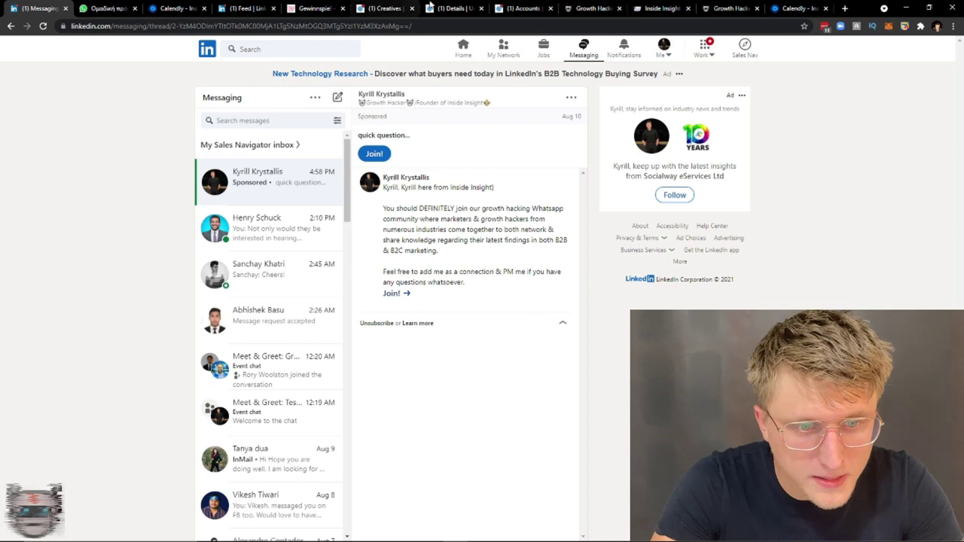
click(404, 6)
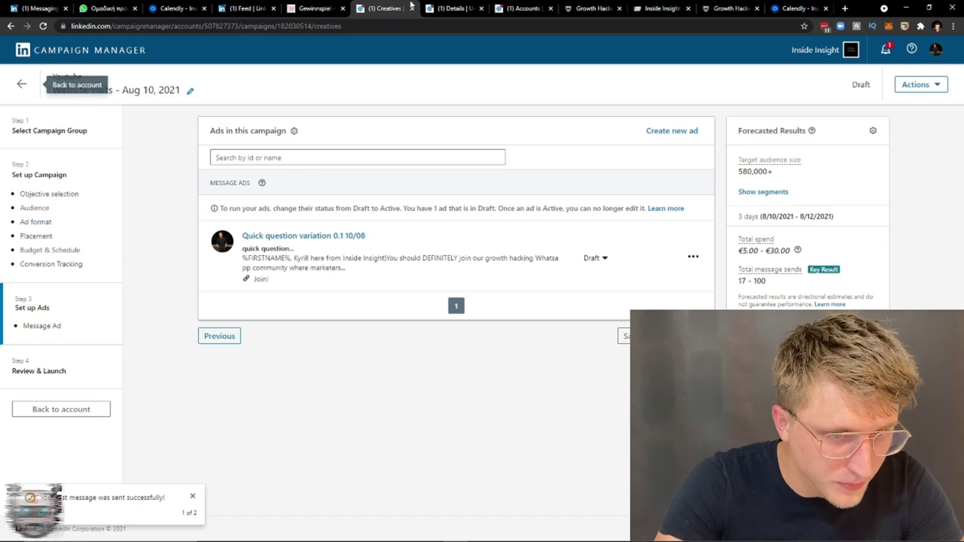
click(21, 84)
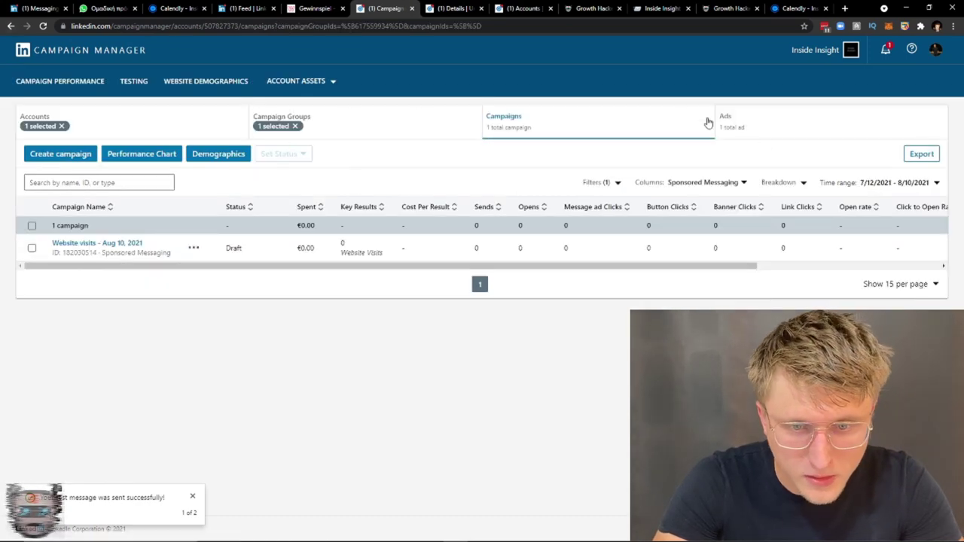
click(764, 137)
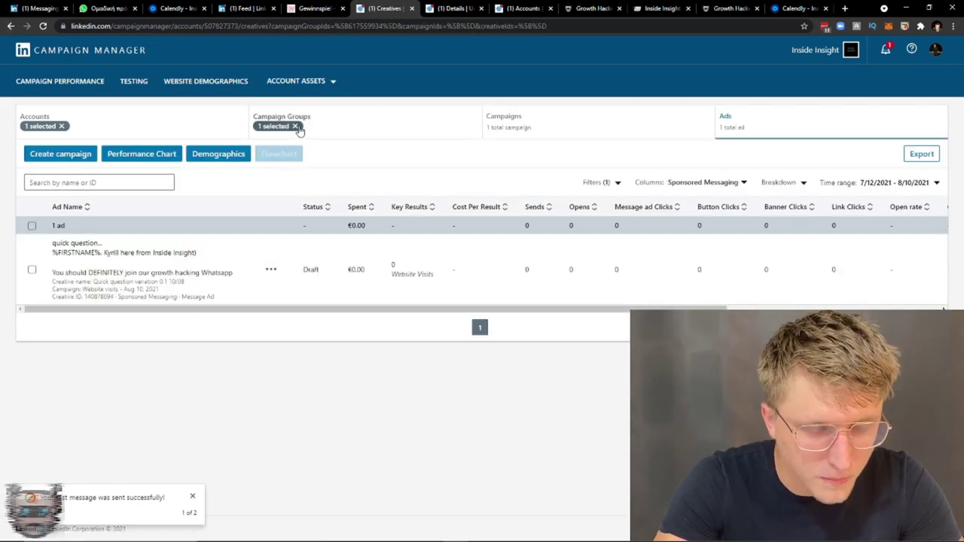
click(338, 135)
click(38, 8)
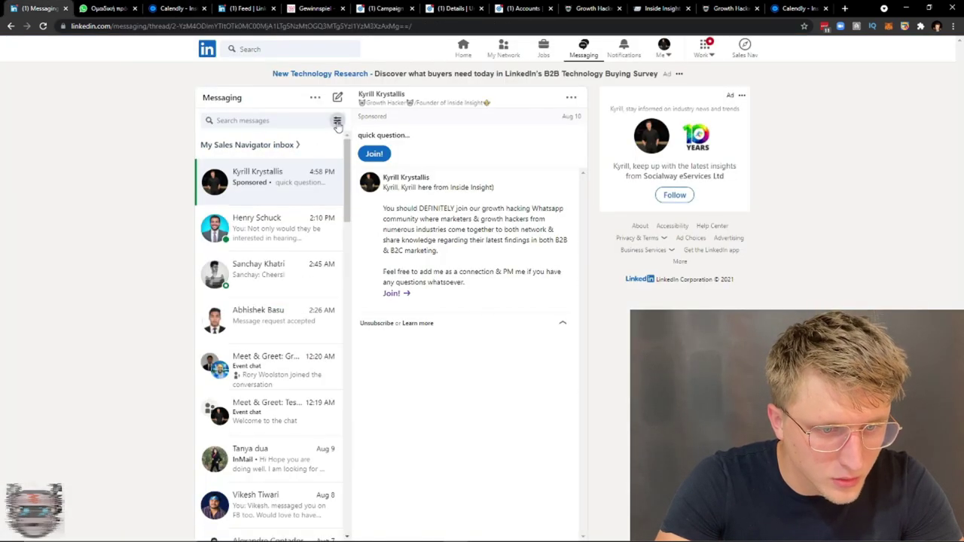
- Filter the LinkedIn inbox by InMail, open the LinkedIn ad credits offer, and open the sponsored WHU MBA conversation message
click(337, 122)
click(301, 215)
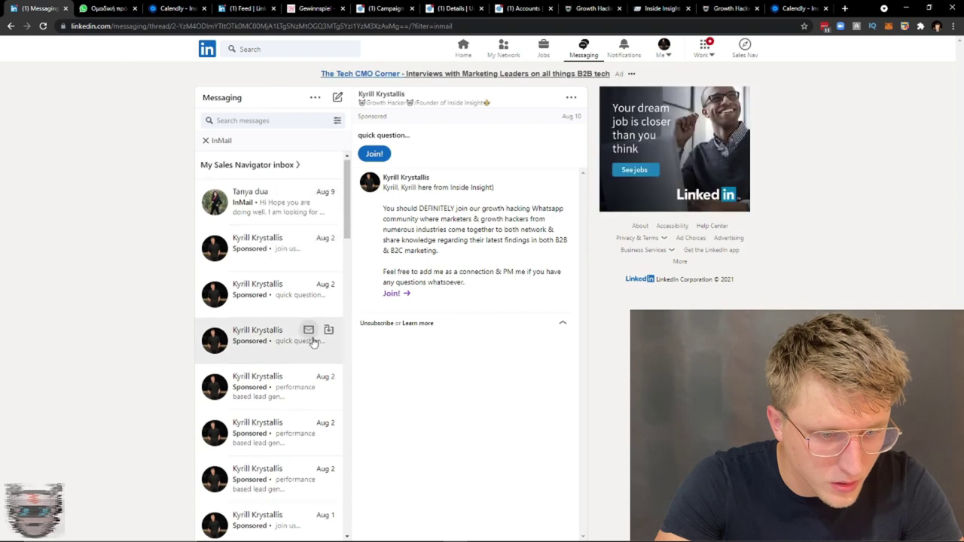
scroll(313, 341, down, 5)
click(290, 363)
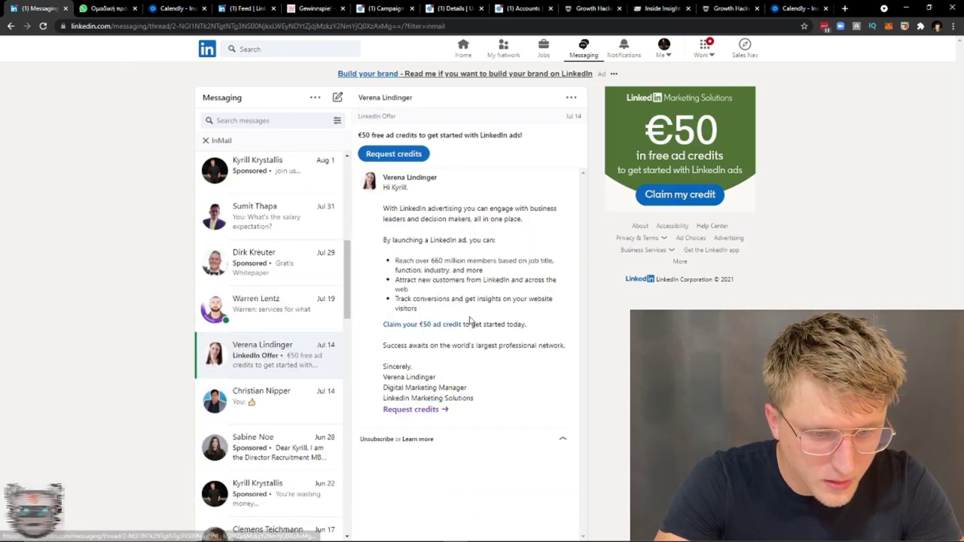
scroll(271, 362, down, 1)
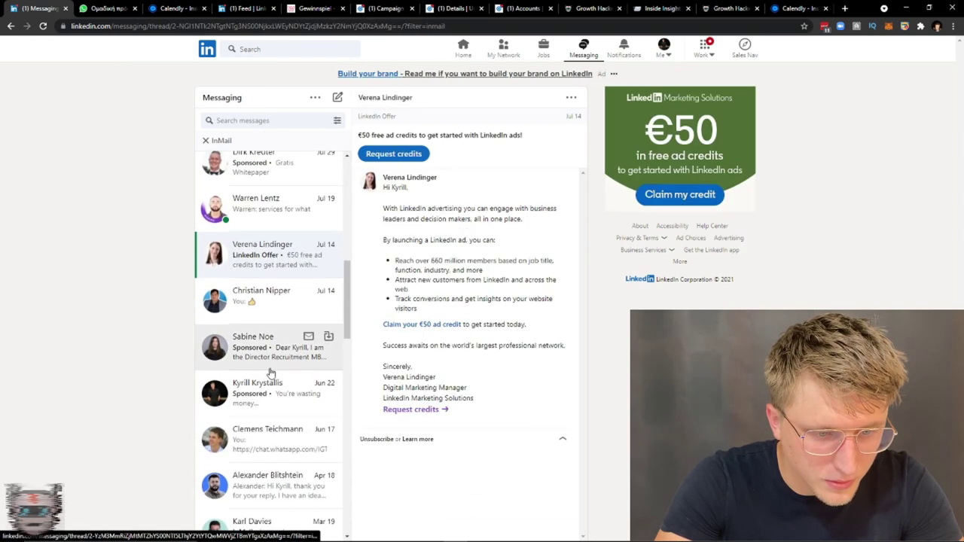
click(271, 354)
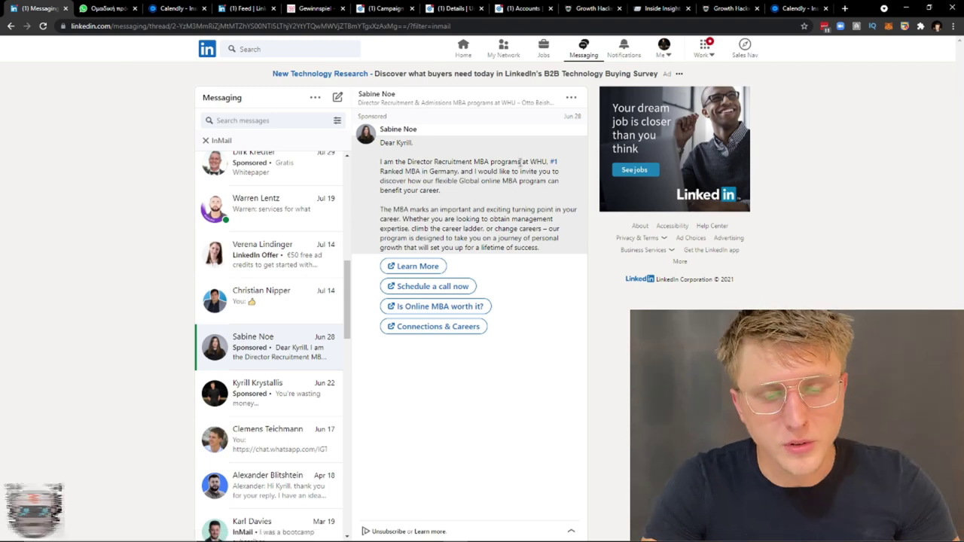
- Choose Conversation ad as the format of the new Website visits campaign and return to the sponsored WHU message
click(449, 8)
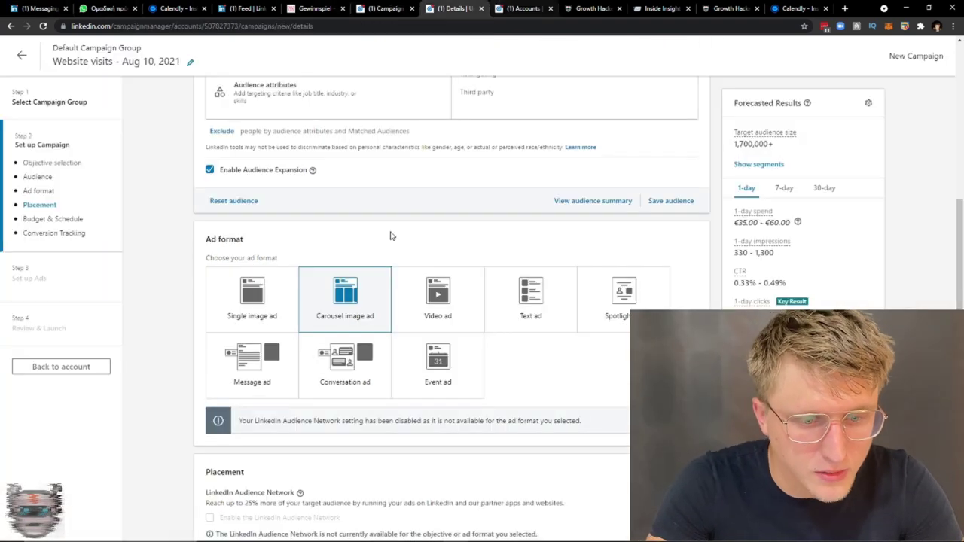
click(340, 365)
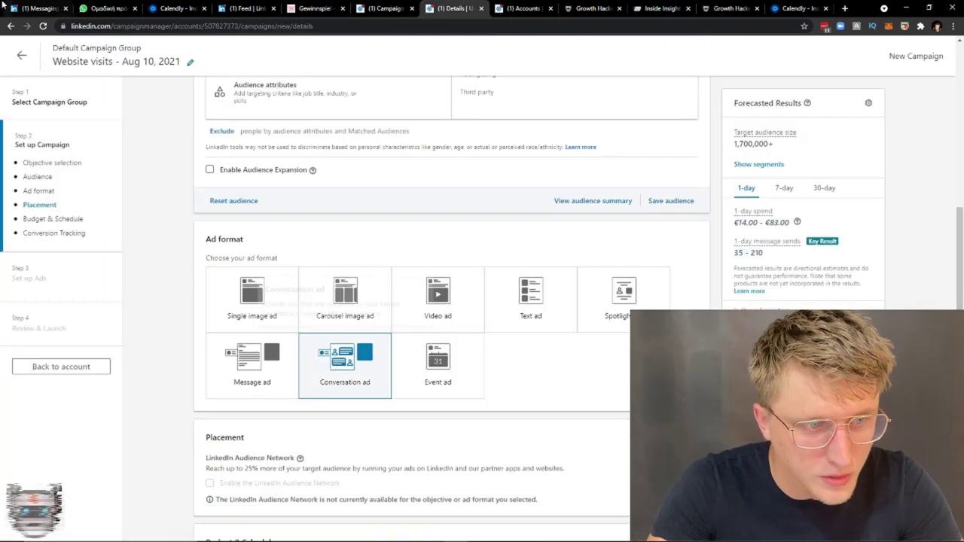
key(ctrl+1)
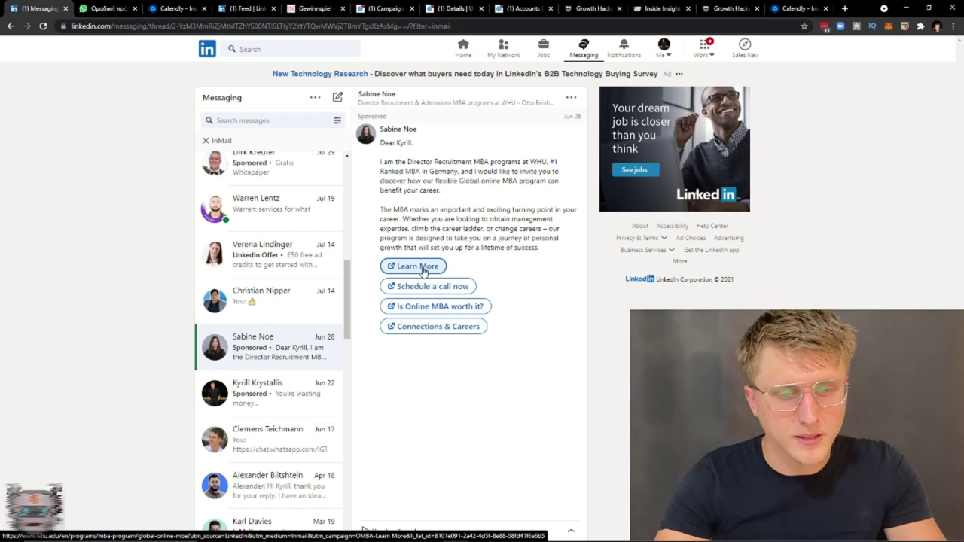
- Follow the WHU message's "Learn More" and "Schedule a call now" links, check the LinkedIn notifications, and return to the message
click(416, 274)
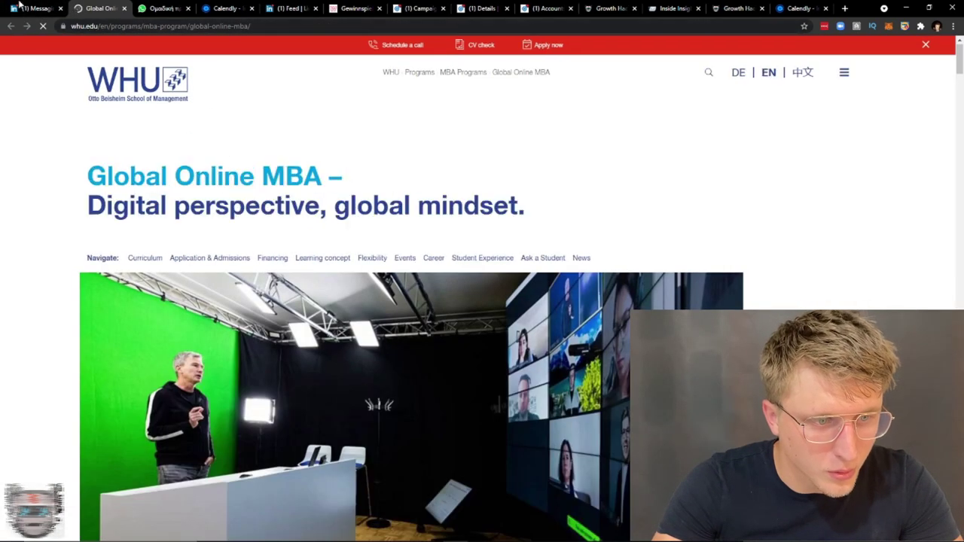
click(34, 9)
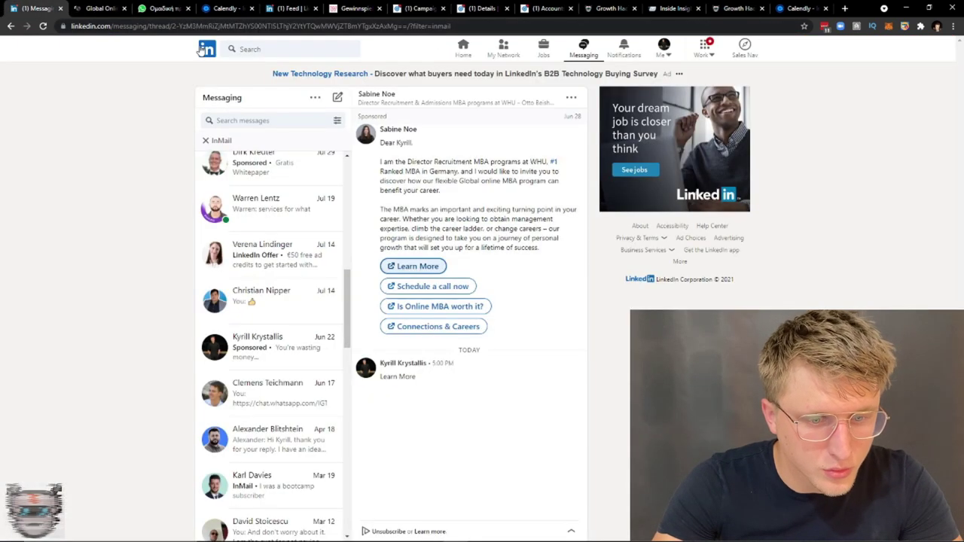
click(430, 284)
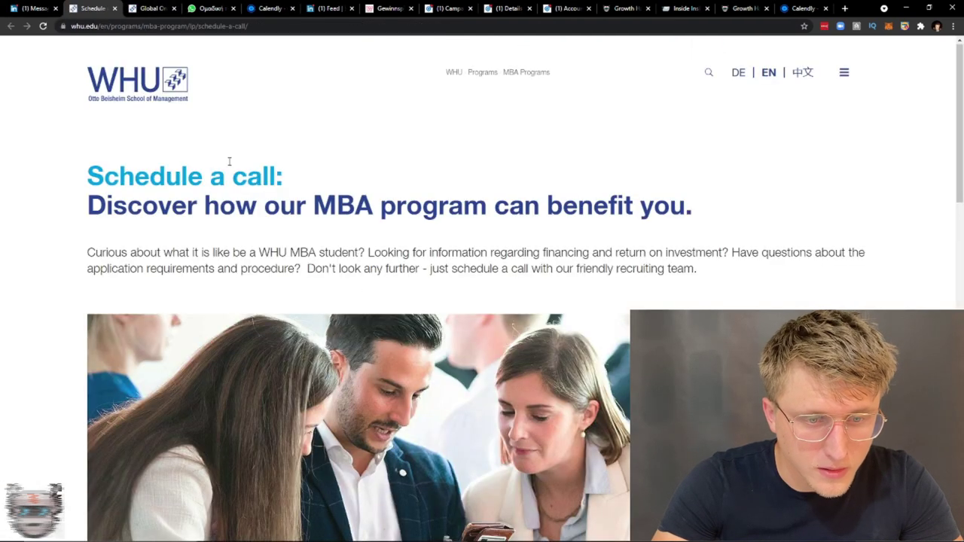
click(30, 9)
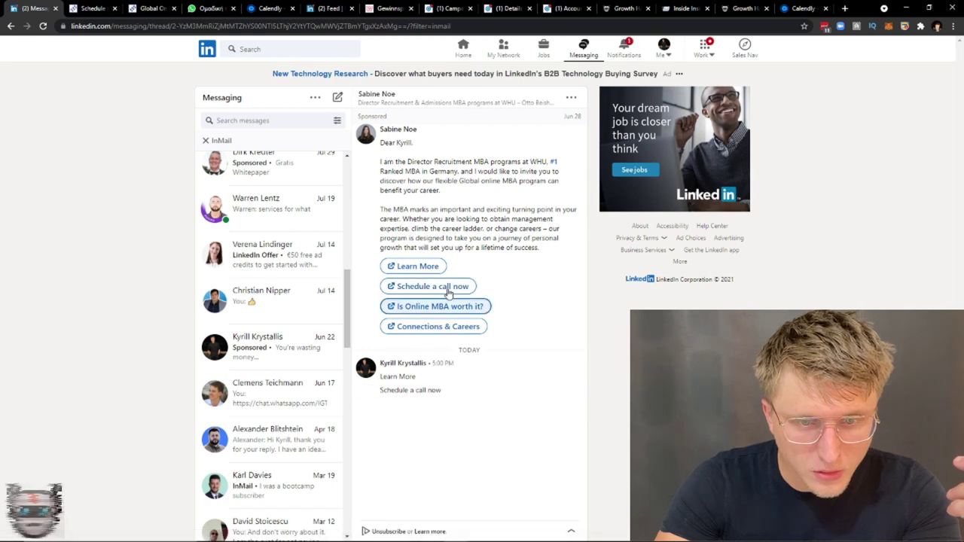
click(636, 50)
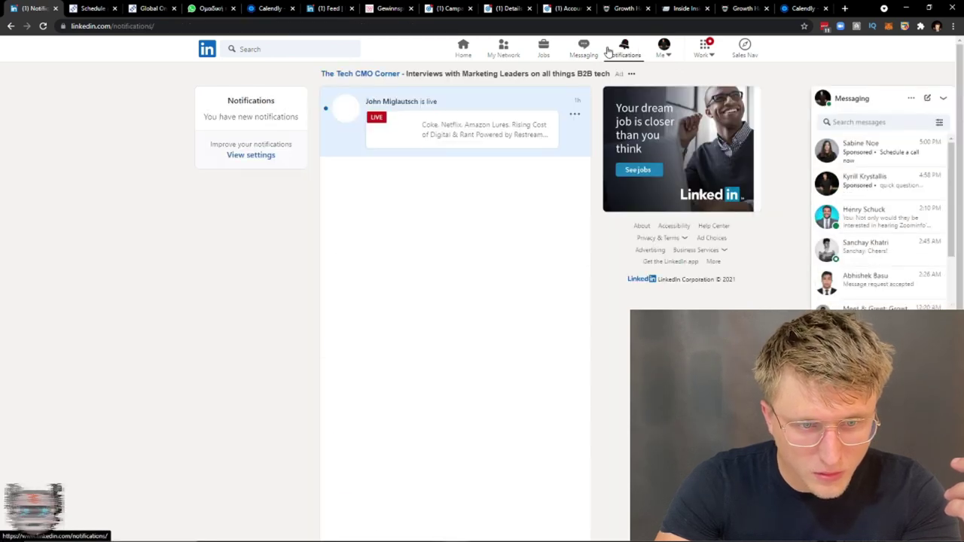
click(584, 49)
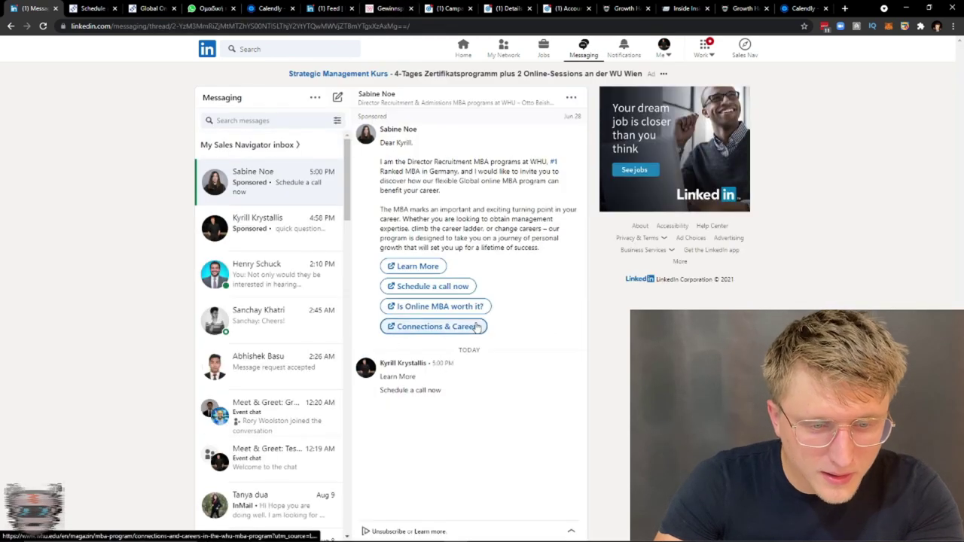
- Return to Campaign Manager, select only the "Growth Hackers Inc - Whatsapp Community" campaign group, and show its ads
click(93, 8)
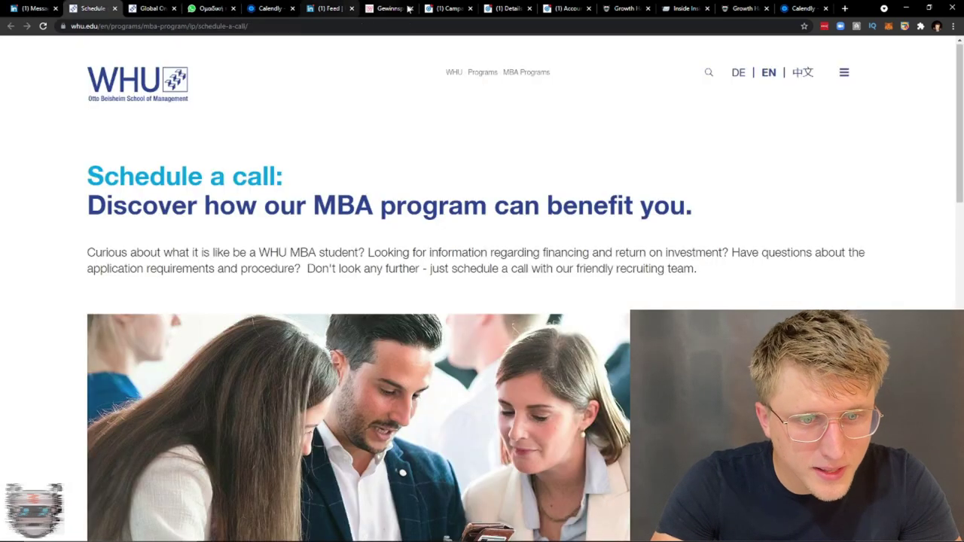
click(448, 8)
click(547, 6)
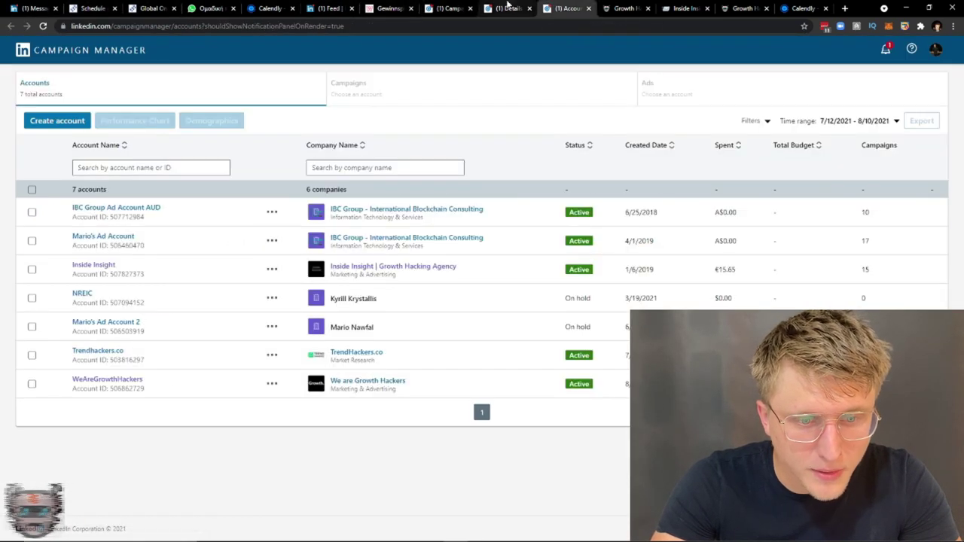
click(449, 8)
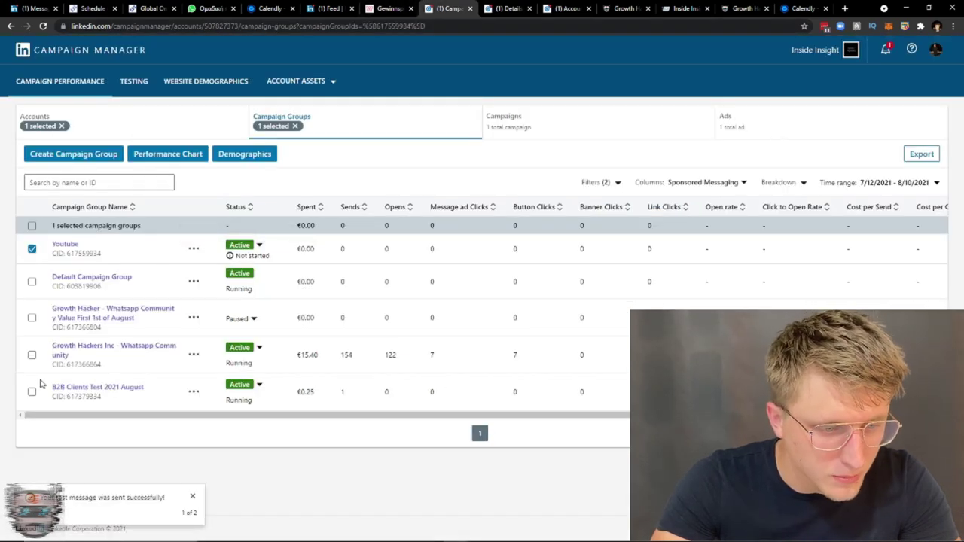
click(32, 355)
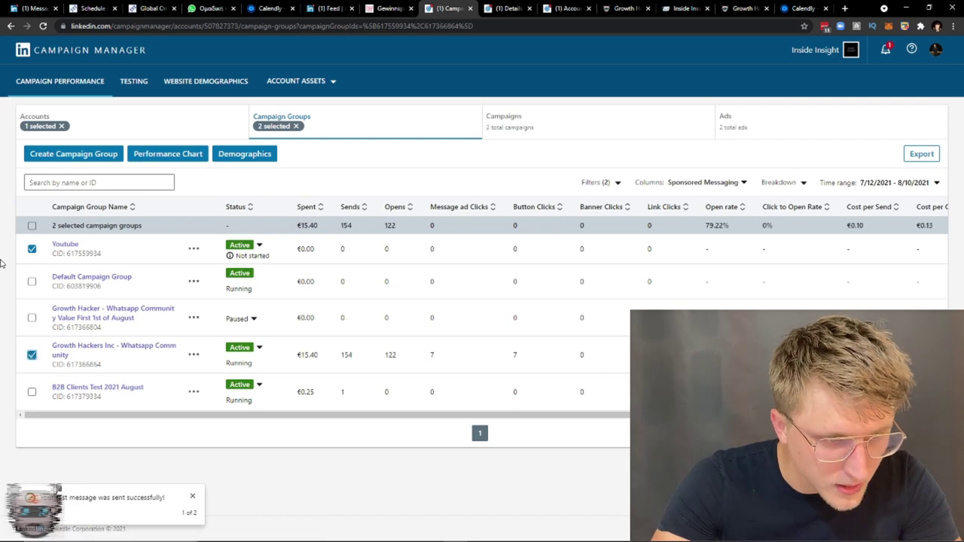
click(31, 248)
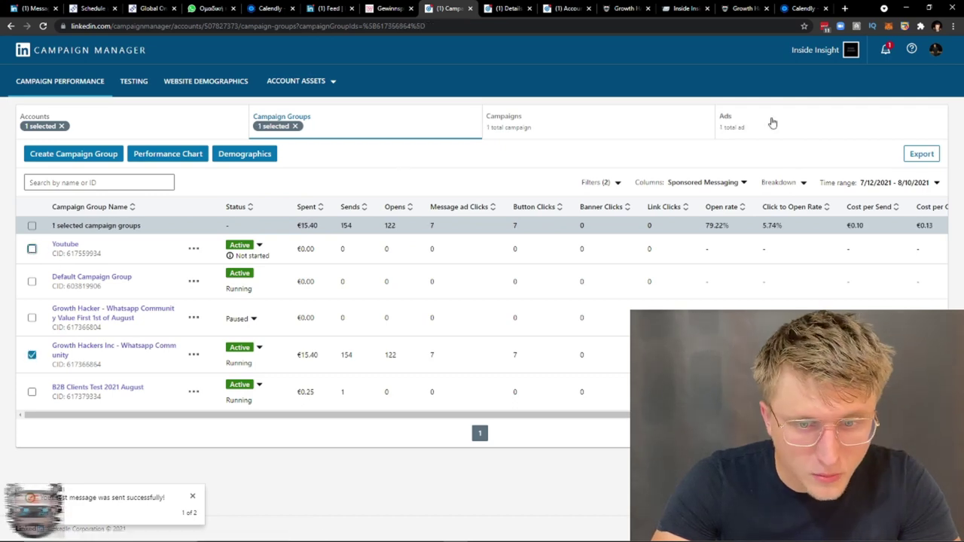
click(772, 123)
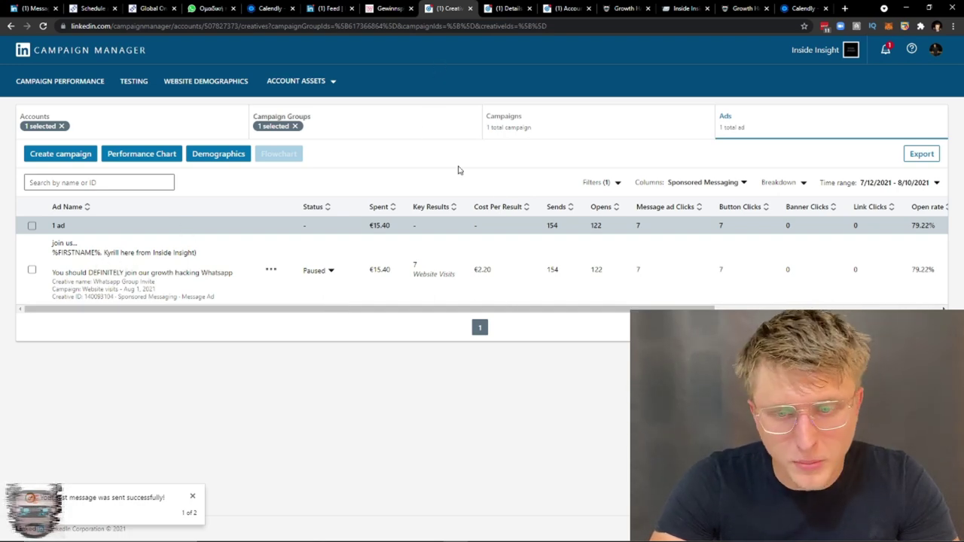
- Examine the open rate of the "join us..." message ad in relation to its subject line
drag(495, 311, 590, 310)
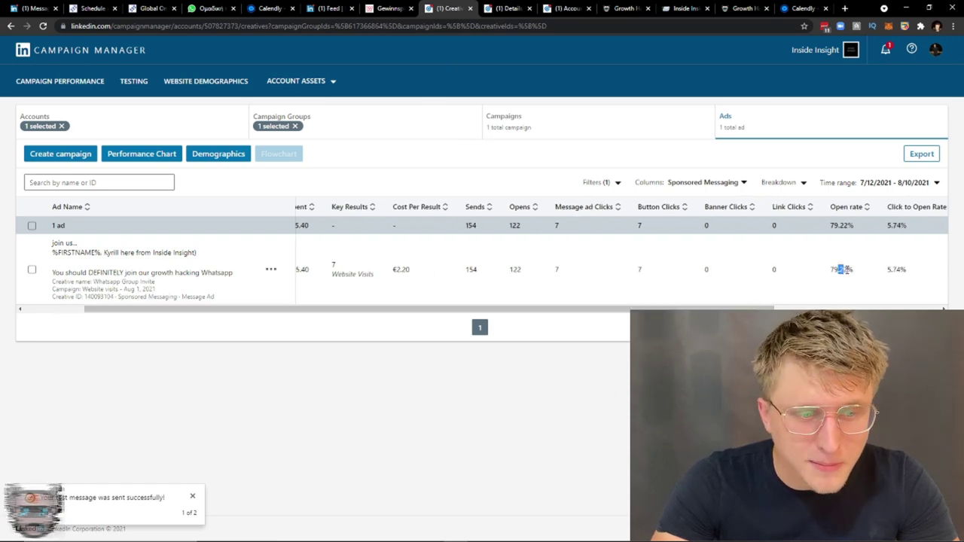
drag(54, 243, 78, 246)
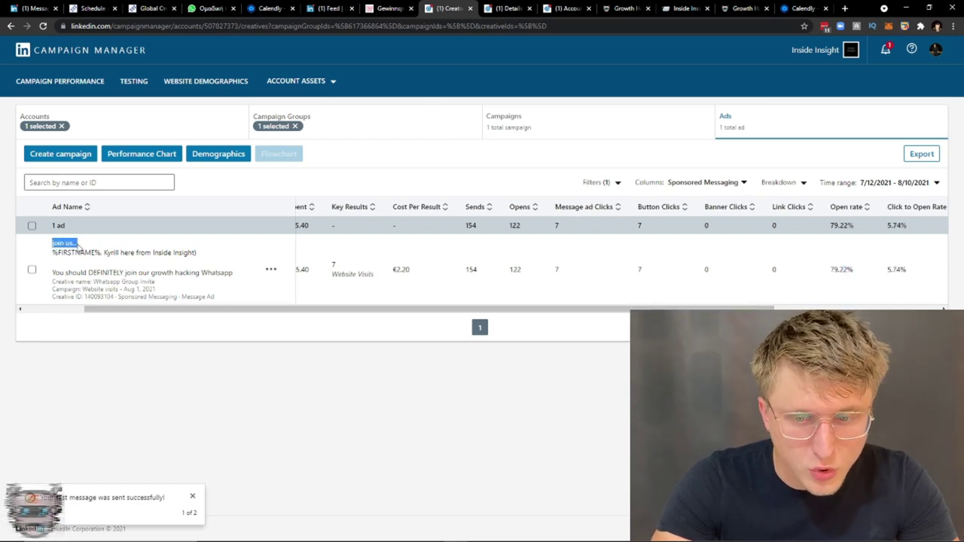
click(841, 268)
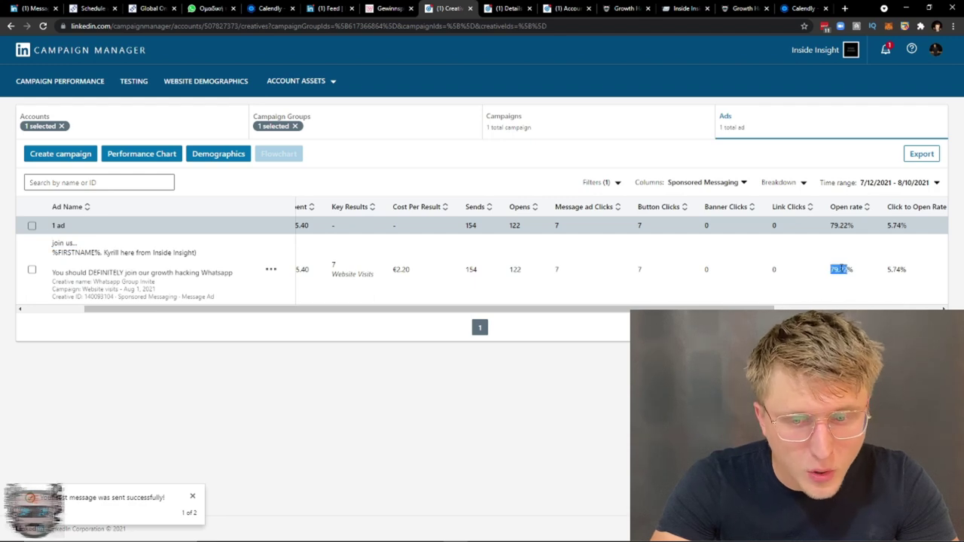
triple_click(70, 243)
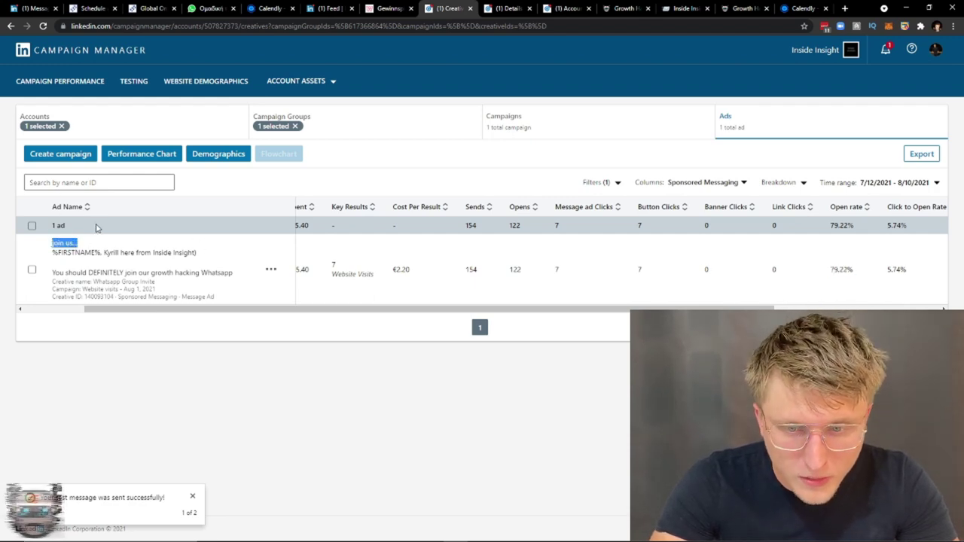
double_click(845, 268)
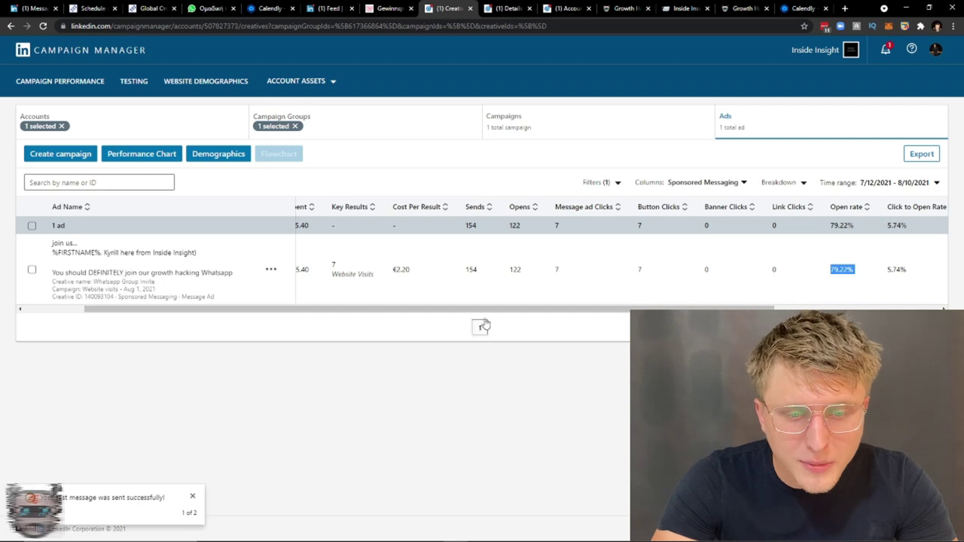
- Examine the "join us..." ad's amount spent, website visits, opens and message ad clicks
drag(497, 309, 434, 308)
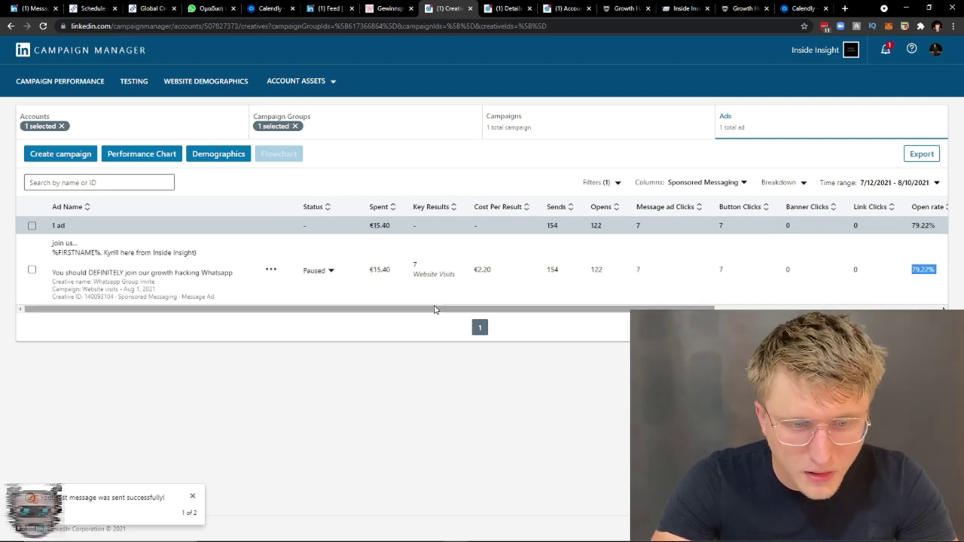
drag(413, 263, 381, 269)
click(419, 261)
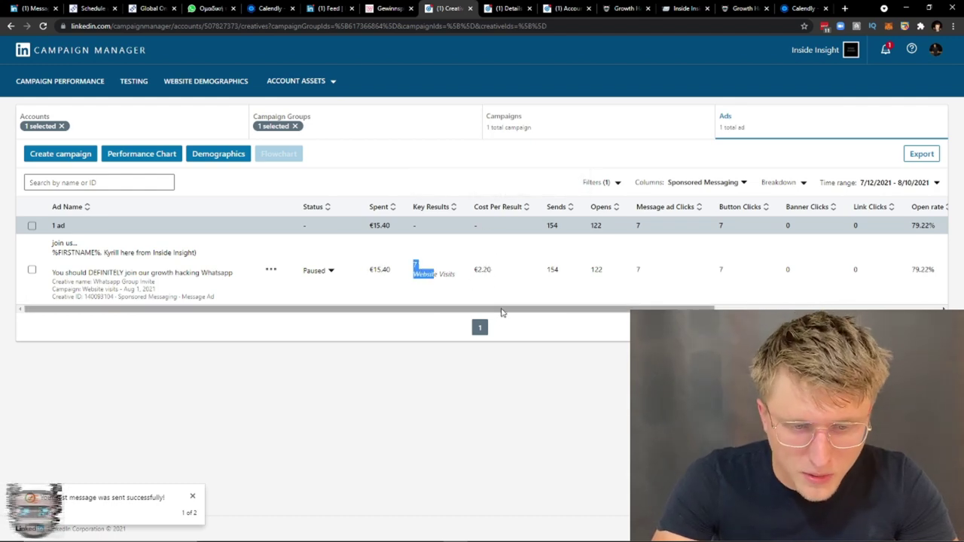
drag(504, 311, 558, 308)
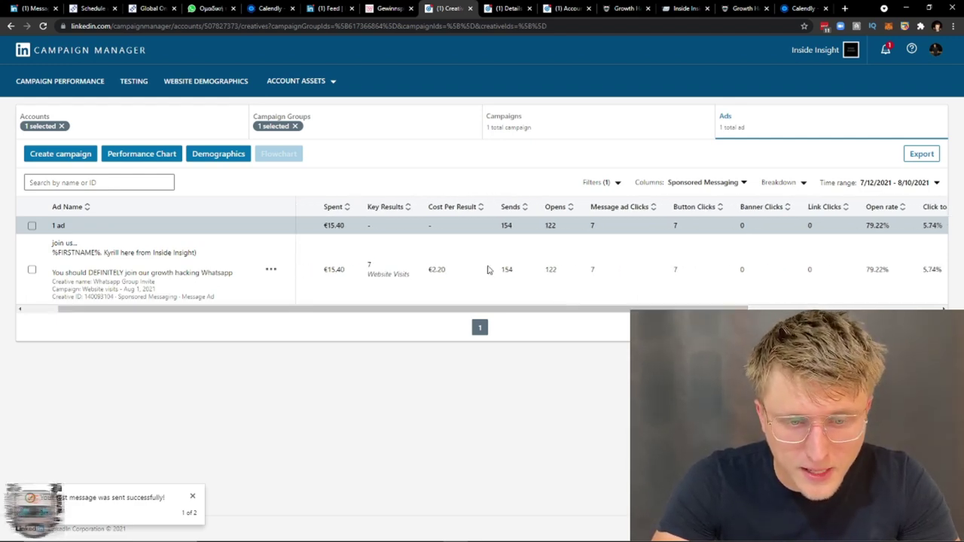
double_click(548, 269)
double_click(591, 270)
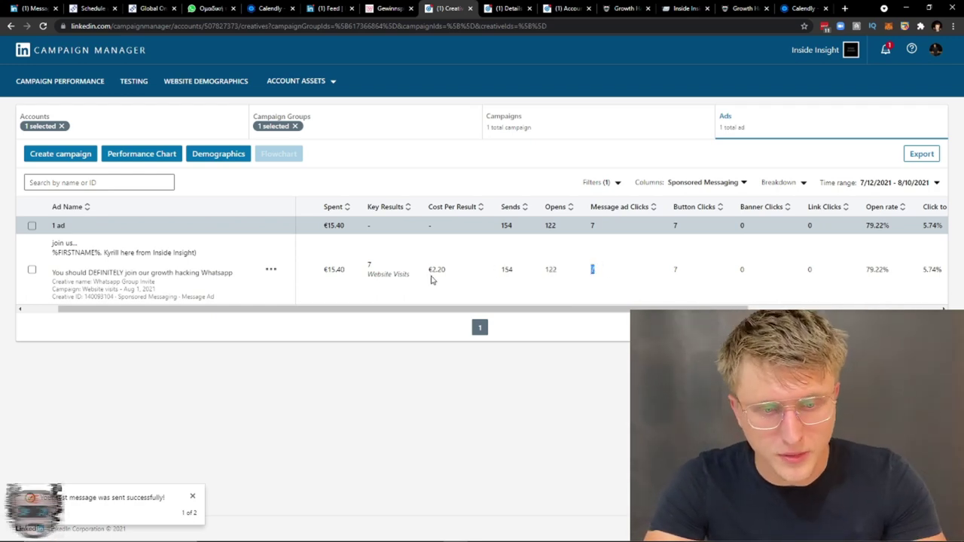
- Reopen the sponsored "quick question..." test message in the LinkedIn inbox, then return to the "join us..." ad's results in Campaign Manager
click(23, 6)
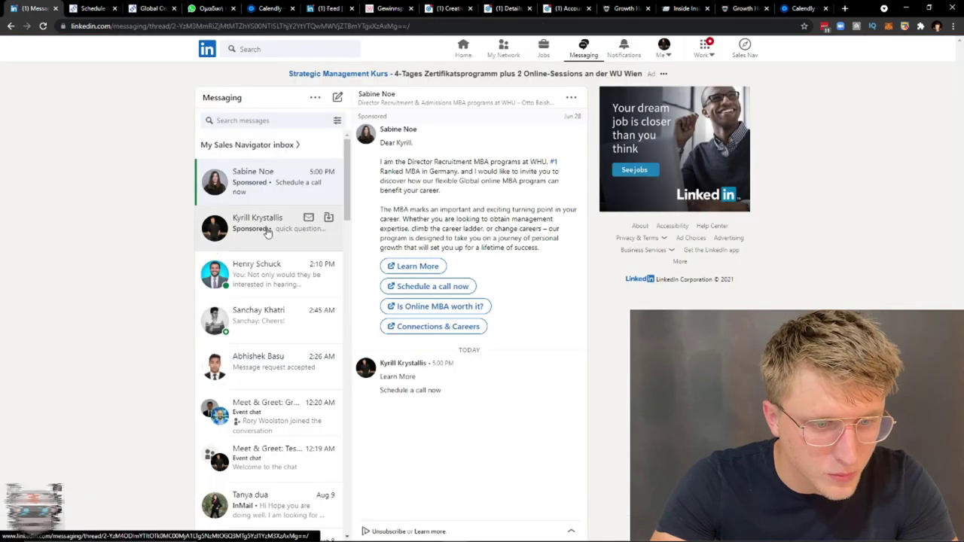
click(215, 224)
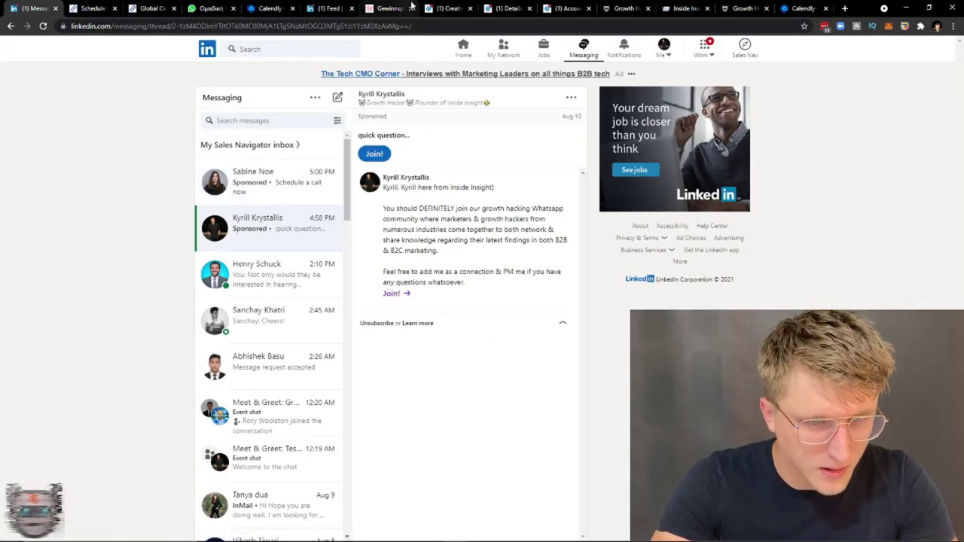
click(501, 8)
click(557, 8)
click(493, 7)
click(405, 6)
click(442, 6)
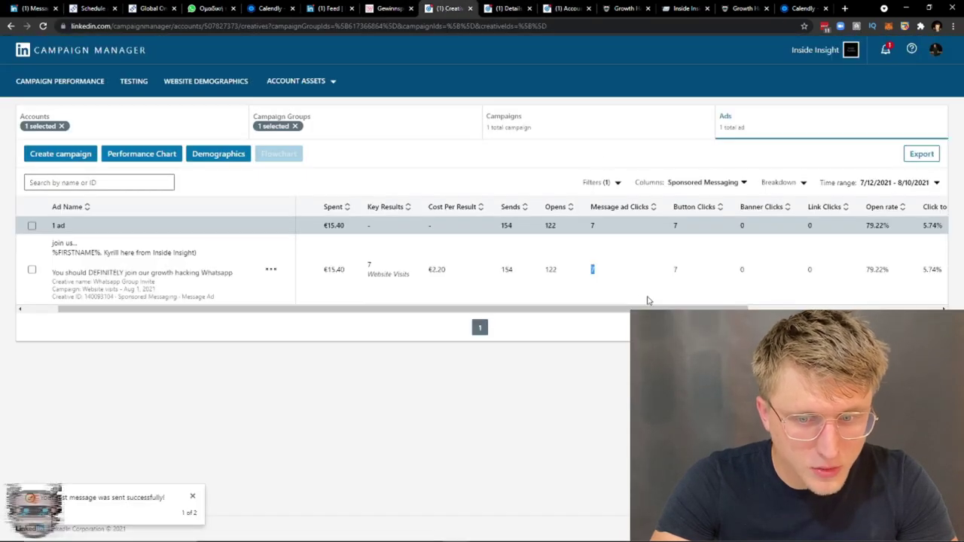
- Examine the "join us..." ad's cost per open and return to the new campaign's ad format settings
scroll(655, 290, right, 5)
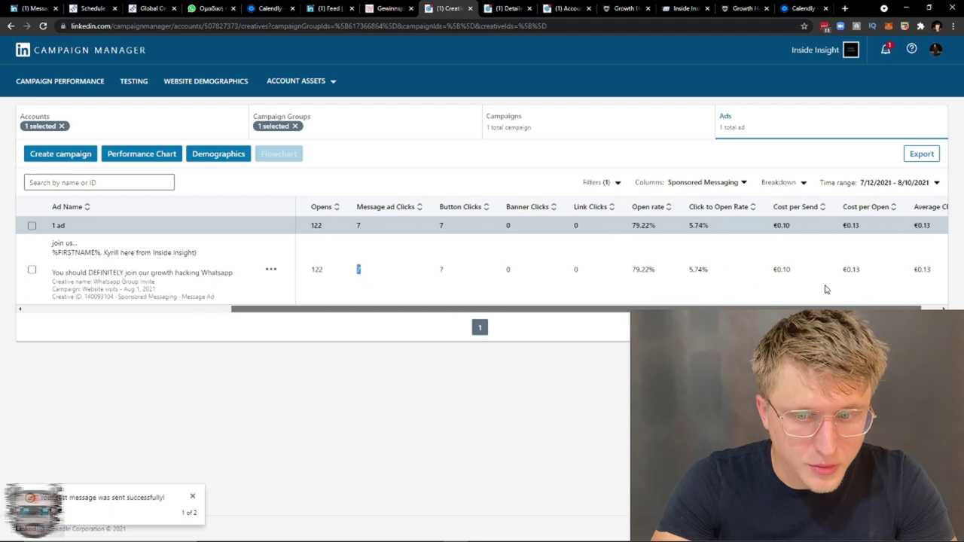
scroll(823, 289, right, 1)
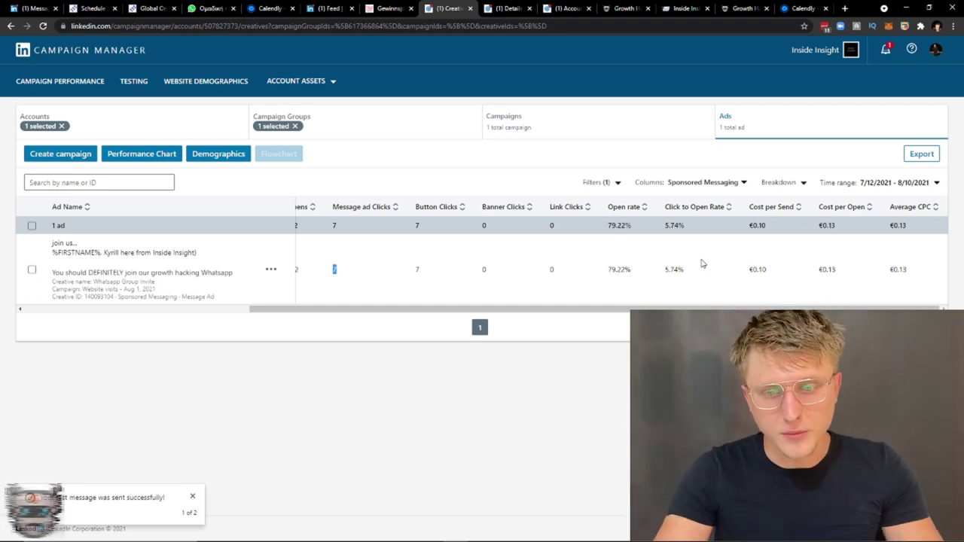
double_click(828, 268)
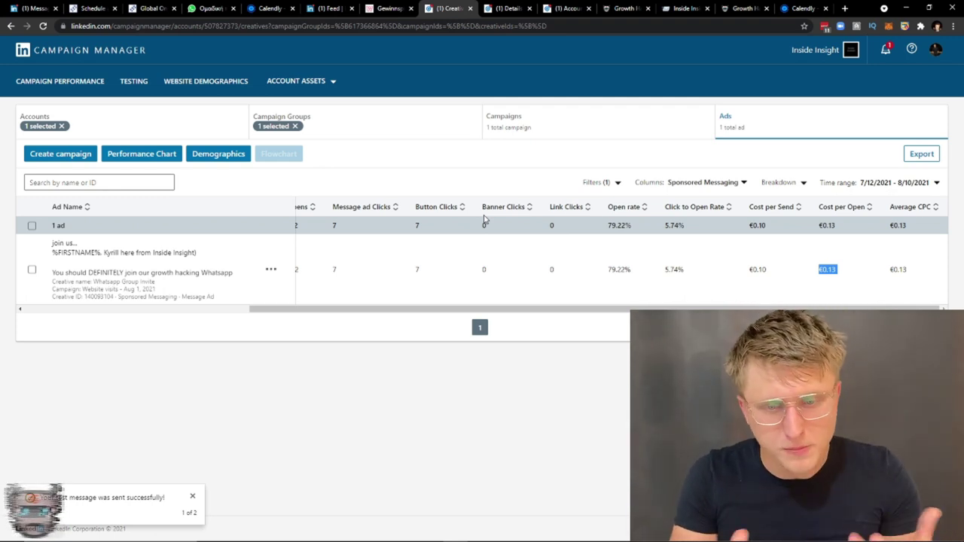
click(506, 9)
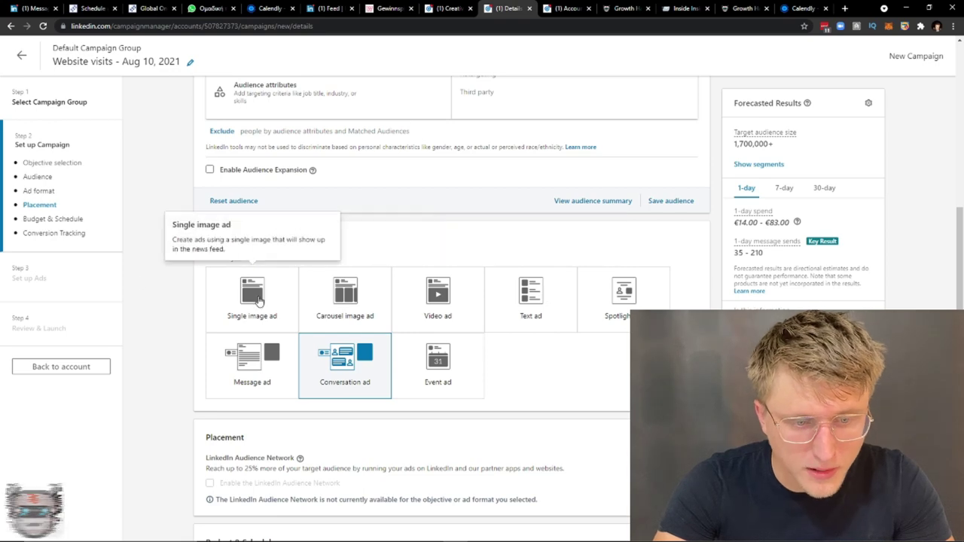
- Look through the LinkedIn home feed's promoted posts, then return to the new campaign's ad format settings
key(ctrl+1)
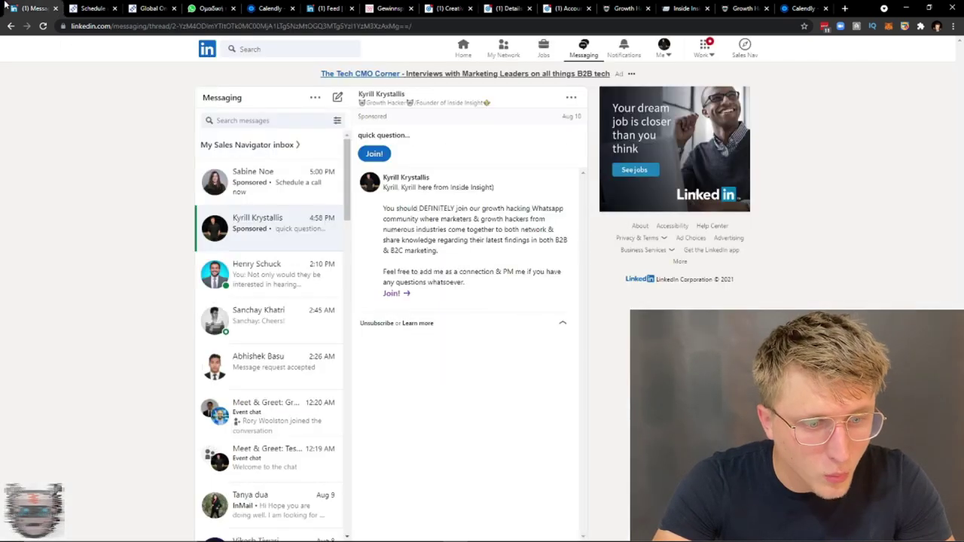
click(207, 50)
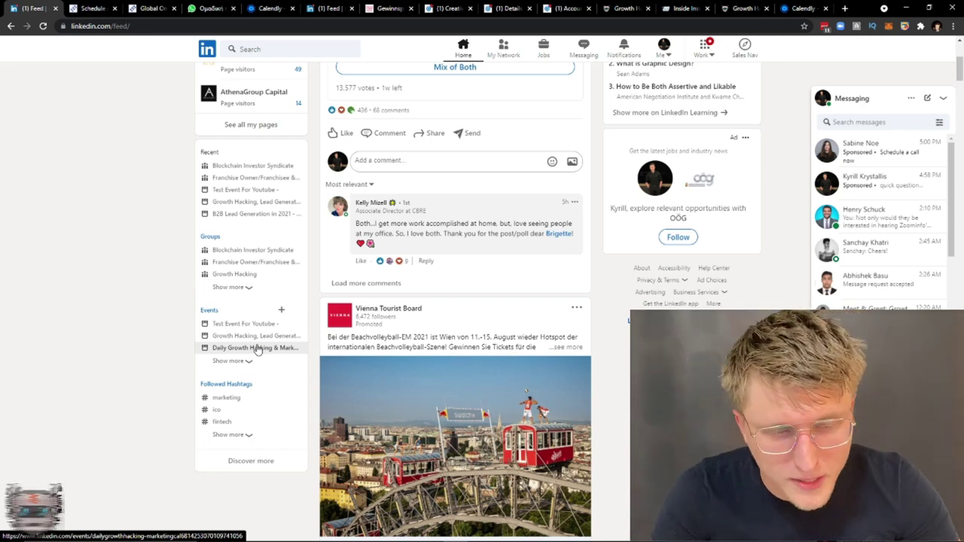
click(563, 8)
click(508, 8)
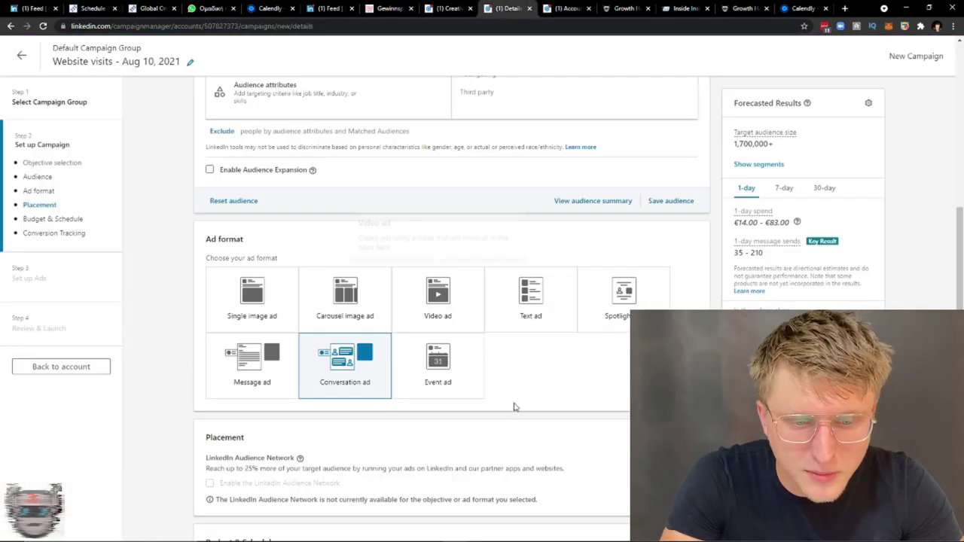
- Choose the Event ad format for the new campaign and review its bidding and conversion tracking settings
click(430, 375)
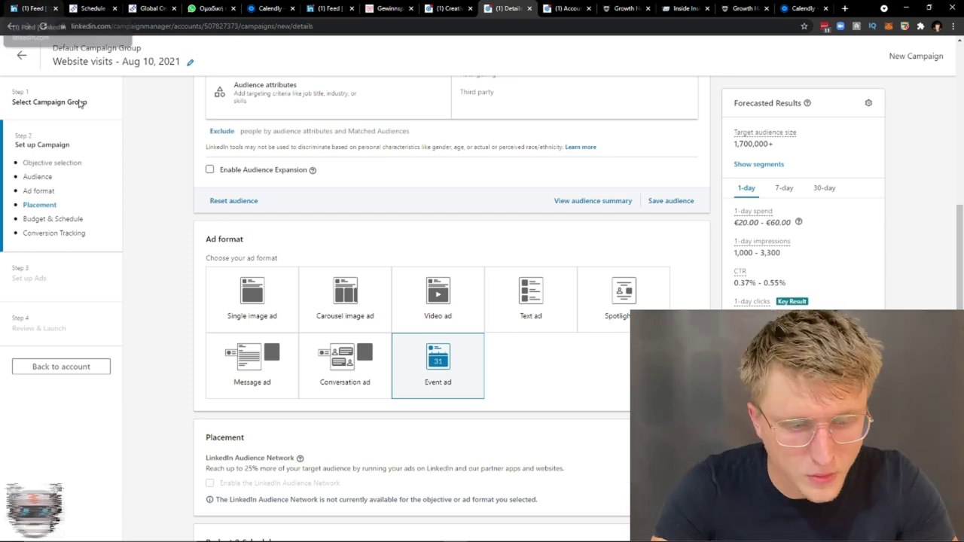
scroll(444, 410, down, 1)
scroll(366, 360, down, 10)
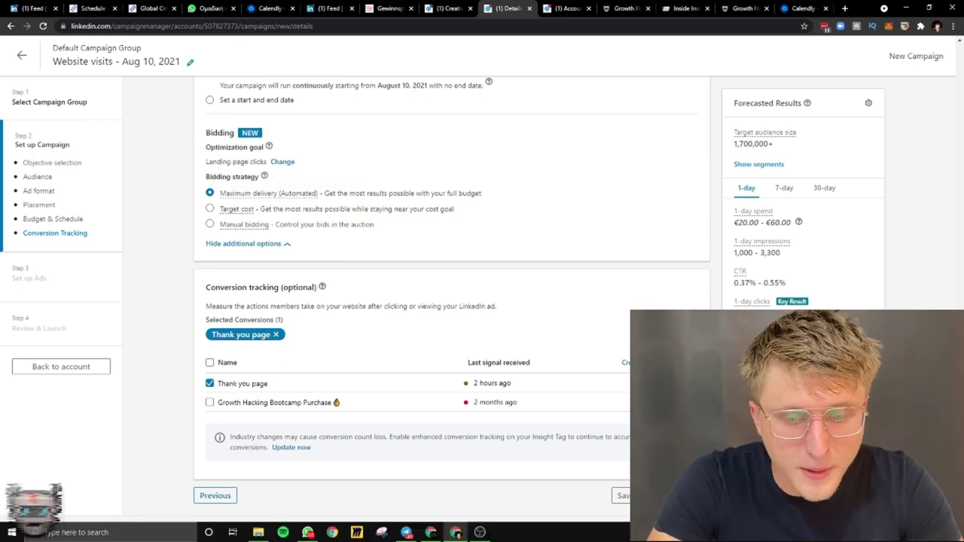
scroll(305, 407, up, 10)
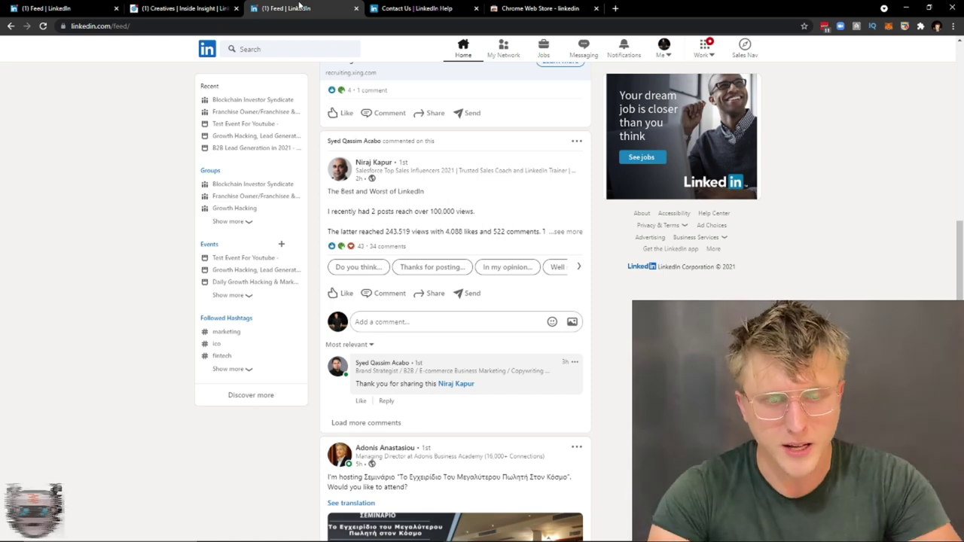
- Open the request form for becoming a LinkedIn Live broadcaster and request access as a Member
click(416, 8)
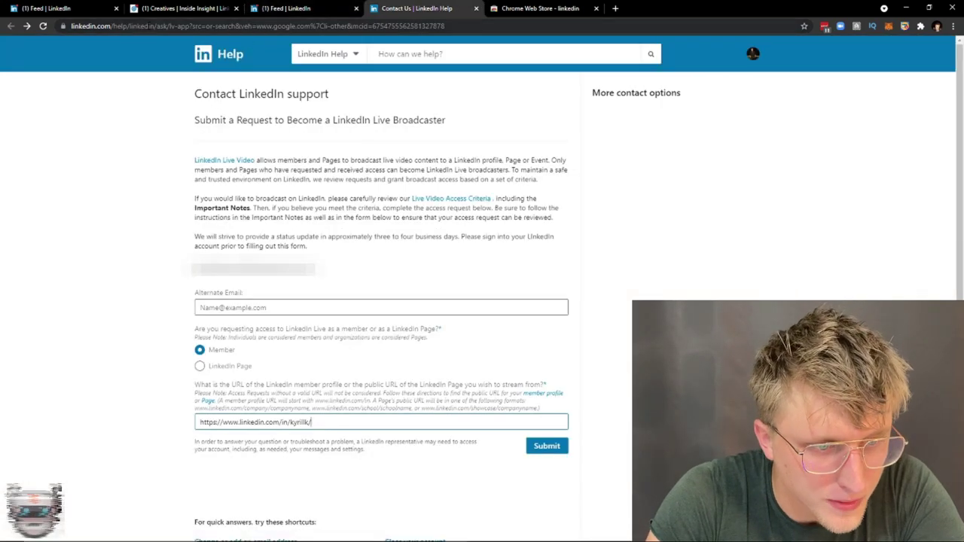
click(391, 29)
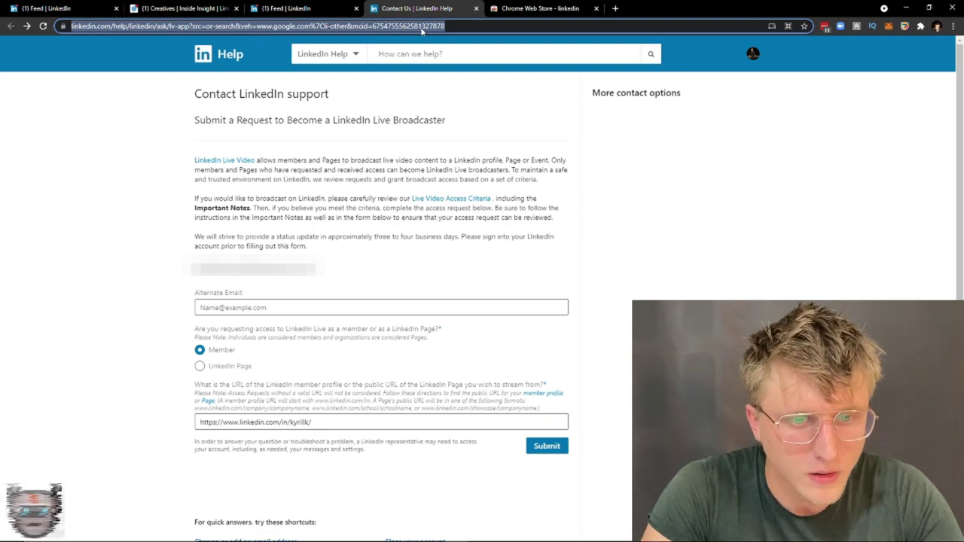
click(201, 221)
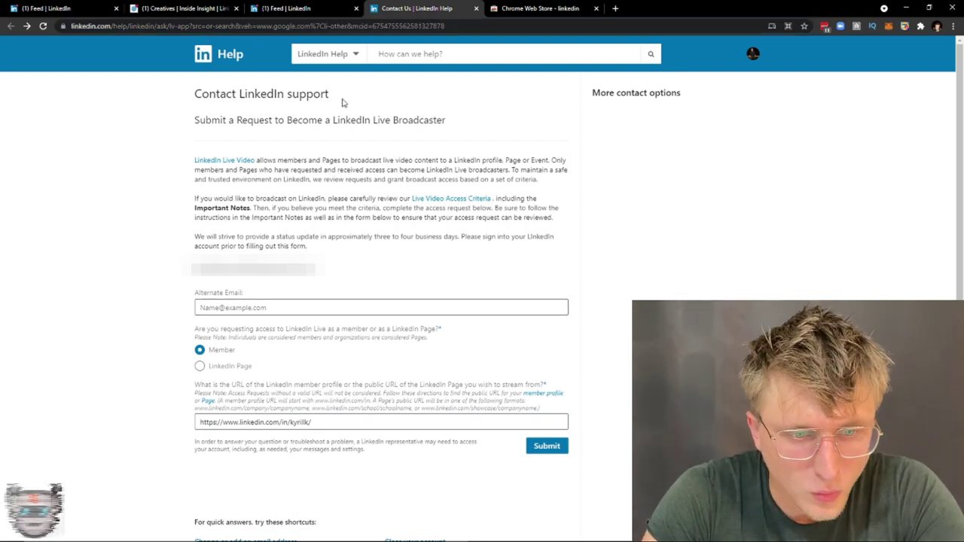
click(239, 308)
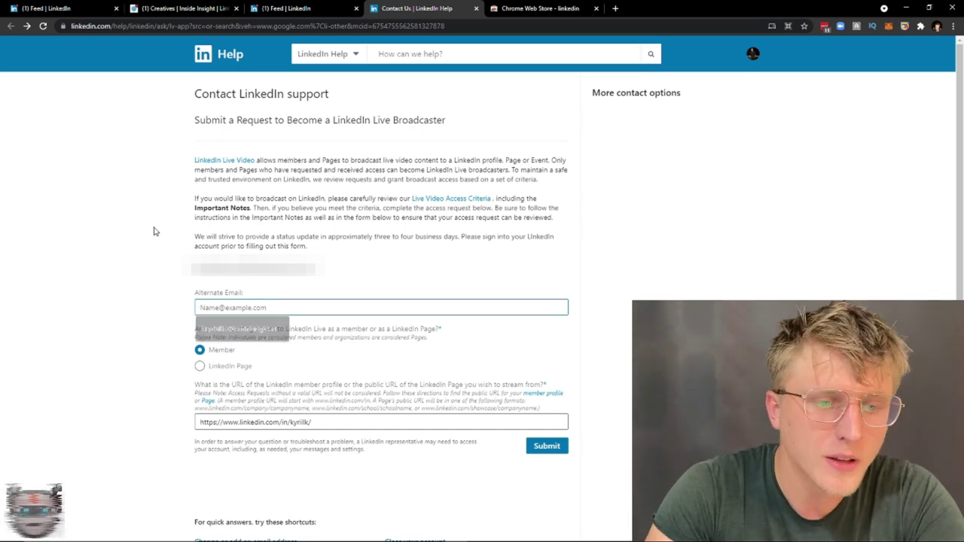
click(176, 298)
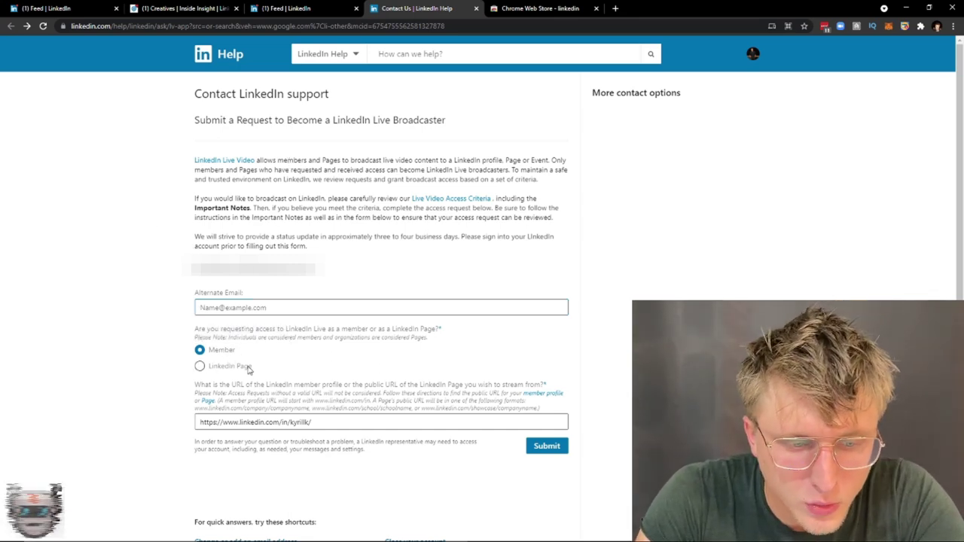
click(219, 352)
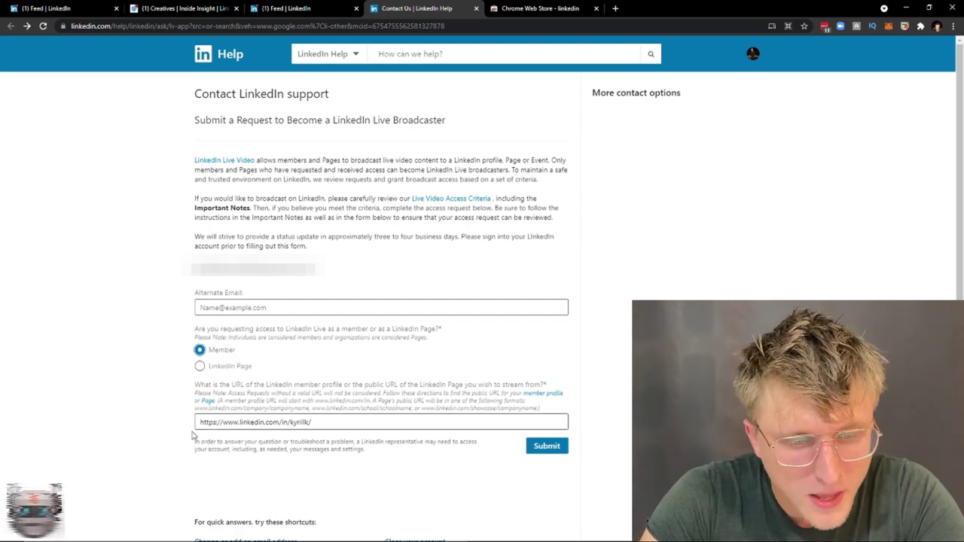
- Visit the LinkedIn home feed, then return to the LinkedIn Live request form and select the entire member profile URL
click(26, 7)
click(231, 54)
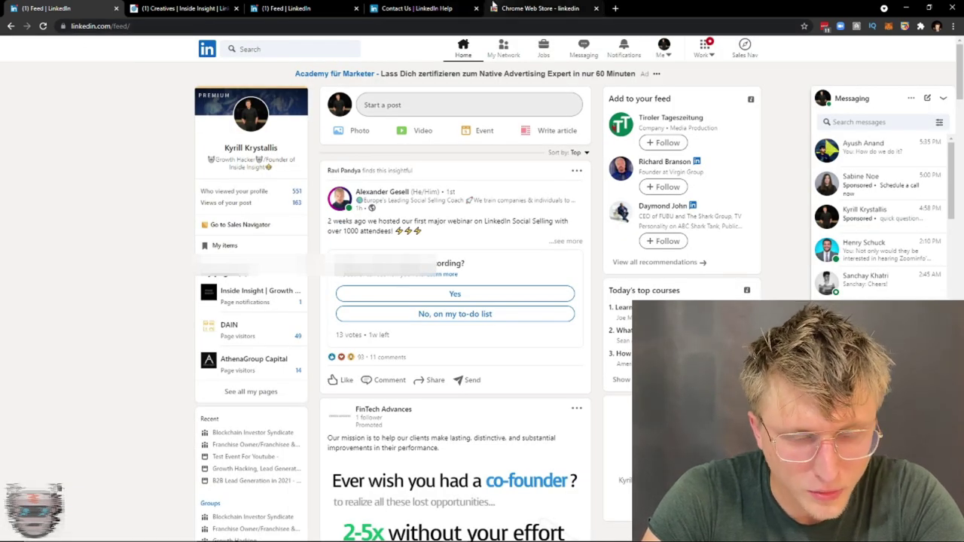
click(459, 8)
click(303, 422)
key(ctrl+a)
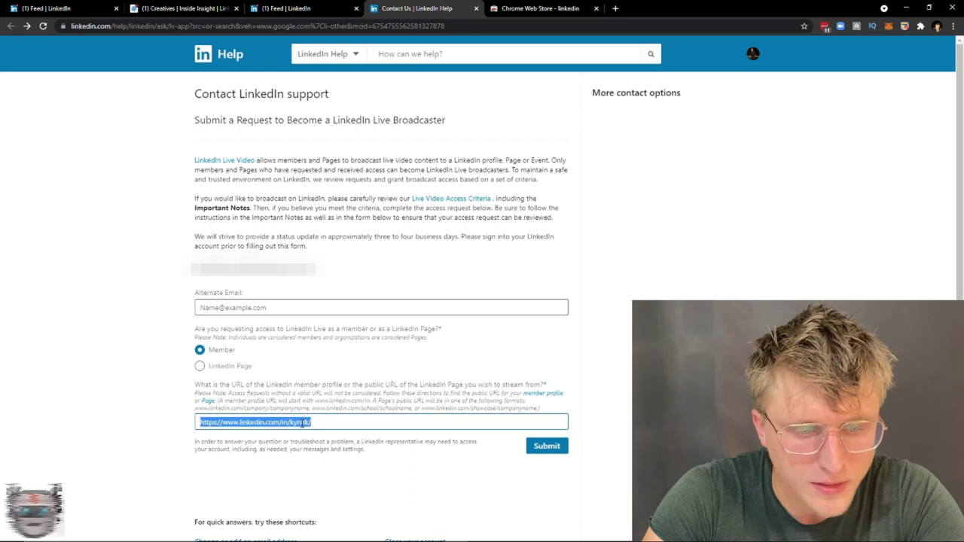